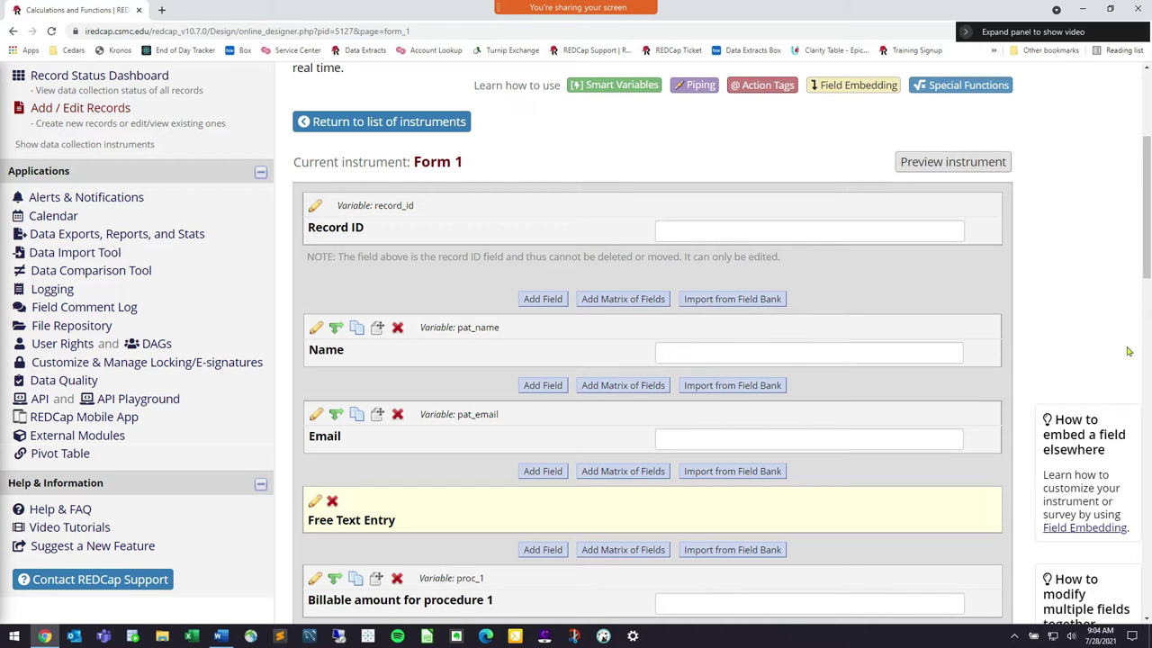
Start adding a new record in Form 1 and look over the billable amount fields.
{"action": "left_click", "coordinate": [101, 105]}
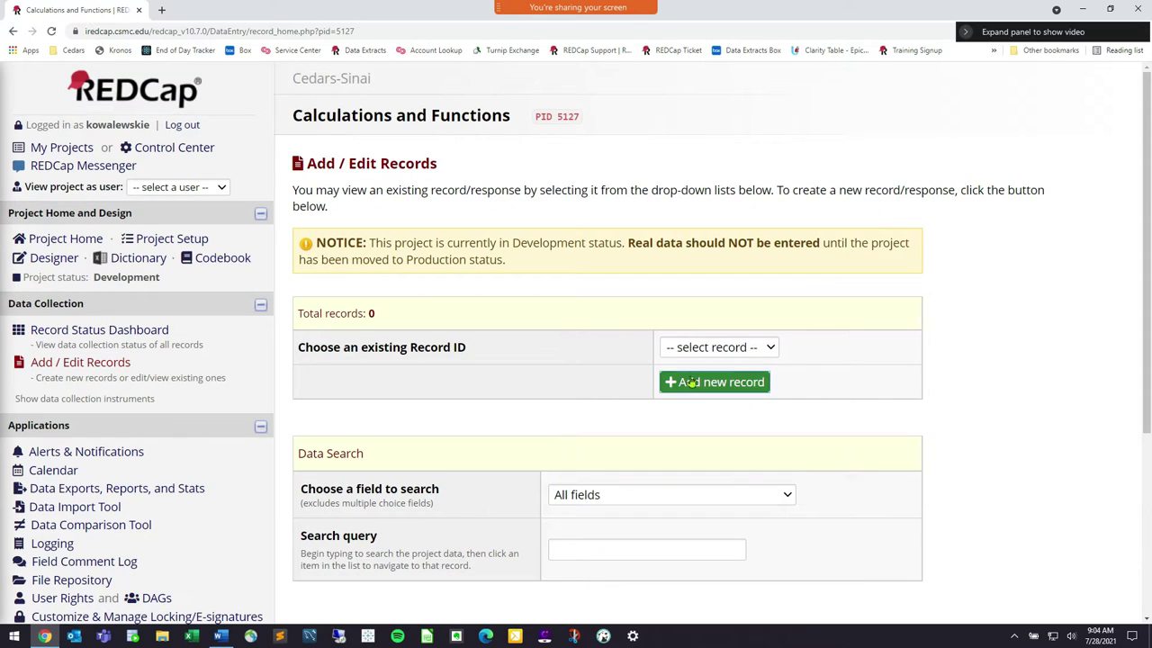
{"action": "left_click", "coordinate": [734, 380]}
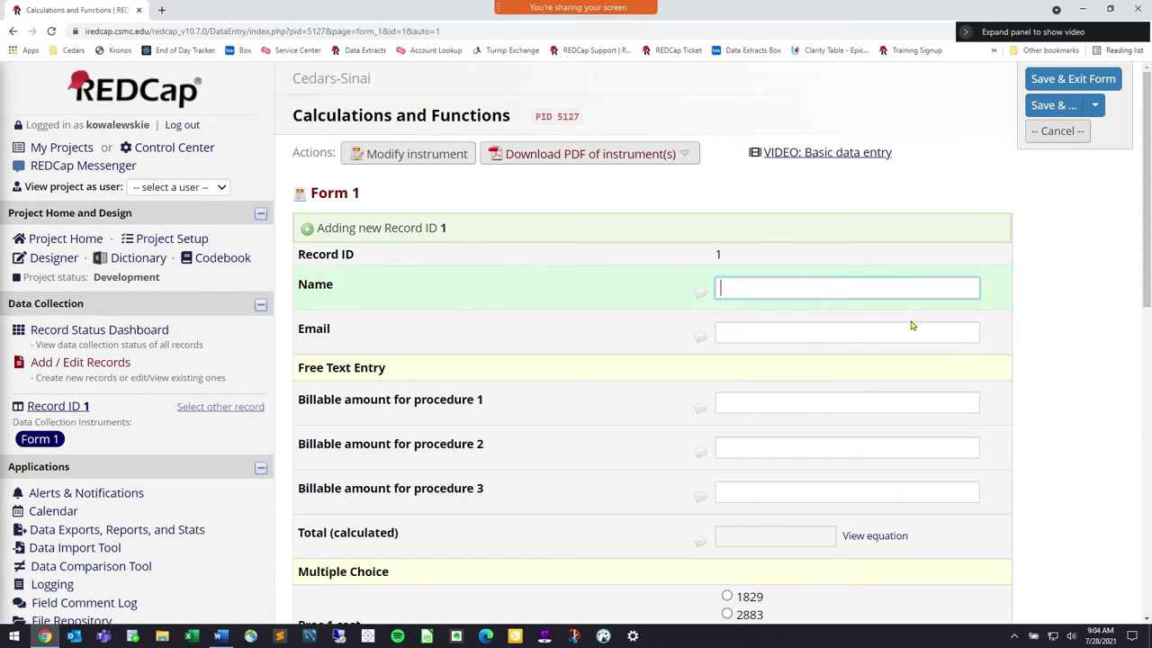
{"action": "scroll", "coordinate": [765, 360], "scroll_direction": "down", "scroll_amount": 1}
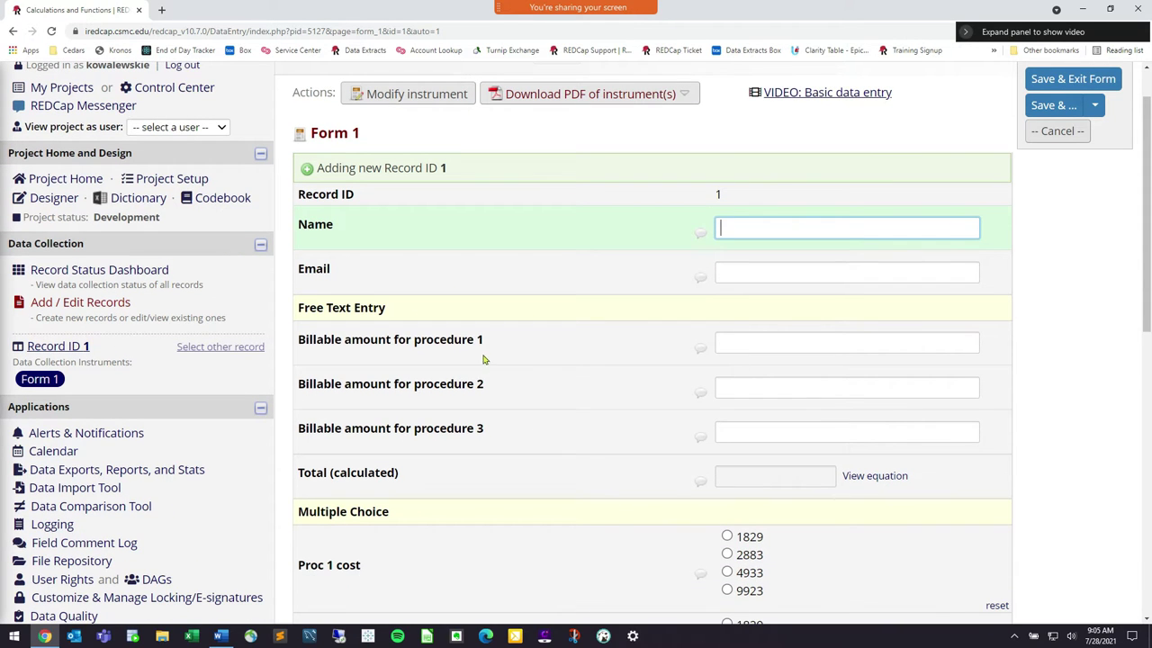
{"action": "left_click_drag", "start_coordinate": [508, 341], "coordinate": [299, 340]}
{"action": "left_click_drag", "start_coordinate": [565, 396], "coordinate": [274, 383]}
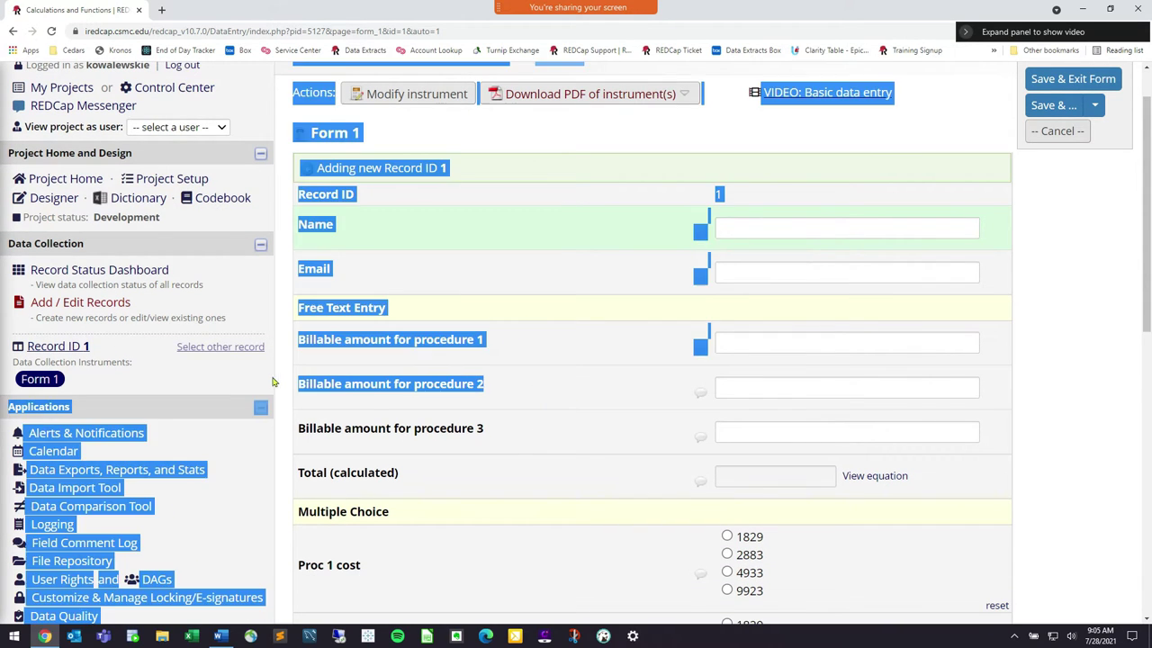
{"action": "left_click", "coordinate": [374, 400]}
Enter billable amounts of 4000, 300 and 2000 for procedures 1, 2 and 3.
{"action": "left_click", "coordinate": [765, 347]}
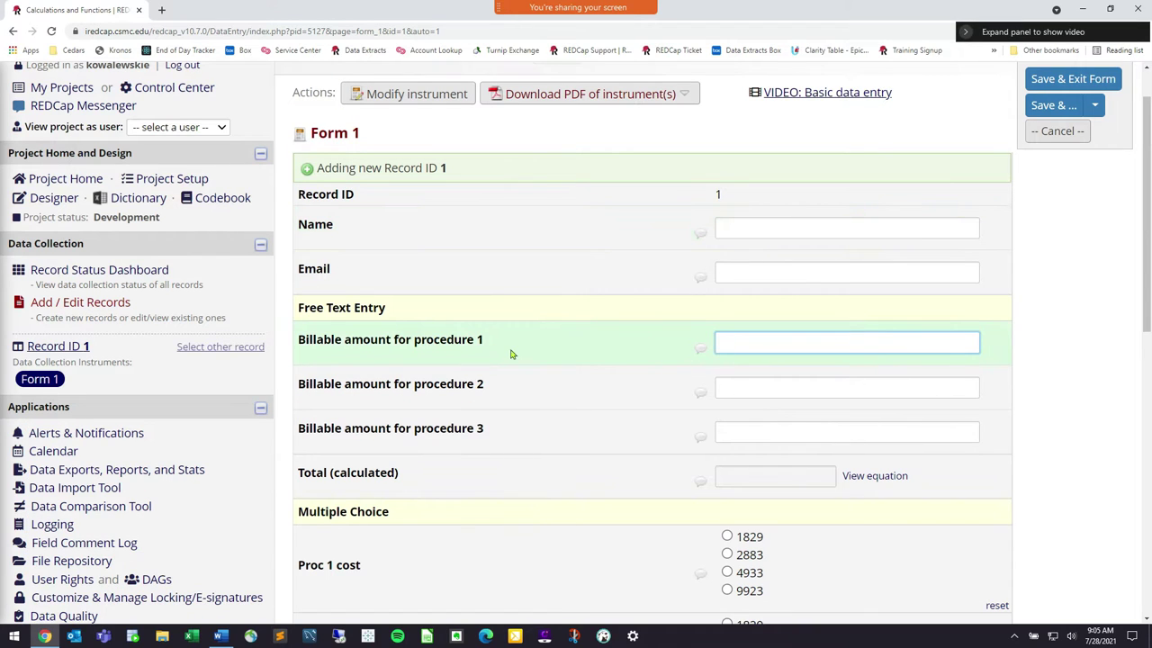
{"action": "type", "text": "4000"}
{"action": "key", "text": "Tab"}
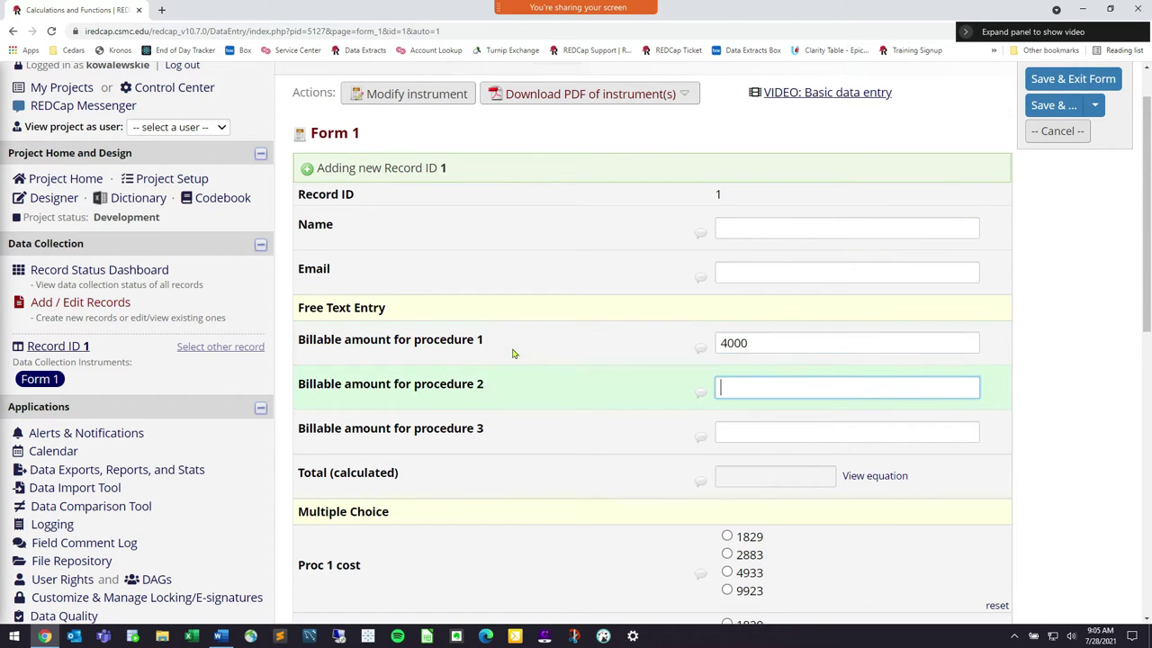
{"action": "type", "text": "300"}
{"action": "key", "text": "Tab"}
{"action": "type", "text": "2000"}
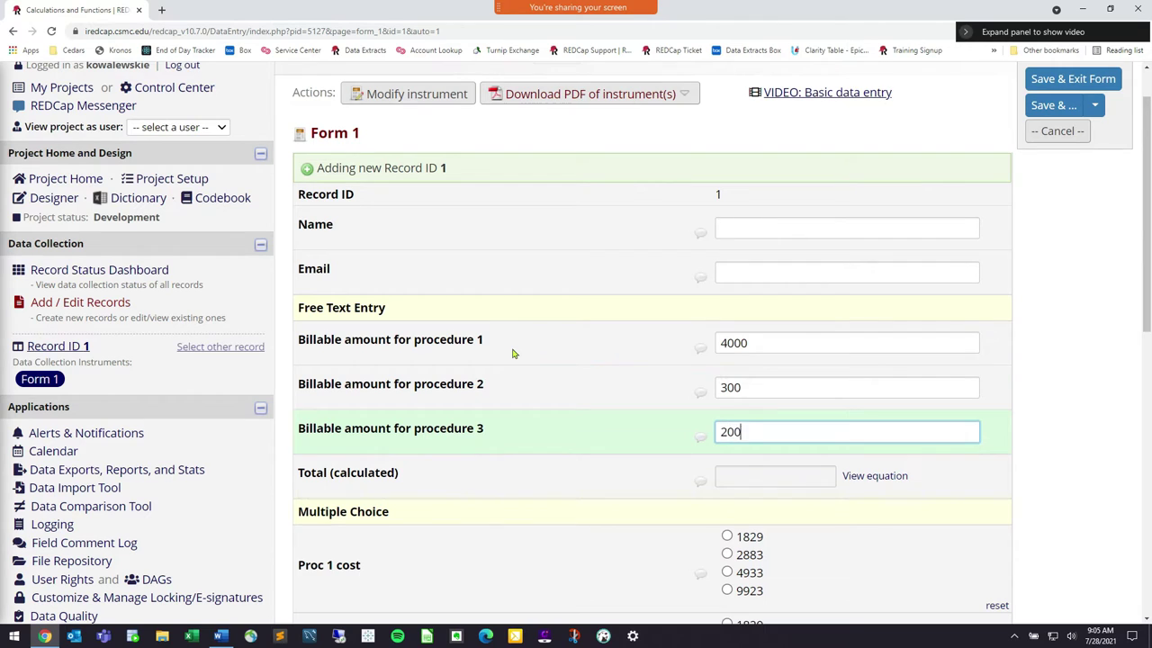
{"action": "key", "text": "Tab"}
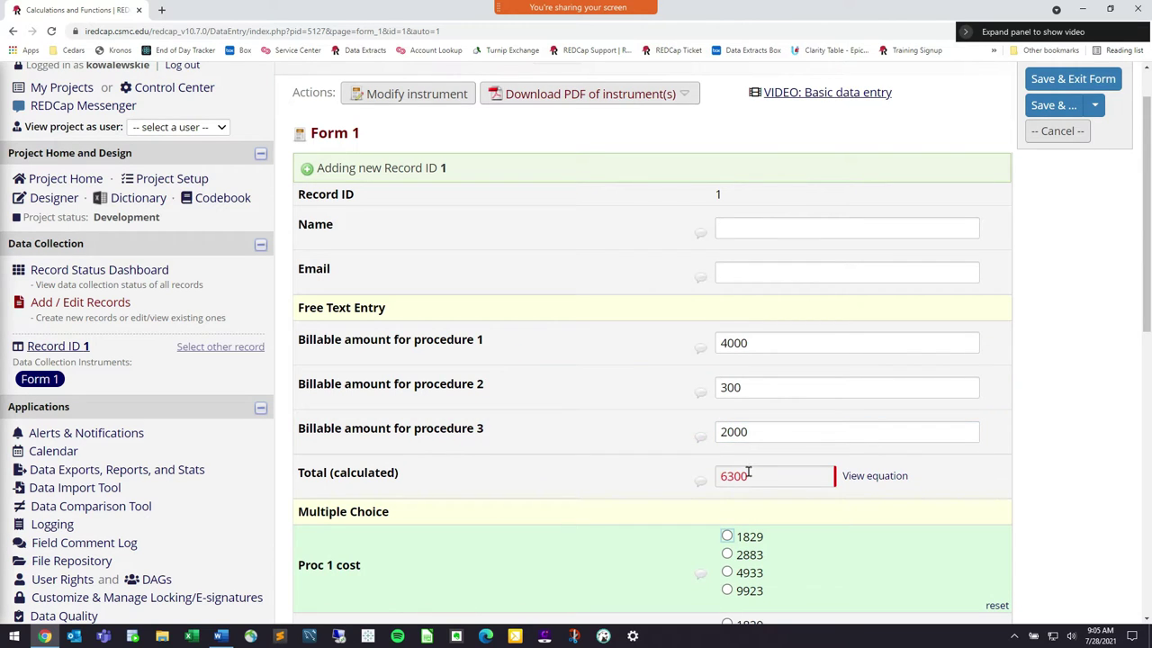
Change the billable amount for procedure 3 to 2002 so the calculated total updates.
{"action": "left_click_drag", "start_coordinate": [741, 432], "coordinate": [760, 428]}
{"action": "type", "text": "23"}
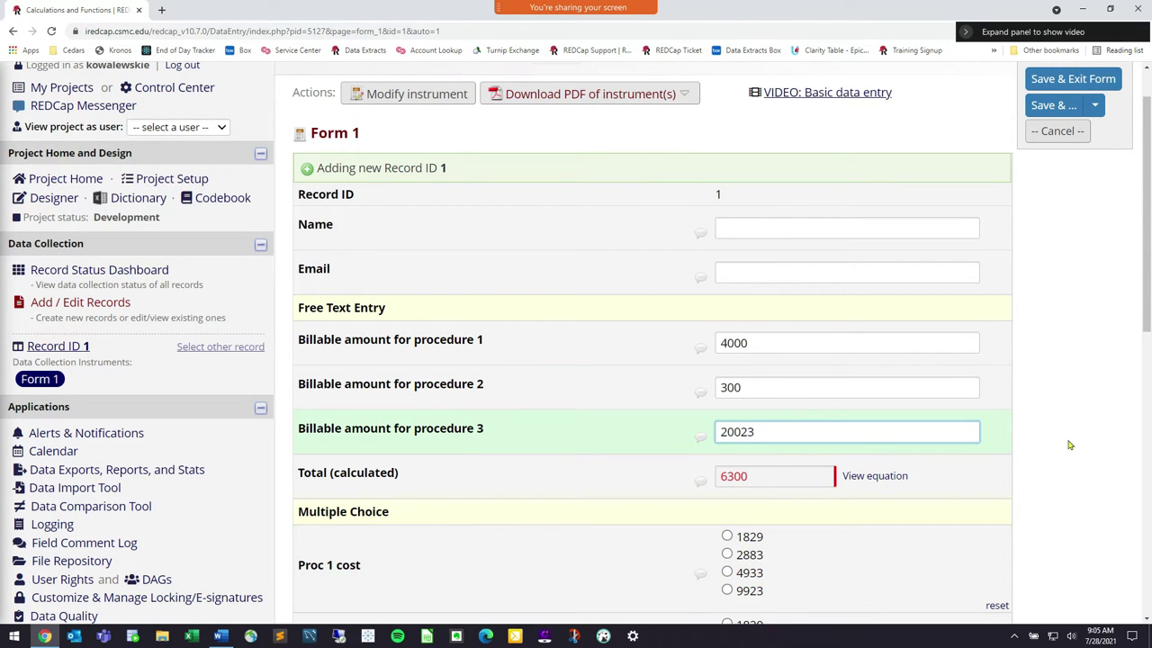
{"action": "key", "text": "BackSpace"}
{"action": "left_click", "coordinate": [1069, 445]}
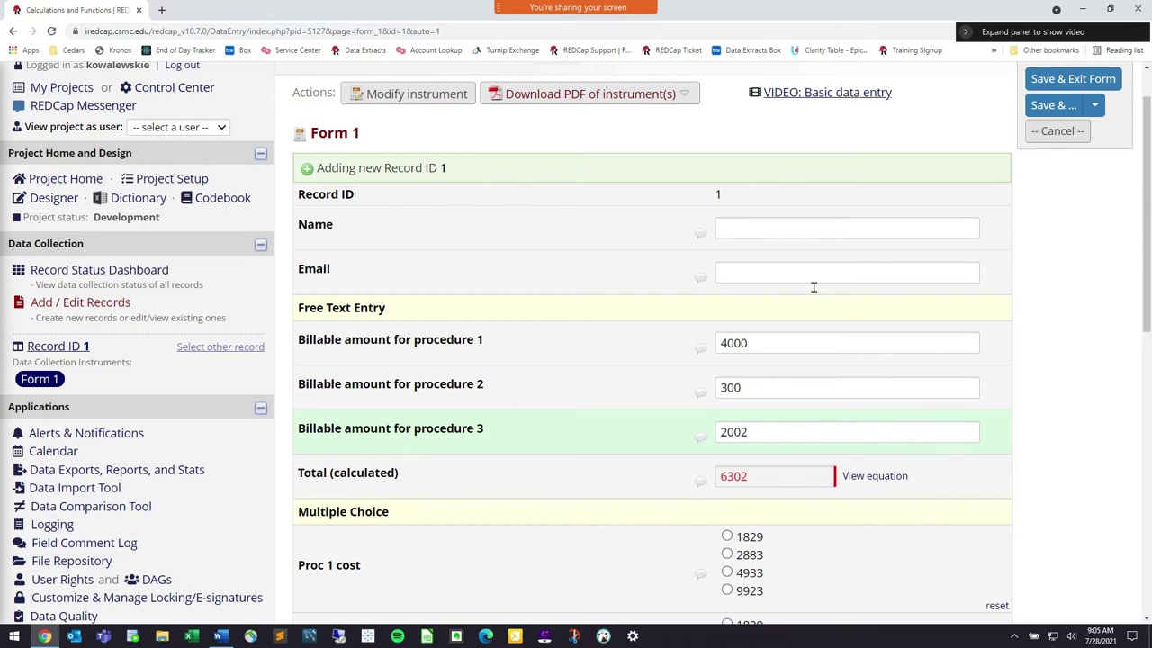
Examine the Total (calculated) field against the three billable amounts that feed it.
{"action": "left_click_drag", "start_coordinate": [439, 400], "coordinate": [571, 429]}
{"action": "left_click", "coordinate": [797, 439]}
{"action": "double_click", "coordinate": [787, 474]}
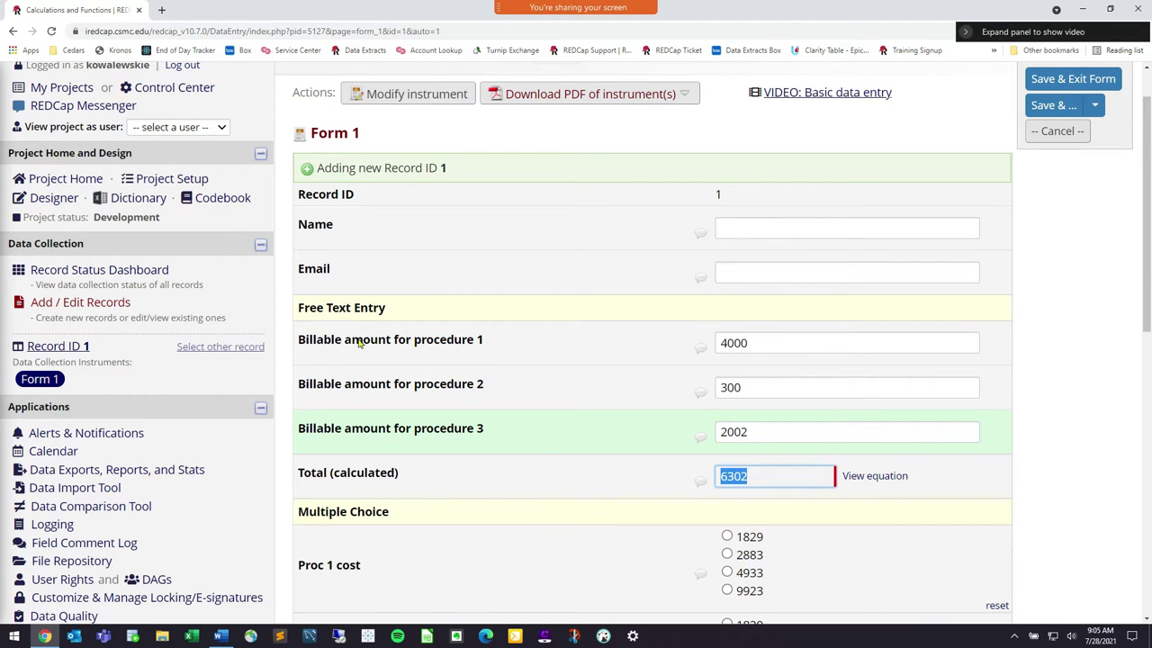
{"action": "left_click", "coordinate": [813, 531]}
{"action": "left_click_drag", "start_coordinate": [931, 493], "coordinate": [612, 471]}
{"action": "left_click", "coordinate": [610, 475]}
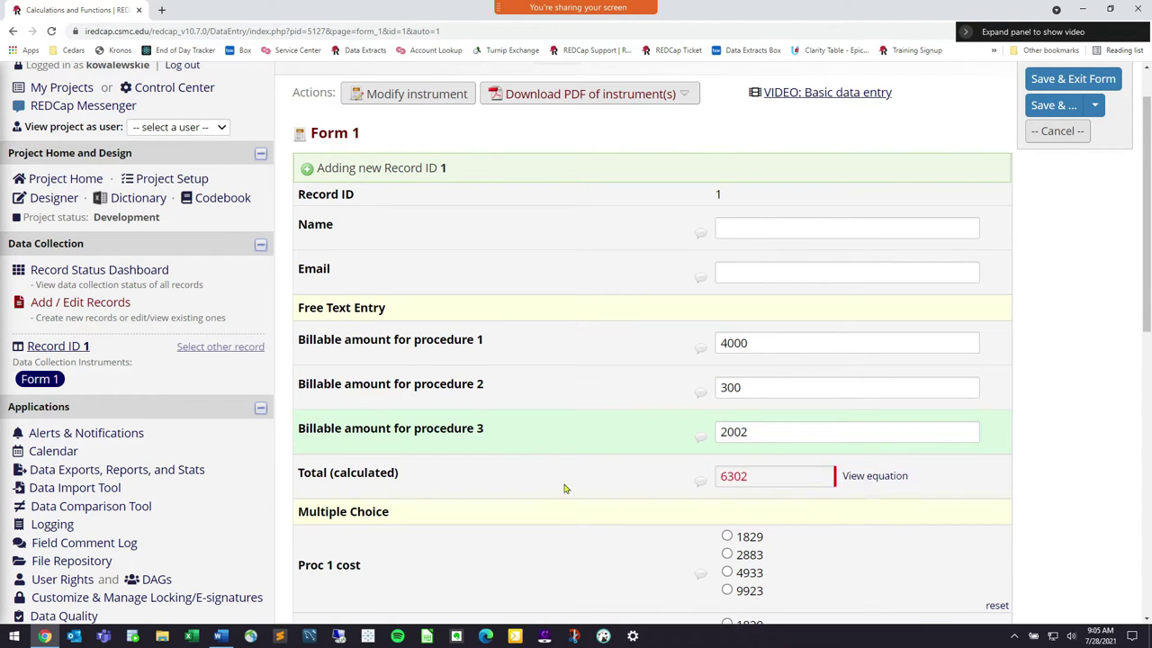
{"action": "left_click_drag", "start_coordinate": [753, 480], "coordinate": [586, 474]}
{"action": "left_click", "coordinate": [586, 474]}
{"action": "left_click_drag", "start_coordinate": [353, 484], "coordinate": [292, 171]}
{"action": "left_click", "coordinate": [428, 483]}
{"action": "left_click_drag", "start_coordinate": [429, 484], "coordinate": [299, 478]}
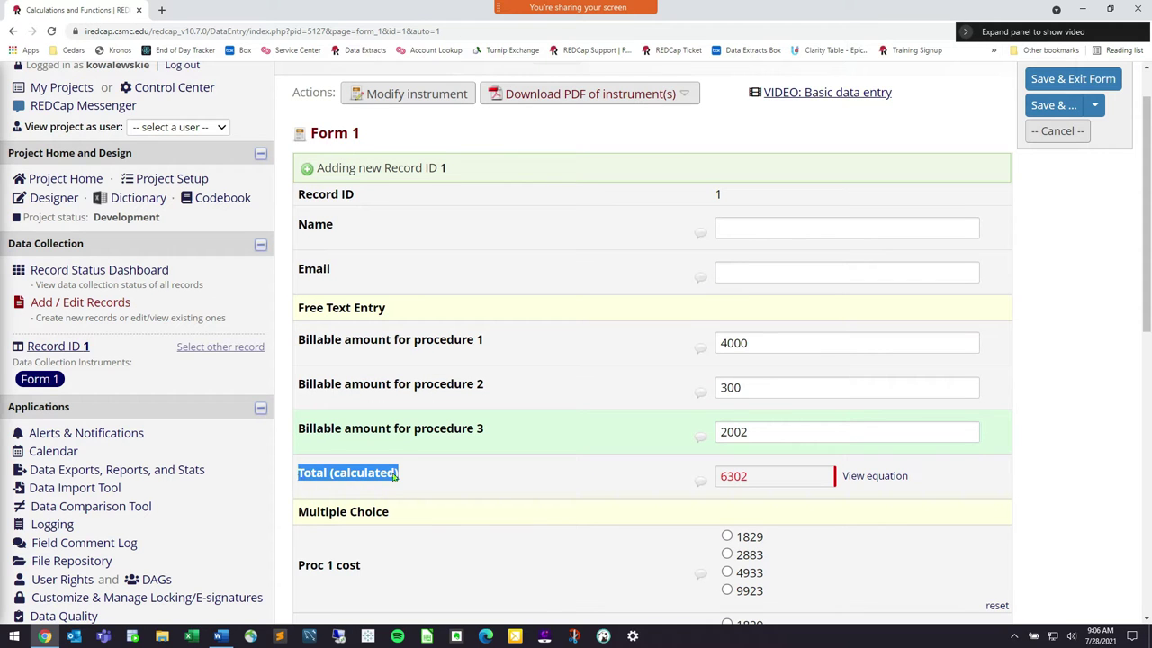
{"action": "left_click_drag", "start_coordinate": [813, 478], "coordinate": [711, 482]}
{"action": "left_click_drag", "start_coordinate": [405, 475], "coordinate": [293, 473]}
{"action": "left_click", "coordinate": [396, 477]}
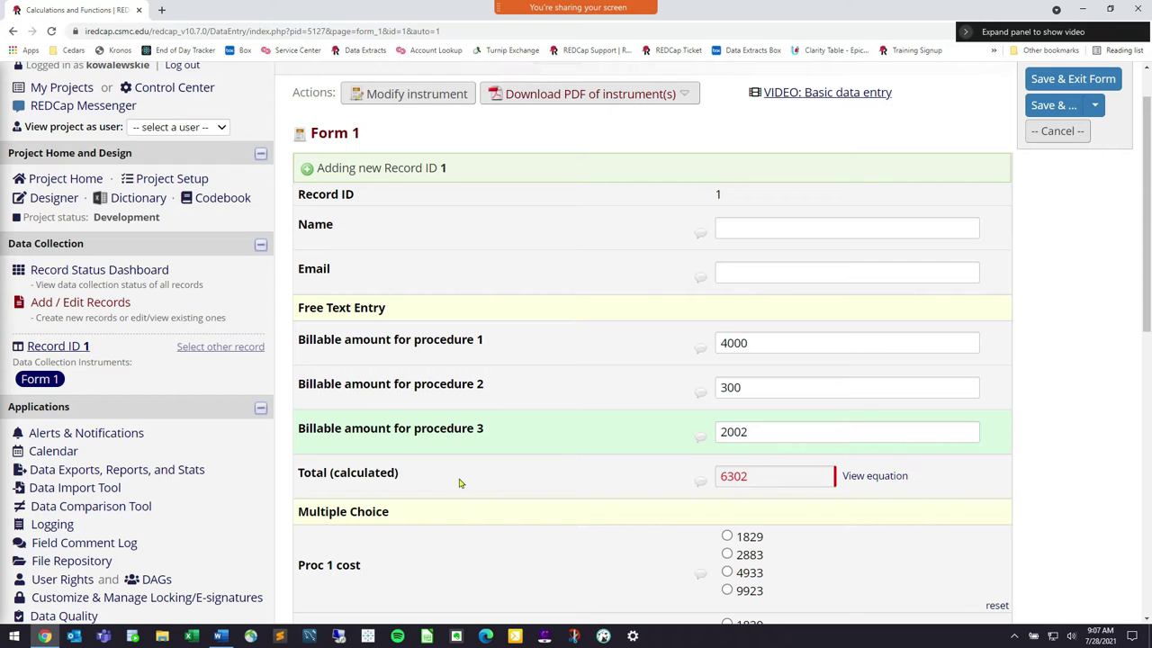
Leave the record without saving changes and open Form 1 in the Online Designer at the procedure fields.
{"action": "left_click", "coordinate": [71, 195]}
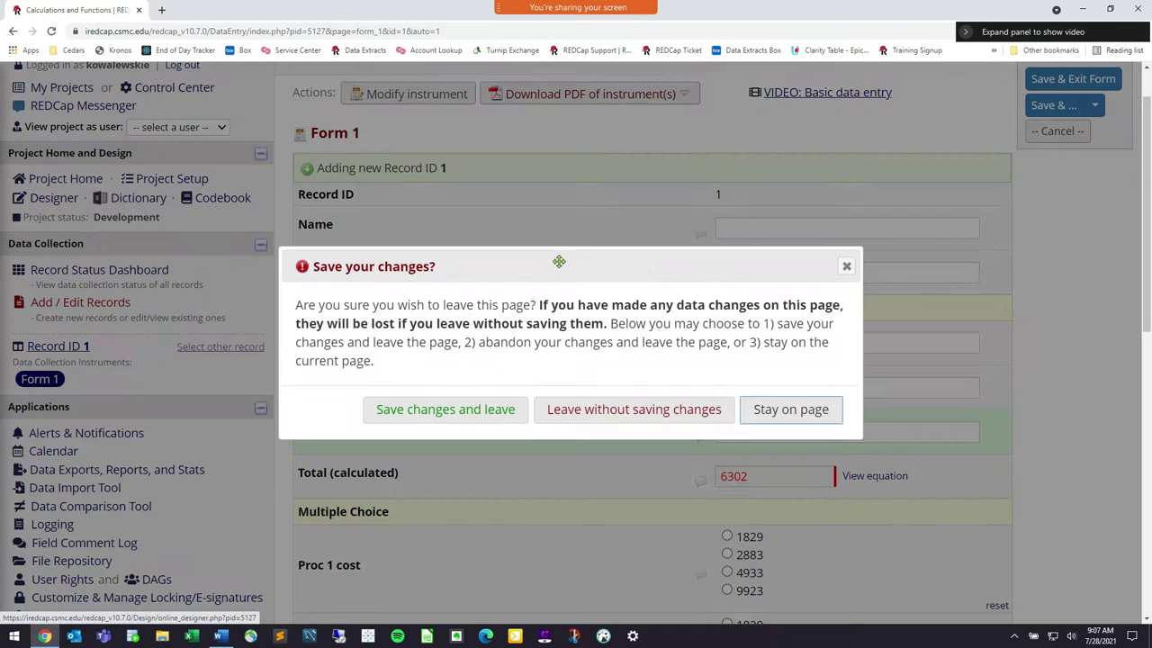
{"action": "left_click", "coordinate": [609, 408]}
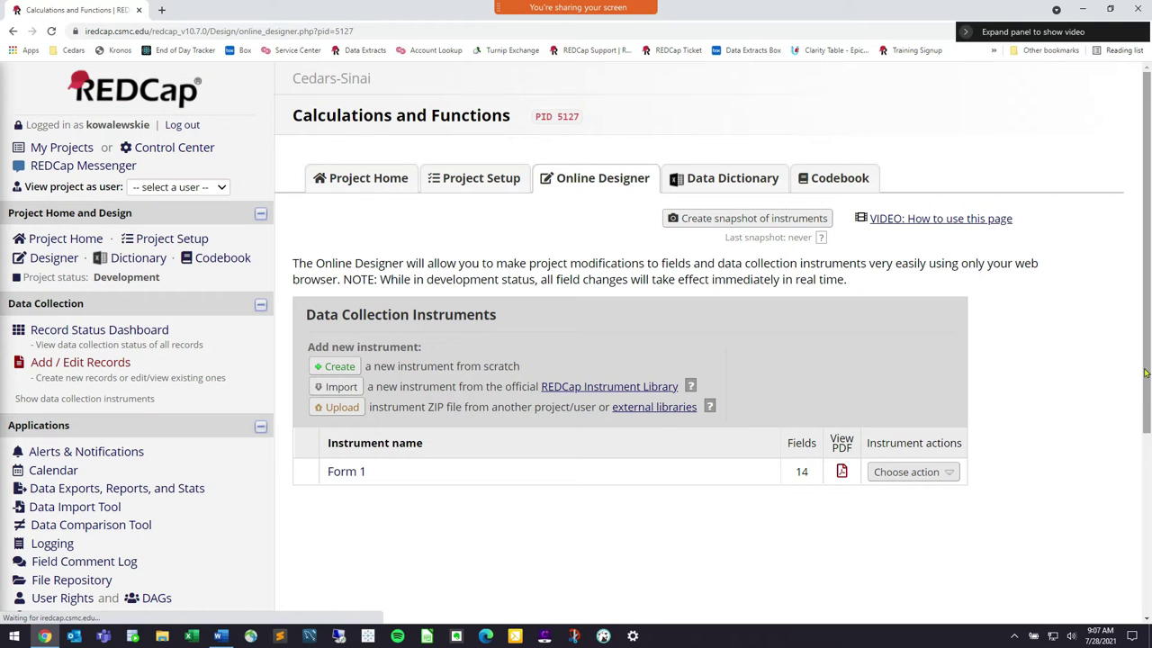
{"action": "left_click", "coordinate": [347, 471]}
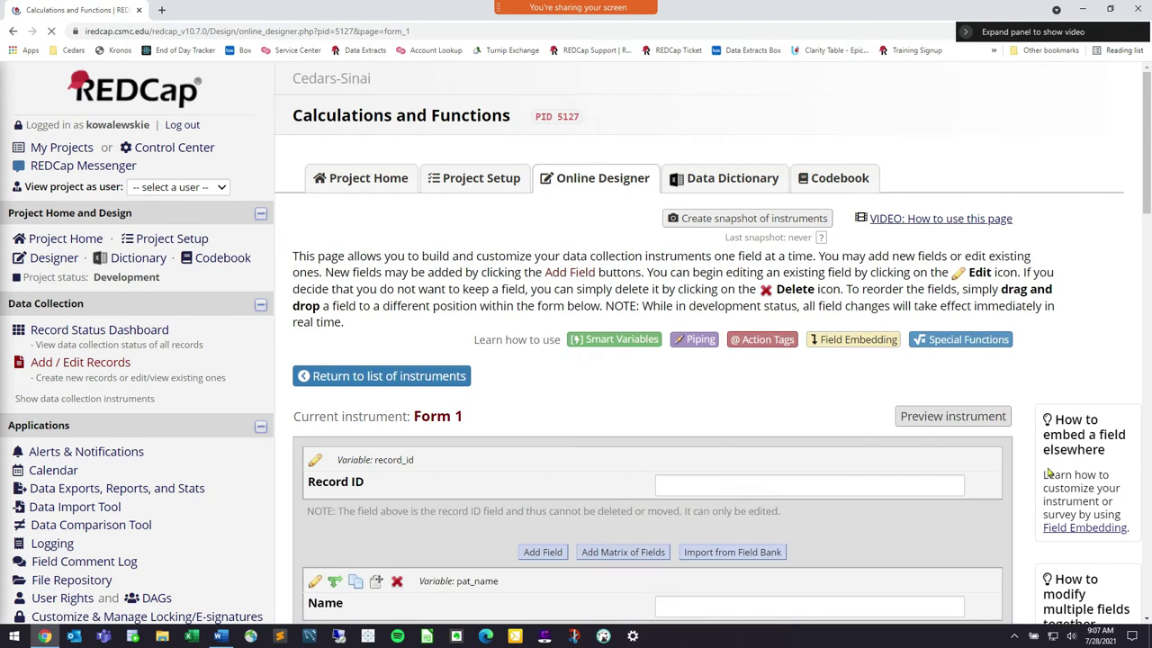
{"action": "scroll", "coordinate": [1037, 477], "scroll_direction": "down", "scroll_amount": 3}
{"action": "scroll", "coordinate": [1037, 477], "scroll_direction": "down", "scroll_amount": 3}
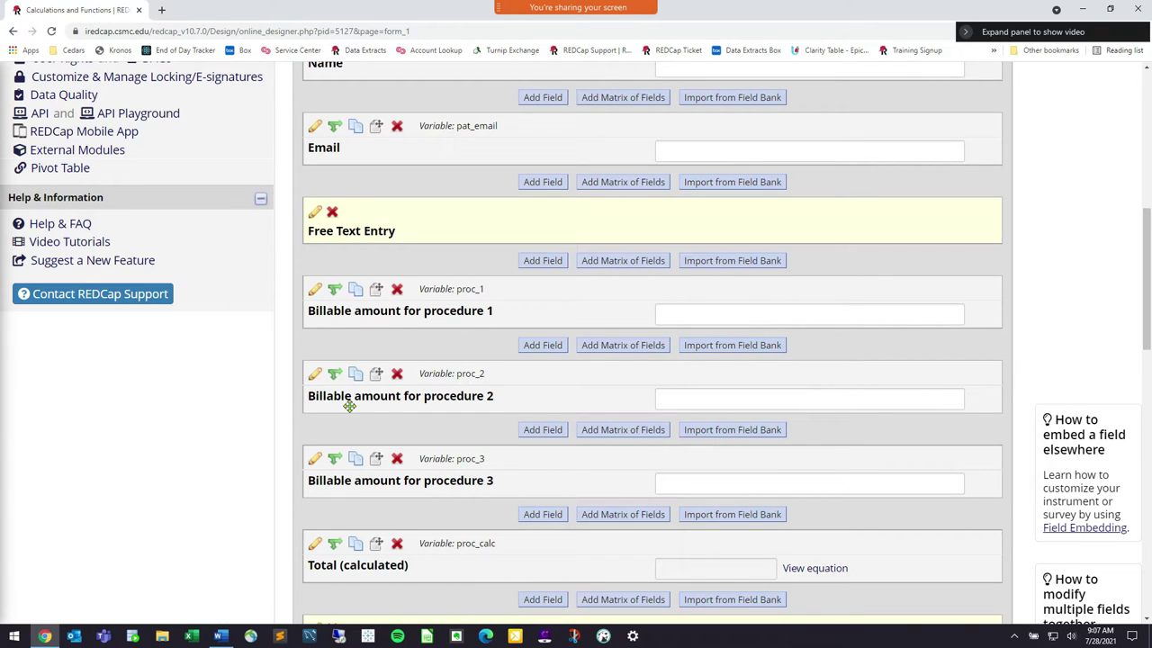
Check the variable name in the Name field's settings, then close them without saving.
{"action": "scroll", "coordinate": [425, 418], "scroll_direction": "up", "scroll_amount": 1}
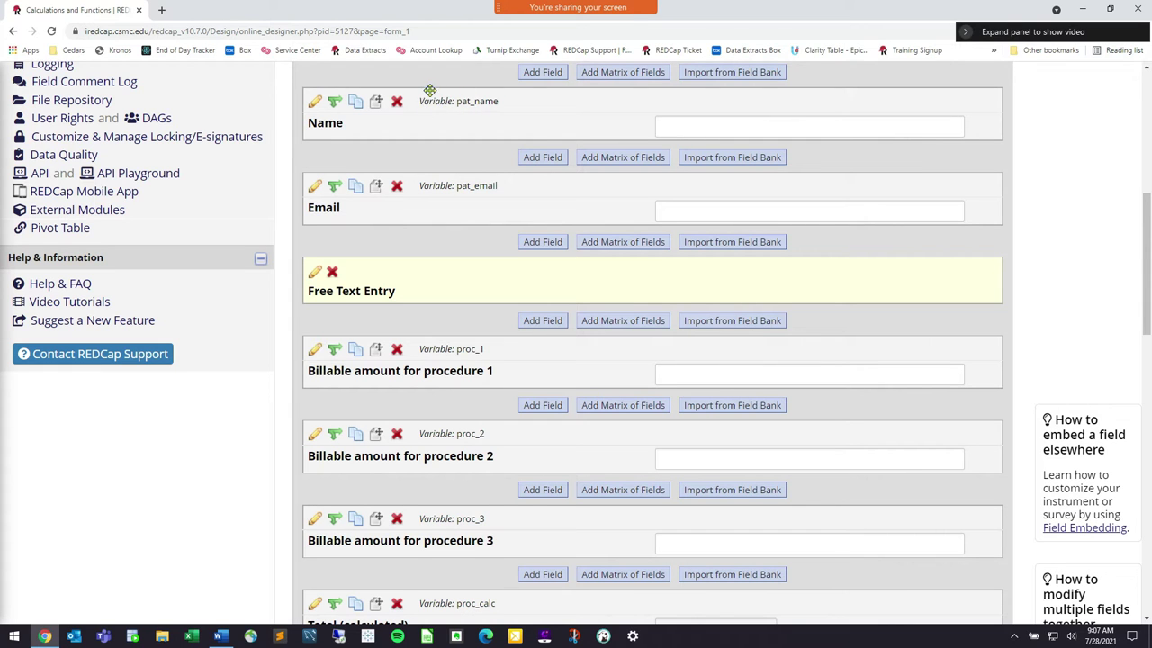
{"action": "left_click", "coordinate": [315, 102]}
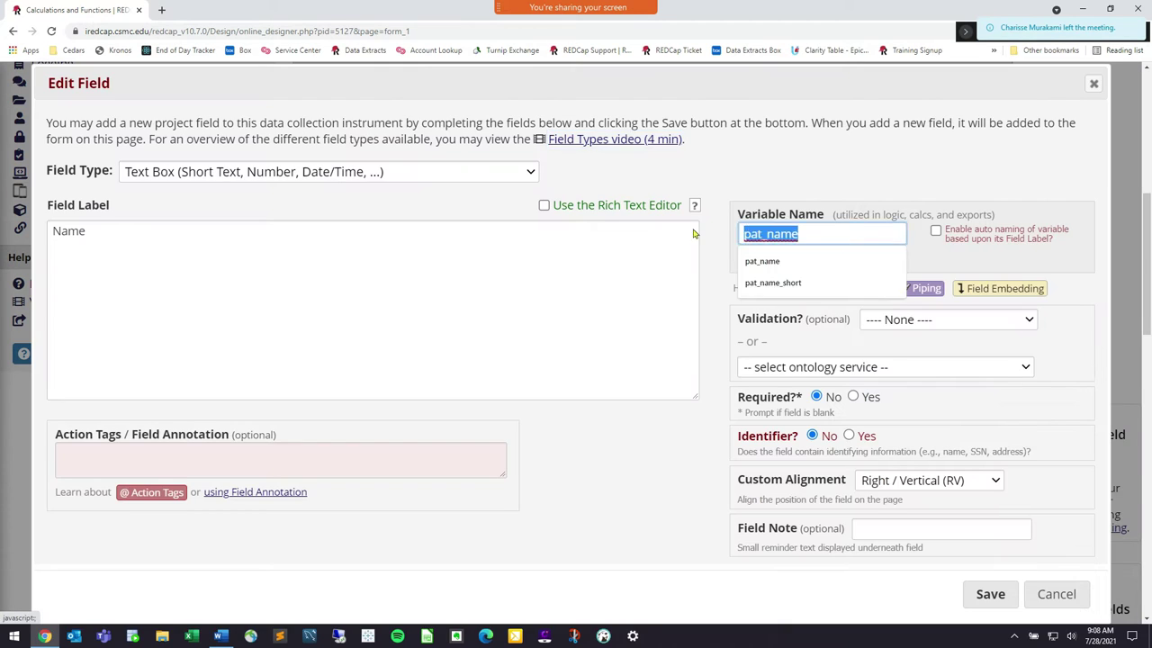
{"action": "left_click", "coordinate": [817, 225]}
{"action": "double_click", "coordinate": [823, 227]}
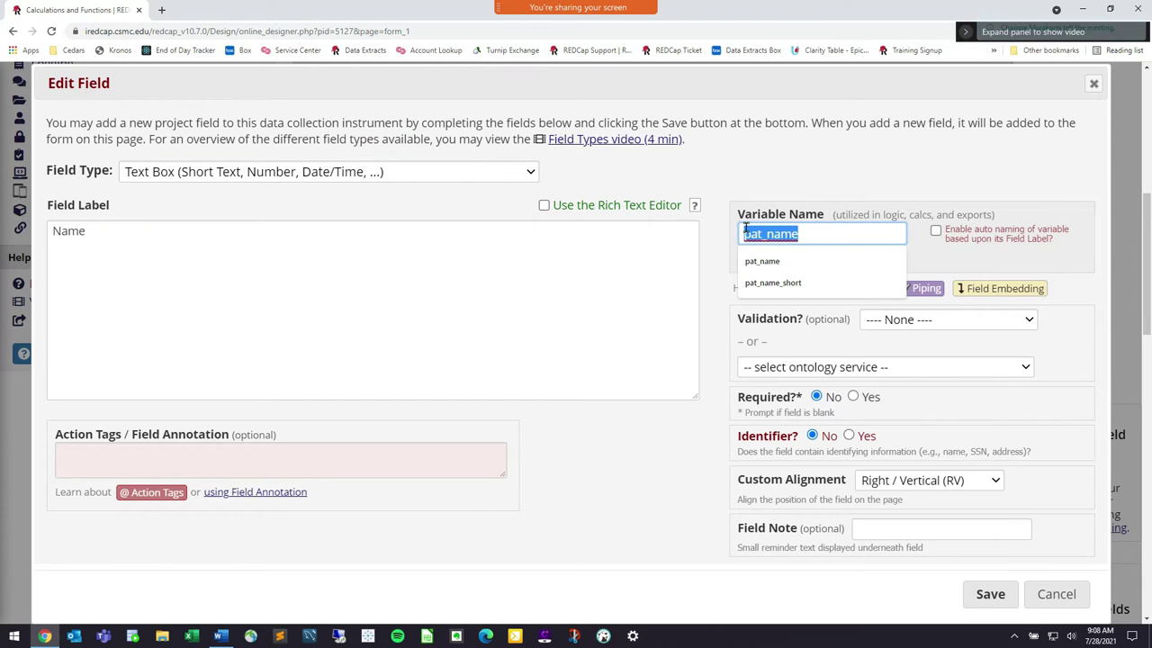
{"action": "left_click", "coordinate": [1055, 594]}
Check the variable name in the Email field's settings, then close them without saving.
{"action": "left_click", "coordinate": [315, 185]}
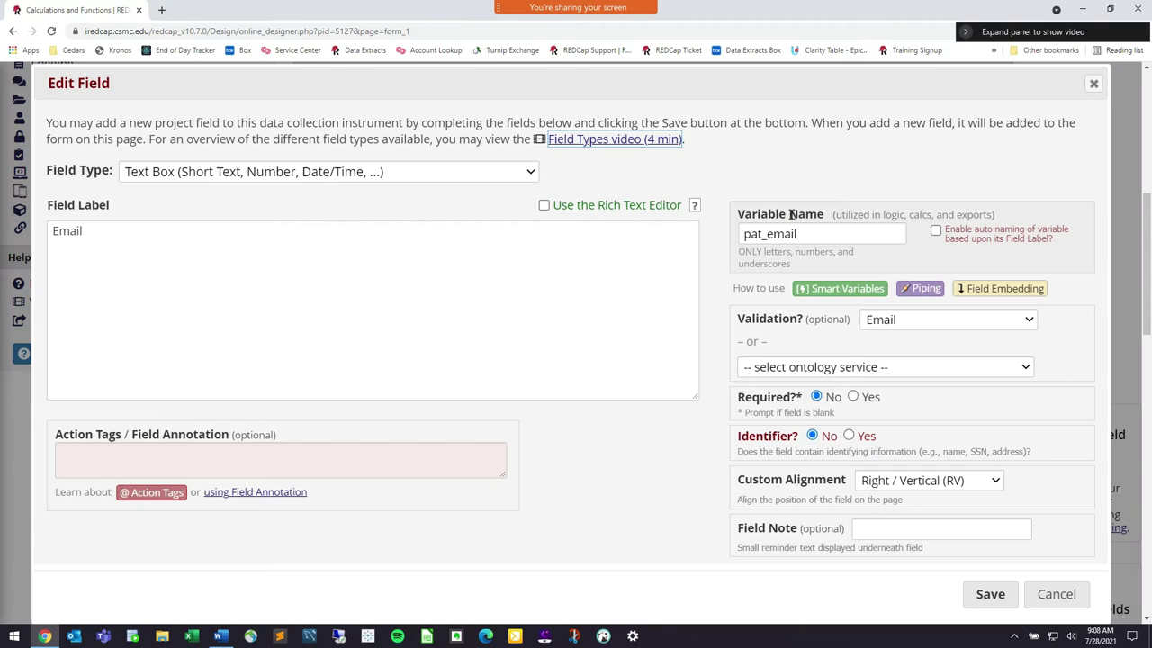
{"action": "left_click", "coordinate": [828, 230]}
{"action": "double_click", "coordinate": [766, 235]}
{"action": "left_click", "coordinate": [825, 235]}
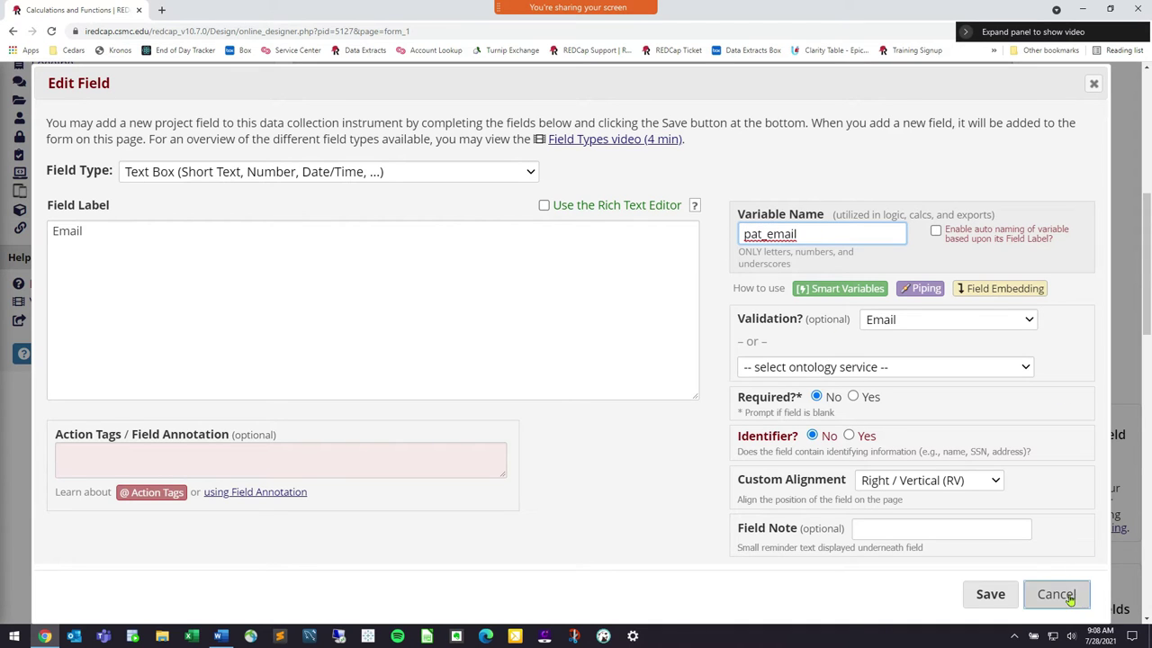
{"action": "left_click_drag", "start_coordinate": [801, 234], "coordinate": [688, 222]}
{"action": "left_click", "coordinate": [795, 231]}
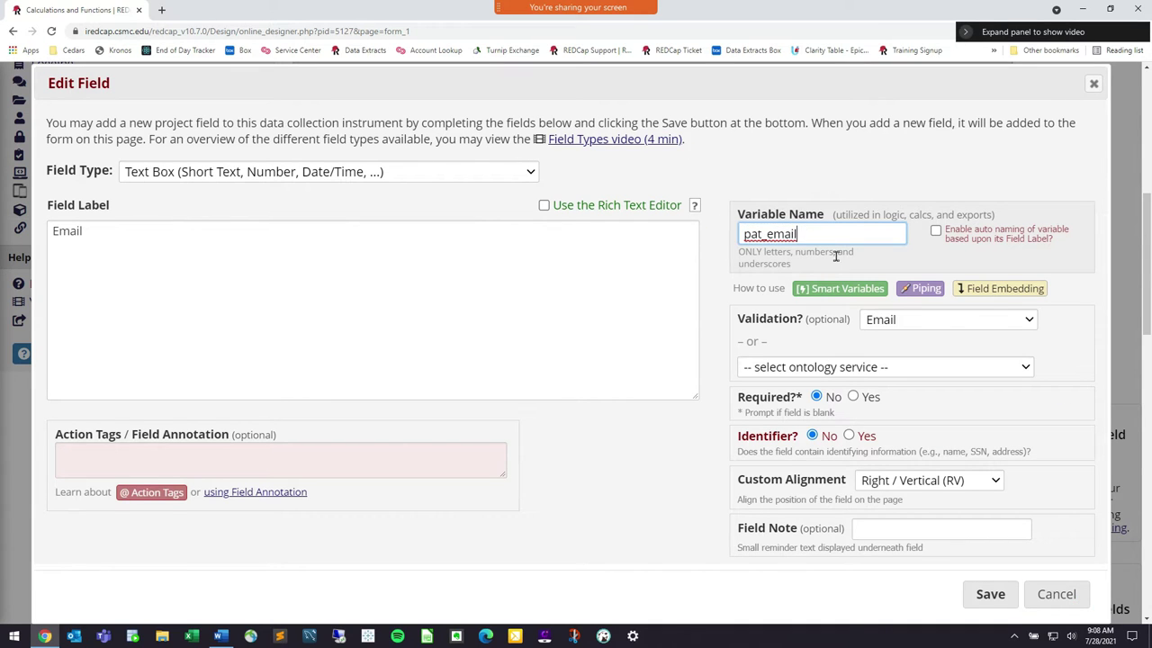
{"action": "left_click", "coordinate": [1060, 595]}
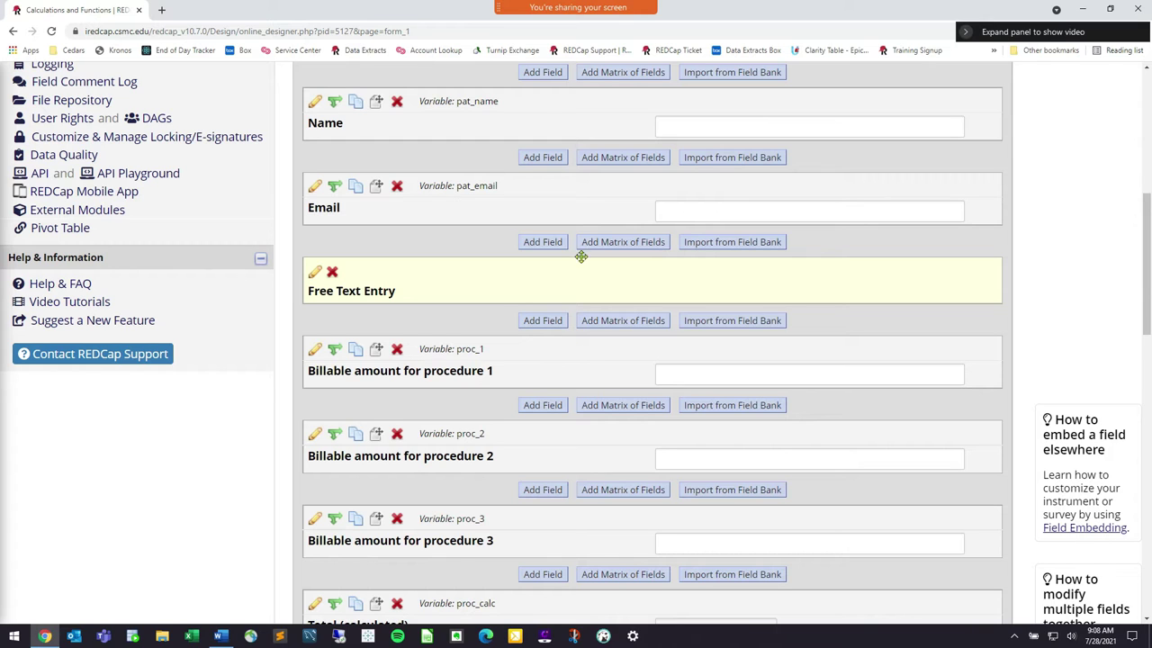
Review the procedure fields' variable names at a larger page zoom, then open Add / Edit Records in a new browser tab.
{"action": "scroll", "coordinate": [495, 337], "scroll_direction": "down", "scroll_amount": 1}
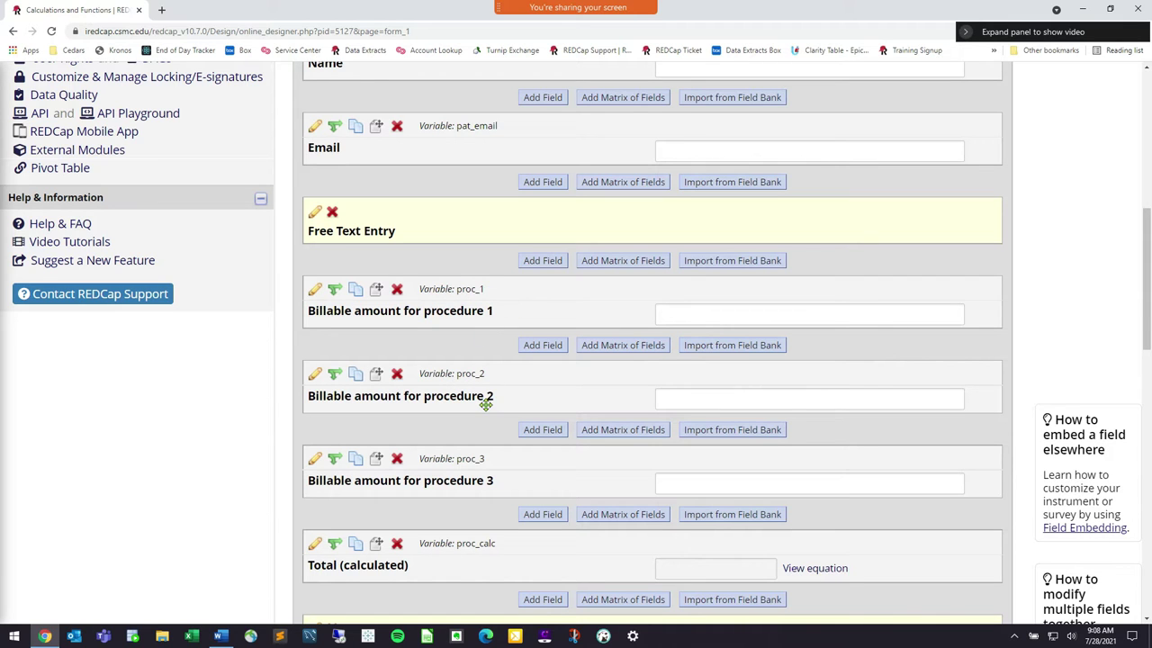
{"action": "key", "text": "ctrl+plus"}
{"action": "scroll", "coordinate": [617, 411], "scroll_direction": "down", "scroll_amount": 1}
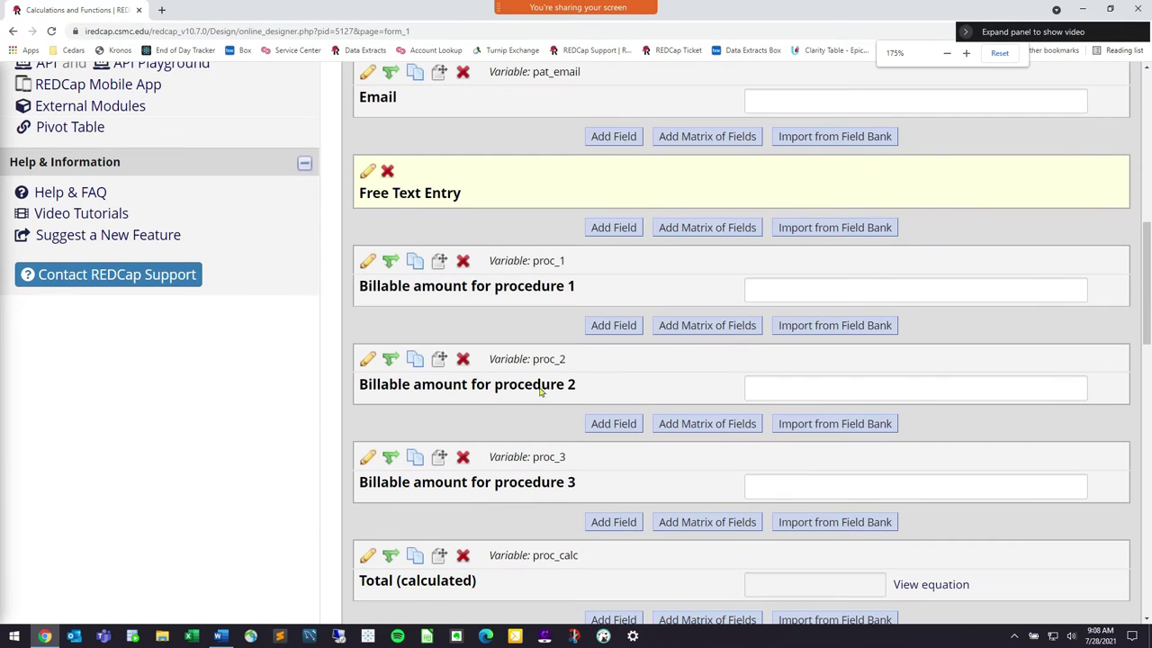
{"action": "scroll", "coordinate": [549, 405], "scroll_direction": "down", "scroll_amount": 1}
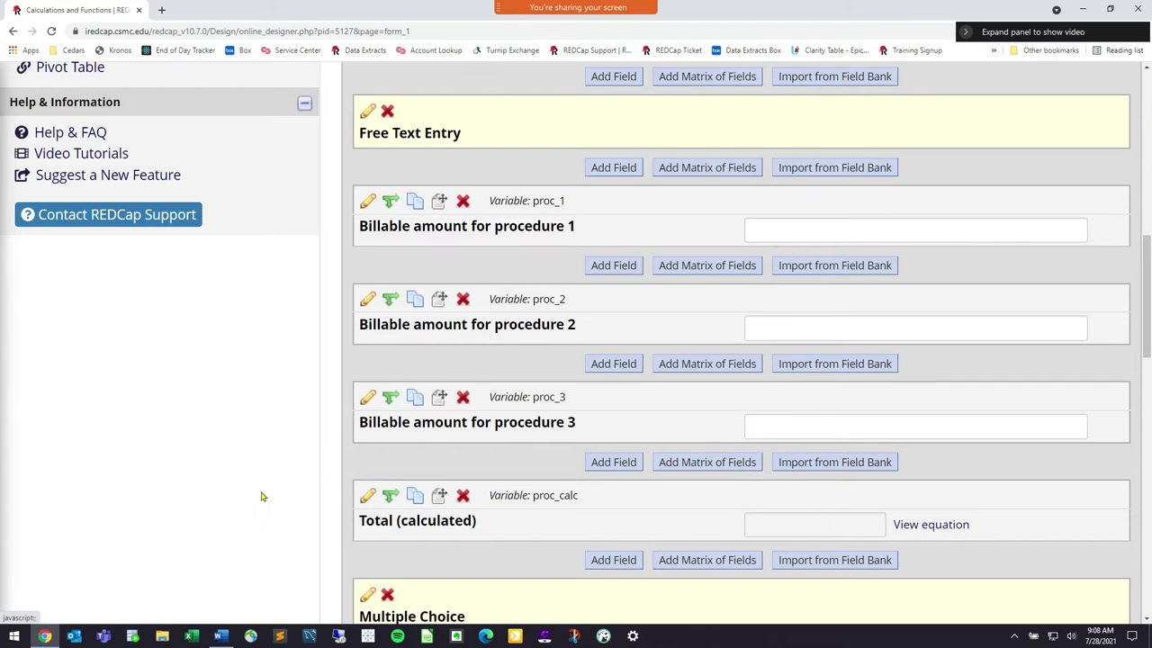
{"action": "scroll", "coordinate": [198, 446], "scroll_direction": "up", "scroll_amount": 5}
{"action": "scroll", "coordinate": [198, 446], "scroll_direction": "up", "scroll_amount": 1}
{"action": "middle_click", "coordinate": [90, 202]}
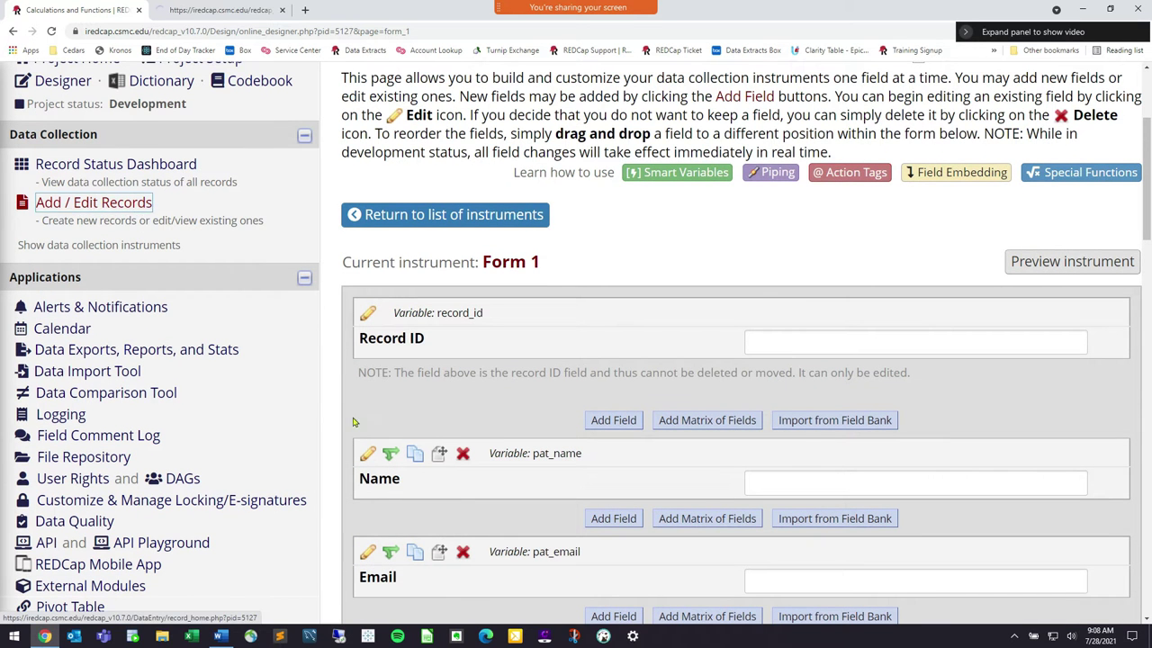
Open the Total (calculated) field's calculation equation in the Logic Editor.
{"action": "scroll", "coordinate": [405, 432], "scroll_direction": "down", "scroll_amount": 5}
{"action": "scroll", "coordinate": [451, 449], "scroll_direction": "down", "scroll_amount": 3}
{"action": "scroll", "coordinate": [410, 387], "scroll_direction": "up", "scroll_amount": 1}
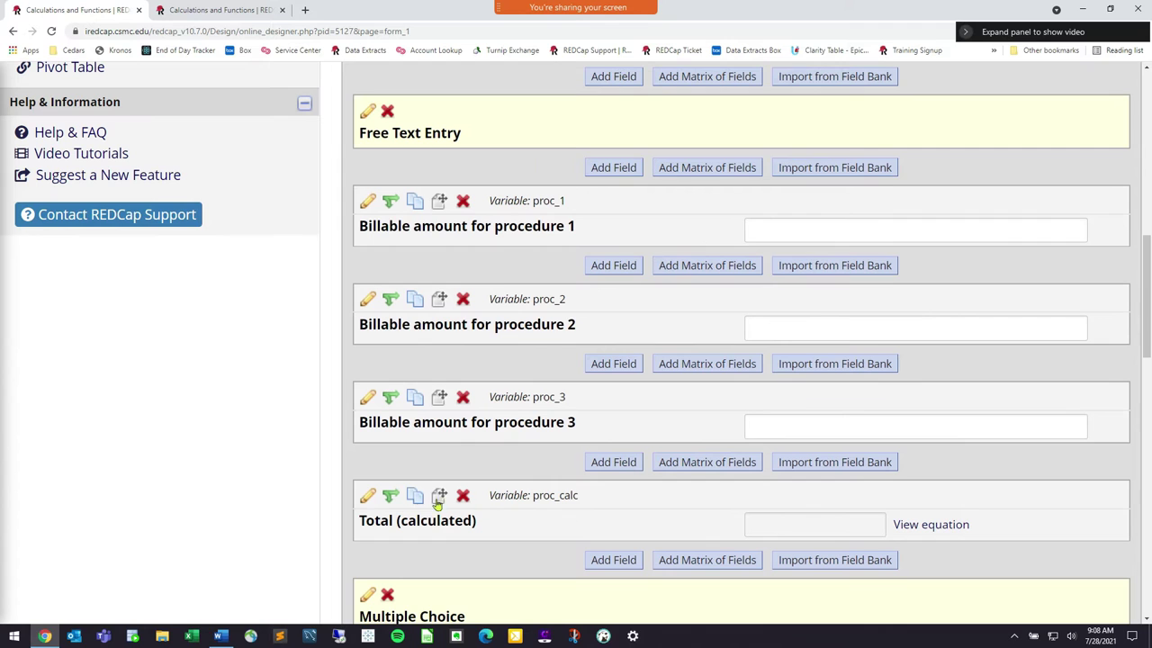
{"action": "left_click", "coordinate": [367, 495]}
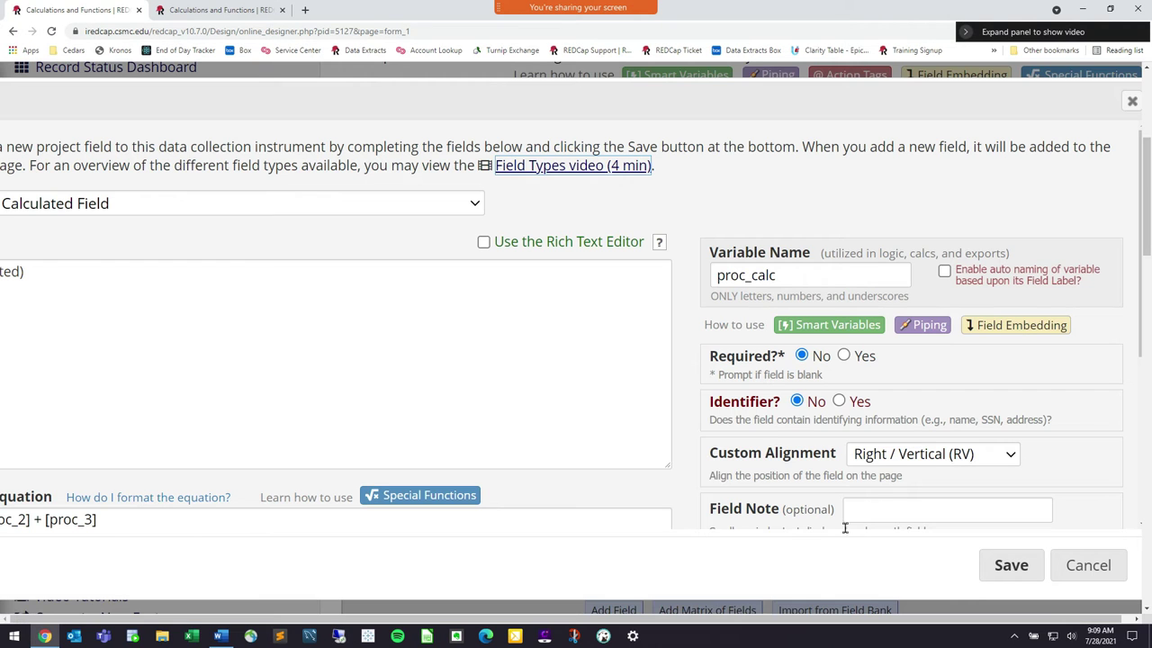
{"action": "key", "text": "ctrl+minus"}
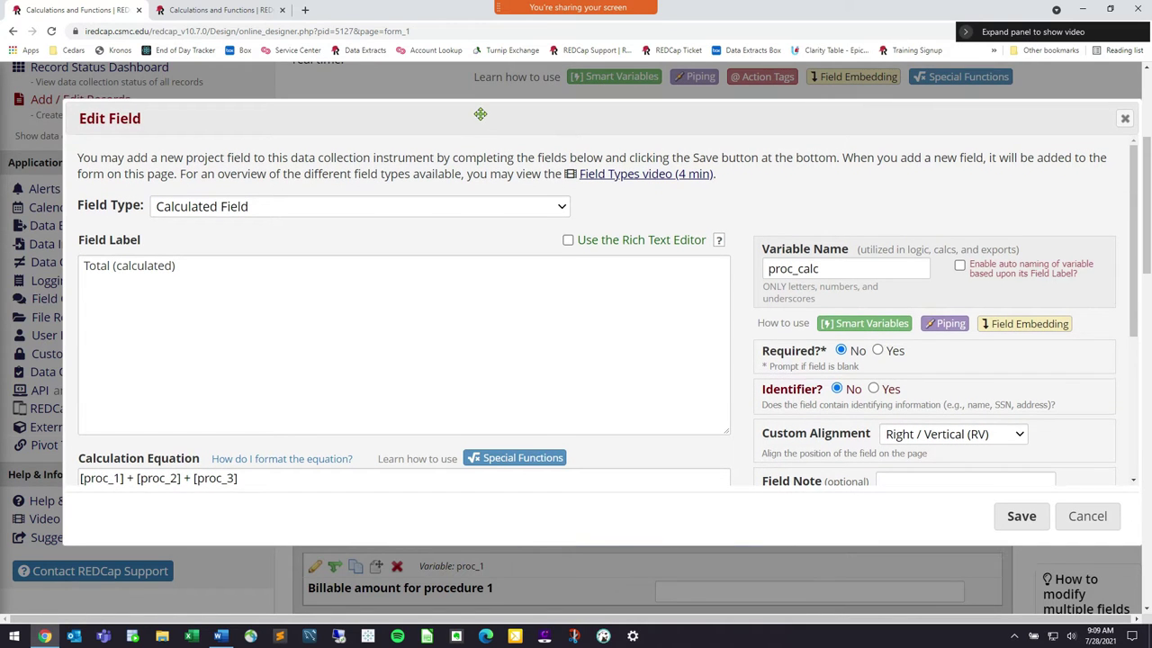
{"action": "scroll", "coordinate": [264, 427], "scroll_direction": "down", "scroll_amount": 1}
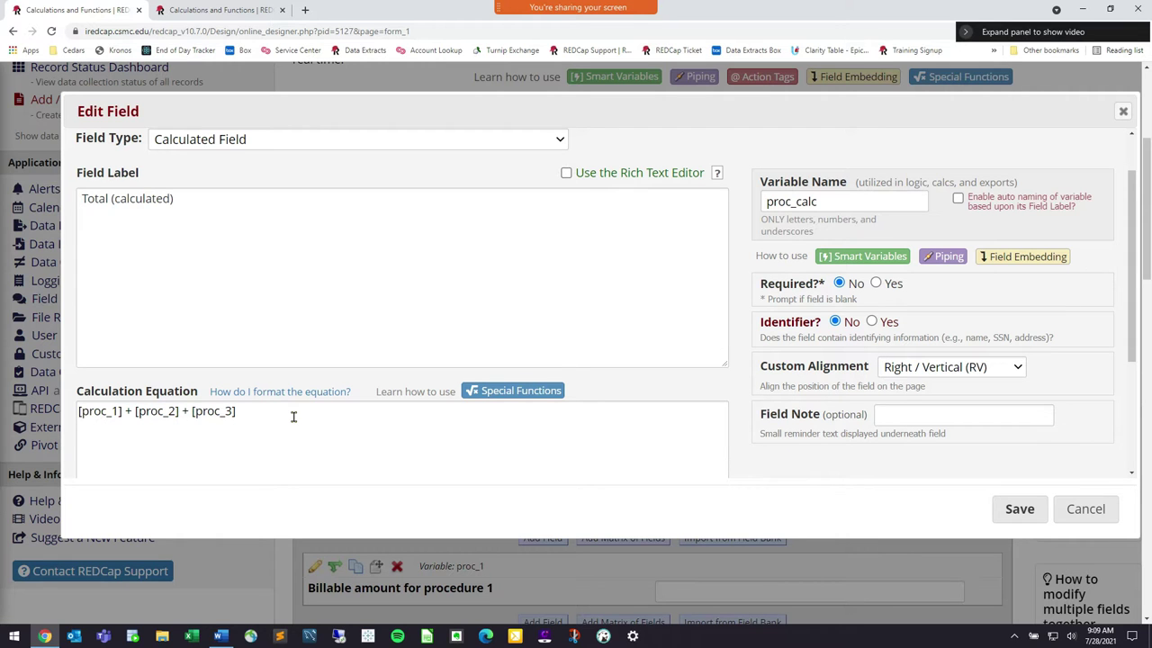
{"action": "left_click", "coordinate": [216, 411]}
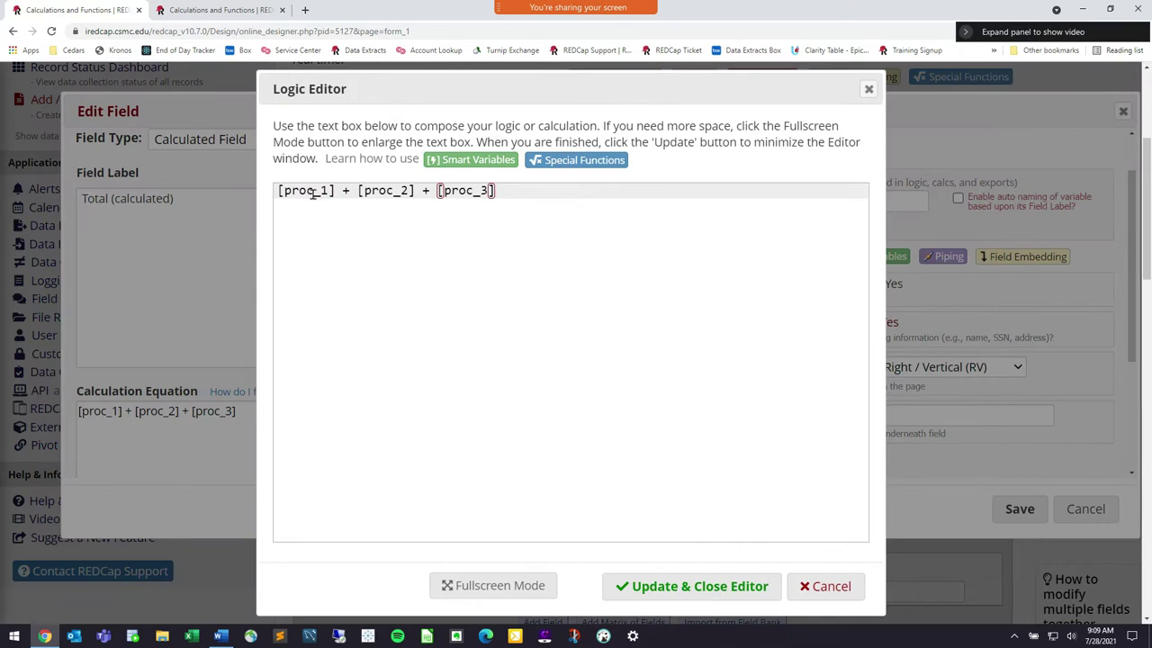
Examine the bracketed procedure variables and the plus signs joining them in the calculation equation.
{"action": "left_click", "coordinate": [401, 191]}
{"action": "left_click", "coordinate": [470, 191]}
{"action": "left_click", "coordinate": [418, 191]}
{"action": "left_click", "coordinate": [433, 190]}
{"action": "left_click", "coordinate": [420, 191]}
{"action": "left_click", "coordinate": [340, 191]}
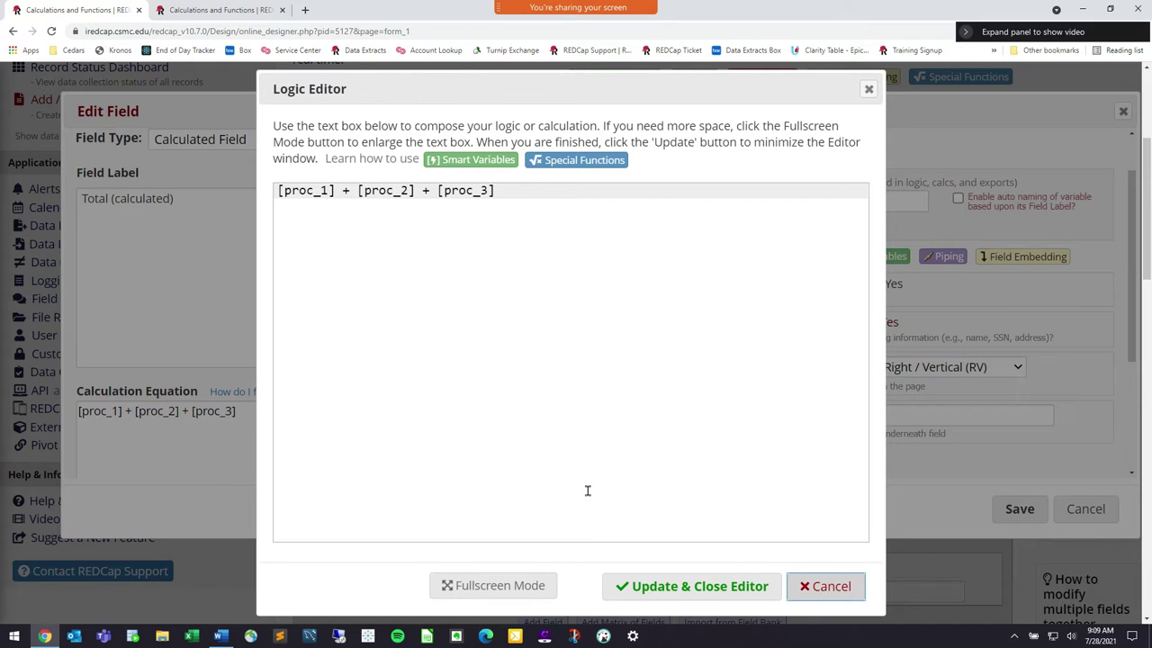
Review how the equation in the Logic Editor adds each bracketed procedure variable to the next one.
{"action": "left_click_drag", "start_coordinate": [535, 194], "coordinate": [273, 189]}
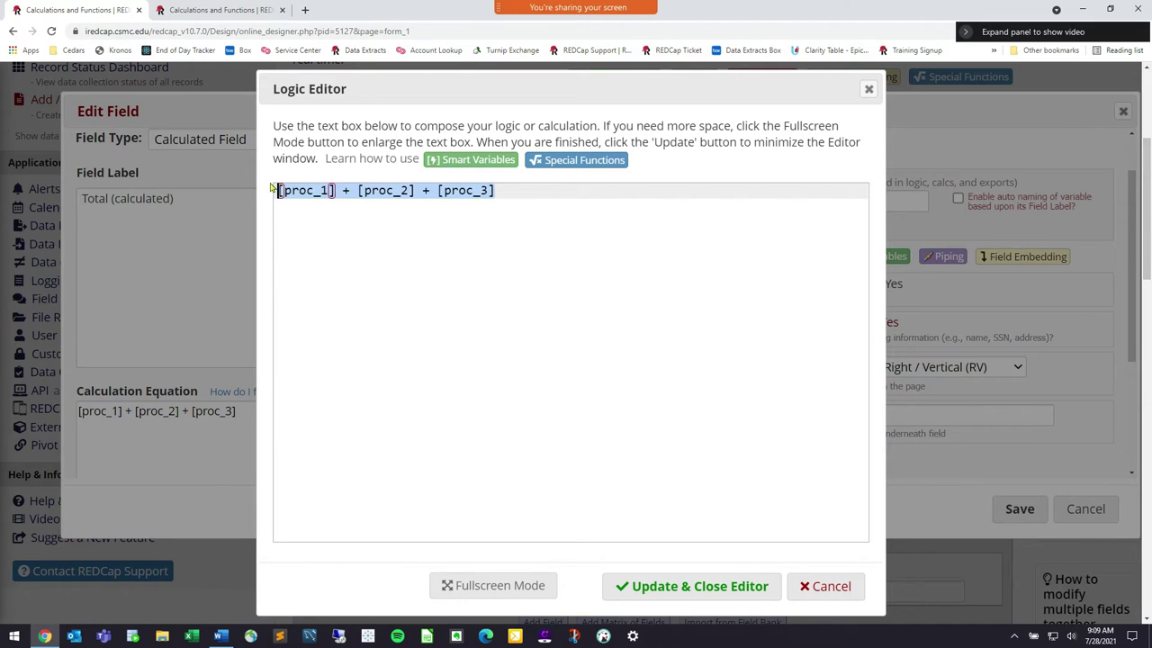
{"action": "left_click", "coordinate": [554, 217]}
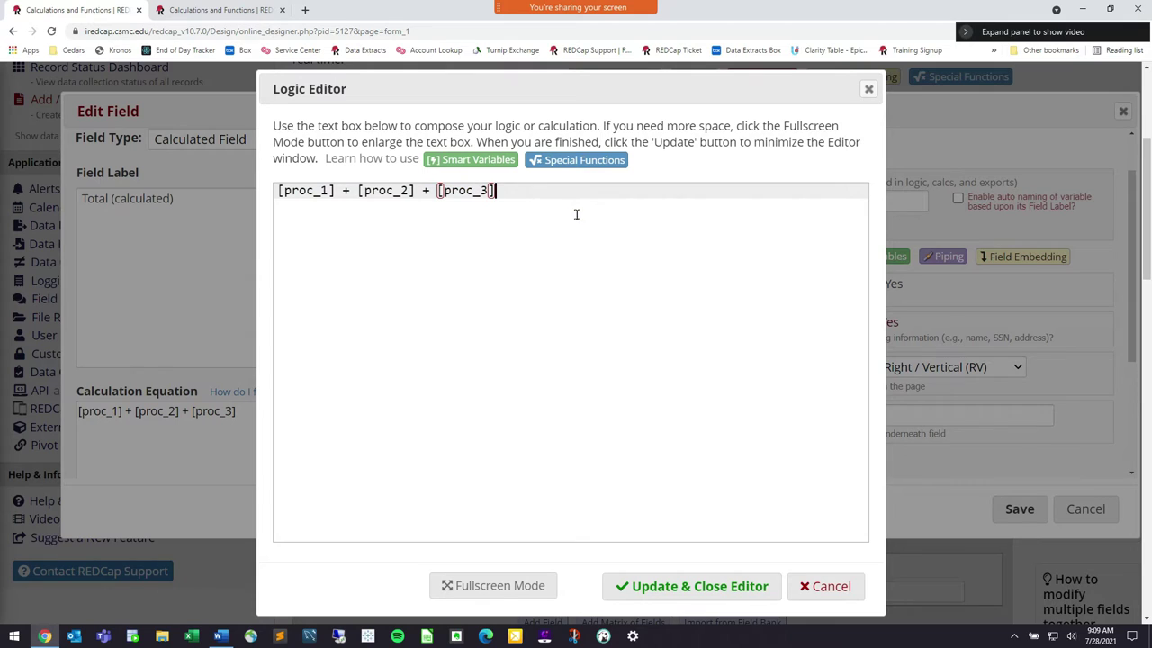
{"action": "left_click", "coordinate": [387, 191]}
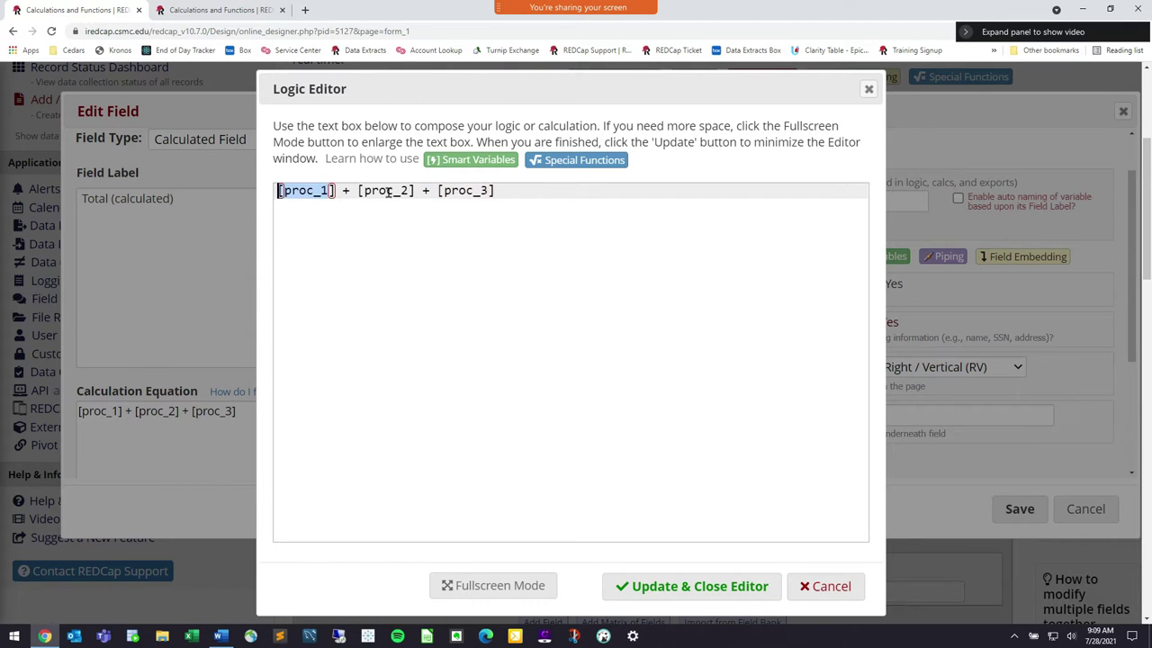
{"action": "double_click", "coordinate": [328, 191]}
{"action": "left_click", "coordinate": [320, 200]}
{"action": "left_click", "coordinate": [279, 191]}
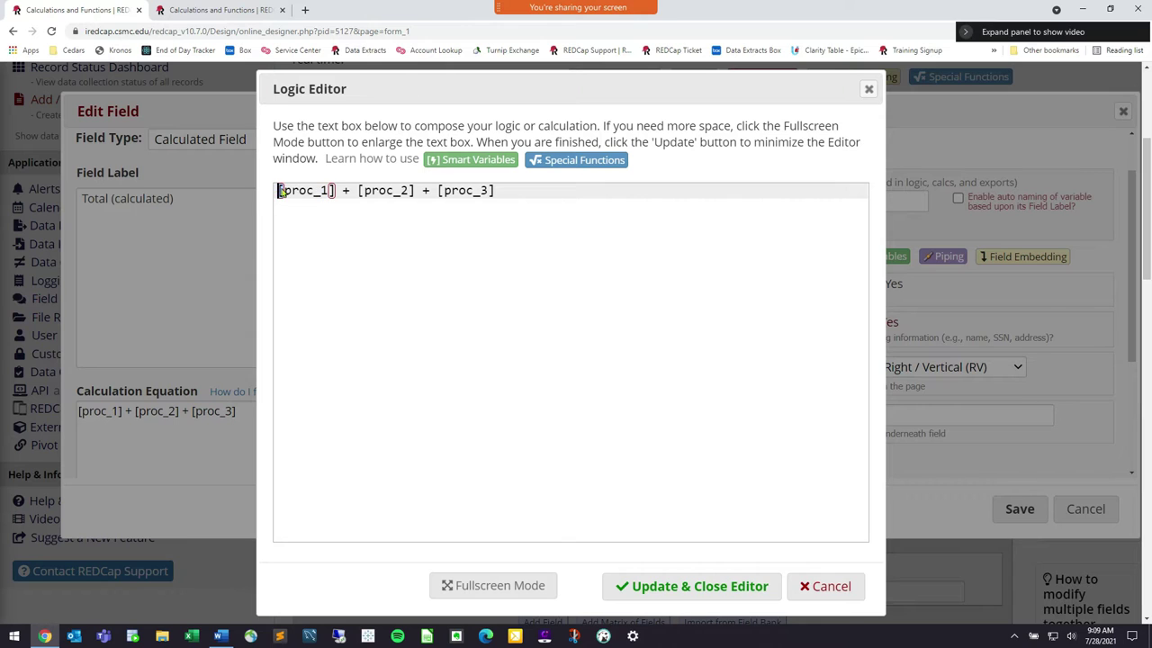
{"action": "left_click", "coordinate": [345, 191]}
{"action": "left_click", "coordinate": [335, 191]}
{"action": "left_click", "coordinate": [344, 191]}
{"action": "left_click_drag", "start_coordinate": [358, 191], "coordinate": [495, 191]}
{"action": "left_click", "coordinate": [422, 190]}
{"action": "left_click", "coordinate": [561, 205]}
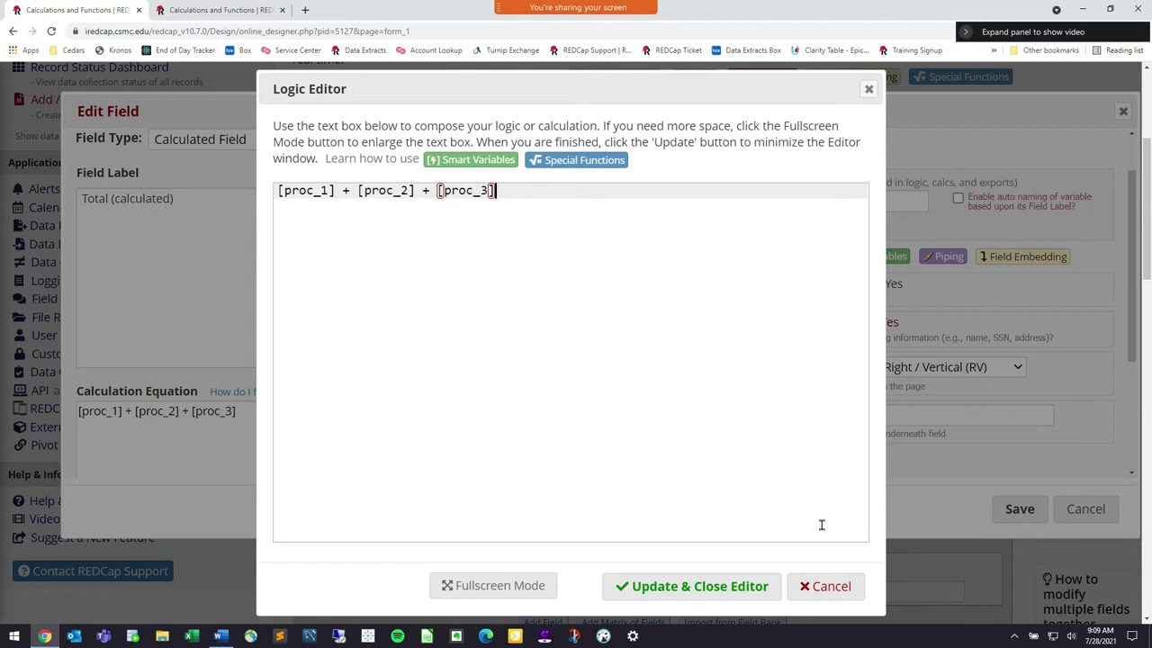
Close the Total (calculated) field's editors without saving and delete that field from the form.
{"action": "left_click", "coordinate": [832, 587]}
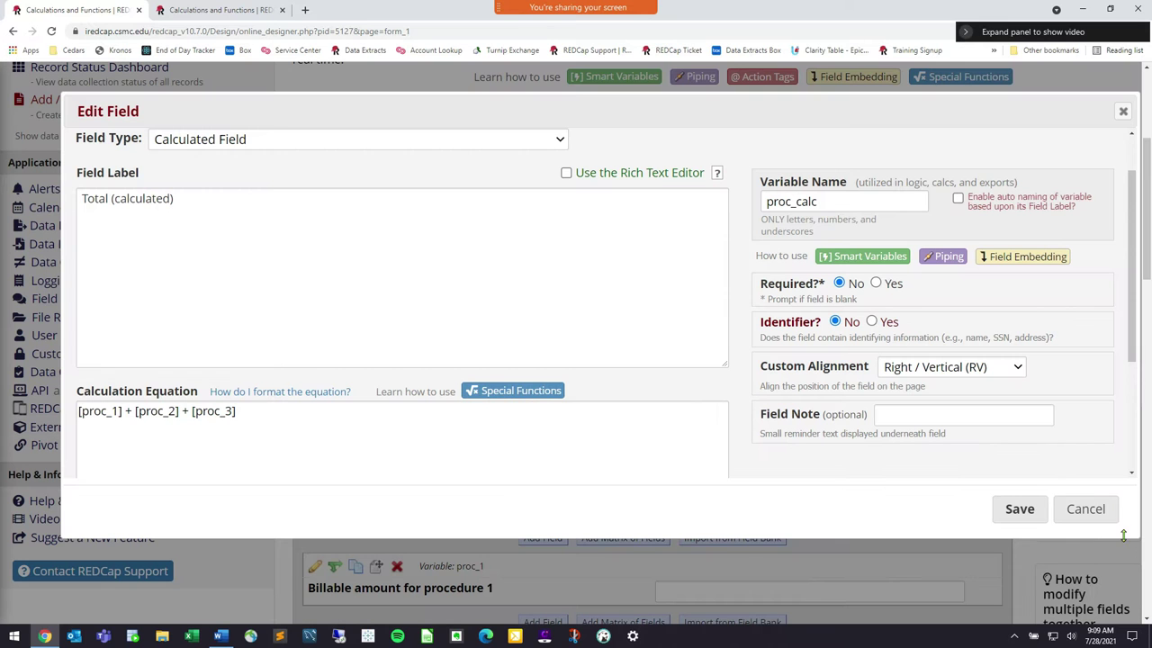
{"action": "left_click", "coordinate": [1085, 509]}
{"action": "scroll", "coordinate": [436, 423], "scroll_direction": "down", "scroll_amount": 3}
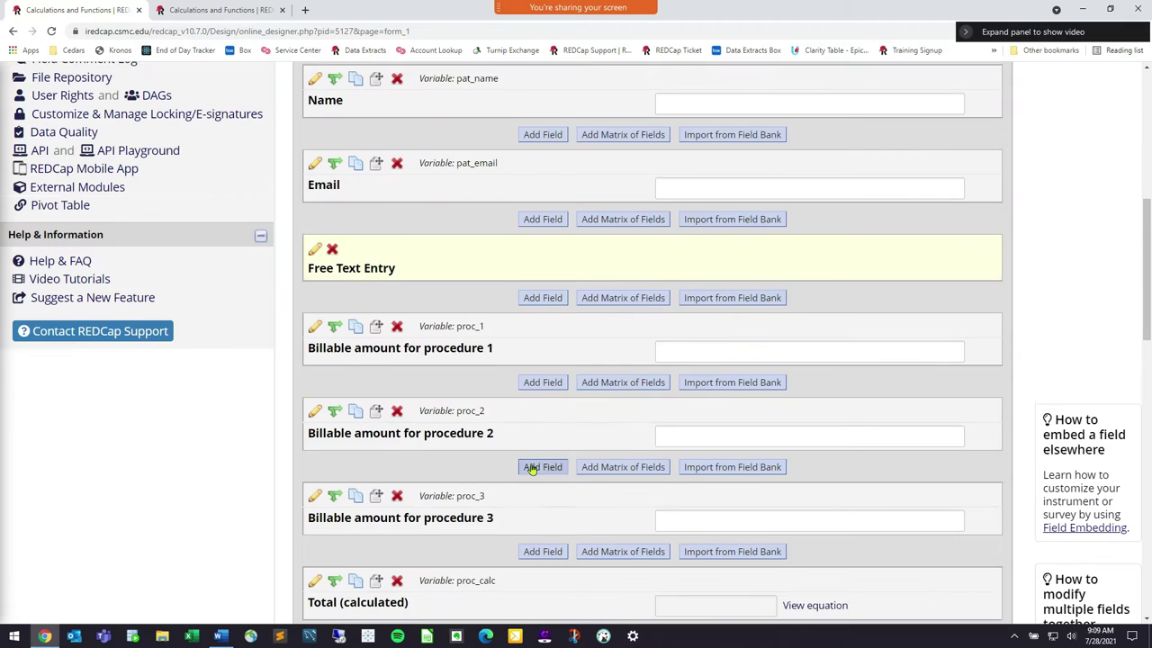
{"action": "left_click", "coordinate": [397, 401]}
{"action": "left_click", "coordinate": [671, 379]}
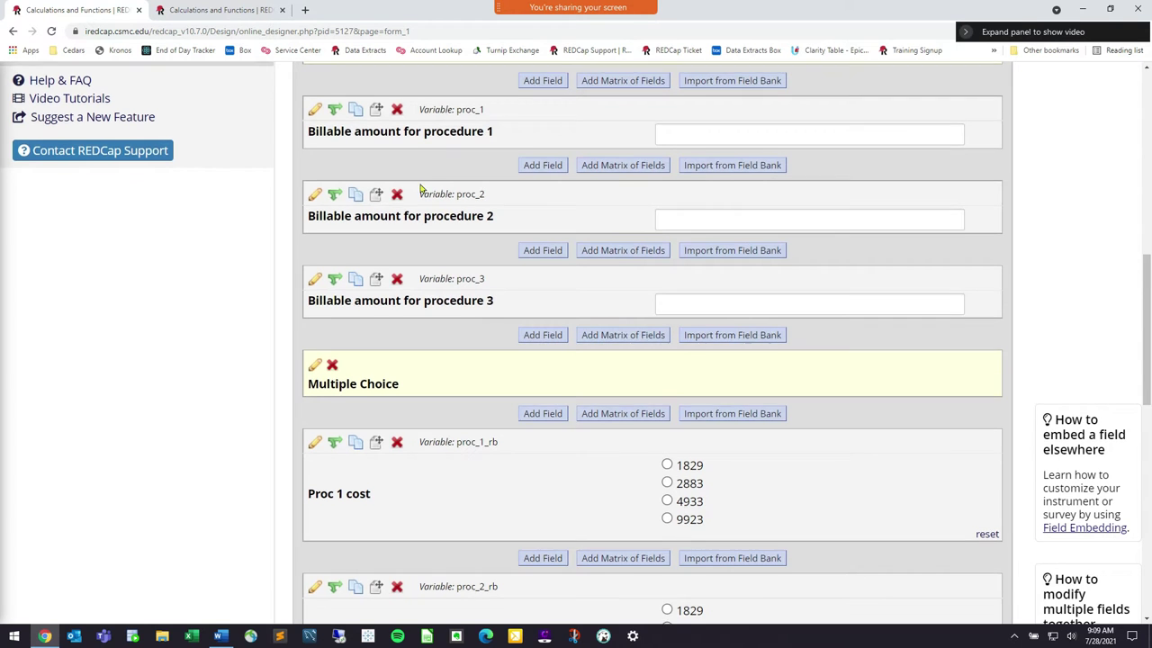
Add a new Calculated Field directly below Billable amount for procedure 3 and label it "Total procedure costs".
{"action": "scroll", "coordinate": [419, 203], "scroll_direction": "down", "scroll_amount": 1}
{"action": "scroll", "coordinate": [418, 202], "scroll_direction": "up", "scroll_amount": 1}
{"action": "left_click_drag", "start_coordinate": [432, 180], "coordinate": [467, 178]}
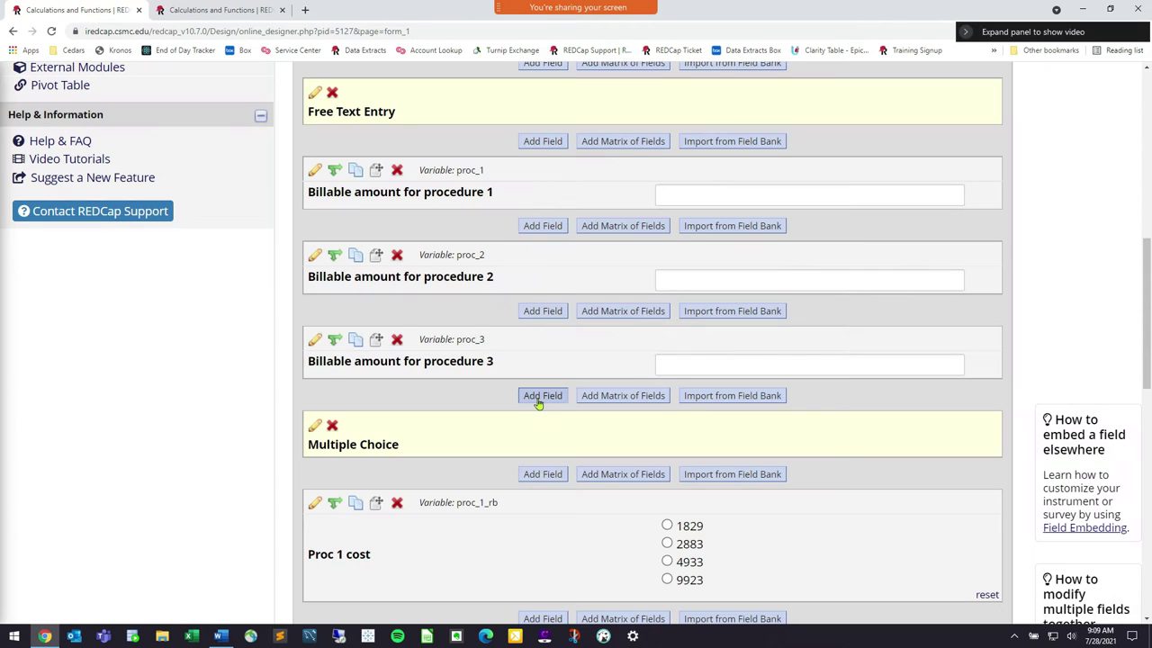
{"action": "left_click", "coordinate": [541, 398]}
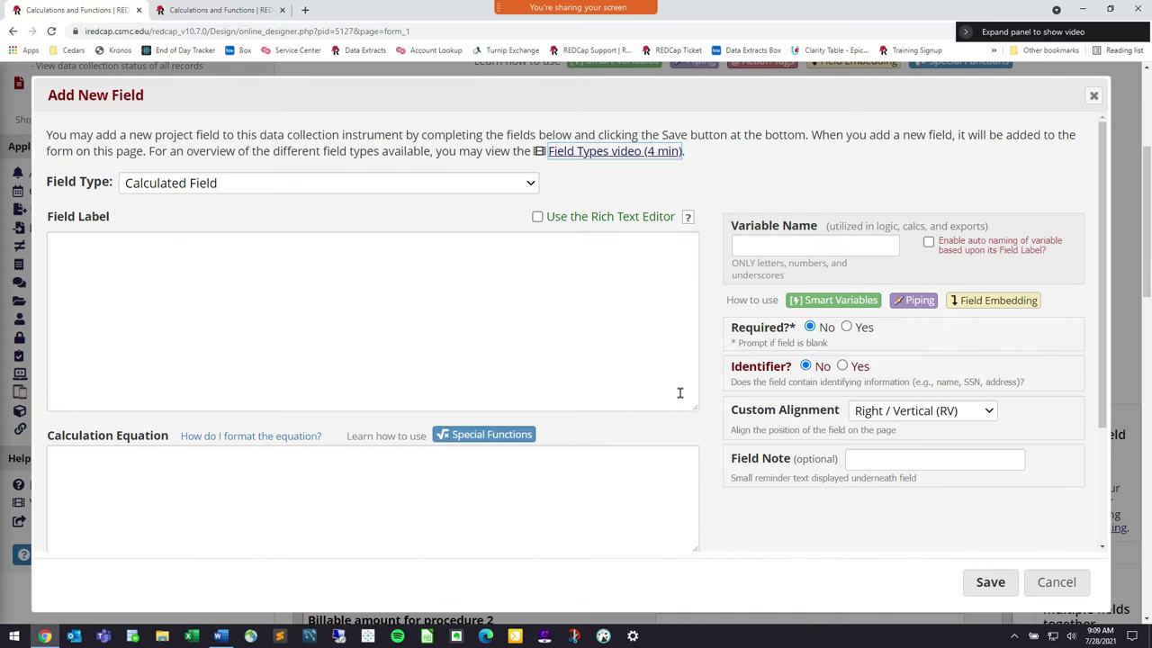
{"action": "left_click", "coordinate": [427, 185]}
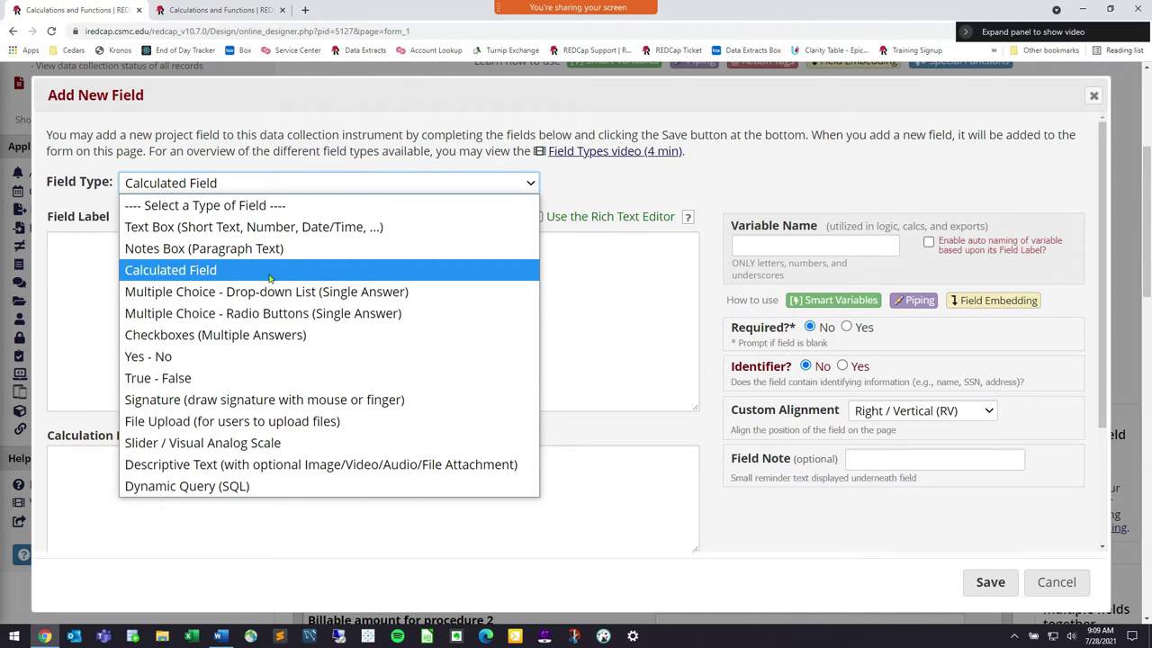
{"action": "left_click", "coordinate": [293, 205]}
{"action": "left_click", "coordinate": [298, 187]}
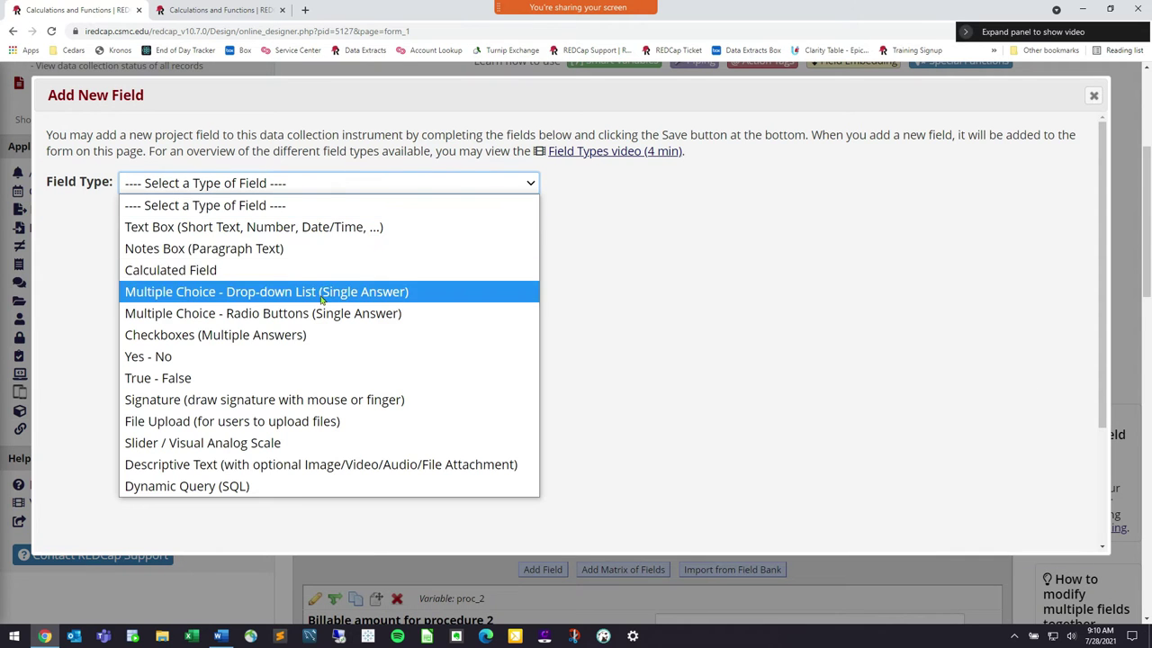
{"action": "left_click", "coordinate": [234, 272]}
{"action": "type", "text": "Total "}
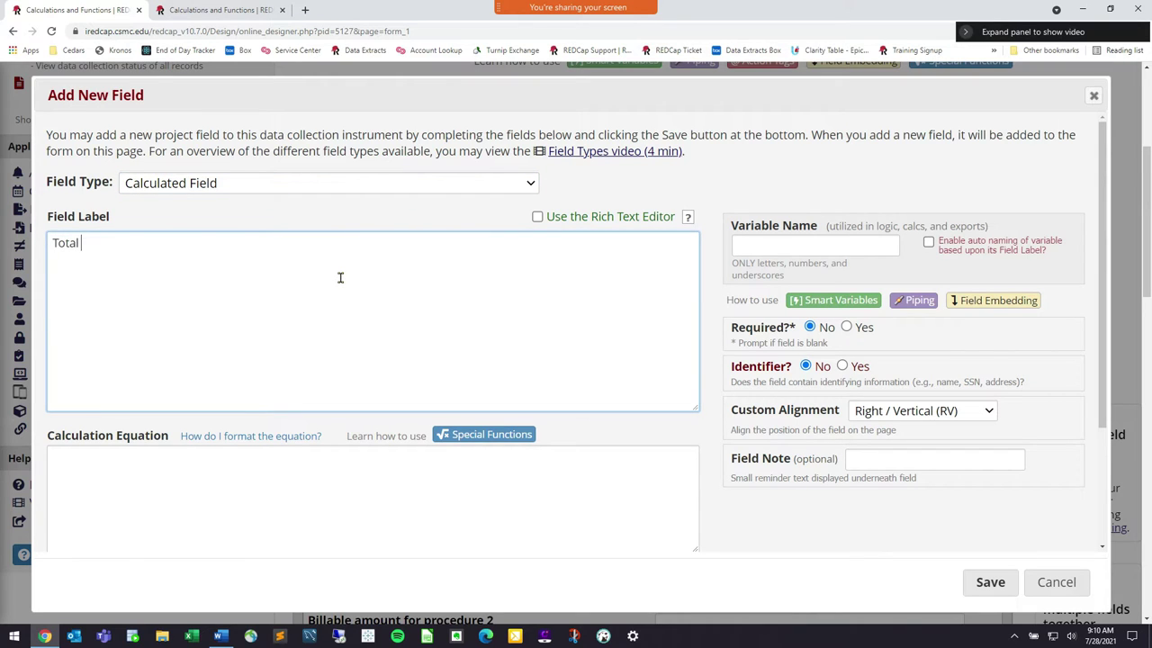
{"action": "type", "text": "procedure costs"}
Open the calculation equation in the Logic Editor, browse the suggested variables, and insert [proc_1] as the first term.
{"action": "scroll", "coordinate": [342, 282], "scroll_direction": "down", "scroll_amount": 1}
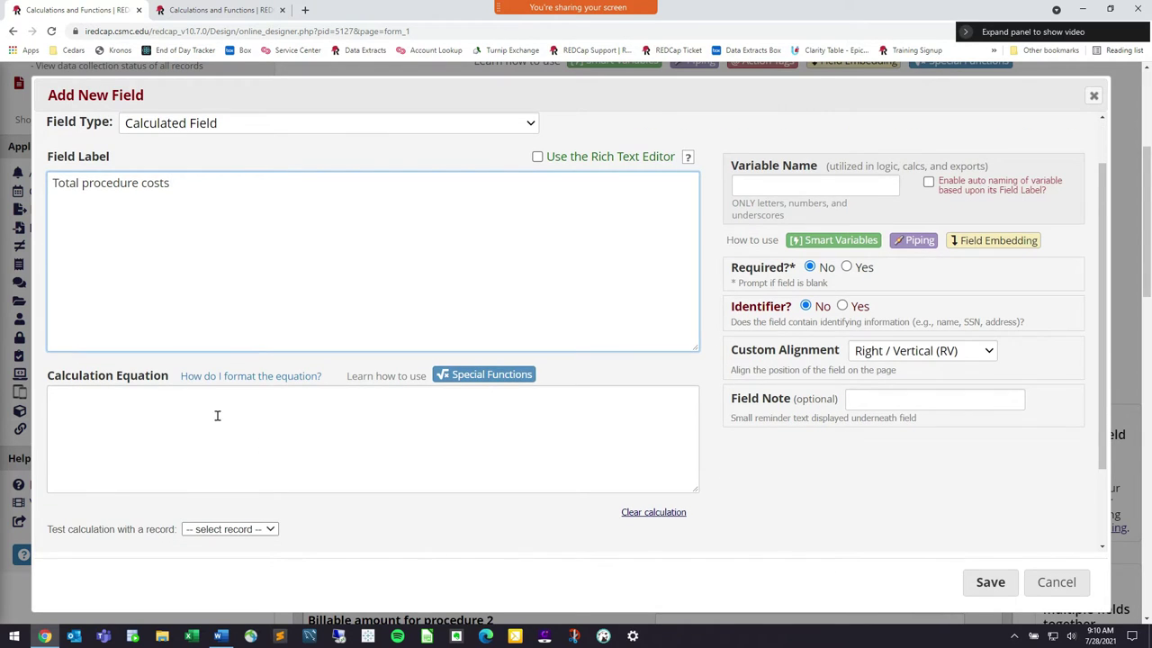
{"action": "left_click_drag", "start_coordinate": [171, 377], "coordinate": [72, 378]}
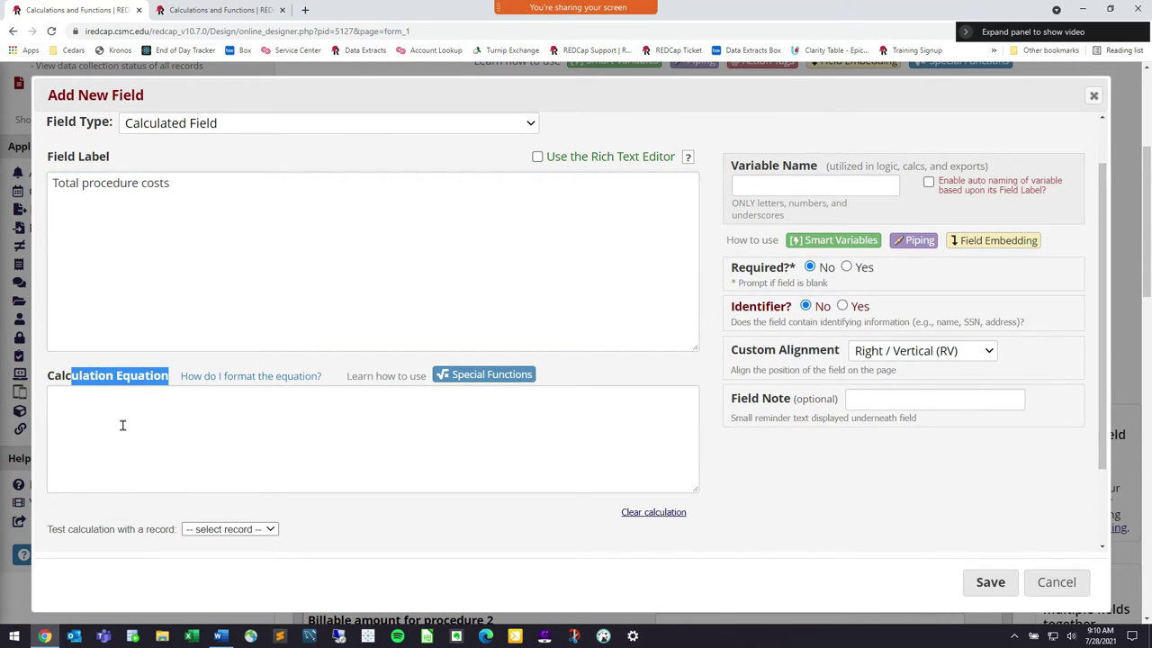
{"action": "left_click", "coordinate": [206, 448]}
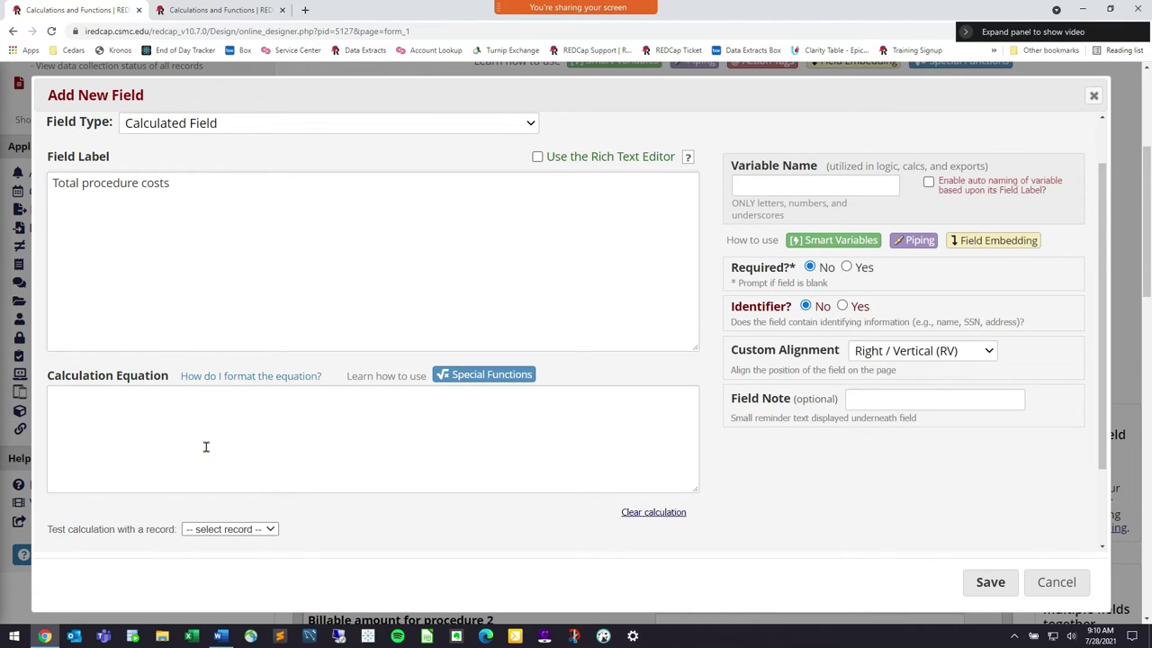
{"action": "left_click", "coordinate": [206, 448]}
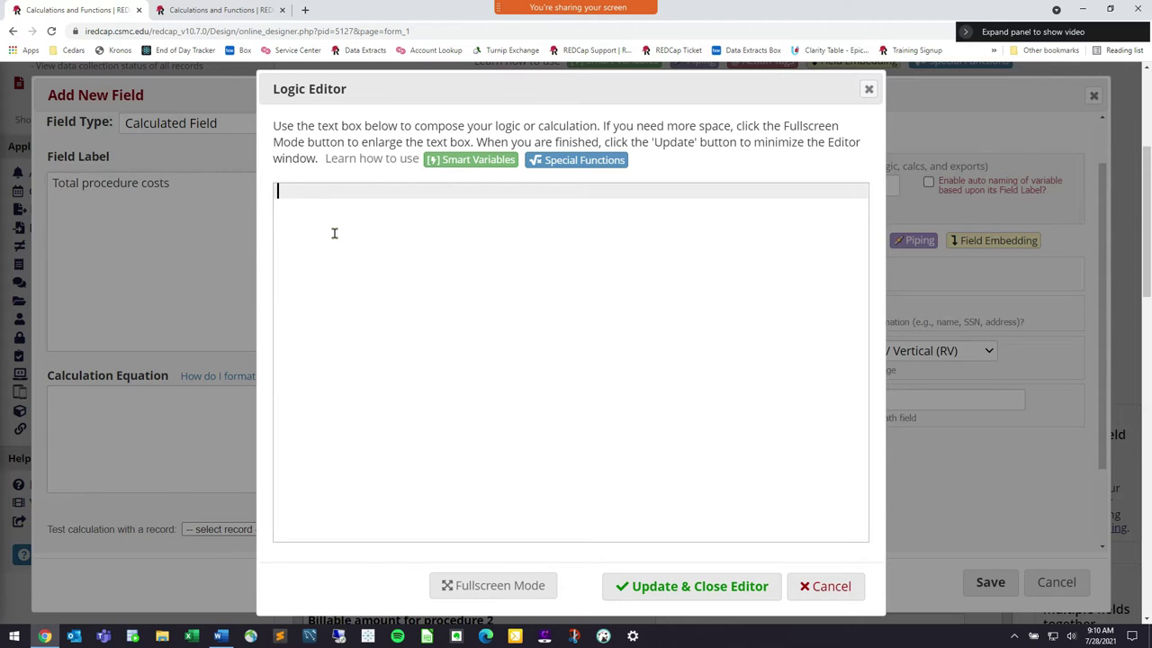
{"action": "type", "text": "["}
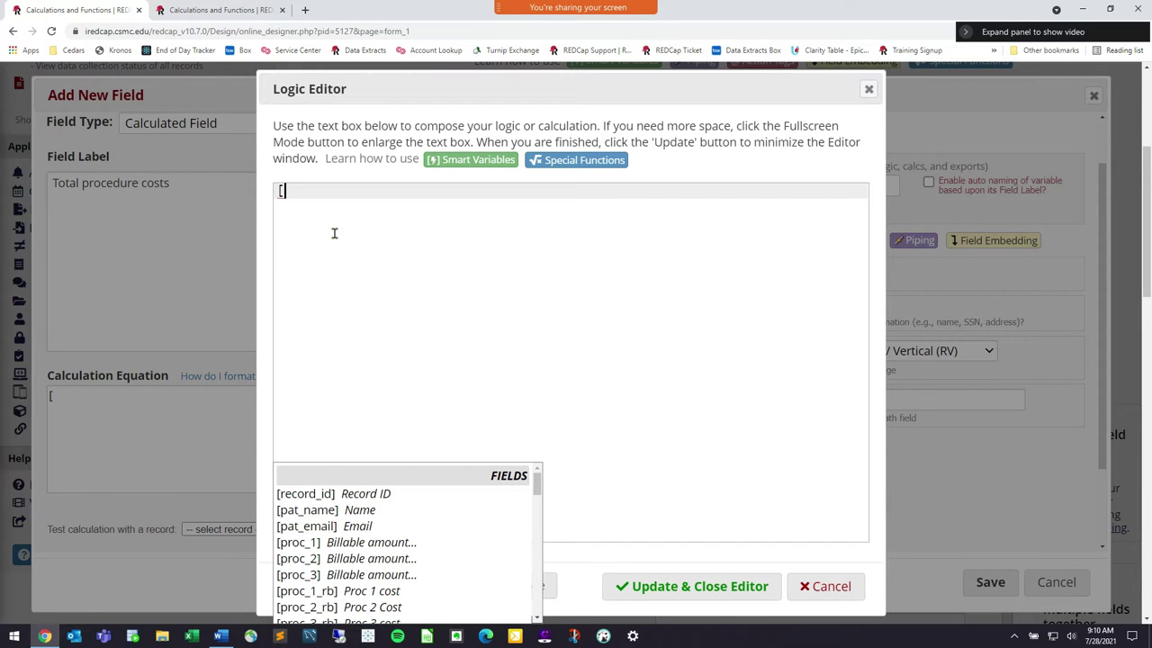
{"action": "scroll", "coordinate": [362, 547], "scroll_direction": "down", "scroll_amount": 3}
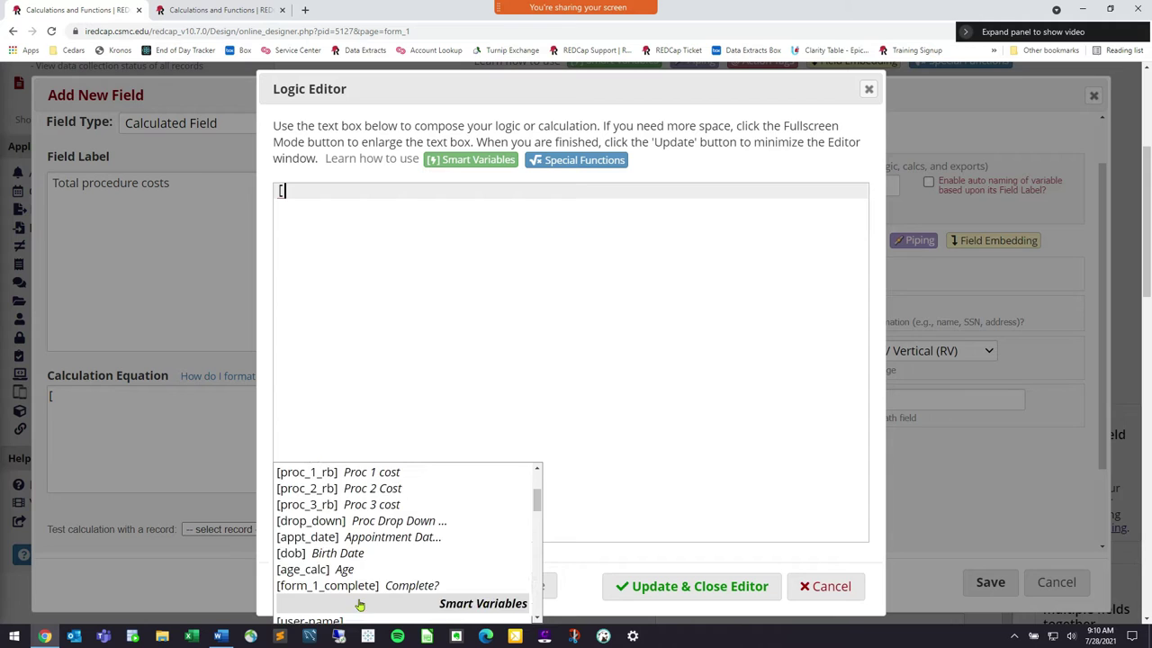
{"action": "scroll", "coordinate": [378, 531], "scroll_direction": "up", "scroll_amount": 3}
{"action": "scroll", "coordinate": [385, 540], "scroll_direction": "down", "scroll_amount": 10}
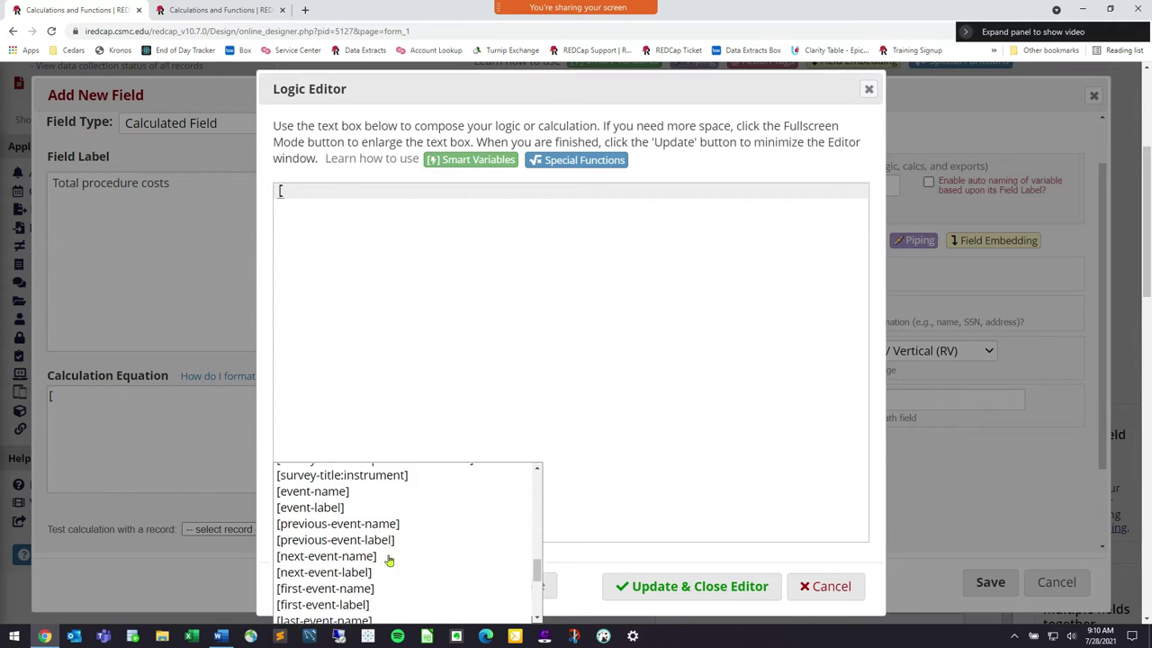
{"action": "scroll", "coordinate": [387, 540], "scroll_direction": "up", "scroll_amount": 12}
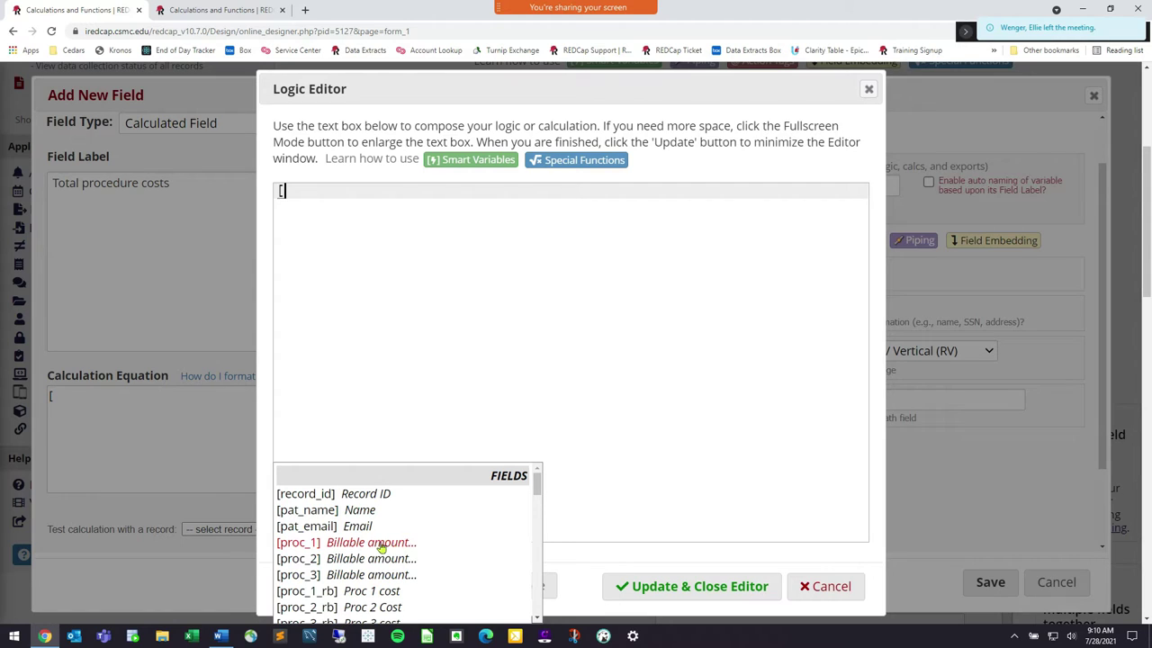
{"action": "left_click", "coordinate": [382, 545]}
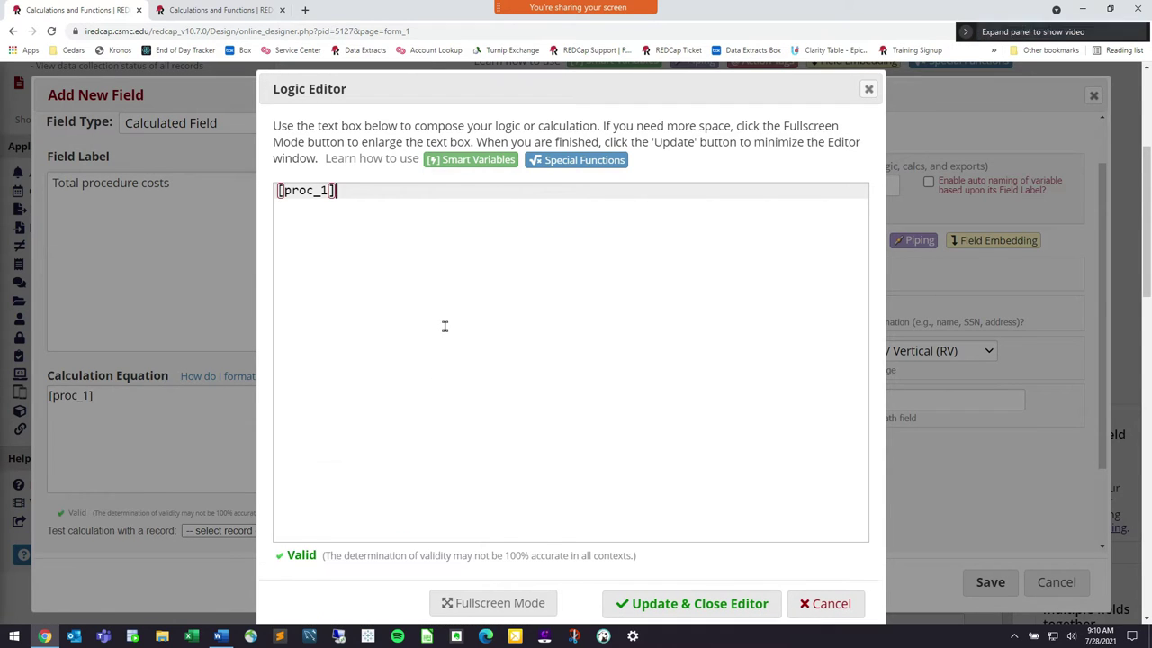
Extend the equation with the other two procedure variables so it reads [proc_1] + [proc_2] + [proc_3].
{"action": "type", "text": "+ ["}
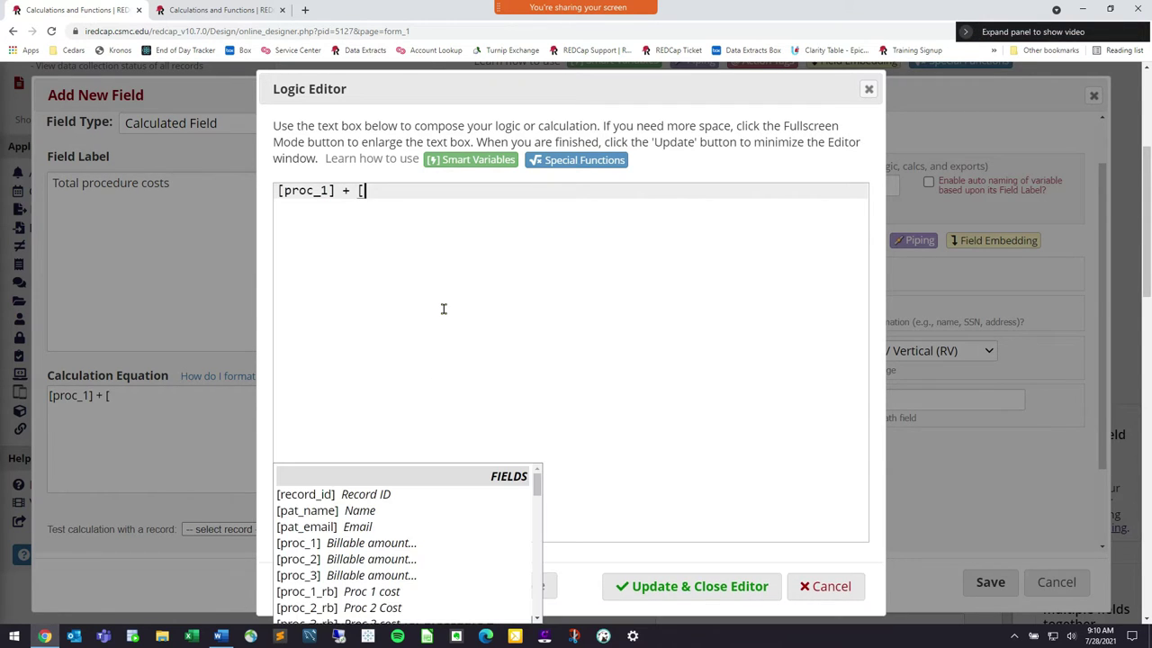
{"action": "type", "text": "proc_"}
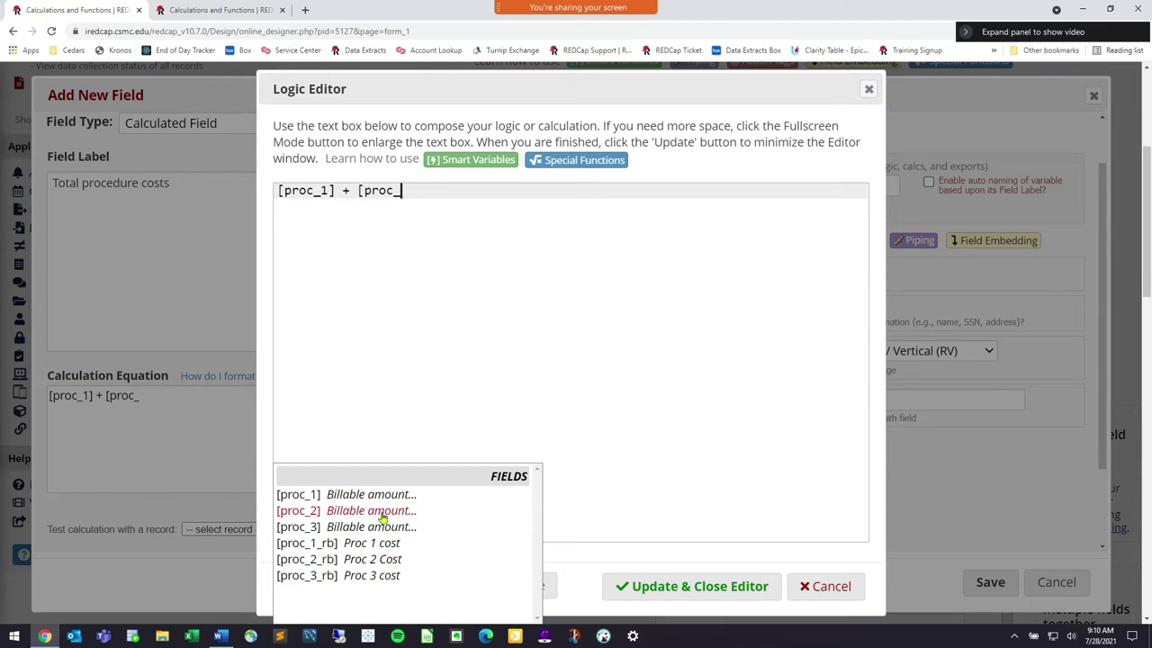
{"action": "left_click", "coordinate": [411, 512]}
{"action": "type", "text": "+ [proc"}
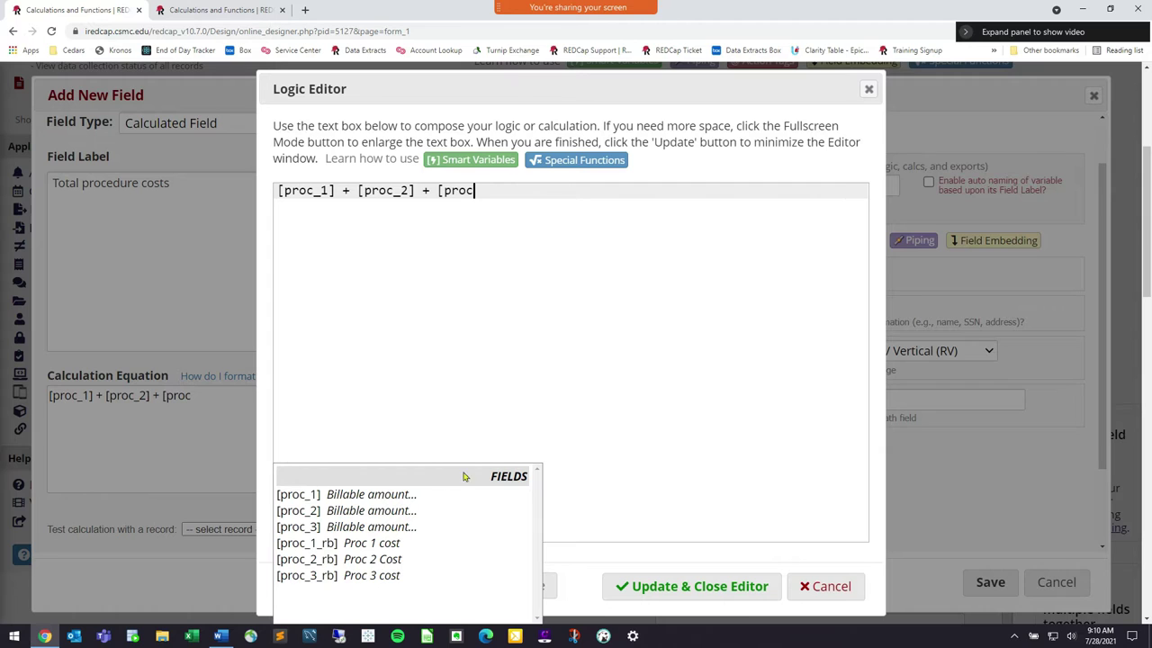
{"action": "left_click", "coordinate": [400, 527]}
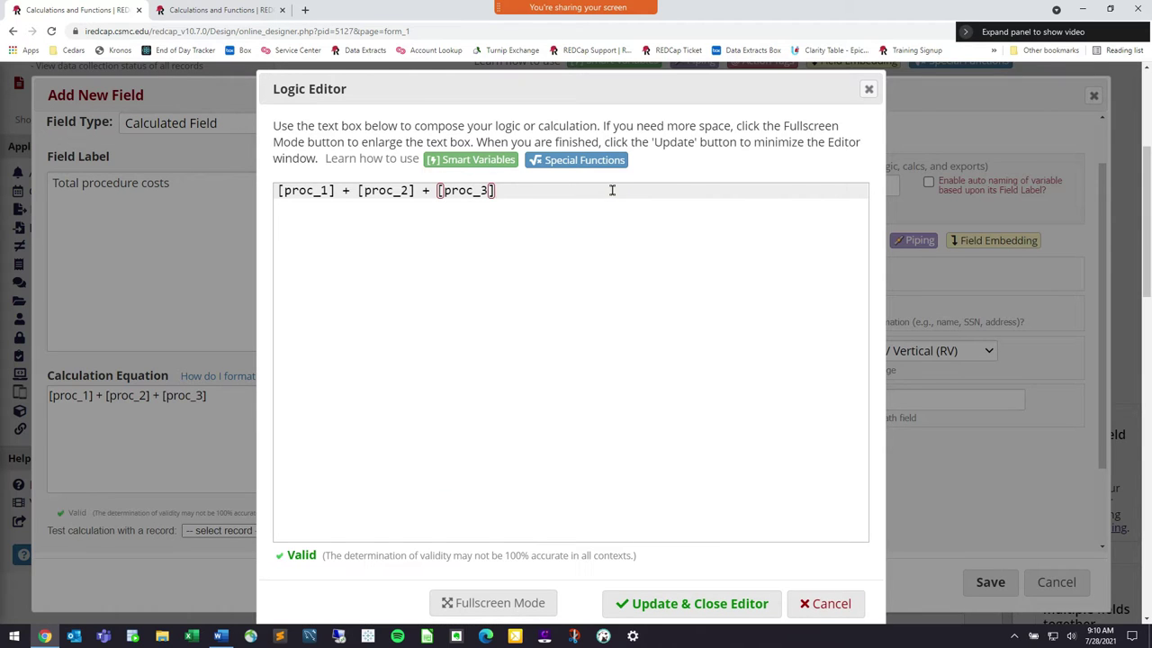
Check the validity indicator, then remove and retype the closing bracket of [proc_3] and leave the Logic Editor.
{"action": "left_click_drag", "start_coordinate": [662, 561], "coordinate": [284, 563]}
{"action": "left_click", "coordinate": [330, 171]}
{"action": "left_click", "coordinate": [288, 562]}
{"action": "key", "text": "BackSpace"}
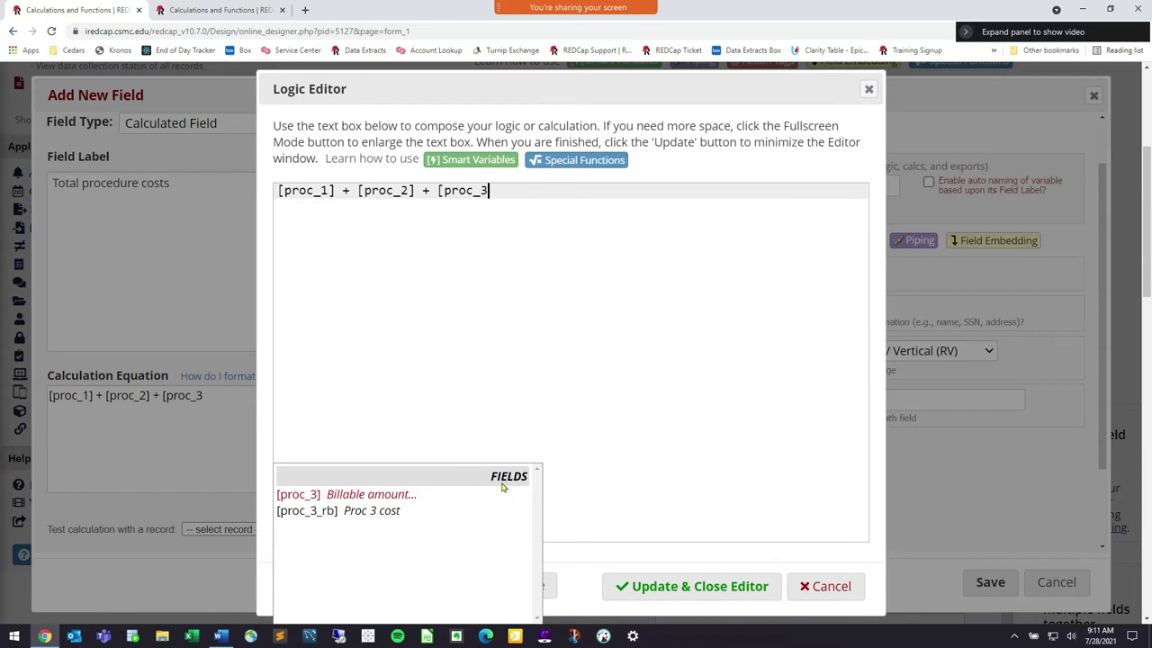
{"action": "type", "text": "]"}
{"action": "key", "text": "Escape"}
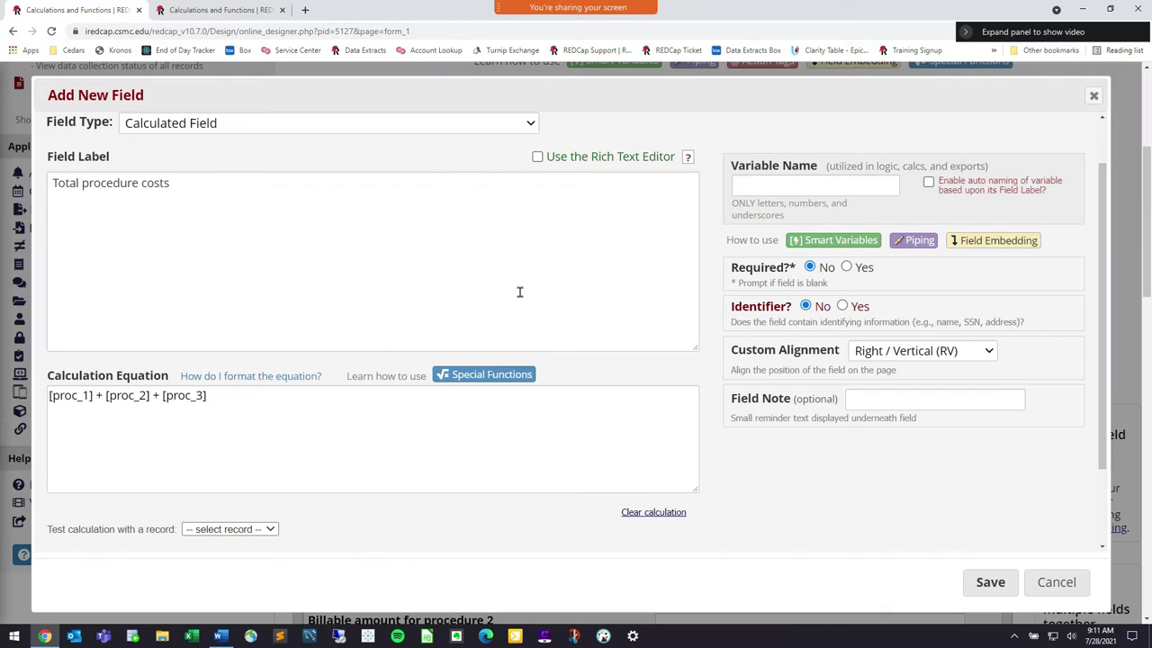
Reopen the equation, replace the closing bracket of [proc_3] with the stray text "wda", and restore the bracket.
{"action": "left_click", "coordinate": [306, 412]}
{"action": "key", "text": "BackSpace"}
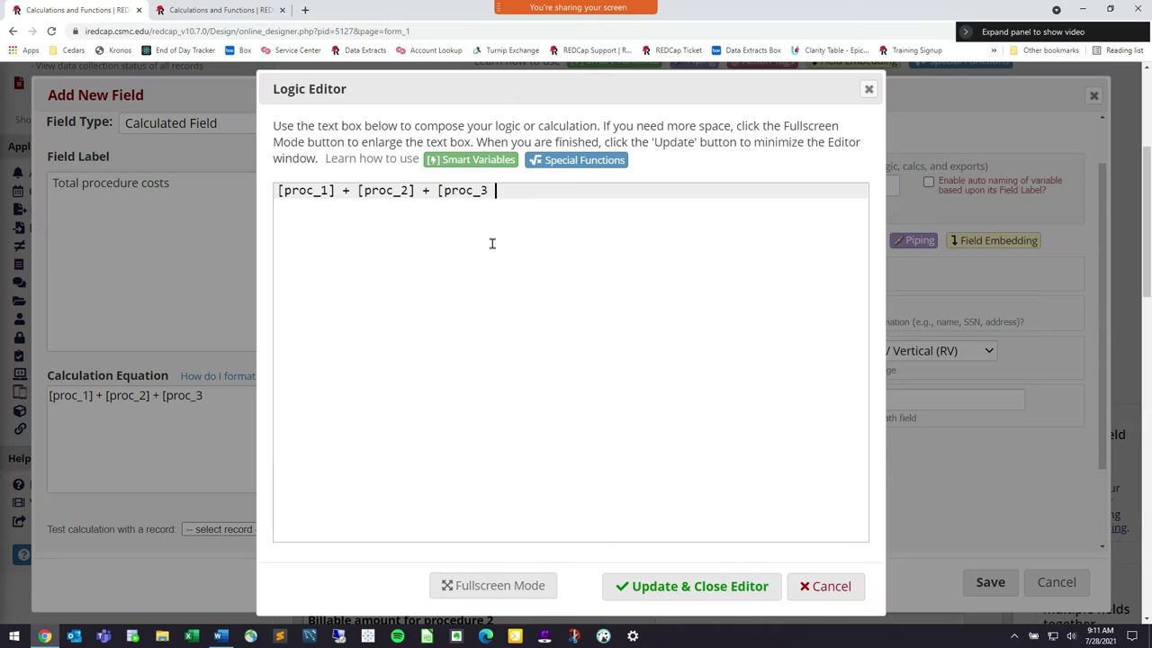
{"action": "type", "text": "wda"}
{"action": "left_click_drag", "start_coordinate": [536, 189], "coordinate": [493, 190]}
{"action": "type", "text": "]"}
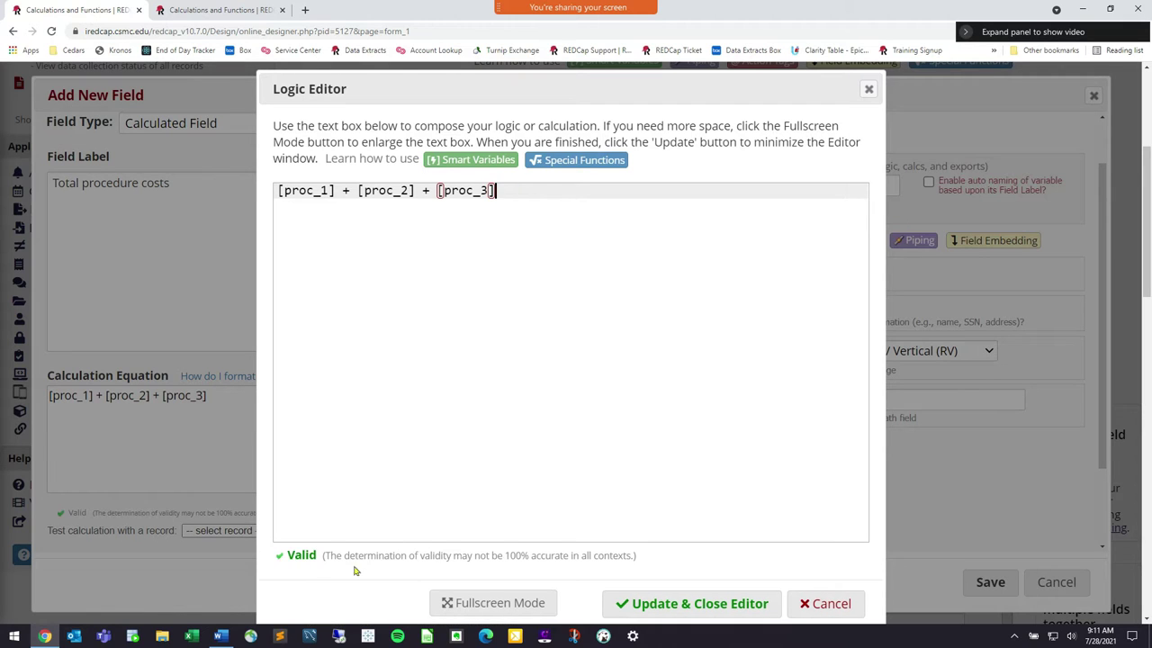
Review the equation's validity indicator and its accuracy note, then update the equation and close the Logic Editor.
{"action": "left_click_drag", "start_coordinate": [308, 557], "coordinate": [357, 554]}
{"action": "left_click", "coordinate": [570, 450]}
{"action": "left_click_drag", "start_coordinate": [316, 557], "coordinate": [271, 562]}
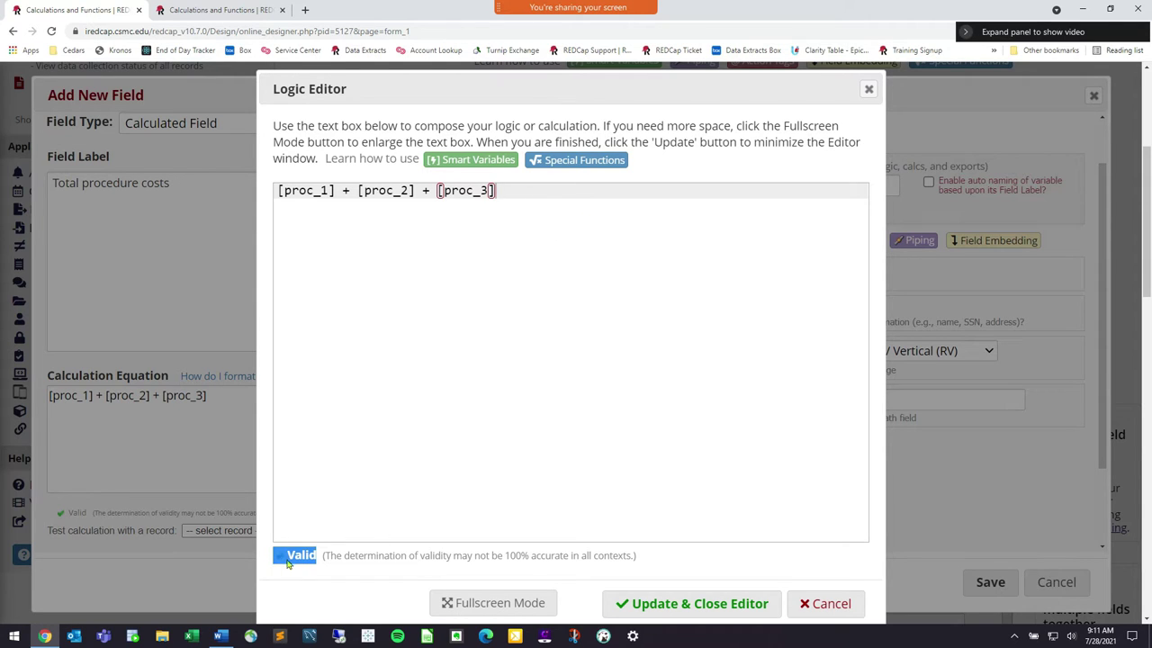
{"action": "left_click", "coordinate": [286, 560]}
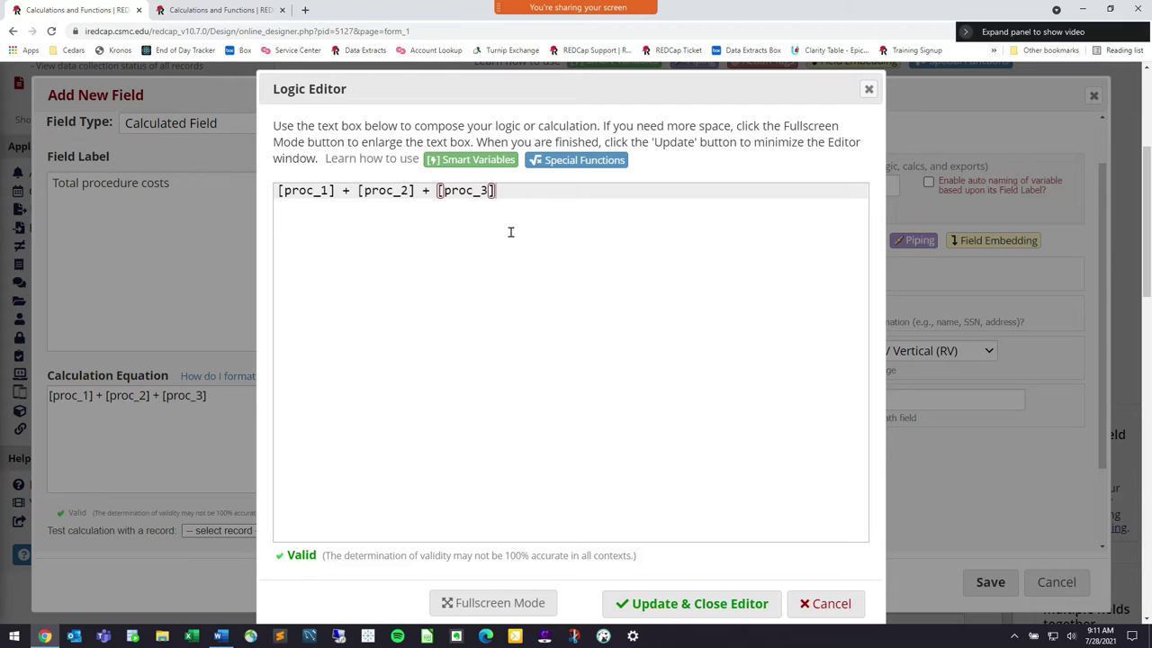
{"action": "left_click_drag", "start_coordinate": [530, 192], "coordinate": [273, 193]}
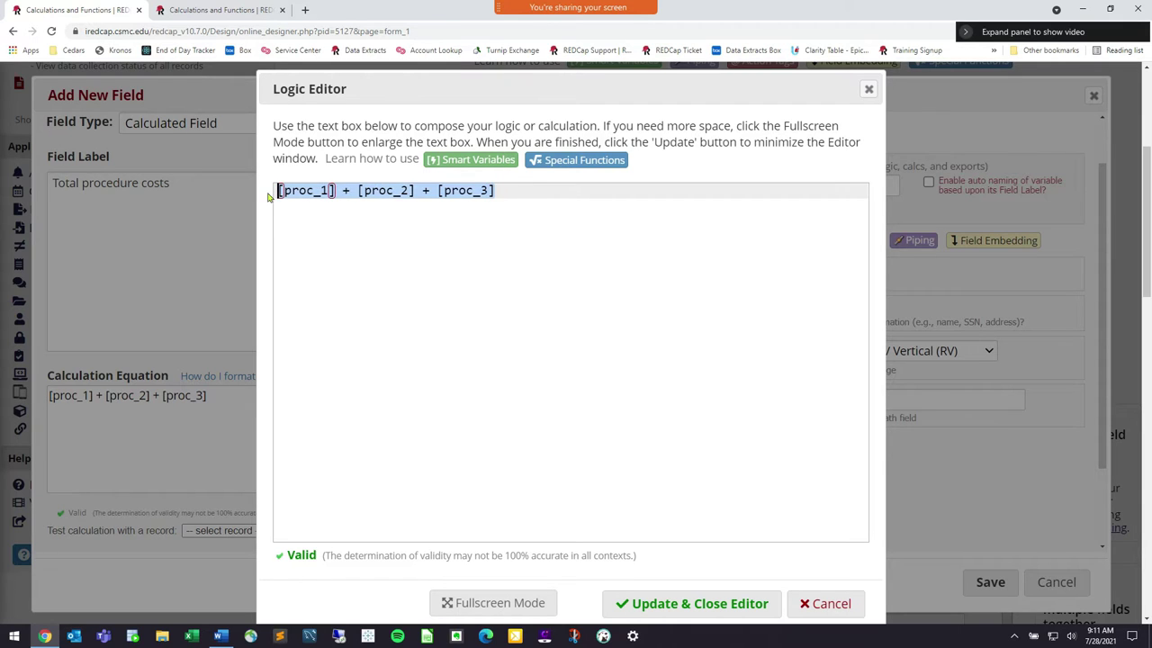
{"action": "left_click", "coordinate": [491, 231]}
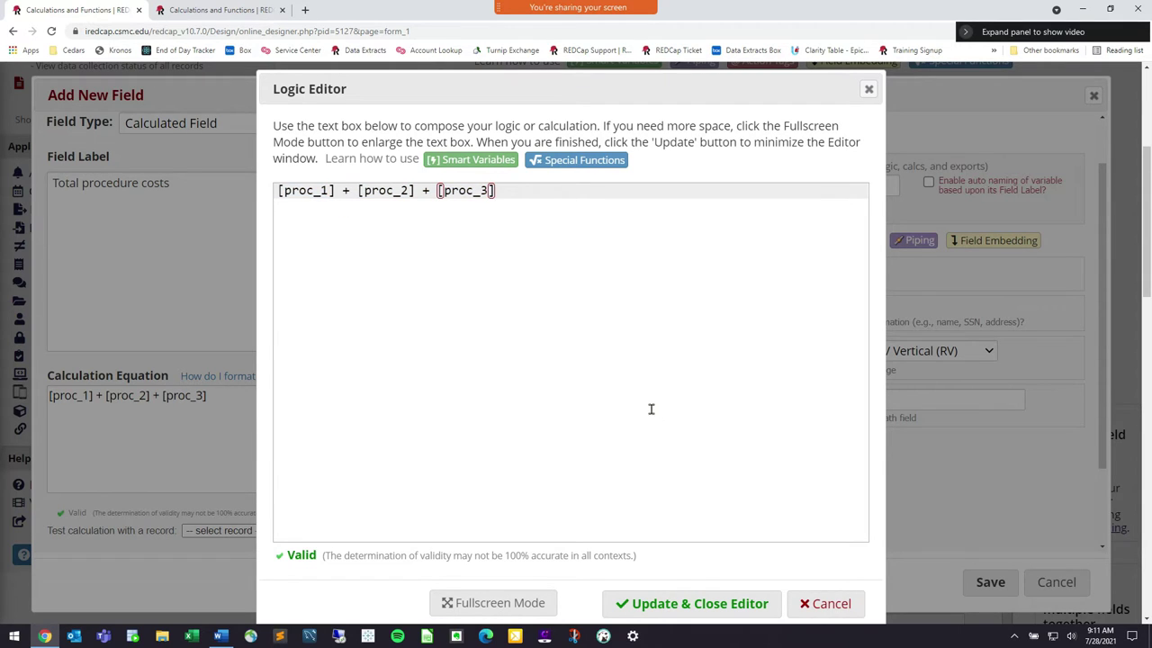
{"action": "left_click_drag", "start_coordinate": [631, 565], "coordinate": [419, 555]}
{"action": "left_click", "coordinate": [418, 556]}
{"action": "left_click_drag", "start_coordinate": [529, 567], "coordinate": [636, 553]}
{"action": "left_click", "coordinate": [711, 552]}
{"action": "left_click", "coordinate": [700, 612]}
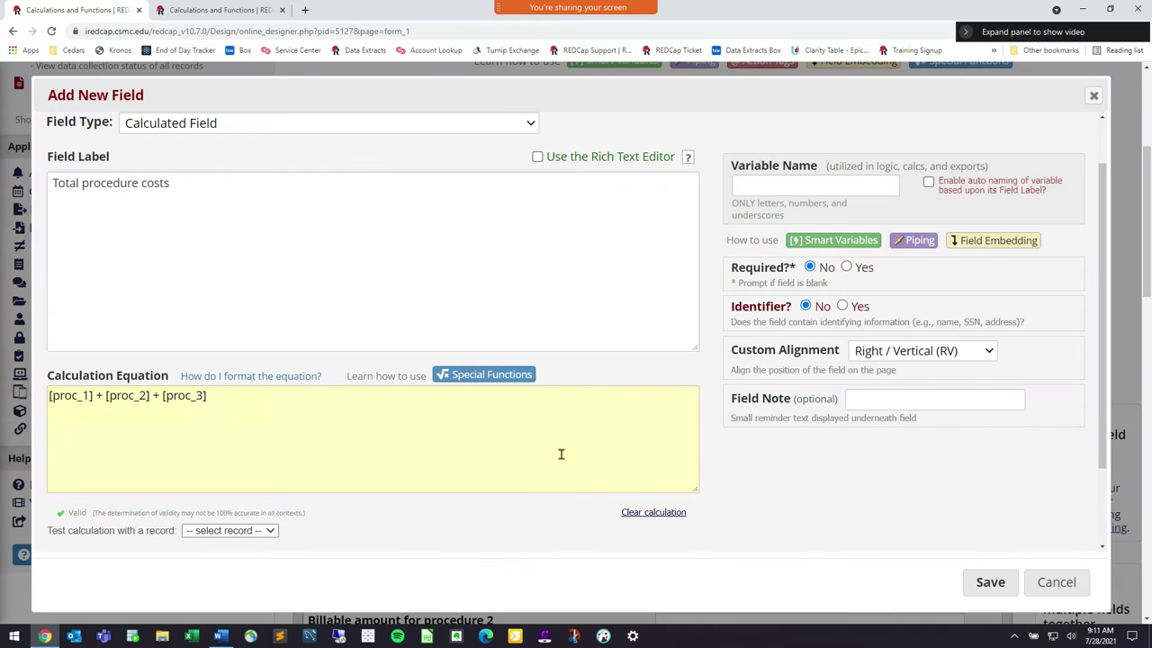
Name the calculated field's variable total_proc and save the new field.
{"action": "left_click", "coordinate": [810, 185]}
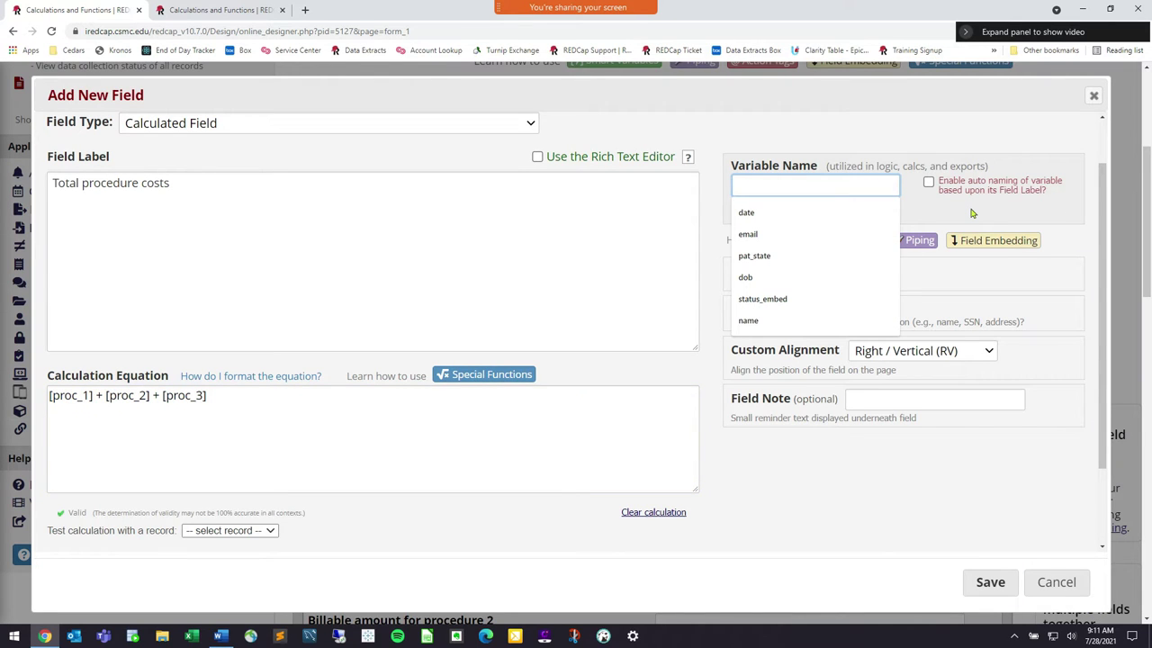
{"action": "type", "text": "total_proc"}
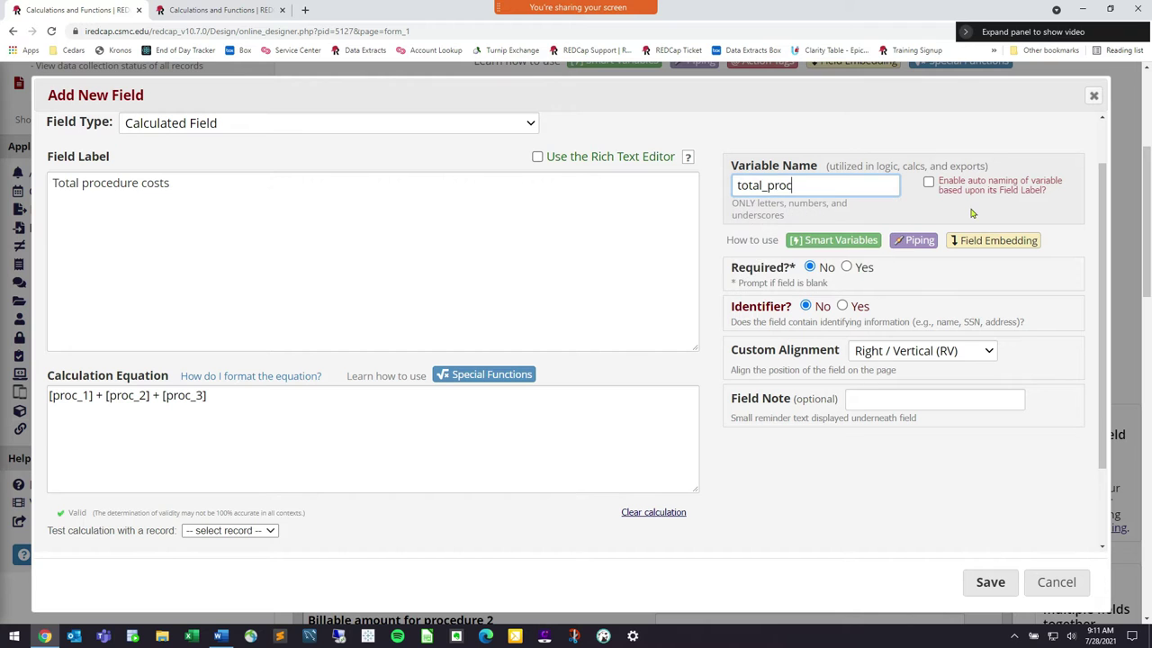
{"action": "left_click", "coordinate": [991, 582]}
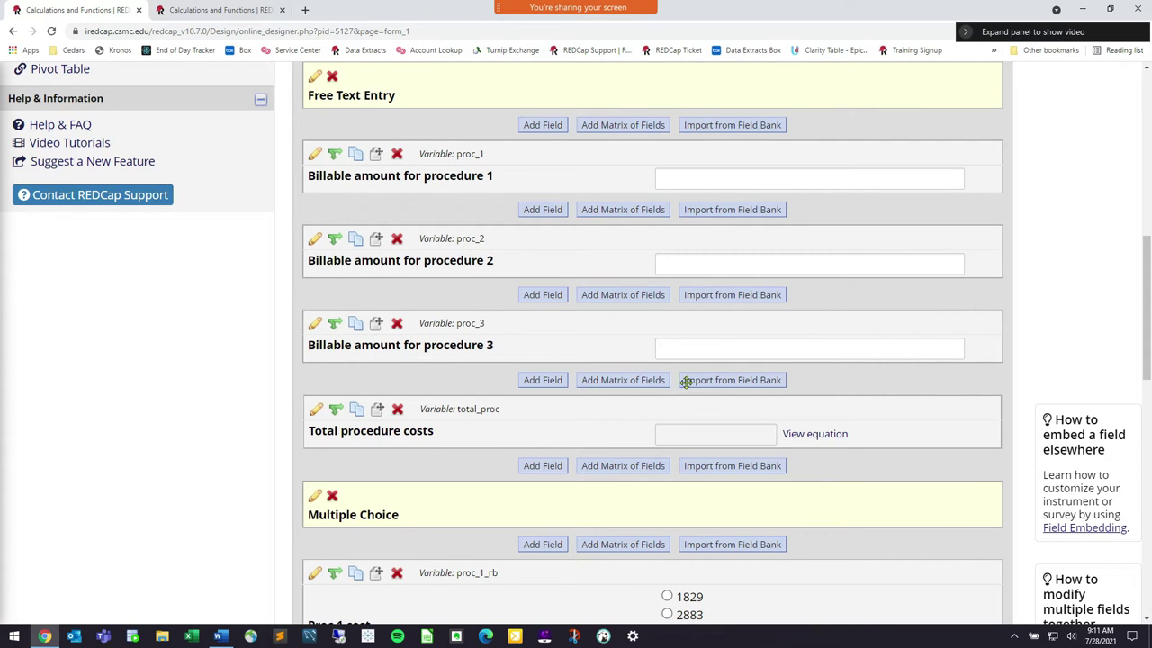
View the total_proc equation summary, move its window aside to examine the calculation and the fields it uses, and close it.
{"action": "left_click", "coordinate": [825, 439]}
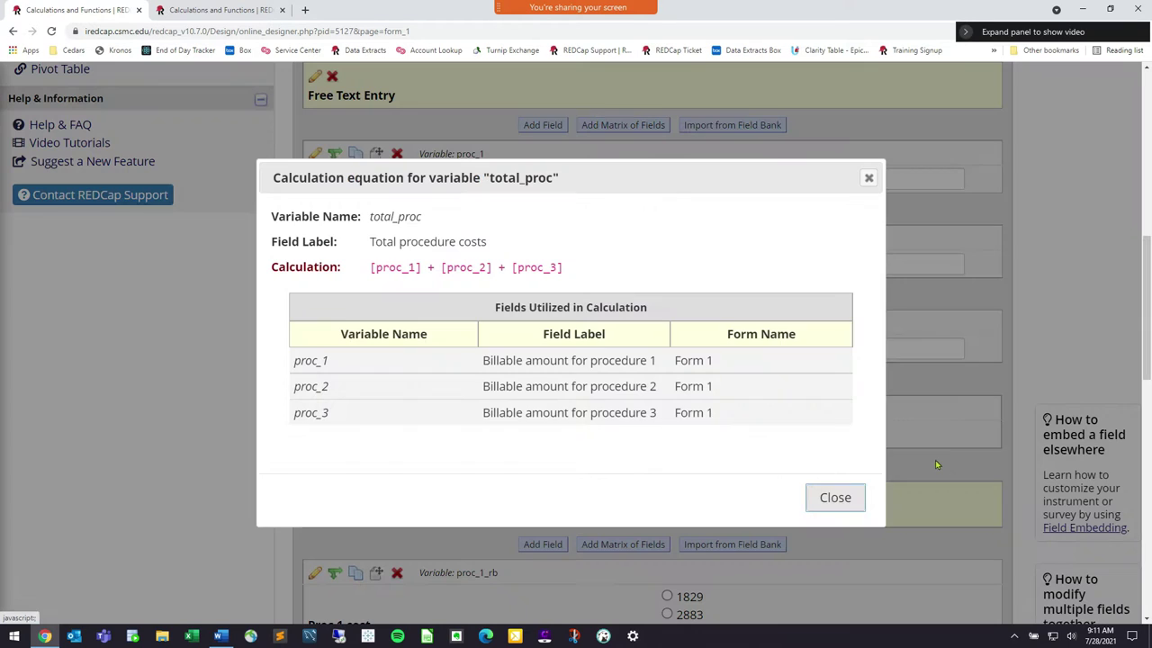
{"action": "left_click_drag", "start_coordinate": [630, 187], "coordinate": [999, 147]}
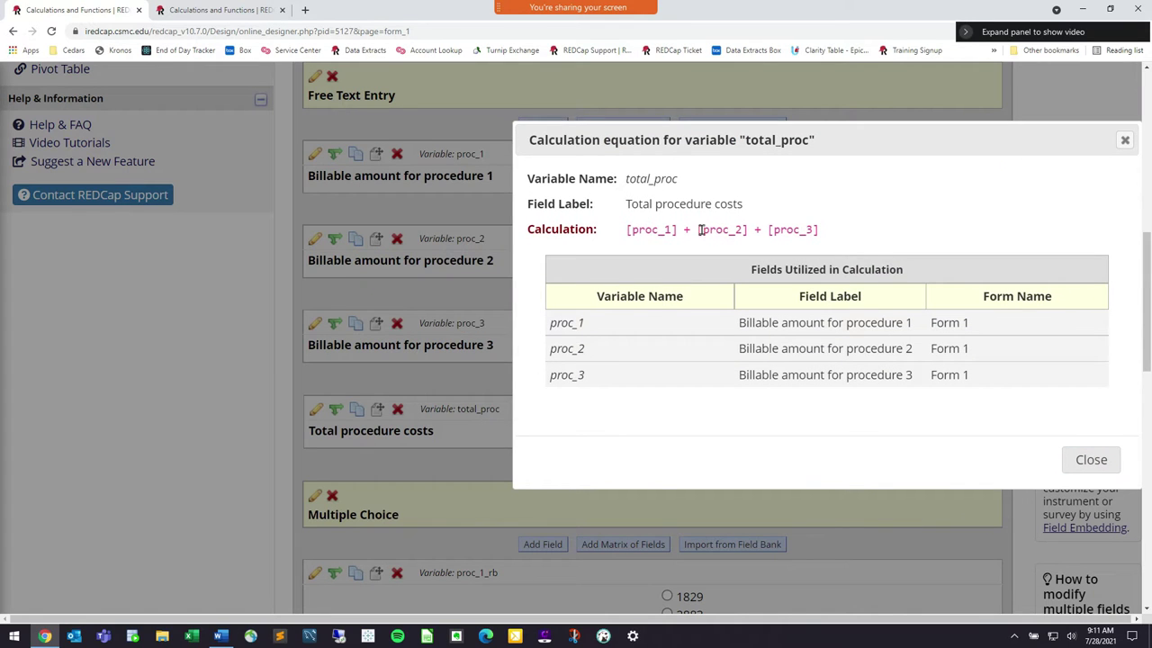
{"action": "left_click_drag", "start_coordinate": [619, 231], "coordinate": [826, 231]}
{"action": "left_click", "coordinate": [941, 294]}
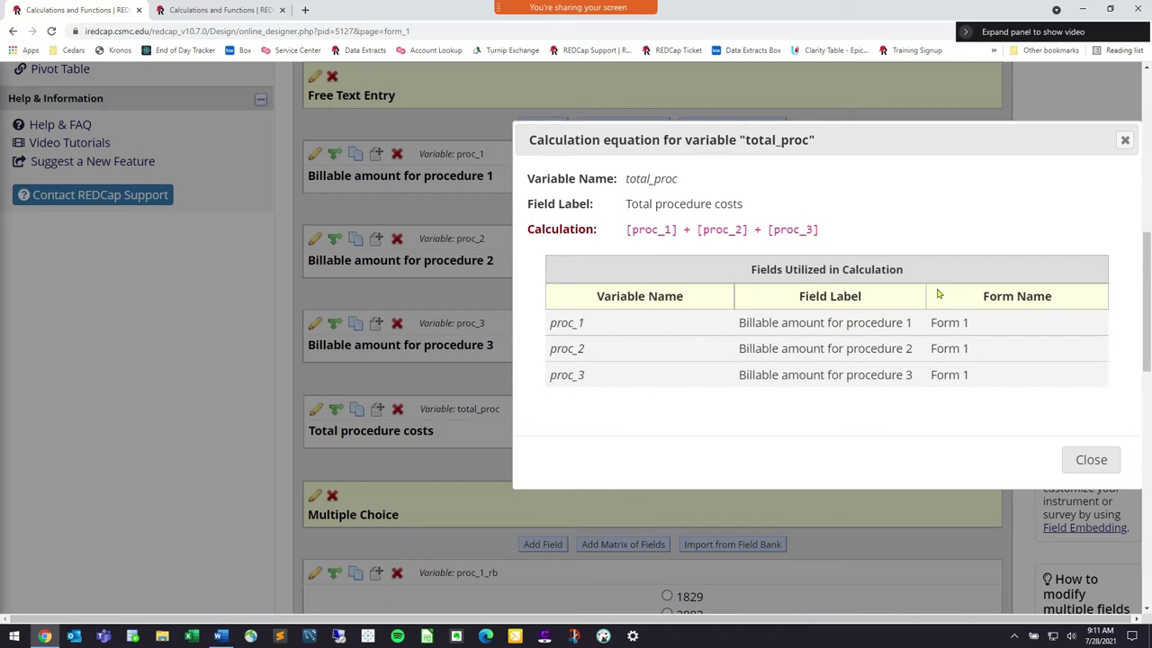
{"action": "left_click", "coordinate": [1091, 460]}
On the Form 1 data entry page, enter billable amounts of 500, 700 and 300 for procedures 1, 2 and 3.
{"action": "left_click", "coordinate": [236, 9]}
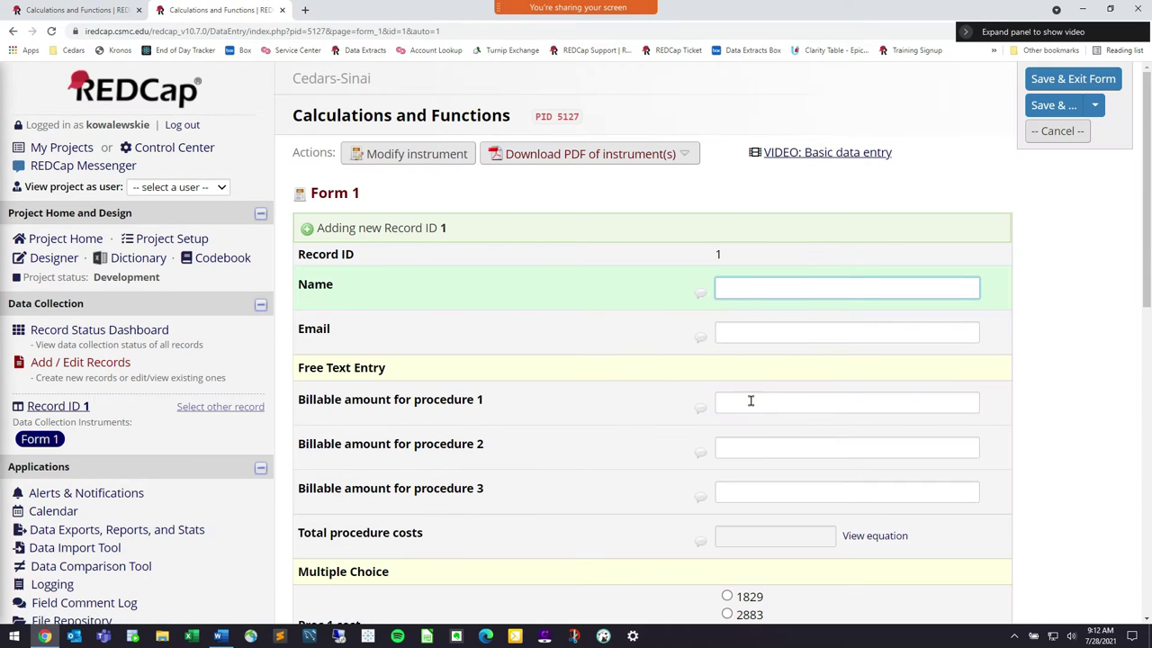
{"action": "left_click", "coordinate": [748, 402]}
{"action": "type", "text": "500"}
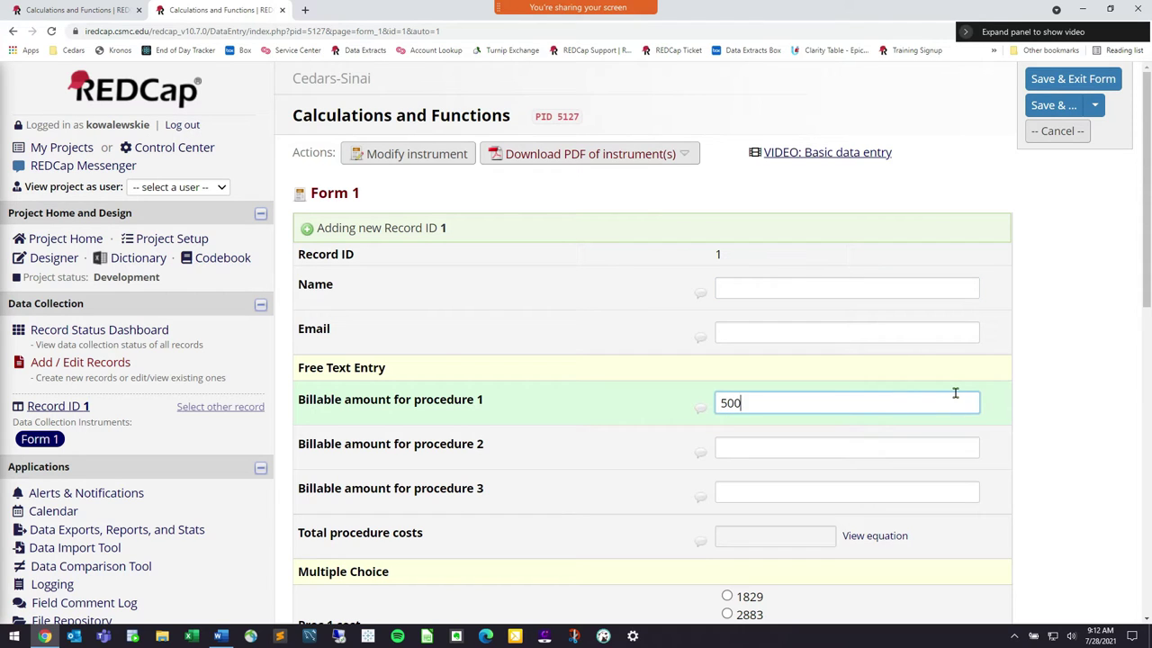
{"action": "key", "text": "Tab"}
{"action": "type", "text": "700"}
{"action": "key", "text": "Tab"}
{"action": "type", "text": "300"}
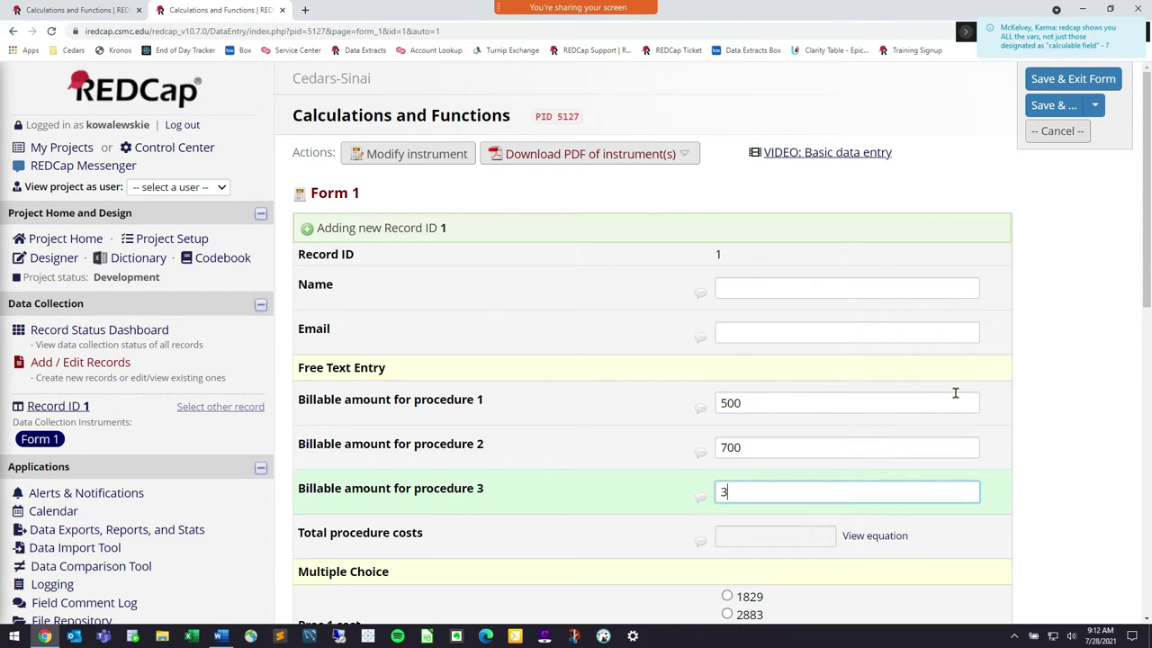
{"action": "key", "text": "Tab"}
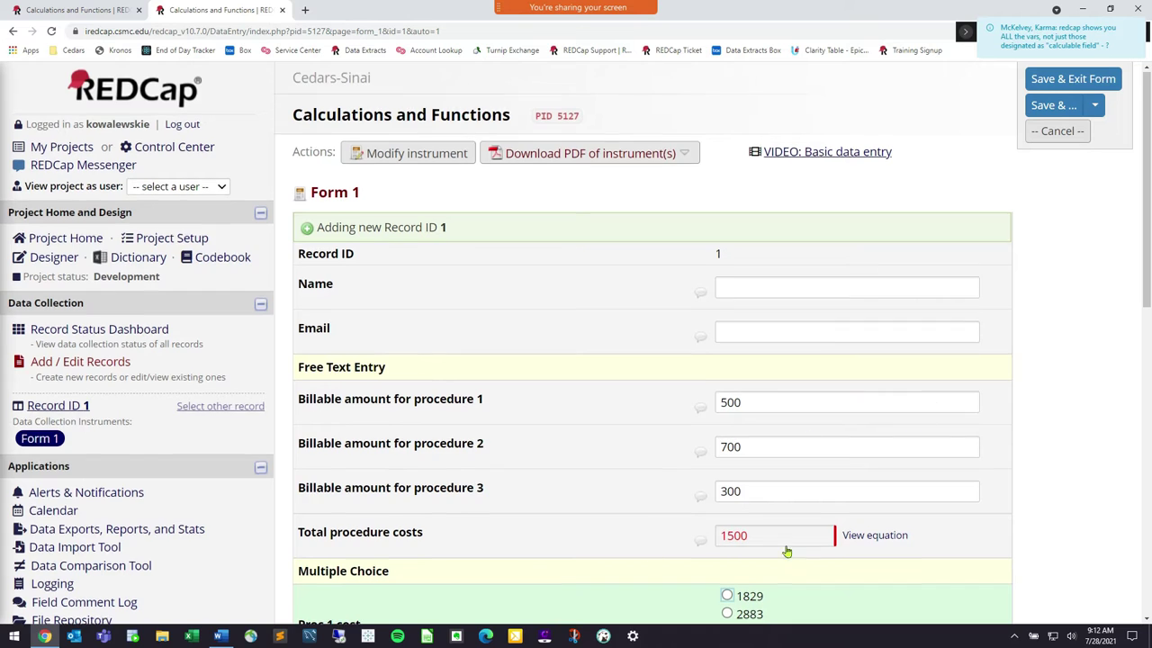
Compare the Multiple Choice section of the form with the free-text billable amounts entered above it.
{"action": "scroll", "coordinate": [784, 546], "scroll_direction": "down", "scroll_amount": 2}
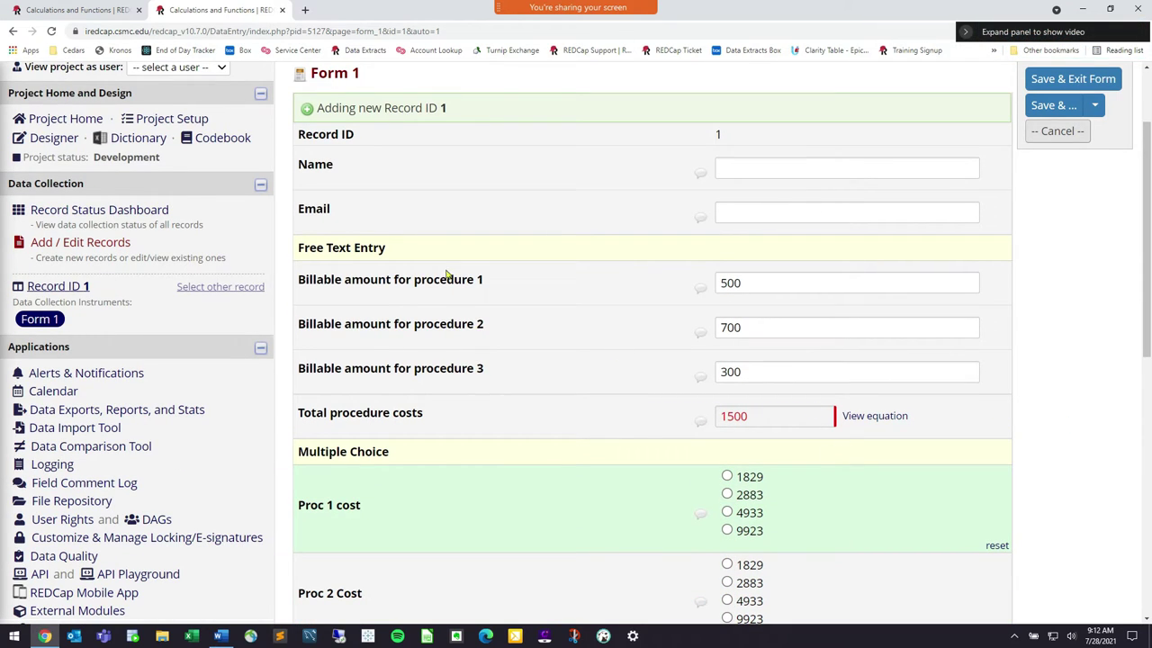
{"action": "scroll", "coordinate": [465, 274], "scroll_direction": "down", "scroll_amount": 3}
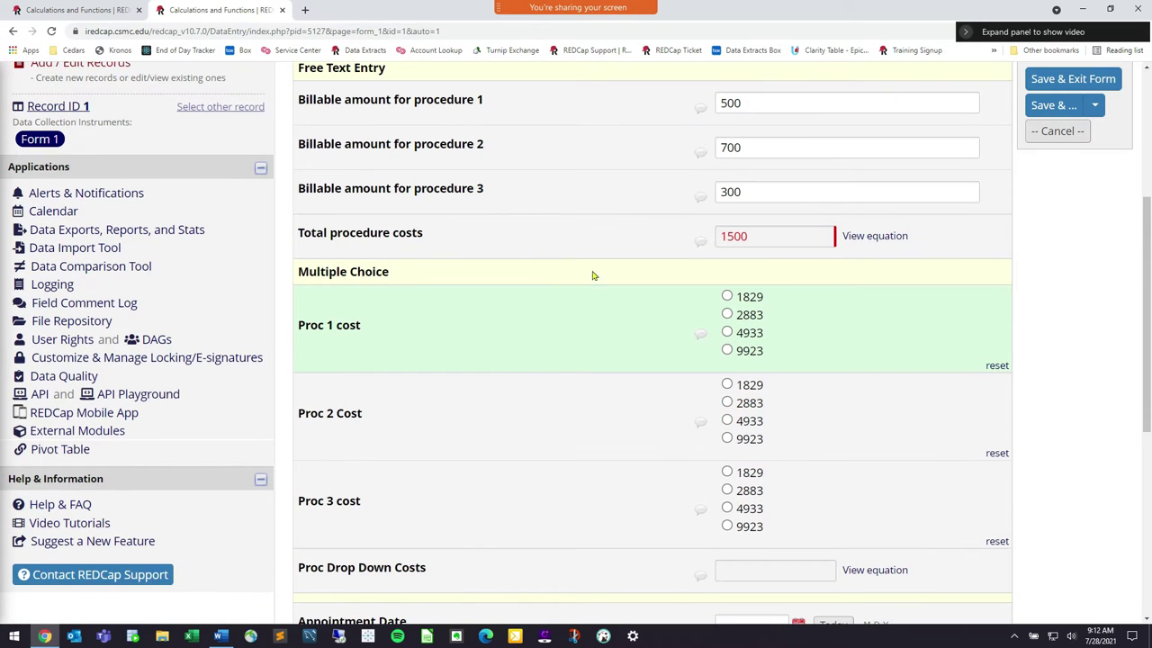
{"action": "left_click_drag", "start_coordinate": [381, 275], "coordinate": [318, 273]}
{"action": "left_click", "coordinate": [414, 268]}
{"action": "left_click", "coordinate": [744, 102]}
{"action": "left_click", "coordinate": [746, 193]}
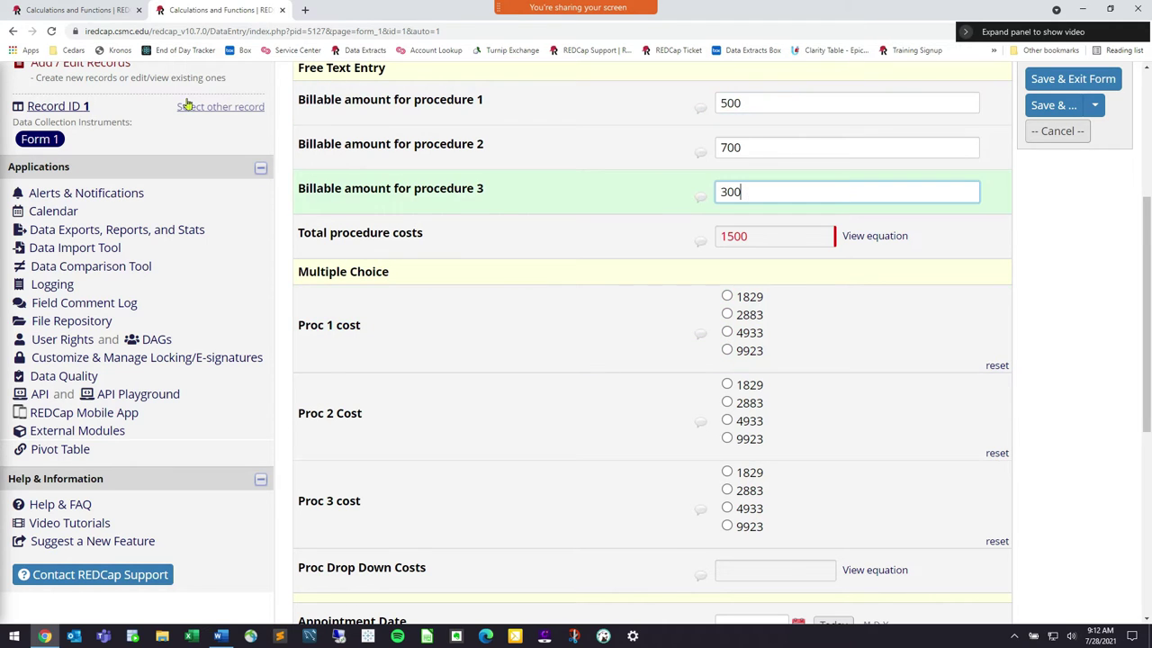
In the Online Designer, examine the Total procedure costs equation in the Logic Editor and leave the field without saving.
{"action": "left_click", "coordinate": [45, 9]}
{"action": "scroll", "coordinate": [462, 451], "scroll_direction": "down", "scroll_amount": 1}
{"action": "scroll", "coordinate": [357, 378], "scroll_direction": "up", "scroll_amount": 1}
{"action": "left_click", "coordinate": [316, 347]}
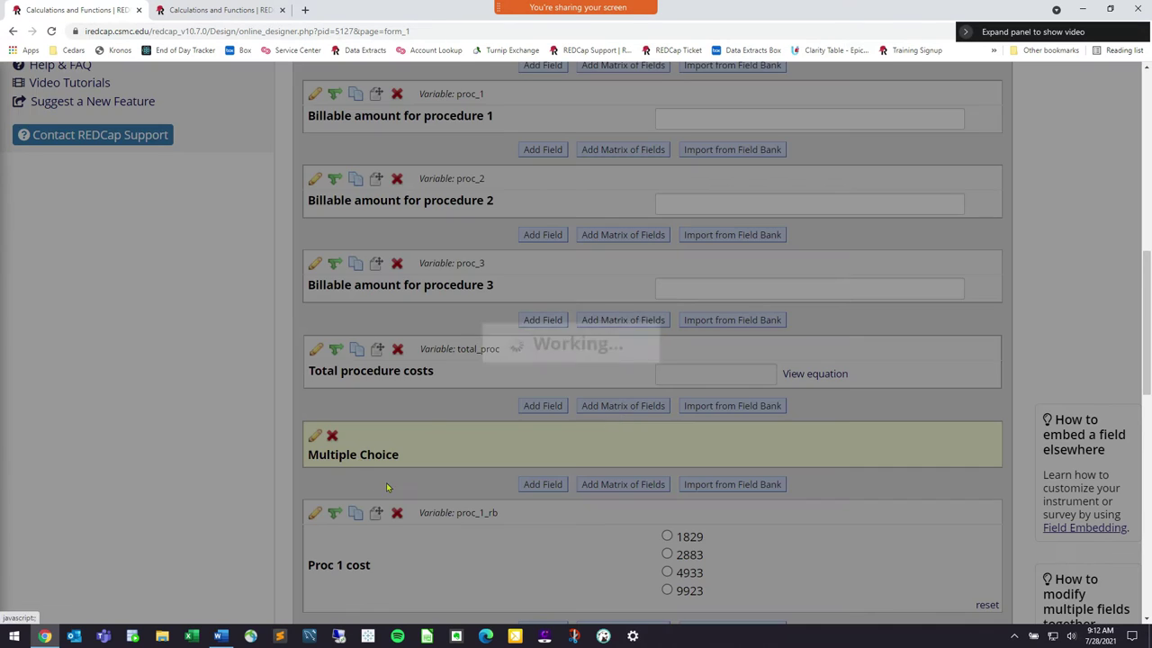
{"action": "left_click", "coordinate": [342, 455]}
{"action": "key", "text": "ctrl+a"}
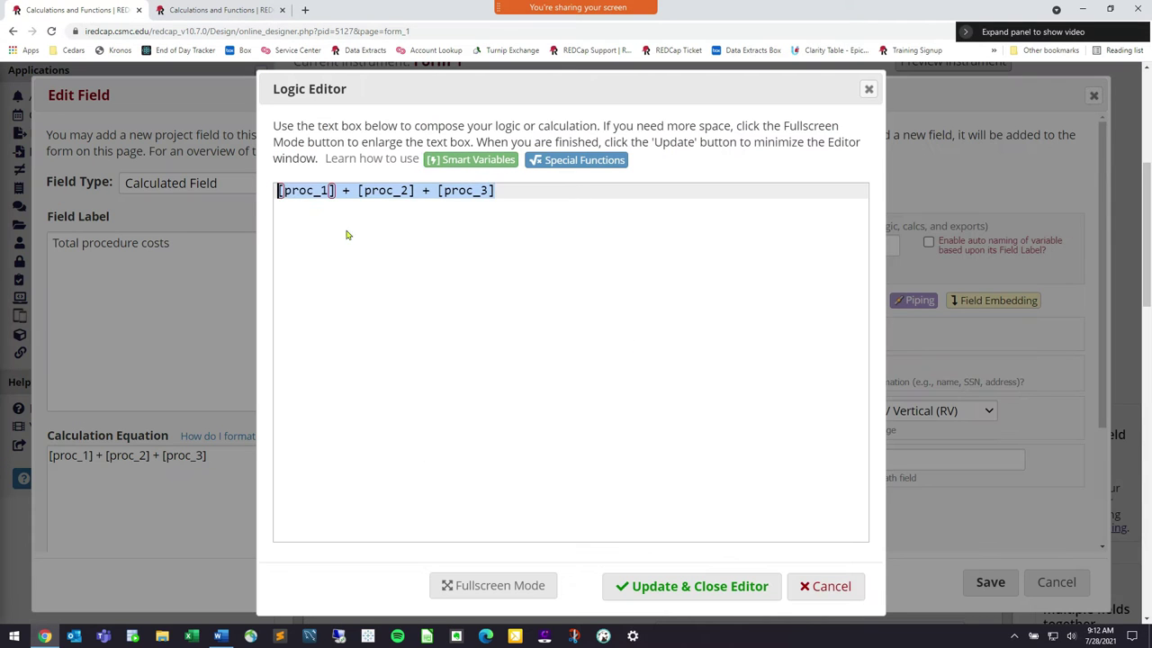
{"action": "left_click", "coordinate": [827, 586]}
{"action": "left_click", "coordinate": [1057, 581]}
Return to the data entry form and examine the Multiple Choice section with its Proc 1 cost options.
{"action": "left_click", "coordinate": [207, 9]}
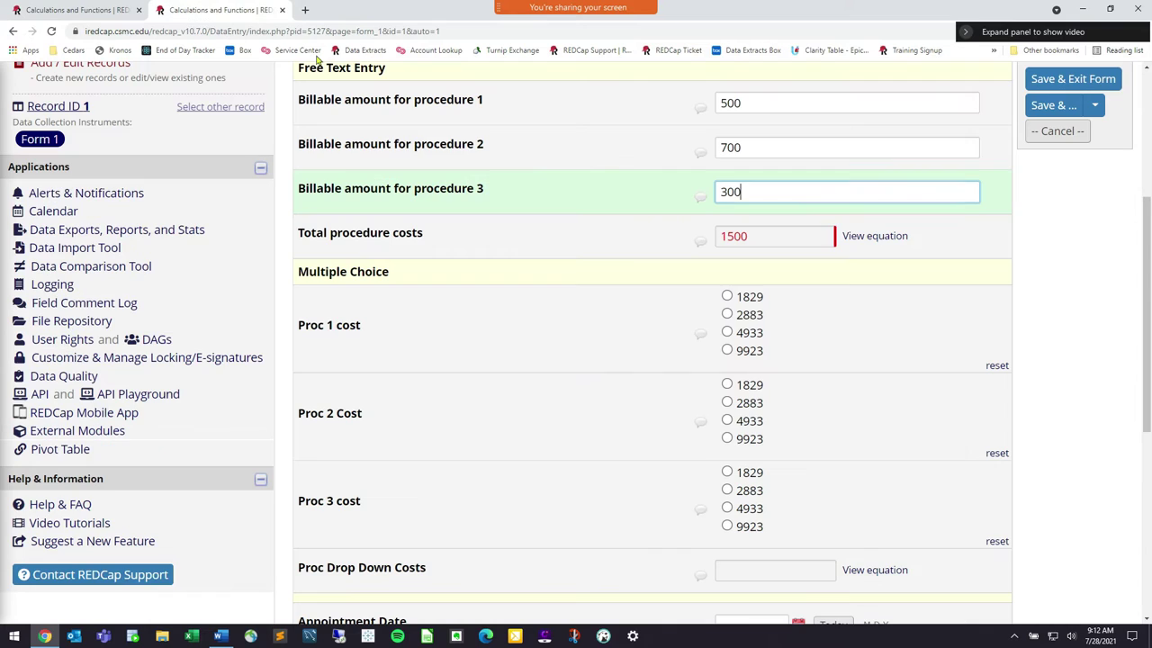
{"action": "left_click", "coordinate": [362, 322]}
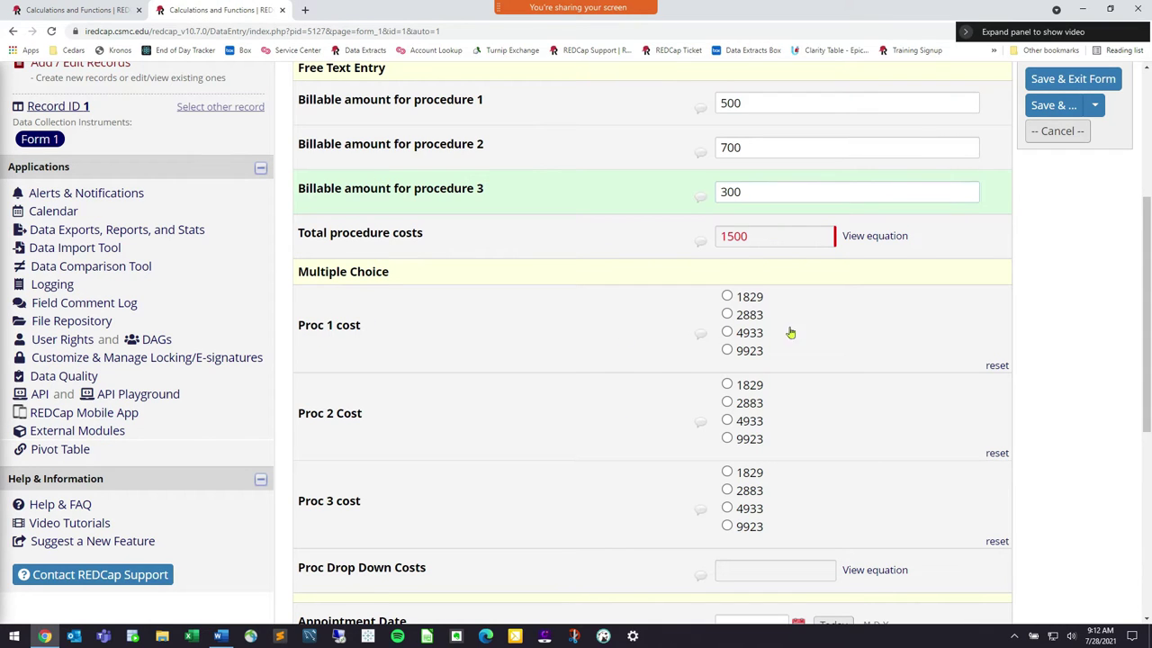
{"action": "left_click_drag", "start_coordinate": [396, 281], "coordinate": [320, 275]}
{"action": "left_click", "coordinate": [340, 289]}
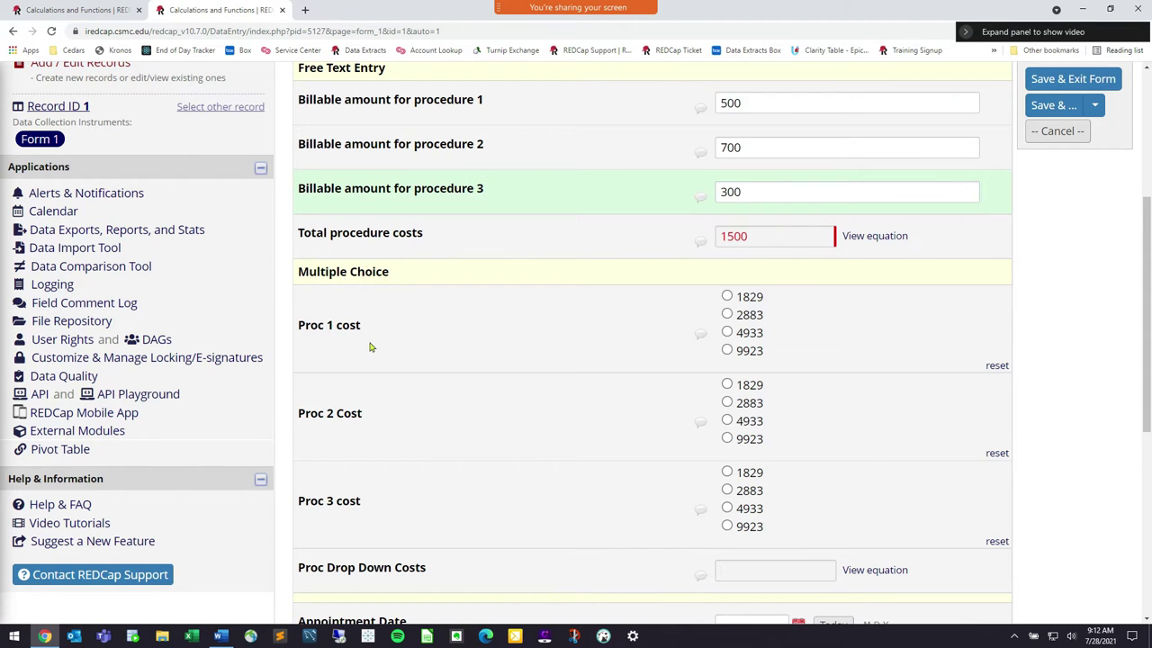
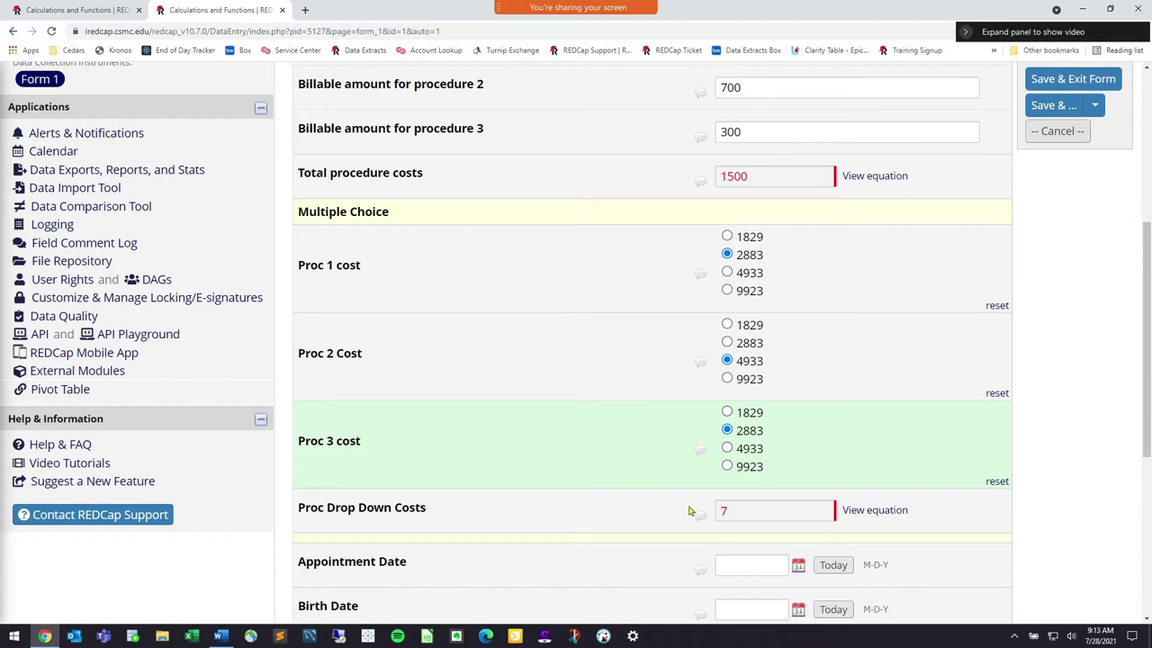
Try other cost options for Proc 3 and Proc 2, then set them back to 2883 and 4933.
{"action": "left_click", "coordinate": [752, 513]}
{"action": "left_click", "coordinate": [727, 466]}
{"action": "left_click", "coordinate": [728, 431]}
{"action": "left_click", "coordinate": [728, 379]}
{"action": "left_click", "coordinate": [727, 343]}
{"action": "double_click", "coordinate": [749, 431]}
{"action": "double_click", "coordinate": [749, 343]}
{"action": "left_click", "coordinate": [727, 360]}
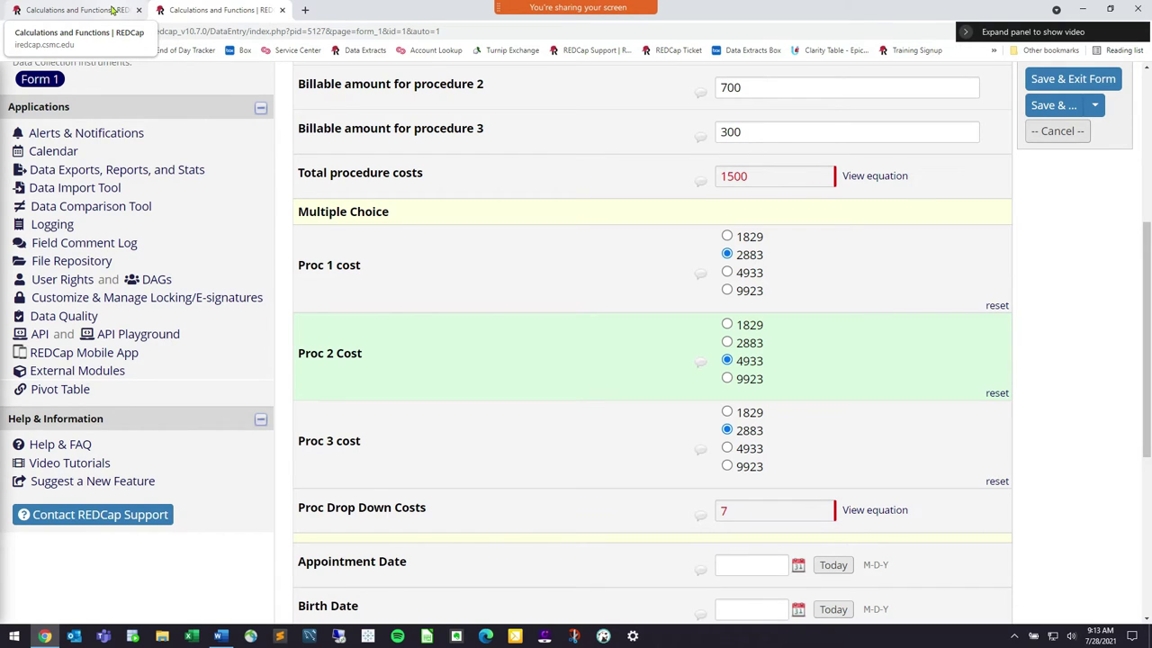
In the Online Designer, open the Proc Drop Down Costs field and bring up its equation in the Logic Editor.
{"action": "left_click", "coordinate": [111, 9]}
{"action": "scroll", "coordinate": [427, 278], "scroll_direction": "down", "scroll_amount": 4}
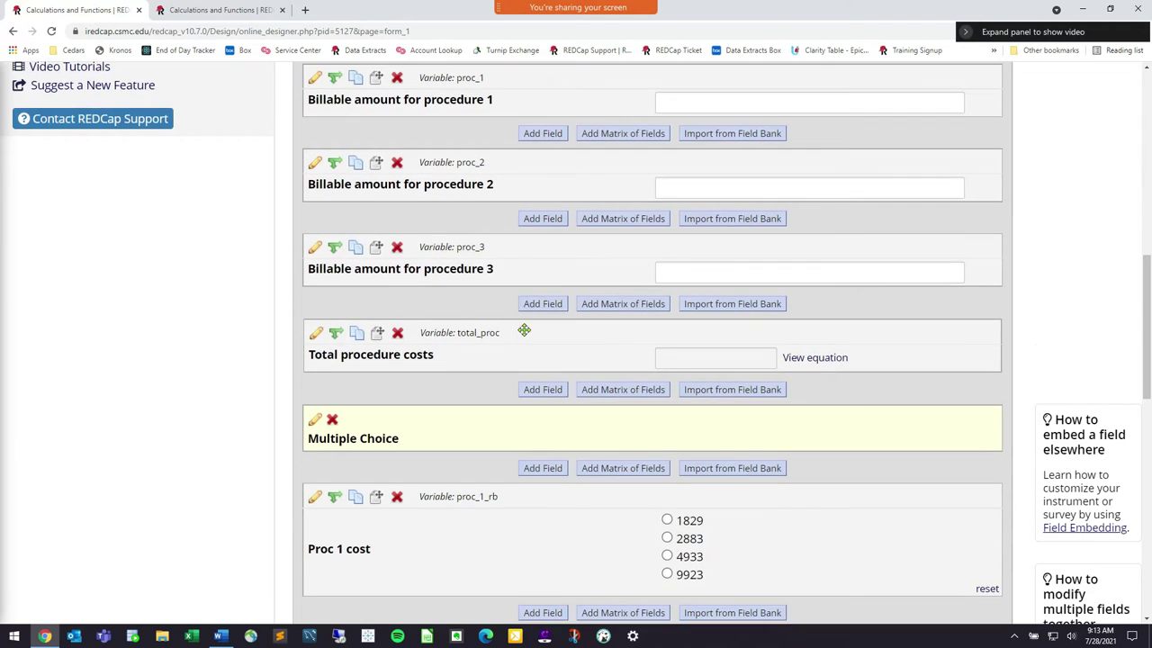
{"action": "scroll", "coordinate": [524, 330], "scroll_direction": "up", "scroll_amount": 2}
{"action": "scroll", "coordinate": [496, 324], "scroll_direction": "down", "scroll_amount": 4}
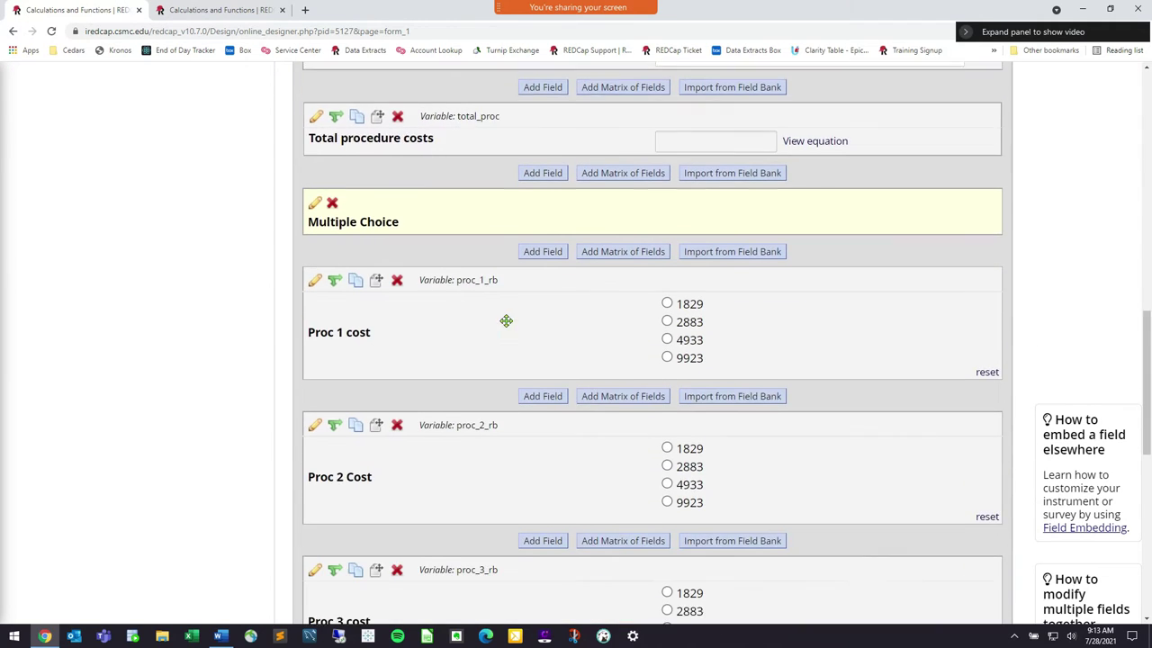
{"action": "scroll", "coordinate": [505, 320], "scroll_direction": "down", "scroll_amount": 1}
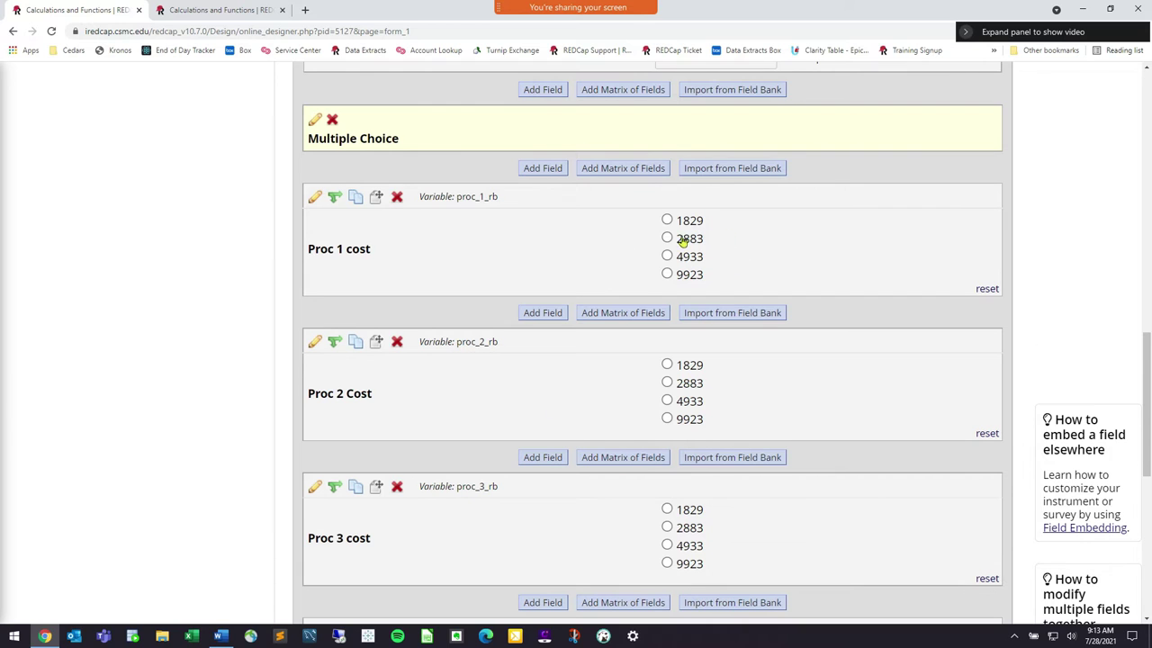
{"action": "scroll", "coordinate": [677, 245], "scroll_direction": "down", "scroll_amount": 1}
{"action": "scroll", "coordinate": [691, 205], "scroll_direction": "down", "scroll_amount": 1}
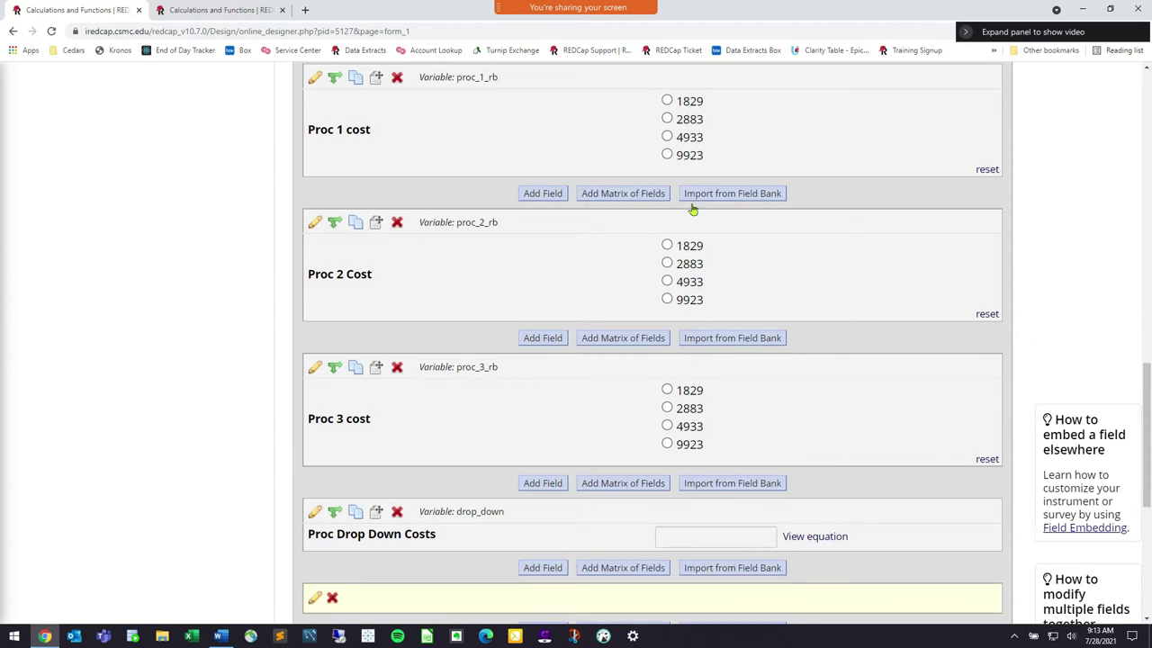
{"action": "left_click", "coordinate": [314, 512]}
{"action": "left_click", "coordinate": [315, 465]}
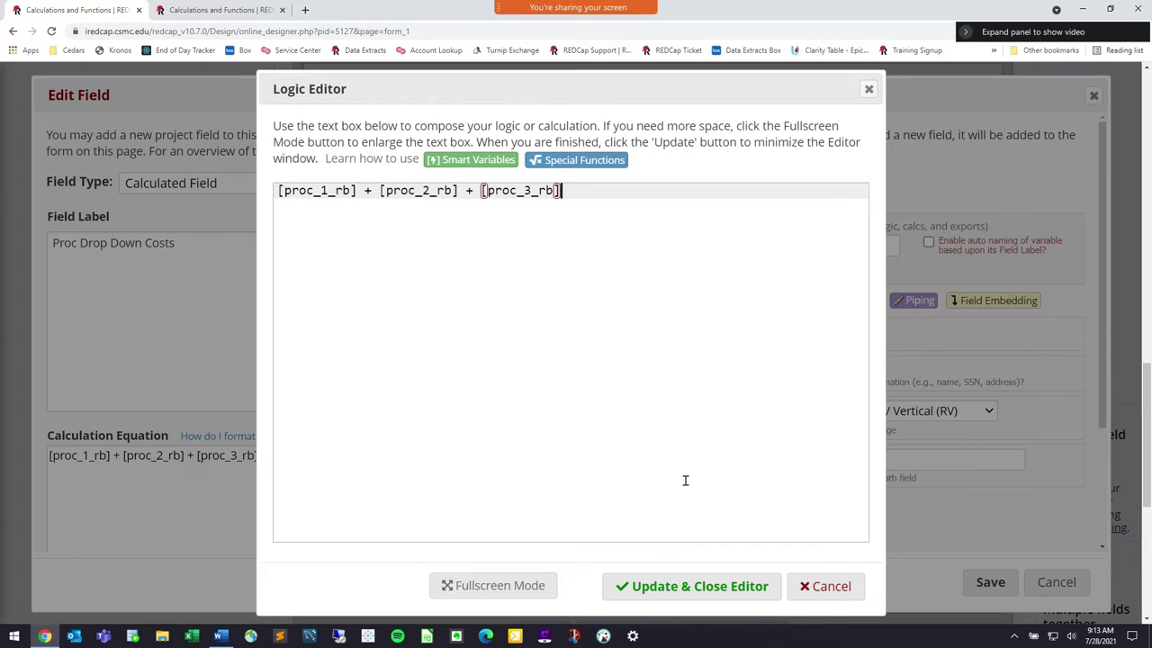
Examine the three radio button variables referenced in the Proc Drop Down Costs equation and leave the field without saving.
{"action": "left_click_drag", "start_coordinate": [560, 191], "coordinate": [277, 186]}
{"action": "left_click", "coordinate": [420, 193]}
{"action": "left_click_drag", "start_coordinate": [560, 191], "coordinate": [373, 191]}
{"action": "left_click", "coordinate": [372, 191]}
{"action": "left_click", "coordinate": [825, 586]}
{"action": "left_click", "coordinate": [1056, 583]}
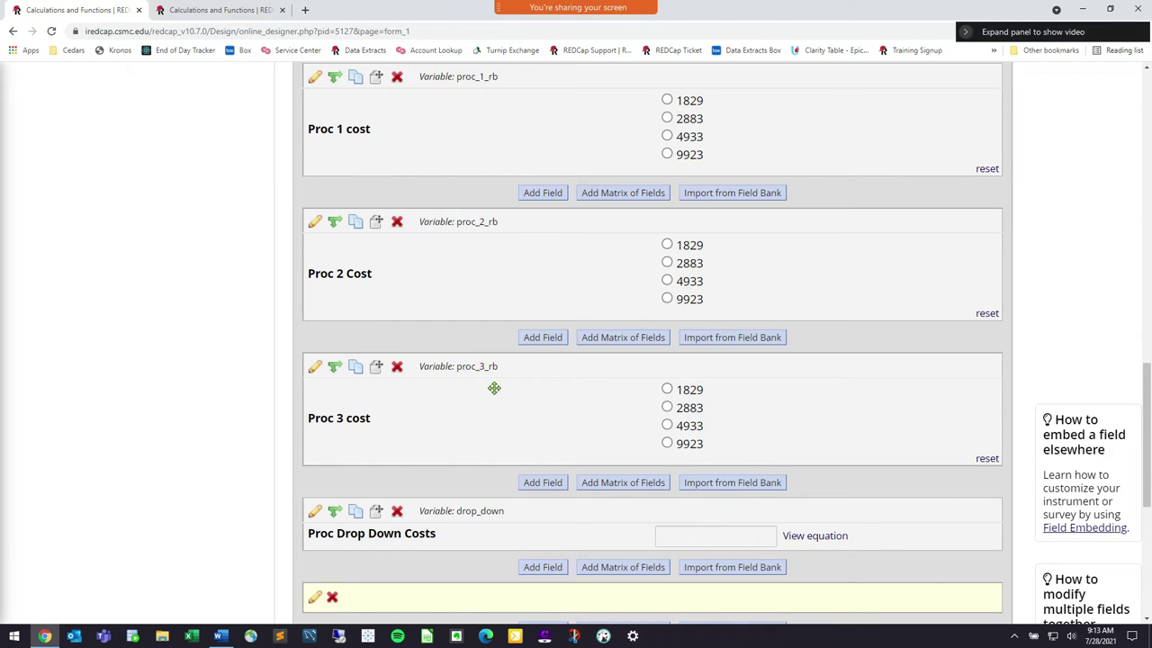
View the drop_down variable's equation summary, examine its calculation, and close it.
{"action": "left_click", "coordinate": [822, 543]}
{"action": "left_click_drag", "start_coordinate": [379, 263], "coordinate": [628, 262]}
{"action": "left_click", "coordinate": [627, 262]}
{"action": "left_click", "coordinate": [835, 491]}
Open the Proc 1 cost radio button field for editing and examine the raw codes in its choices list.
{"action": "scroll", "coordinate": [1054, 338], "scroll_direction": "up", "scroll_amount": 1}
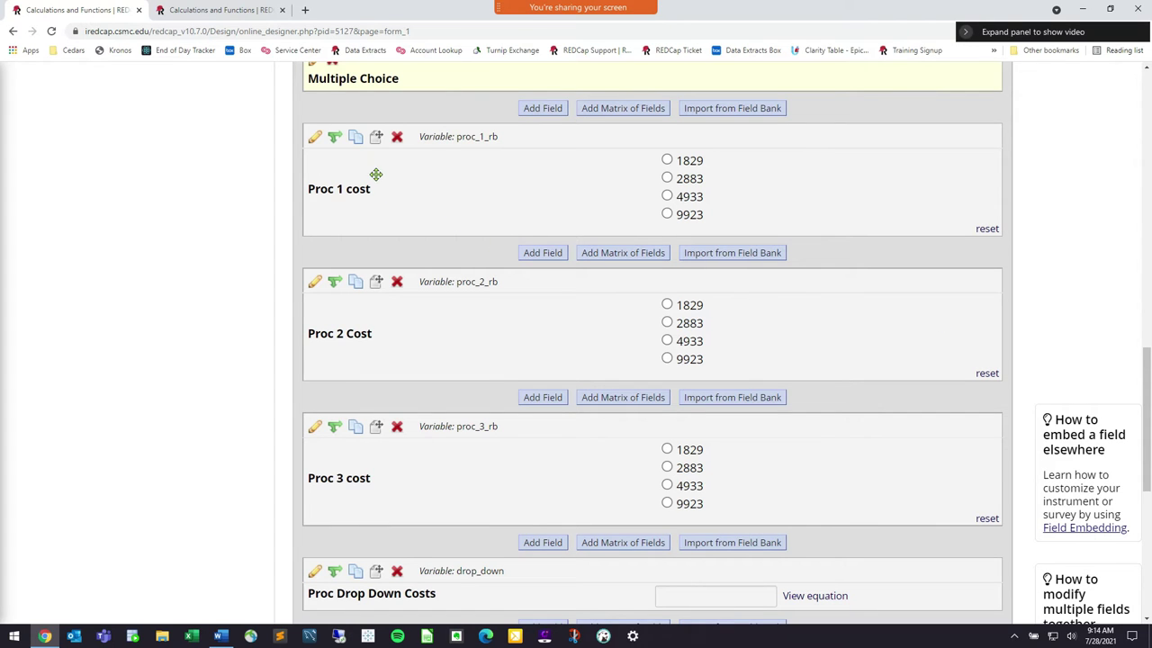
{"action": "scroll", "coordinate": [648, 414], "scroll_direction": "up", "scroll_amount": 3}
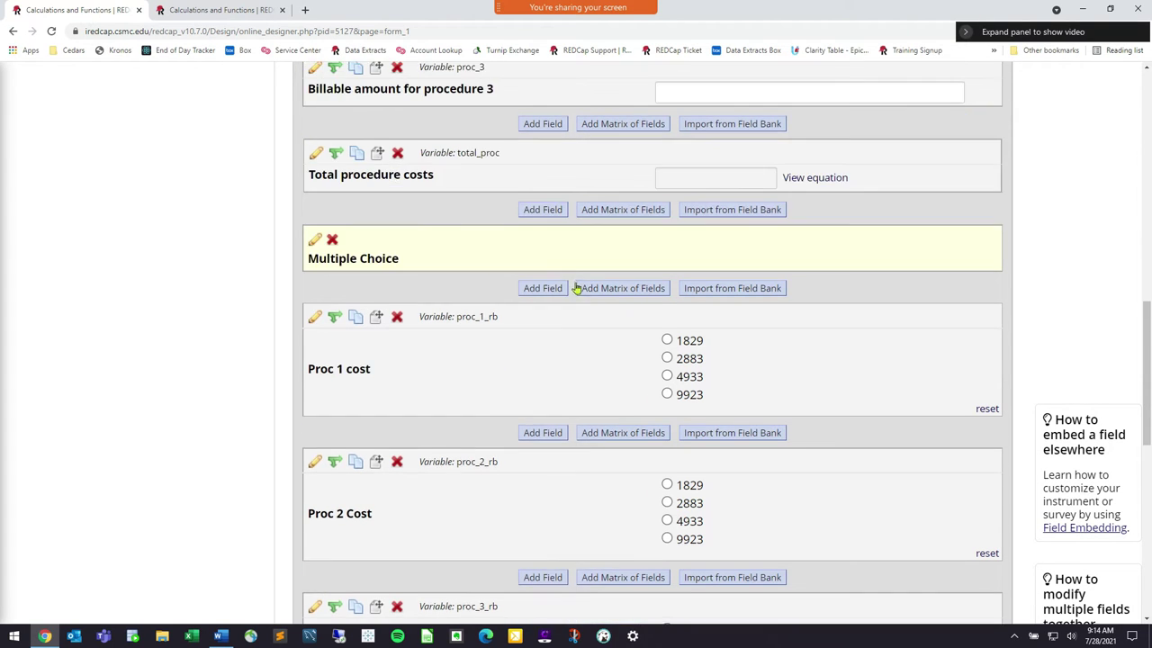
{"action": "scroll", "coordinate": [577, 288], "scroll_direction": "up", "scroll_amount": 5}
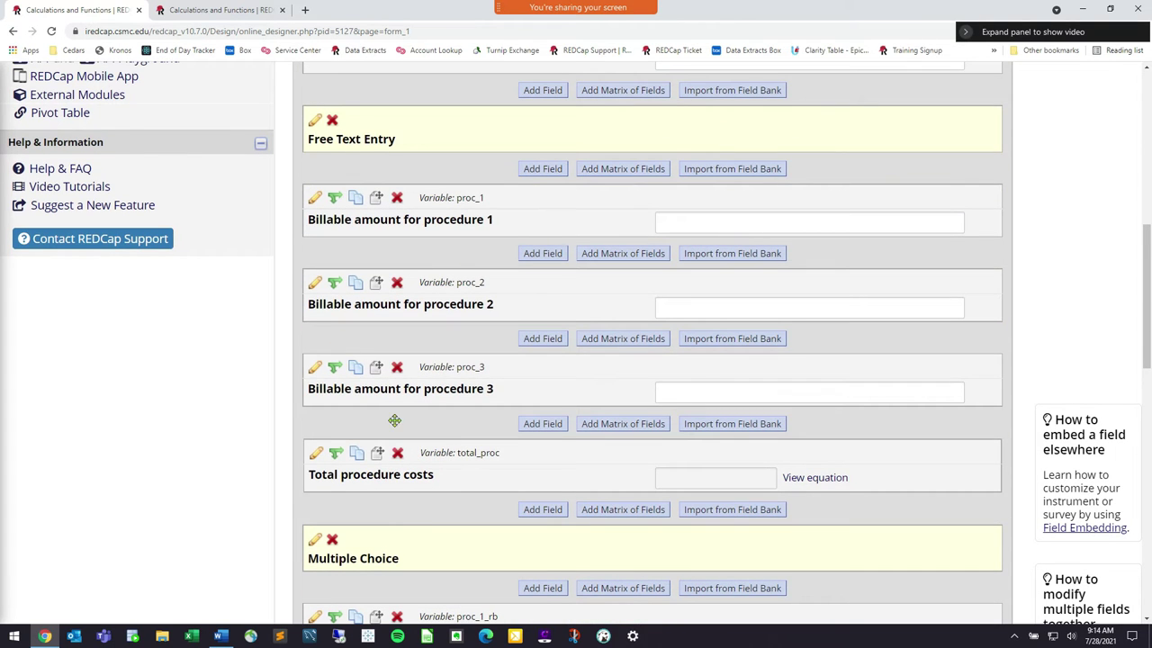
{"action": "scroll", "coordinate": [404, 267], "scroll_direction": "down", "scroll_amount": 7}
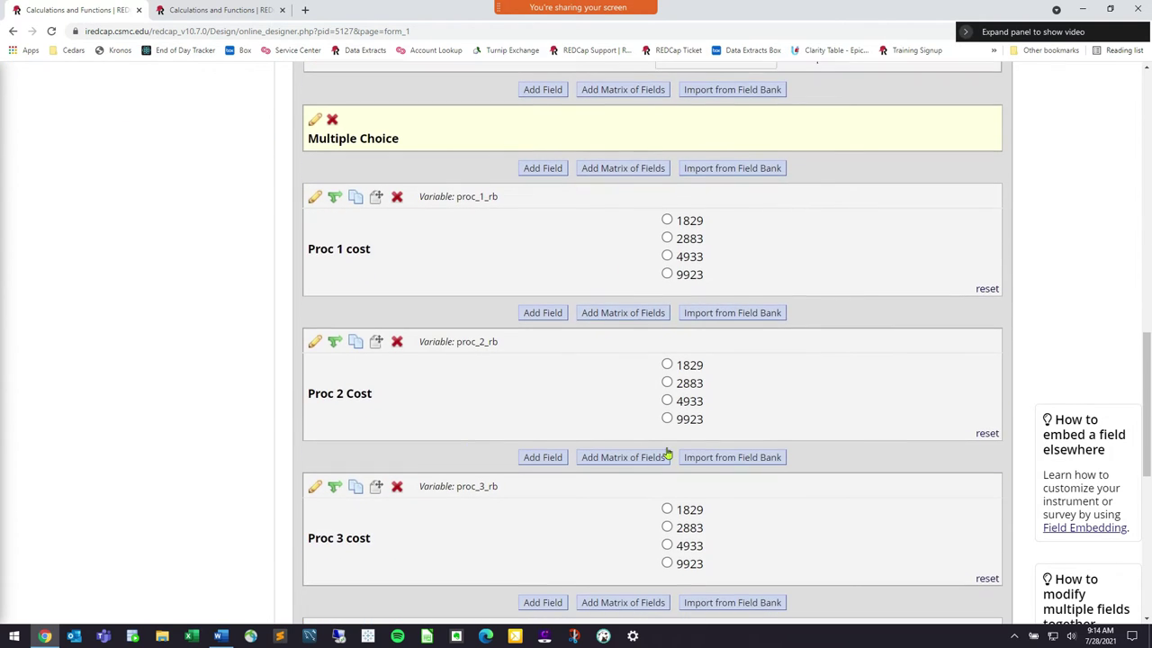
{"action": "scroll", "coordinate": [525, 267], "scroll_direction": "down", "scroll_amount": 1}
{"action": "left_click", "coordinate": [315, 136]}
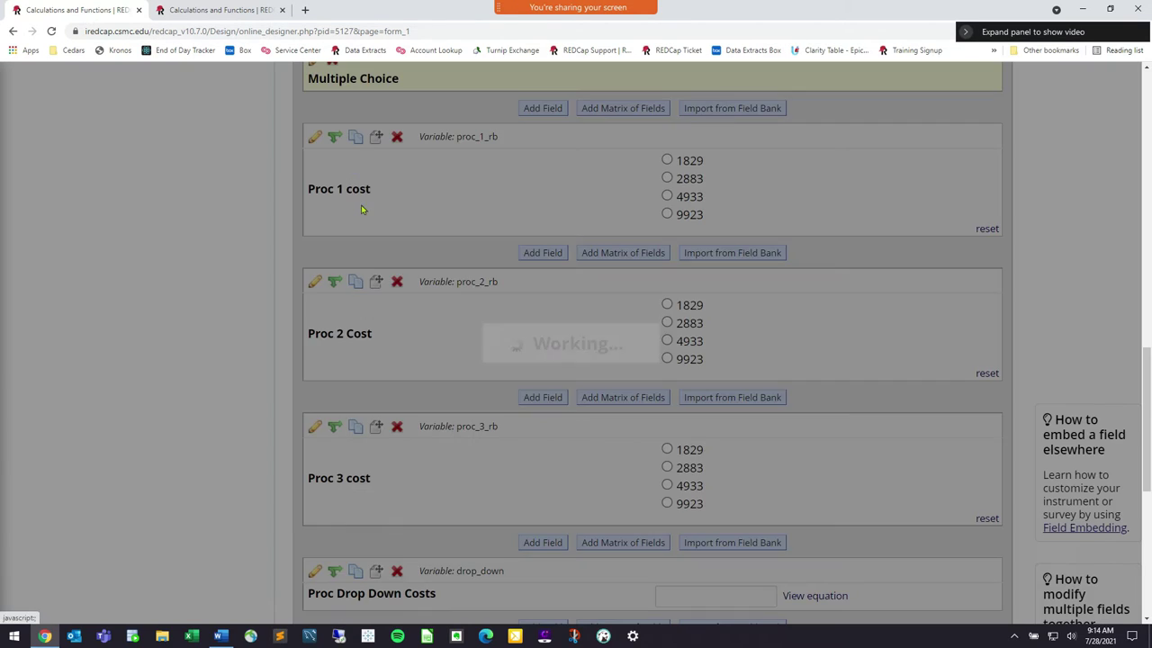
{"action": "left_click", "coordinate": [50, 455]}
{"action": "double_click", "coordinate": [52, 453]}
{"action": "left_click_drag", "start_coordinate": [58, 469], "coordinate": [51, 509]}
Compare the Proc 1 cost choice labels, such as 1829, with their raw codes and cancel the field edit.
{"action": "left_click_drag", "start_coordinate": [58, 454], "coordinate": [94, 457]}
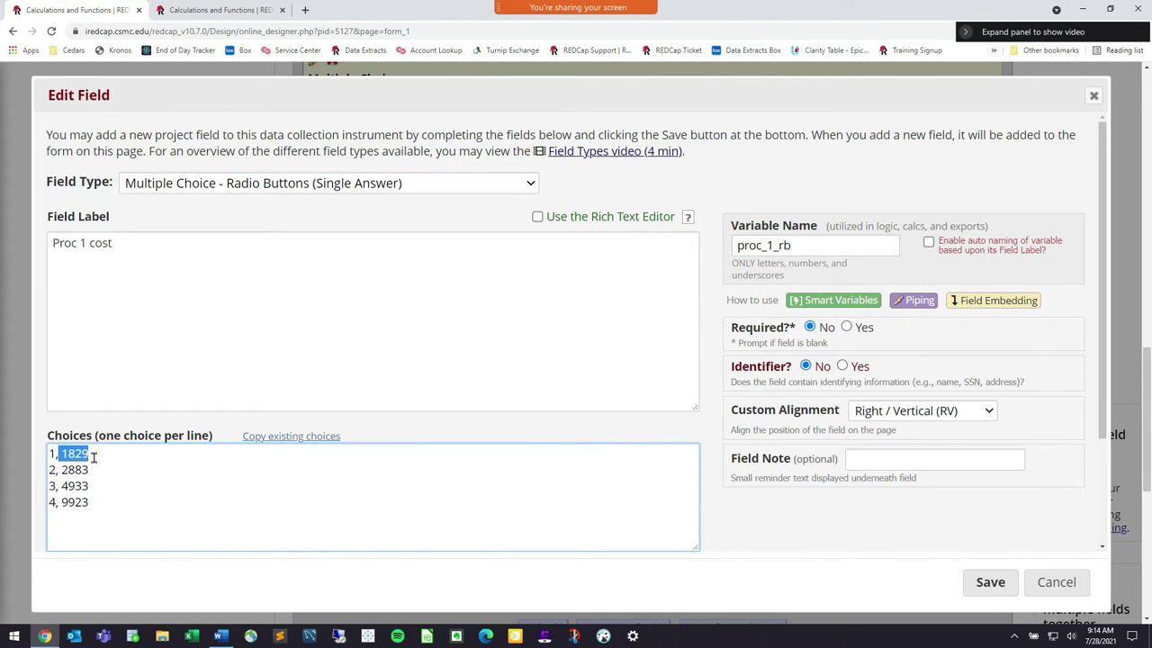
{"action": "left_click", "coordinate": [90, 457]}
{"action": "left_click_drag", "start_coordinate": [88, 454], "coordinate": [65, 455]}
{"action": "left_click", "coordinate": [61, 455]}
{"action": "double_click", "coordinate": [43, 457]}
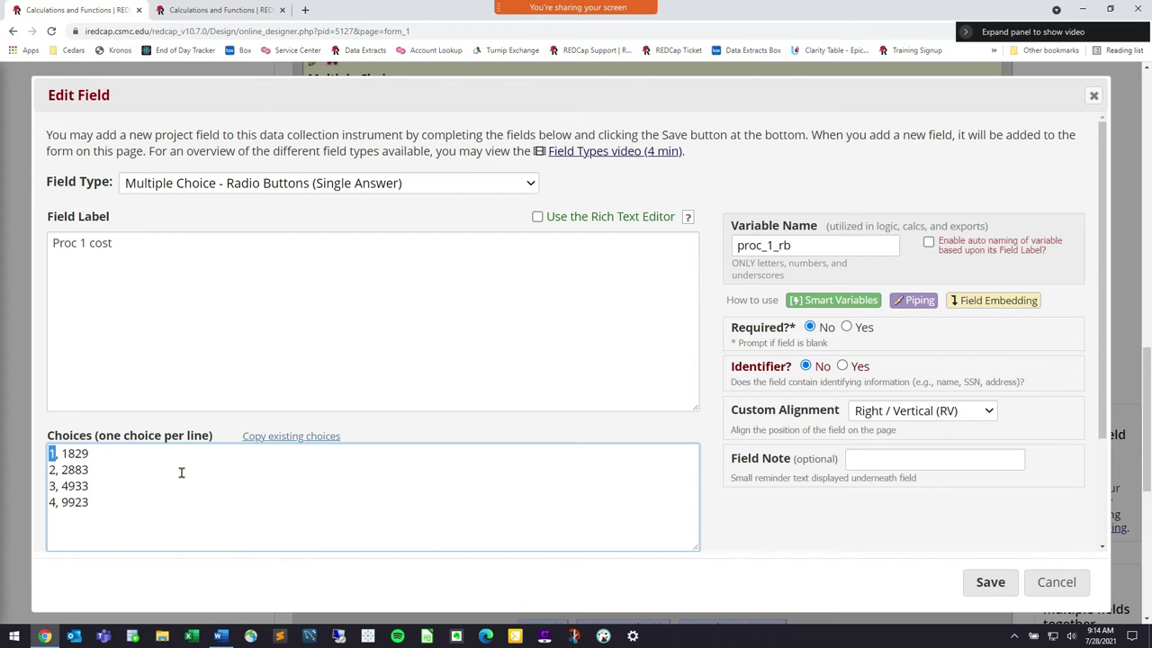
{"action": "left_click", "coordinate": [91, 469]}
{"action": "double_click", "coordinate": [53, 488]}
{"action": "left_click", "coordinate": [1057, 582]}
Return to the data entry form and select 1829 for Proc 1 cost.
{"action": "left_click", "coordinate": [221, 9]}
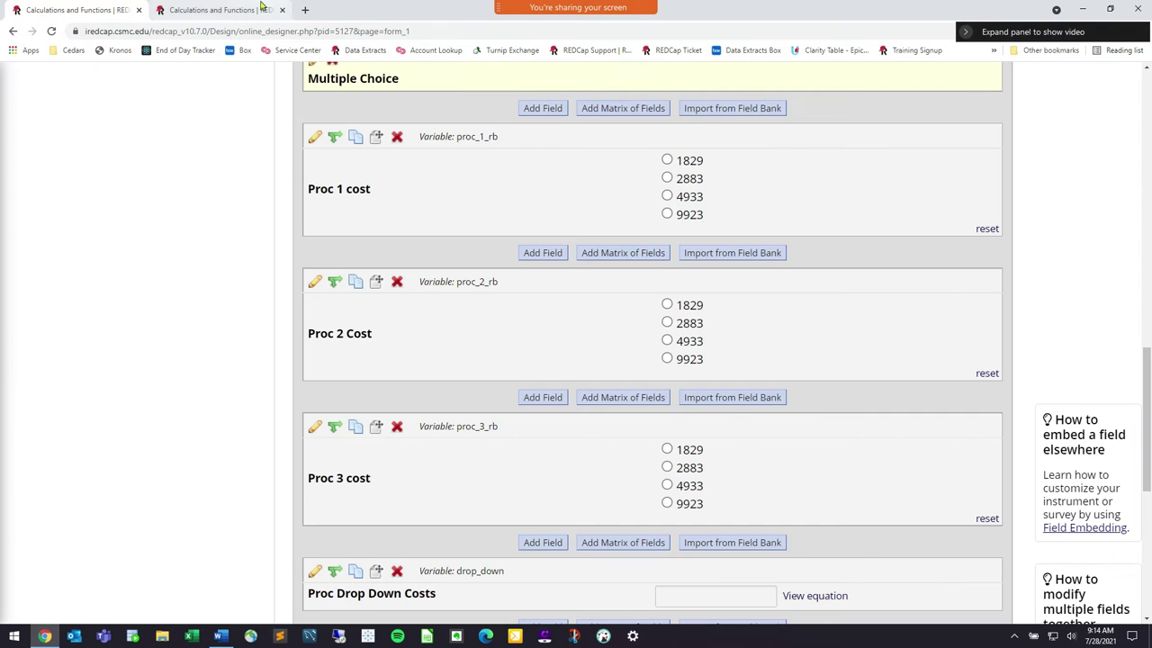
{"action": "left_click", "coordinate": [740, 240]}
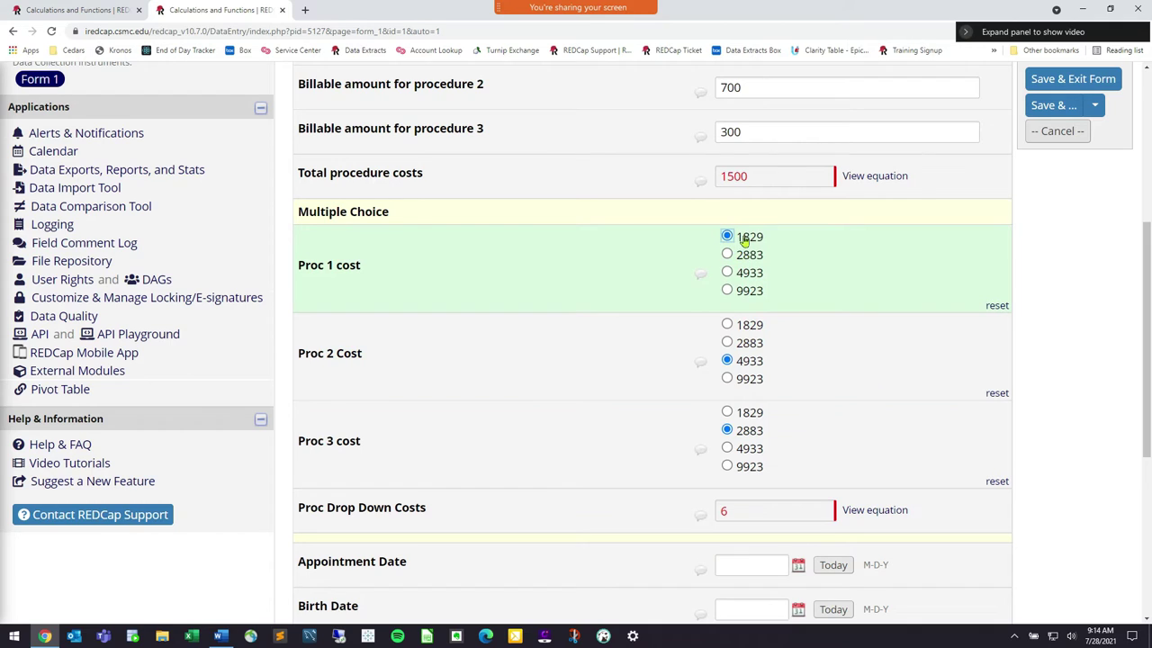
Select 2883 for Proc 2 Cost and examine the resulting Proc Drop Down Costs value.
{"action": "left_click", "coordinate": [731, 343]}
{"action": "left_click_drag", "start_coordinate": [748, 510], "coordinate": [707, 511]}
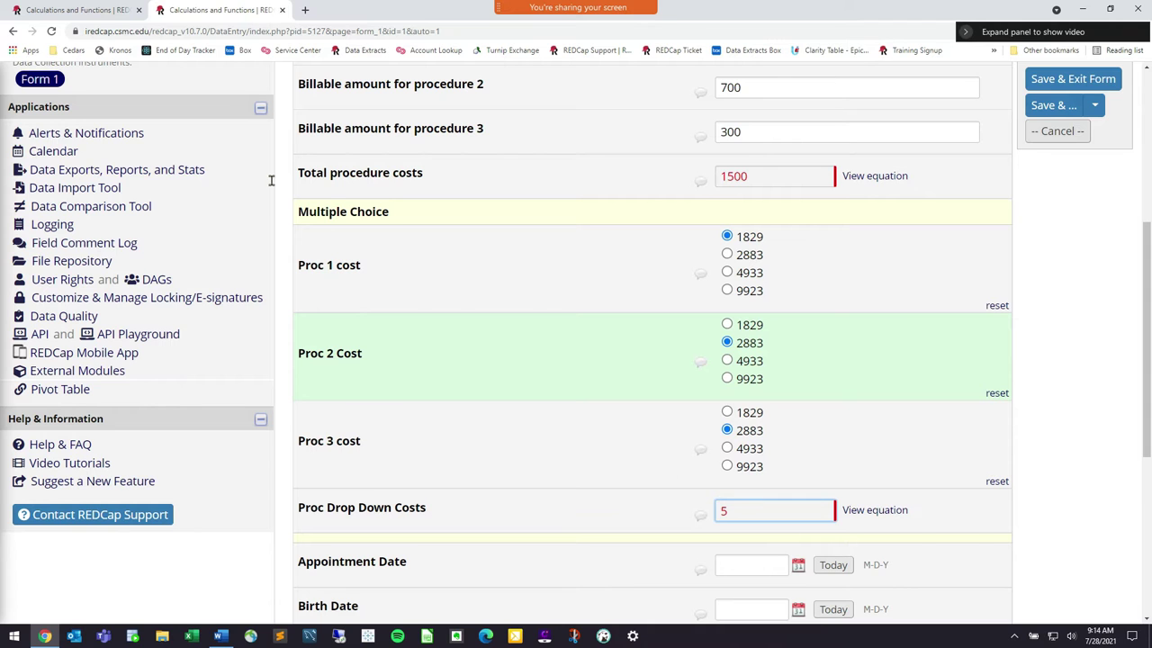
Edit the Proc 1 cost field in the designer, changing the raw codes of its first two choices to 1829 and 2883.
{"action": "left_click", "coordinate": [54, 10]}
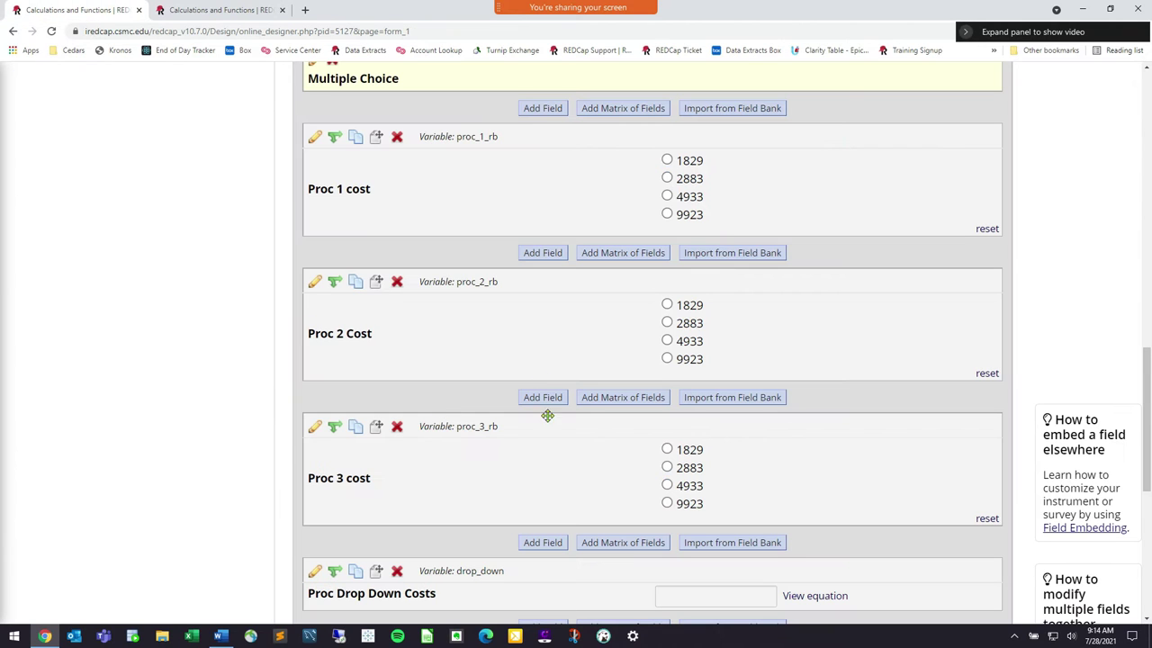
{"action": "left_click", "coordinate": [314, 136]}
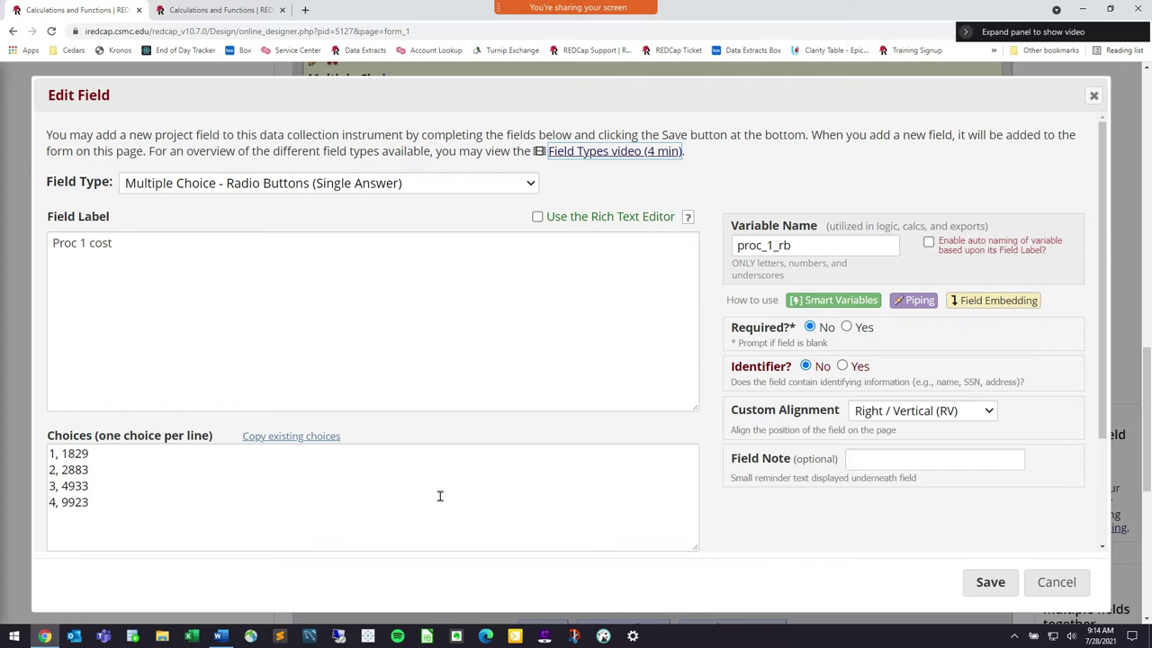
{"action": "left_click", "coordinate": [54, 452]}
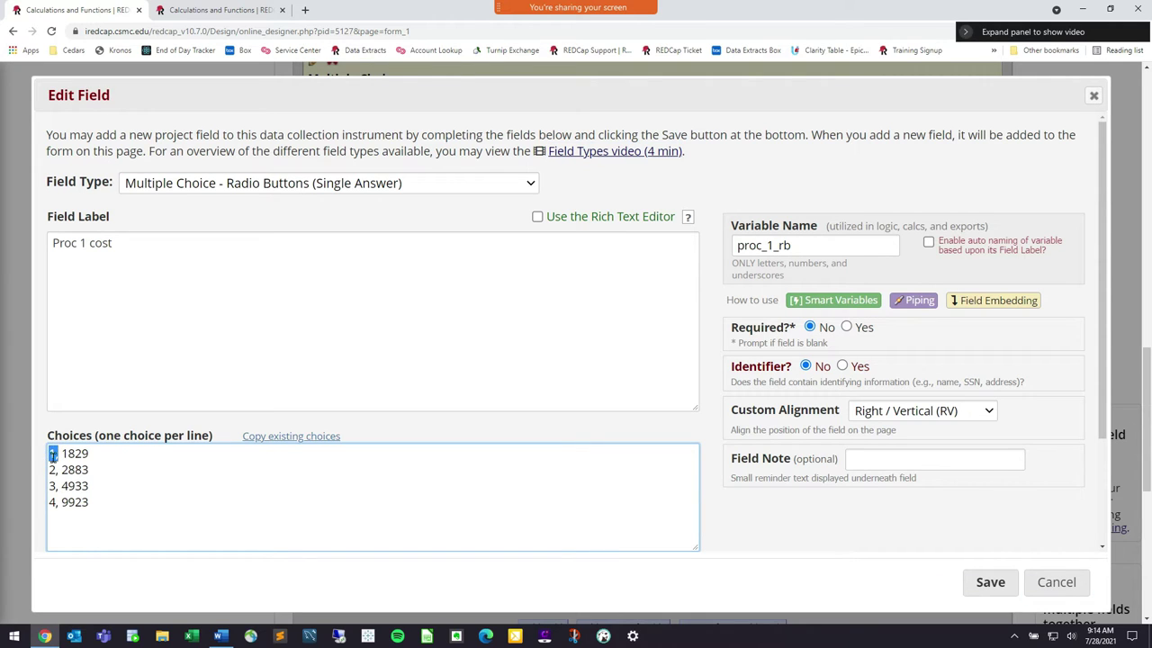
{"action": "left_click", "coordinate": [90, 459]}
{"action": "type", "text": "829"}
{"action": "key", "text": "Down"}
{"action": "key", "text": "Left"}
{"action": "key", "text": "Left"}
{"action": "key", "text": "Left"}
{"action": "type", "text": "883"}
Change the last two raw codes of Proc 1 cost to 4933 and 9923, review the codes, and save the field.
{"action": "key", "text": "Down"}
{"action": "key", "text": "BackSpace"}
{"action": "type", "text": "49"}
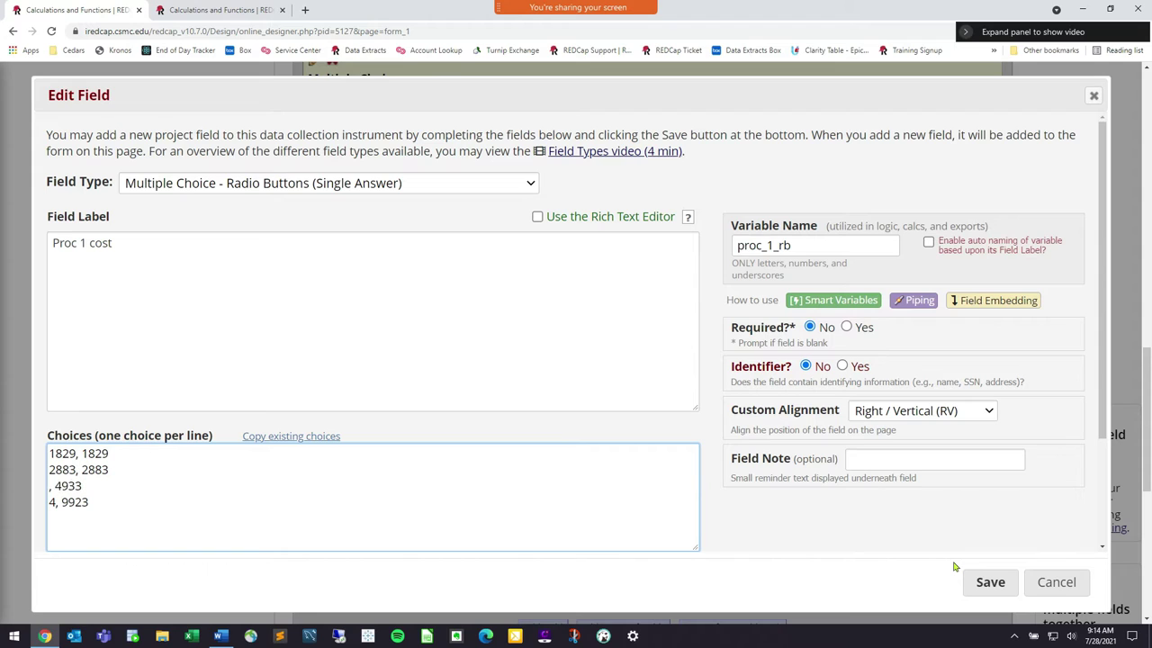
{"action": "type", "text": "33"}
{"action": "key", "text": "BackSpace"}
{"action": "type", "text": "9923"}
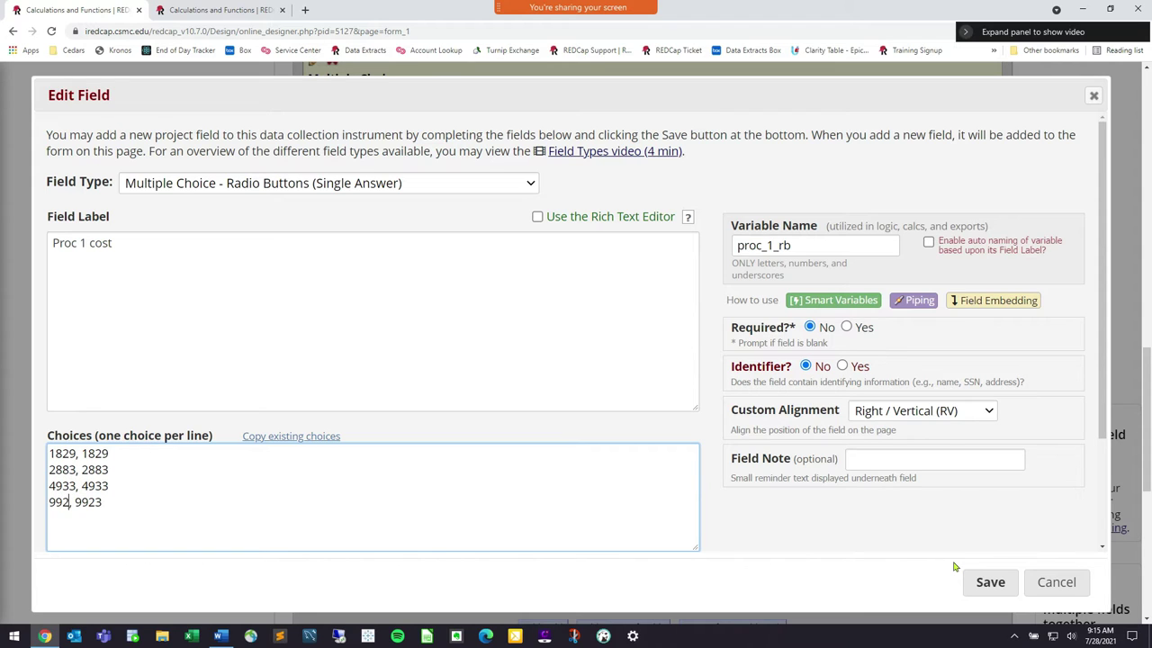
{"action": "key", "text": "ctrl+a"}
{"action": "left_click", "coordinate": [160, 503]}
{"action": "left_click_drag", "start_coordinate": [67, 456], "coordinate": [77, 502]}
{"action": "left_click", "coordinate": [77, 501]}
{"action": "left_click", "coordinate": [990, 582]}
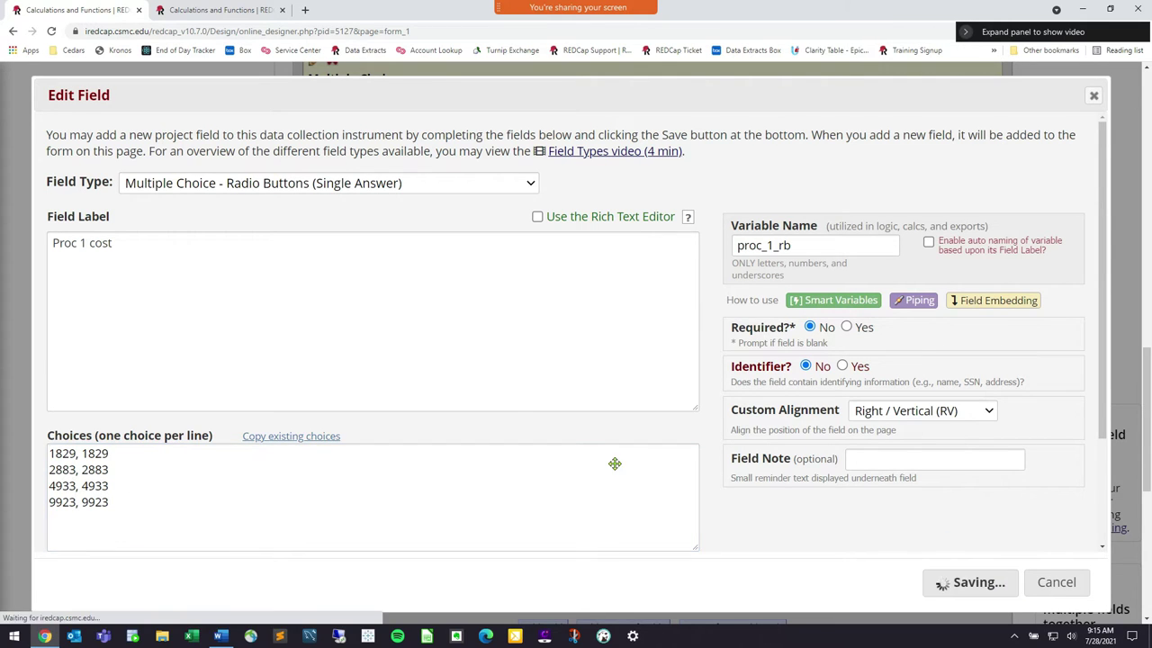
Edit the Proc 2 Cost choices so their raw codes are 1829, 2883, 4933 and 9923, and save the field.
{"action": "left_click", "coordinate": [314, 284]}
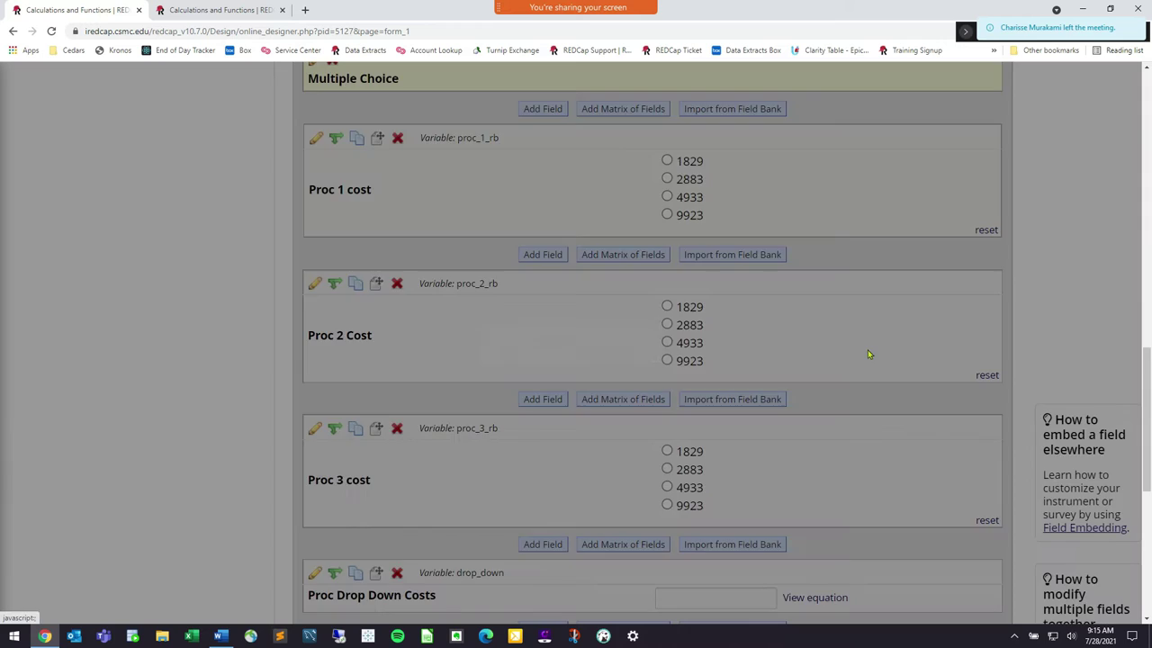
{"action": "left_click", "coordinate": [54, 454]}
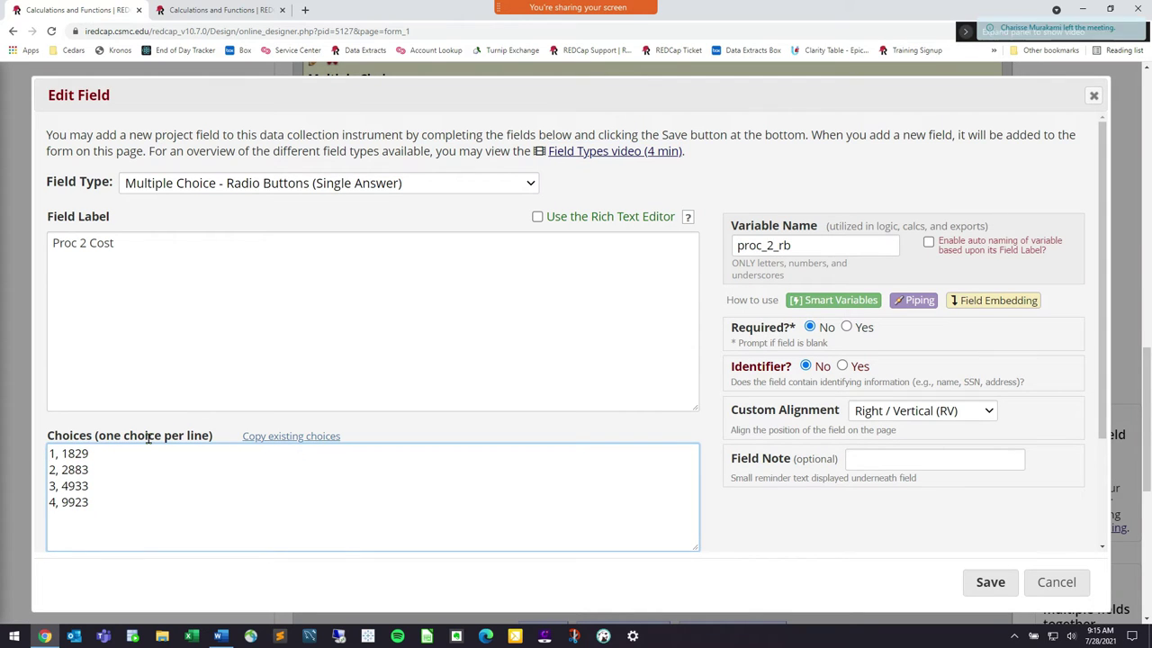
{"action": "type", "text": "829 2"}
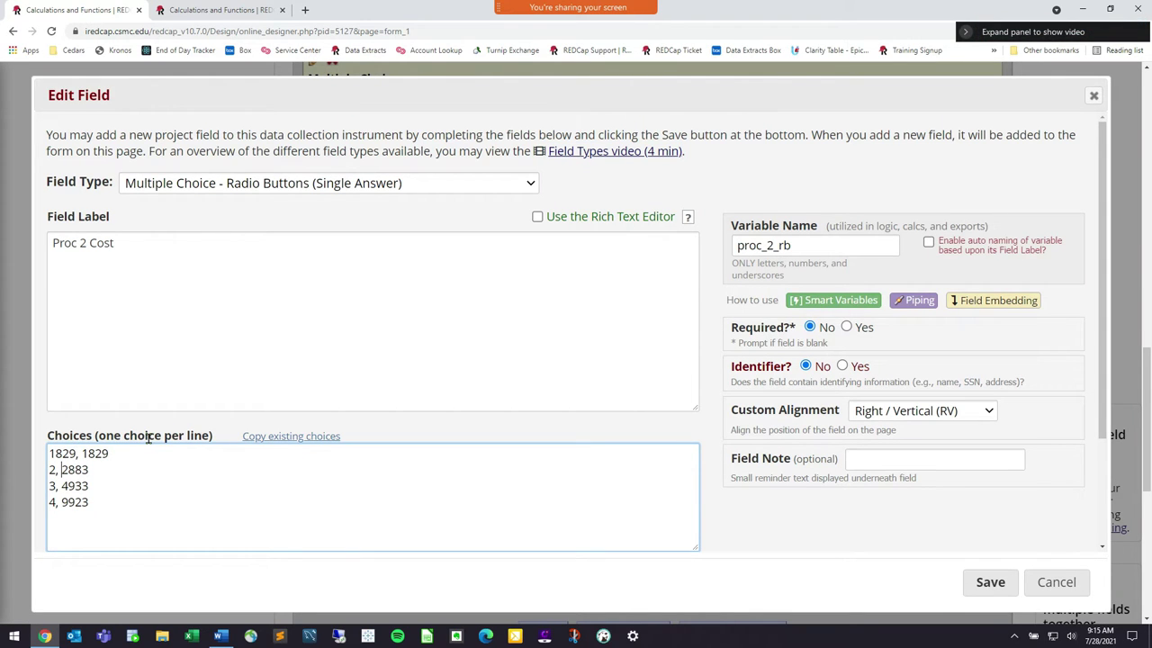
{"action": "type", "text": "883"}
{"action": "key", "text": "Down"}
{"action": "key", "text": "Home"}
{"action": "key", "text": "Delete"}
{"action": "type", "text": "4933"}
{"action": "key", "text": "Down"}
{"action": "key", "text": "BackSpace"}
{"action": "type", "text": "9923"}
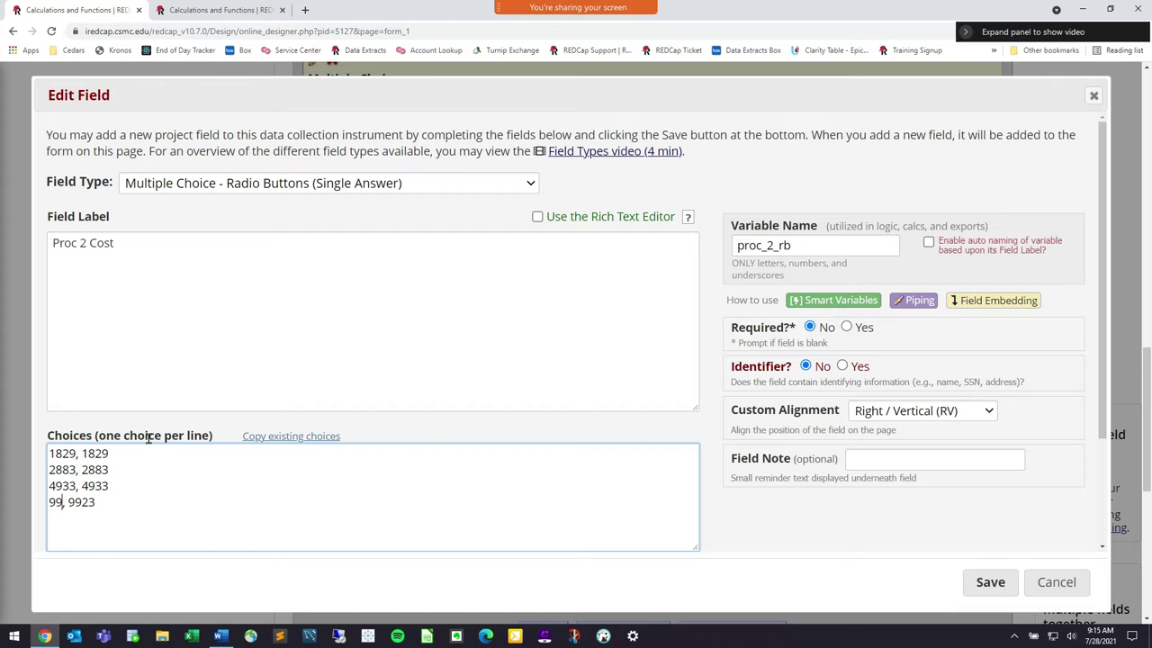
{"action": "left_click", "coordinate": [970, 589]}
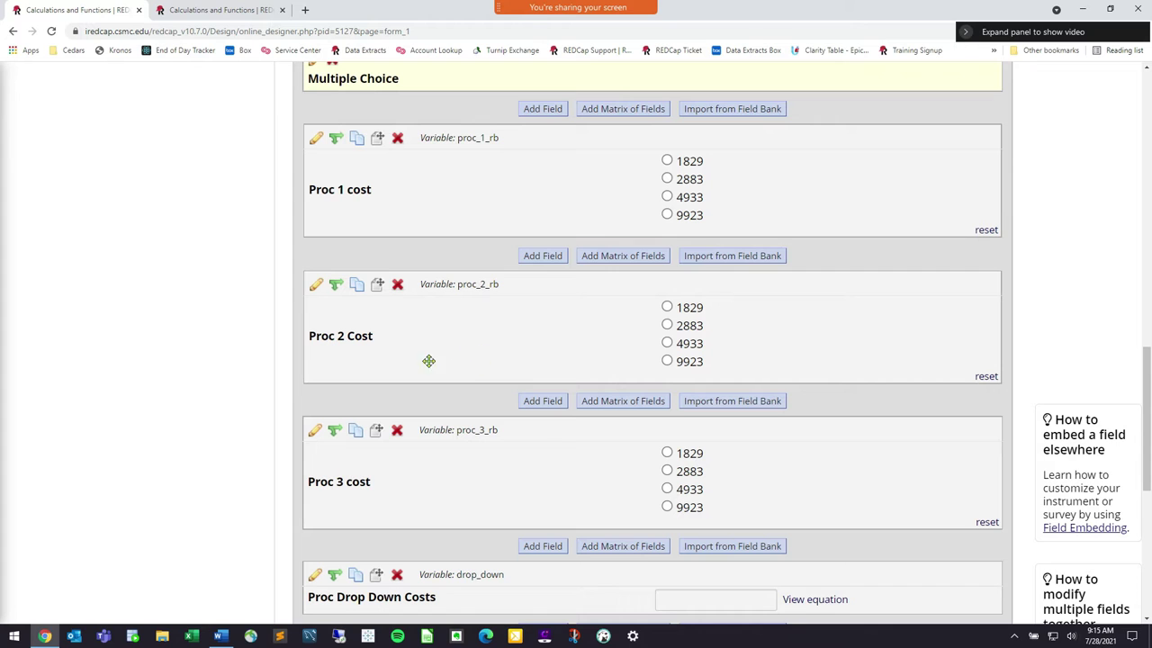
Edit the Proc 3 cost choices so their raw codes match the labels 1829, 2883, 4933 and 9923, and save the field.
{"action": "left_click", "coordinate": [314, 430]}
{"action": "left_click", "coordinate": [56, 454]}
{"action": "type", "text": "829 2"}
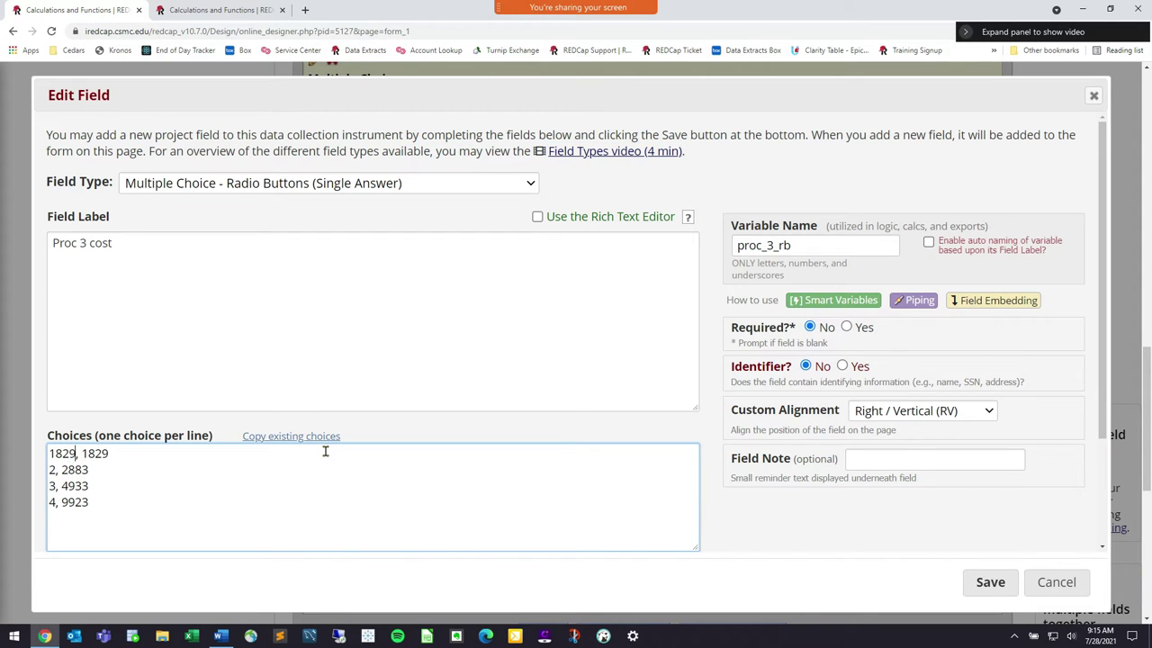
{"action": "type", "text": "883"}
{"action": "key", "text": "Down"}
{"action": "key", "text": "BackSpace"}
{"action": "type", "text": "4933"}
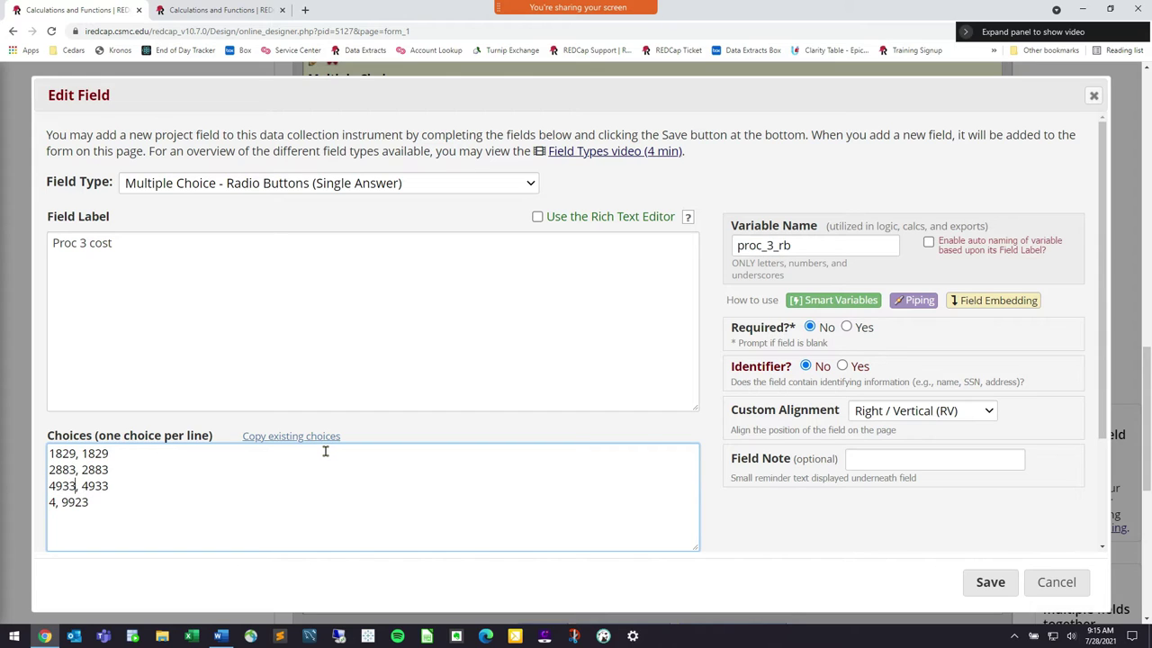
{"action": "key", "text": "BackSpace"}
{"action": "type", "text": "9923"}
{"action": "left_click", "coordinate": [985, 581]}
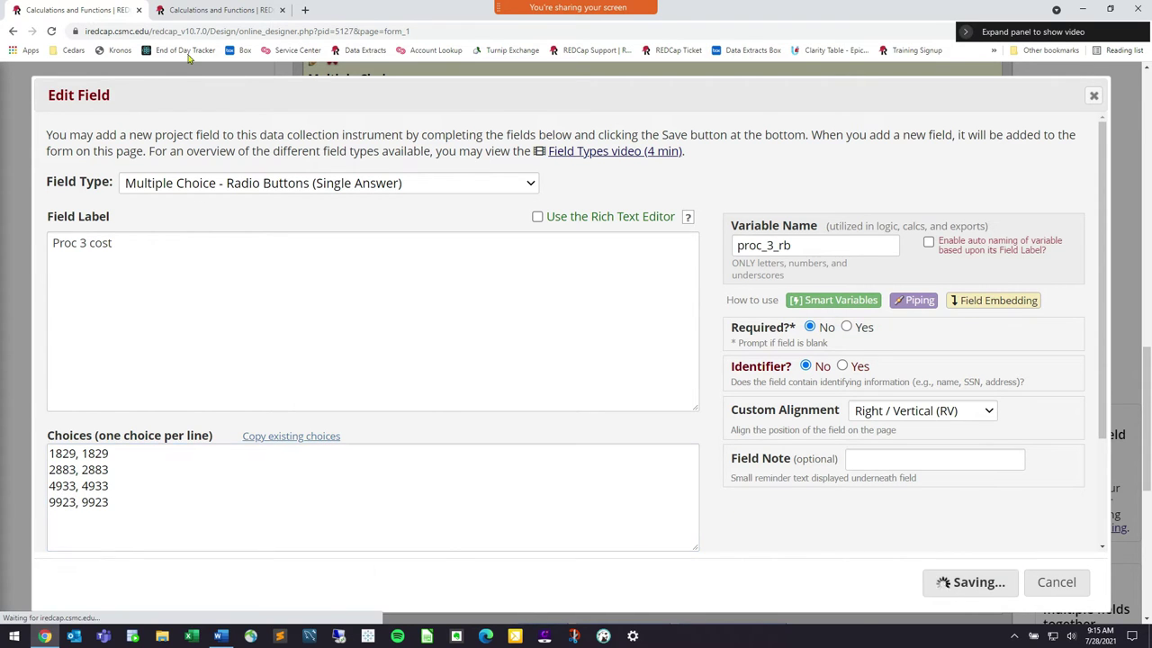
Reload the data entry form and select 2883 for Proc 1 cost, 1829 for Proc 2 Cost and 4933 for Proc 3 cost.
{"action": "left_click", "coordinate": [220, 7]}
{"action": "key", "text": "F5"}
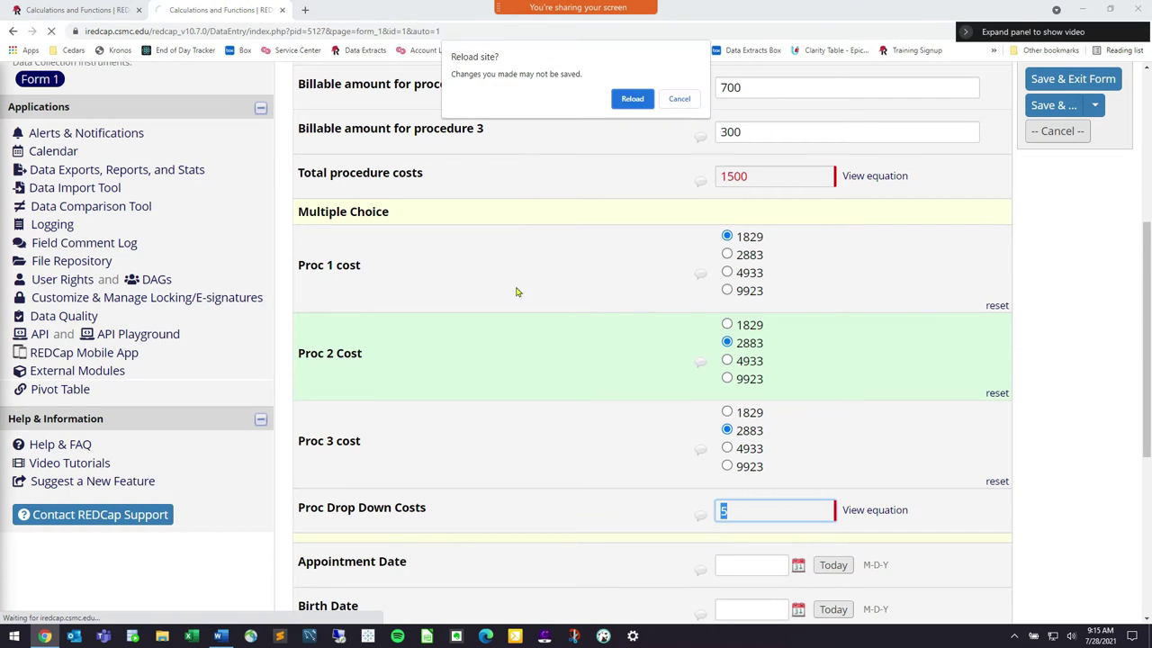
{"action": "left_click", "coordinate": [631, 99]}
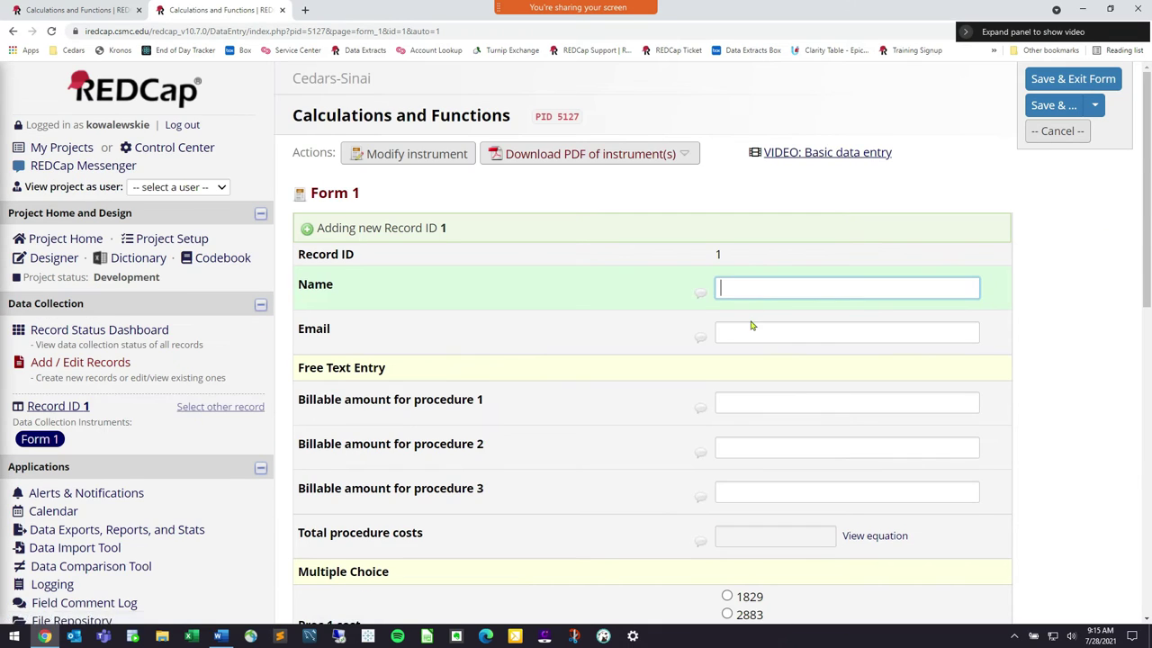
{"action": "left_click", "coordinate": [750, 255]}
{"action": "left_click", "coordinate": [753, 327]}
{"action": "left_click", "coordinate": [756, 448]}
{"action": "scroll", "coordinate": [990, 463], "scroll_direction": "down", "scroll_amount": 1}
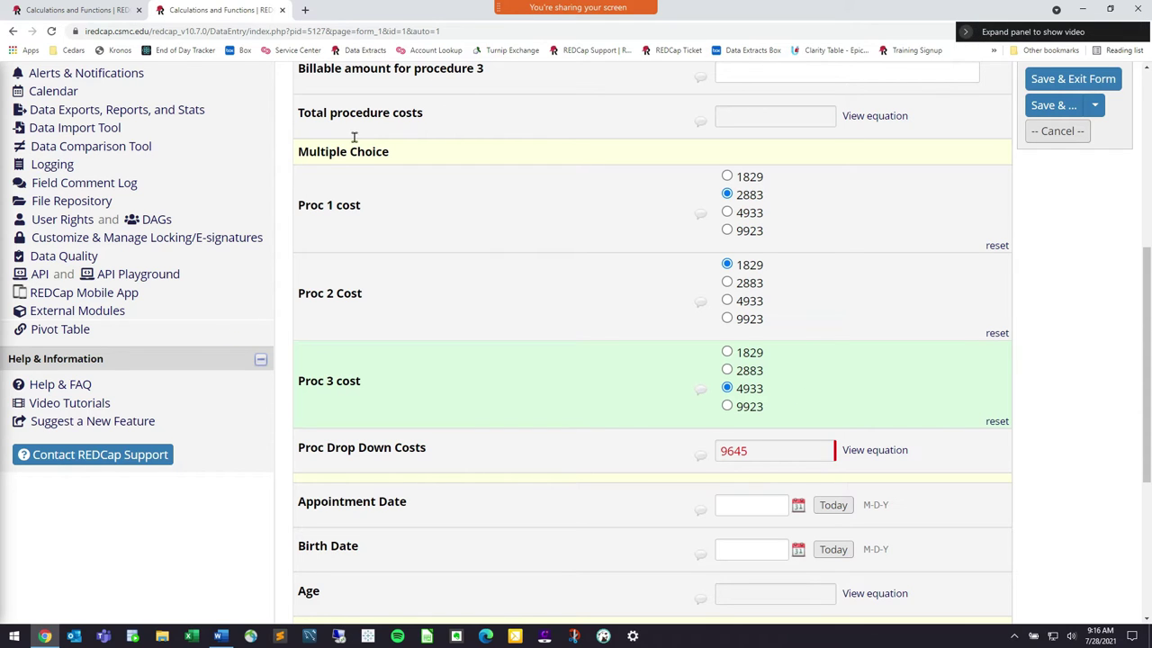
Switch to the meeting chat, enlarge its window, and read the question about whether REDCap shows all variables.
{"action": "mouse_move", "coordinate": [576, 9]}
{"action": "left_click", "coordinate": [715, 14]}
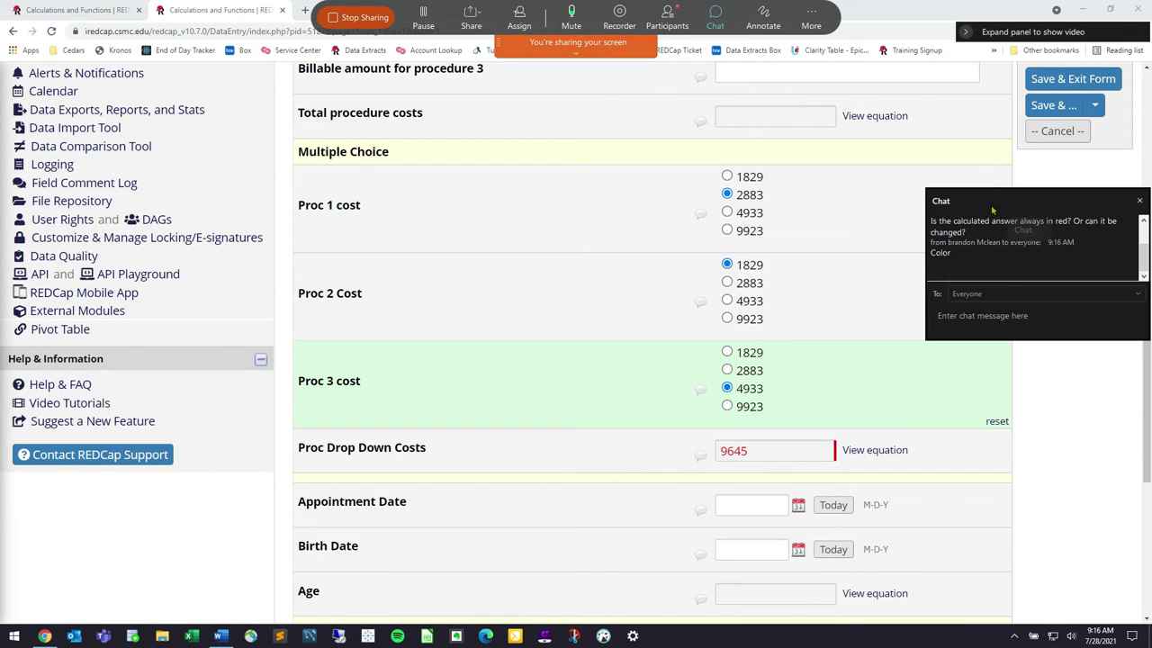
{"action": "scroll", "coordinate": [999, 234], "scroll_direction": "up", "scroll_amount": 2}
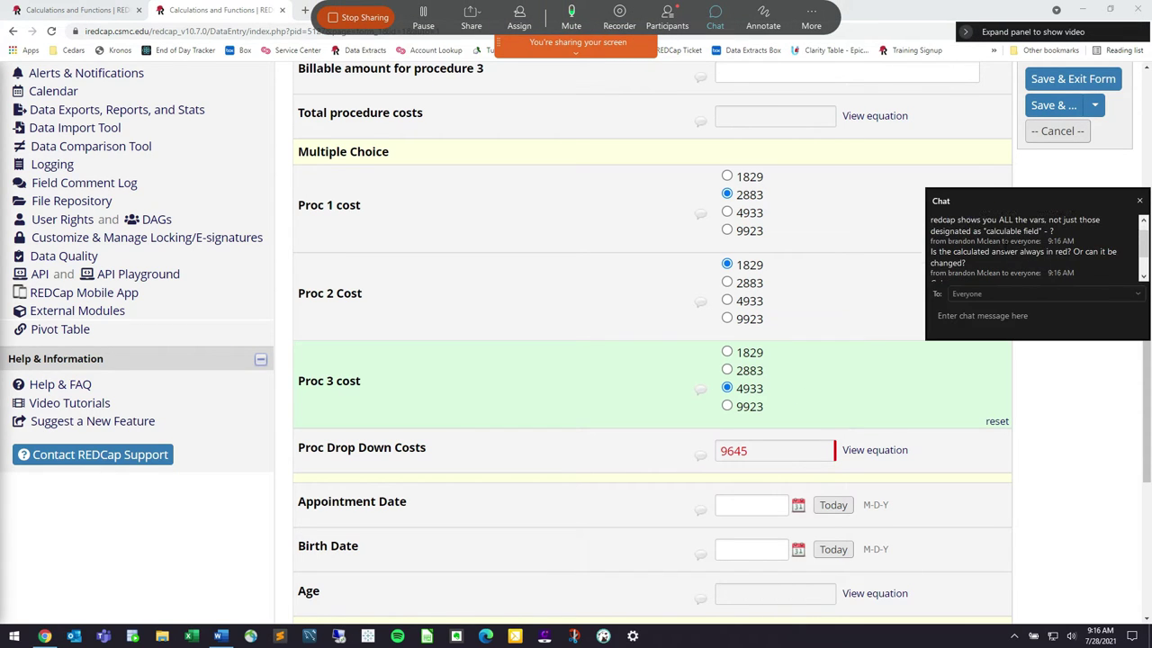
{"action": "left_click", "coordinate": [1058, 336]}
{"action": "left_click_drag", "start_coordinate": [1058, 340], "coordinate": [1050, 414]}
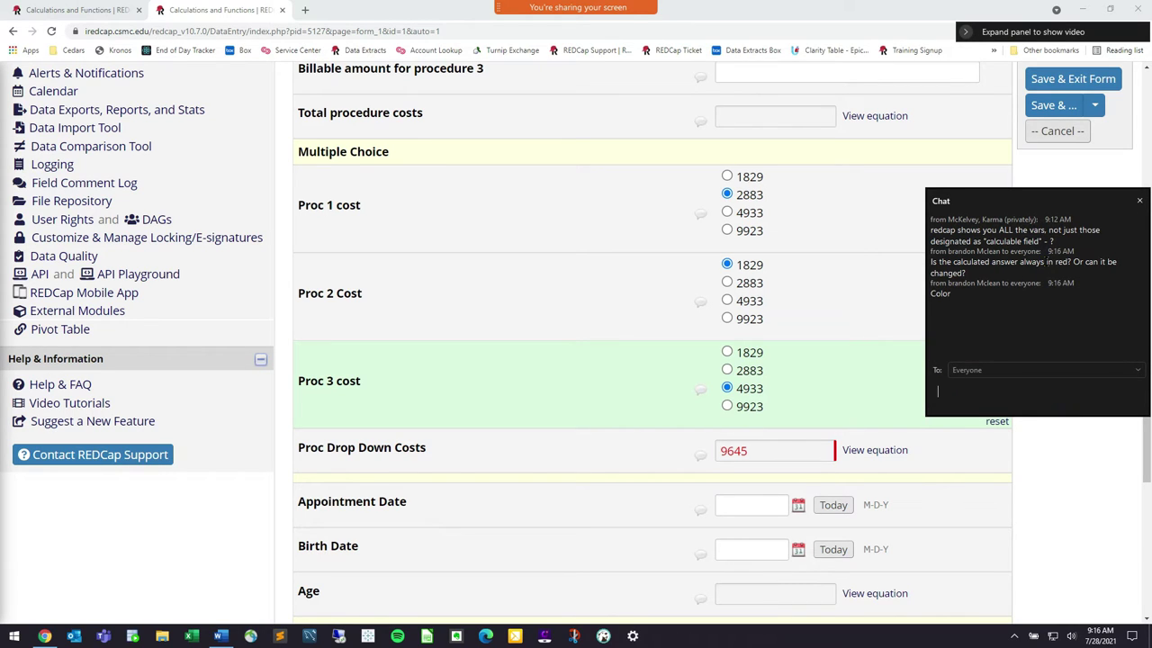
{"action": "triple_click", "coordinate": [978, 230]}
{"action": "left_click", "coordinate": [1118, 253]}
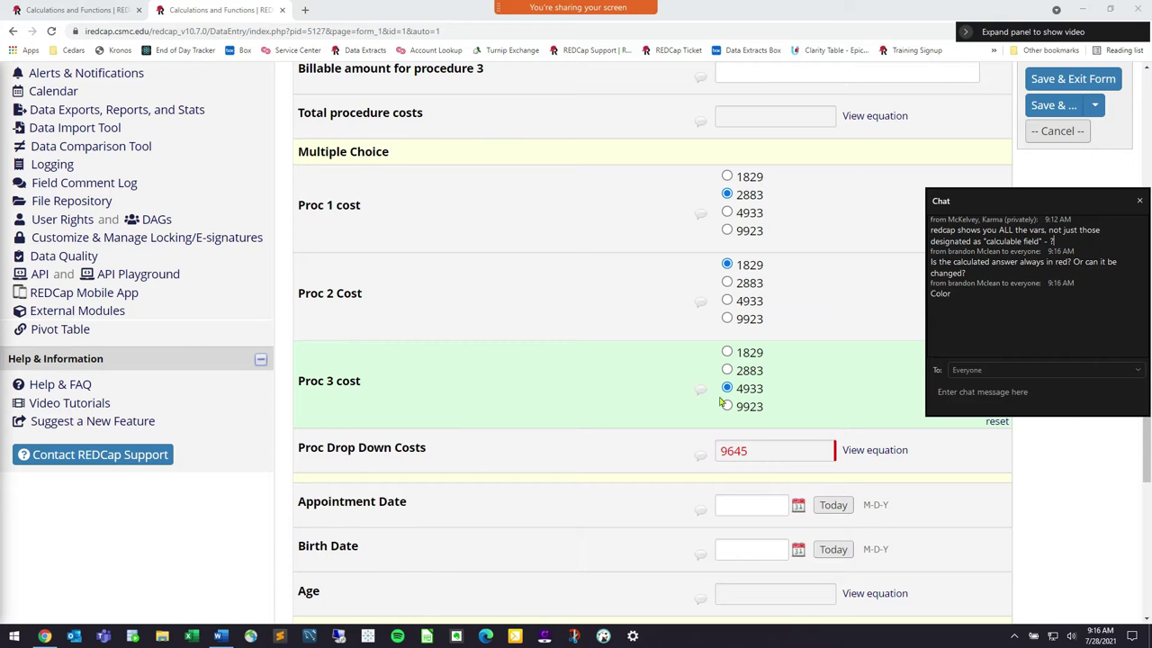
{"action": "scroll", "coordinate": [347, 445], "scroll_direction": "up", "scroll_amount": 5}
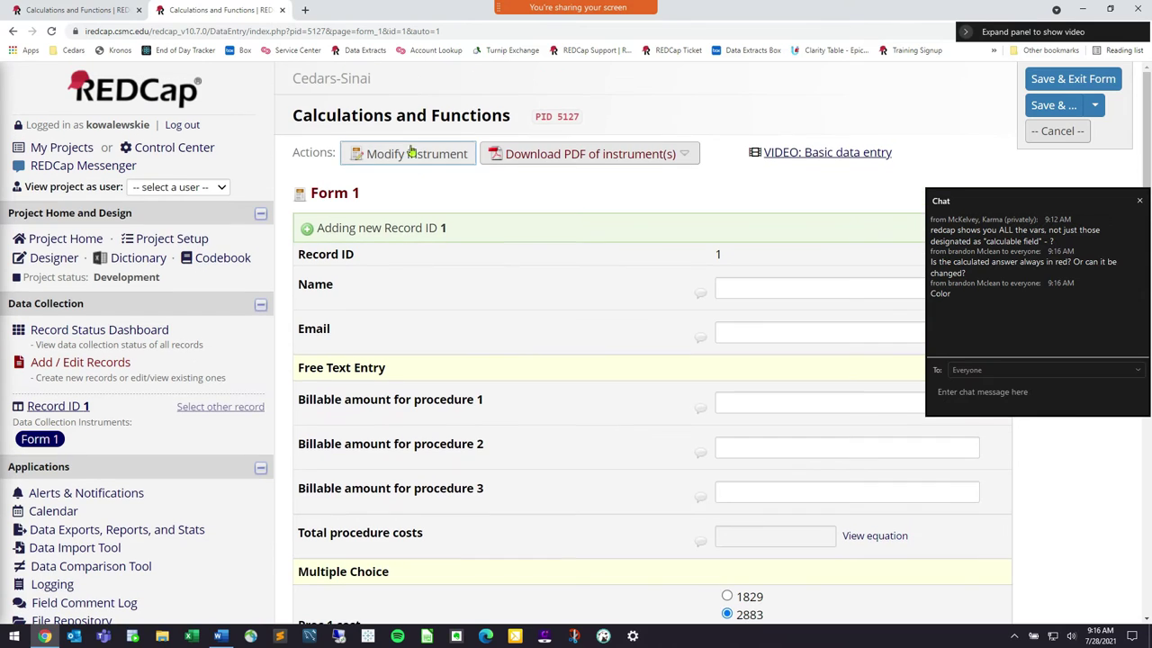
{"action": "left_click", "coordinate": [50, 259]}
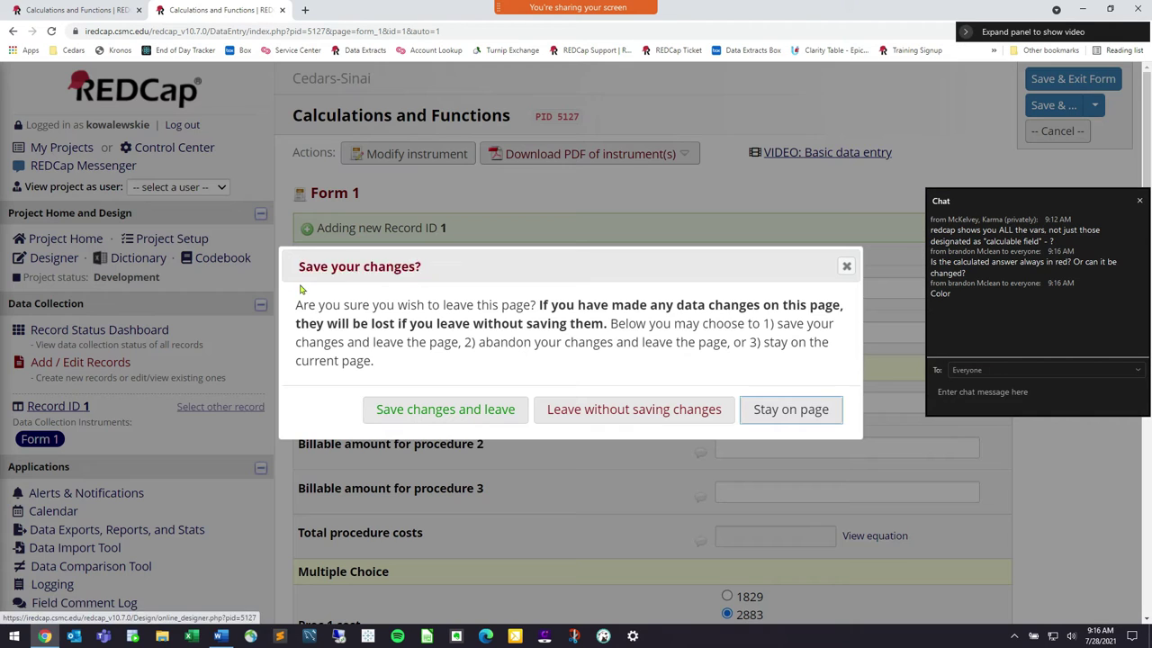
{"action": "left_click", "coordinate": [845, 266]}
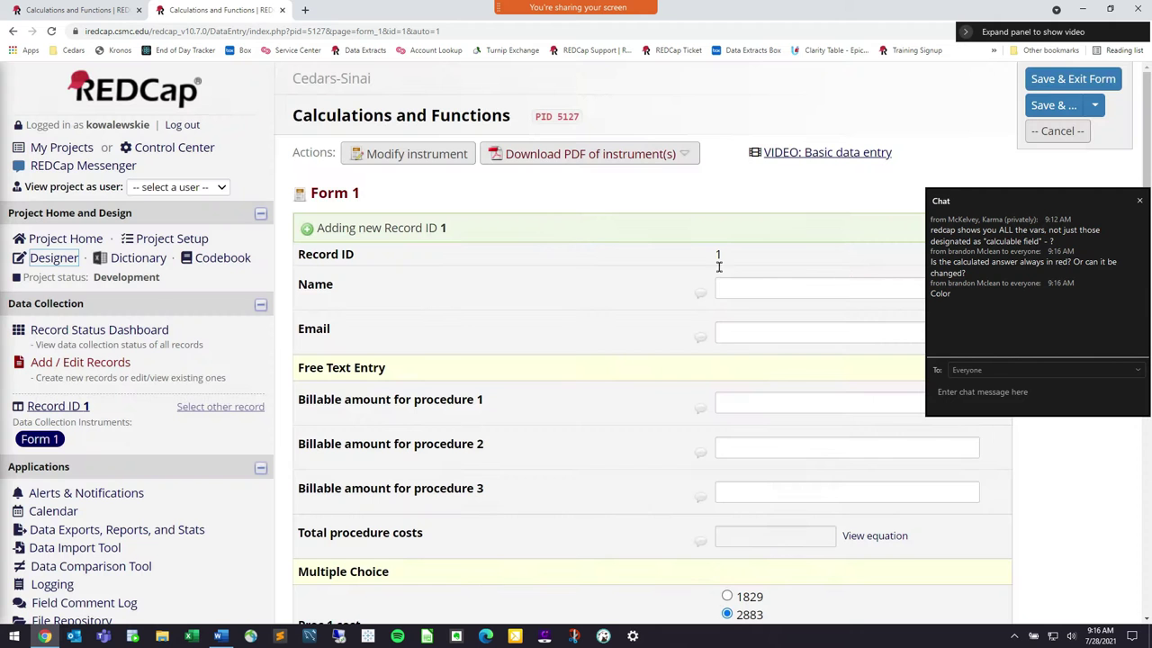
Open the Proc Drop Down Costs calculation in the designer, browse the suggested fields and smart variables, and cancel the logic edit.
{"action": "left_click", "coordinate": [159, 9]}
{"action": "scroll", "coordinate": [329, 419], "scroll_direction": "down", "scroll_amount": 3}
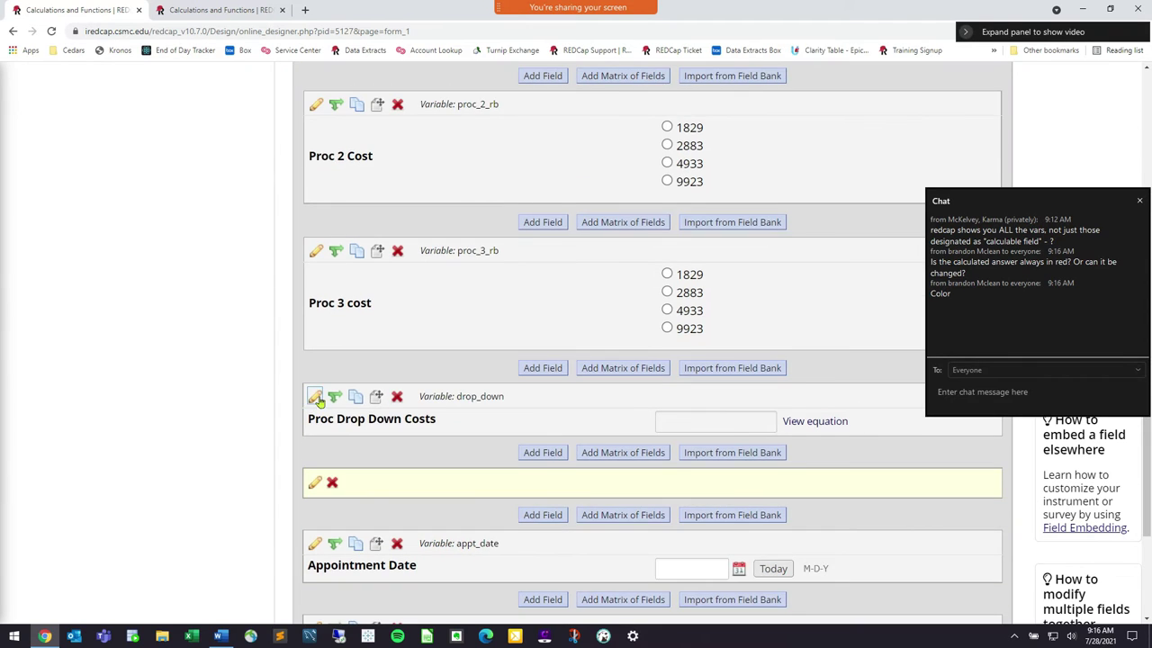
{"action": "left_click", "coordinate": [317, 399]}
{"action": "left_click", "coordinate": [389, 465]}
{"action": "type", "text": "["}
{"action": "scroll", "coordinate": [373, 552], "scroll_direction": "down", "scroll_amount": 2}
{"action": "mouse_move", "coordinate": [538, 503]}
{"action": "left_mouse_down"}
{"action": "mouse_move", "coordinate": [537, 619]}
{"action": "mouse_move", "coordinate": [535, 516]}
{"action": "left_mouse_up"}
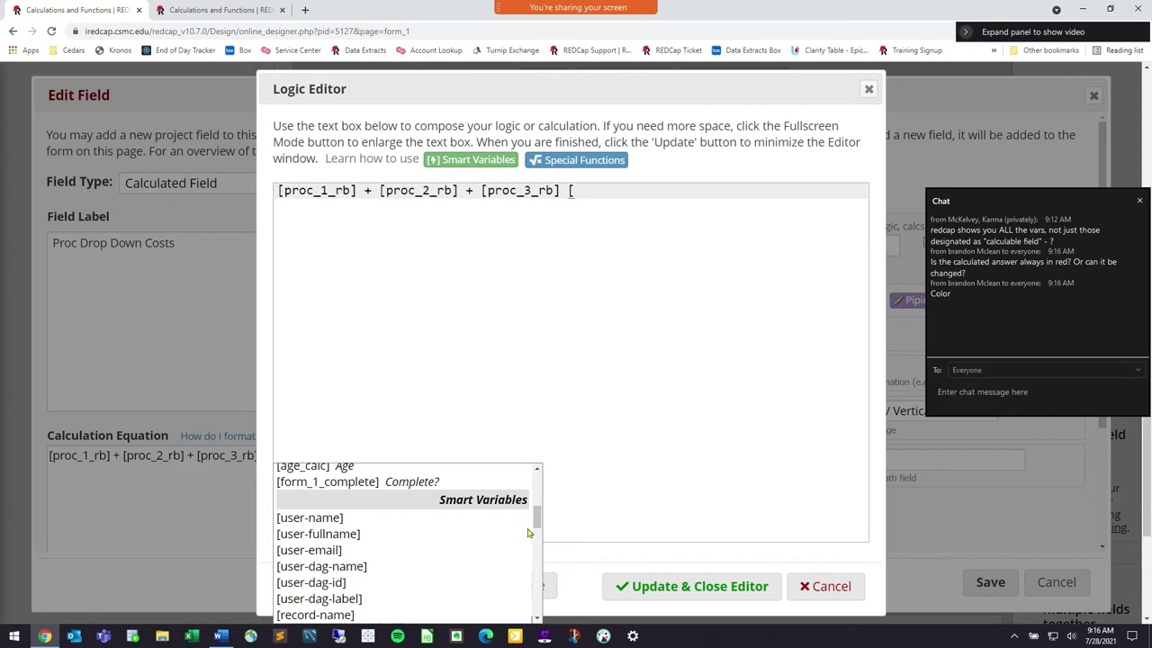
{"action": "left_click", "coordinate": [824, 587]}
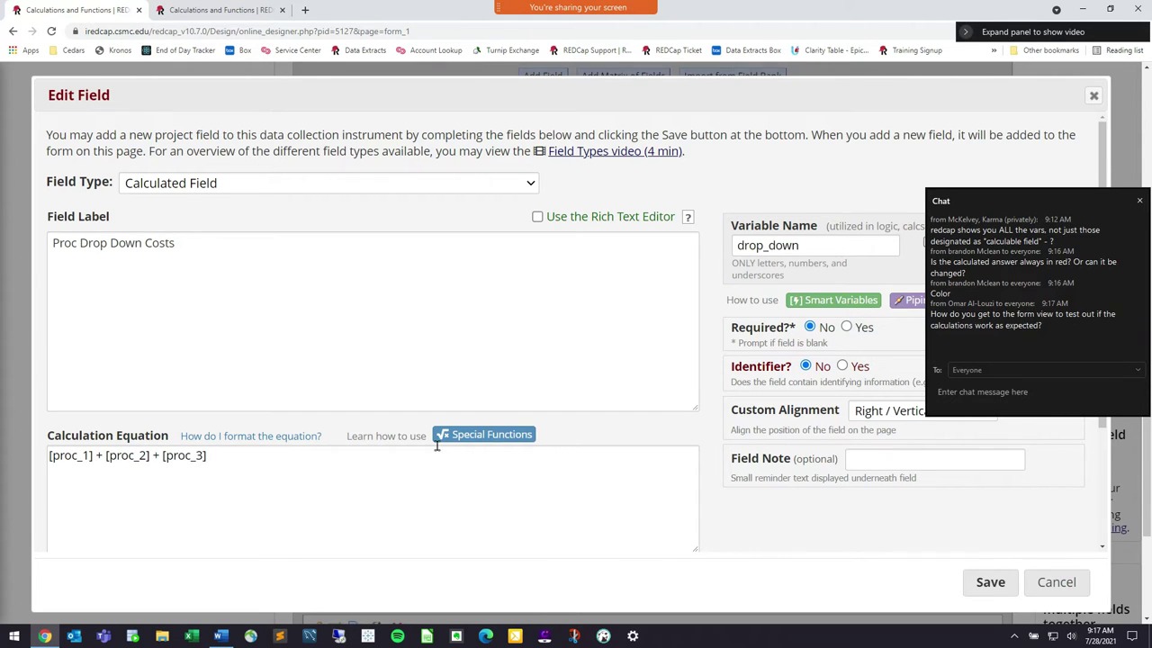
Enable the rich text editor for the Proc Drop Down Costs label, view its calculation without editing, and save the field.
{"action": "scroll", "coordinate": [468, 360], "scroll_direction": "down", "scroll_amount": 1}
{"action": "scroll", "coordinate": [508, 232], "scroll_direction": "down", "scroll_amount": 1}
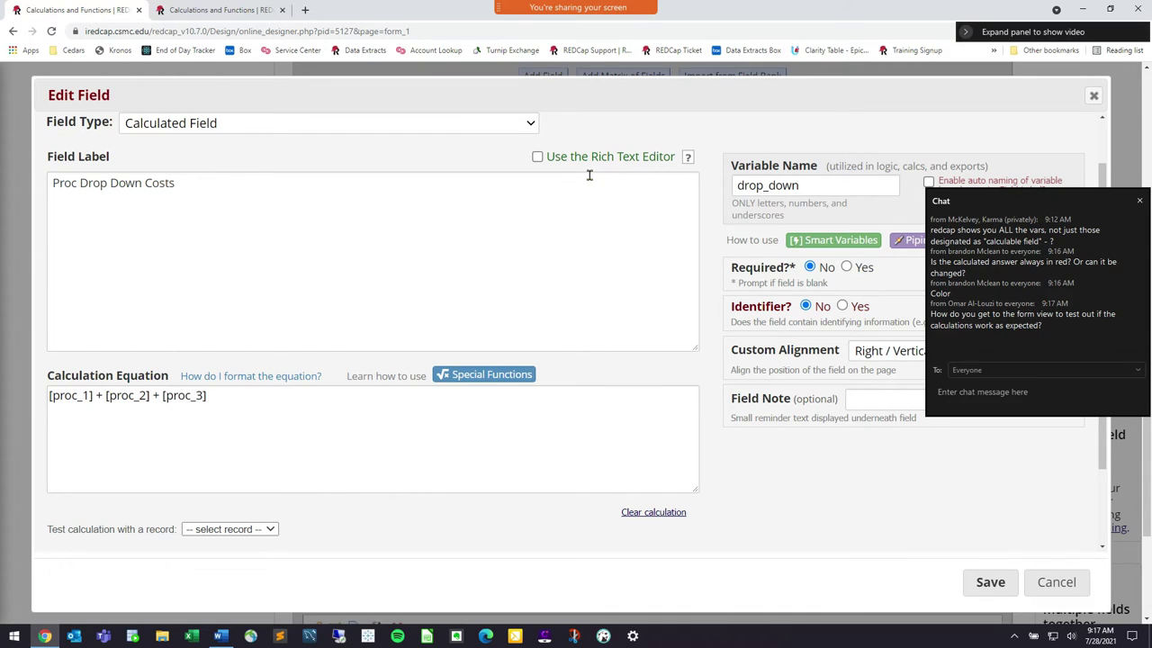
{"action": "left_click", "coordinate": [537, 156]}
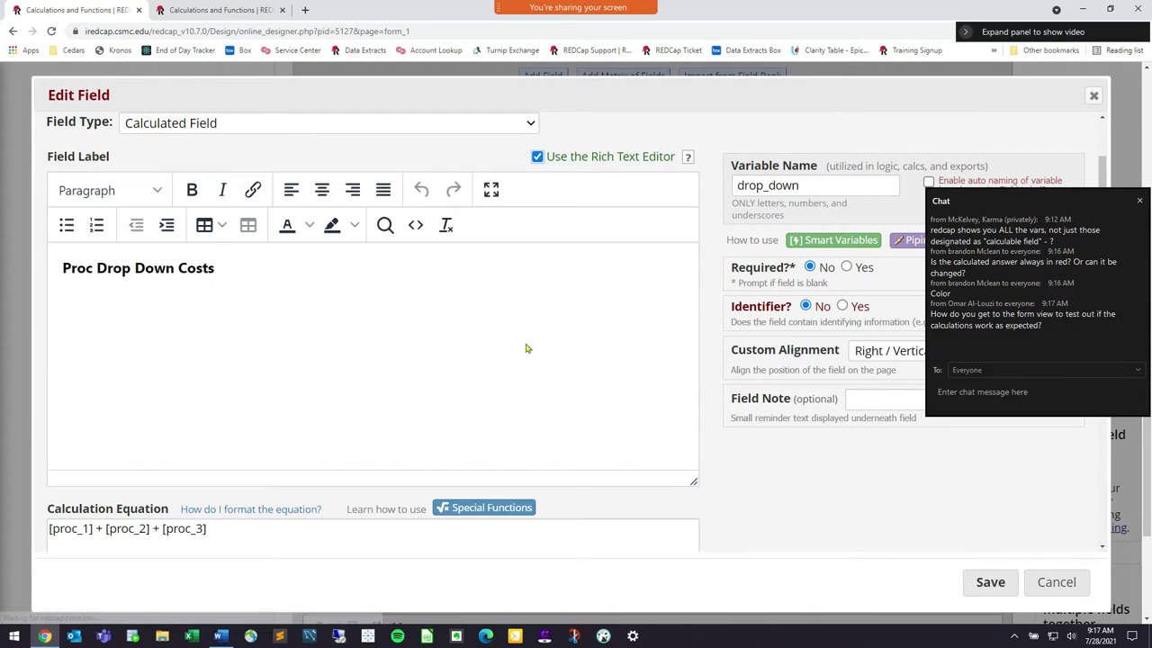
{"action": "scroll", "coordinate": [391, 296], "scroll_direction": "down", "scroll_amount": 3}
{"action": "left_click", "coordinate": [50, 410]}
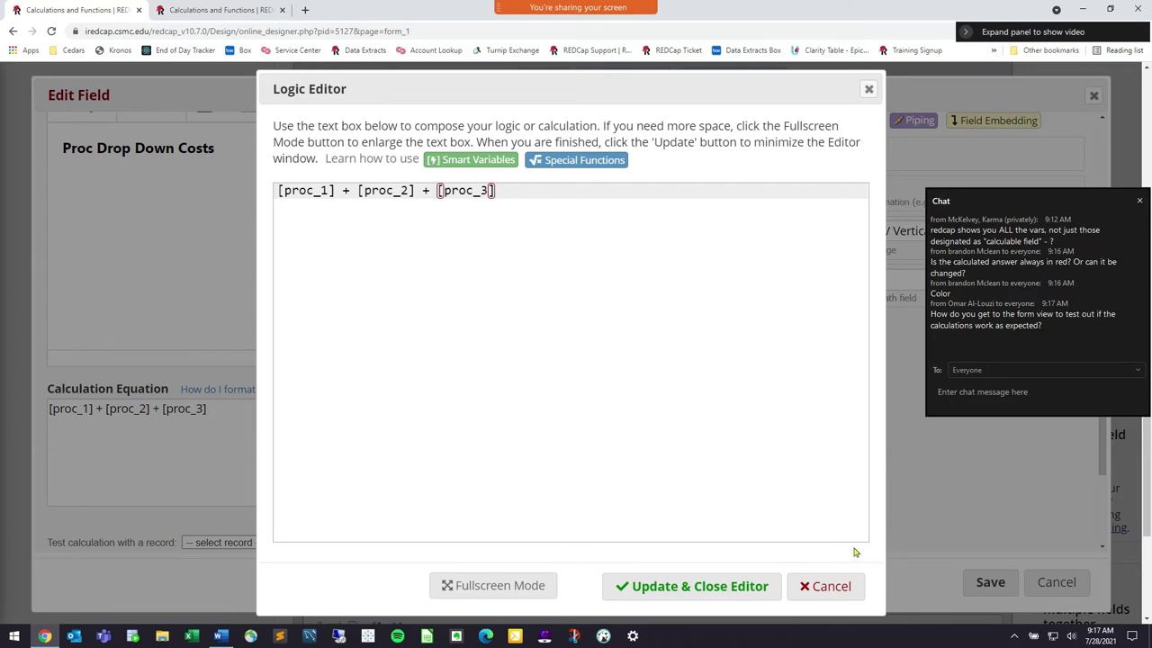
{"action": "left_click", "coordinate": [826, 586]}
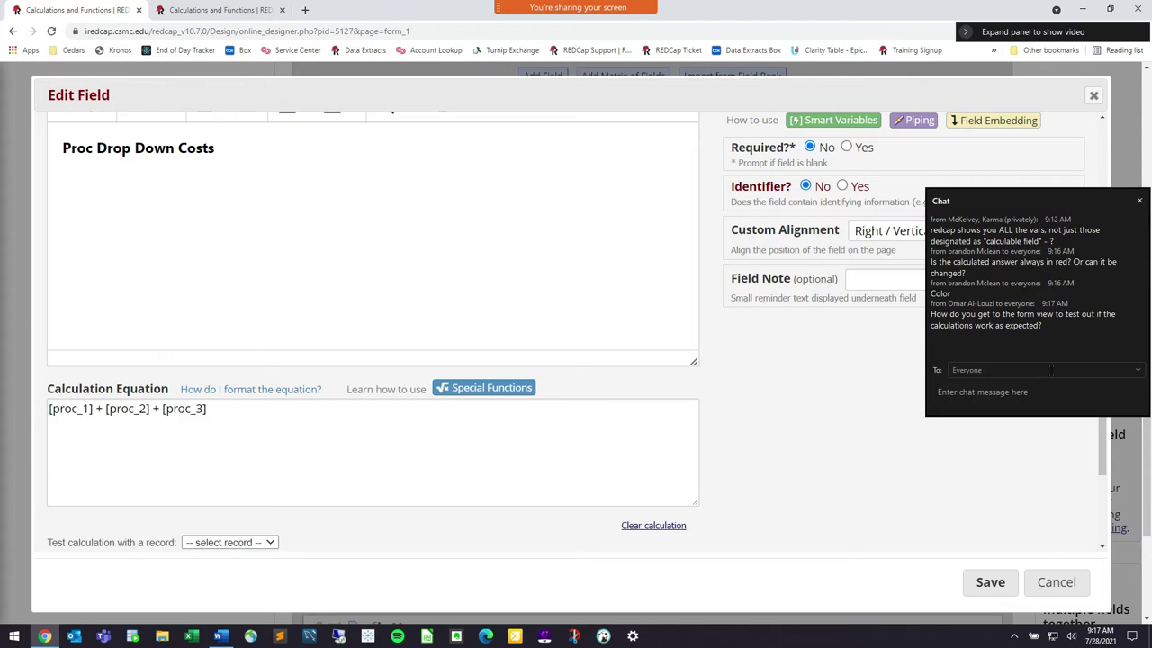
{"action": "left_click", "coordinate": [991, 582]}
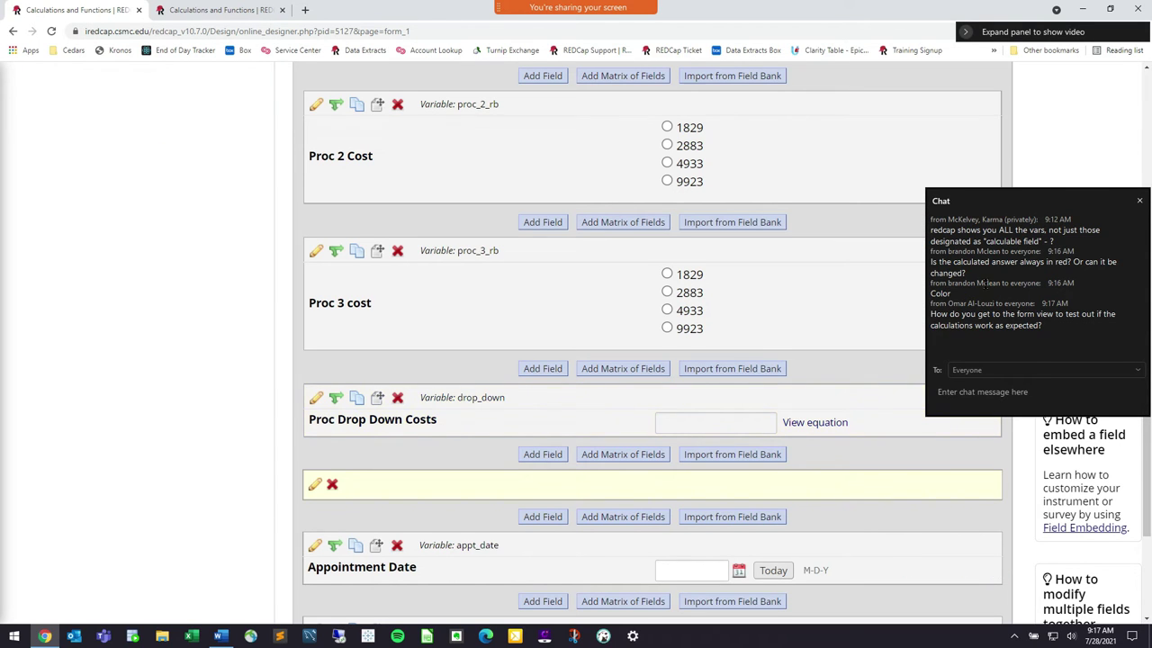
Read the chat question about reaching the form view to test calculations, and return to the data entry form.
{"action": "triple_click", "coordinate": [1041, 324]}
{"action": "left_click", "coordinate": [1062, 327]}
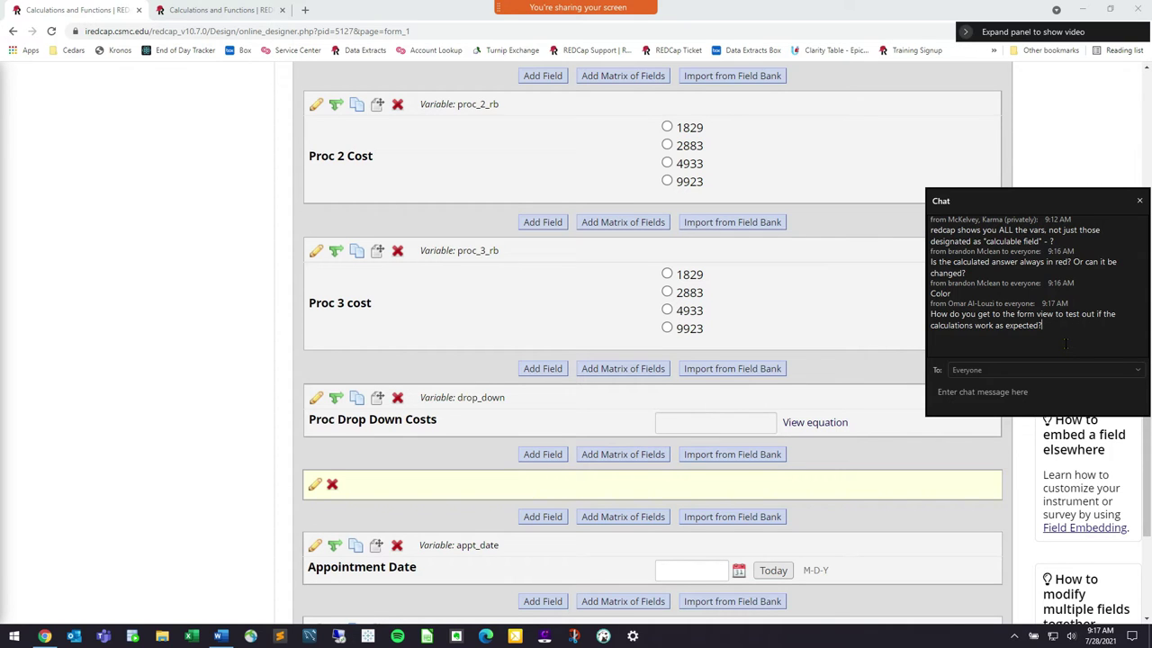
{"action": "left_click", "coordinate": [193, 11]}
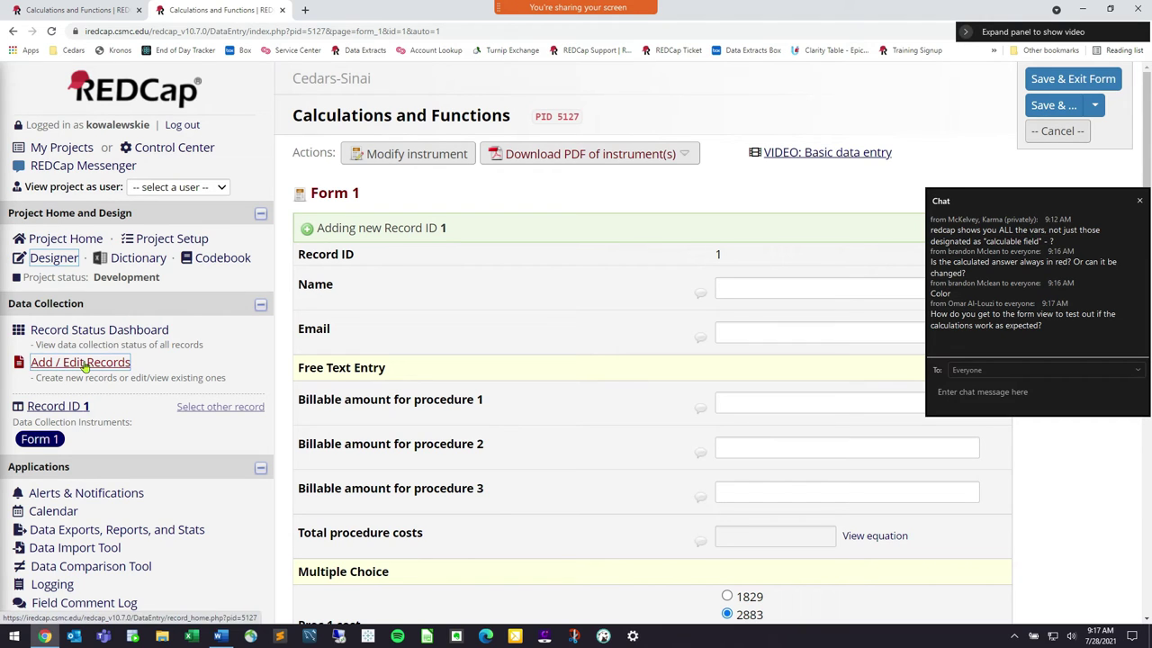
Highlight the Add / Edit Records link, and open the Form 1 preview in the designer.
{"action": "left_click_drag", "start_coordinate": [151, 373], "coordinate": [32, 361]}
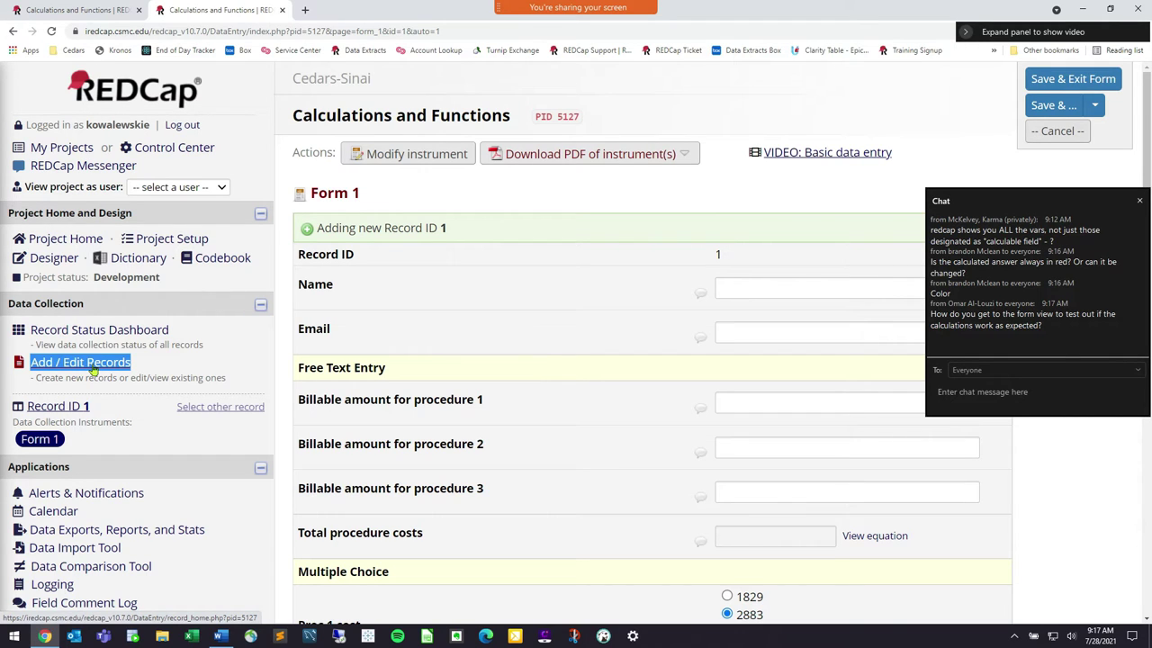
{"action": "left_click", "coordinate": [76, 10]}
{"action": "scroll", "coordinate": [648, 297], "scroll_direction": "up", "scroll_amount": 15}
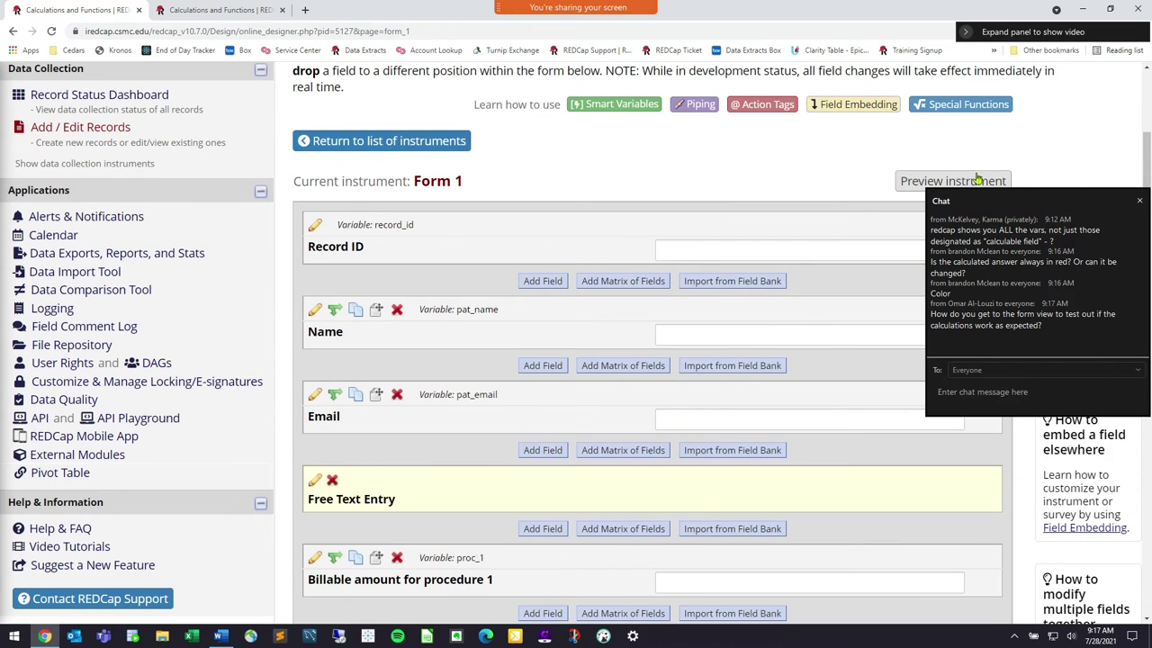
{"action": "scroll", "coordinate": [978, 180], "scroll_direction": "down", "scroll_amount": 1}
{"action": "left_click", "coordinate": [946, 120]}
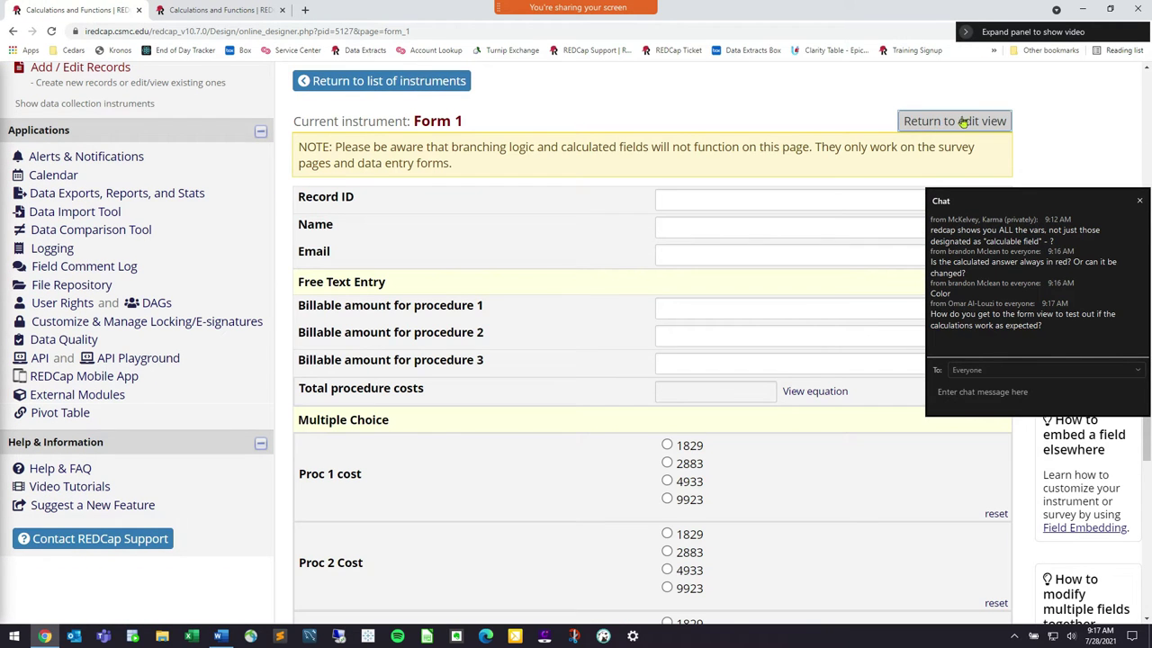
Enter 123 for each of the three billable procedure amounts in the instrument preview, and return to the edit view.
{"action": "left_click", "coordinate": [738, 312]}
{"action": "type", "text": "123"}
{"action": "key", "text": "Tab"}
{"action": "type", "text": "123"}
{"action": "key", "text": "Tab"}
{"action": "type", "text": "123"}
{"action": "key", "text": "Tab"}
{"action": "left_click", "coordinate": [964, 121]}
{"action": "scroll", "coordinate": [317, 251], "scroll_direction": "up", "scroll_amount": 2}
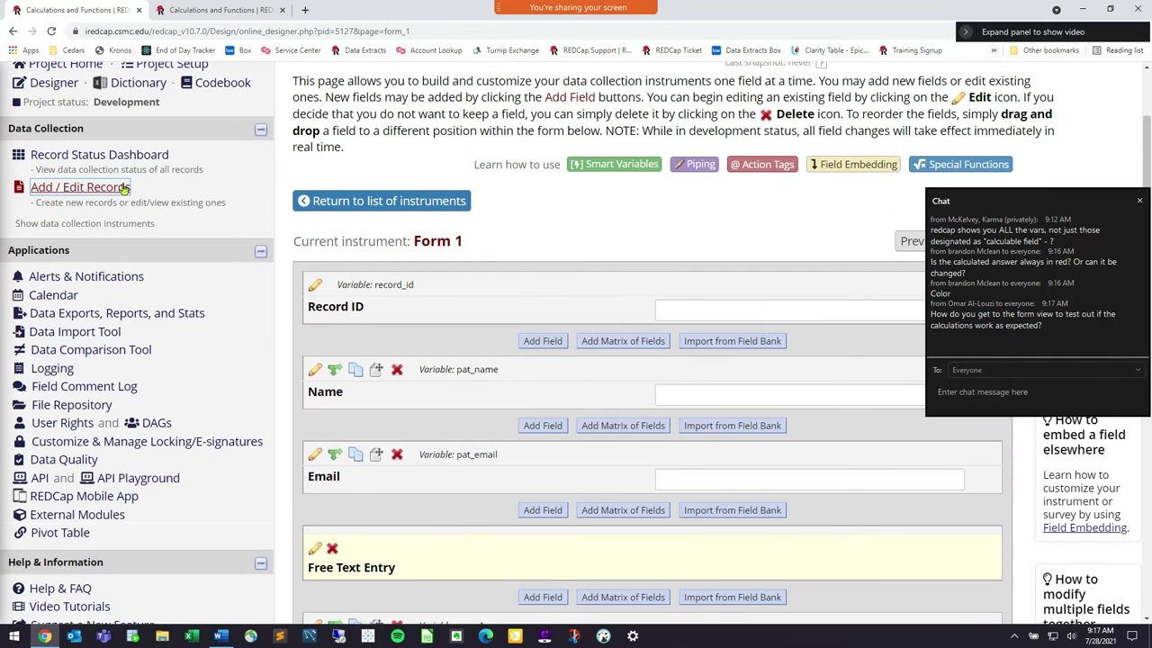
Close the meeting chat, and review the procedure cost and date fields on the data entry form.
{"action": "left_click_drag", "start_coordinate": [132, 188], "coordinate": [31, 188]}
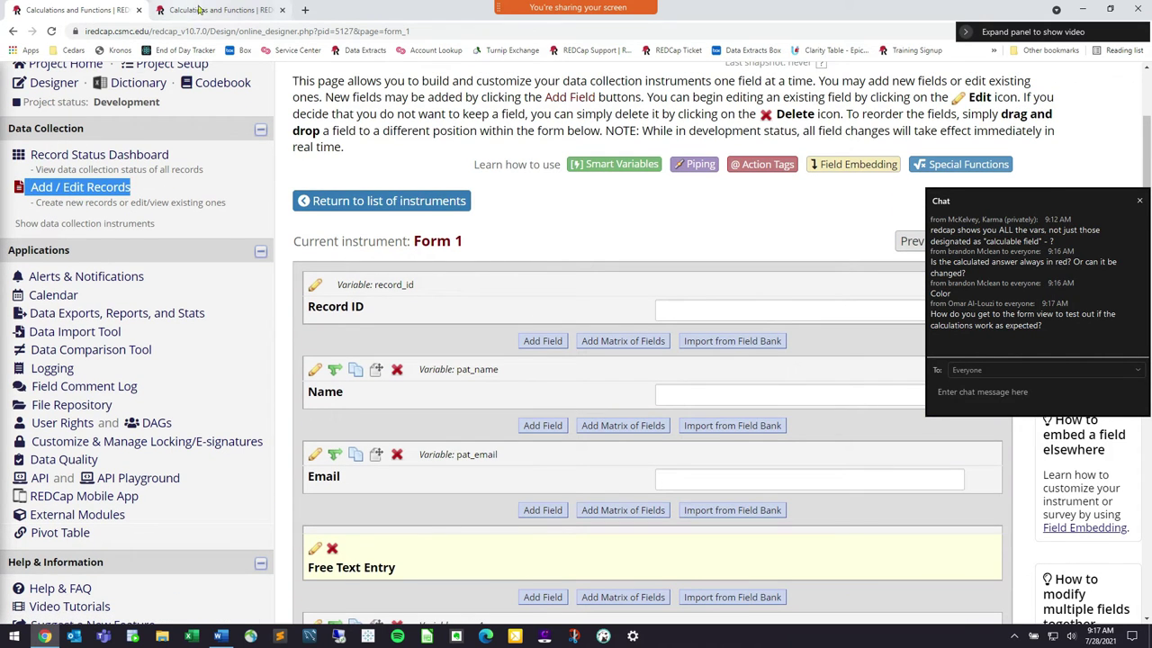
{"action": "left_click", "coordinate": [1142, 204]}
{"action": "left_click", "coordinate": [232, 10]}
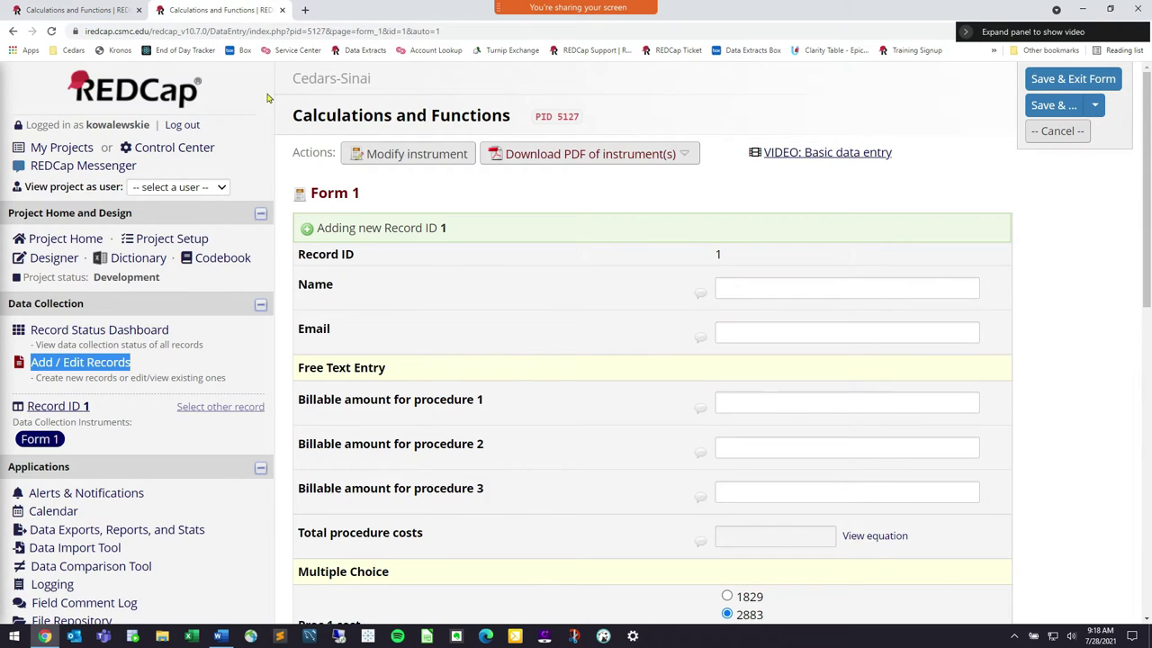
{"action": "scroll", "coordinate": [386, 291], "scroll_direction": "down", "scroll_amount": 3}
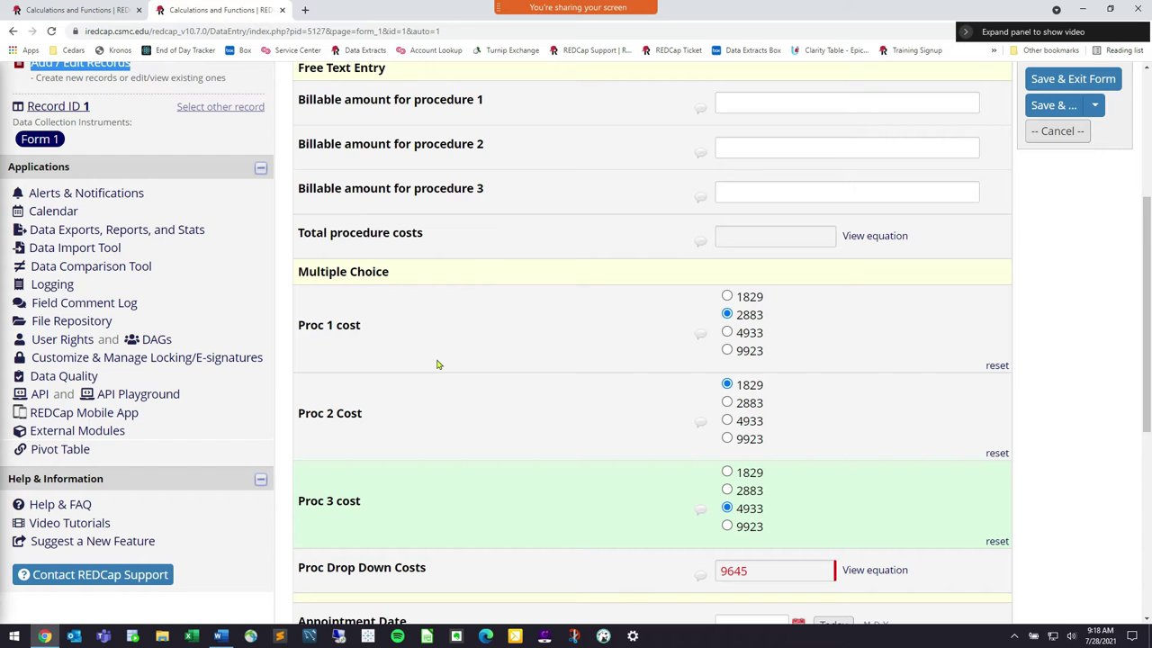
{"action": "scroll", "coordinate": [450, 373], "scroll_direction": "down", "scroll_amount": 3}
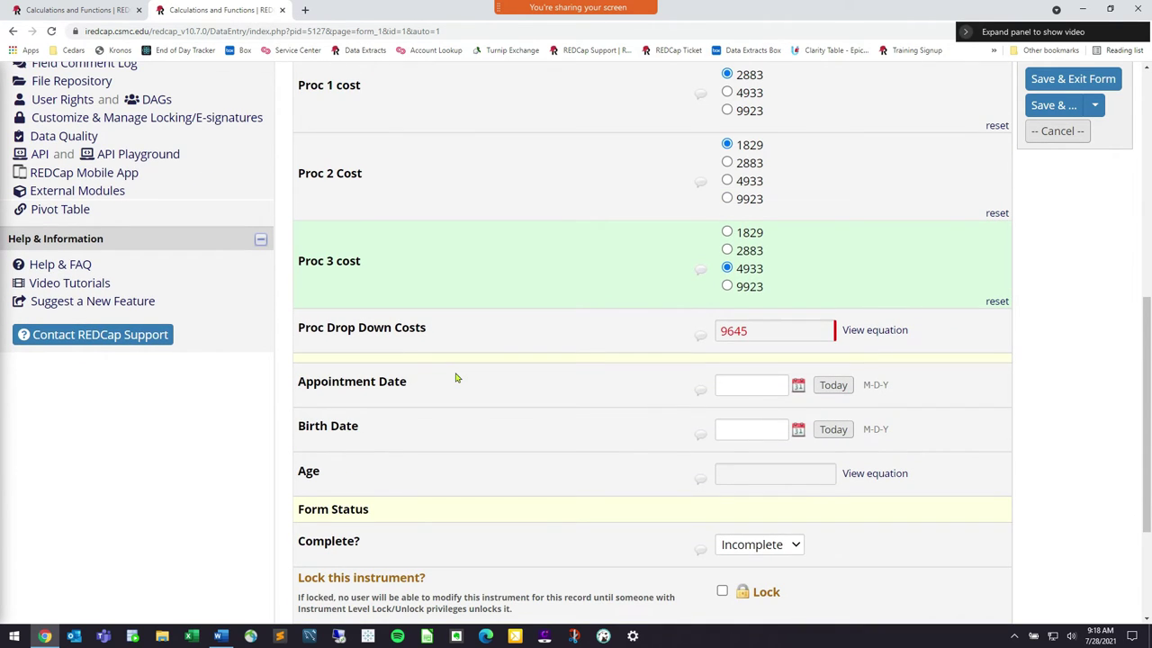
{"action": "scroll", "coordinate": [498, 241], "scroll_direction": "up", "scroll_amount": 2}
In the designer, start a new Multiple Choice - Radio Buttons (Single Answer) field directly below Proc Drop Down Costs.
{"action": "left_click", "coordinate": [123, 4]}
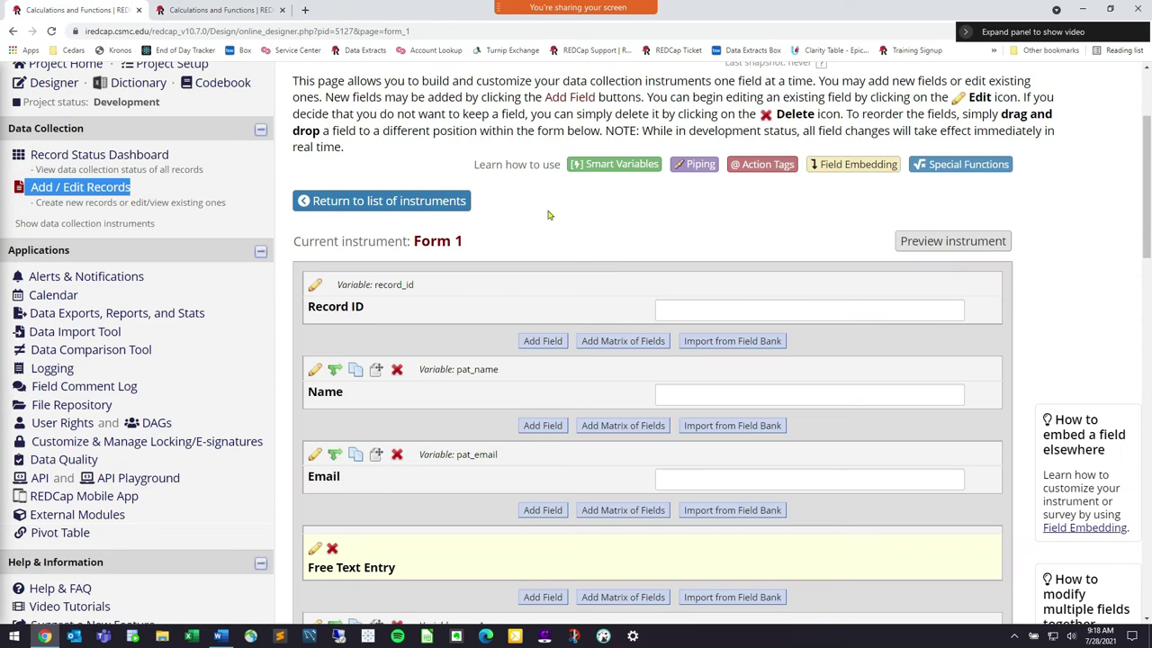
{"action": "scroll", "coordinate": [633, 357], "scroll_direction": "down", "scroll_amount": 10}
{"action": "scroll", "coordinate": [606, 408], "scroll_direction": "down", "scroll_amount": 3}
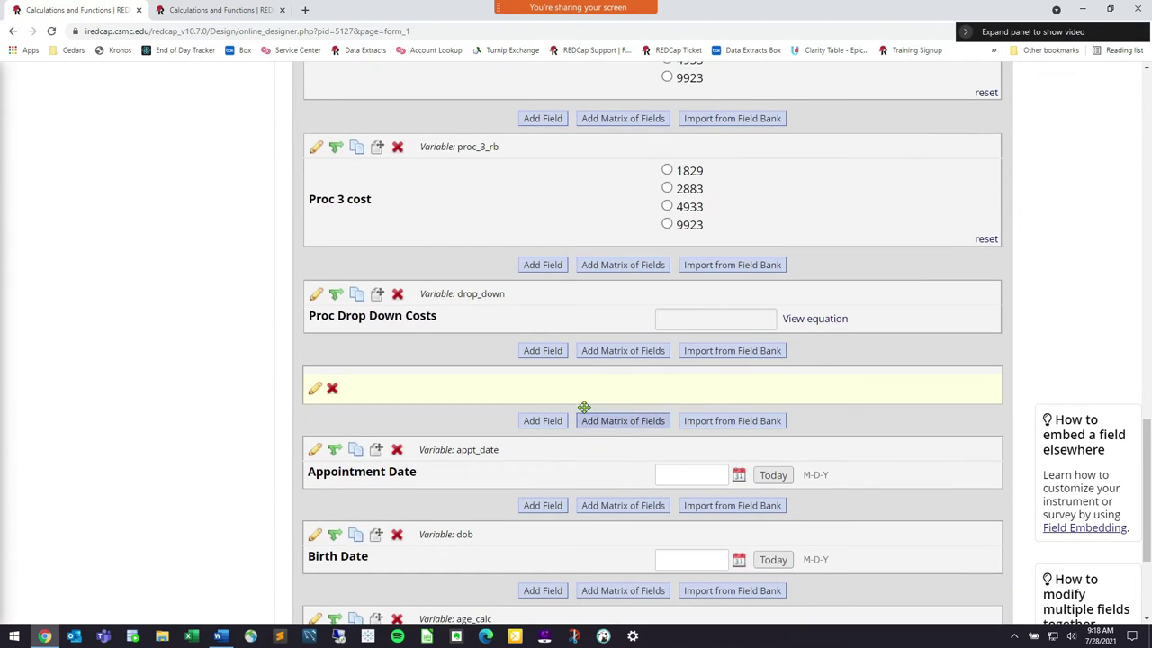
{"action": "scroll", "coordinate": [668, 243], "scroll_direction": "up", "scroll_amount": 2}
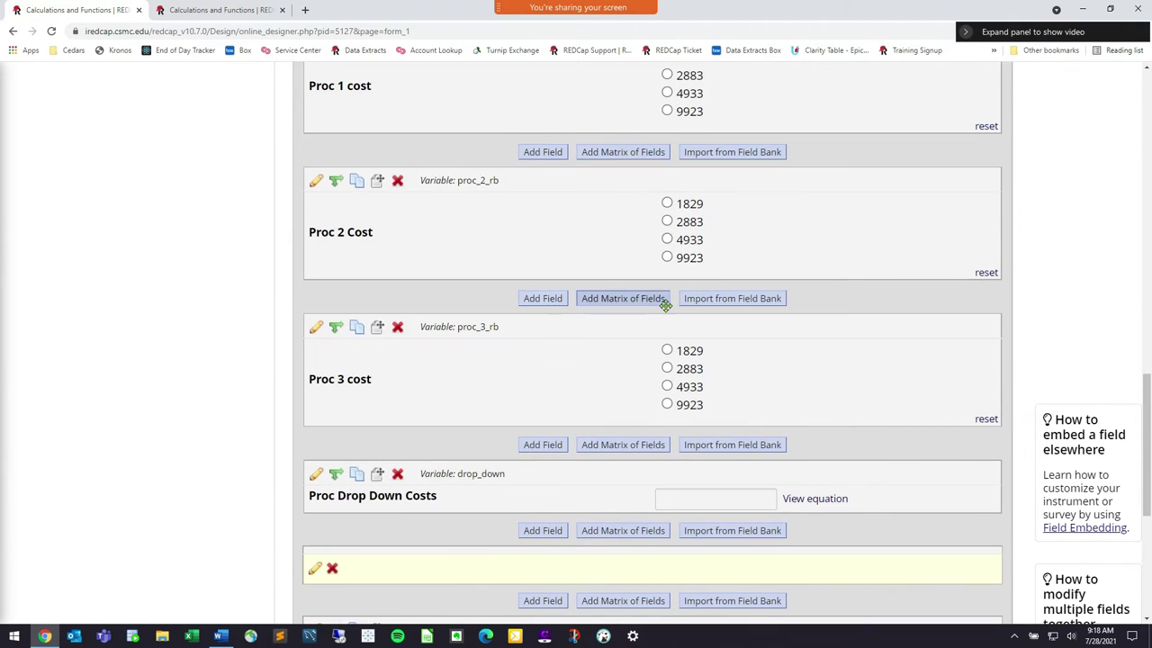
{"action": "scroll", "coordinate": [489, 476], "scroll_direction": "down", "scroll_amount": 1}
{"action": "left_click", "coordinate": [538, 470]}
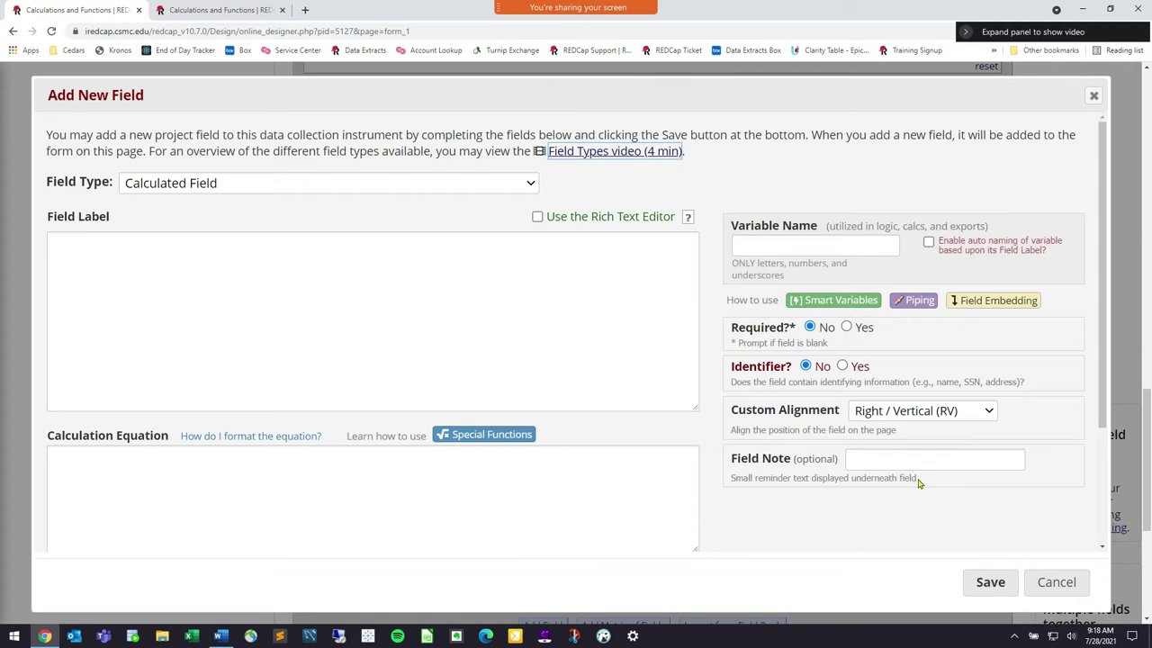
{"action": "left_click", "coordinate": [328, 182]}
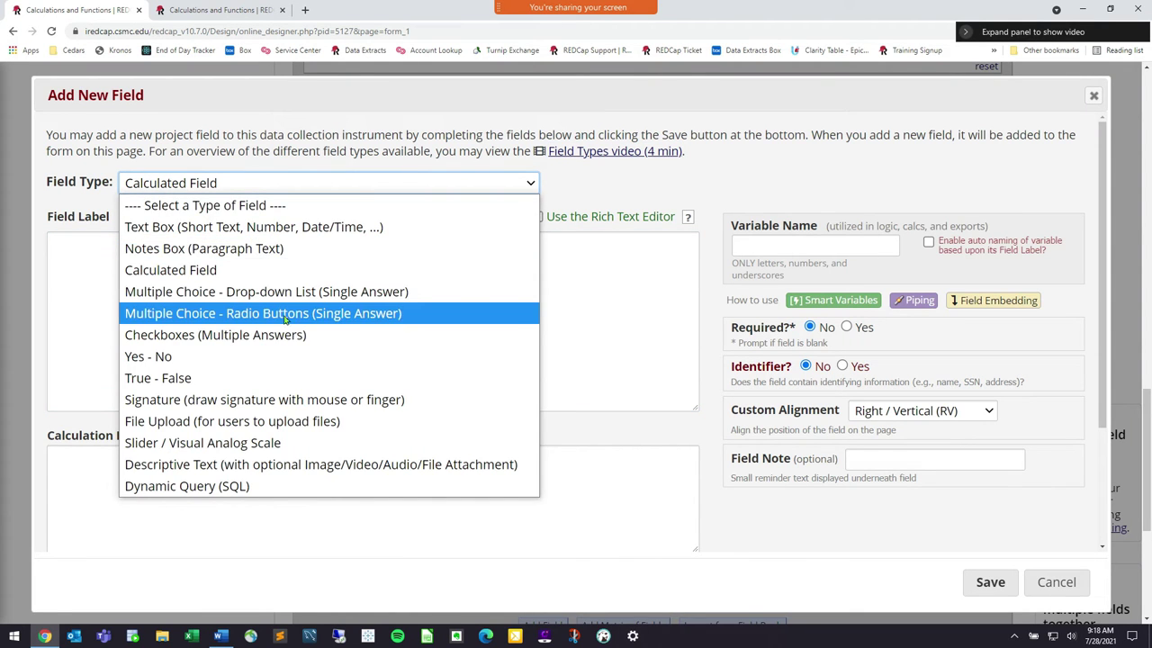
{"action": "left_click", "coordinate": [285, 315]}
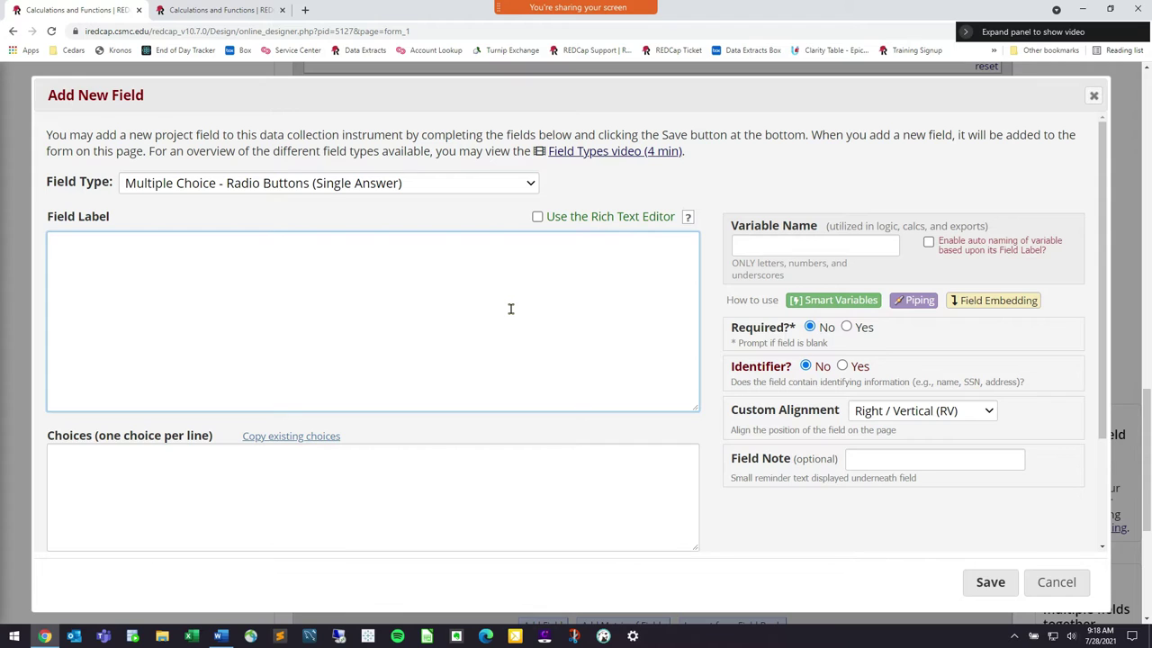
Label the new field "How many times do you exercise a week".
{"action": "key", "text": "BackSpace"}
{"action": "type", "text": "HOw"}
{"action": "key", "text": "BackSpace"}
{"action": "key", "text": "BackSpace"}
{"action": "type", "text": "ow many times do you exercise a week"}
{"action": "key", "text": "Tab"}
{"action": "key", "text": "Tab"}
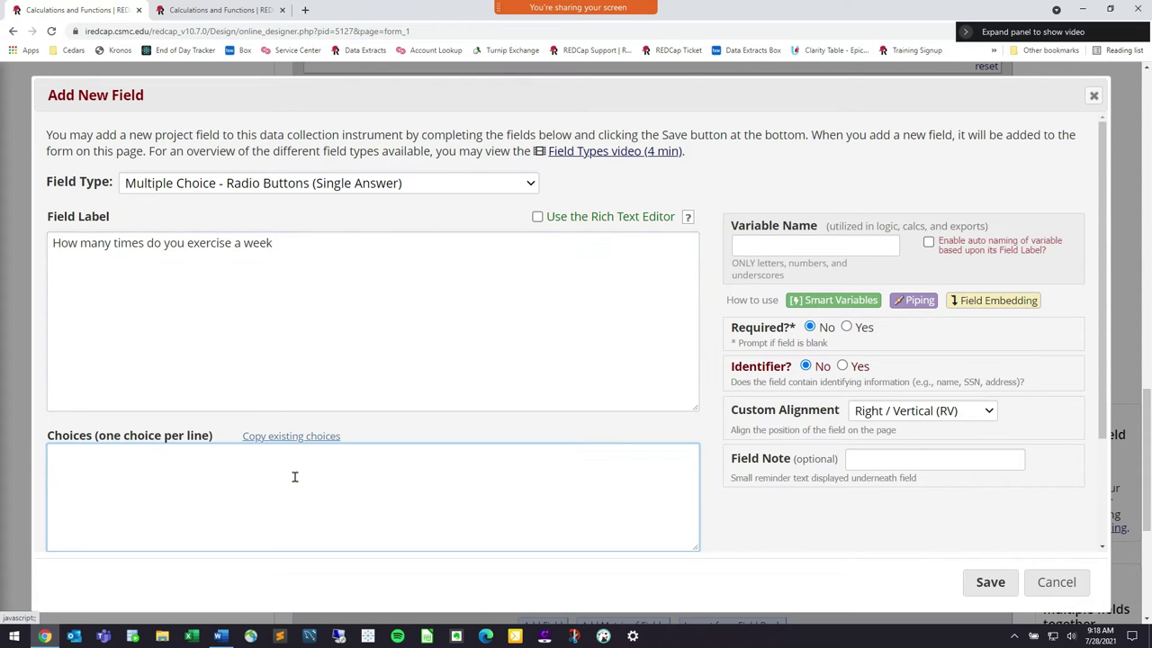
Enter the first two exercise choices as "10, Everday" and "7, Every other day".
{"action": "type", "text": "1,"}
{"action": "key", "text": "Return"}
{"action": "type", "text": "2,"}
{"action": "key", "text": "BackSpace"}
{"action": "type", "text": "3,"}
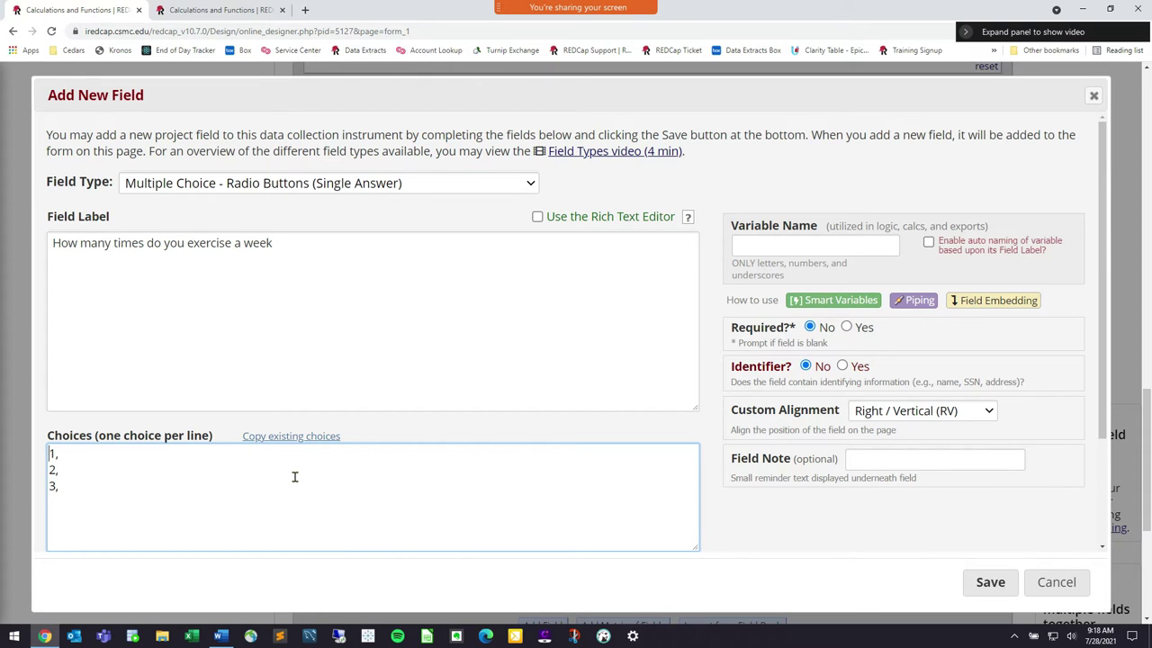
{"action": "type", "text": "0"}
{"action": "type", "text": " Everday"}
{"action": "key", "text": "Down"}
{"action": "type", "text": "Every other day 3,"}
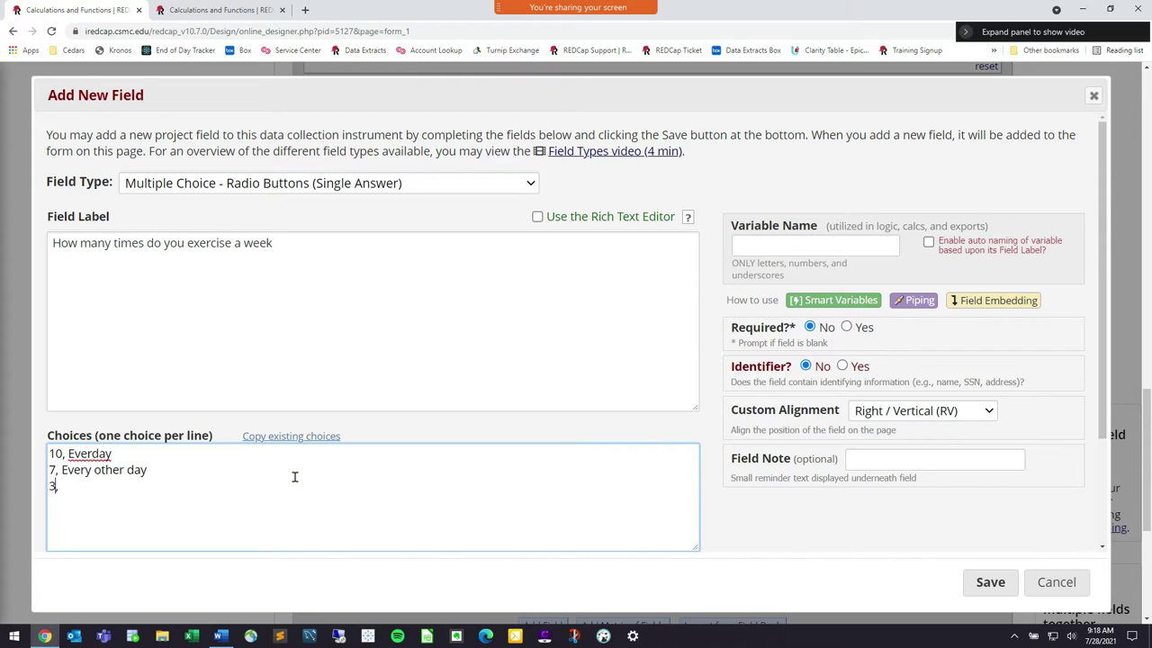
Complete the exercise choices with "3, Once or twice a week" and "1, Never".
{"action": "type", "text": " Once"}
{"action": "key", "text": "BackSpace"}
{"action": "key", "text": "BackSpace"}
{"action": "type", "text": "ce or twice a week"}
{"action": "key", "text": "Return"}
{"action": "type", "text": "2"}
{"action": "key", "text": "BackSpace"}
{"action": "type", "text": "1, Never"}
Set the exercise question's variable name to exercise and save the field.
{"action": "left_click", "coordinate": [844, 243]}
{"action": "type", "text": "exerci"}
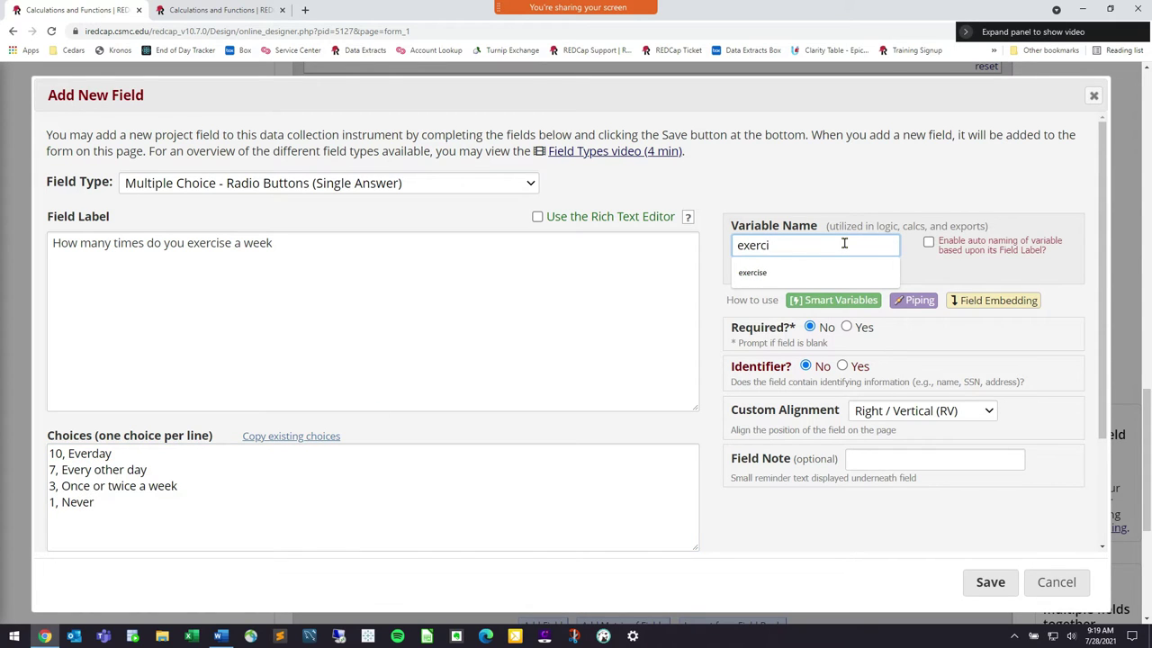
{"action": "type", "text": "se"}
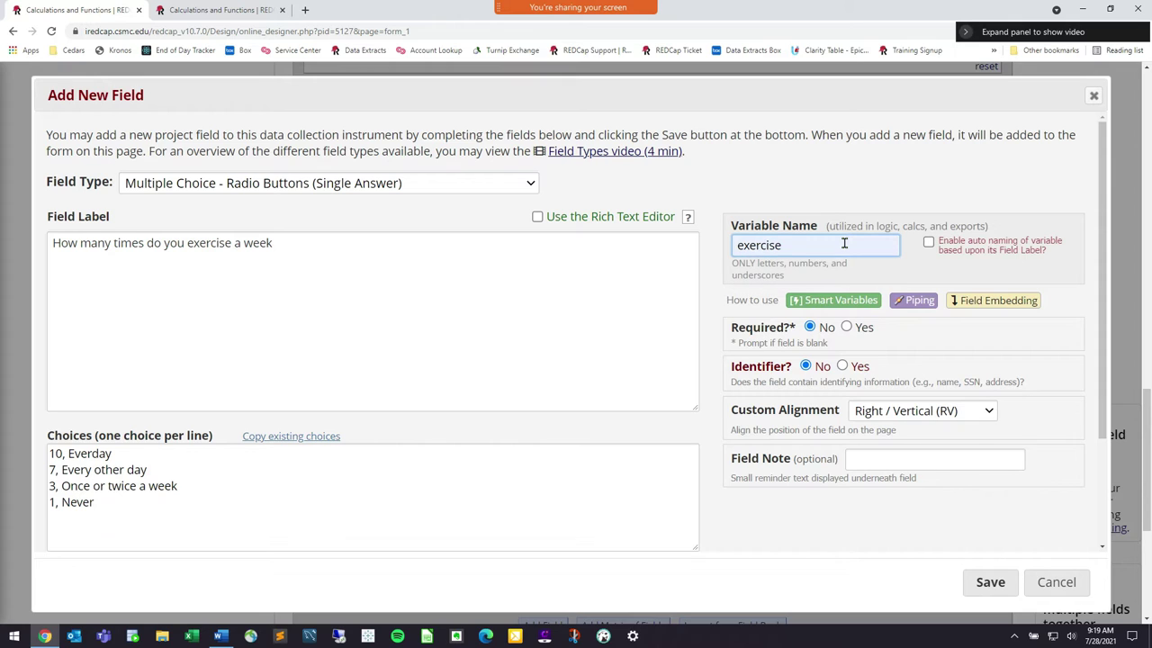
{"action": "double_click", "coordinate": [839, 244]}
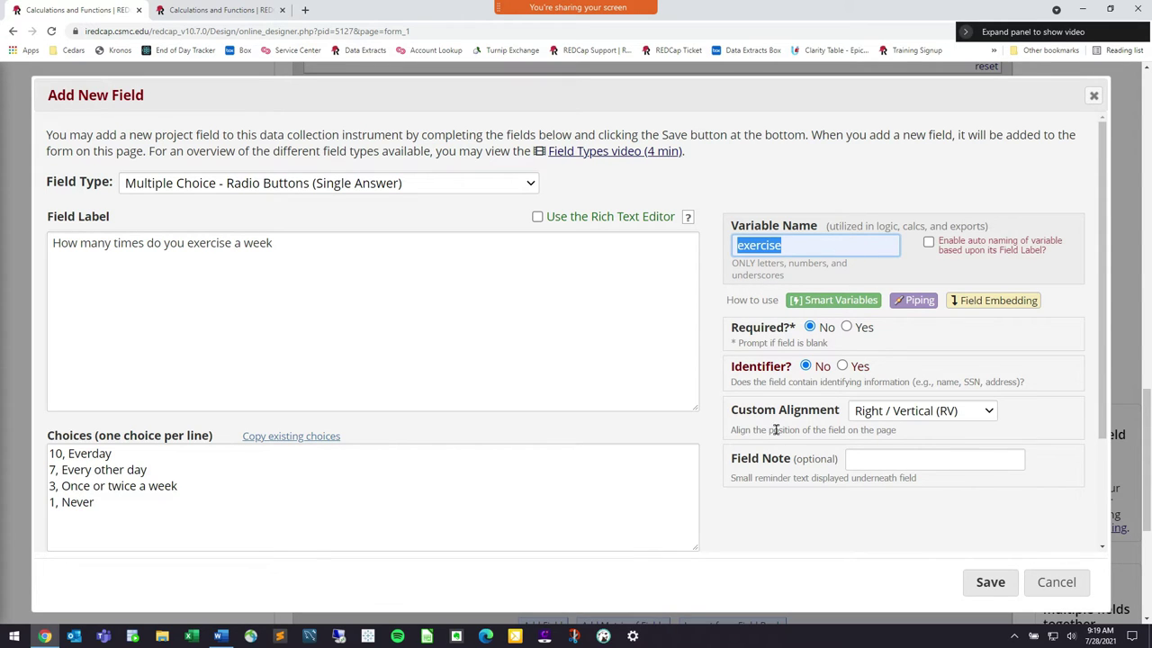
{"action": "left_click_drag", "start_coordinate": [154, 527], "coordinate": [251, 289]}
{"action": "left_click", "coordinate": [251, 289]}
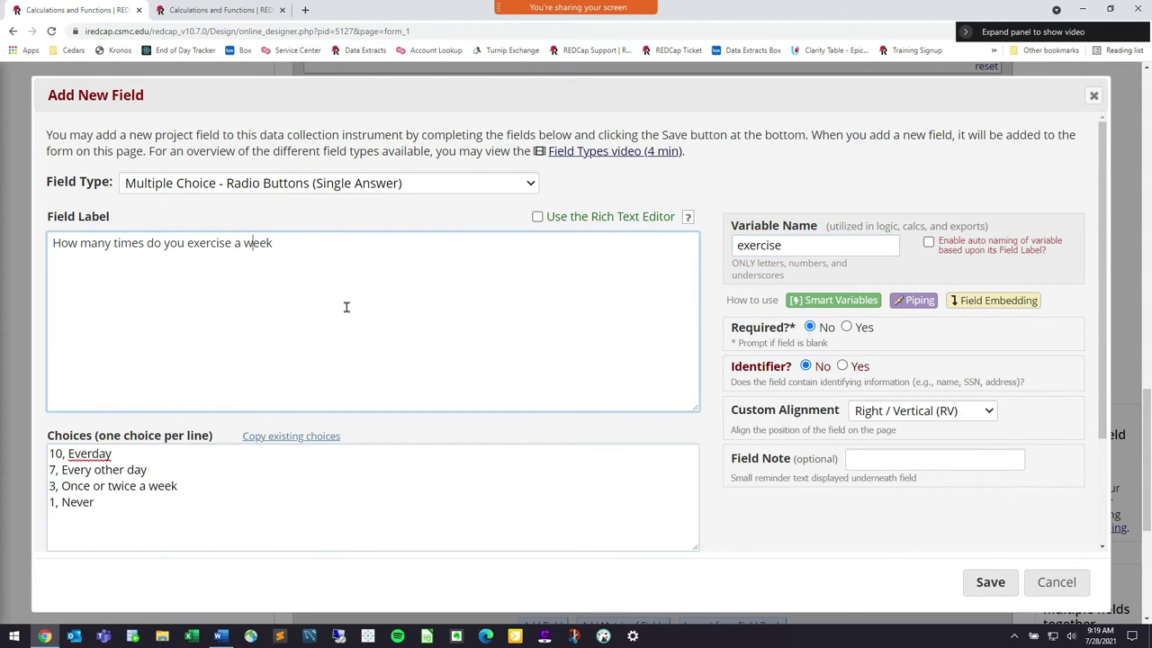
{"action": "left_click", "coordinate": [51, 453]}
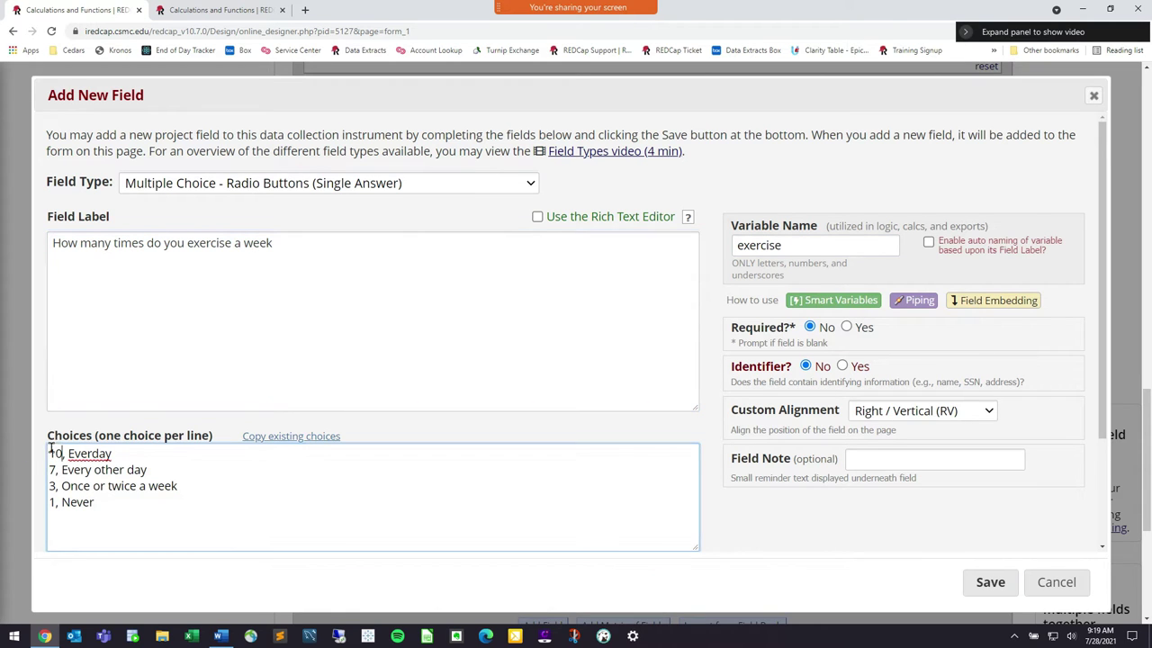
{"action": "left_click", "coordinate": [983, 583]}
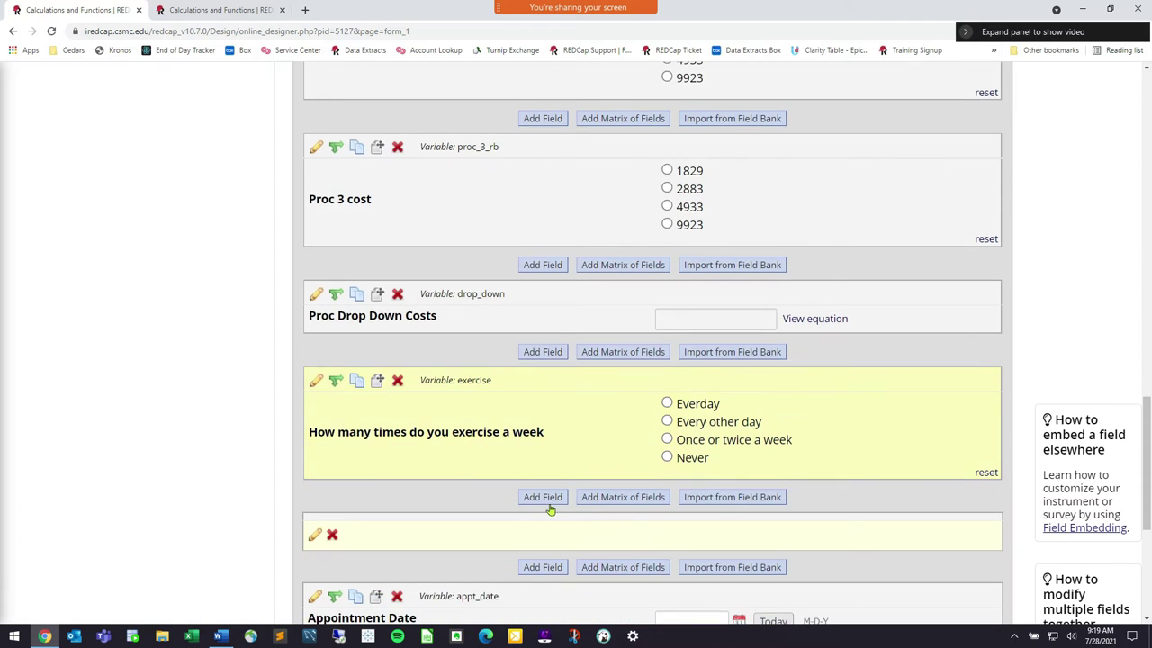
Add a radio-button field below the exercise question, labelled "How many hours of sleep do you get a night?".
{"action": "left_click", "coordinate": [545, 497]}
{"action": "left_click", "coordinate": [262, 241]}
{"action": "type", "text": "How many hours of sleep do you get a nigh"}
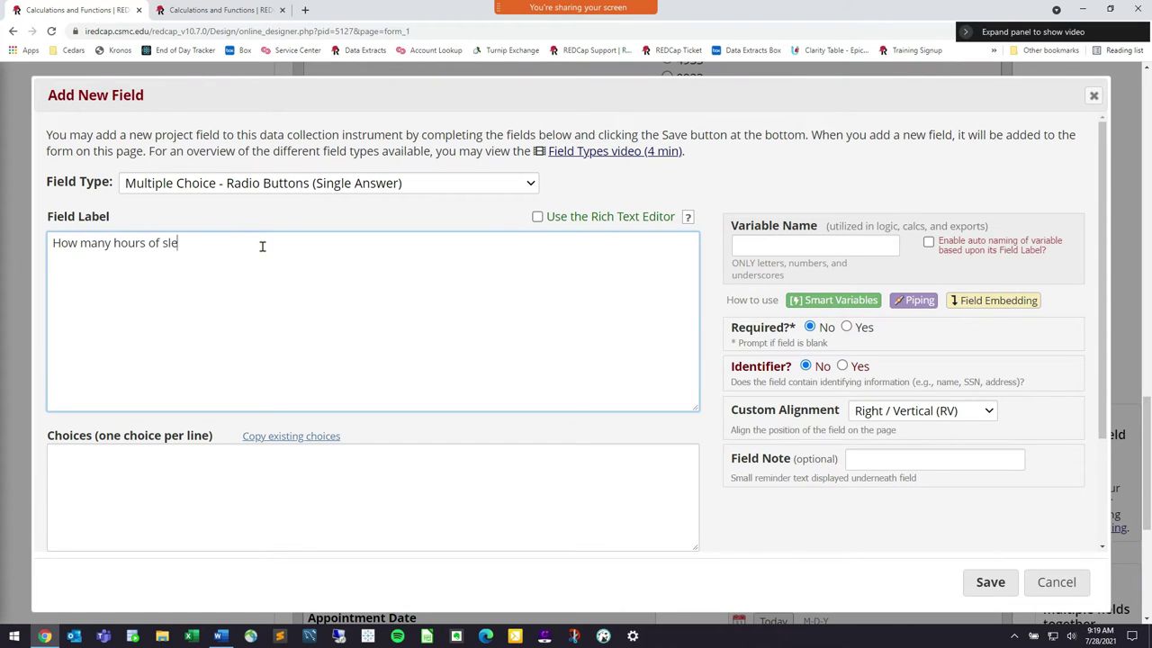
{"action": "key", "text": "BackSpace"}
{"action": "key", "text": "BackSpace"}
{"action": "key", "text": "BackSpace"}
{"action": "type", "text": "ight"}
Enter the sleep choices "8, 8 hours", "5, 6-8 hours" and "3, <6 hours", one per line.
{"action": "left_click", "coordinate": [253, 540]}
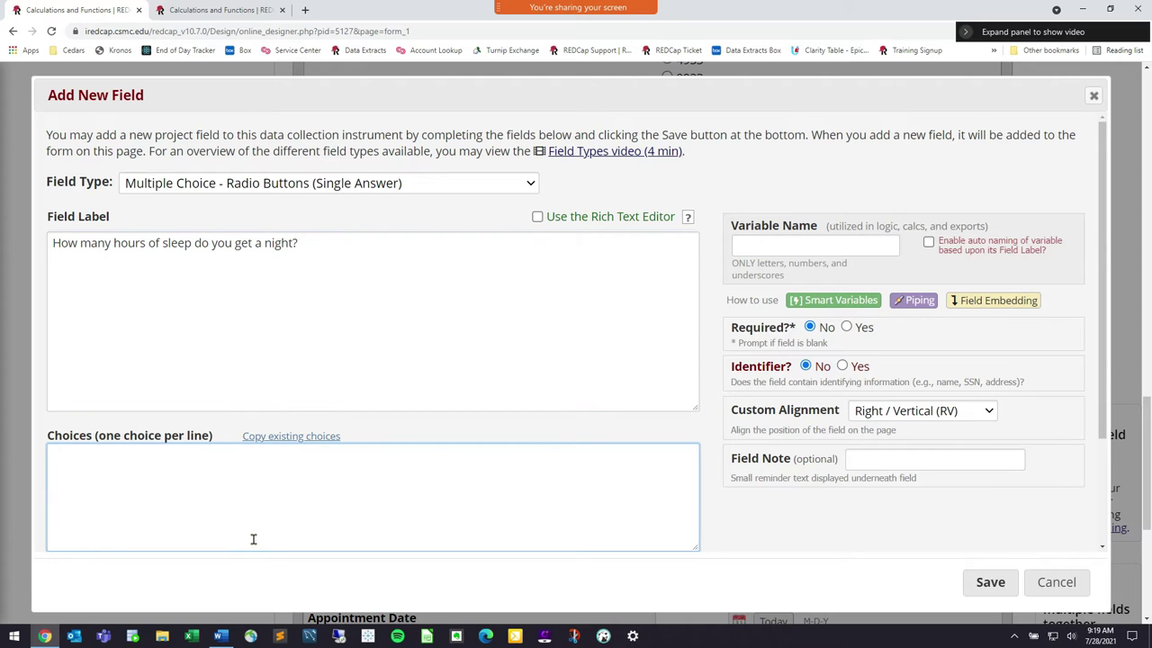
{"action": "type", "text": "8, 8 hours"}
{"action": "key", "text": "Return"}
{"action": "type", "text": "5 6-8 hours"}
{"action": "key", "text": "Return"}
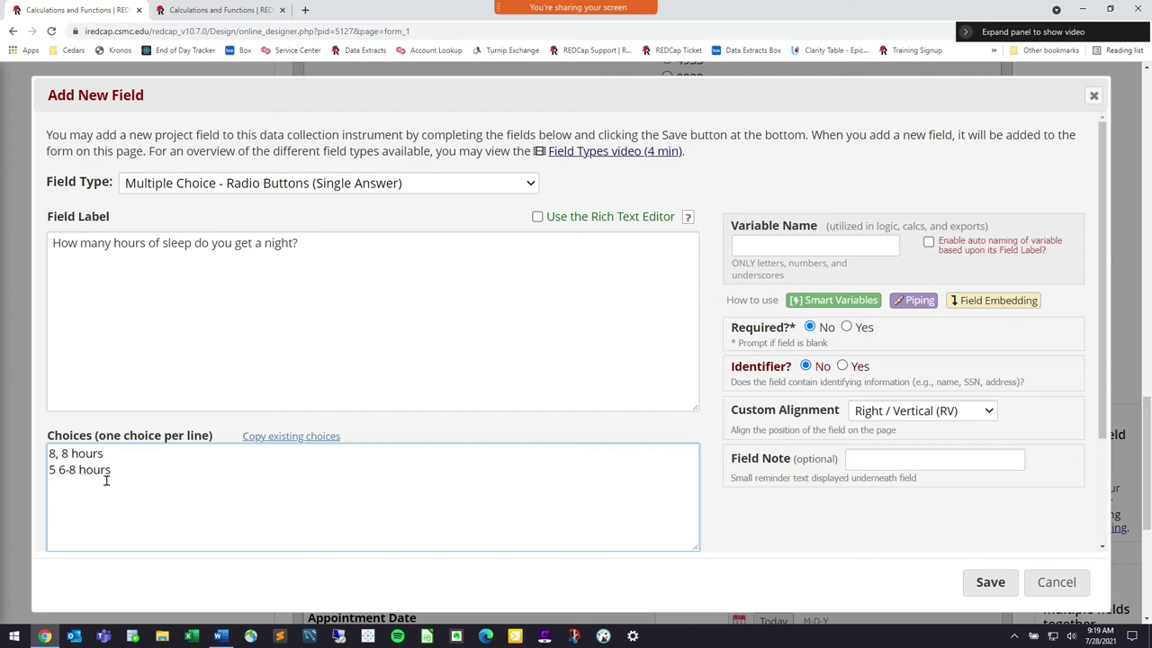
{"action": "left_click", "coordinate": [54, 469]}
{"action": "type", "text": ", 6-8 hours 3, <6 hours"}
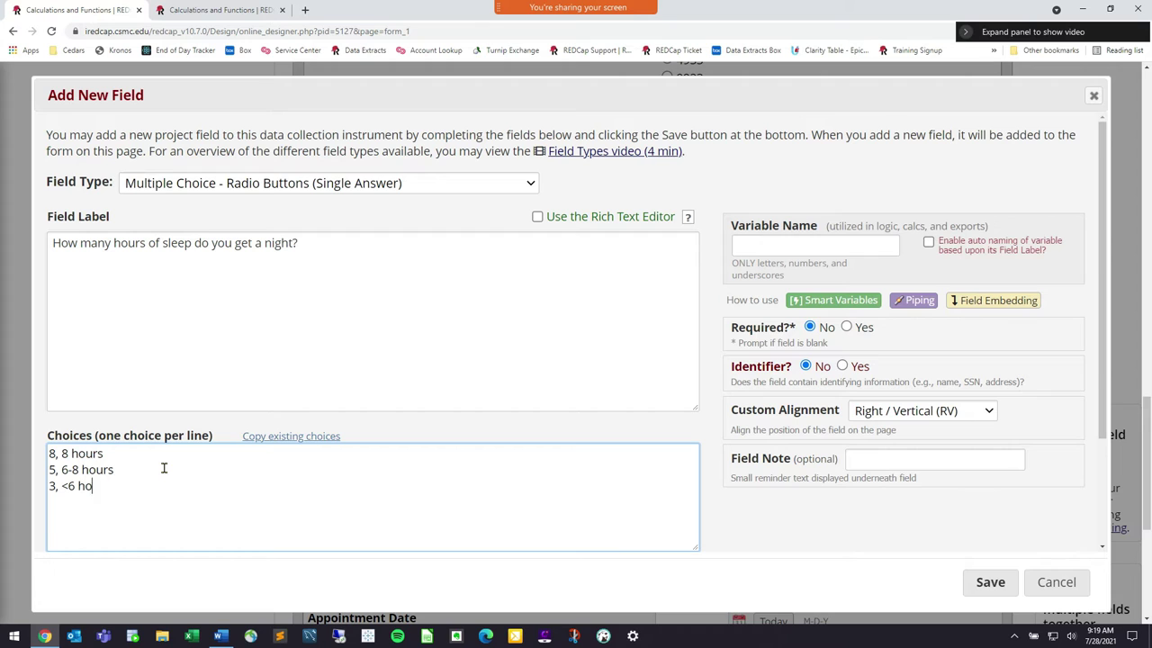
Set the sleep question's variable name to sleep and save the field.
{"action": "left_click", "coordinate": [816, 250]}
{"action": "type", "text": "sleep"}
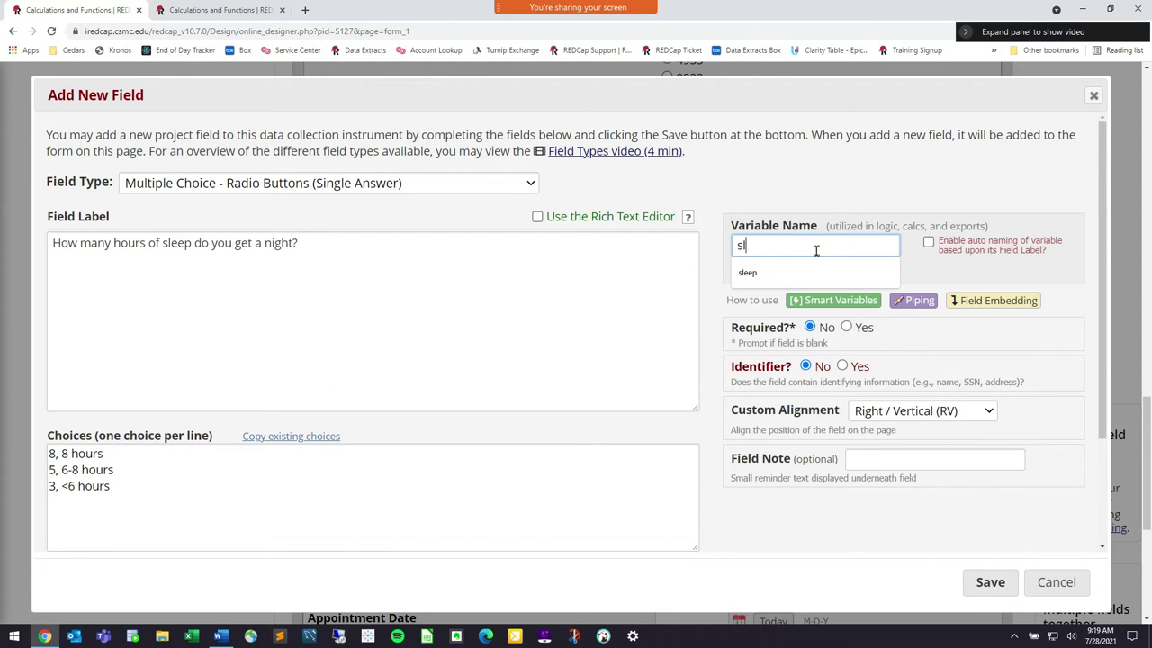
{"action": "left_click", "coordinate": [473, 309]}
{"action": "left_click", "coordinate": [979, 582]}
Start a calculated field labelled "Health Score" below the sleep question.
{"action": "scroll", "coordinate": [594, 458], "scroll_direction": "down", "scroll_amount": 2}
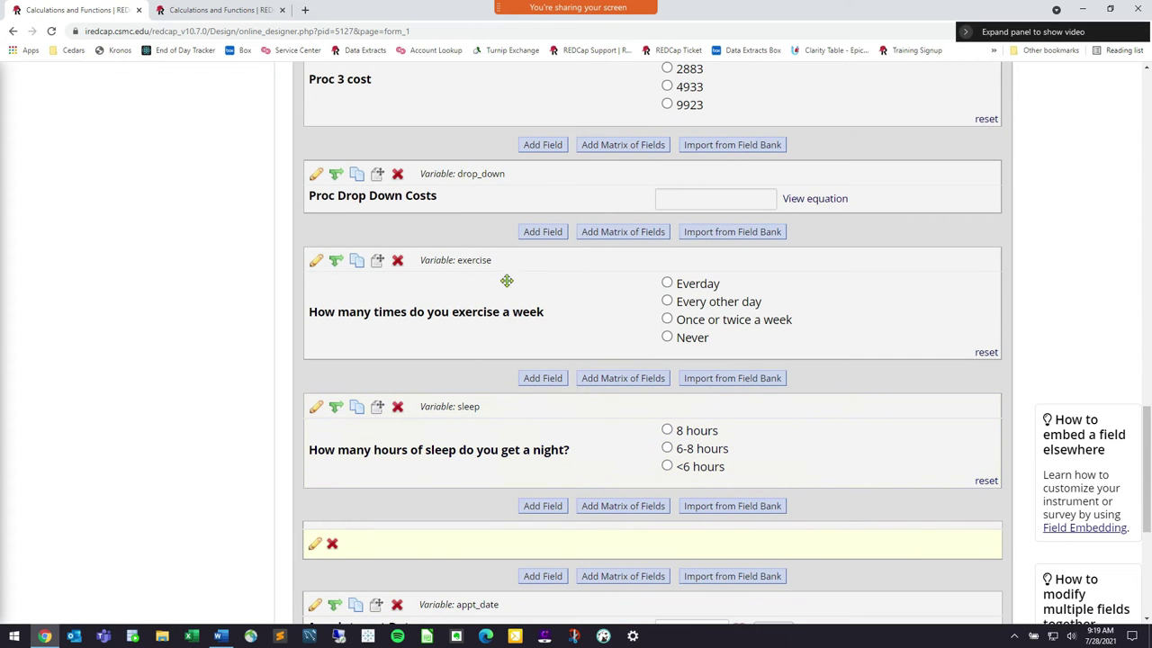
{"action": "left_click", "coordinate": [543, 507]}
{"action": "left_click", "coordinate": [266, 187]}
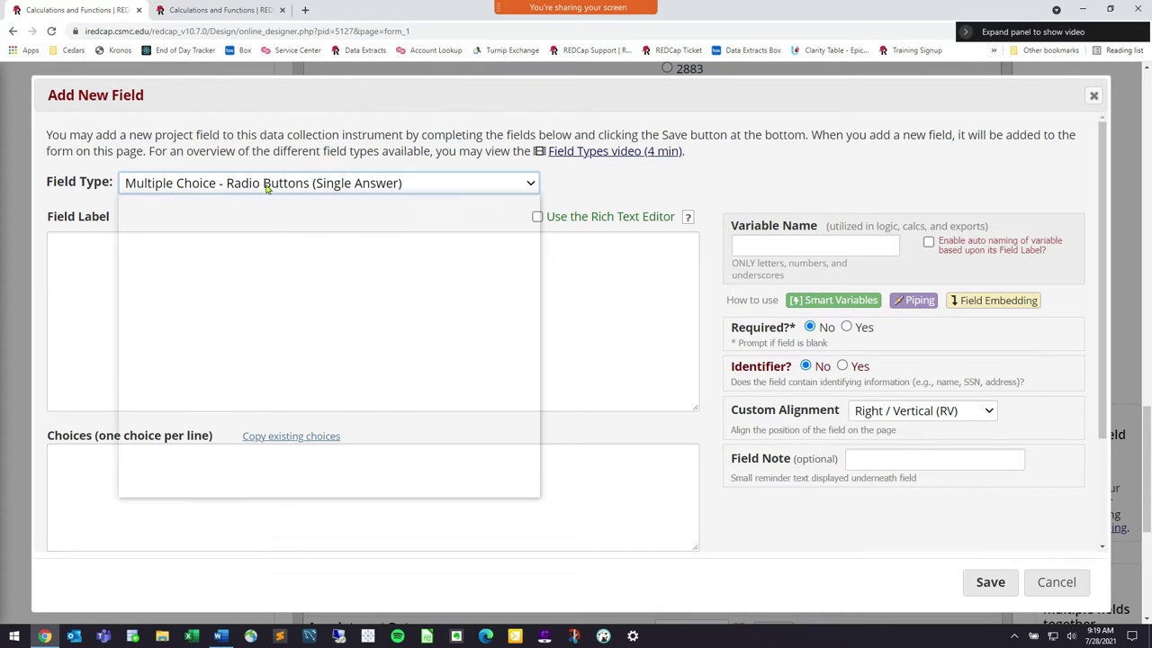
{"action": "left_click", "coordinate": [265, 270]}
{"action": "left_click", "coordinate": [182, 322]}
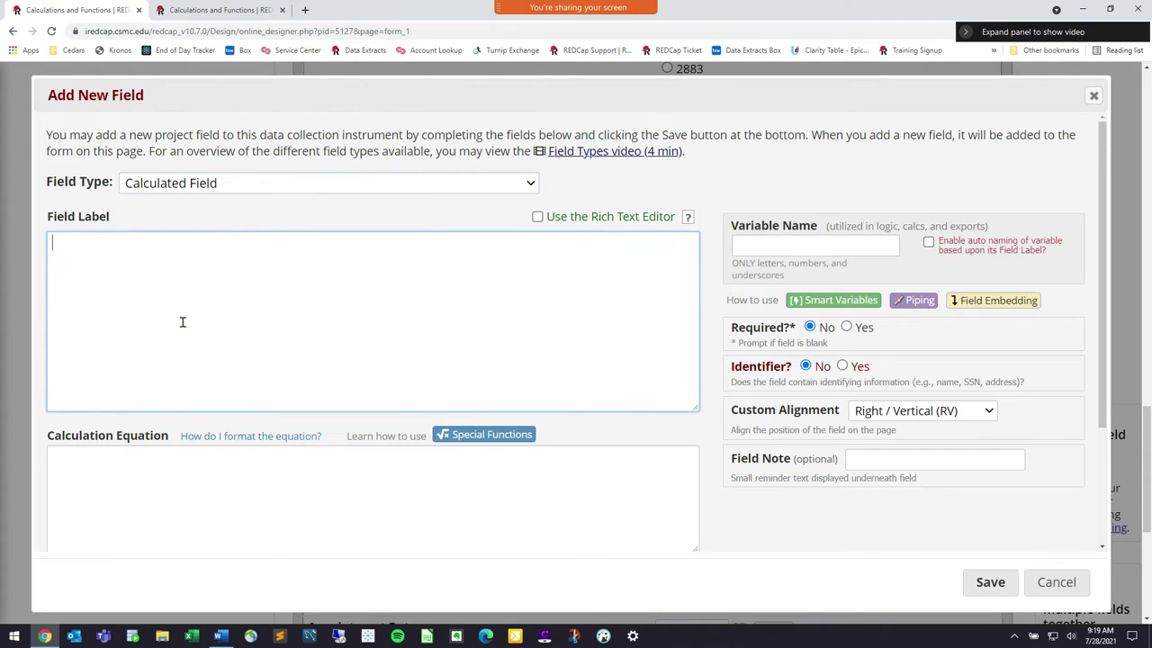
{"action": "type", "text": "Health Score"}
Enter [exercise] + [sleep] as the Health Score field's calculation equation.
{"action": "left_click", "coordinate": [244, 496]}
{"action": "type", "text": "["}
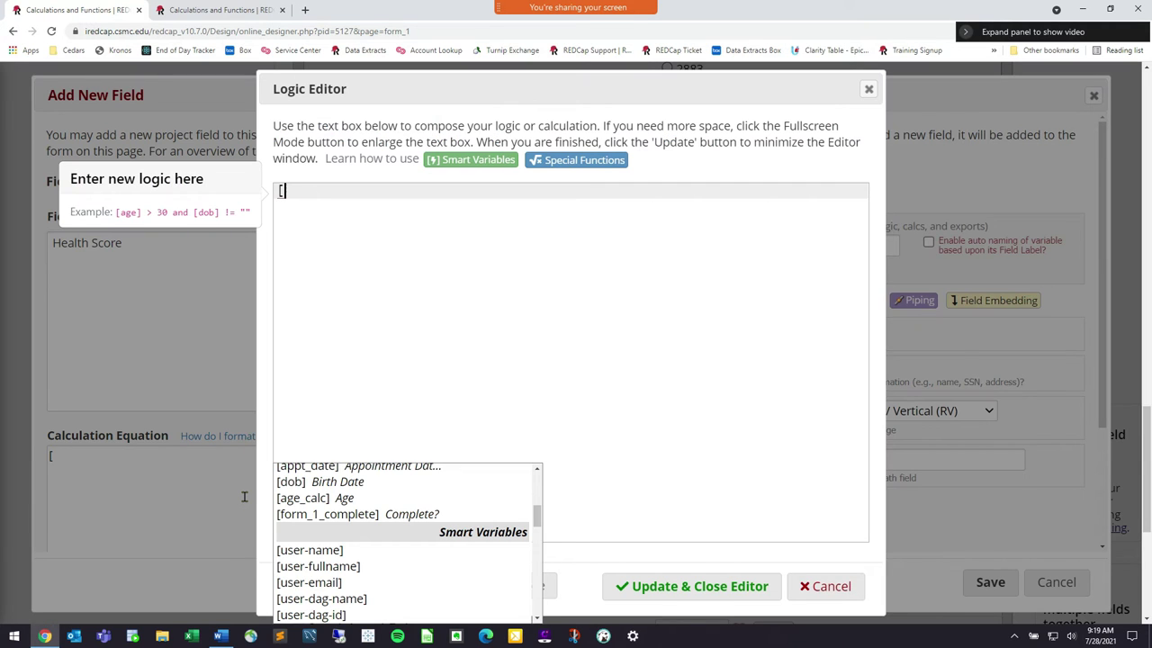
{"action": "type", "text": "exe"}
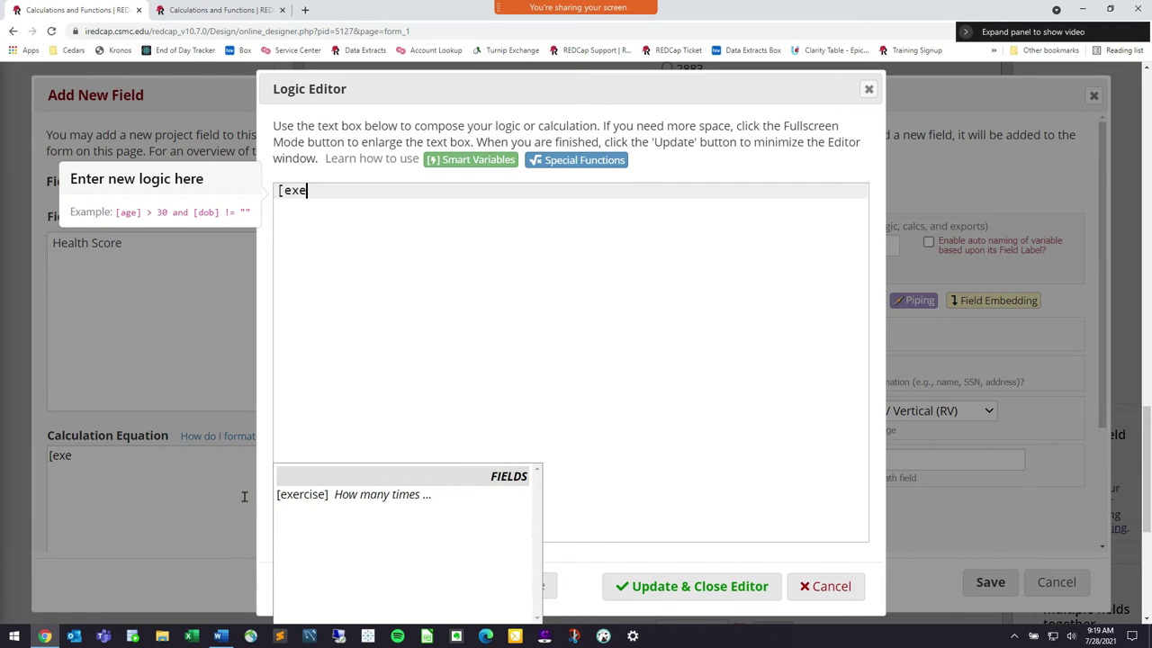
{"action": "left_click", "coordinate": [350, 496]}
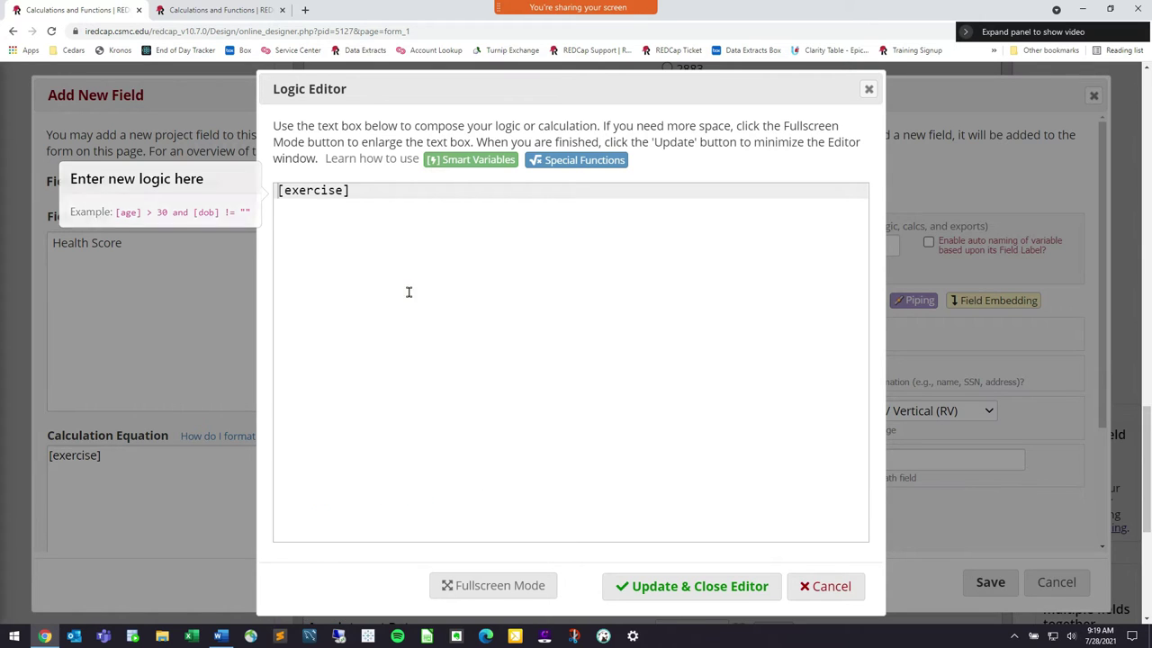
{"action": "type", "text": "+ [sleep"}
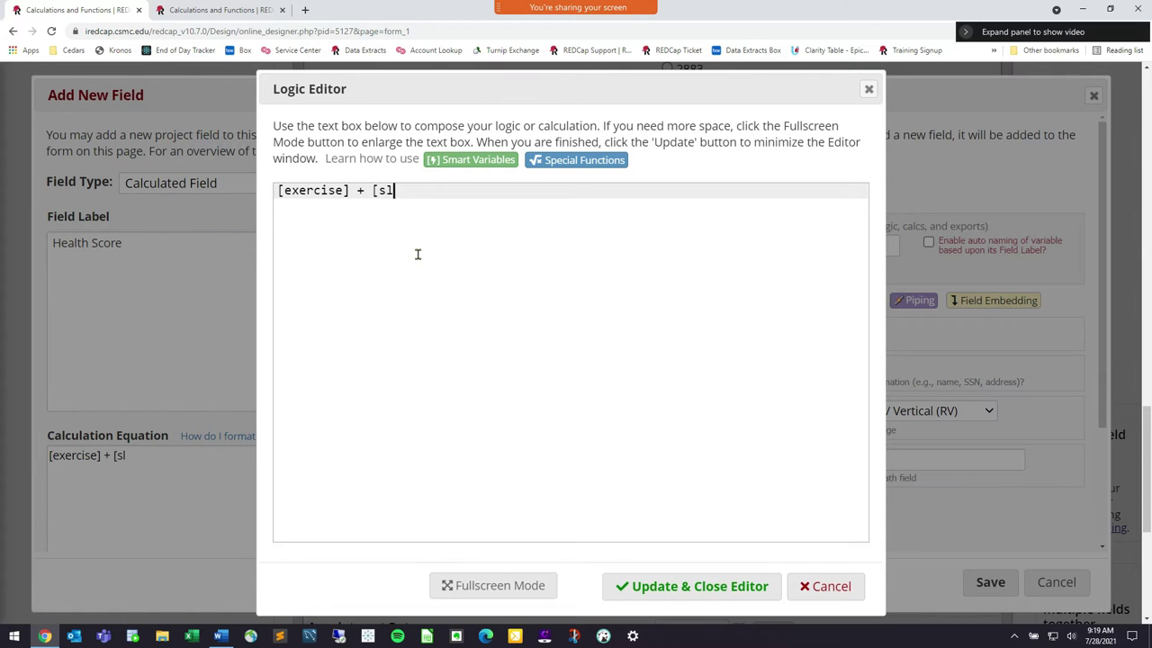
{"action": "left_click", "coordinate": [325, 496]}
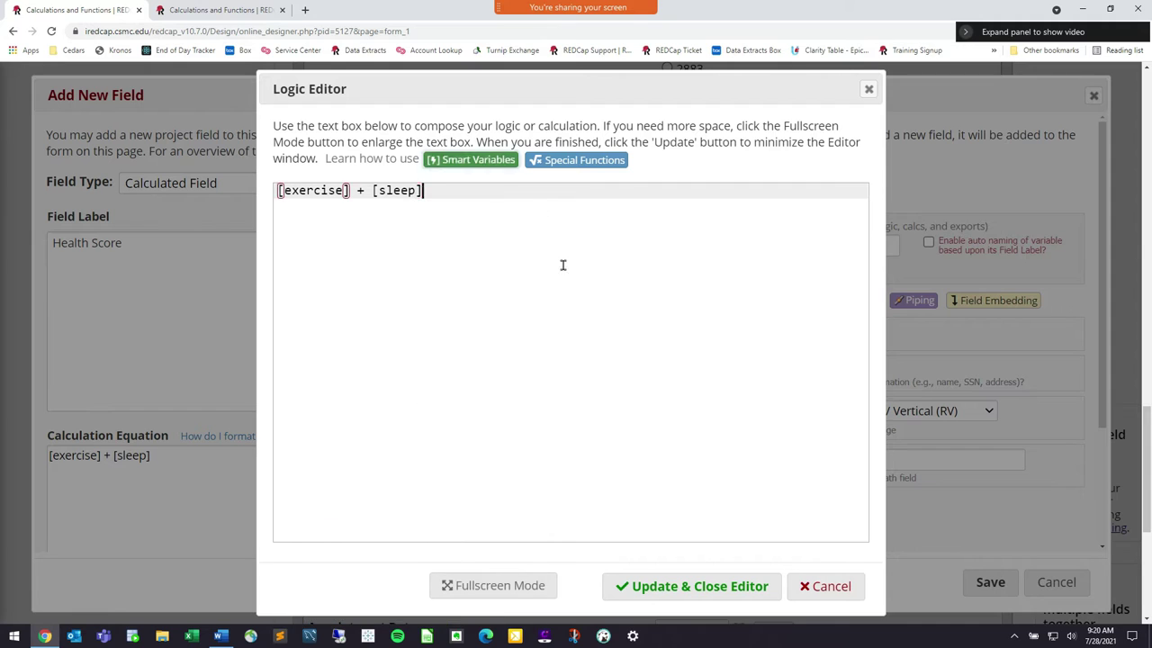
{"action": "left_click", "coordinate": [663, 599]}
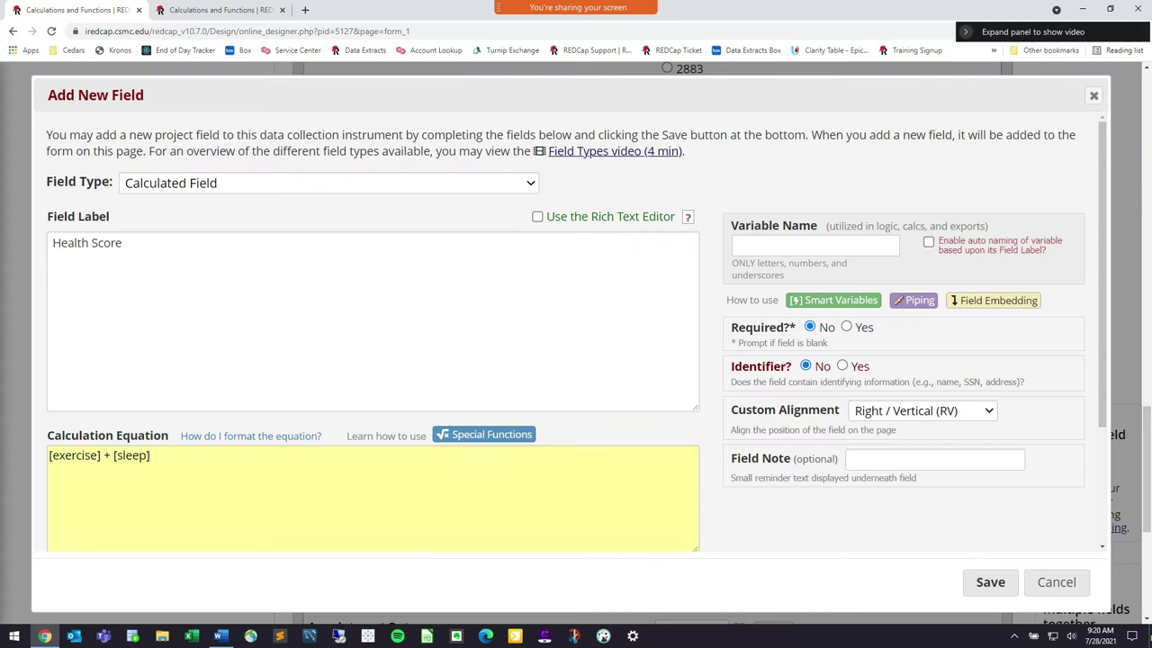
Set the Health Score field's variable name to health_score and save the field.
{"action": "left_click", "coordinate": [826, 245]}
{"action": "type", "text": "health_score"}
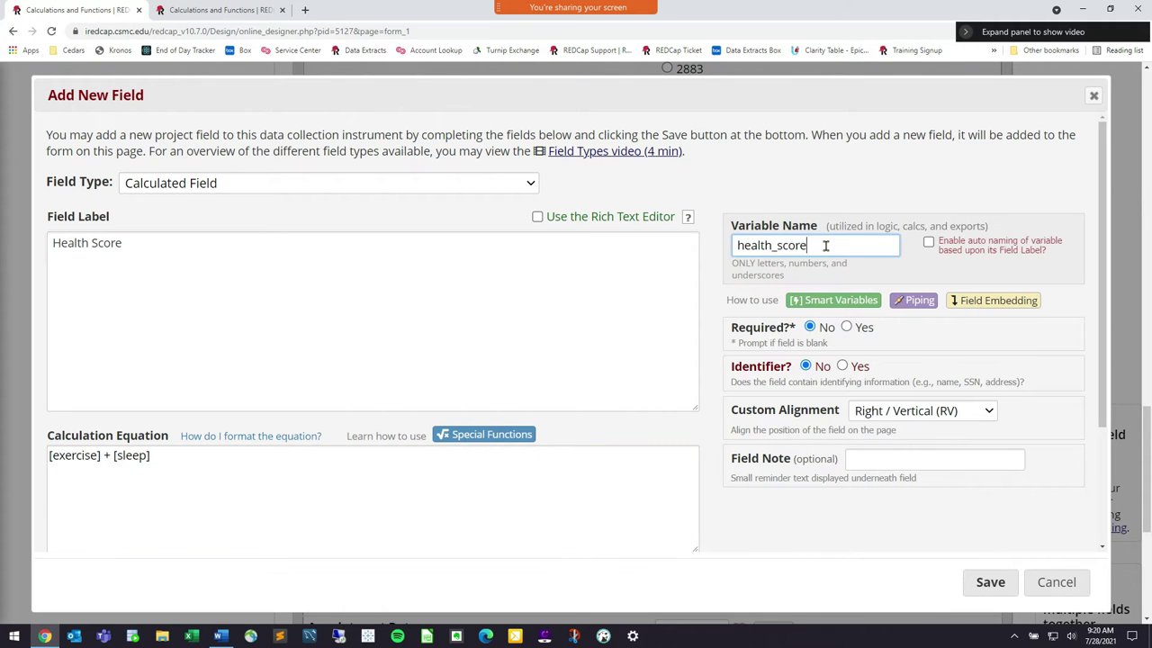
{"action": "left_click", "coordinate": [987, 583]}
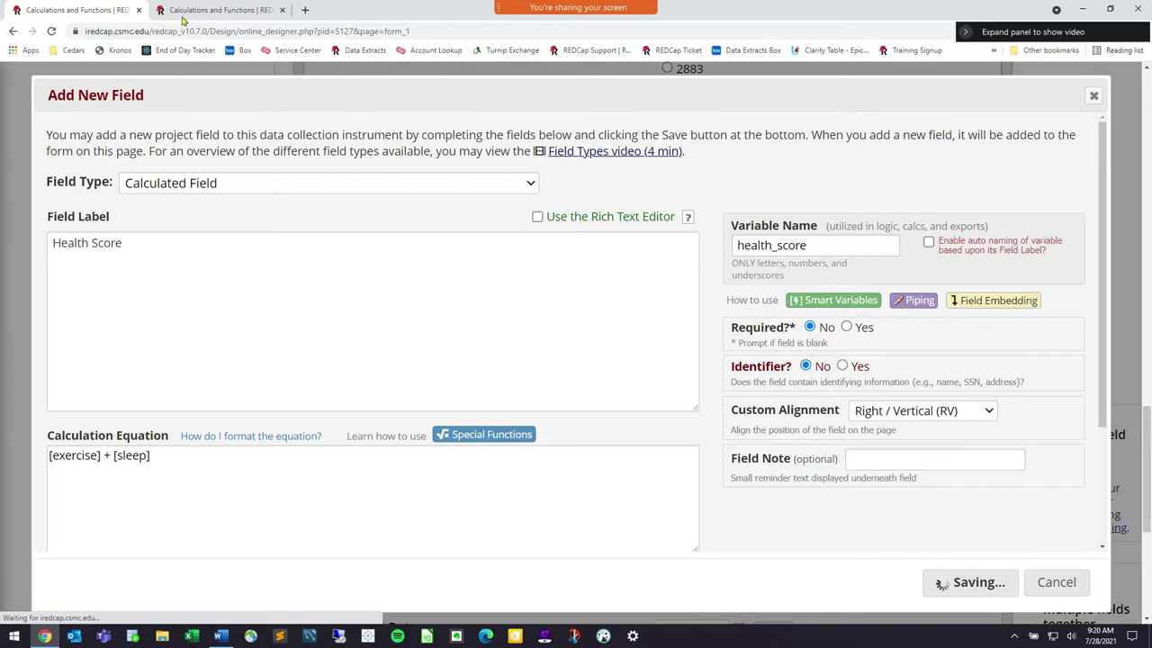
In the data-entry view, leave the open record without saving and start a new record.
{"action": "left_click", "coordinate": [225, 10]}
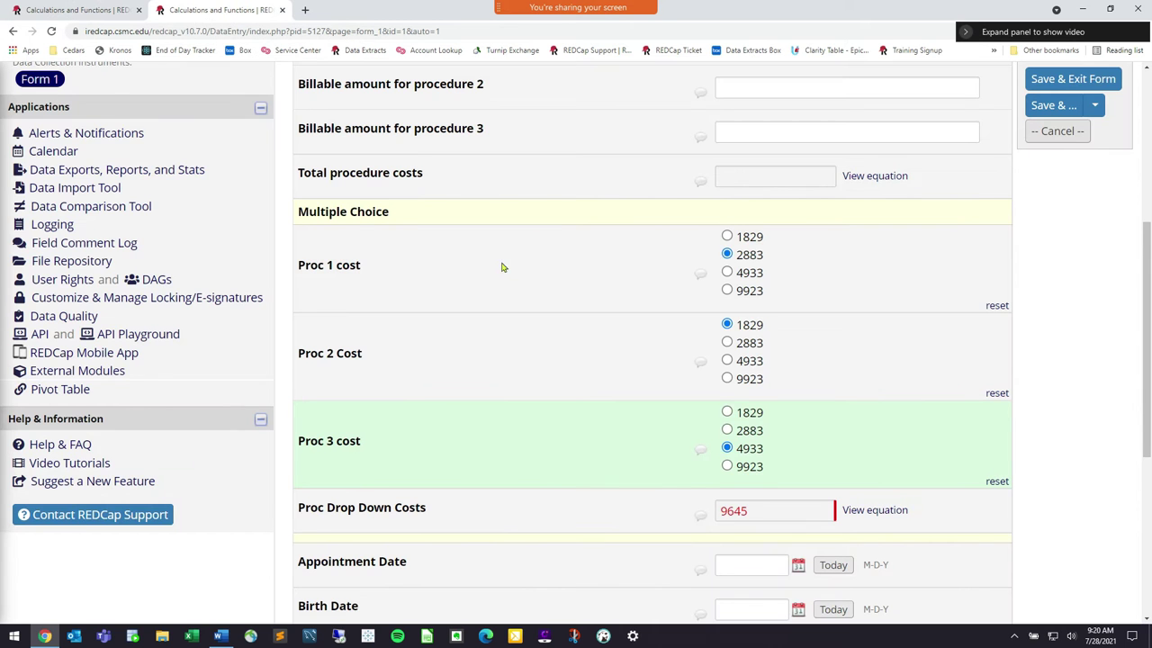
{"action": "scroll", "coordinate": [74, 217], "scroll_direction": "up", "scroll_amount": 3}
{"action": "left_click", "coordinate": [99, 302]}
{"action": "left_click", "coordinate": [617, 410]}
{"action": "left_click", "coordinate": [760, 385]}
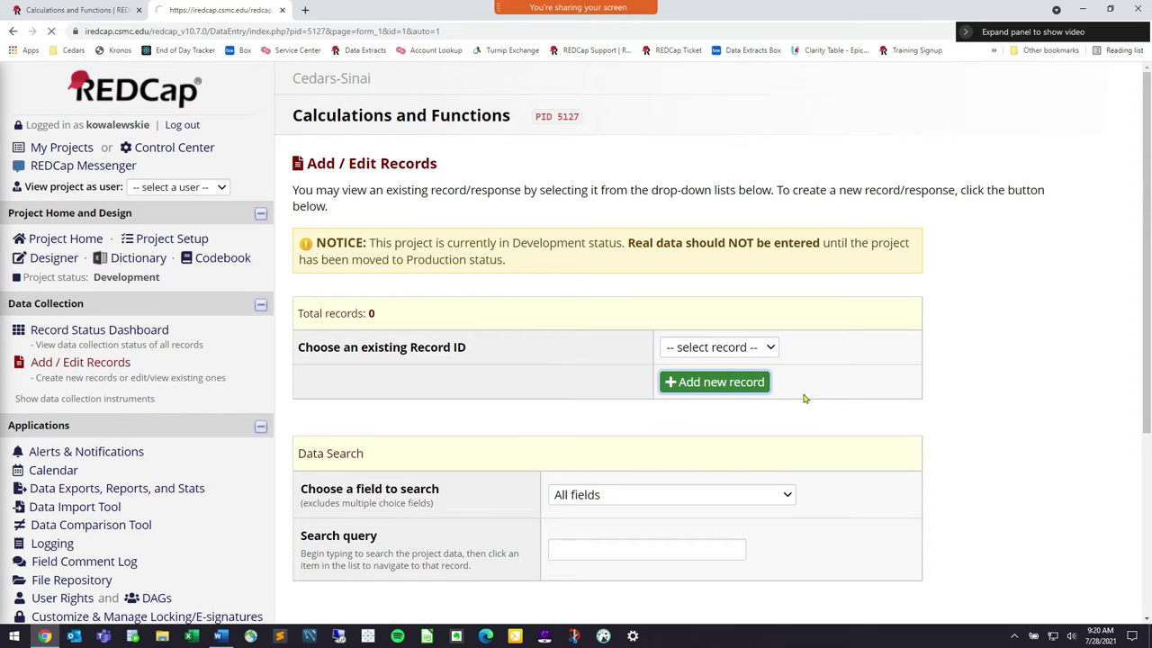
{"action": "scroll", "coordinate": [784, 409], "scroll_direction": "down", "scroll_amount": 7}
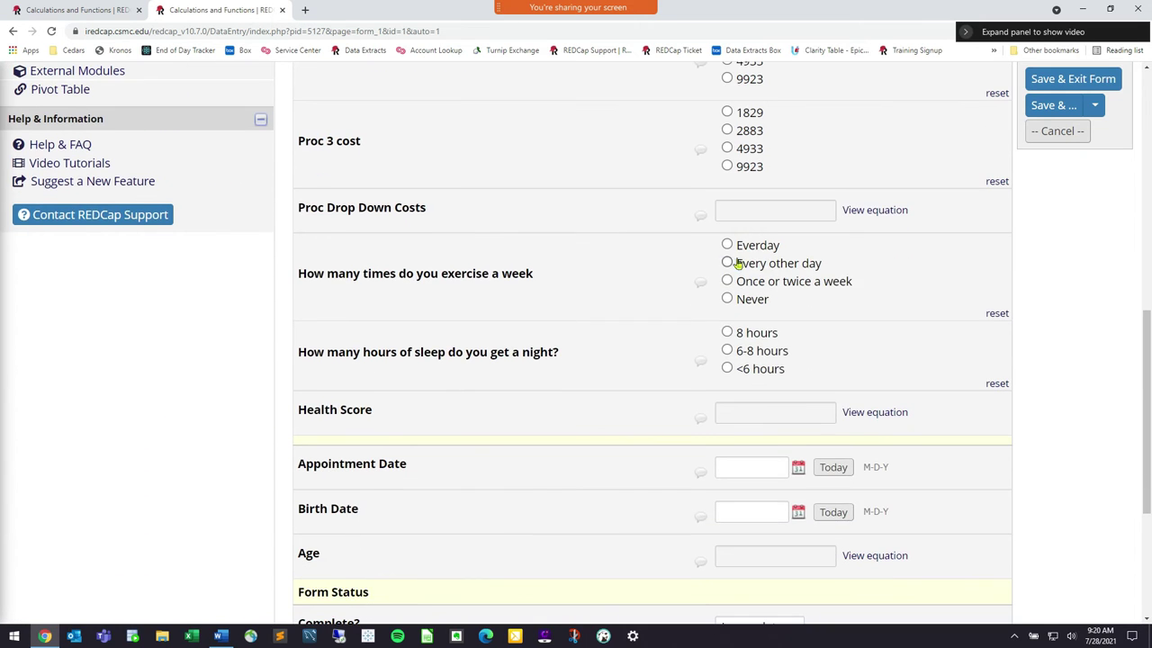
Test the Health Score by answering "Every other day" for exercise and "6-8 hours" for sleep.
{"action": "left_click", "coordinate": [746, 265]}
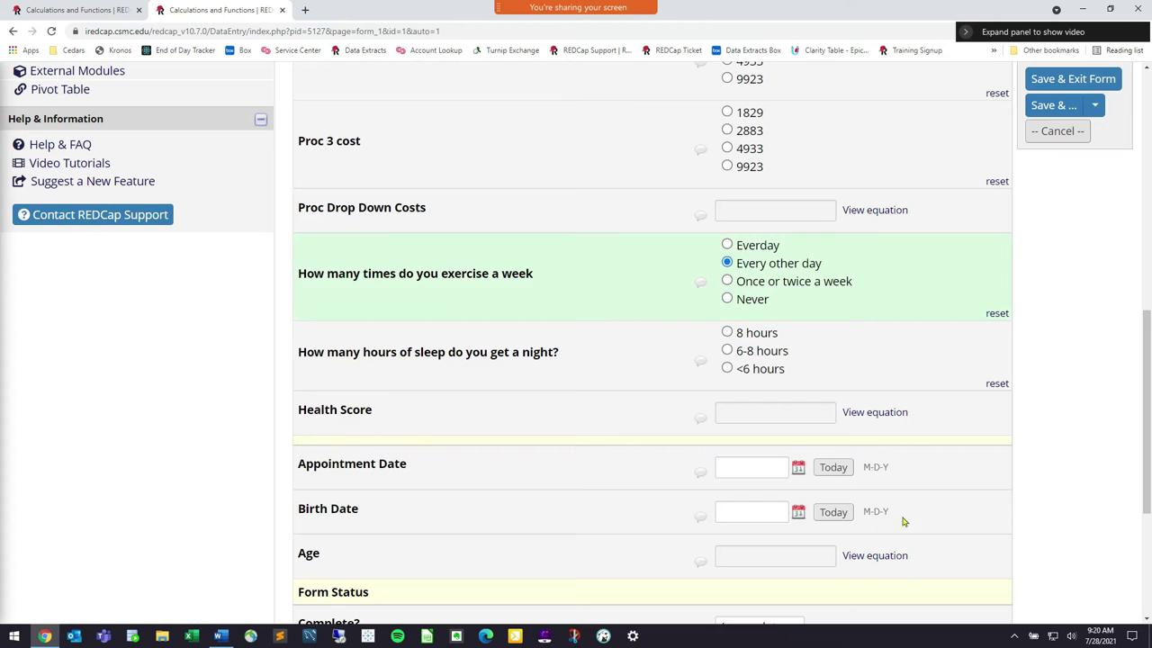
{"action": "left_click", "coordinate": [766, 354]}
{"action": "double_click", "coordinate": [725, 413]}
{"action": "left_click", "coordinate": [757, 415]}
Return to the form designer and read the newest participant question in the meeting chat.
{"action": "left_click", "coordinate": [56, 9]}
{"action": "scroll", "coordinate": [880, 437], "scroll_direction": "down", "scroll_amount": 2}
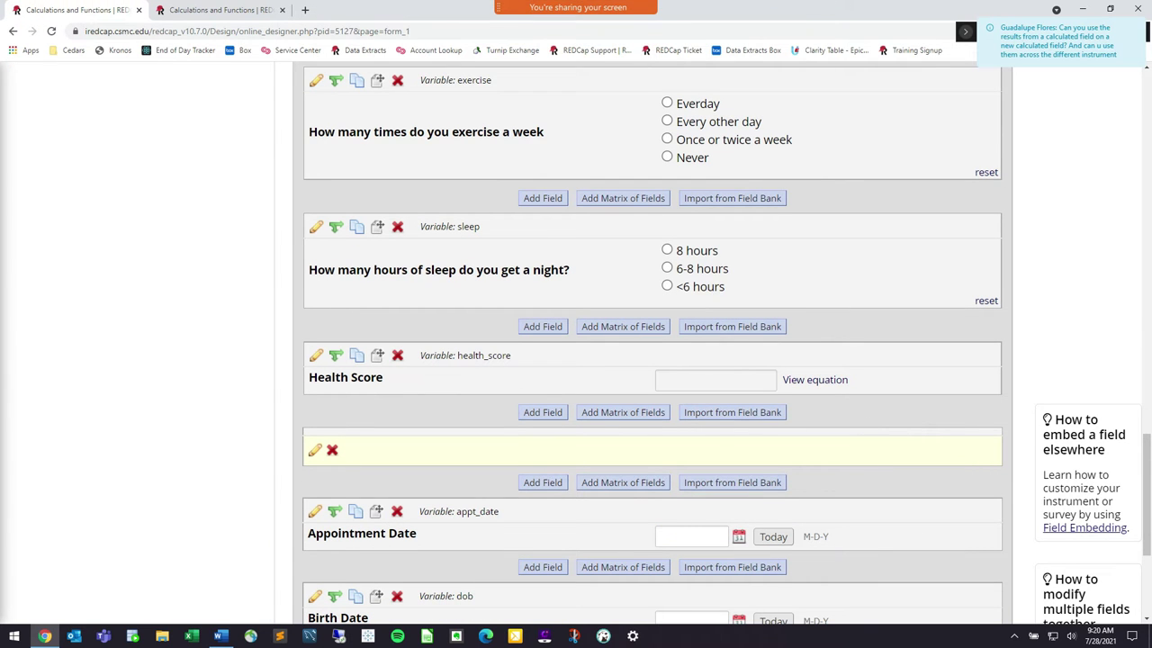
{"action": "mouse_move", "coordinate": [646, 21]}
{"action": "left_click", "coordinate": [714, 18]}
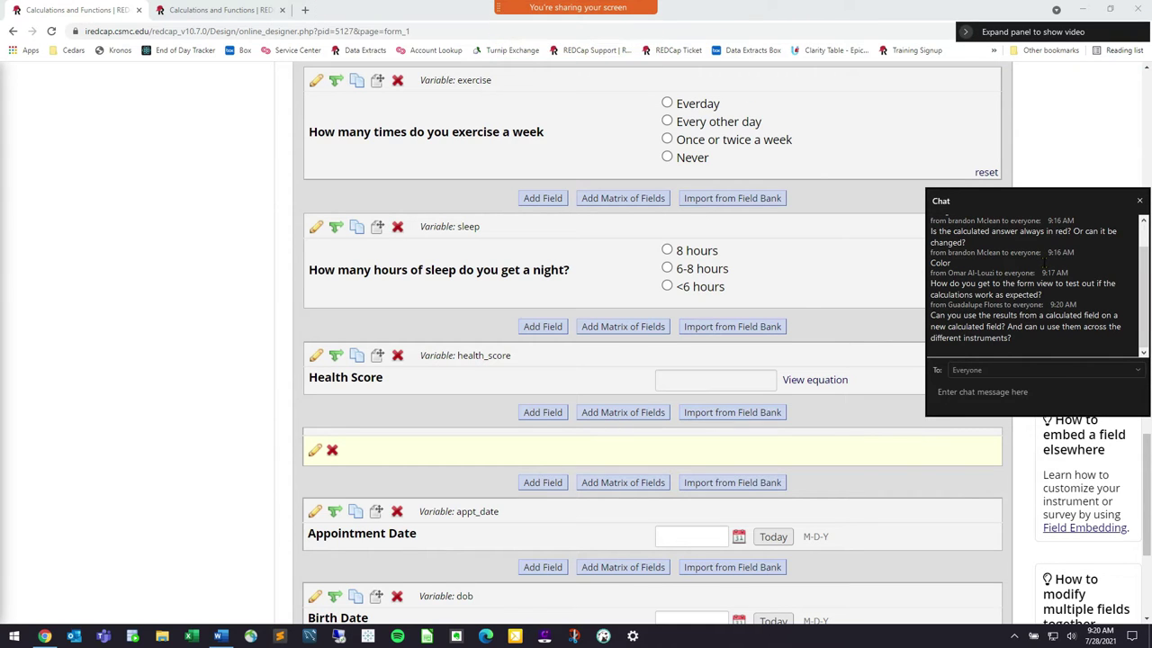
{"action": "left_click_drag", "start_coordinate": [956, 327], "coordinate": [1007, 327]}
{"action": "left_click", "coordinate": [1037, 327]}
{"action": "left_click", "coordinate": [1008, 327]}
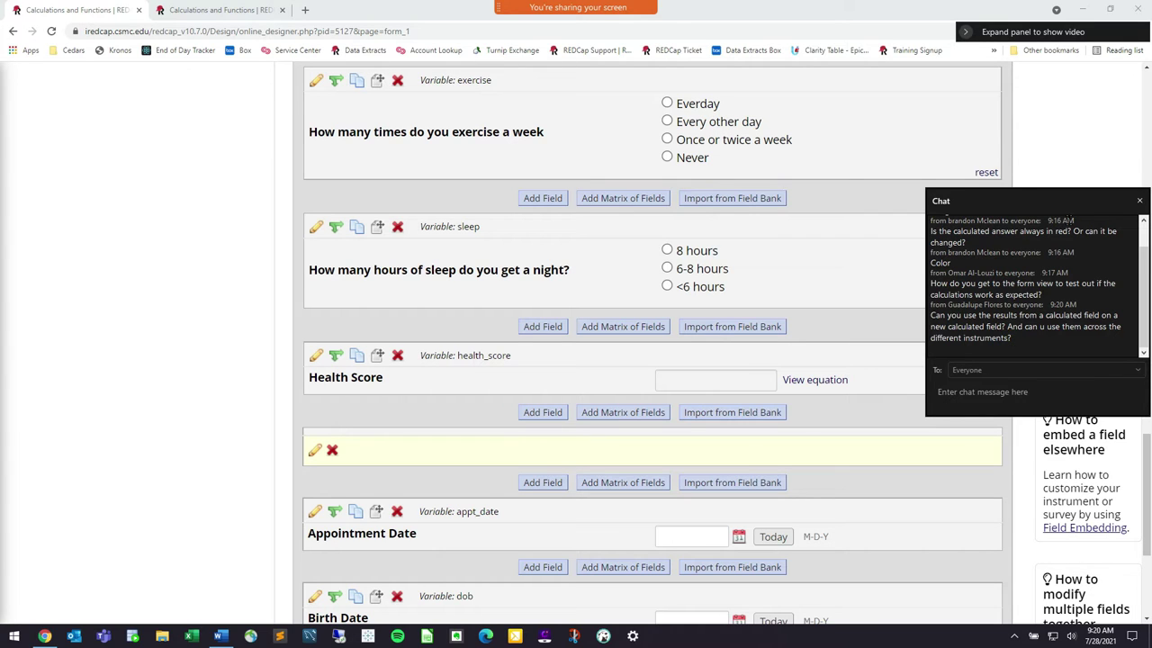
{"action": "left_click", "coordinate": [1139, 201]}
Review the procedure cost questions and their two calculated totals on the data-entry form.
{"action": "left_click", "coordinate": [218, 17]}
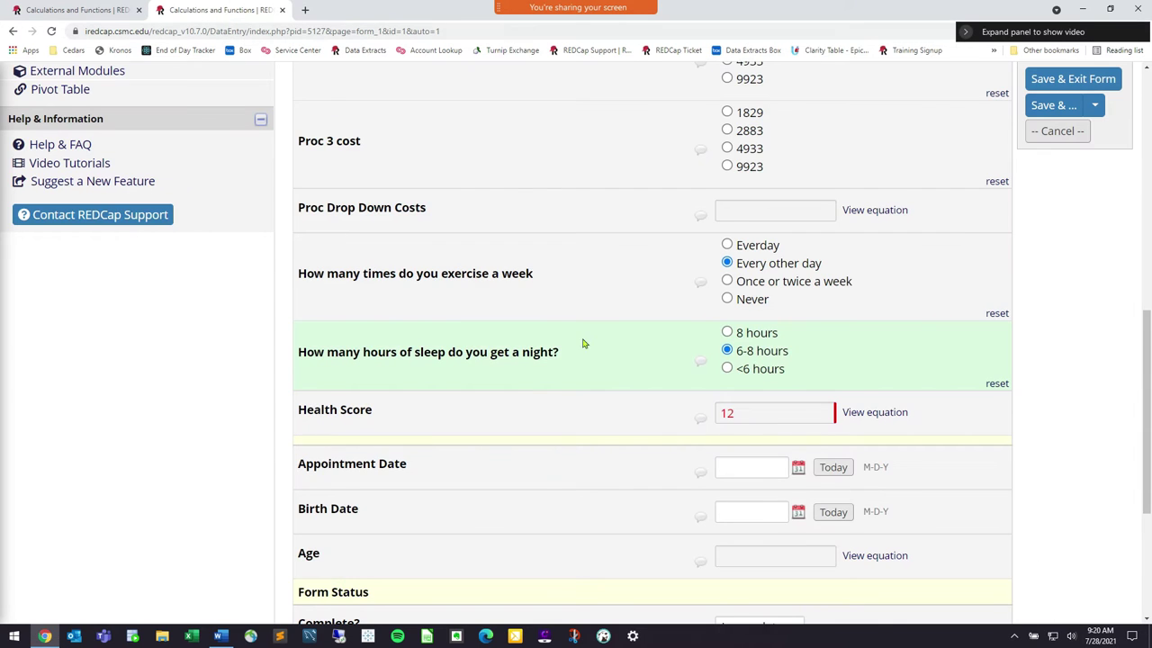
{"action": "scroll", "coordinate": [583, 344], "scroll_direction": "up", "scroll_amount": 5}
{"action": "scroll", "coordinate": [504, 303], "scroll_direction": "down", "scroll_amount": 1}
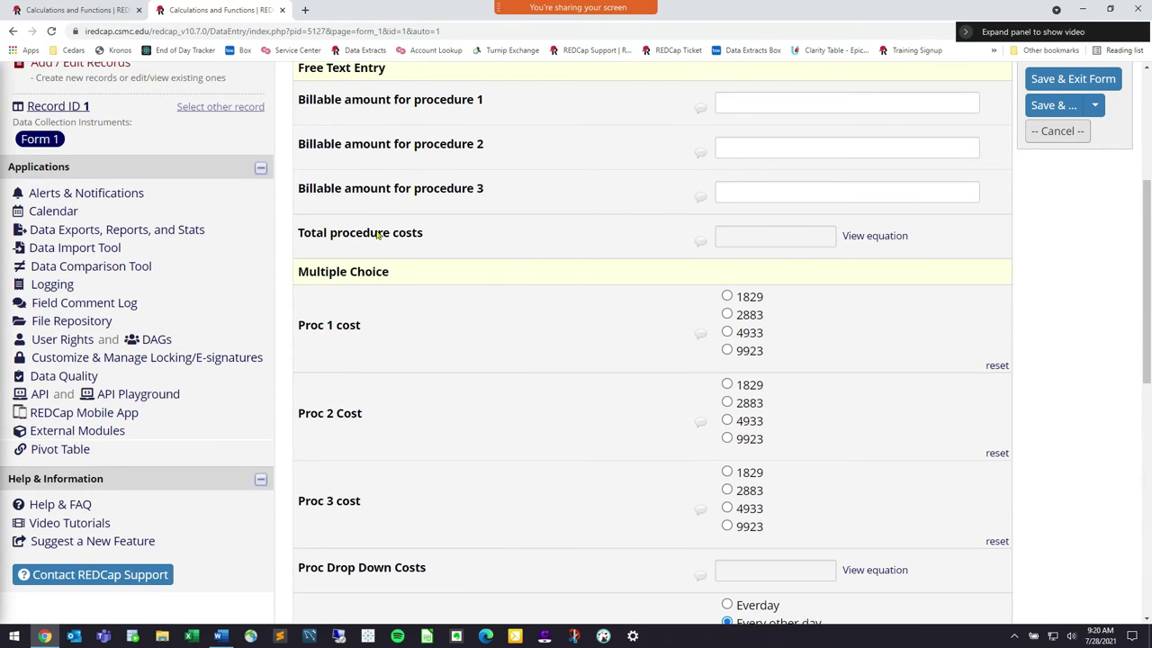
{"action": "scroll", "coordinate": [398, 229], "scroll_direction": "down", "scroll_amount": 1}
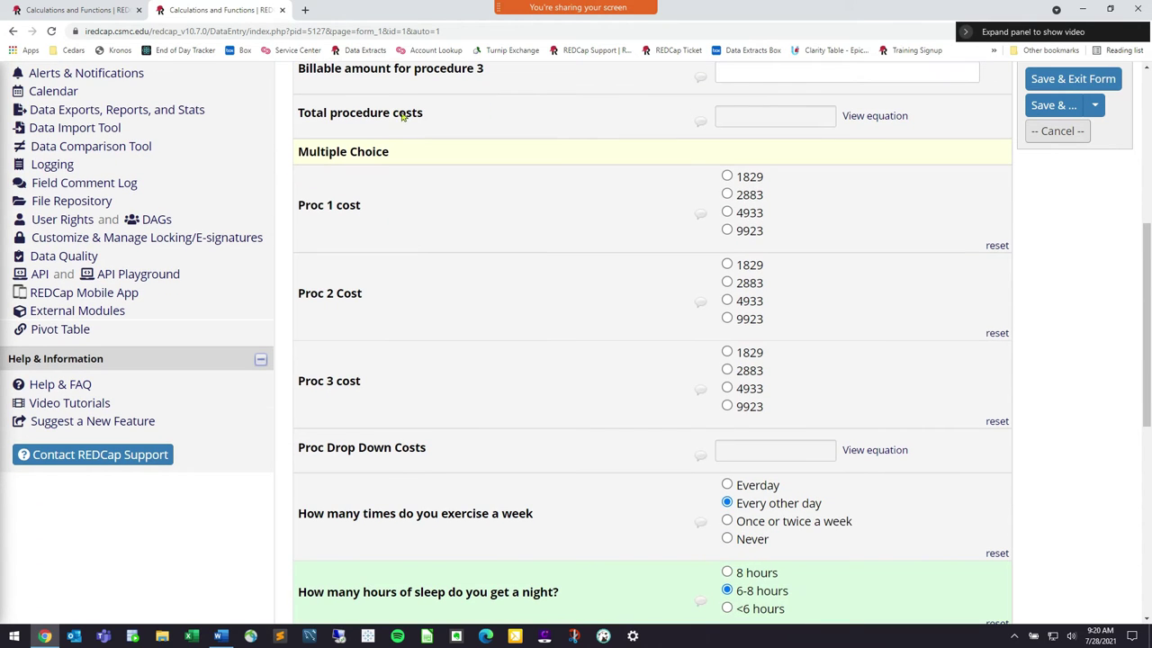
{"action": "scroll", "coordinate": [361, 180], "scroll_direction": "up", "scroll_amount": 2}
{"action": "scroll", "coordinate": [420, 421], "scroll_direction": "down", "scroll_amount": 3}
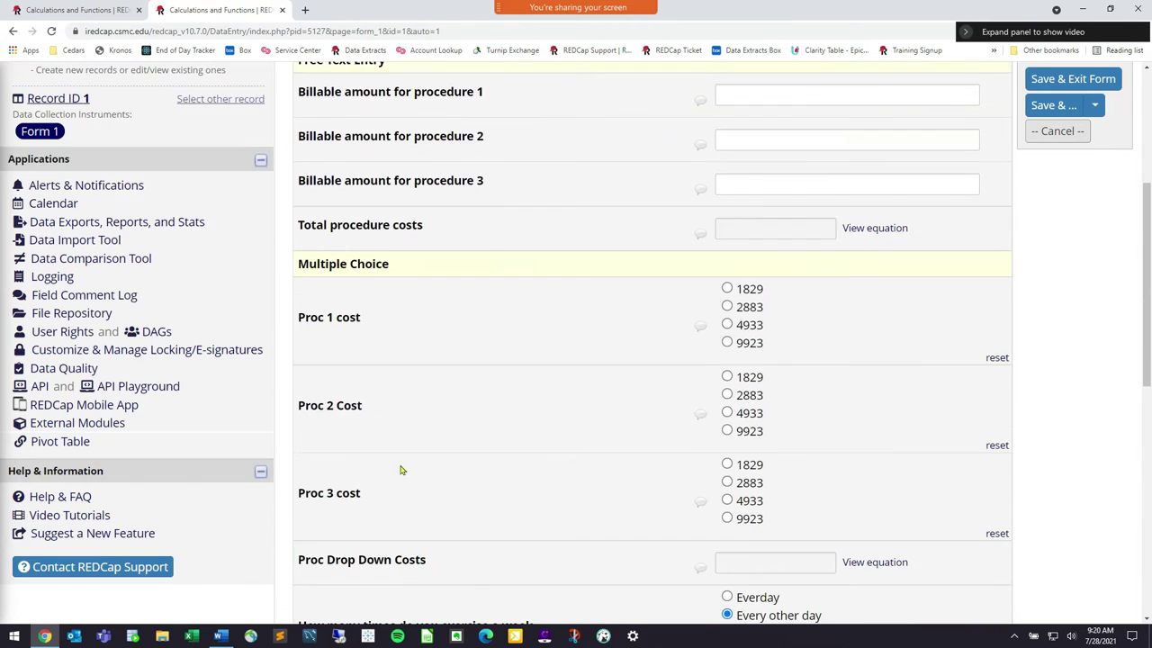
{"action": "left_click_drag", "start_coordinate": [426, 388], "coordinate": [389, 394]}
{"action": "left_click", "coordinate": [389, 396]}
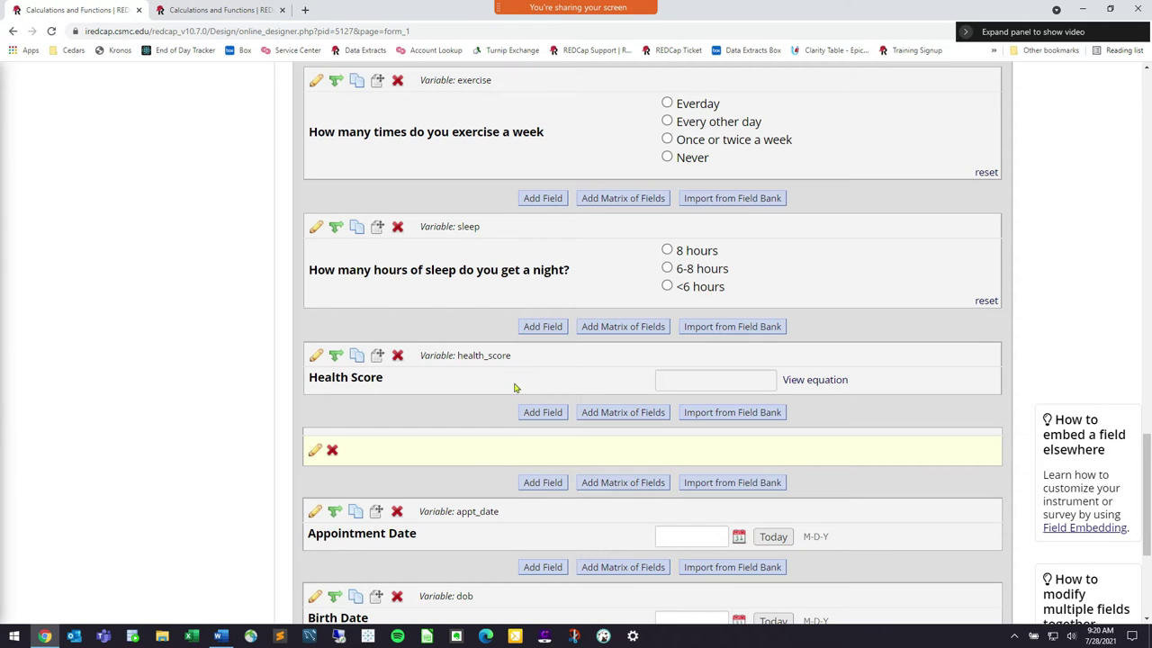
Check the variable names of Total procedure costs and Proc Drop Down Costs in the form designer.
{"action": "scroll", "coordinate": [545, 393], "scroll_direction": "up", "scroll_amount": 3}
{"action": "scroll", "coordinate": [550, 402], "scroll_direction": "down", "scroll_amount": 1}
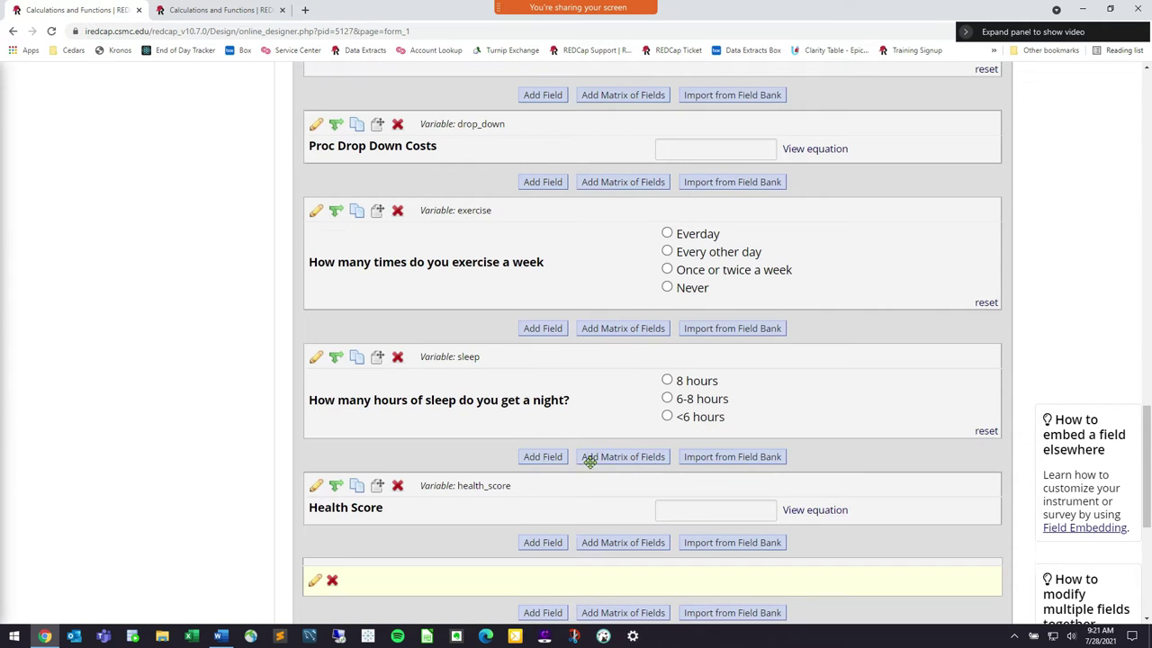
{"action": "scroll", "coordinate": [577, 414], "scroll_direction": "up", "scroll_amount": 2}
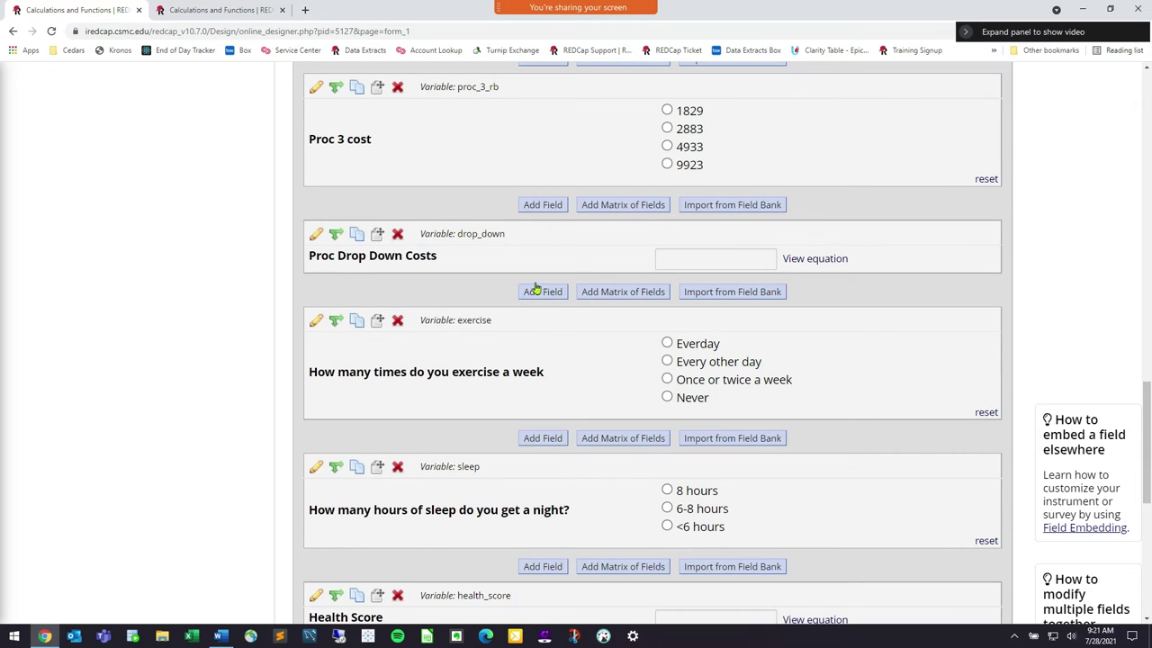
{"action": "scroll", "coordinate": [623, 274], "scroll_direction": "up", "scroll_amount": 1}
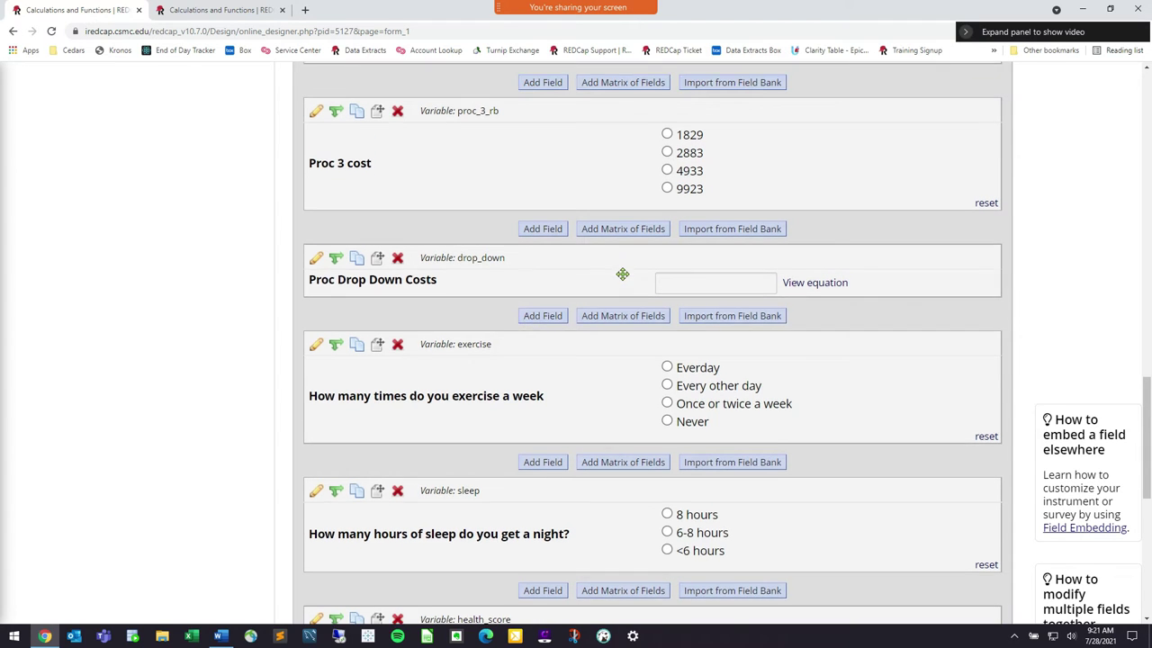
{"action": "scroll", "coordinate": [623, 273], "scroll_direction": "up", "scroll_amount": 5}
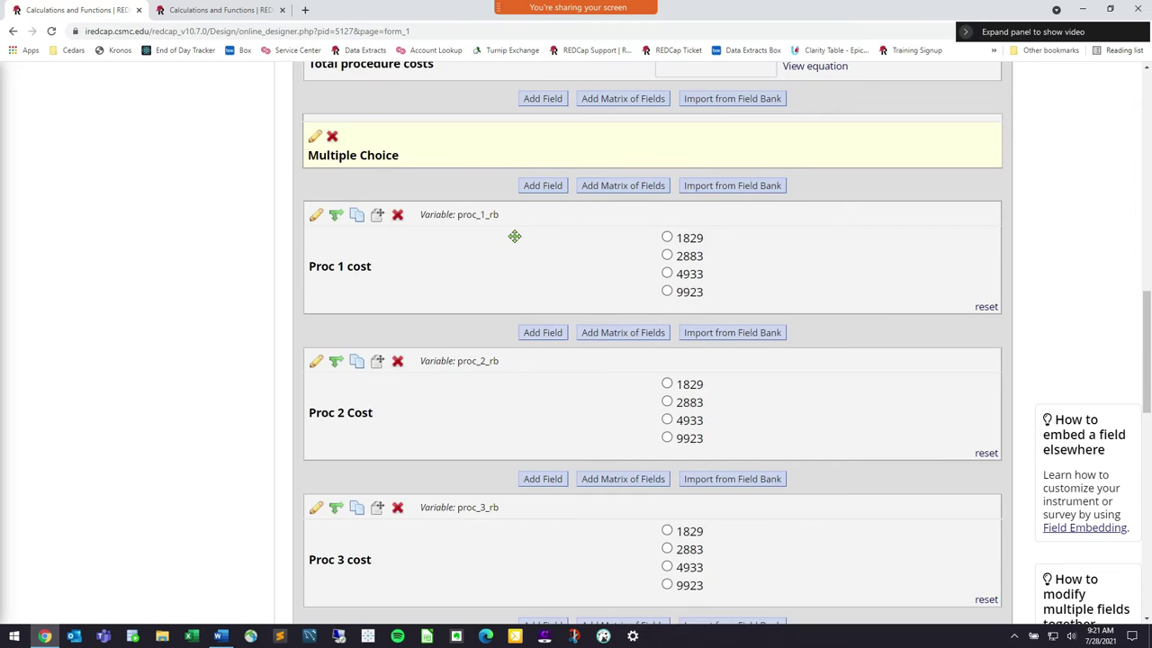
{"action": "scroll", "coordinate": [514, 236], "scroll_direction": "up", "scroll_amount": 1}
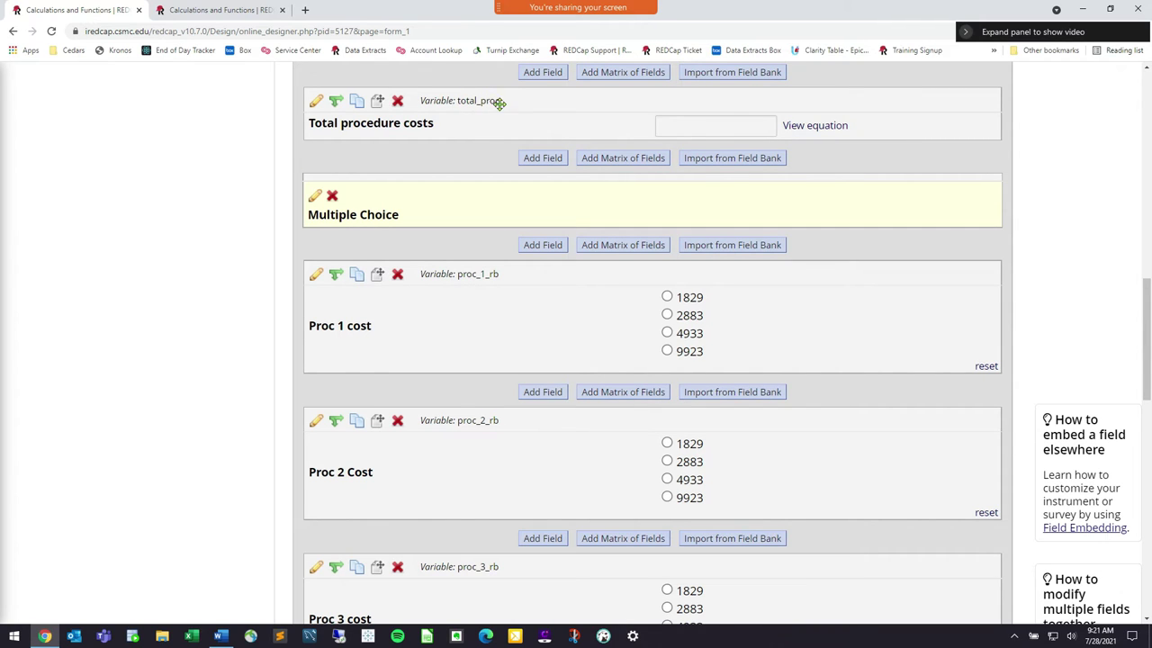
{"action": "scroll", "coordinate": [545, 476], "scroll_direction": "down", "scroll_amount": 2}
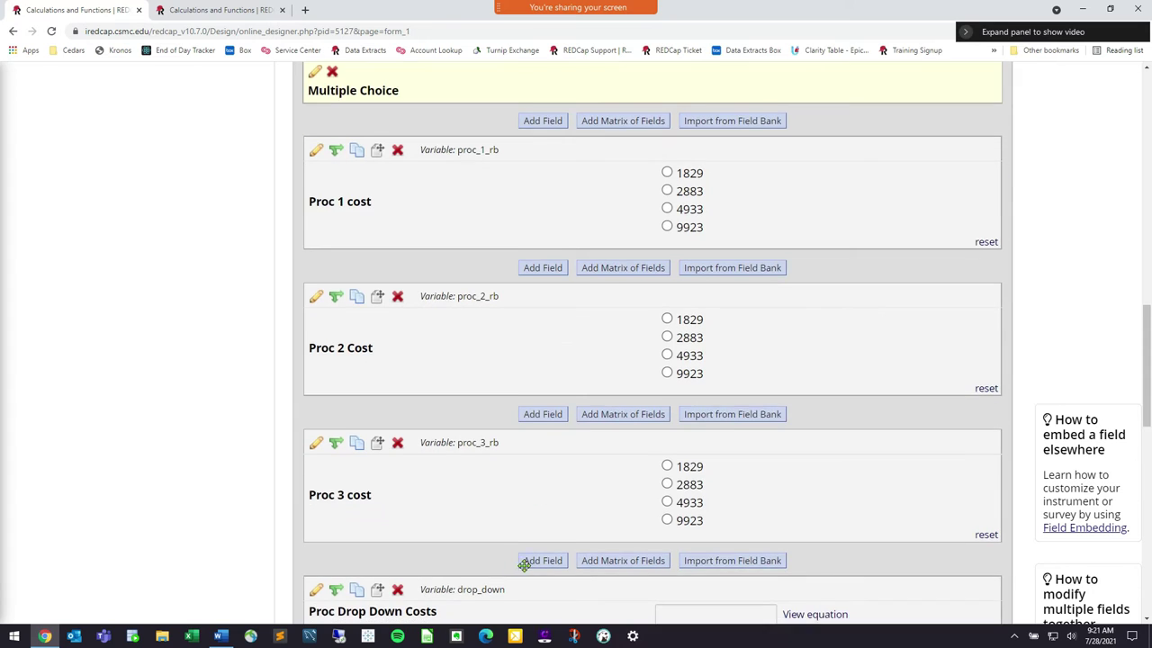
{"action": "scroll", "coordinate": [520, 559], "scroll_direction": "down", "scroll_amount": 1}
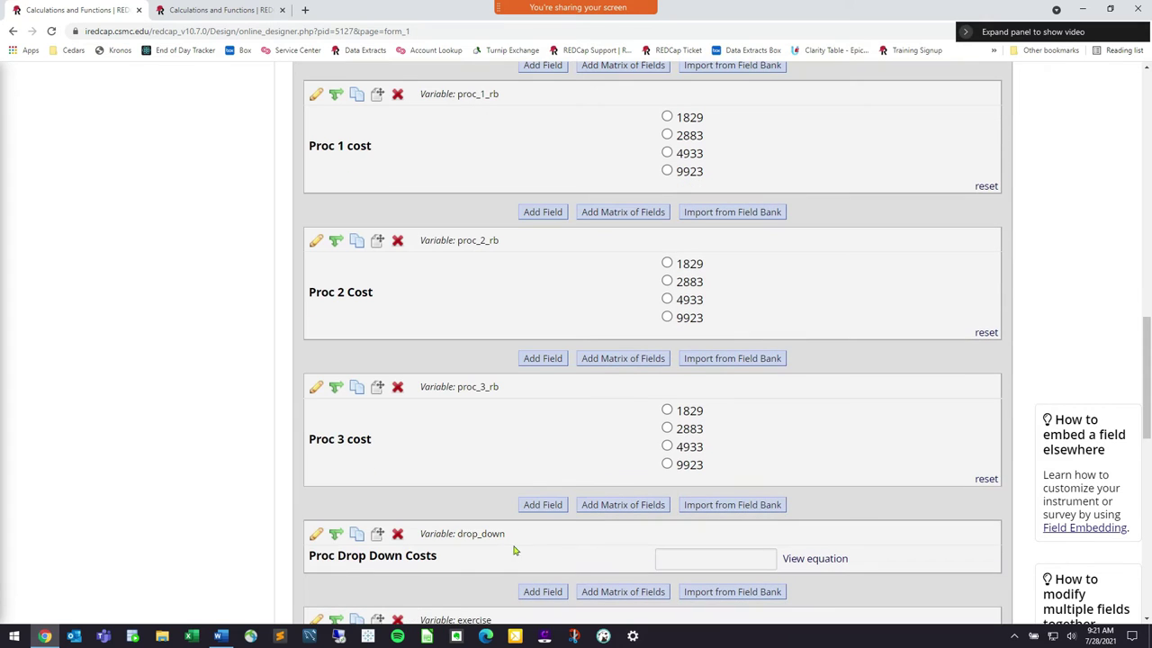
Add a calculated field below Proc Drop Down Costs with the equation [total_proc] + [drop_down].
{"action": "left_click", "coordinate": [546, 592]}
{"action": "left_click", "coordinate": [348, 183]}
{"action": "left_click", "coordinate": [479, 270]}
{"action": "left_click", "coordinate": [463, 500]}
{"action": "type", "text": "[total_proc"}
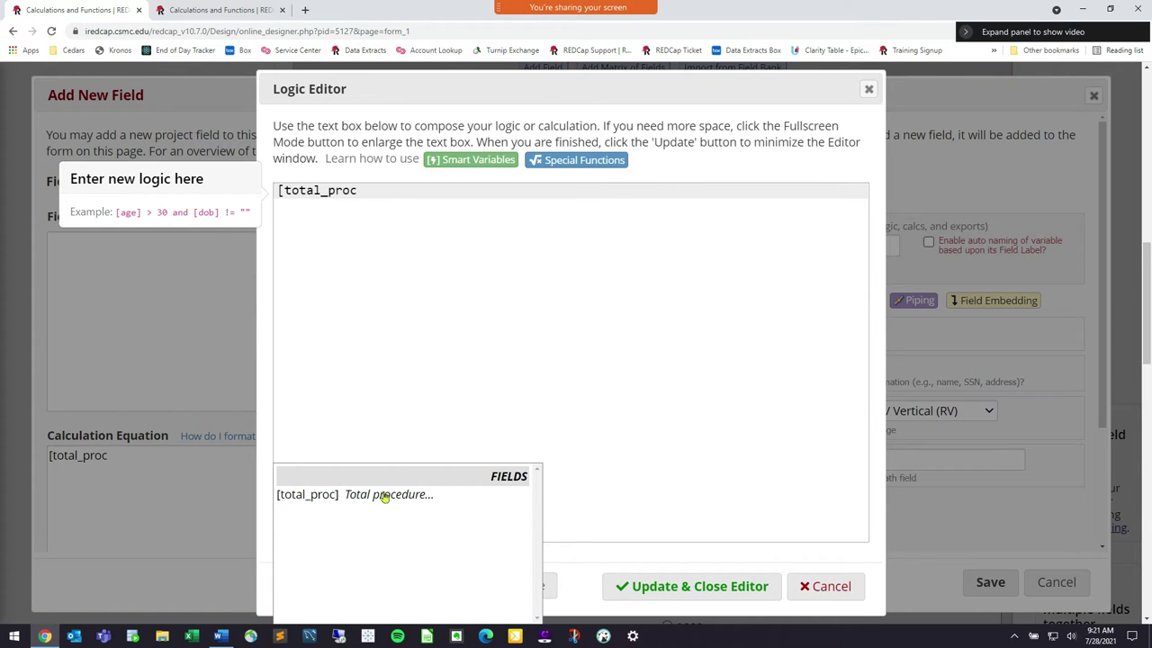
{"action": "left_click", "coordinate": [384, 495]}
{"action": "type", "text": "+ "}
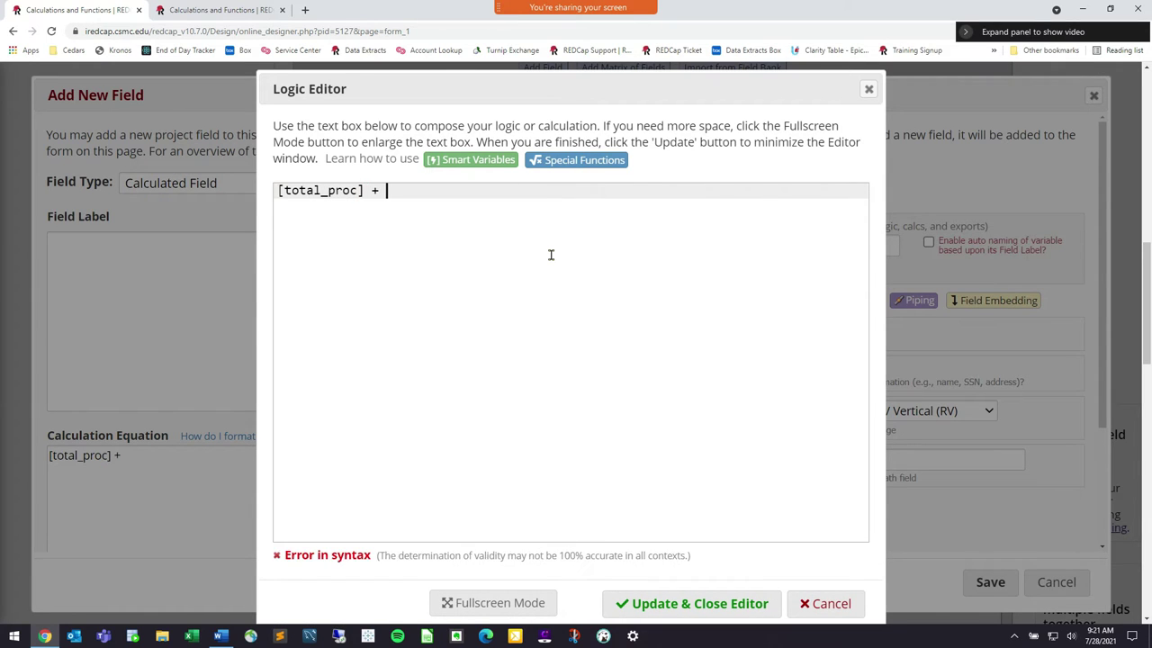
{"action": "type", "text": "[drop"}
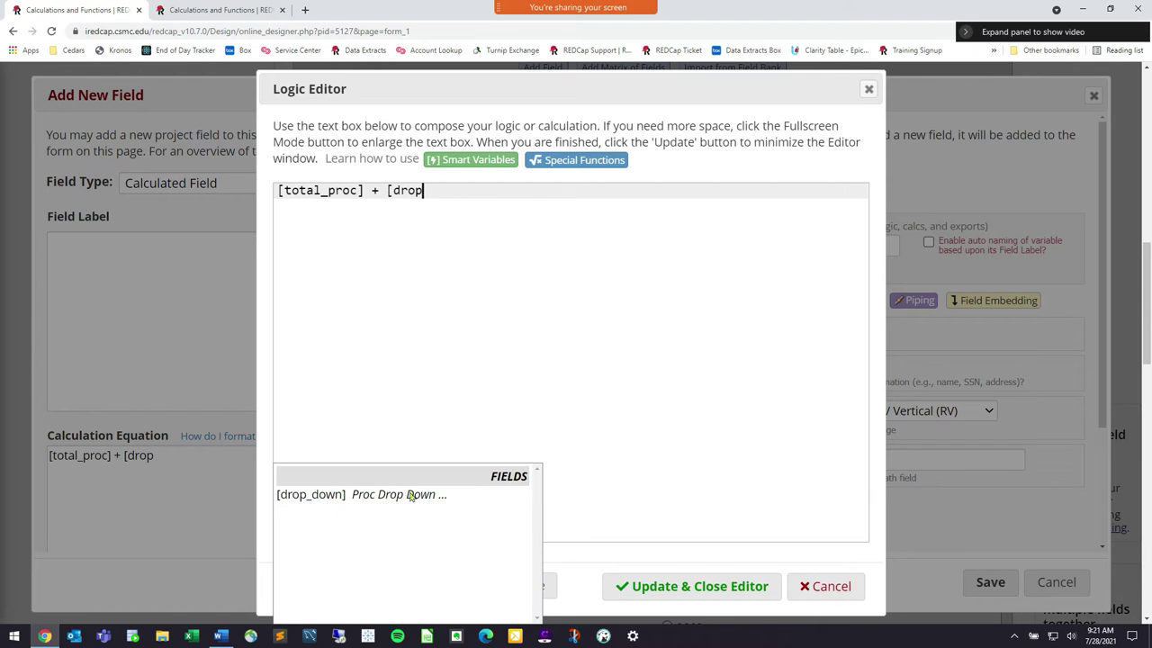
{"action": "left_click", "coordinate": [409, 495]}
{"action": "left_click", "coordinate": [644, 590]}
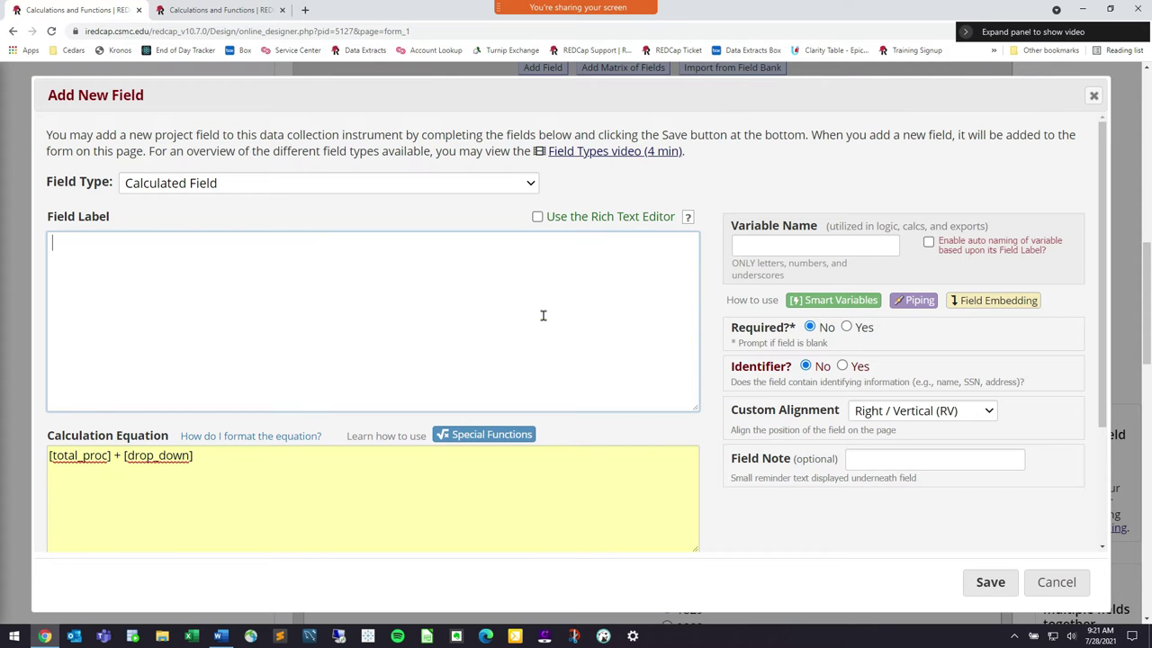
Label the new calculated field "Total Calc" and set its variable name to total.
{"action": "left_click", "coordinate": [655, 301]}
{"action": "type", "text": "Total Calc"}
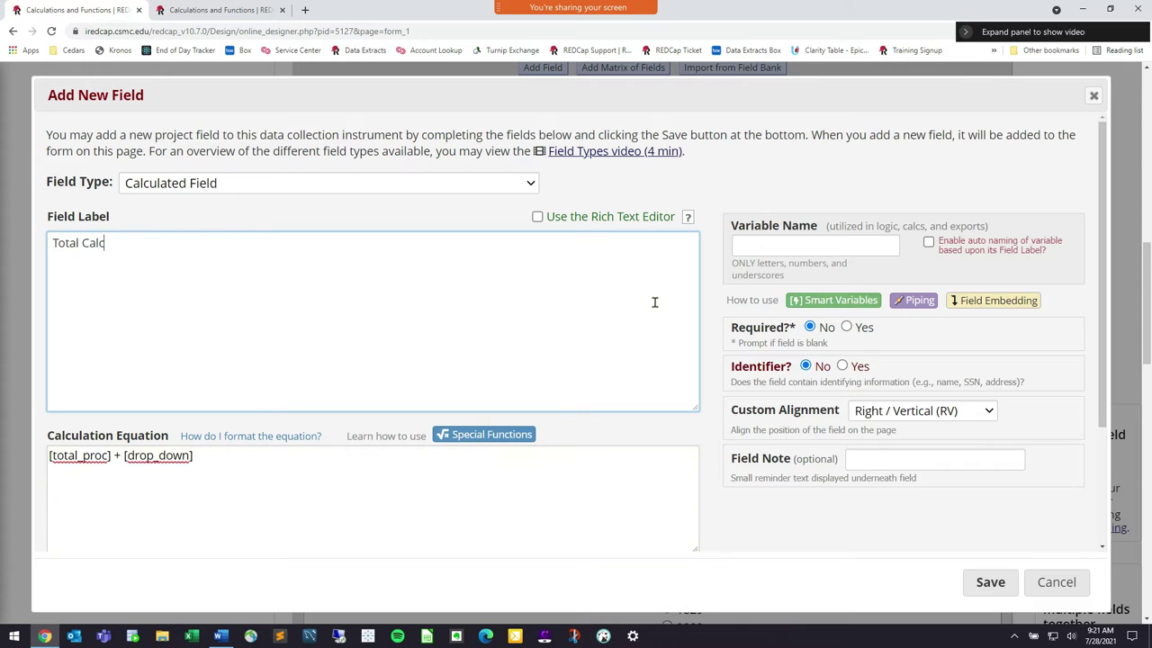
{"action": "left_click", "coordinate": [784, 245]}
{"action": "type", "text": "total"}
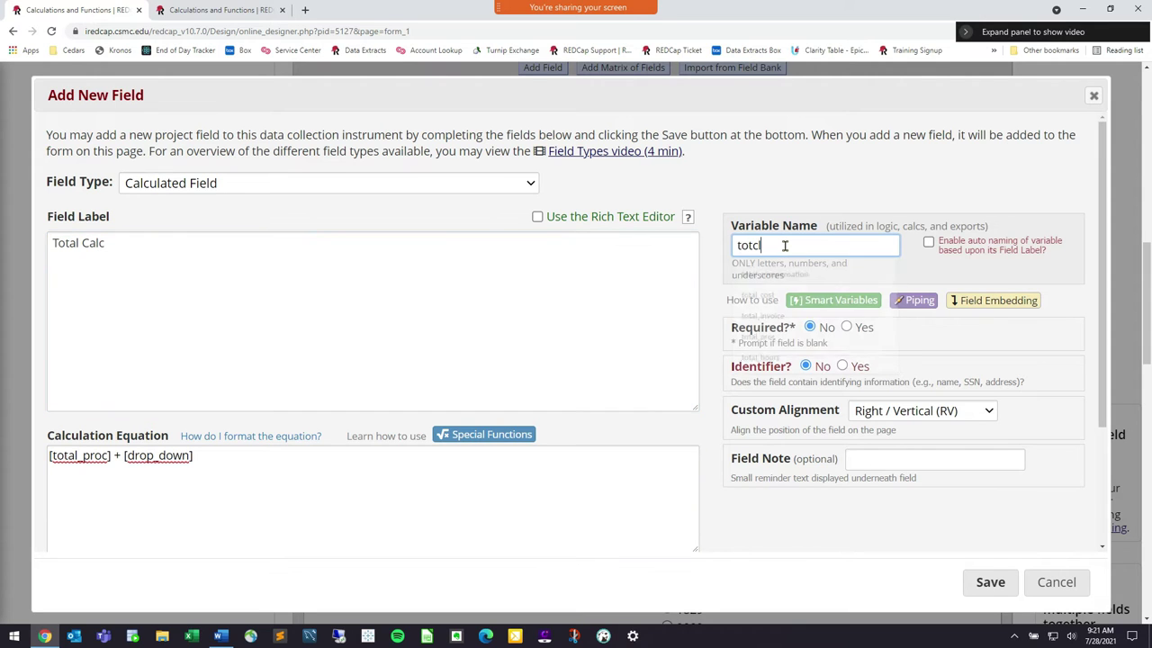
Change the calculated field's label to "Total procedures" and save the field.
{"action": "left_click", "coordinate": [311, 321]}
{"action": "double_click", "coordinate": [94, 243]}
{"action": "type", "text": "pro"}
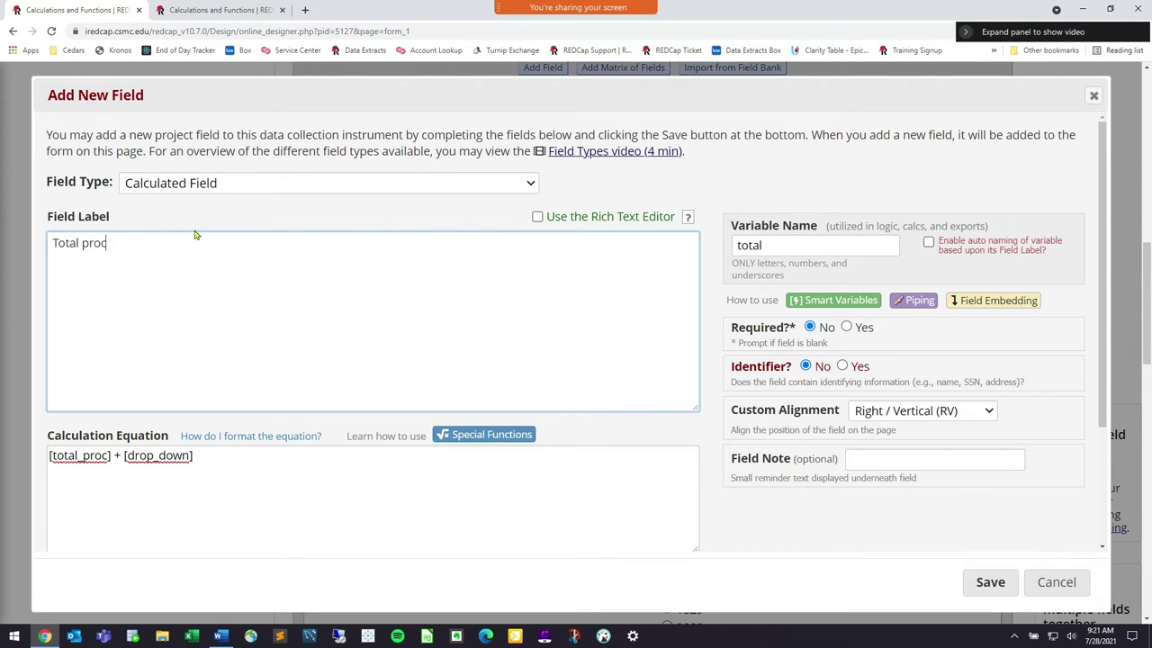
{"action": "type", "text": "cedures"}
{"action": "left_click", "coordinate": [988, 590]}
Reload the data entry form and enter 234, 7543 and 234 as the billable amounts for procedures 1 to 3.
{"action": "left_click", "coordinate": [193, 13]}
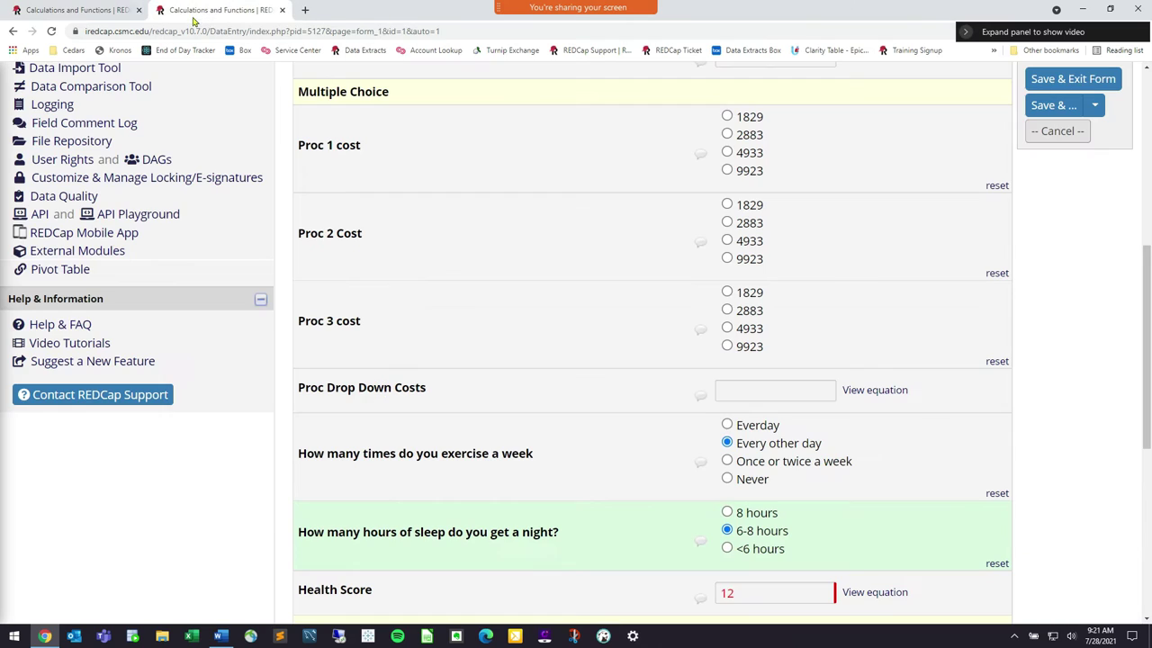
{"action": "key", "text": "F5"}
{"action": "key", "text": "Return"}
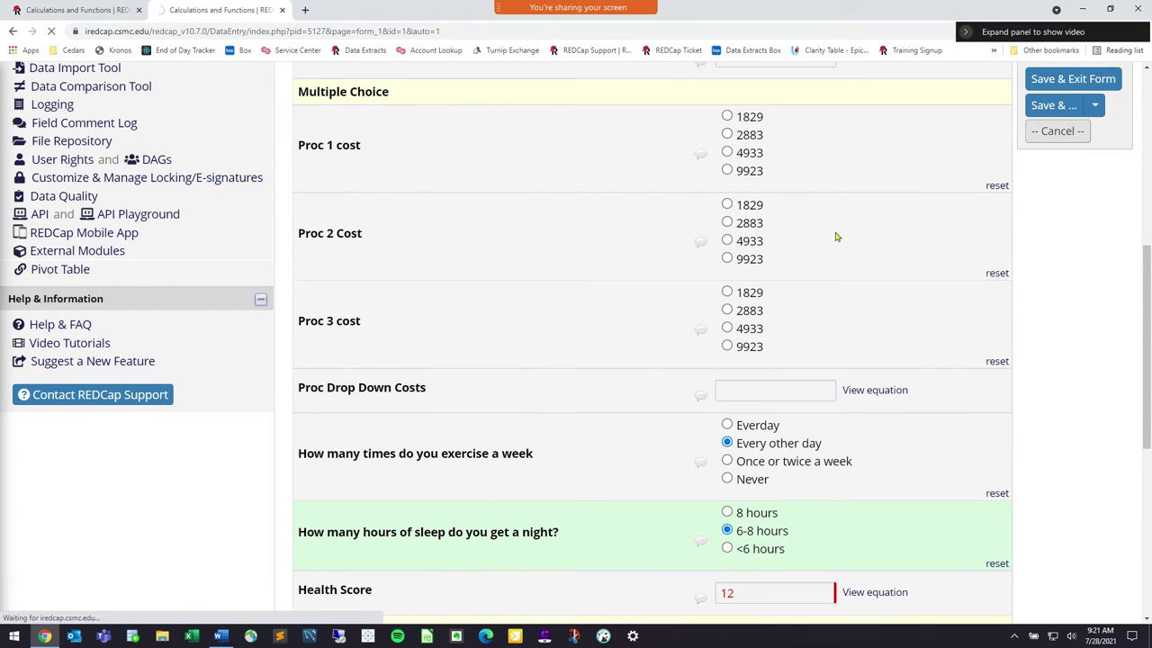
{"action": "left_click", "coordinate": [767, 402]}
{"action": "type", "text": "234"}
{"action": "left_click", "coordinate": [790, 445]}
{"action": "type", "text": "7543"}
{"action": "left_click", "coordinate": [780, 488]}
{"action": "type", "text": "234"}
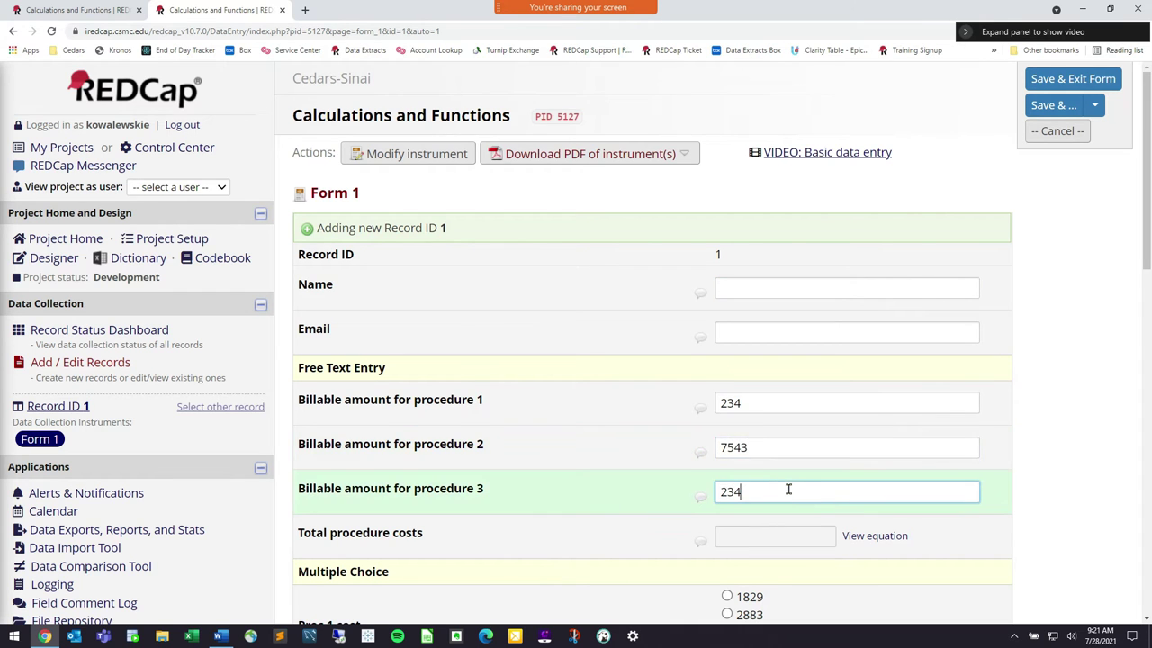
Select 4933 for Proc 1 cost and Proc 2 Cost and 2883 for Proc 3 cost.
{"action": "scroll", "coordinate": [877, 468], "scroll_direction": "down", "scroll_amount": 2}
{"action": "left_click", "coordinate": [727, 453]}
{"action": "scroll", "coordinate": [762, 393], "scroll_direction": "down", "scroll_amount": 3}
{"action": "scroll", "coordinate": [761, 394], "scroll_direction": "down", "scroll_amount": 1}
{"action": "left_click", "coordinate": [745, 240]}
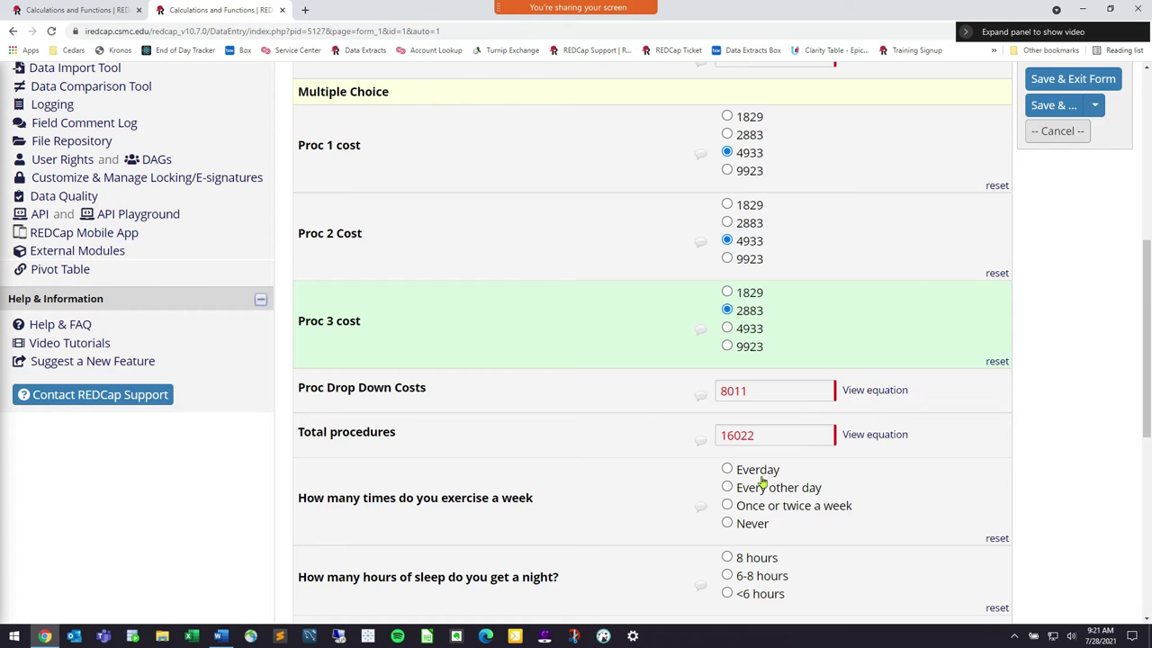
Change Proc 3 cost to 9923 and Proc 1 cost to 1829 to test the calculated totals.
{"action": "left_click", "coordinate": [759, 350]}
{"action": "key", "text": "ctrl+a"}
{"action": "left_click", "coordinate": [940, 324]}
{"action": "scroll", "coordinate": [823, 336], "scroll_direction": "up", "scroll_amount": 5}
{"action": "scroll", "coordinate": [818, 328], "scroll_direction": "down", "scroll_amount": 1}
{"action": "left_click_drag", "start_coordinate": [718, 235], "coordinate": [756, 235]}
{"action": "left_click", "coordinate": [756, 236]}
{"action": "left_click", "coordinate": [747, 299]}
{"action": "scroll", "coordinate": [760, 500], "scroll_direction": "down", "scroll_amount": 1}
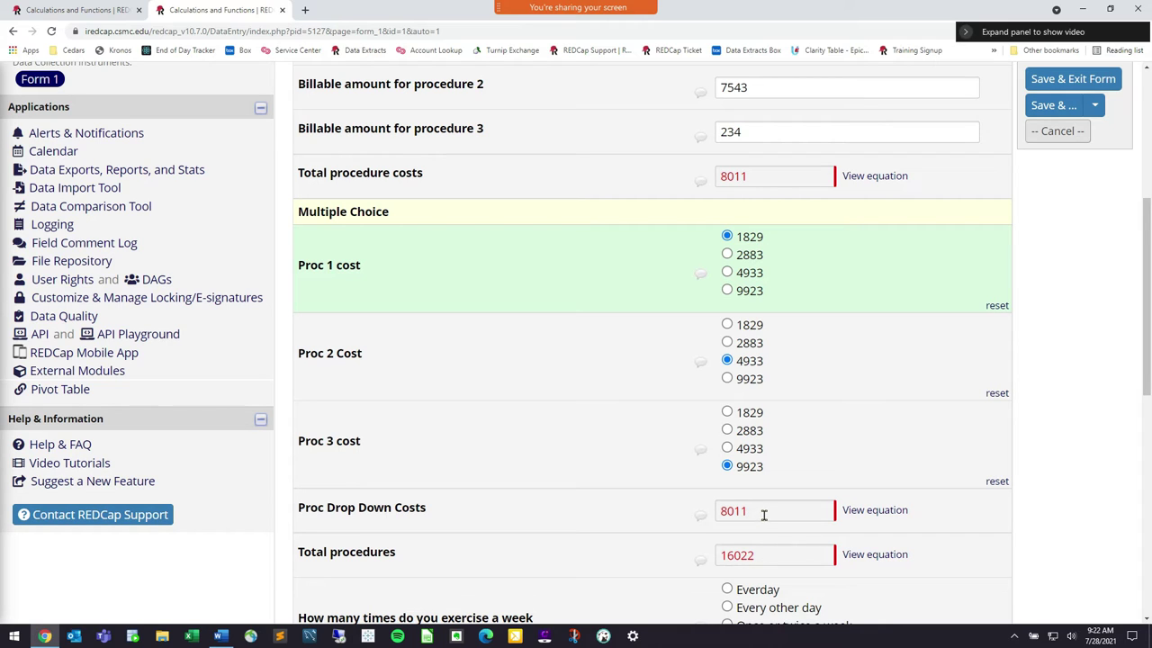
Check the calculation equation of the Total procedure costs field in the form designer and close it without changes.
{"action": "left_click", "coordinate": [87, 9]}
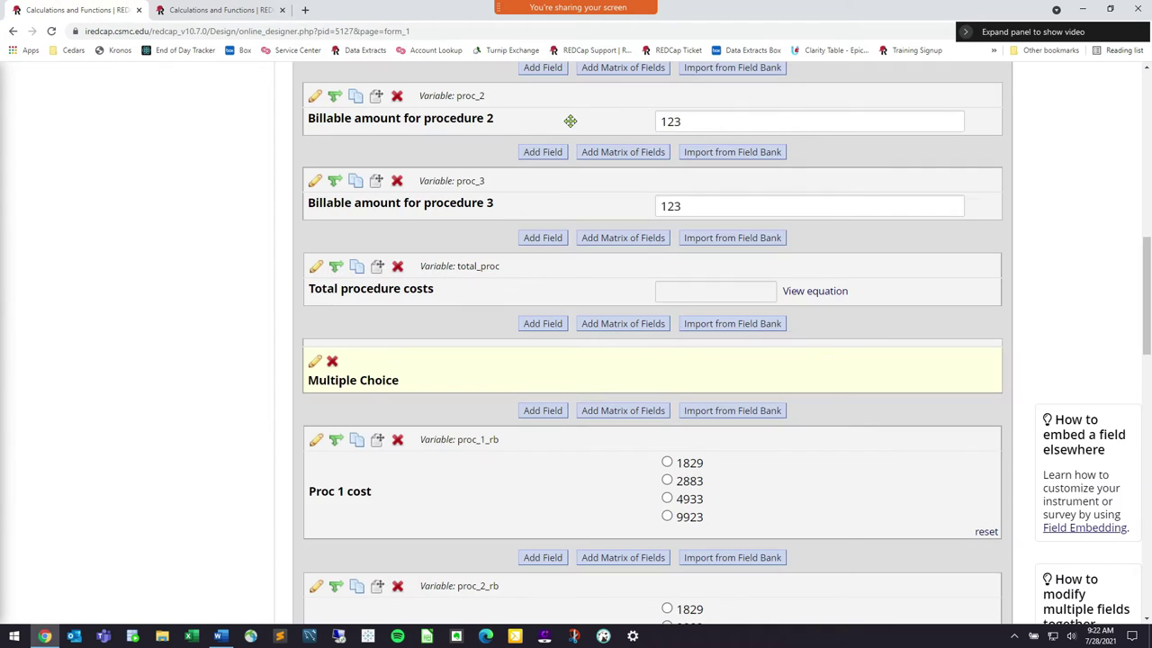
{"action": "scroll", "coordinate": [431, 378], "scroll_direction": "up", "scroll_amount": 1}
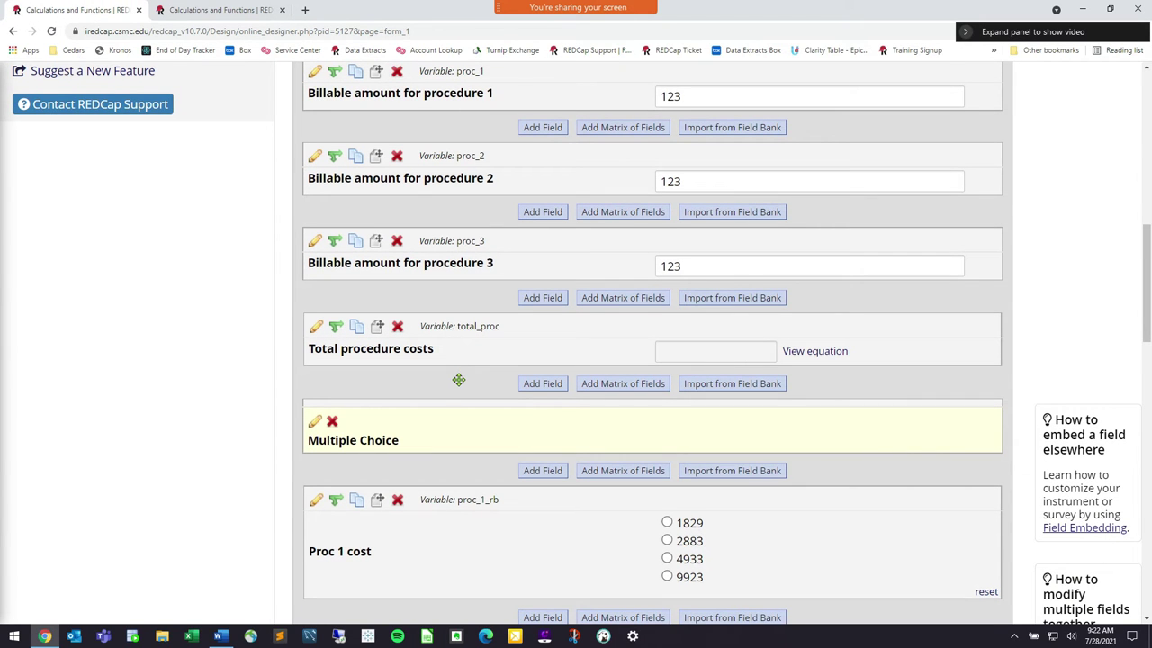
{"action": "scroll", "coordinate": [461, 380], "scroll_direction": "up", "scroll_amount": 2}
{"action": "scroll", "coordinate": [540, 333], "scroll_direction": "down", "scroll_amount": 4}
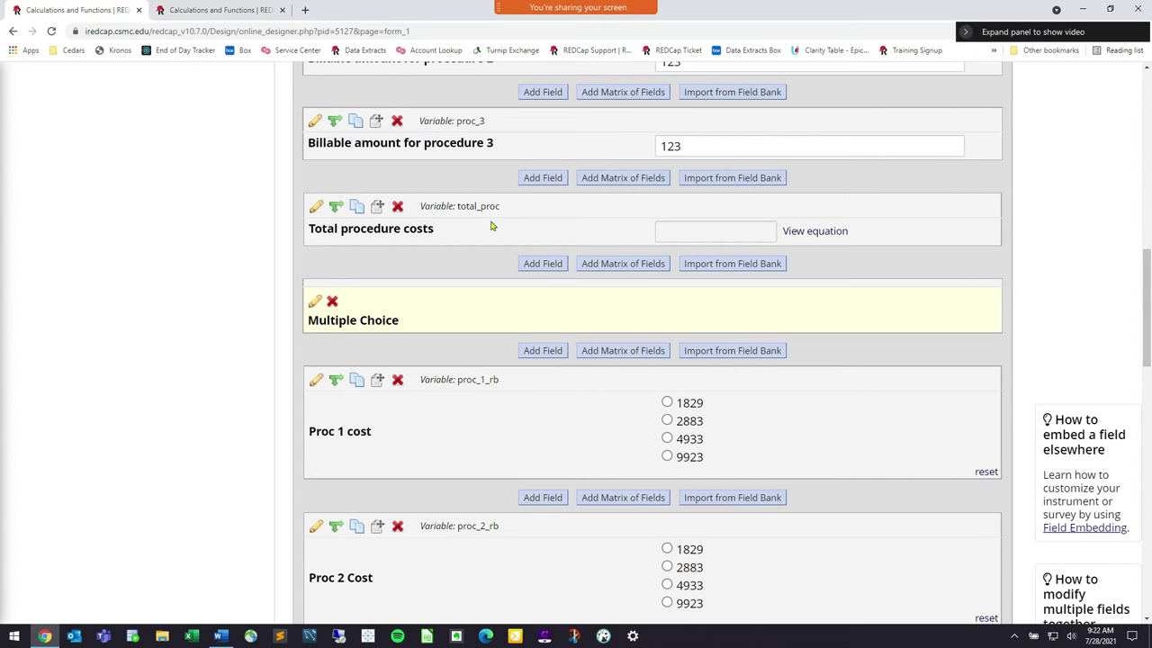
{"action": "left_click", "coordinate": [316, 206]}
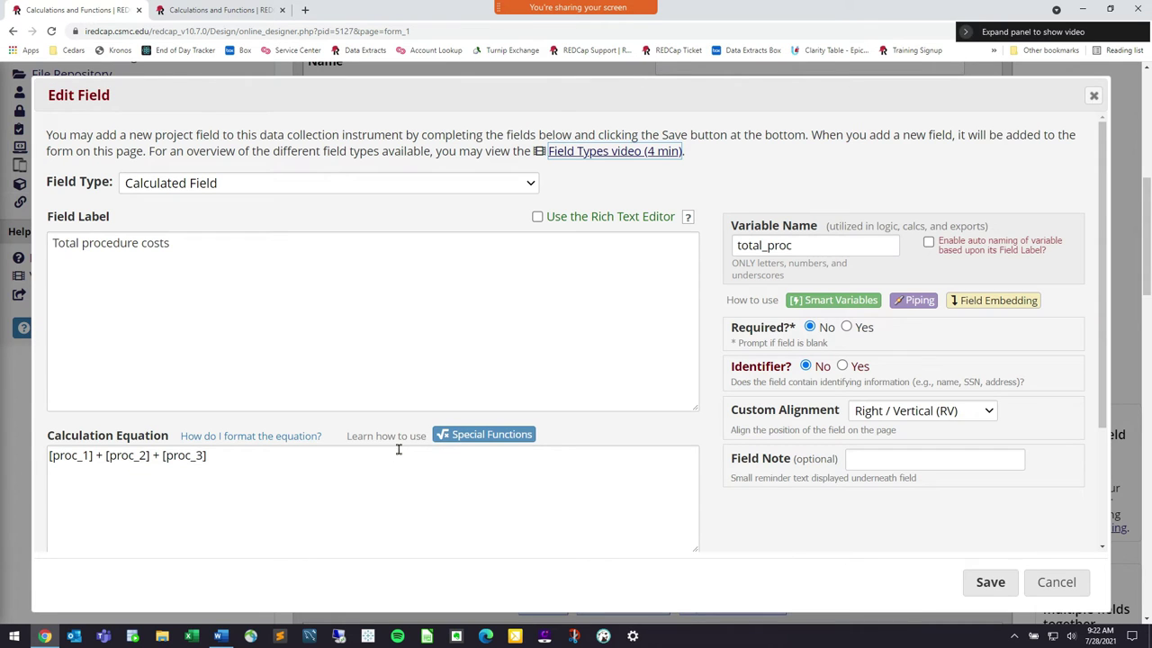
{"action": "left_click", "coordinate": [1056, 581]}
{"action": "scroll", "coordinate": [438, 396], "scroll_direction": "down", "scroll_amount": 2}
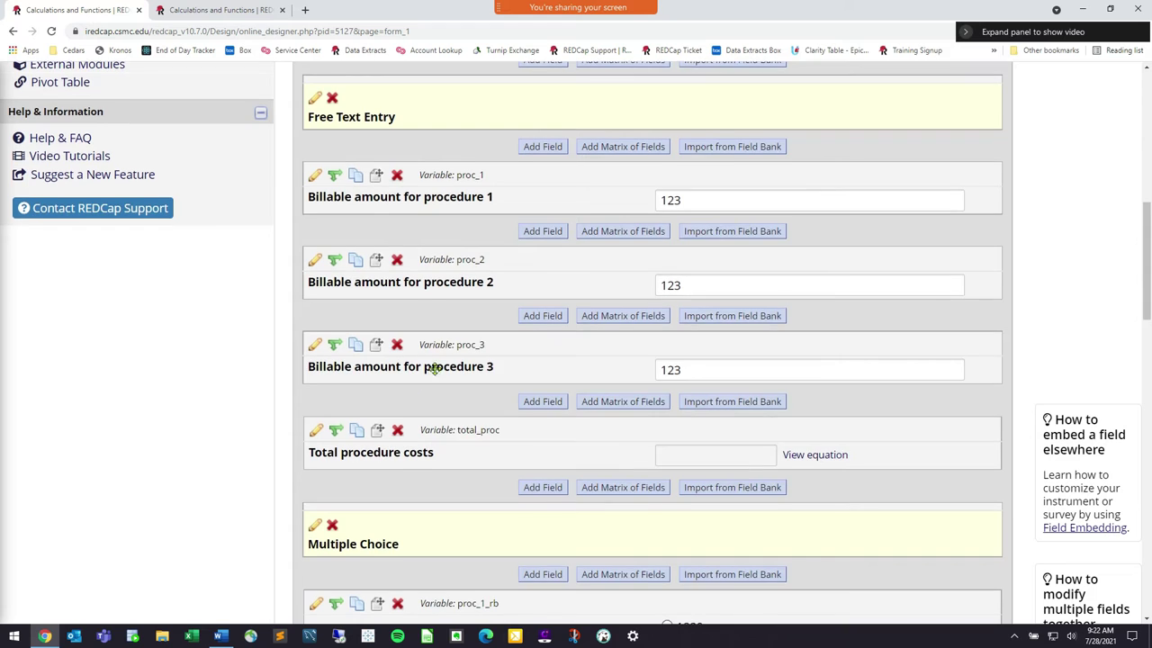
Check the calculation equation of the Proc Drop Down Costs field and close it without changes.
{"action": "scroll", "coordinate": [433, 368], "scroll_direction": "down", "scroll_amount": 12}
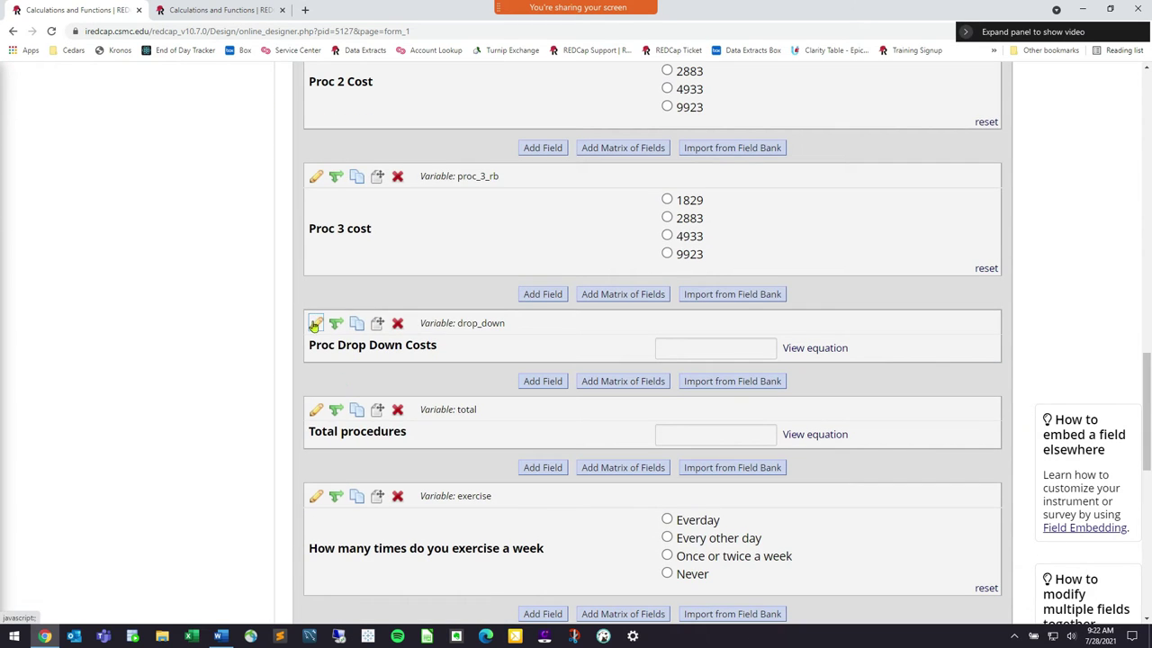
{"action": "left_click", "coordinate": [316, 323]}
{"action": "scroll", "coordinate": [434, 392], "scroll_direction": "down", "scroll_amount": 3}
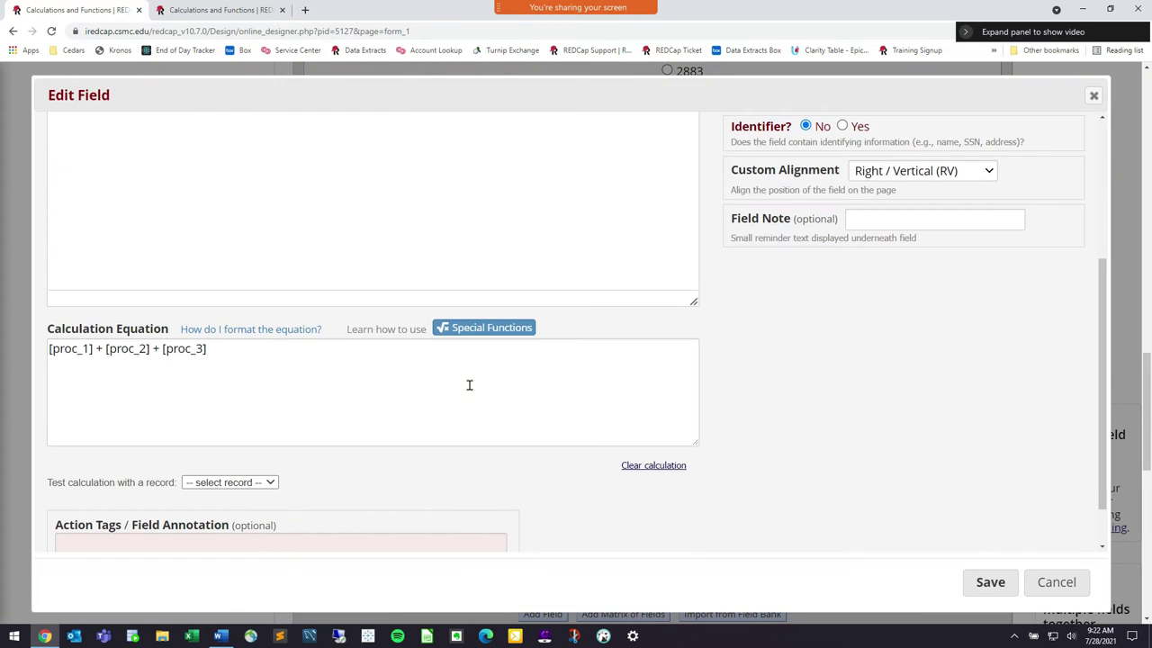
{"action": "left_click", "coordinate": [469, 385]}
{"action": "left_click", "coordinate": [825, 586]}
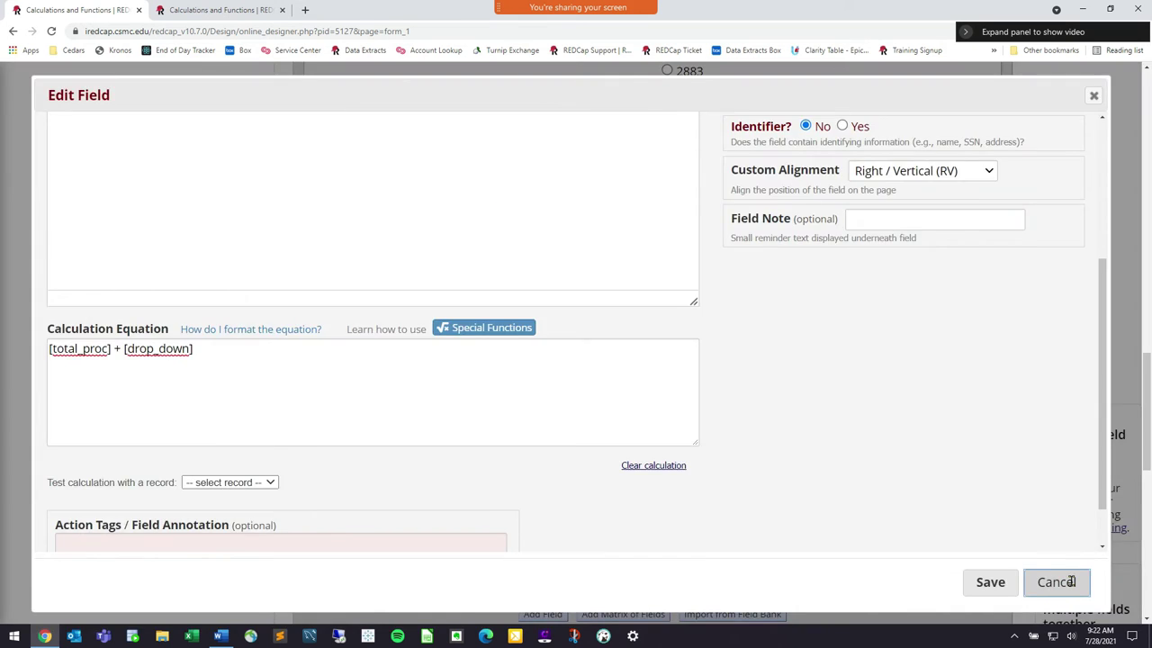
{"action": "left_click", "coordinate": [1057, 583]}
{"action": "scroll", "coordinate": [508, 364], "scroll_direction": "up", "scroll_amount": 5}
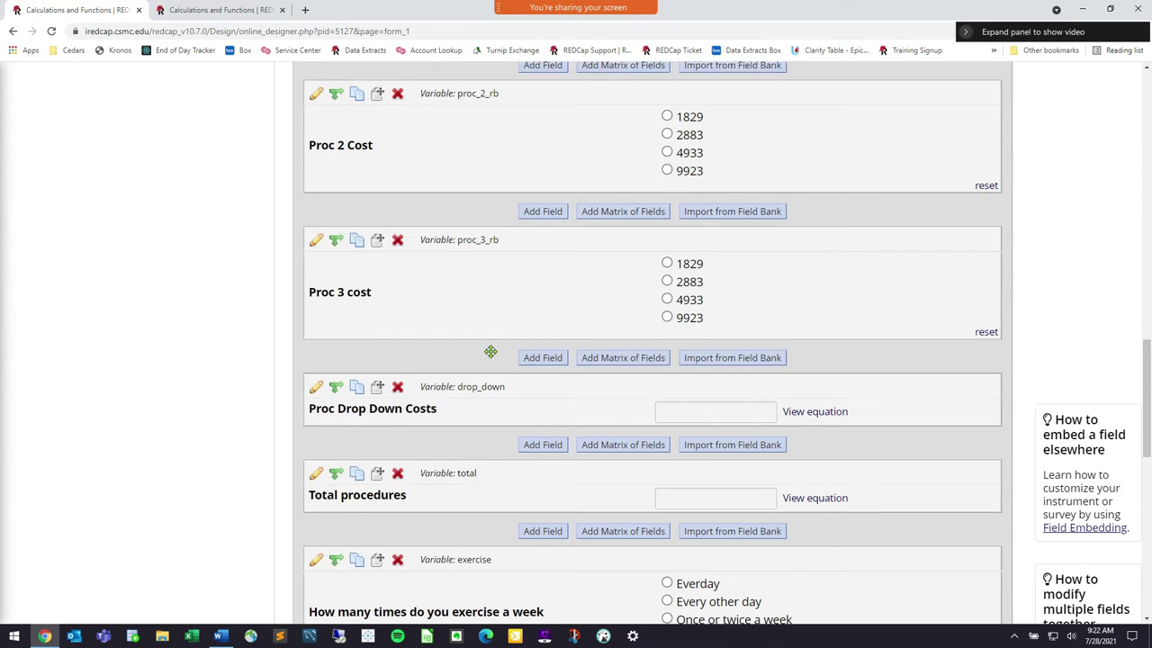
Change the first two variables in the Proc Drop Down Costs equation to [proc_1_rb] and [proc_2_rb].
{"action": "scroll", "coordinate": [497, 340], "scroll_direction": "down", "scroll_amount": 3}
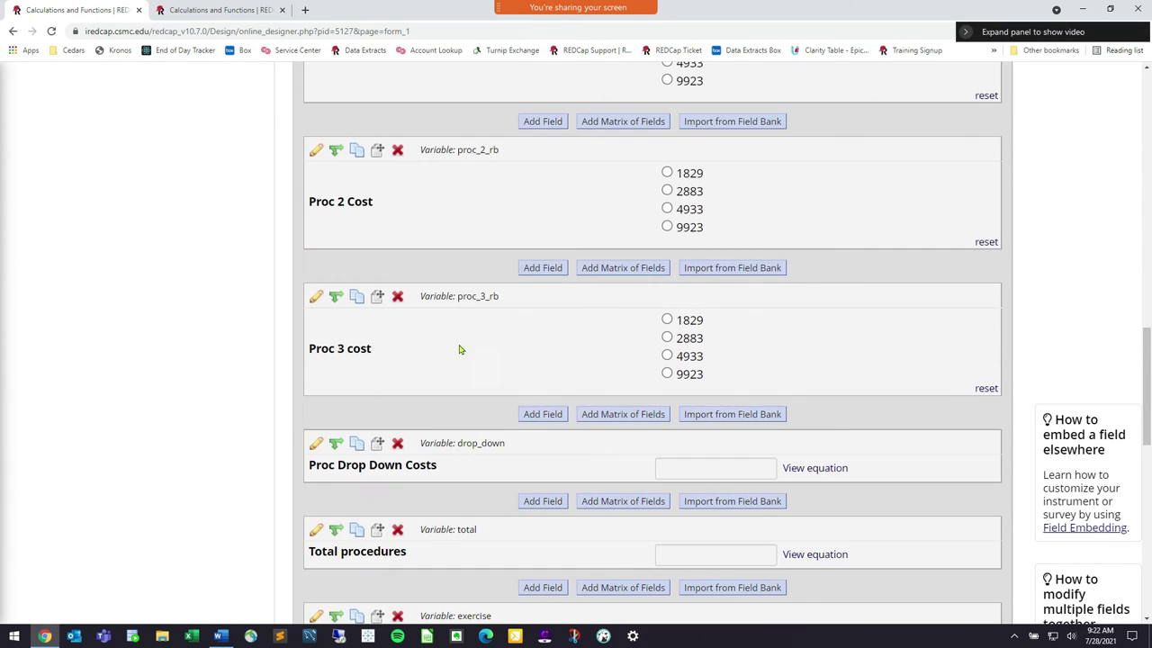
{"action": "left_click", "coordinate": [316, 443]}
{"action": "scroll", "coordinate": [245, 383], "scroll_direction": "down", "scroll_amount": 5}
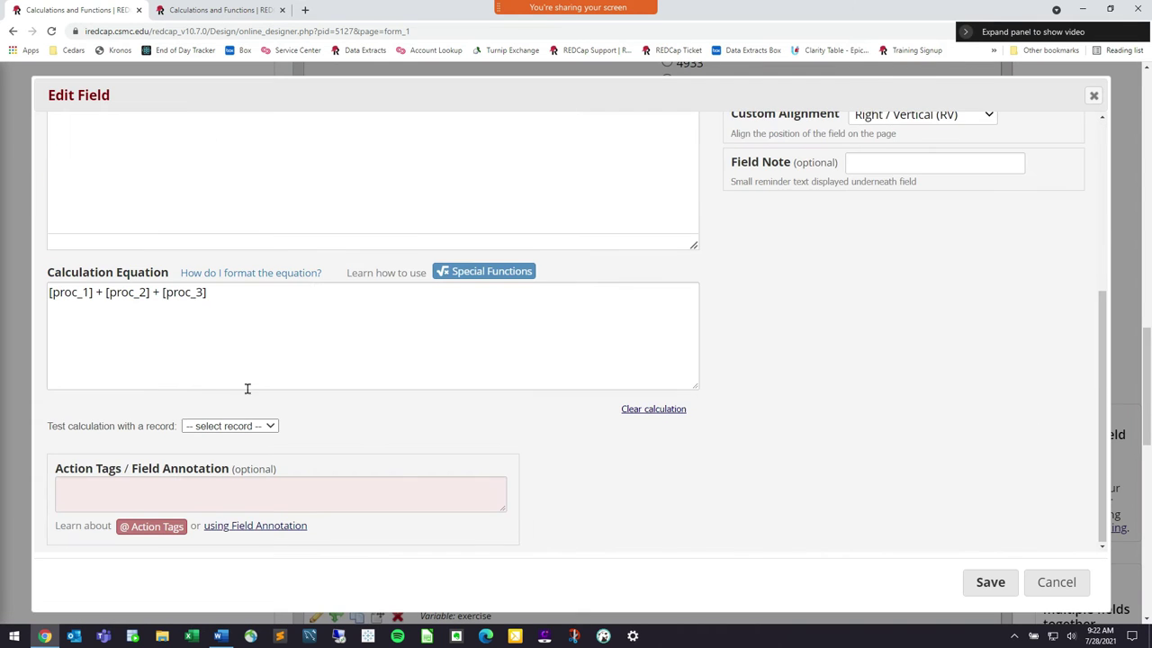
{"action": "left_click", "coordinate": [86, 291]}
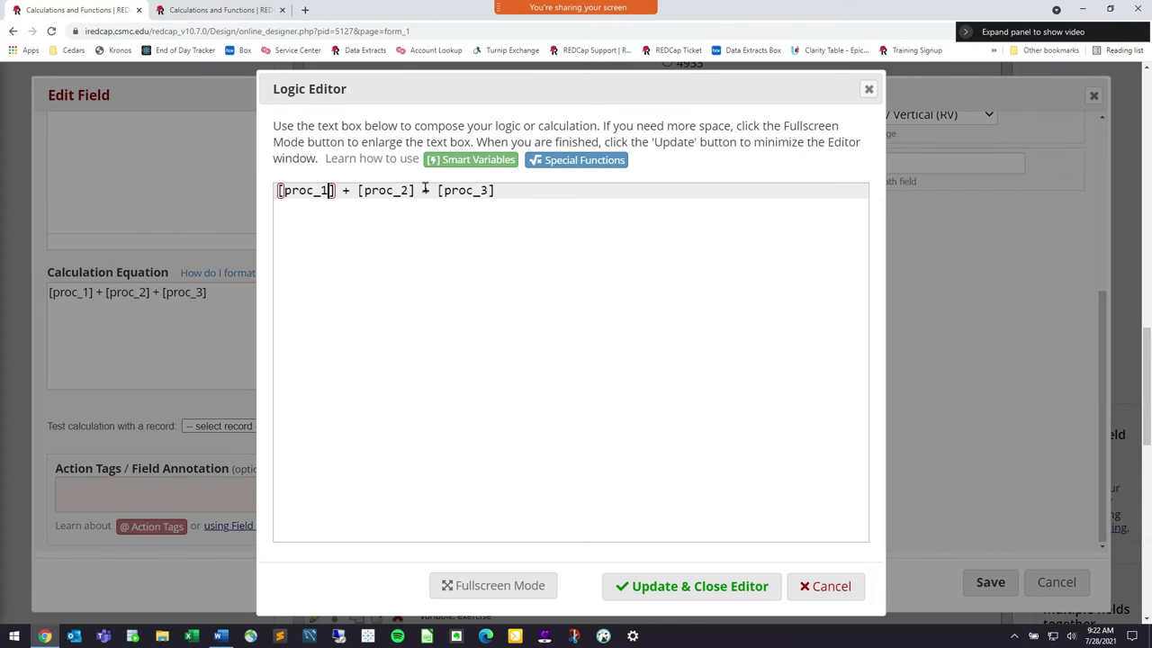
{"action": "type", "text": "_rb"}
{"action": "key", "text": "Right"}
{"action": "key", "text": "Right"}
{"action": "key", "text": "Right"}
{"action": "key", "text": "Right"}
{"action": "key", "text": "Right"}
{"action": "key", "text": "Right"}
{"action": "key", "text": "Right"}
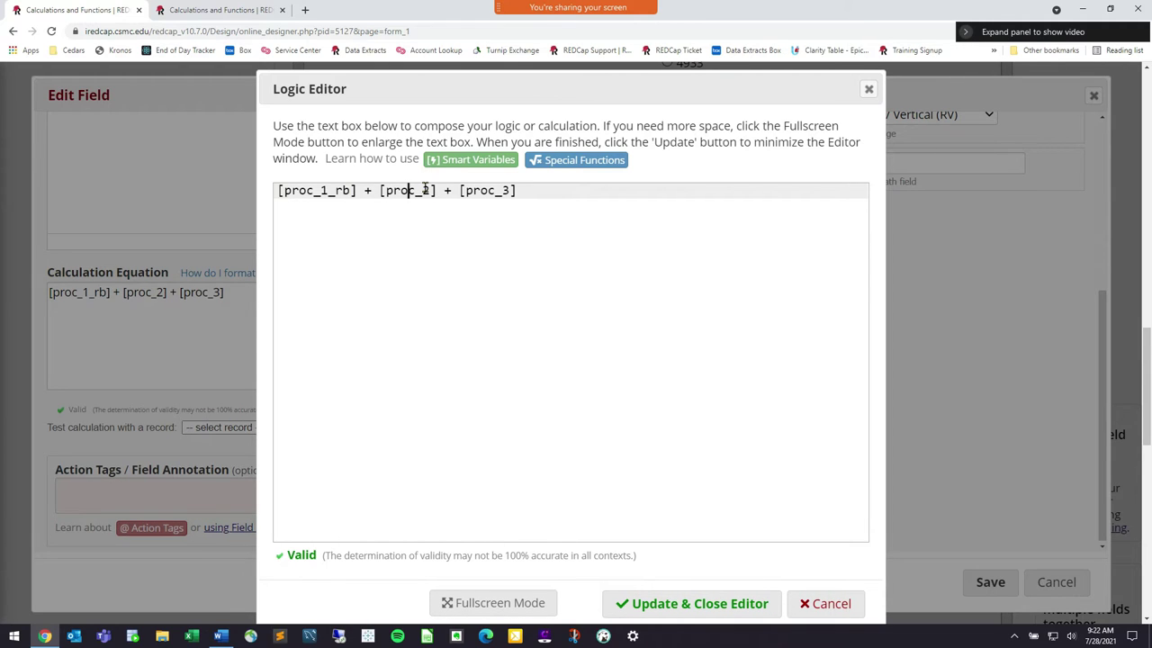
{"action": "key", "text": "Left"}
{"action": "key", "text": "Left"}
{"action": "type", "text": "_rb"}
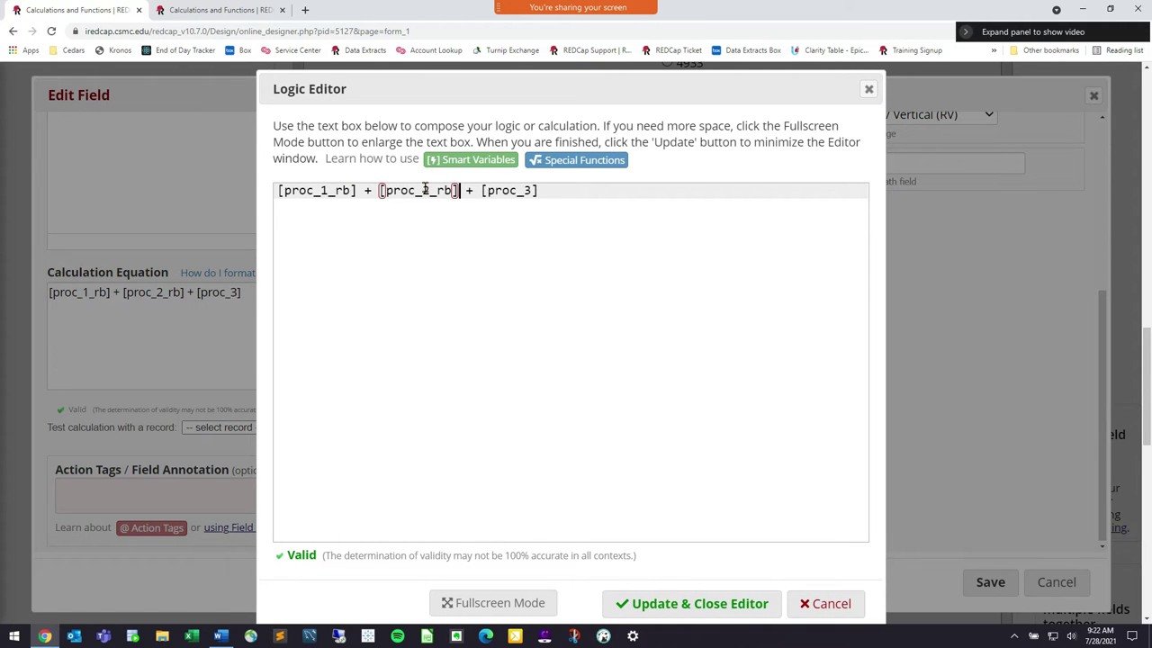
Change the third variable in the Proc Drop Down Costs equation to [proc_3_rb] and save the field.
{"action": "key", "text": "Right"}
{"action": "key", "text": "Right"}
{"action": "key", "text": "Right"}
{"action": "key", "text": "Right"}
{"action": "key", "text": "Right"}
{"action": "key", "text": "Right"}
{"action": "key", "text": "Right"}
{"action": "key", "text": "Right"}
{"action": "type", "text": "_rb"}
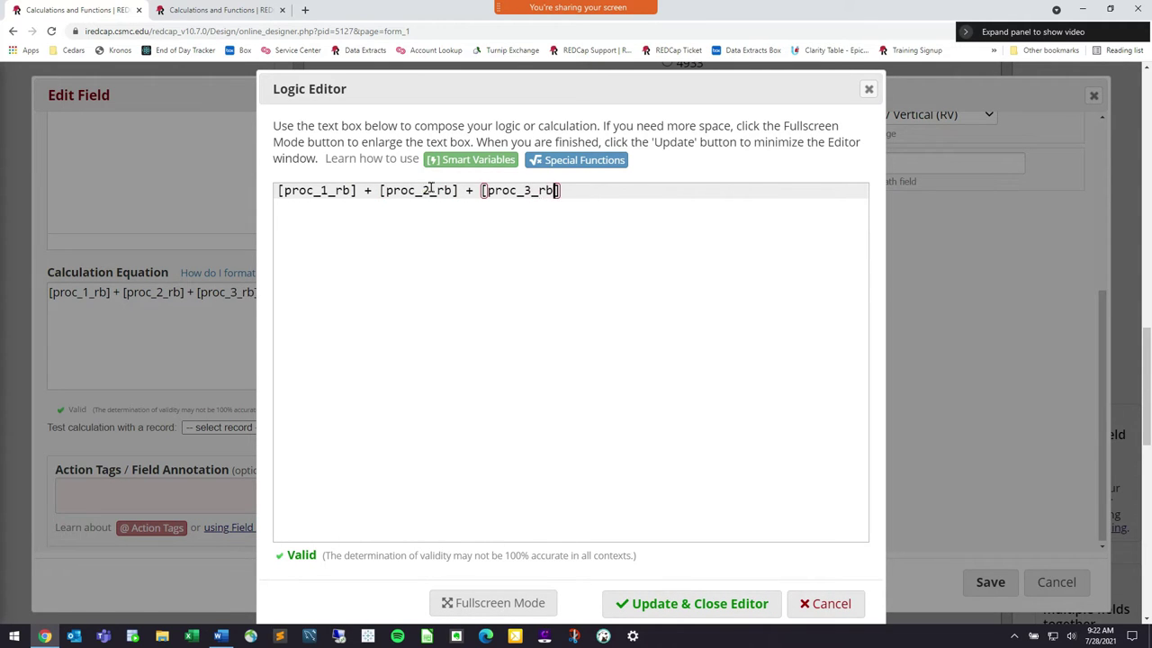
{"action": "left_click", "coordinate": [655, 608]}
{"action": "left_click", "coordinate": [968, 581]}
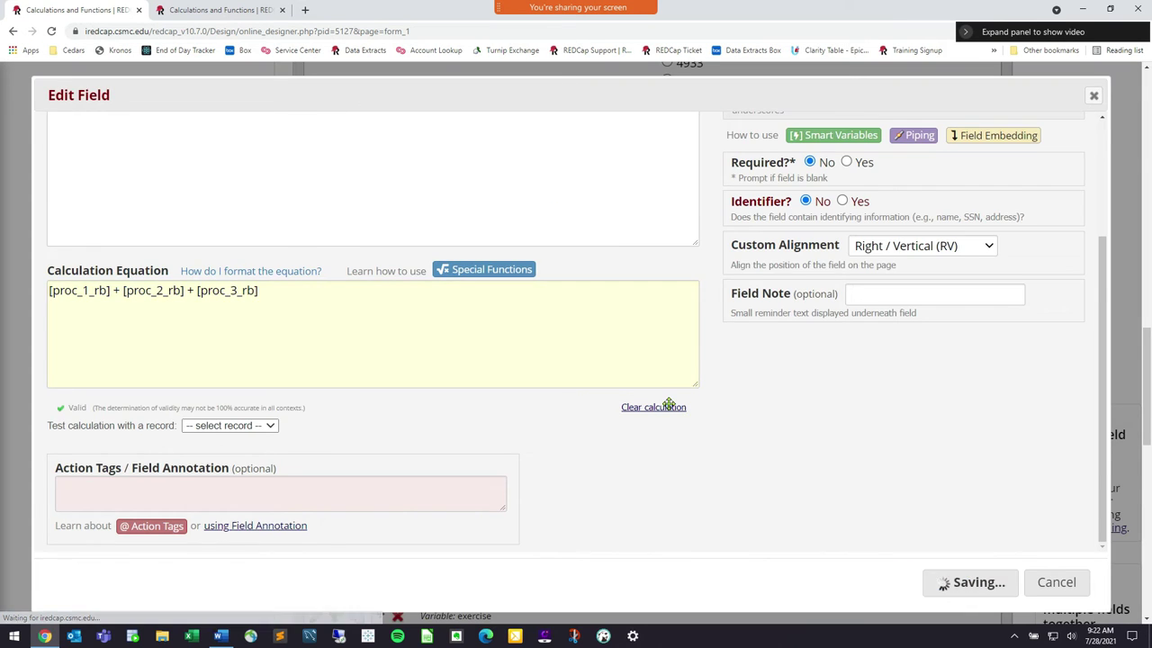
Check the equation of the Total procedures field and save the field with it unaltered.
{"action": "scroll", "coordinate": [677, 357], "scroll_direction": "down", "scroll_amount": 1}
{"action": "left_click", "coordinate": [316, 470]}
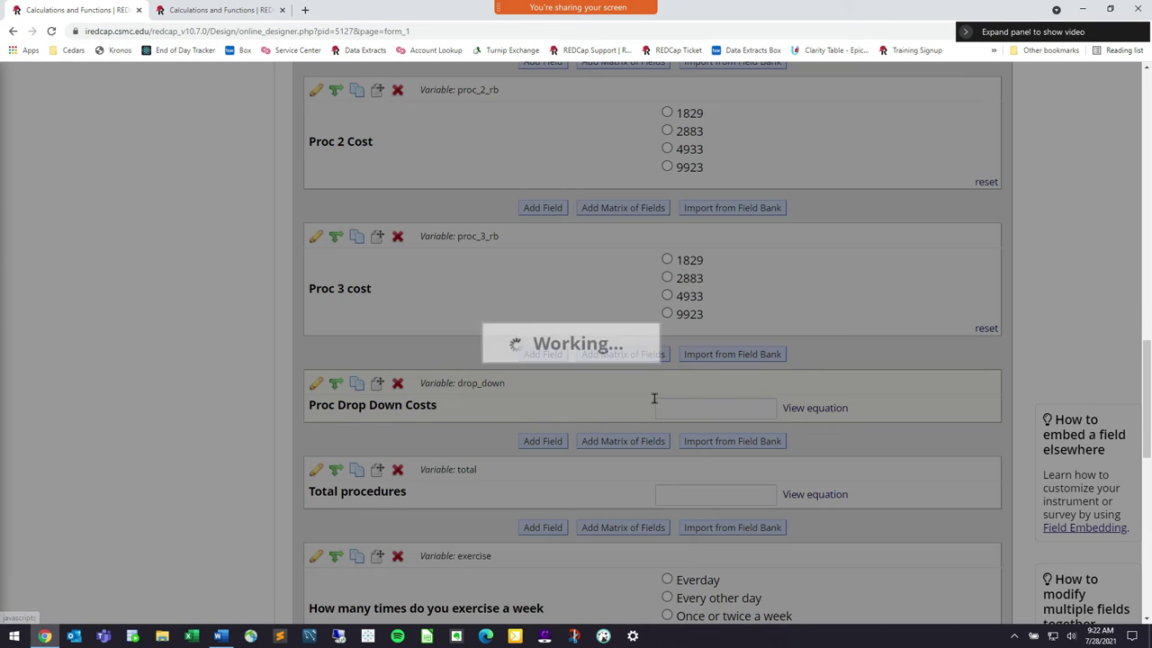
{"action": "left_click", "coordinate": [261, 477]}
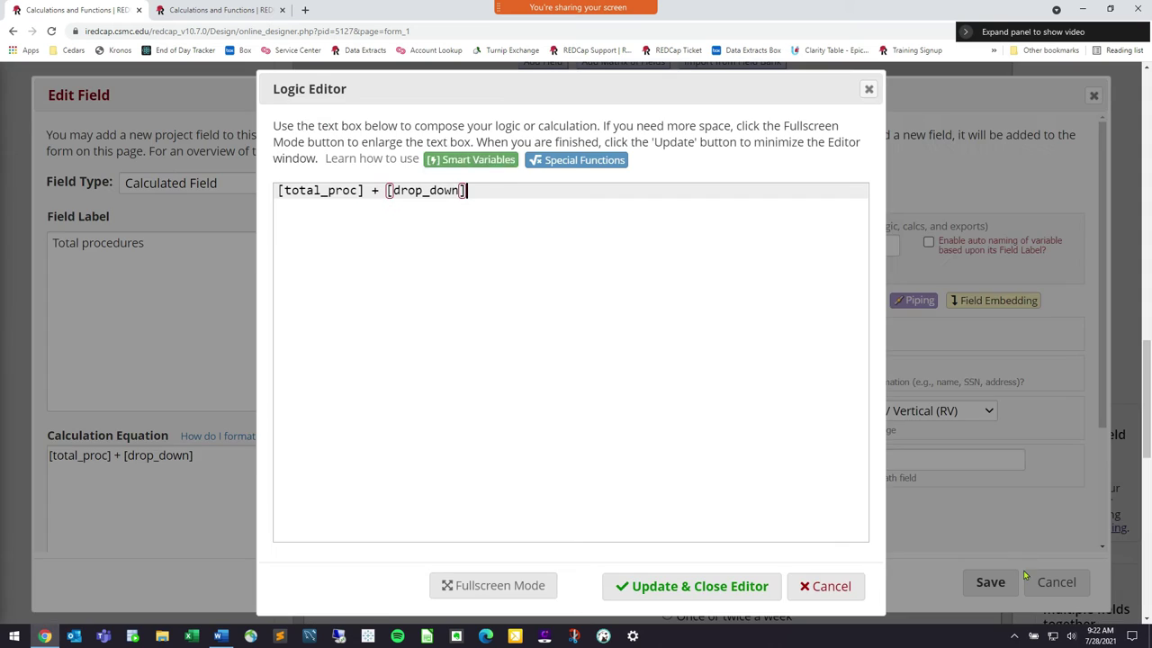
{"action": "left_click", "coordinate": [758, 586]}
{"action": "left_click", "coordinate": [990, 582]}
Reload the data entry form and enter billable amounts of 532, 5234 and 234 for procedures 1, 2 and 3.
{"action": "left_click", "coordinate": [232, 9]}
{"action": "key", "text": "F5"}
{"action": "left_click", "coordinate": [633, 118]}
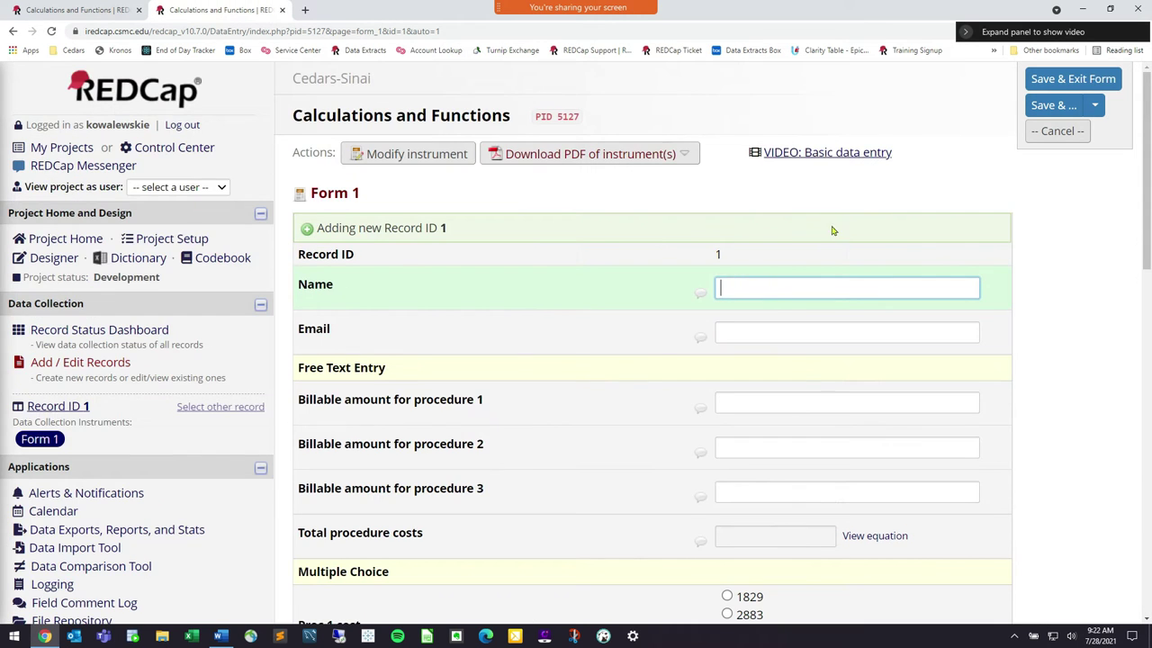
{"action": "left_click", "coordinate": [790, 402]}
{"action": "type", "text": "532"}
{"action": "left_click", "coordinate": [815, 447]}
{"action": "left_click", "coordinate": [814, 491]}
{"action": "type", "text": "234"}
{"action": "left_click", "coordinate": [829, 445]}
{"action": "type", "text": "5234"}
{"action": "left_click", "coordinate": [1091, 473]}
{"action": "scroll", "coordinate": [1080, 463], "scroll_direction": "down", "scroll_amount": 4}
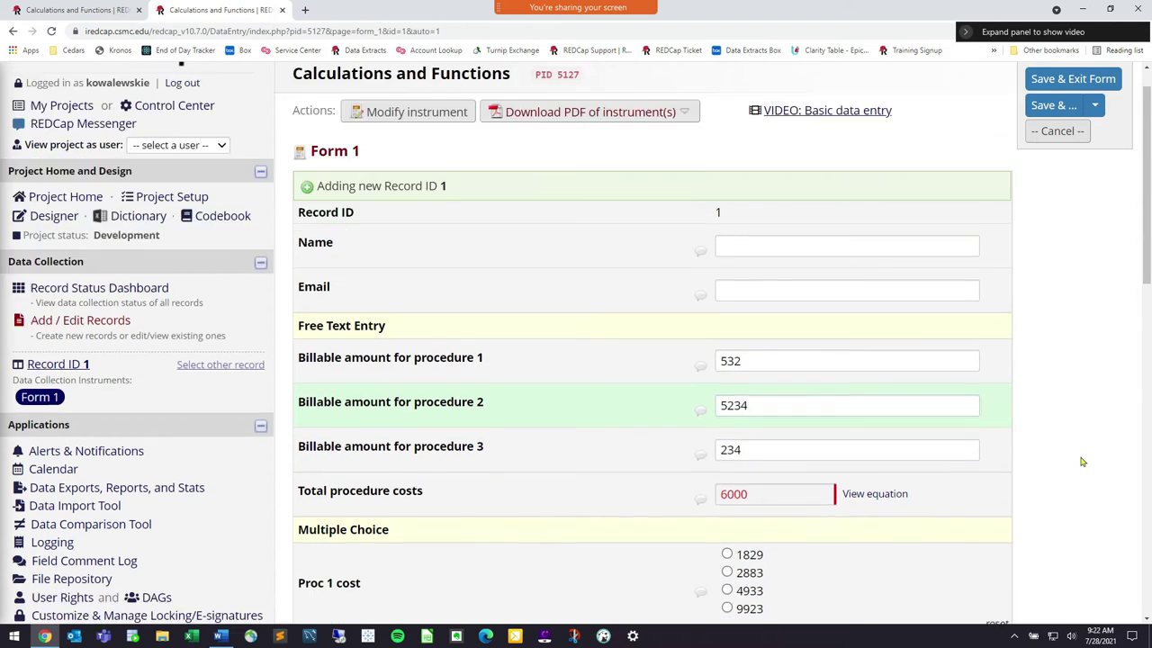
Change the billable amount for procedure 2 to 5233 and select 2883 for all three multiple-choice procedure costs.
{"action": "left_click", "coordinate": [766, 87]}
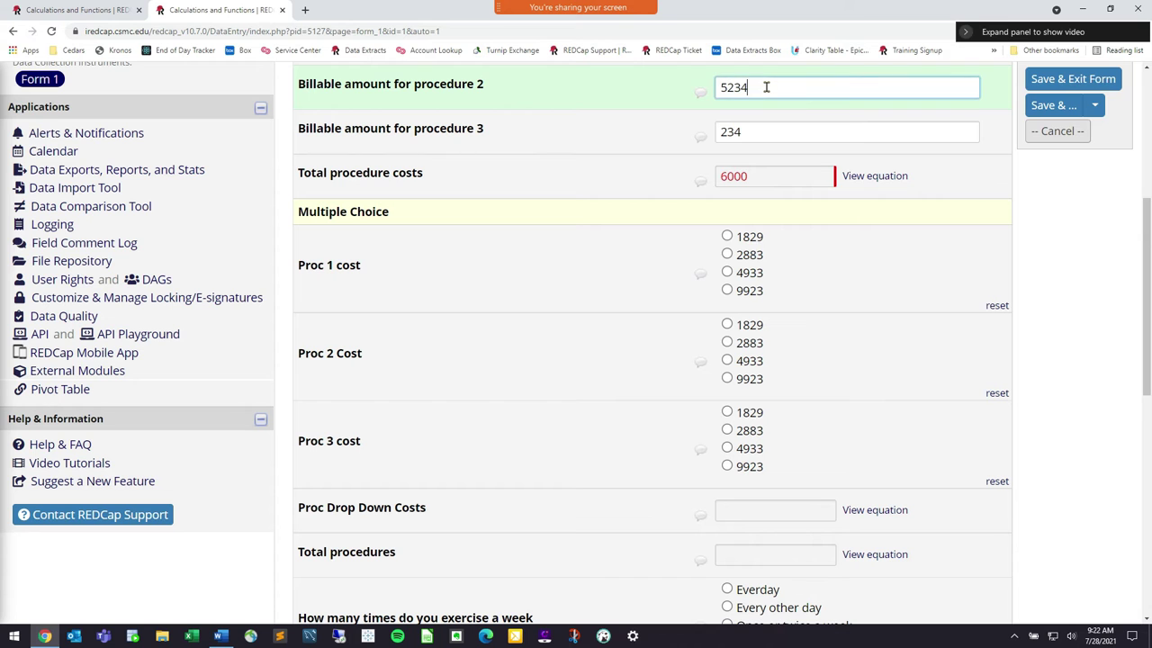
{"action": "left_click", "coordinate": [1026, 249]}
{"action": "left_click", "coordinate": [751, 256]}
{"action": "left_click", "coordinate": [749, 343]}
{"action": "left_click", "coordinate": [749, 432]}
Compare the Total procedures result with the Total procedure costs and Proc Drop Down Costs values.
{"action": "scroll", "coordinate": [964, 437], "scroll_direction": "down", "scroll_amount": 2}
{"action": "scroll", "coordinate": [778, 359], "scroll_direction": "up", "scroll_amount": 2}
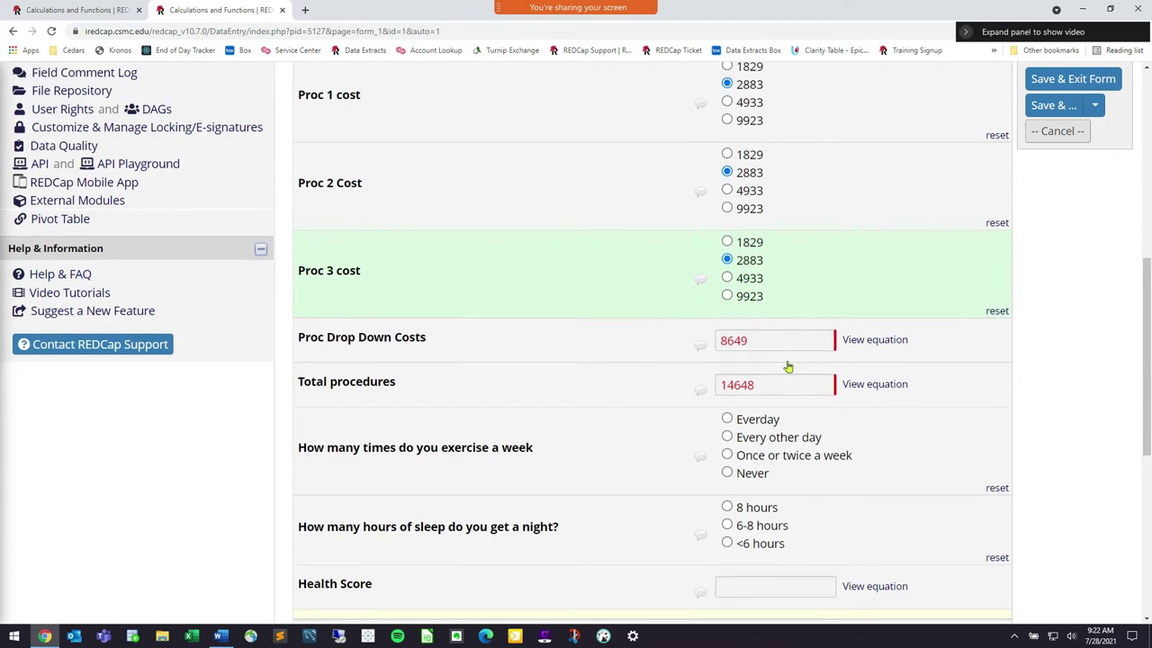
{"action": "double_click", "coordinate": [754, 555]}
{"action": "left_click", "coordinate": [772, 553]}
{"action": "left_click_drag", "start_coordinate": [771, 552], "coordinate": [566, 552]}
{"action": "left_click", "coordinate": [566, 552]}
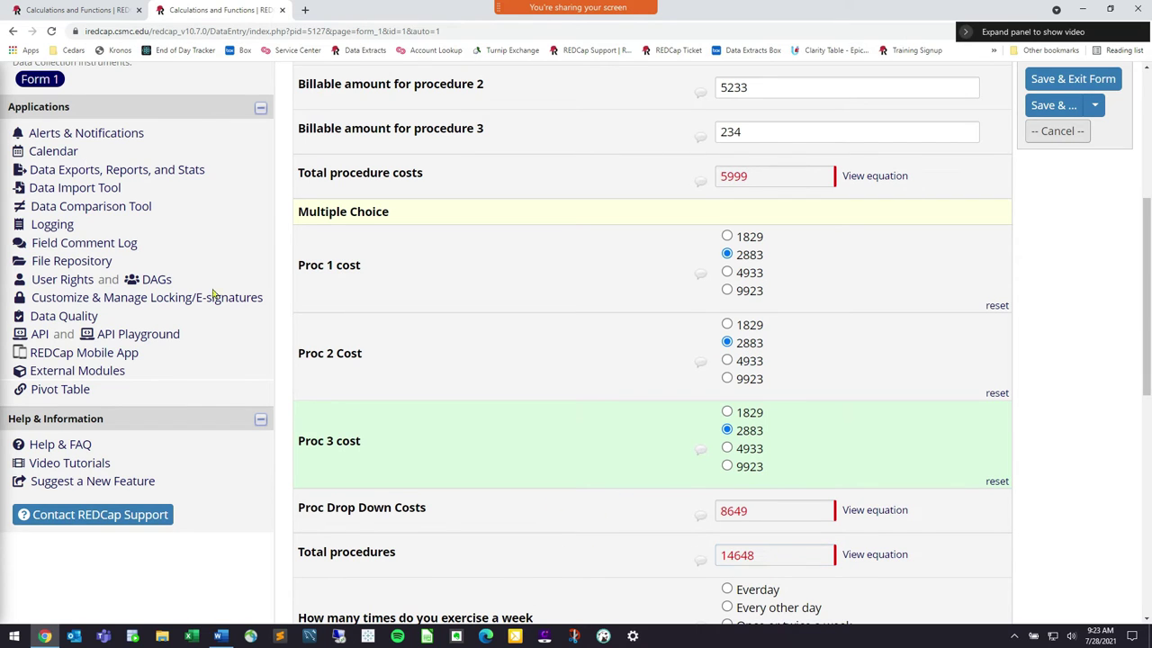
Read the latest participant comment in the meeting chat, return to the data entry form and close the chat.
{"action": "left_click", "coordinate": [85, 9]}
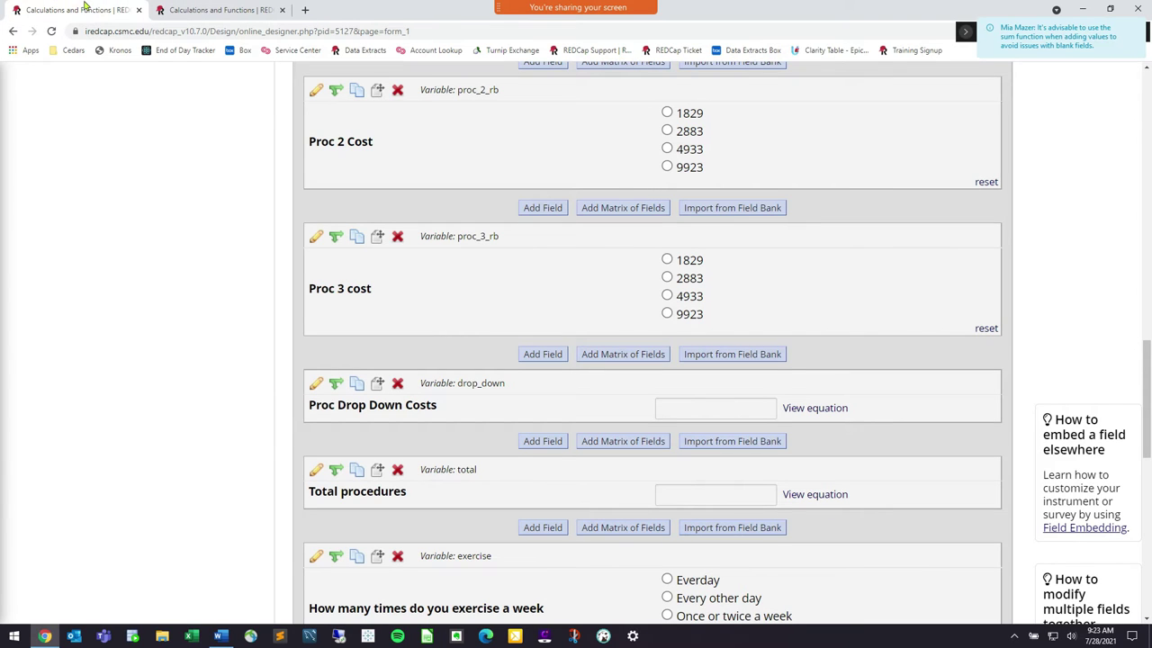
{"action": "mouse_move", "coordinate": [576, 9]}
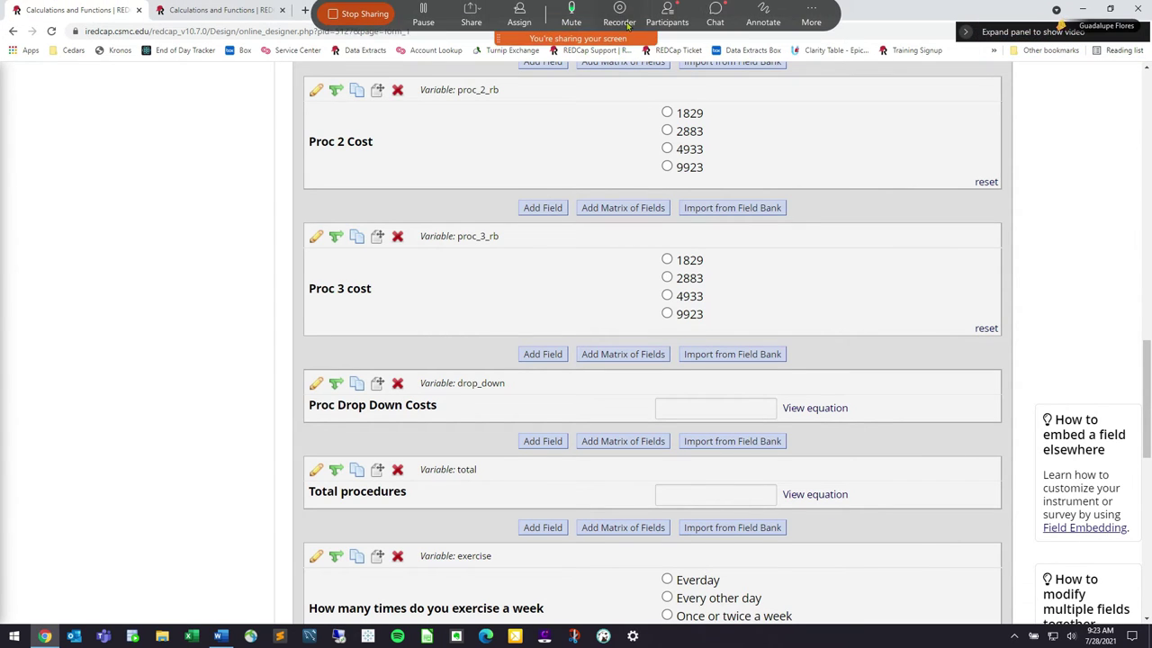
{"action": "left_click", "coordinate": [717, 14]}
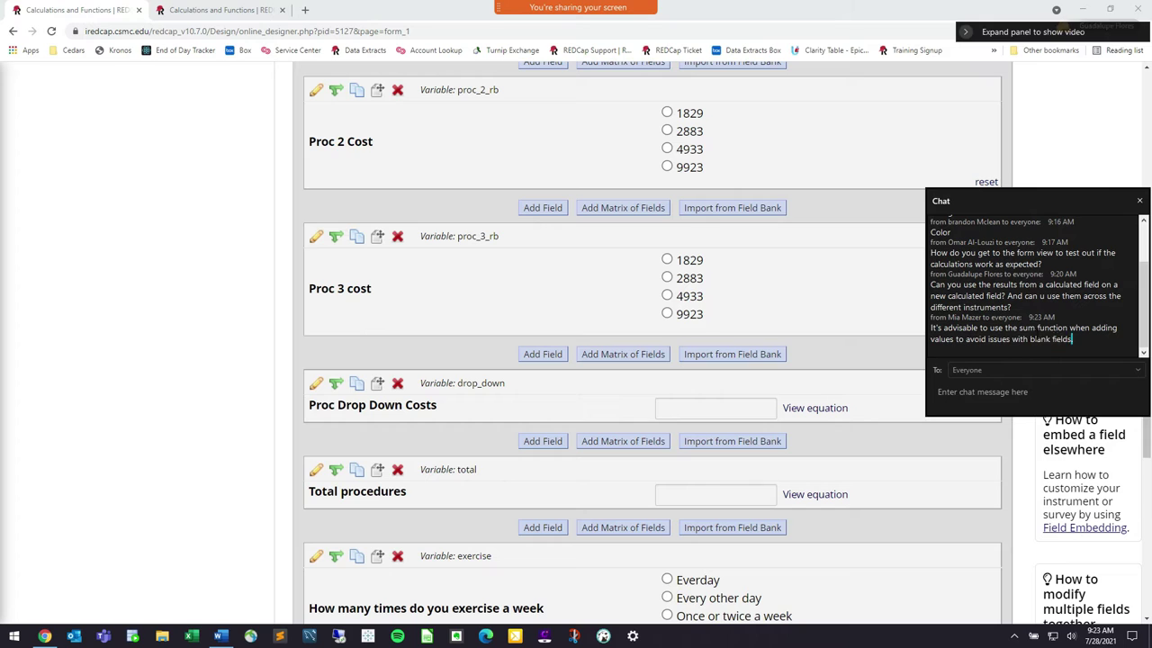
{"action": "left_click_drag", "start_coordinate": [1073, 339], "coordinate": [1031, 339]}
{"action": "left_click", "coordinate": [1090, 342]}
{"action": "left_click", "coordinate": [238, 8]}
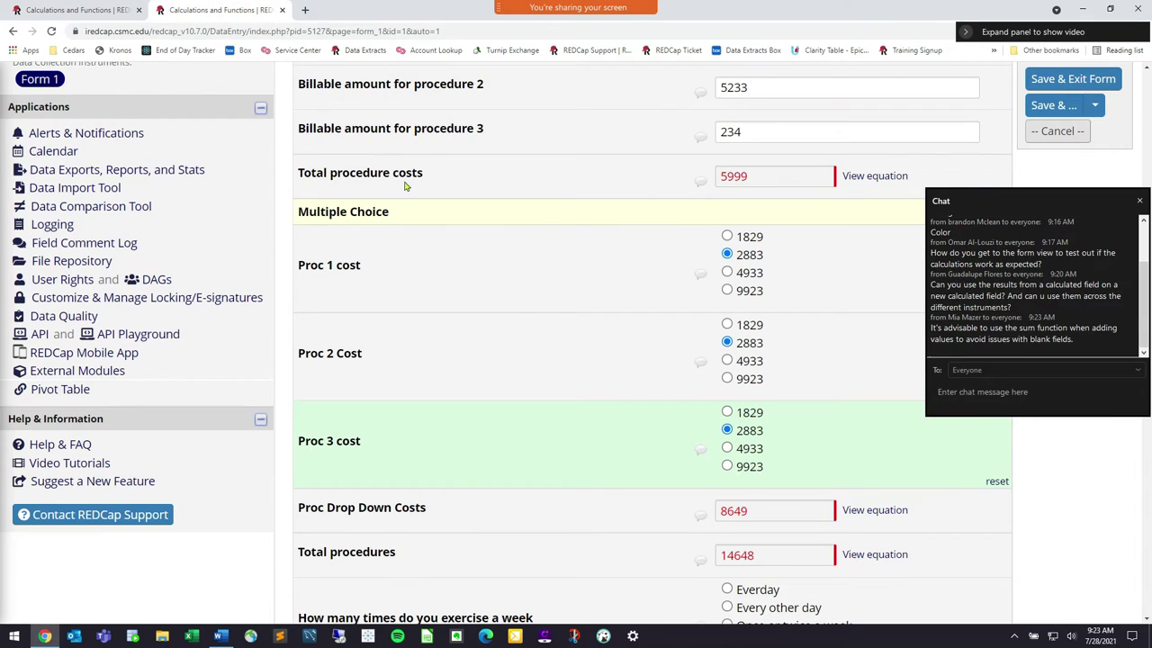
{"action": "left_click", "coordinate": [1140, 200]}
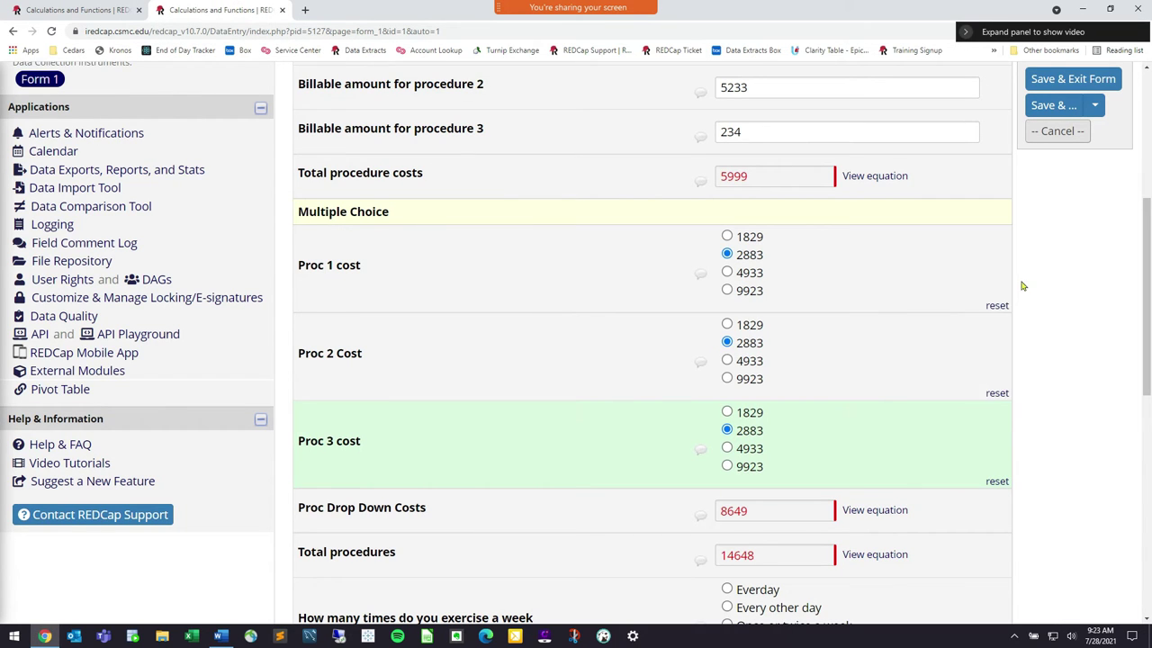
Clear the billable amount for procedure 3 to test how Total procedure costs handles a blank field.
{"action": "scroll", "coordinate": [788, 339], "scroll_direction": "up", "scroll_amount": 3}
{"action": "double_click", "coordinate": [774, 433]}
{"action": "key", "text": "BackSpace"}
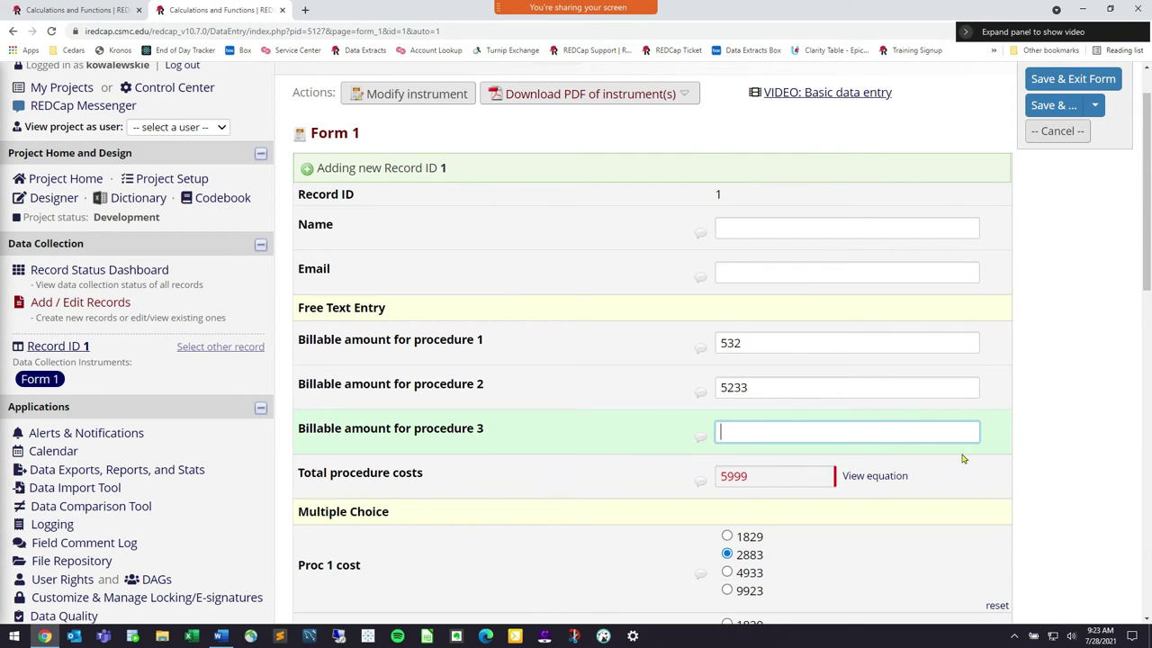
{"action": "left_click_drag", "start_coordinate": [441, 344], "coordinate": [444, 431]}
{"action": "left_click", "coordinate": [765, 432]}
{"action": "left_click", "coordinate": [778, 473]}
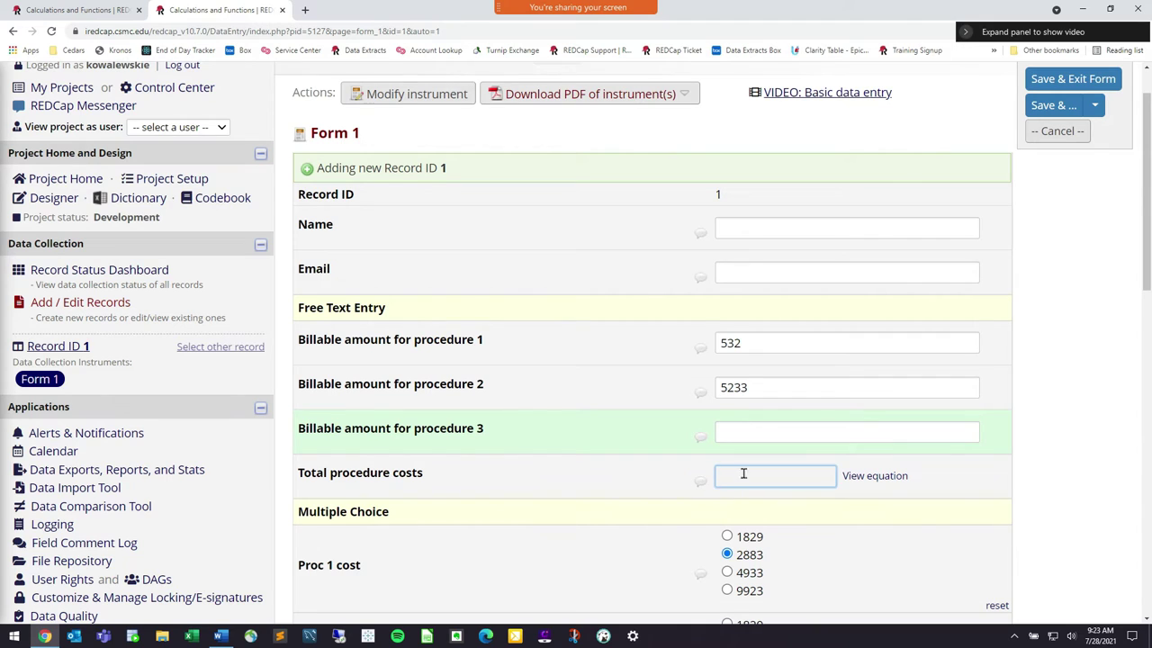
Test Total procedure costs by entering 0 and then 345 as the billable amount for procedure 3, and clear that field again.
{"action": "left_click", "coordinate": [774, 430]}
{"action": "type", "text": "0"}
{"action": "left_click", "coordinate": [828, 459]}
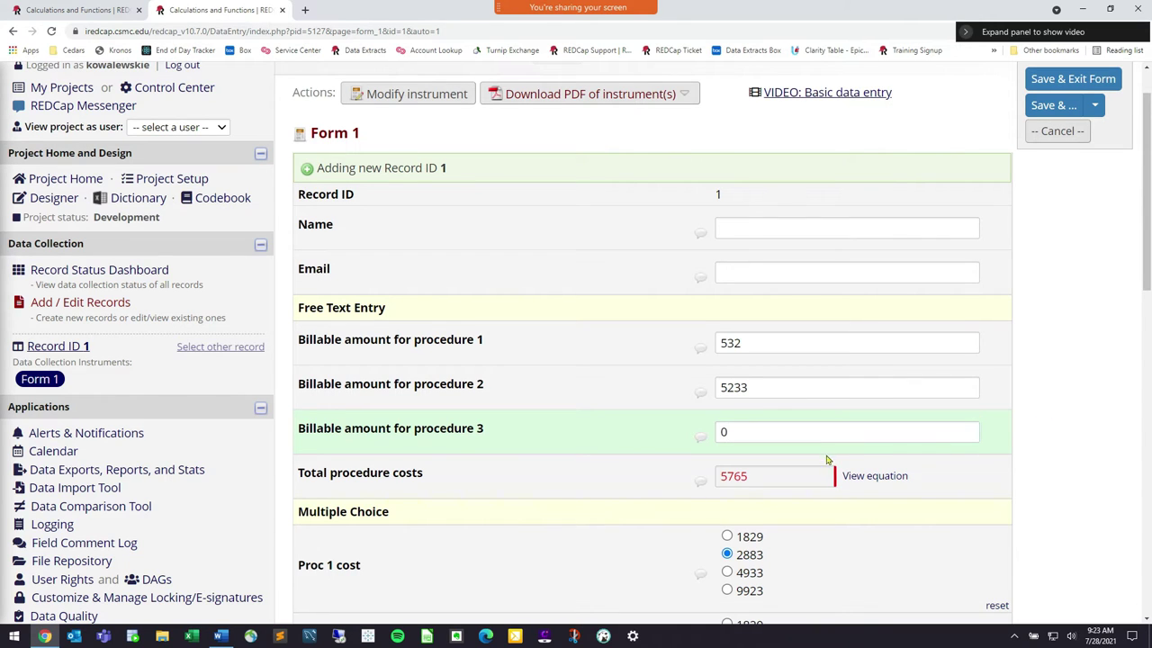
{"action": "double_click", "coordinate": [825, 430]}
{"action": "type", "text": "345"}
{"action": "left_click", "coordinate": [1037, 446]}
{"action": "double_click", "coordinate": [757, 433]}
{"action": "key", "text": "BackSpace"}
{"action": "left_click", "coordinate": [1037, 451]}
Return to the Online Designer, inspect the Total procedure costs equation in the Logic Editor, and close the field without saving.
{"action": "left_click", "coordinate": [62, 9]}
{"action": "scroll", "coordinate": [618, 380], "scroll_direction": "up", "scroll_amount": 5}
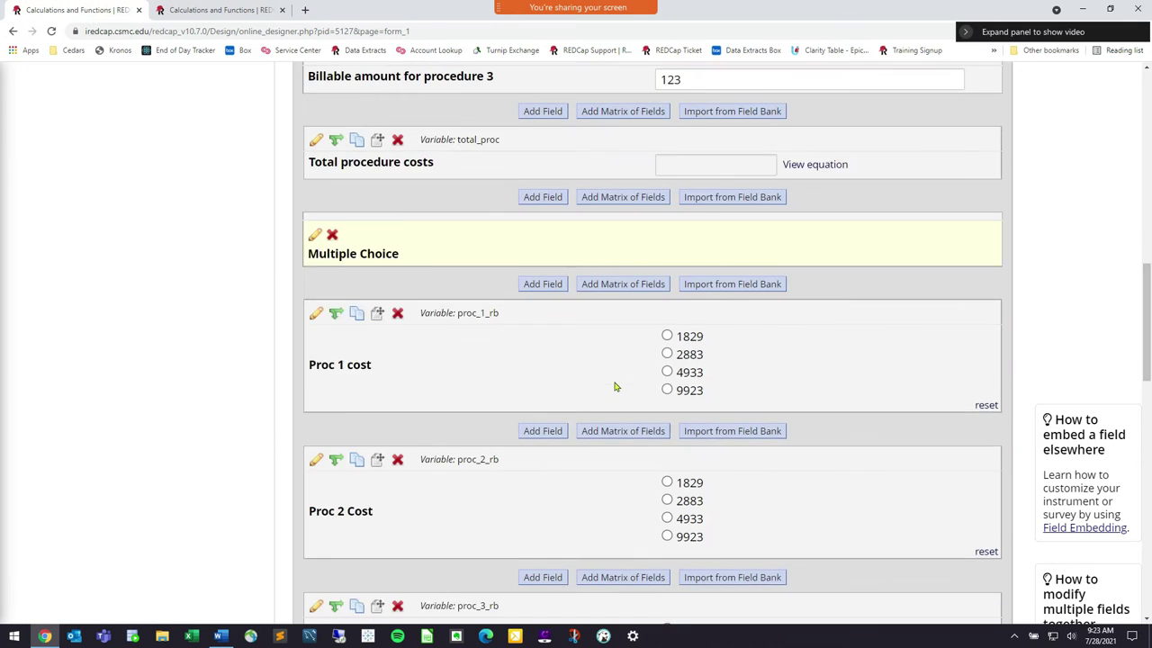
{"action": "scroll", "coordinate": [615, 399], "scroll_direction": "up", "scroll_amount": 3}
{"action": "scroll", "coordinate": [324, 293], "scroll_direction": "down", "scroll_amount": 4}
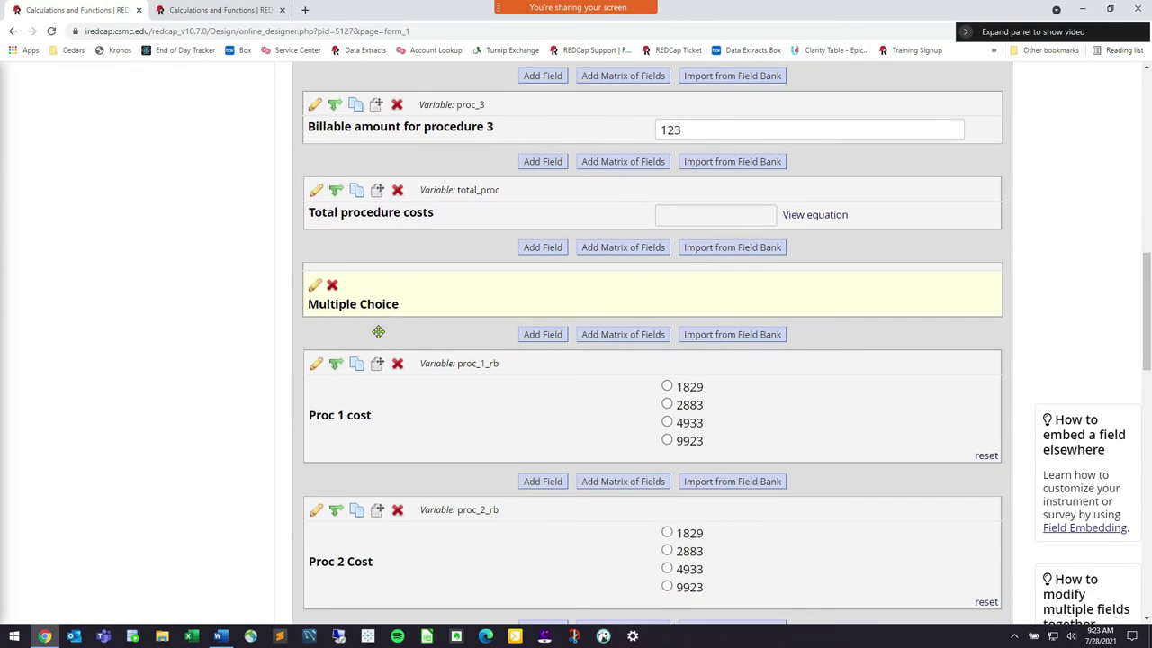
{"action": "scroll", "coordinate": [360, 342], "scroll_direction": "up", "scroll_amount": 3}
{"action": "left_click", "coordinate": [314, 309]}
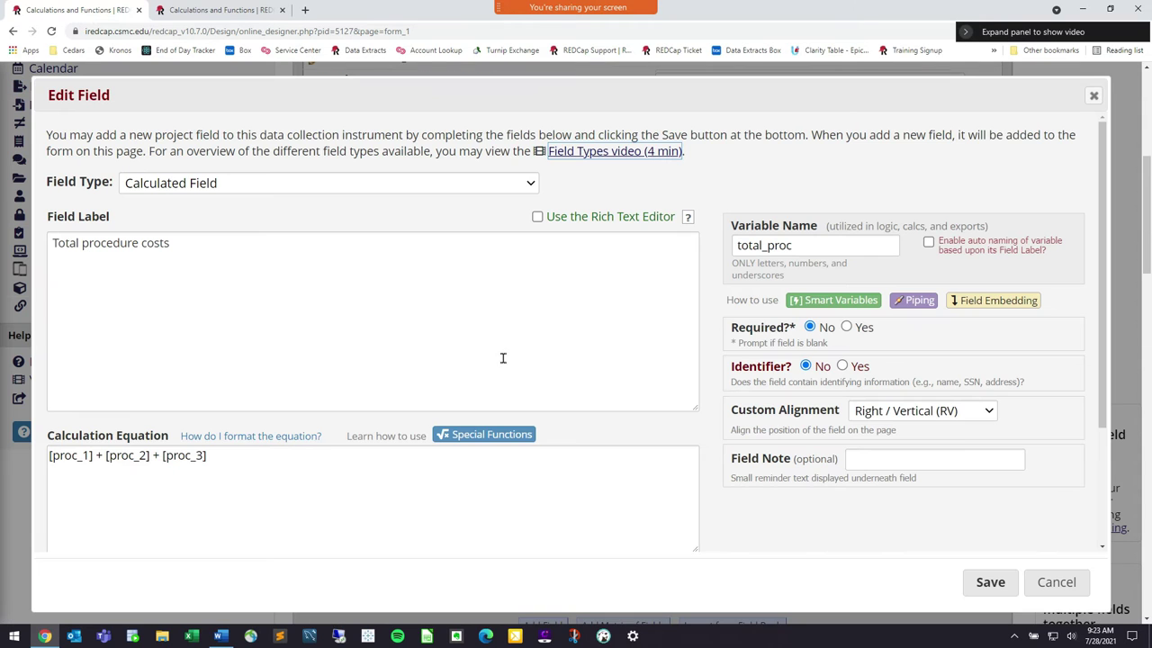
{"action": "scroll", "coordinate": [297, 466], "scroll_direction": "down", "scroll_amount": 1}
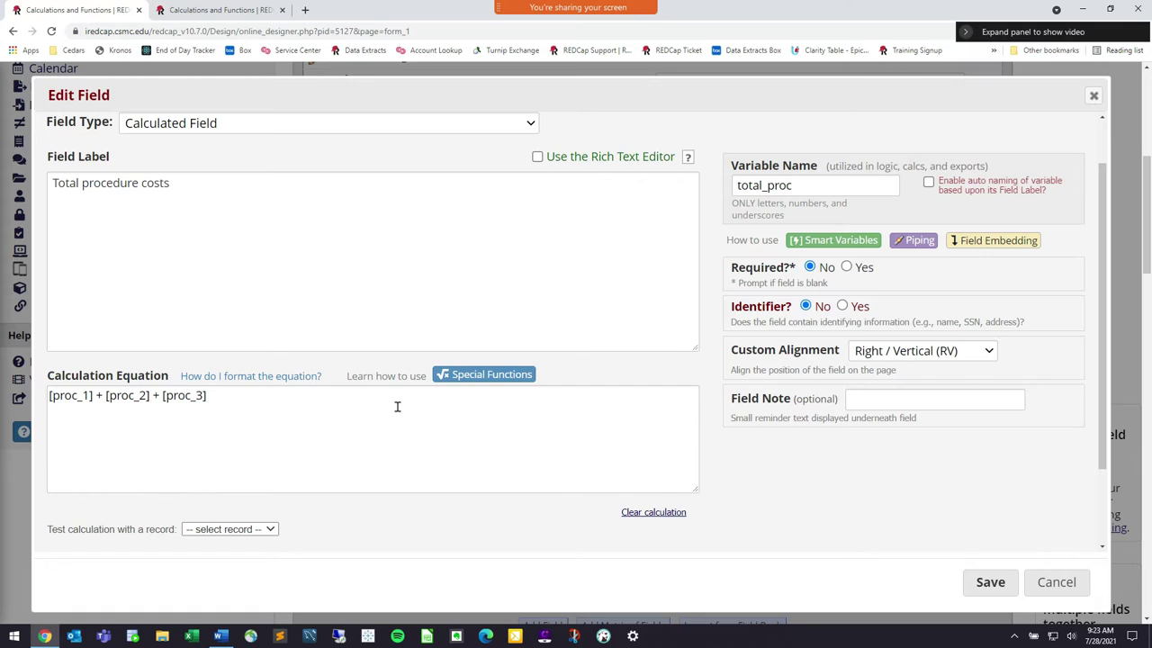
{"action": "left_click", "coordinate": [128, 384]}
{"action": "triple_click", "coordinate": [311, 197]}
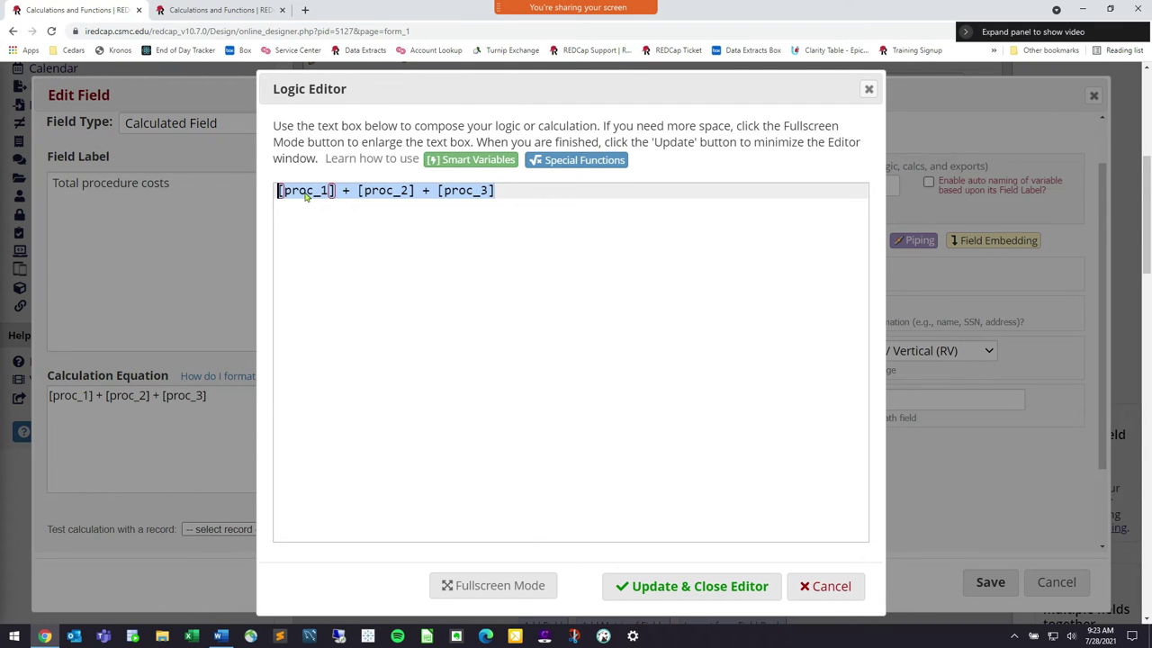
{"action": "left_click", "coordinate": [522, 201]}
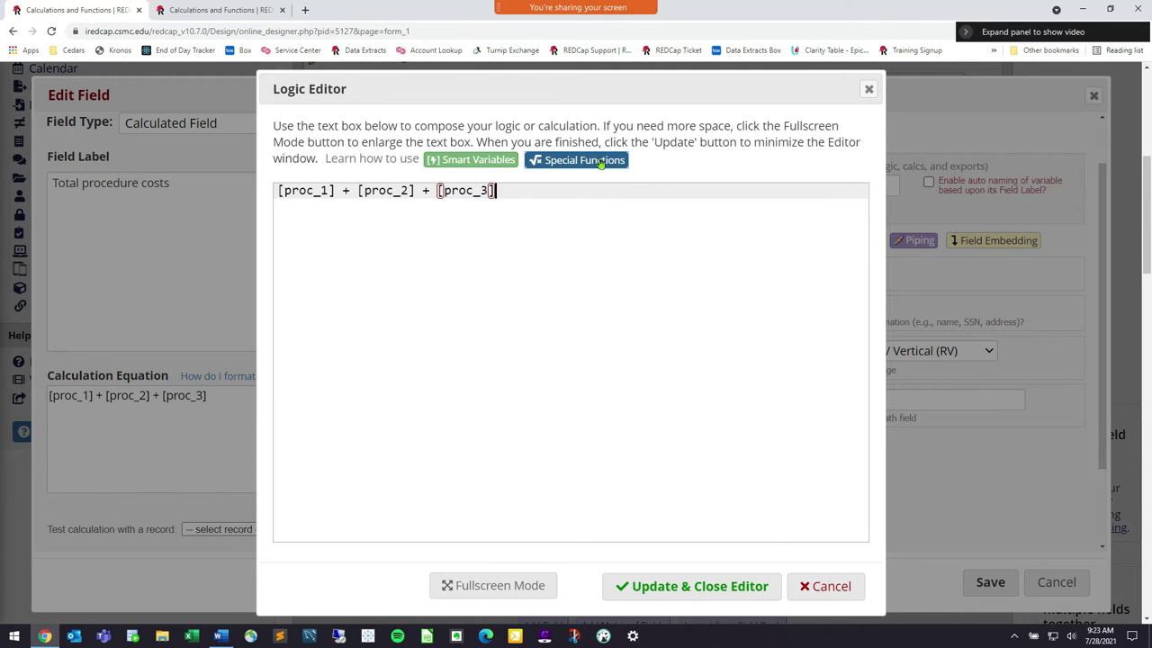
{"action": "left_click", "coordinate": [824, 589]}
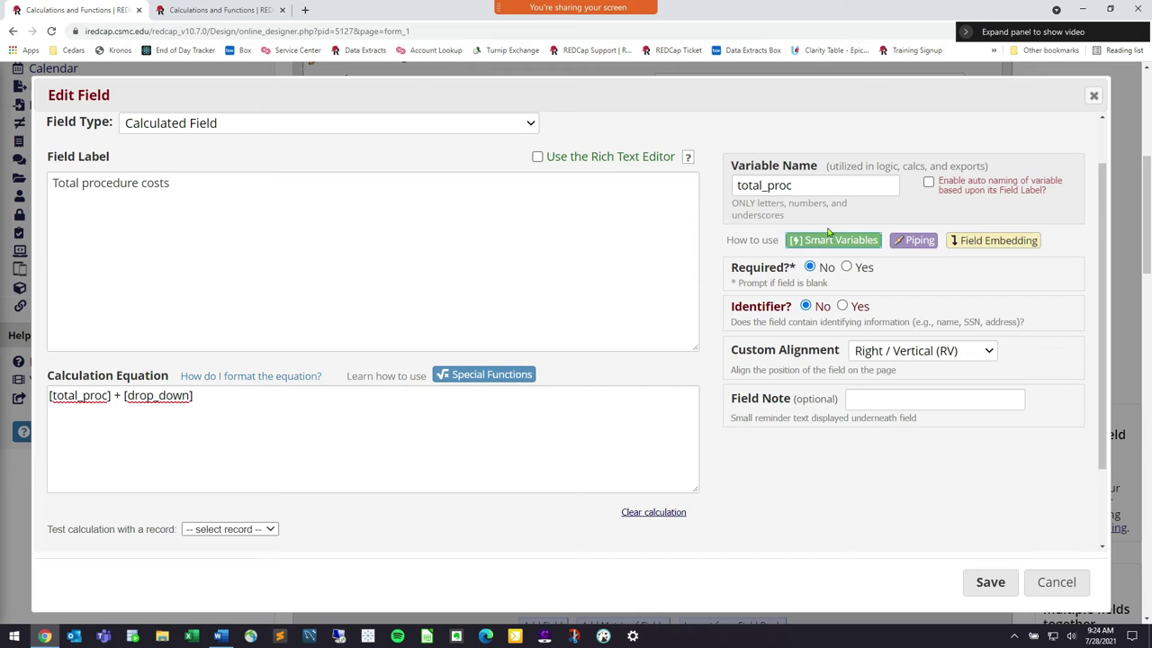
{"action": "left_click", "coordinate": [1055, 582]}
Open the Total procedure costs equation in the Logic Editor and bring up the Special Functions reference.
{"action": "scroll", "coordinate": [664, 368], "scroll_direction": "up", "scroll_amount": 10}
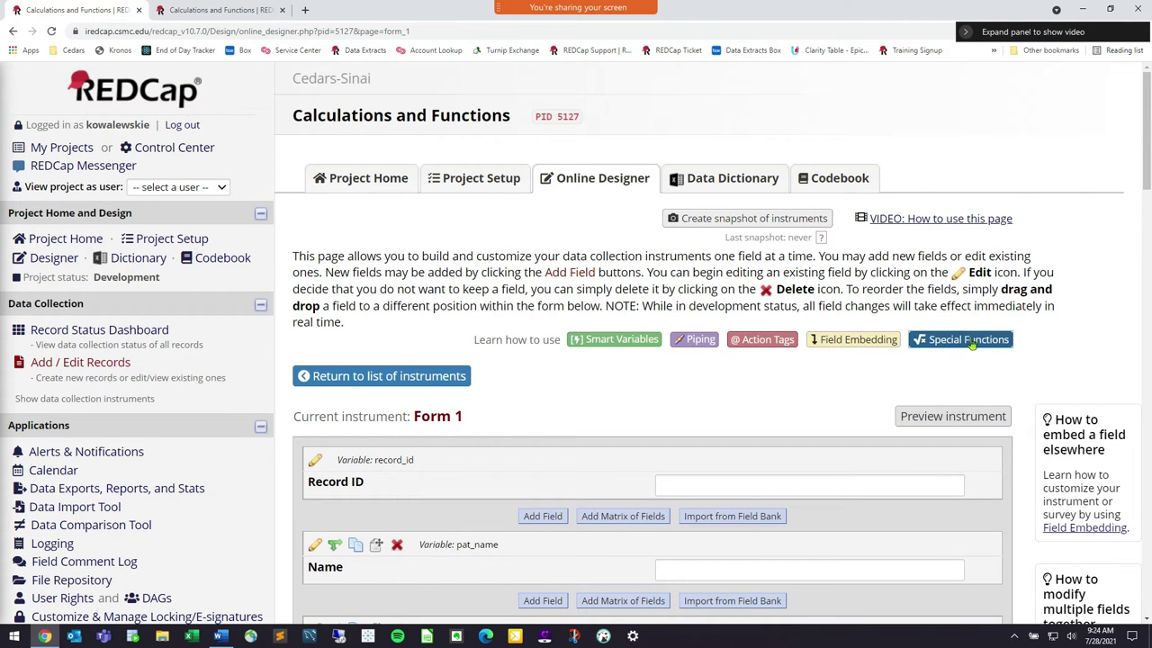
{"action": "scroll", "coordinate": [720, 357], "scroll_direction": "down", "scroll_amount": 5}
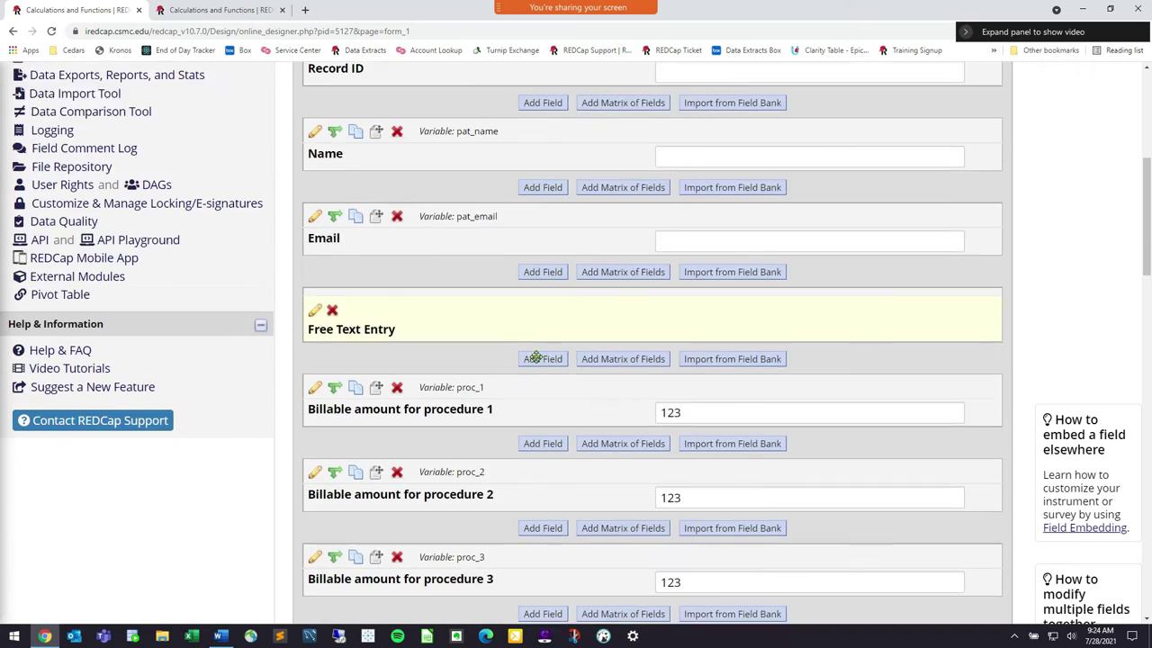
{"action": "scroll", "coordinate": [536, 358], "scroll_direction": "down", "scroll_amount": 3}
{"action": "left_click", "coordinate": [315, 397]}
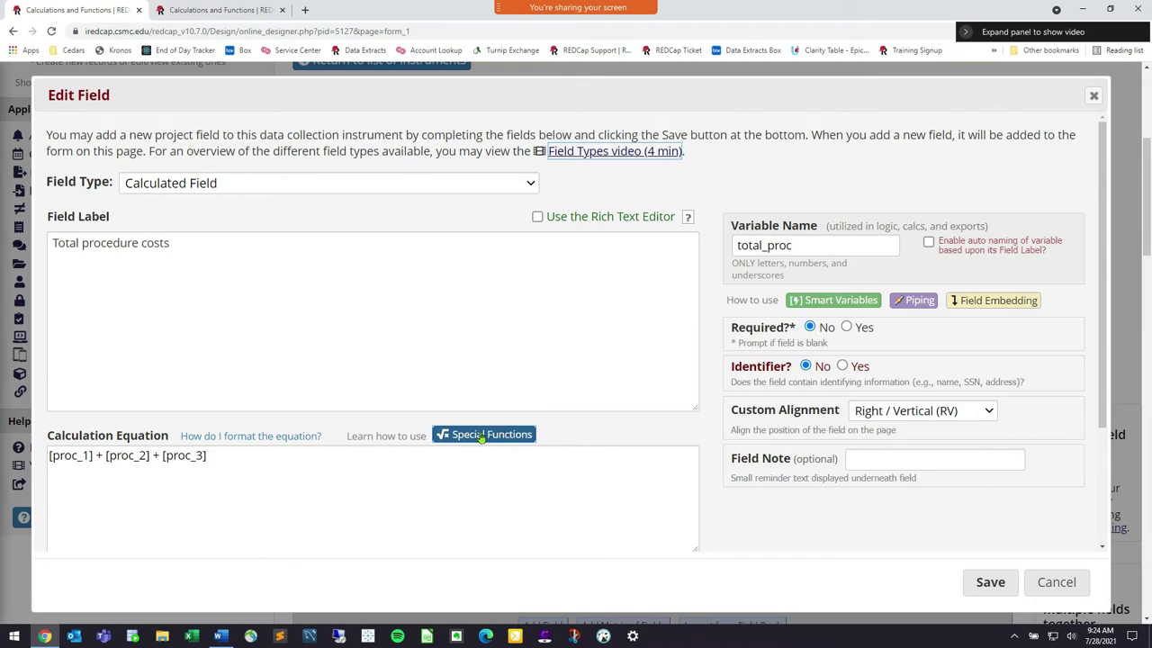
{"action": "left_click", "coordinate": [404, 479]}
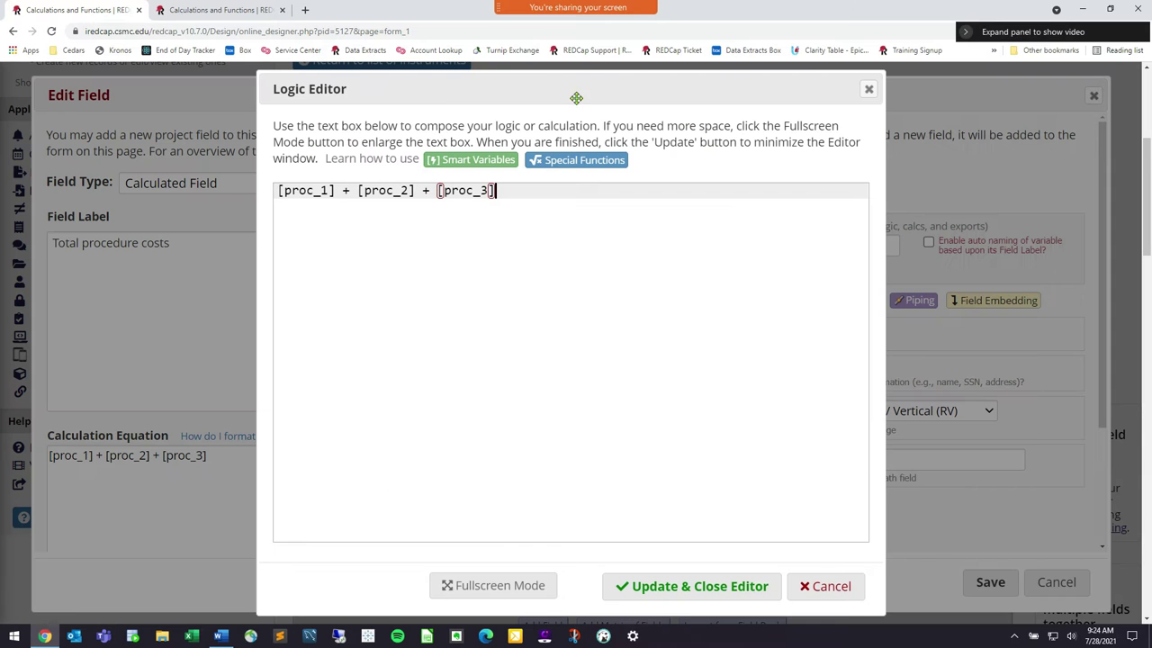
{"action": "left_click", "coordinate": [595, 164]}
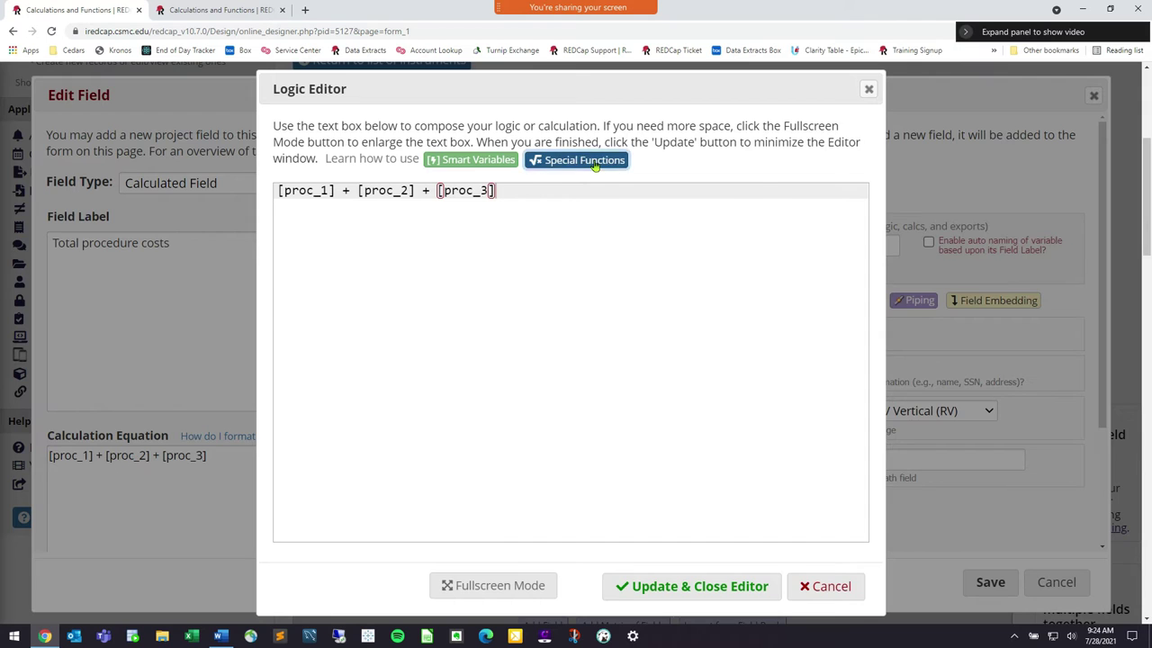
Look through the Special Functions reference for the number functions, down to Sum.
{"action": "scroll", "coordinate": [586, 304], "scroll_direction": "down", "scroll_amount": 2}
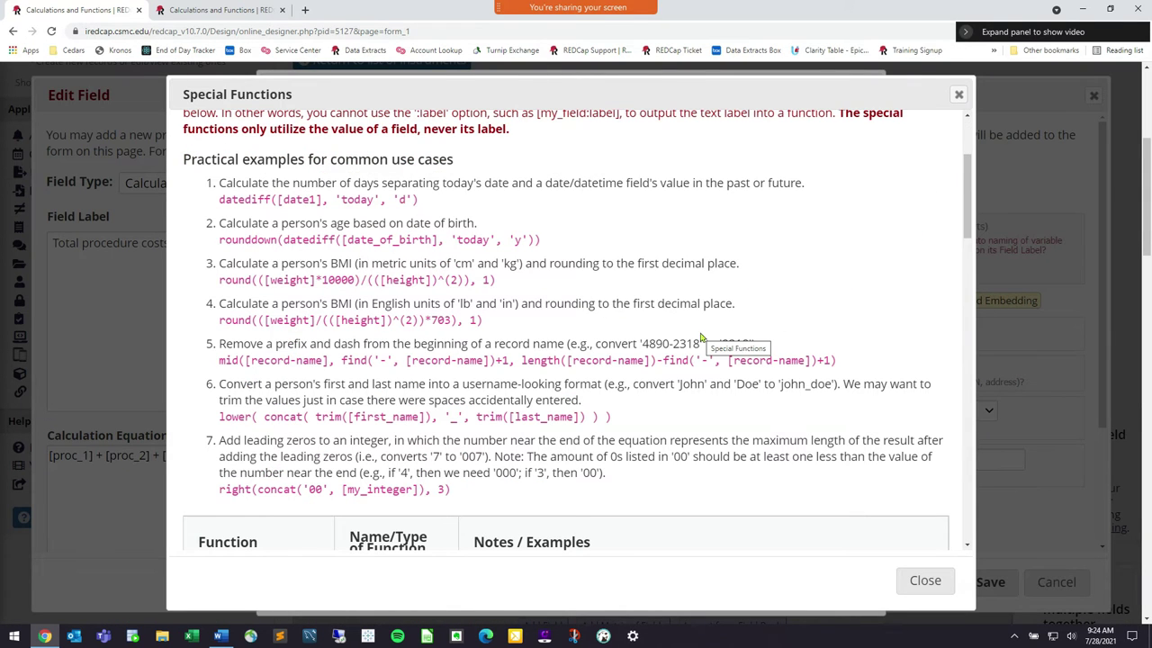
{"action": "scroll", "coordinate": [701, 337], "scroll_direction": "down", "scroll_amount": 2}
{"action": "left_click_drag", "start_coordinate": [970, 217], "coordinate": [959, 282]}
{"action": "scroll", "coordinate": [959, 282], "scroll_direction": "down", "scroll_amount": 2}
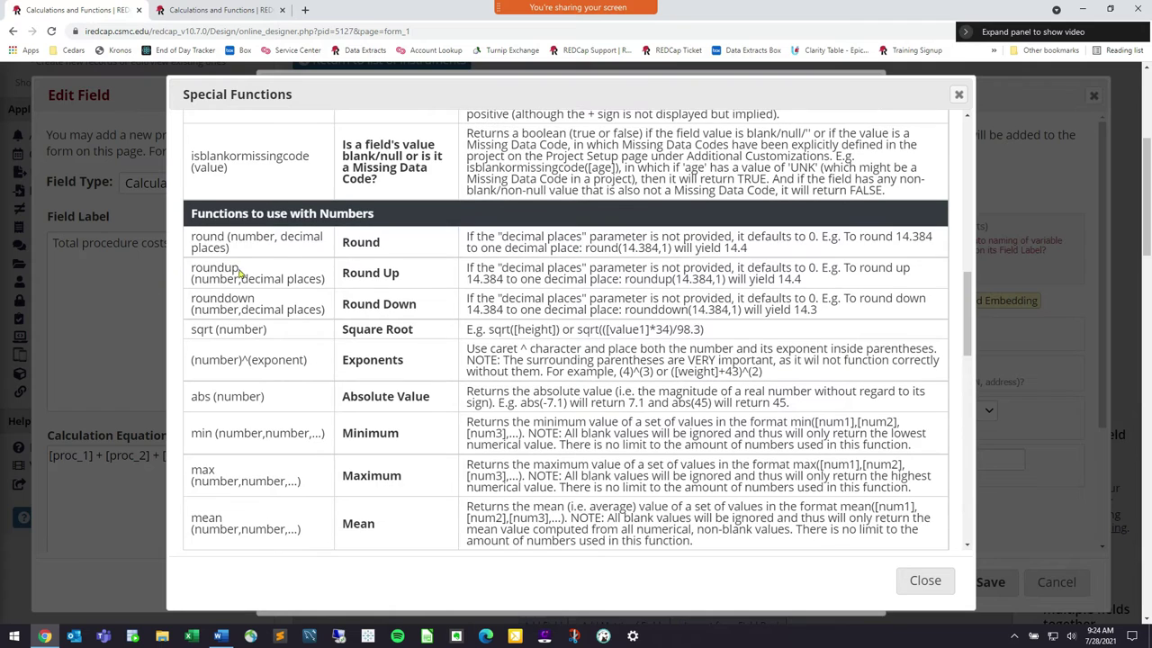
{"action": "scroll", "coordinate": [191, 284], "scroll_direction": "down", "scroll_amount": 1}
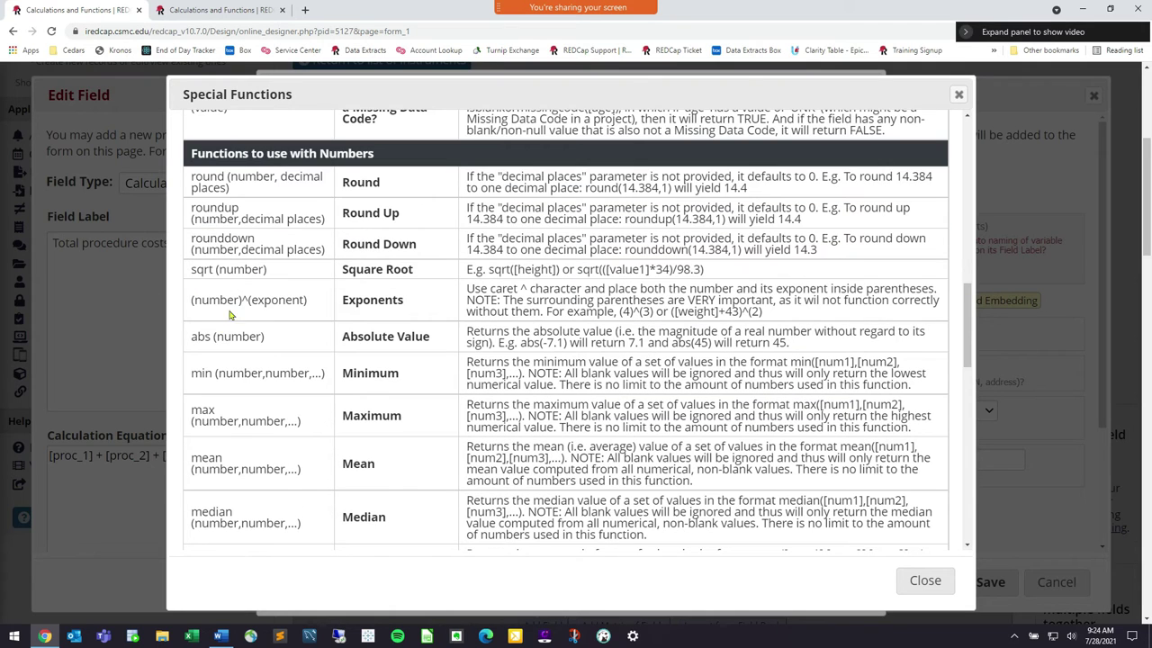
{"action": "scroll", "coordinate": [233, 337], "scroll_direction": "down", "scroll_amount": 2}
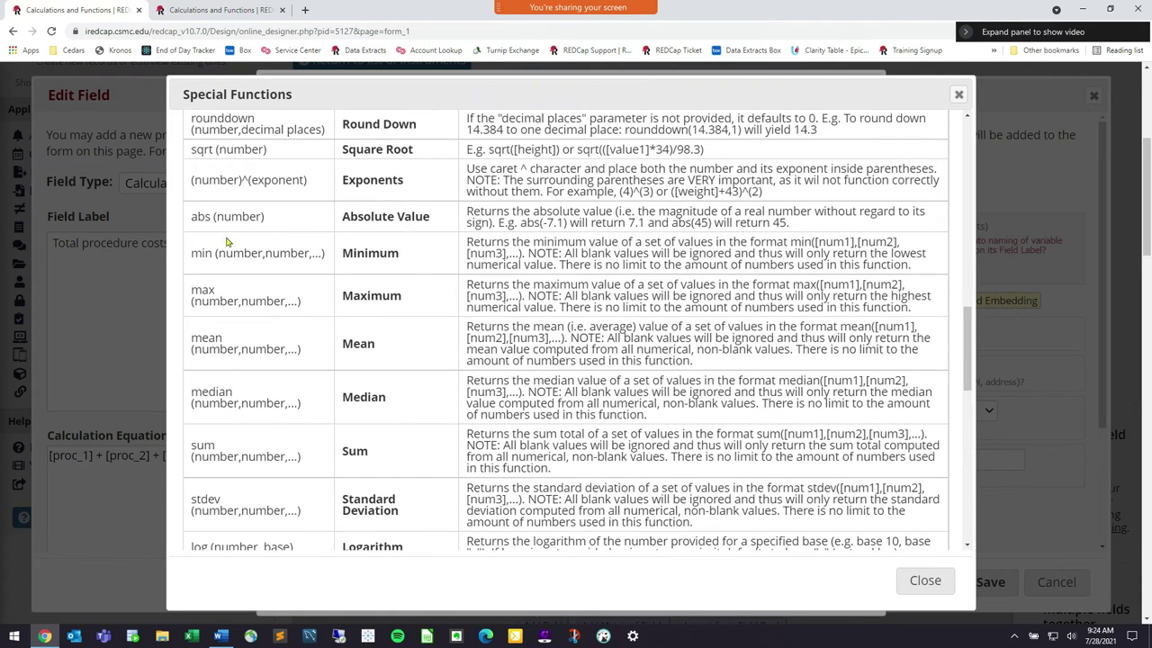
{"action": "scroll", "coordinate": [253, 446], "scroll_direction": "down", "scroll_amount": 1}
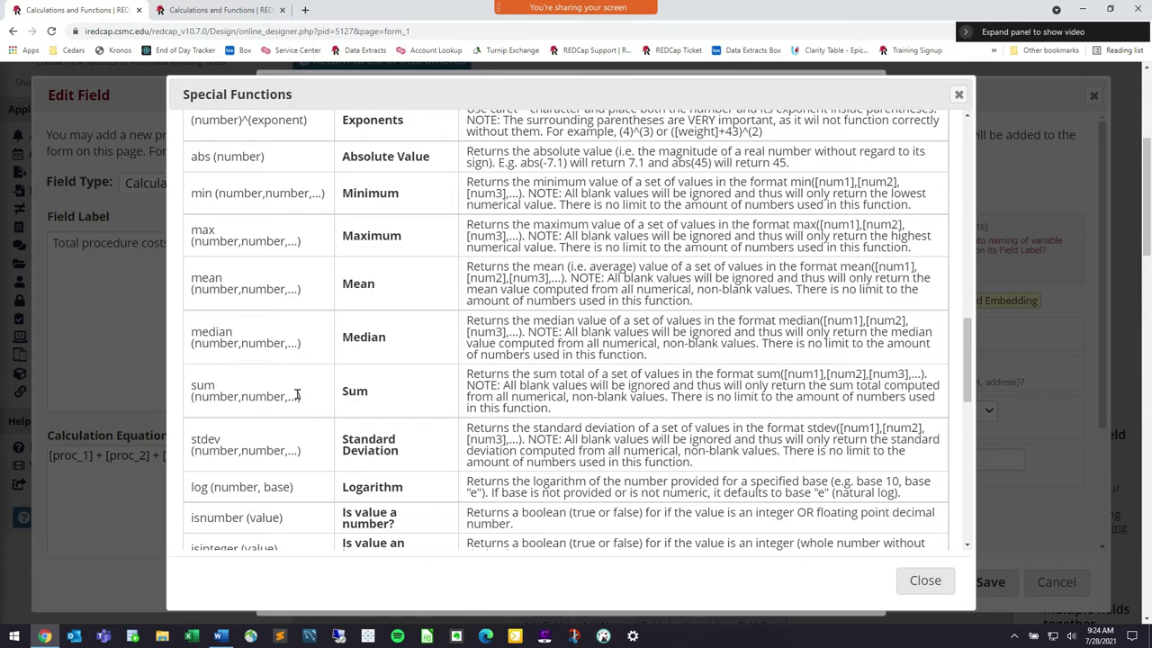
Examine the sum function's name and its number arguments in the Special Functions reference.
{"action": "mouse_move", "coordinate": [299, 396]}
{"action": "left_mouse_down"}
{"action": "mouse_move", "coordinate": [192, 386]}
{"action": "mouse_move", "coordinate": [312, 399]}
{"action": "mouse_move", "coordinate": [304, 393]}
{"action": "left_mouse_up"}
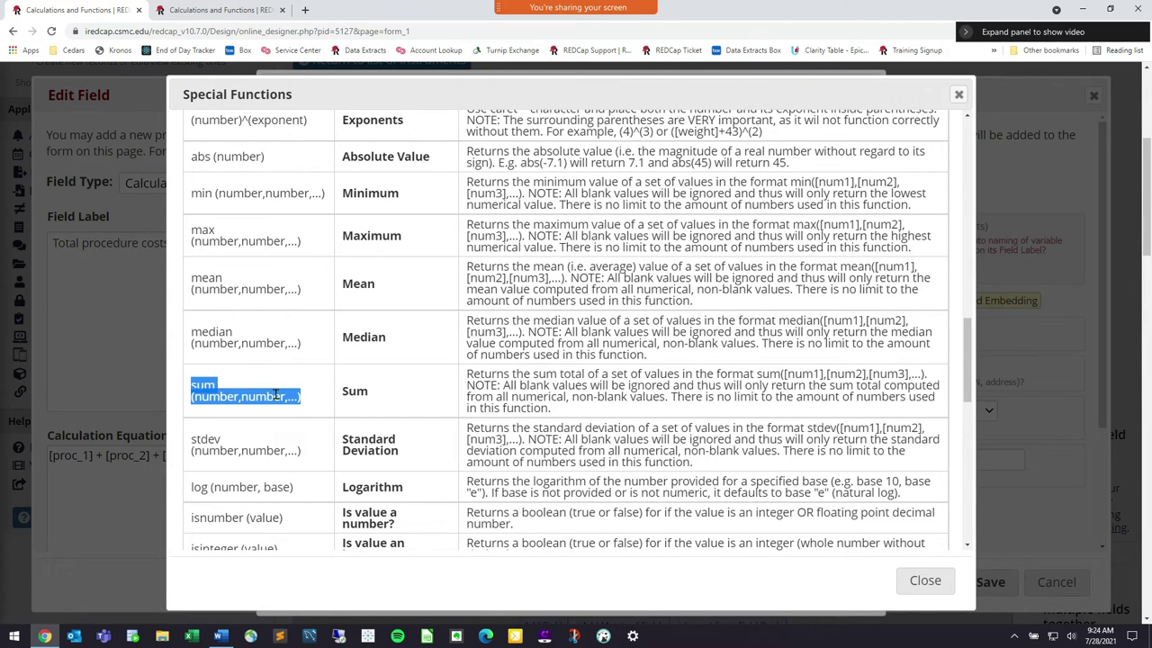
{"action": "left_click", "coordinate": [218, 390]}
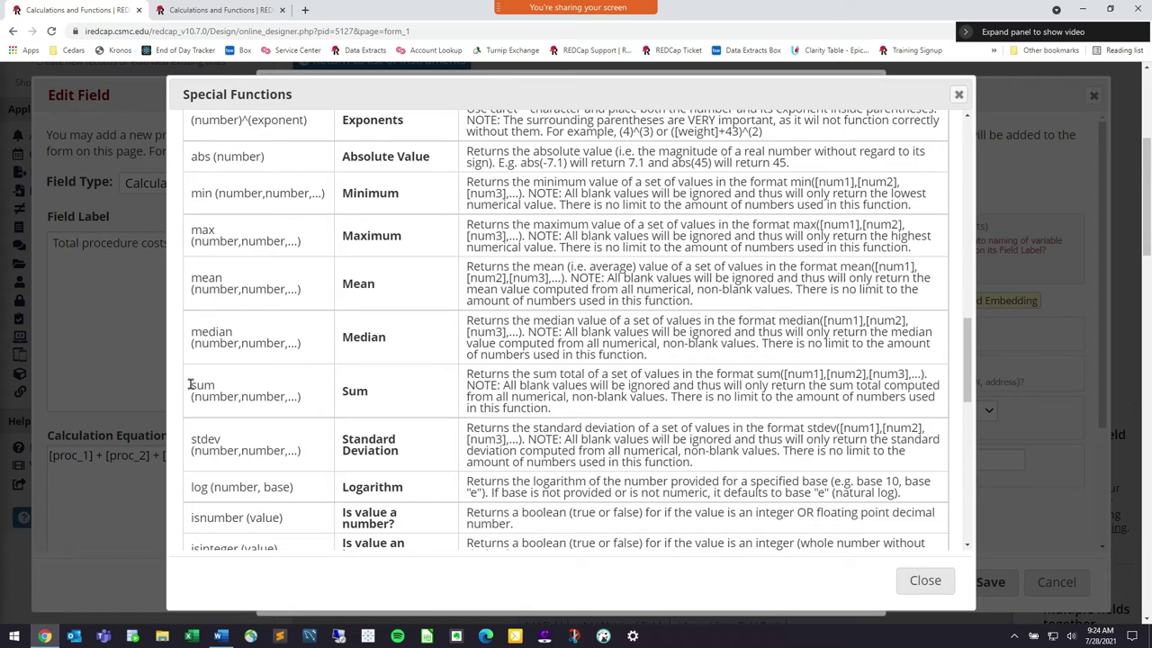
{"action": "double_click", "coordinate": [214, 387]}
{"action": "left_click", "coordinate": [188, 399]}
{"action": "left_click_drag", "start_coordinate": [188, 398], "coordinate": [313, 401]}
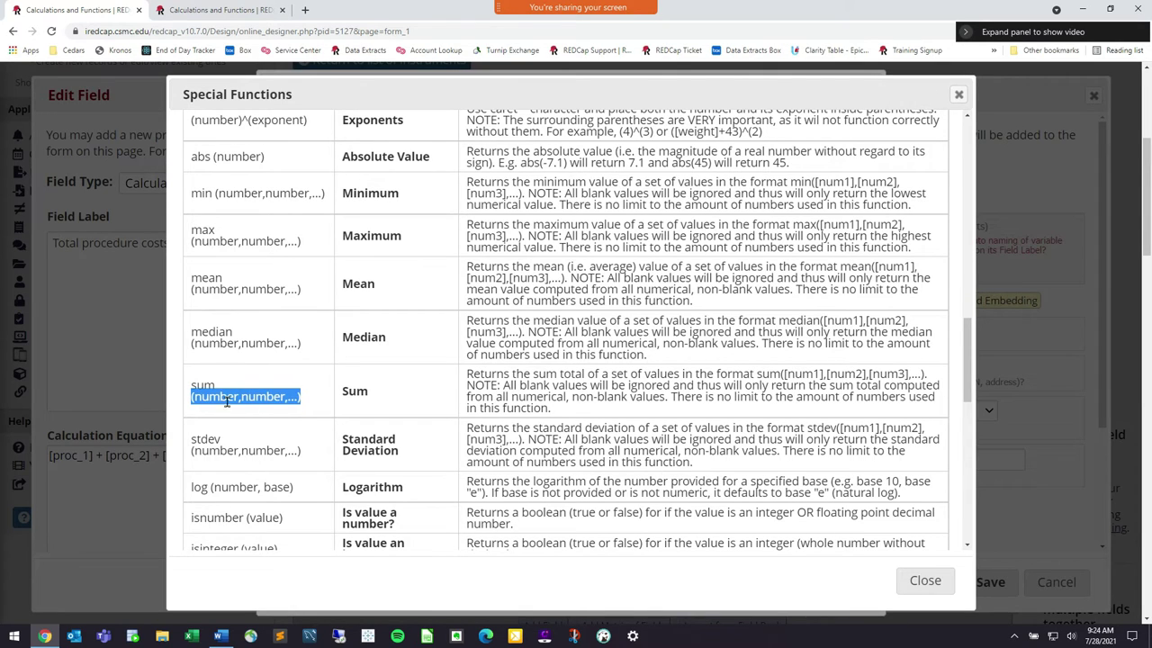
{"action": "left_click", "coordinate": [341, 408]}
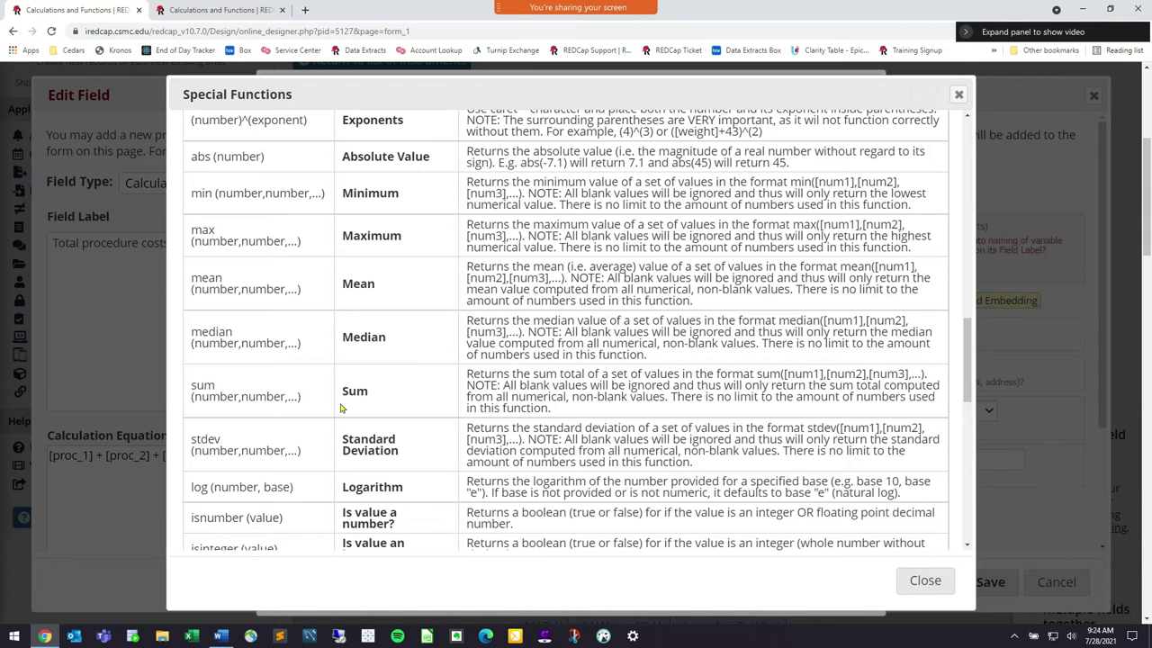
{"action": "left_click_drag", "start_coordinate": [244, 399], "coordinate": [220, 399]}
{"action": "left_click", "coordinate": [277, 388]}
{"action": "left_click_drag", "start_coordinate": [316, 404], "coordinate": [171, 387]}
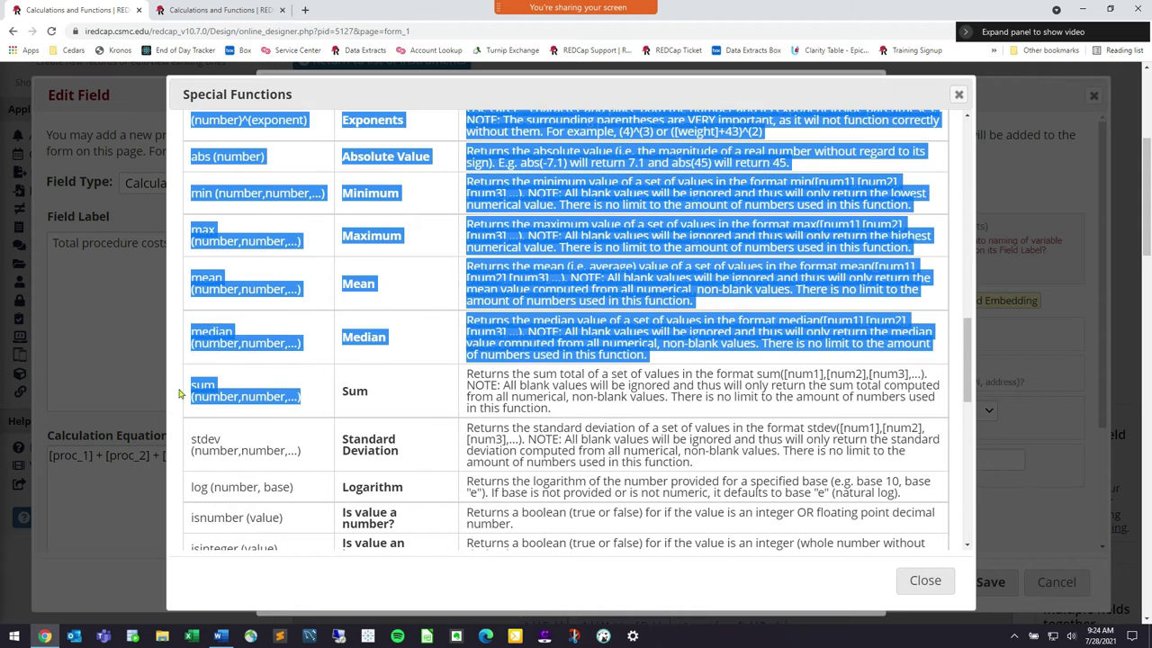
Copy the format sum([num1],[num2],[num3],...) from the reference into the equation and write sum([proc_1],[proc_2],[proc_3]) beneath it.
{"action": "left_click_drag", "start_coordinate": [756, 375], "coordinate": [918, 372]}
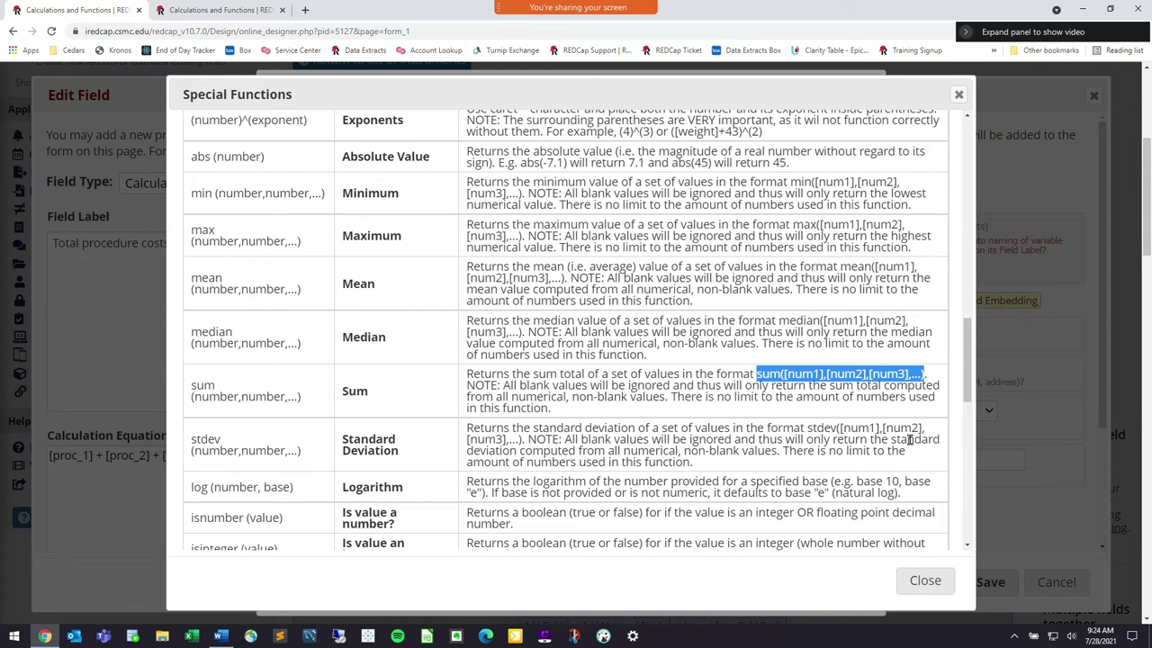
{"action": "left_click", "coordinate": [924, 582]}
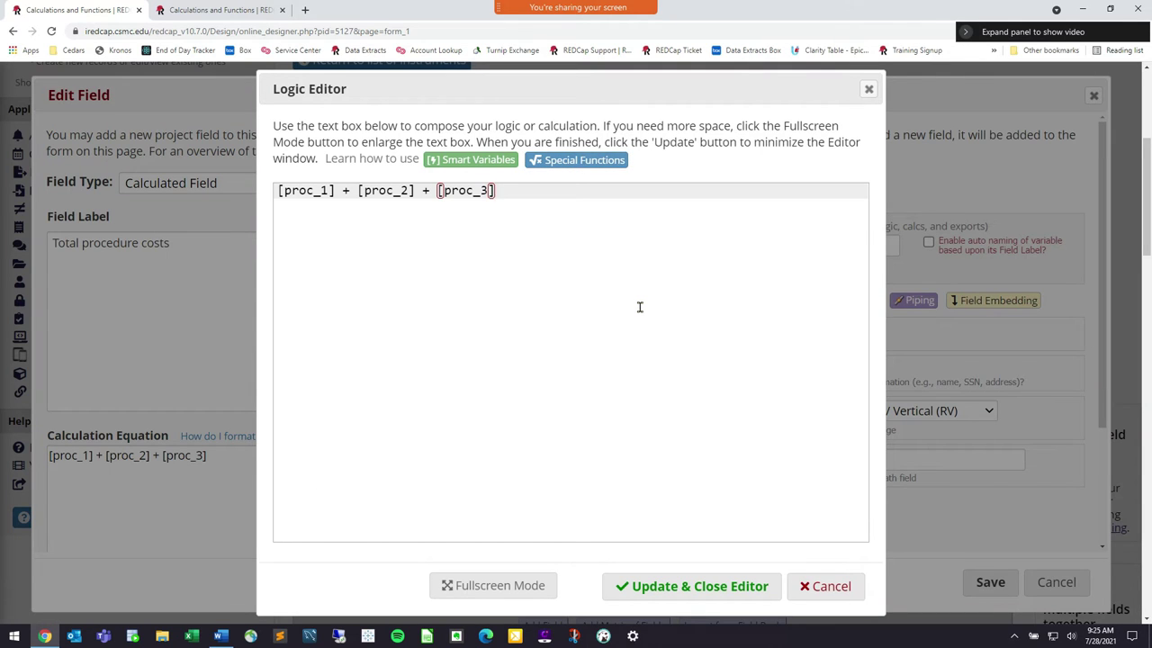
{"action": "type", "text": "sum([num1],[num2],[num3],...)"}
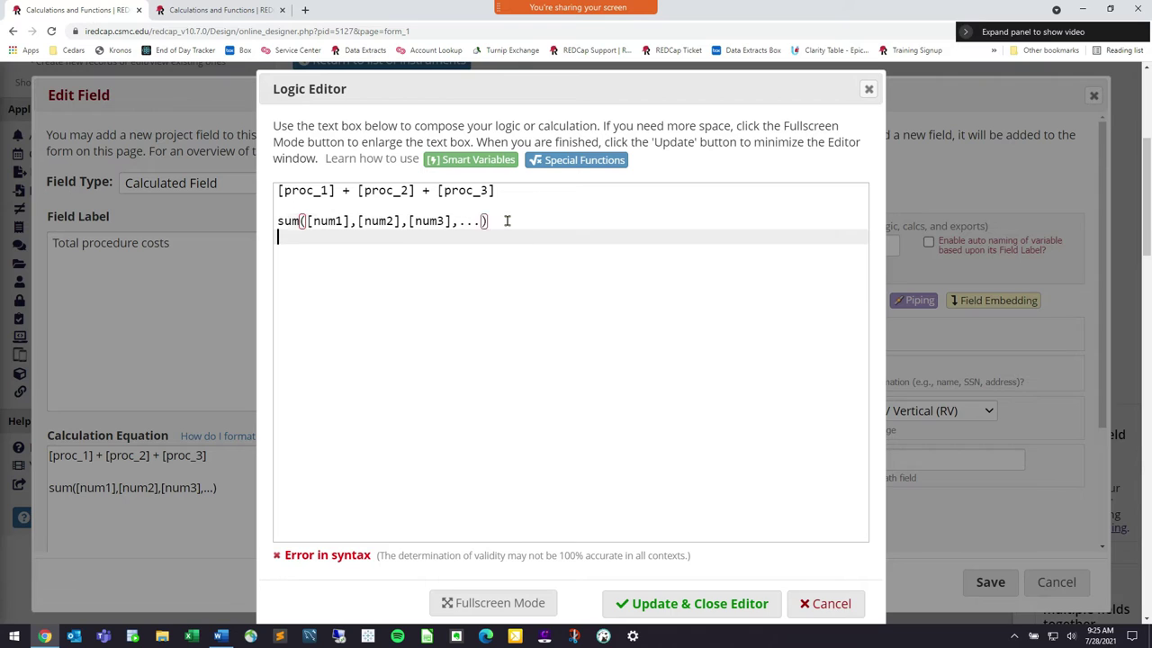
{"action": "key", "text": "Return"}
{"action": "key", "text": "Return"}
{"action": "type", "text": "sum("}
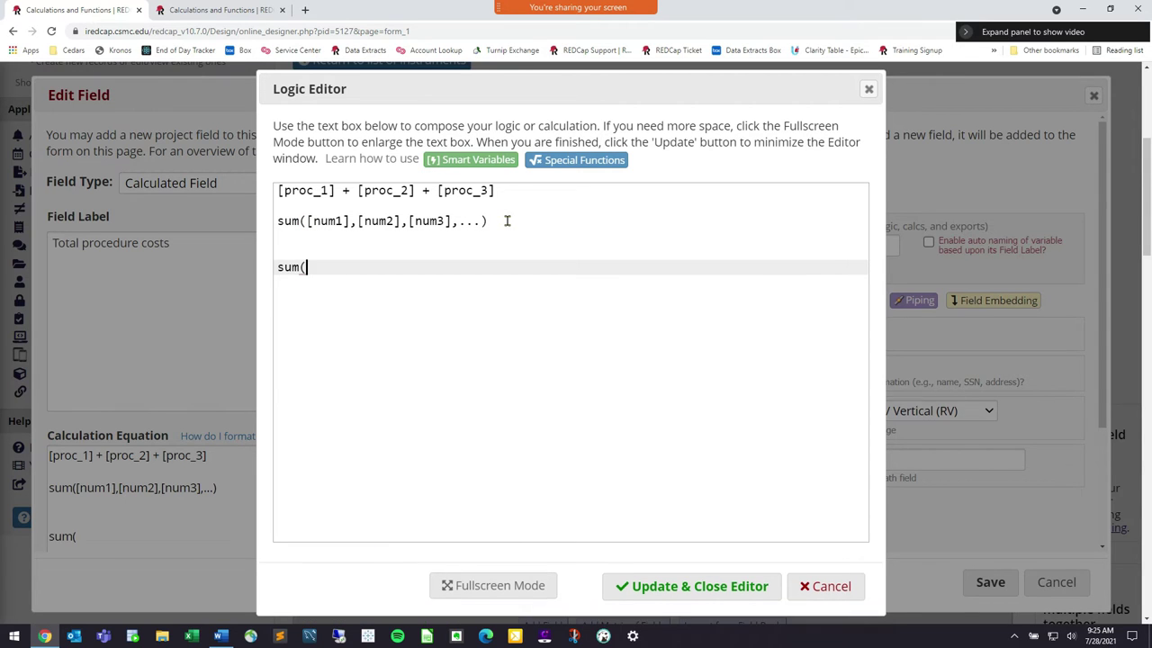
{"action": "type", "text": "[proc_1],["}
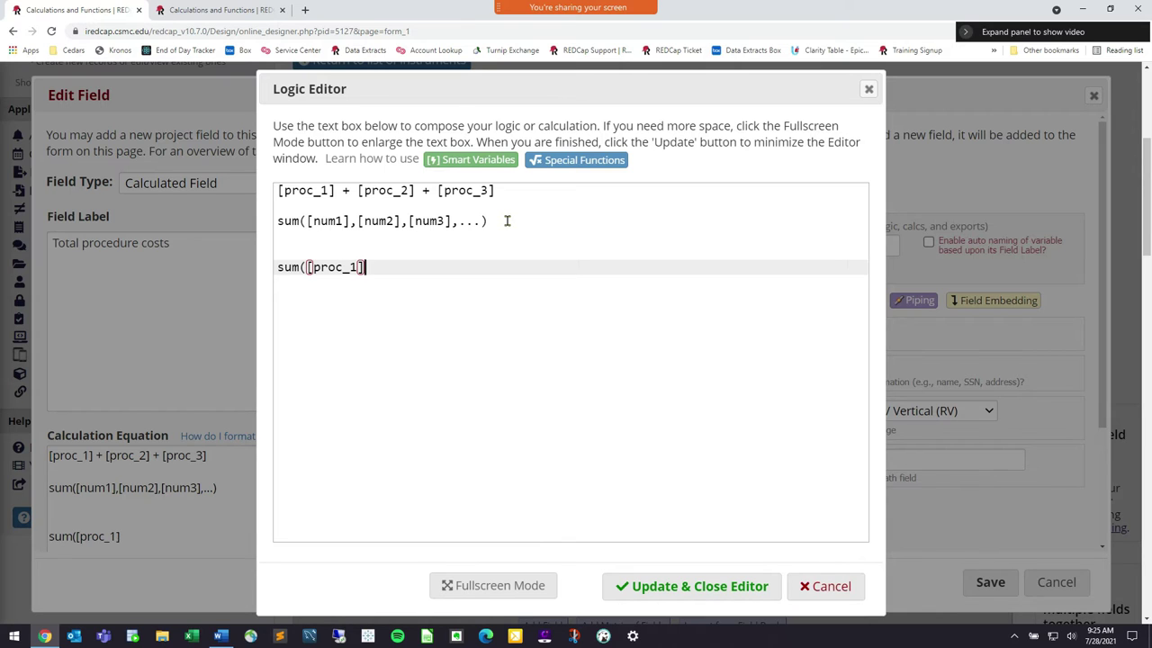
{"action": "type", "text": "proc_2"}
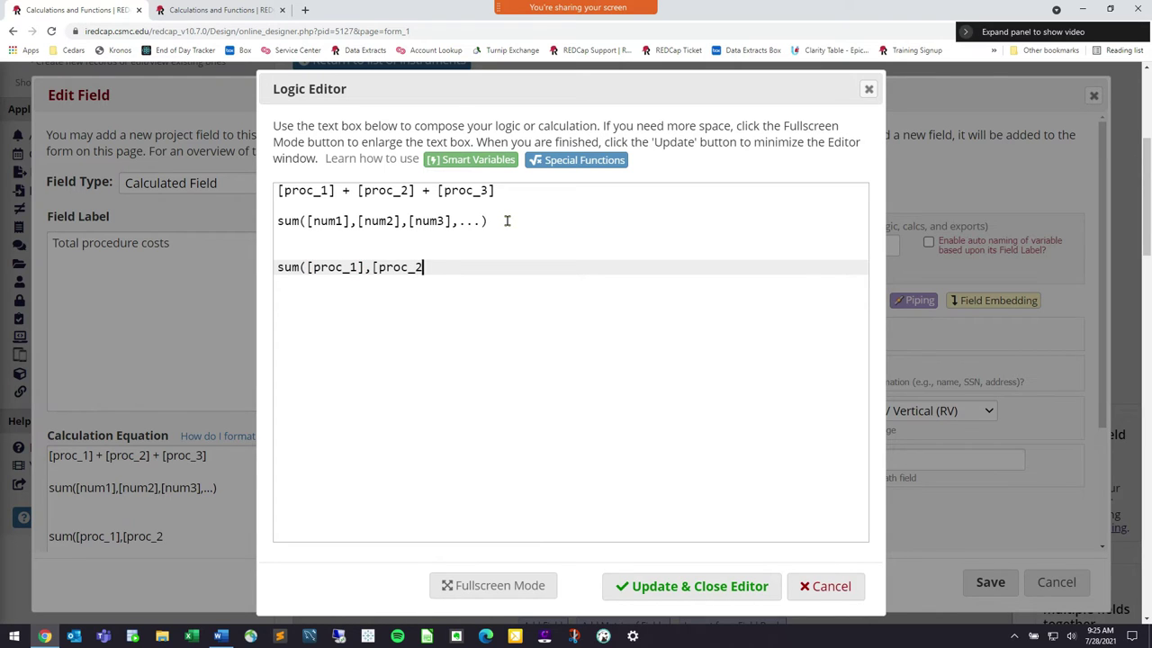
{"action": "type", "text": "],[proc_3])"}
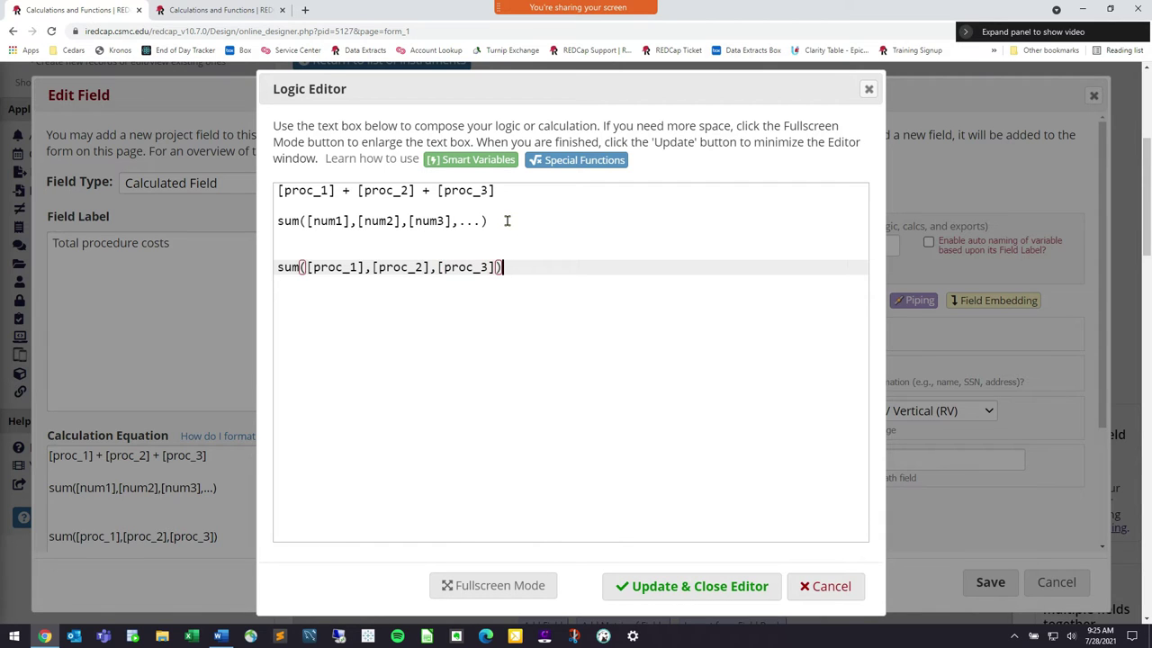
Delete the addition formula and the sample sum line from the Total procedure costs equation, then update and save the field.
{"action": "left_click_drag", "start_coordinate": [496, 220], "coordinate": [266, 189]}
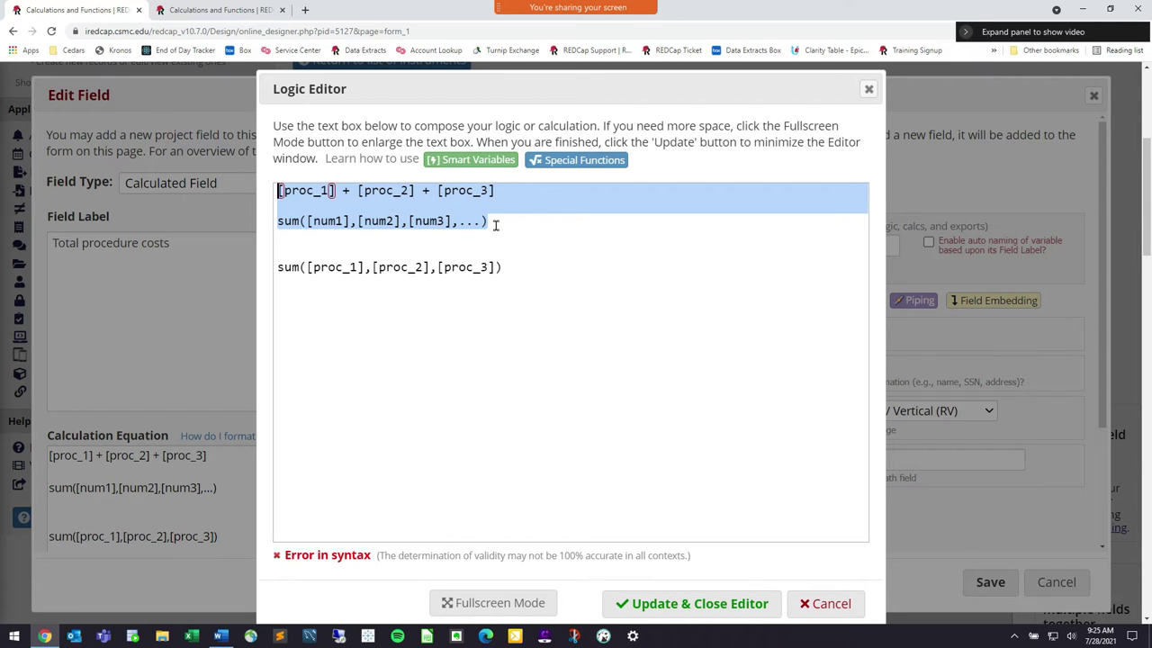
{"action": "key", "text": "BackSpace"}
{"action": "left_click", "coordinate": [304, 225]}
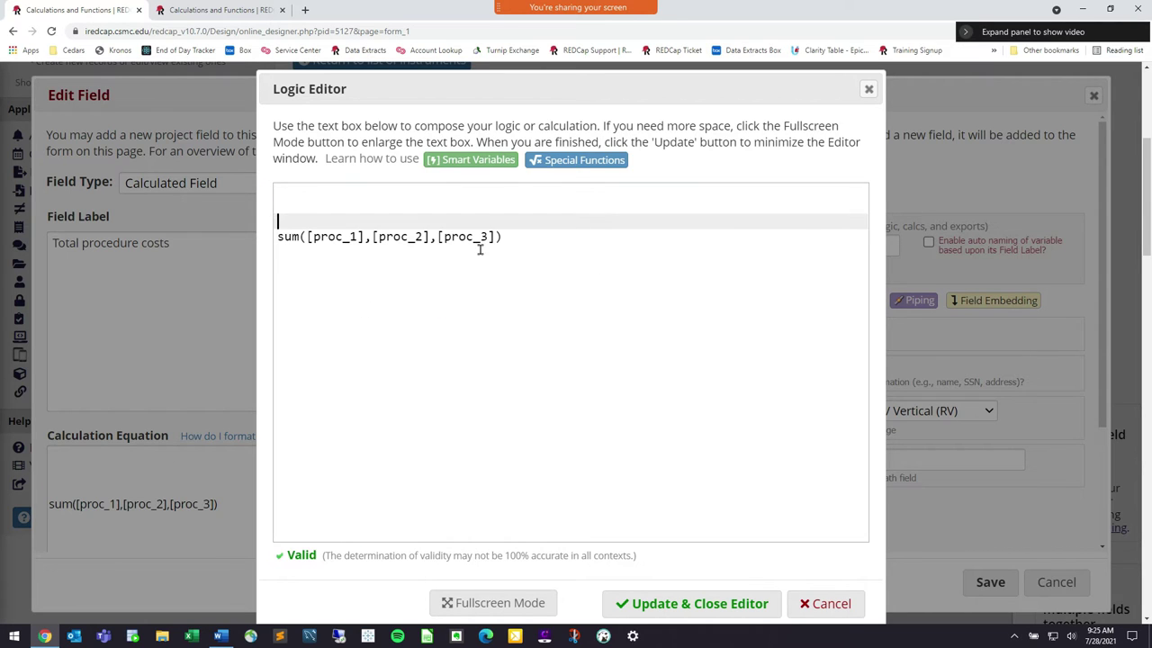
{"action": "left_click", "coordinate": [722, 605]}
{"action": "left_click", "coordinate": [988, 582]}
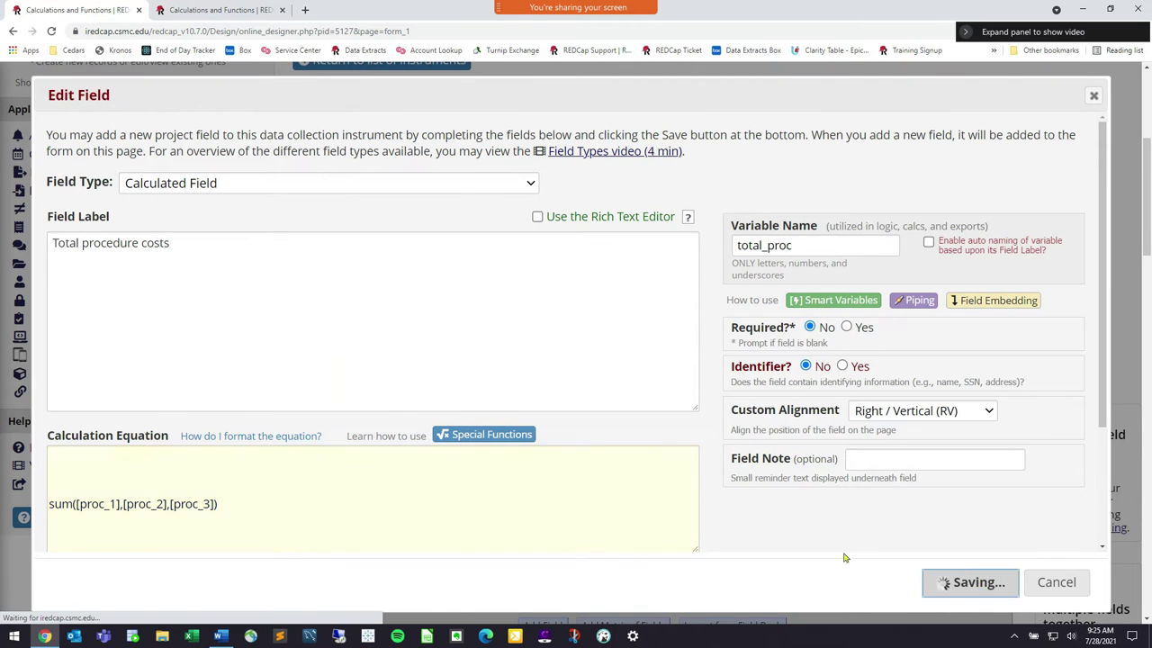
Switch back to the Form 1 data entry page for record 1 and reload it to apply the new equation.
{"action": "scroll", "coordinate": [552, 378], "scroll_direction": "up", "scroll_amount": 5}
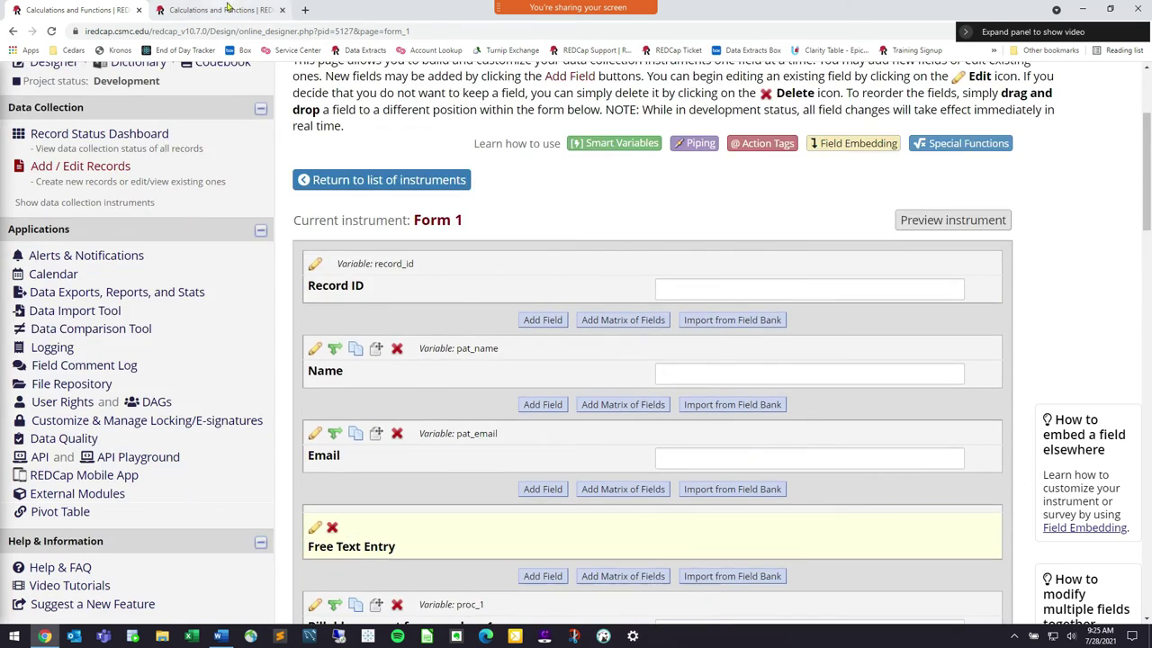
{"action": "left_click", "coordinate": [227, 9]}
{"action": "key", "text": "F5"}
{"action": "left_click", "coordinate": [633, 119]}
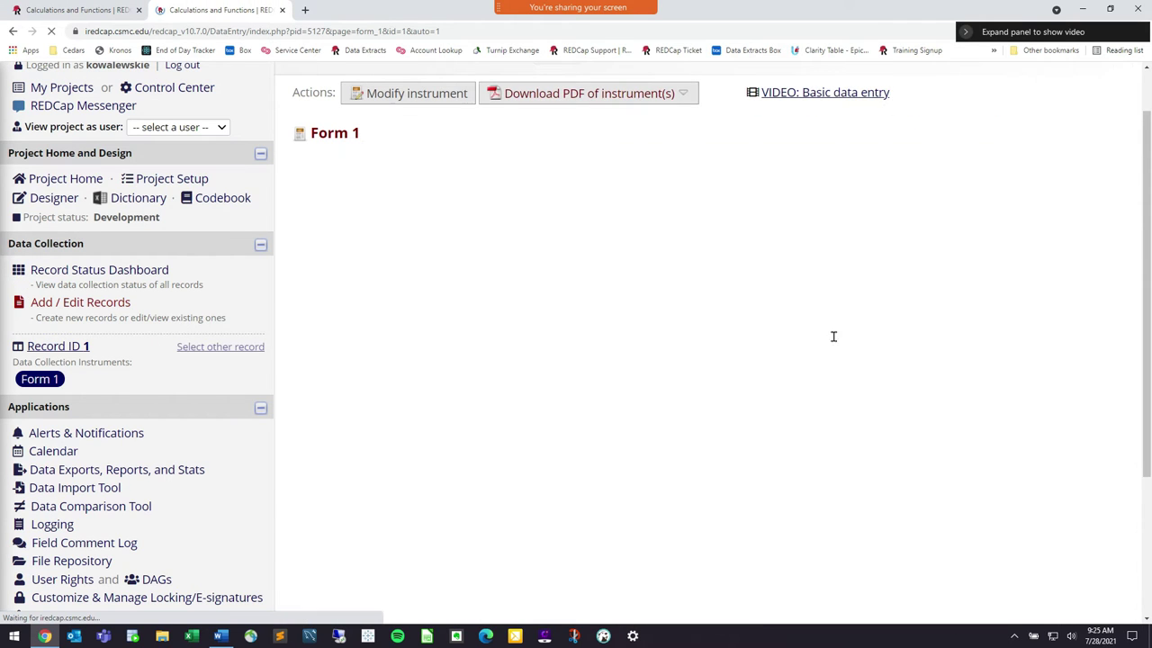
Test the total by entering 588 for procedure 1 and 890 for procedure 2, and edit the procedure 2 amount with a 0.
{"action": "left_click", "coordinate": [812, 343]}
{"action": "type", "text": "588"}
{"action": "key", "text": "Tab"}
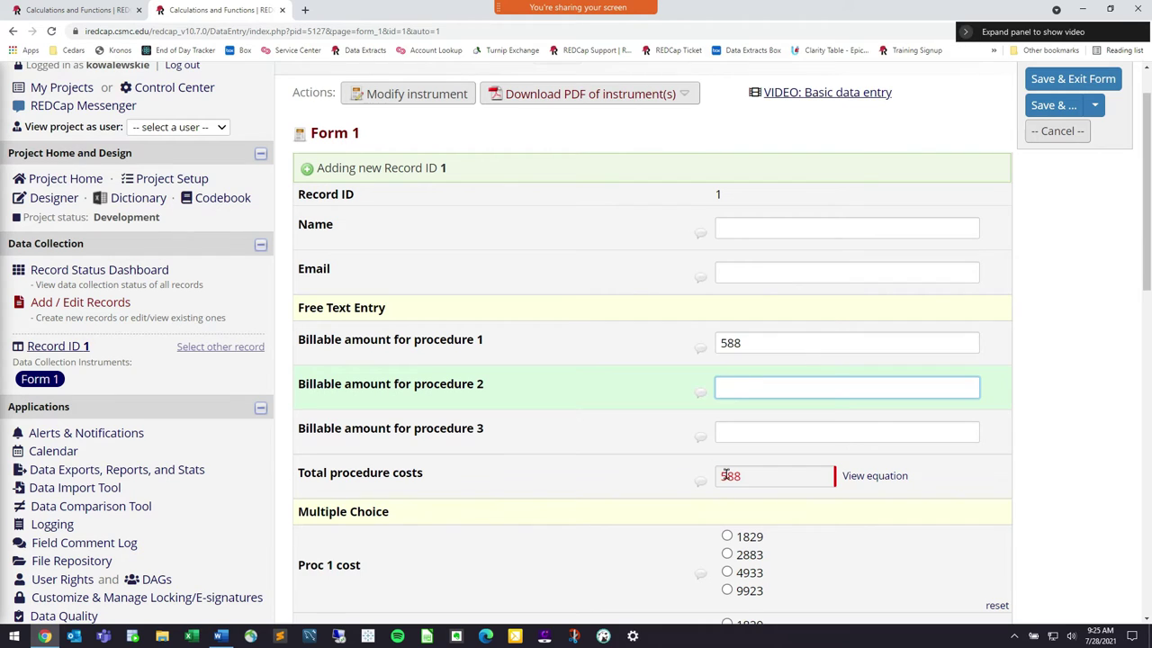
{"action": "type", "text": "890"}
{"action": "key", "text": "Tab"}
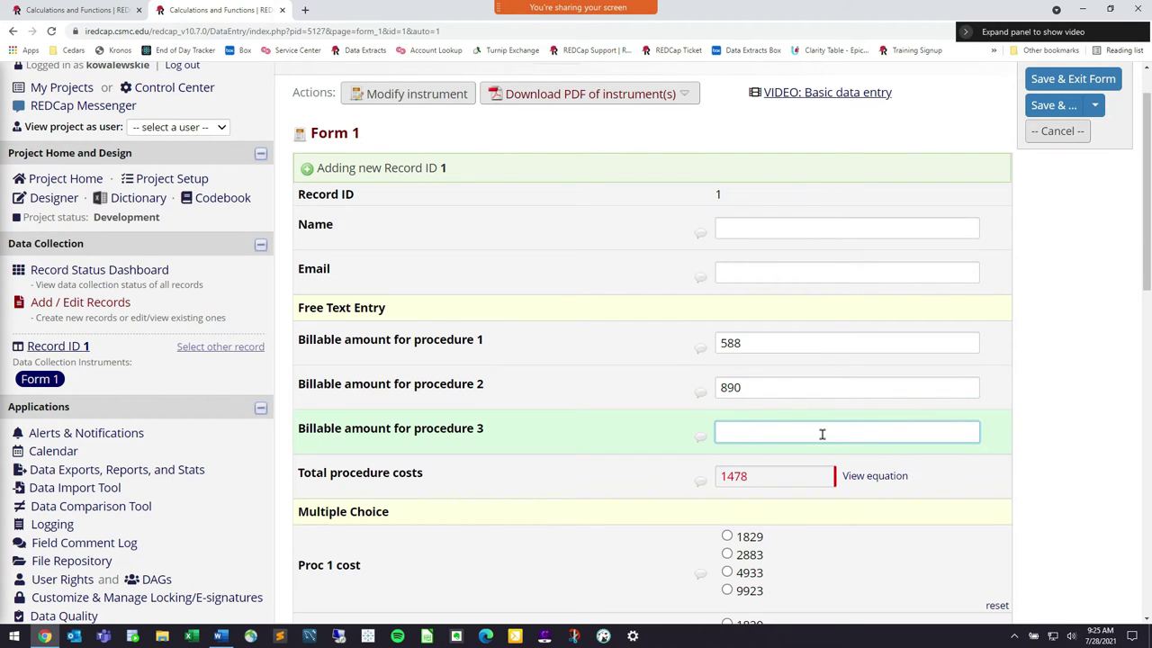
{"action": "left_click", "coordinate": [773, 389]}
{"action": "type", "text": "0"}
{"action": "key", "text": "Tab"}
Switch to the Online Designer and review the fields below Total procedure costs, from Multiple Choice through Age.
{"action": "left_click", "coordinate": [65, 11]}
{"action": "scroll", "coordinate": [456, 501], "scroll_direction": "down", "scroll_amount": 4}
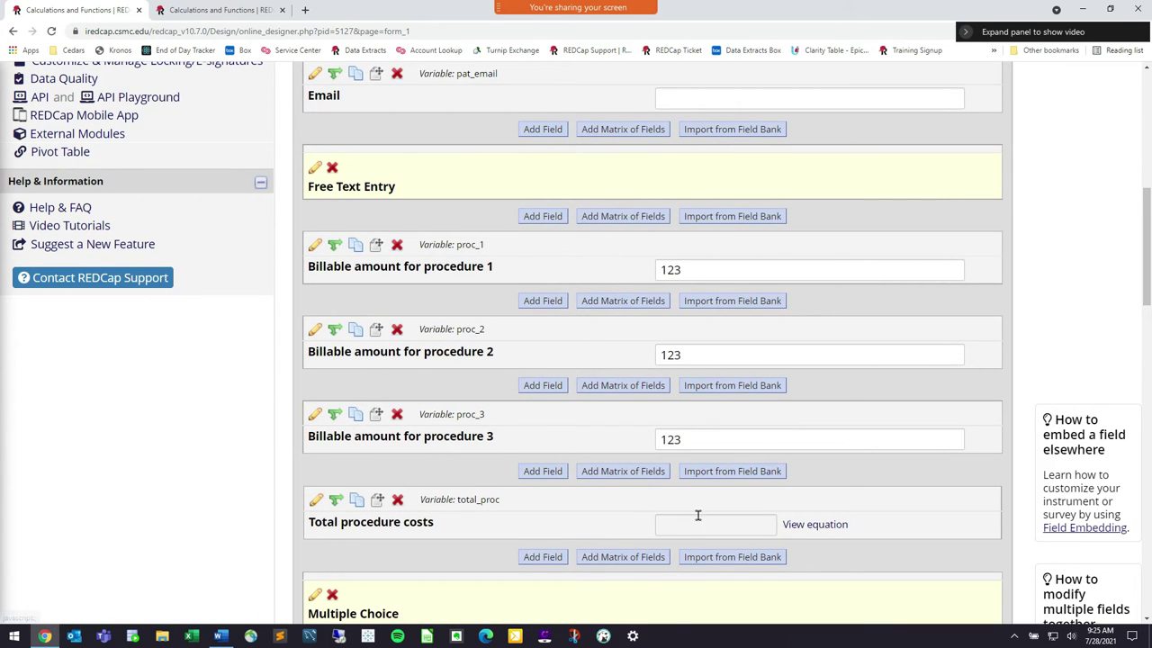
{"action": "scroll", "coordinate": [511, 520], "scroll_direction": "down", "scroll_amount": 4}
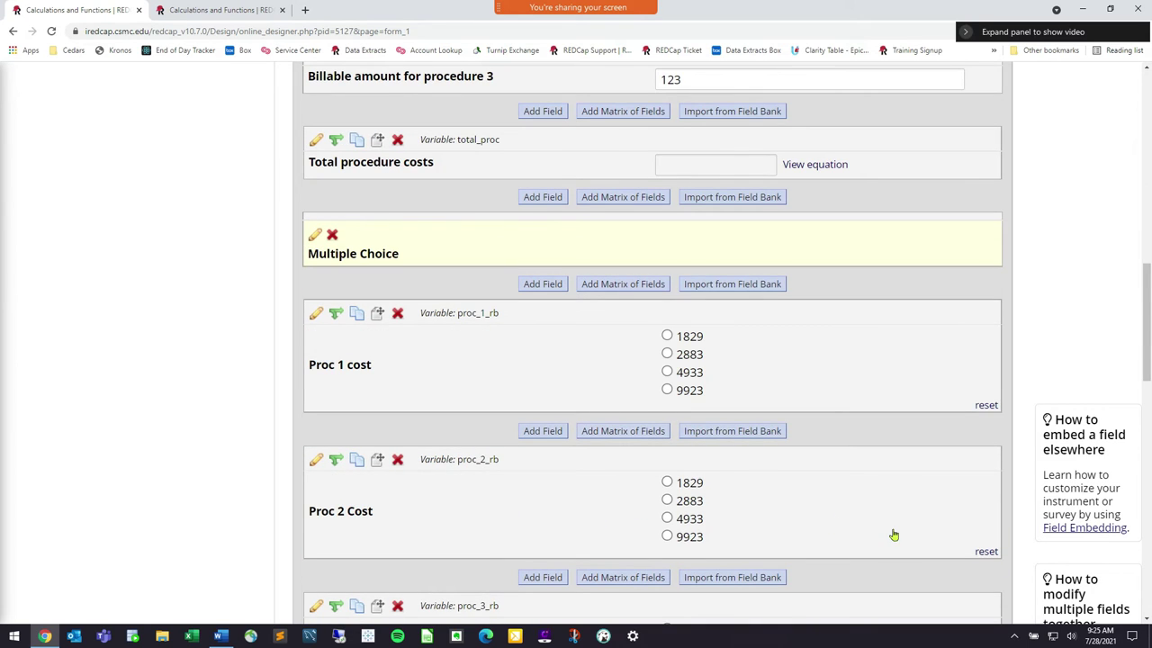
{"action": "scroll", "coordinate": [894, 537], "scroll_direction": "down", "scroll_amount": 3}
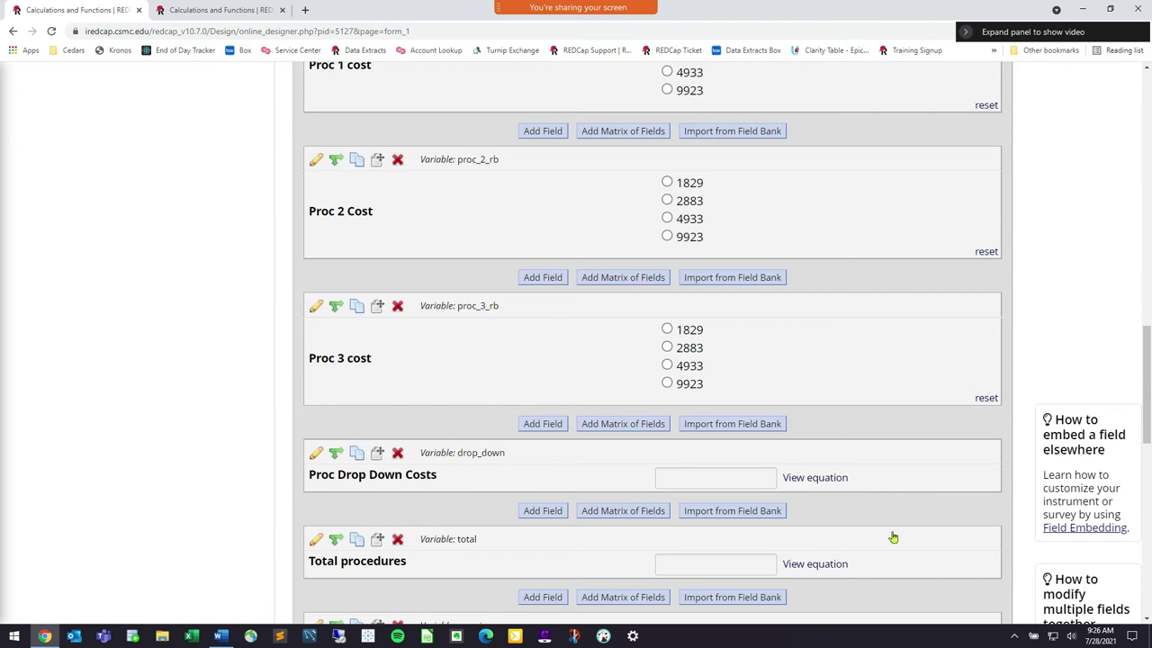
{"action": "scroll", "coordinate": [1018, 458], "scroll_direction": "down", "scroll_amount": 2}
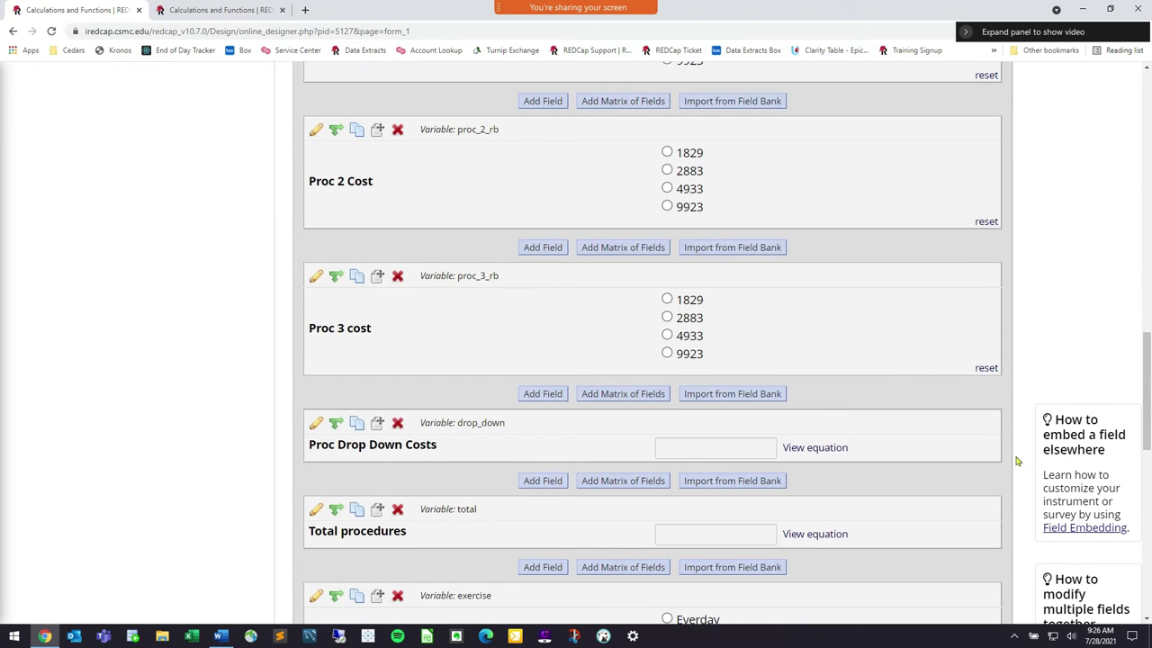
{"action": "scroll", "coordinate": [1024, 405], "scroll_direction": "down", "scroll_amount": 3}
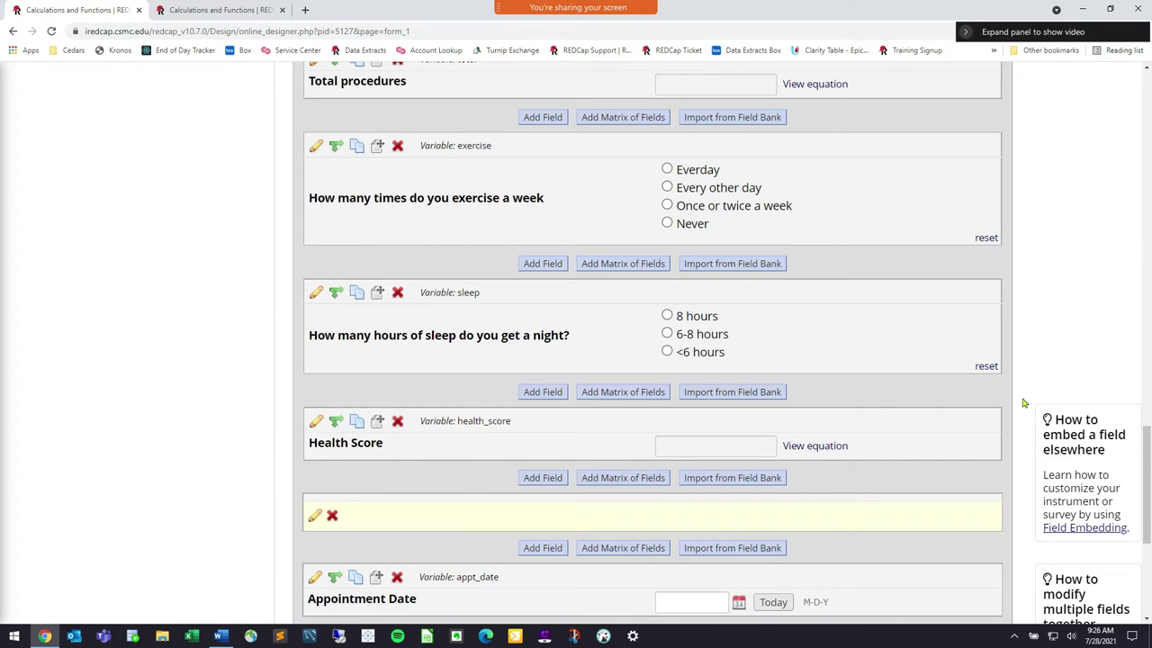
{"action": "scroll", "coordinate": [816, 401], "scroll_direction": "down", "scroll_amount": 2}
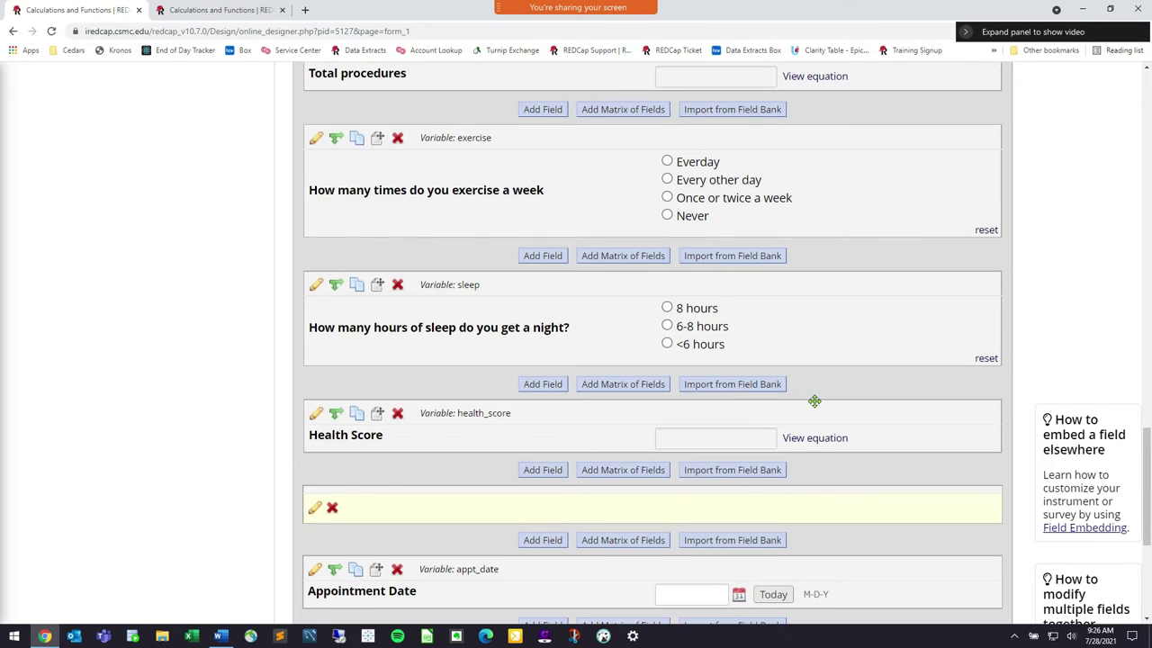
{"action": "scroll", "coordinate": [819, 397], "scroll_direction": "down", "scroll_amount": 2}
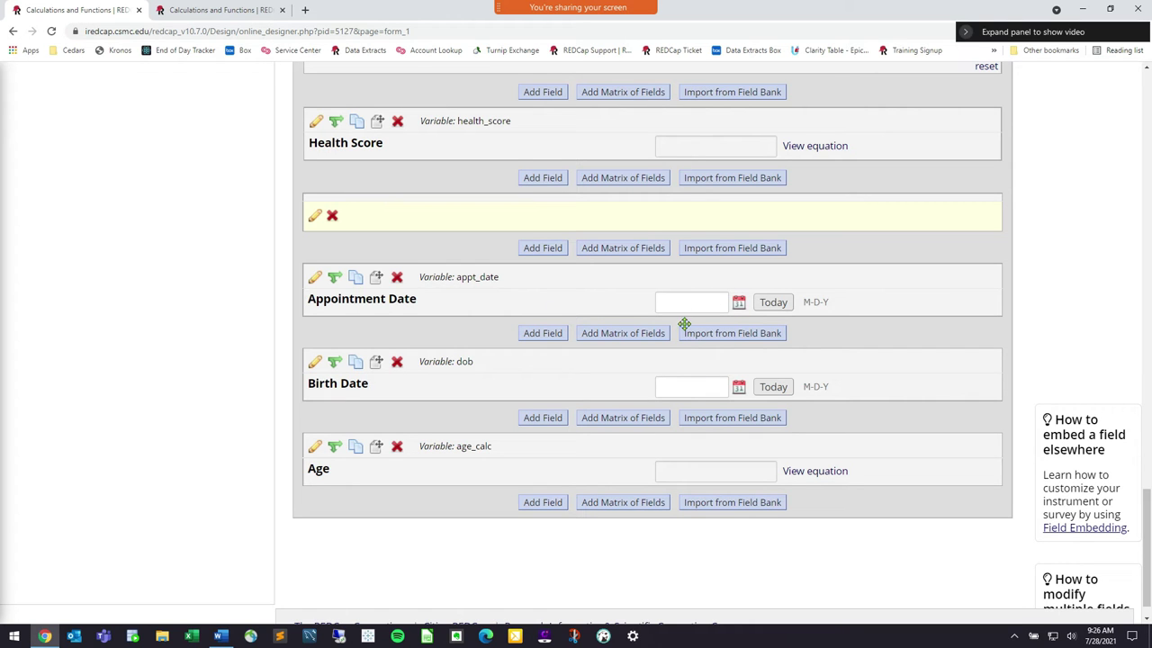
Switch to the record 1 data entry page and examine the Appointment Date, Birth Date and Age fields.
{"action": "left_click", "coordinate": [200, 9]}
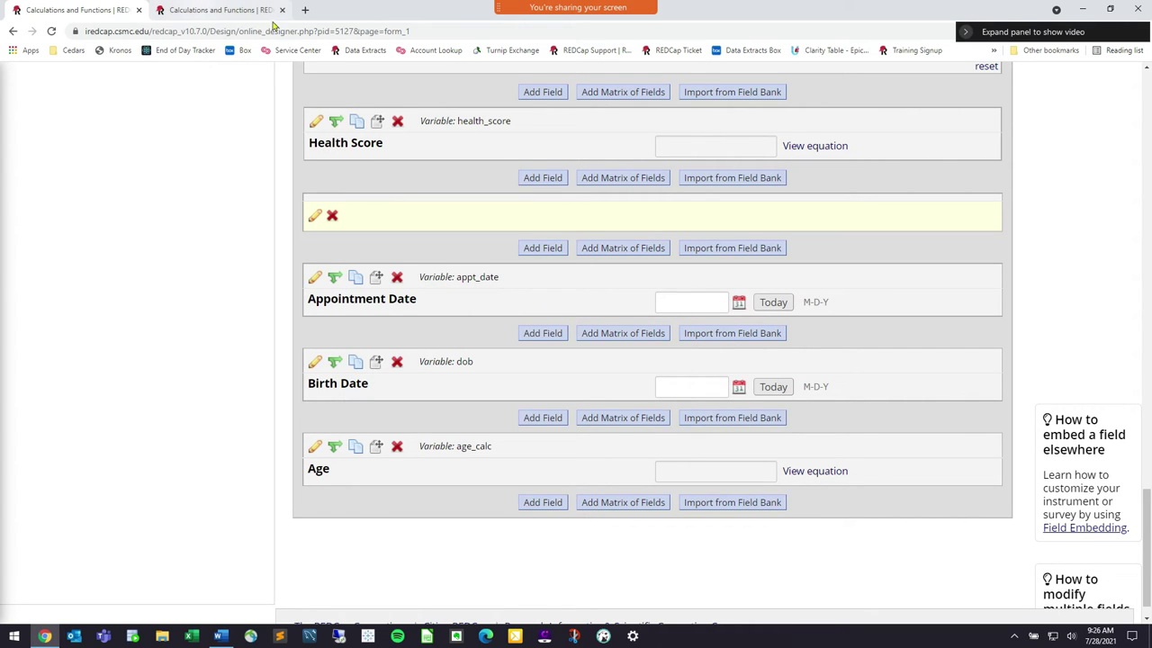
{"action": "scroll", "coordinate": [666, 343], "scroll_direction": "down", "scroll_amount": 6}
{"action": "scroll", "coordinate": [680, 347], "scroll_direction": "down", "scroll_amount": 5}
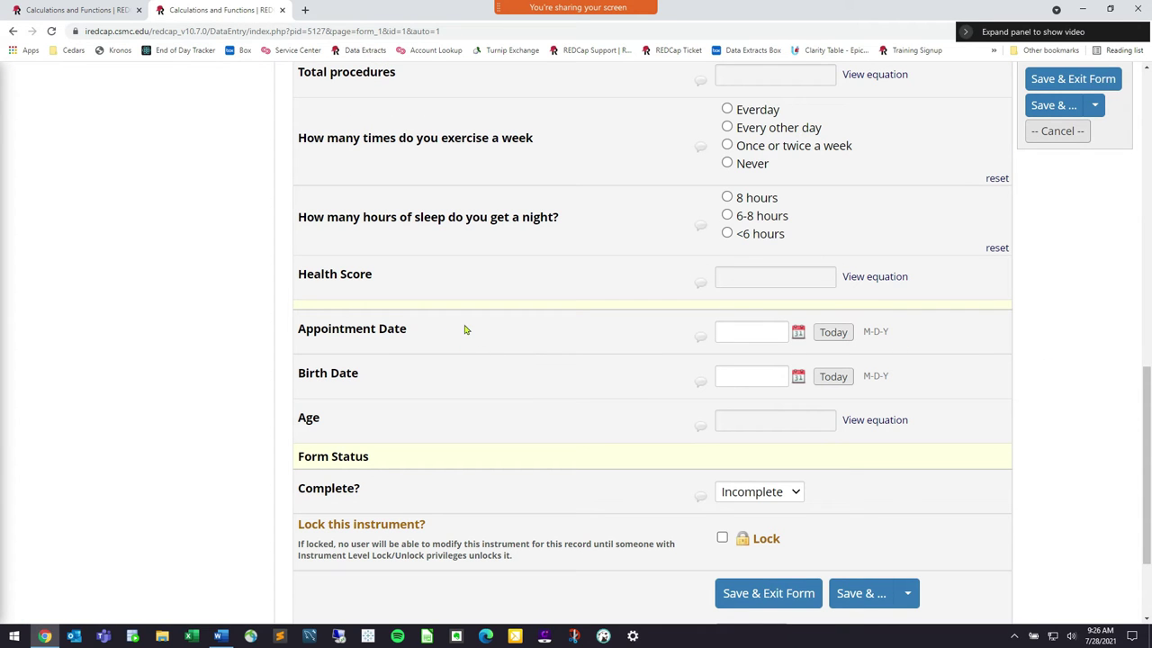
{"action": "left_click_drag", "start_coordinate": [410, 335], "coordinate": [305, 333]}
{"action": "left_click", "coordinate": [360, 382]}
{"action": "left_click_drag", "start_coordinate": [328, 422], "coordinate": [304, 420]}
{"action": "left_click", "coordinate": [379, 389]}
{"action": "left_click_drag", "start_coordinate": [417, 333], "coordinate": [322, 333]}
Set the Appointment Date to today and pick a sample Birth Date from the calendar.
{"action": "left_click", "coordinate": [832, 332]}
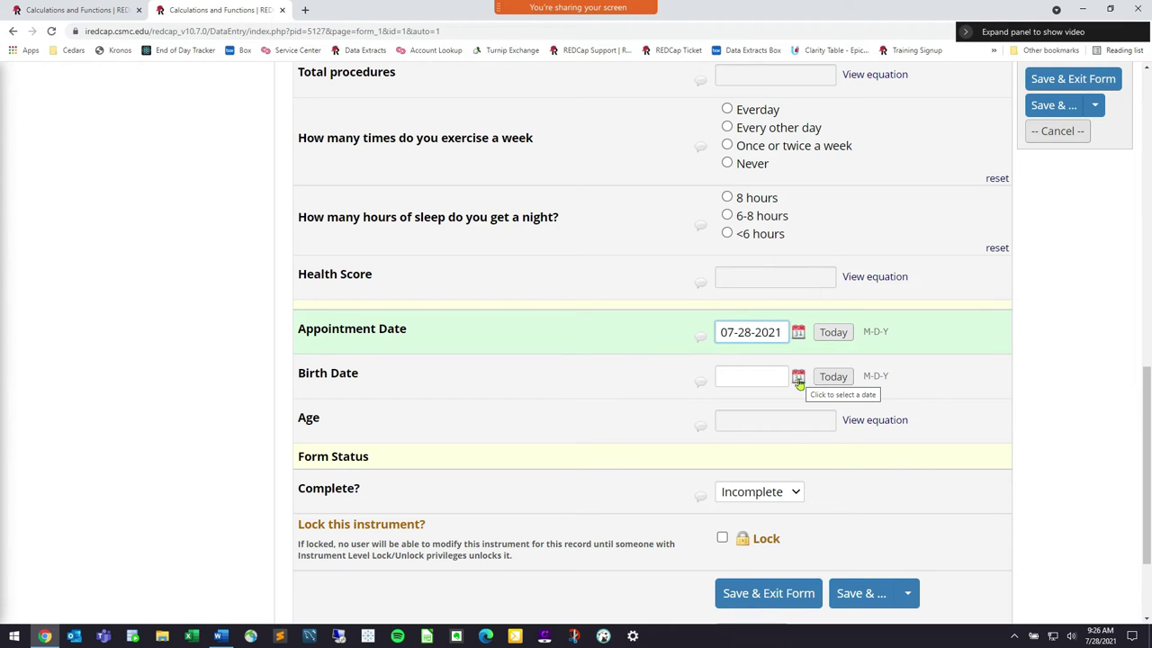
{"action": "left_click", "coordinate": [756, 376]}
{"action": "left_click", "coordinate": [851, 405]}
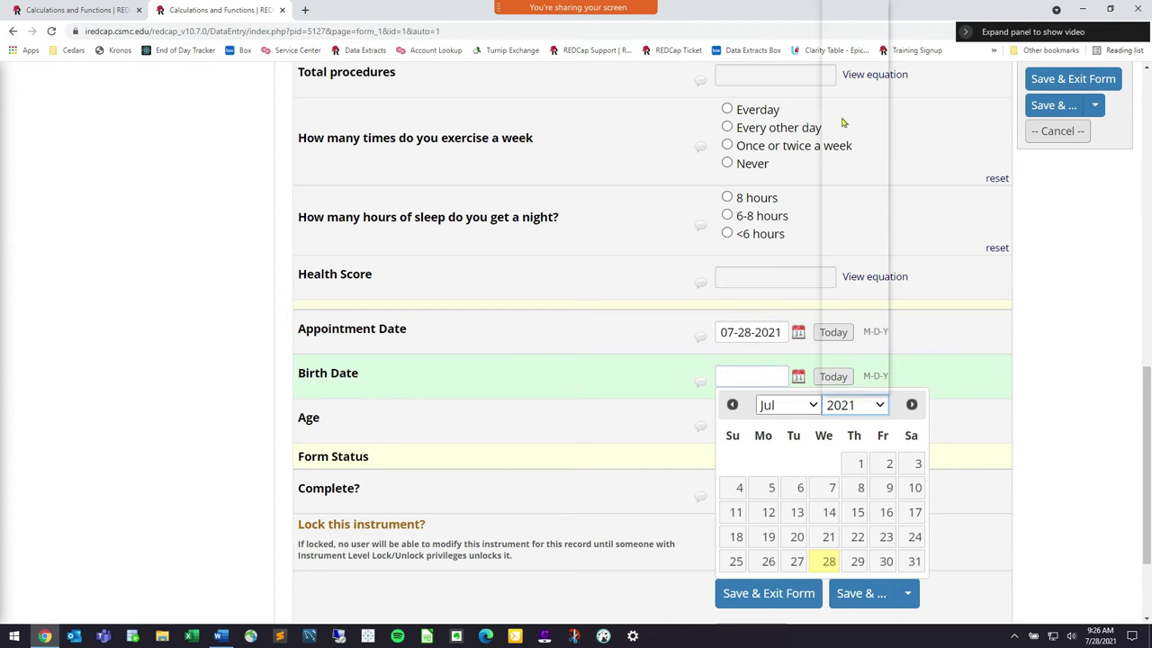
{"action": "scroll", "coordinate": [846, 99], "scroll_direction": "up", "scroll_amount": 20}
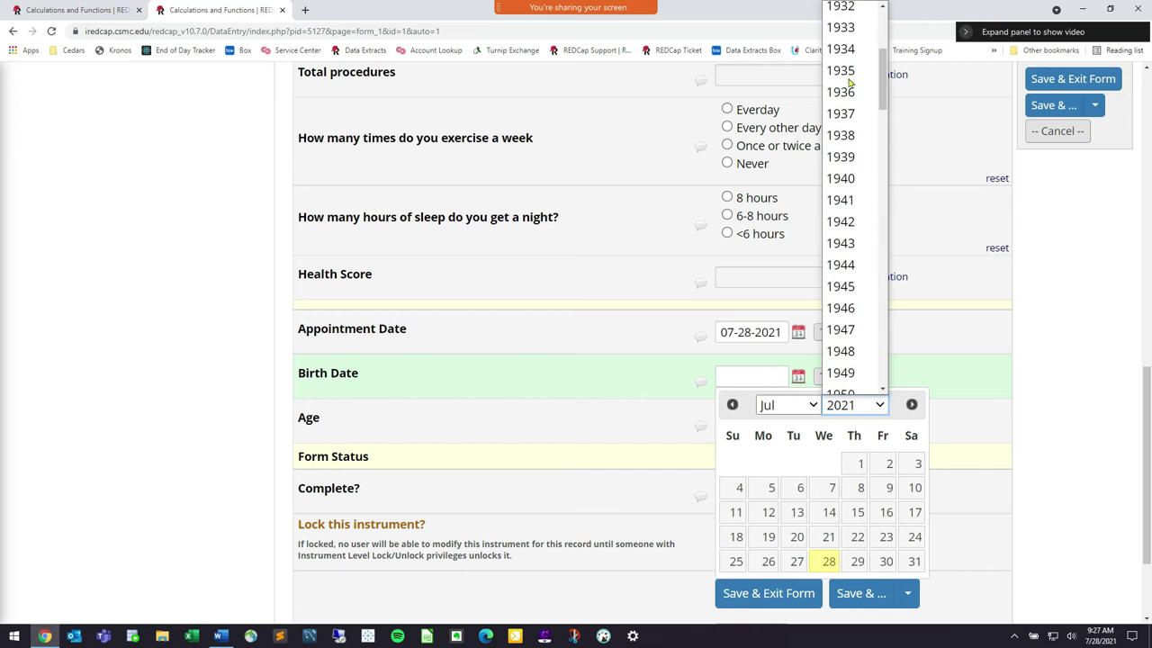
{"action": "left_click", "coordinate": [848, 79]}
{"action": "left_click", "coordinate": [856, 490]}
{"action": "left_click", "coordinate": [724, 453]}
Examine the calculated Age value, including its whole years and decimals.
{"action": "left_click", "coordinate": [730, 419]}
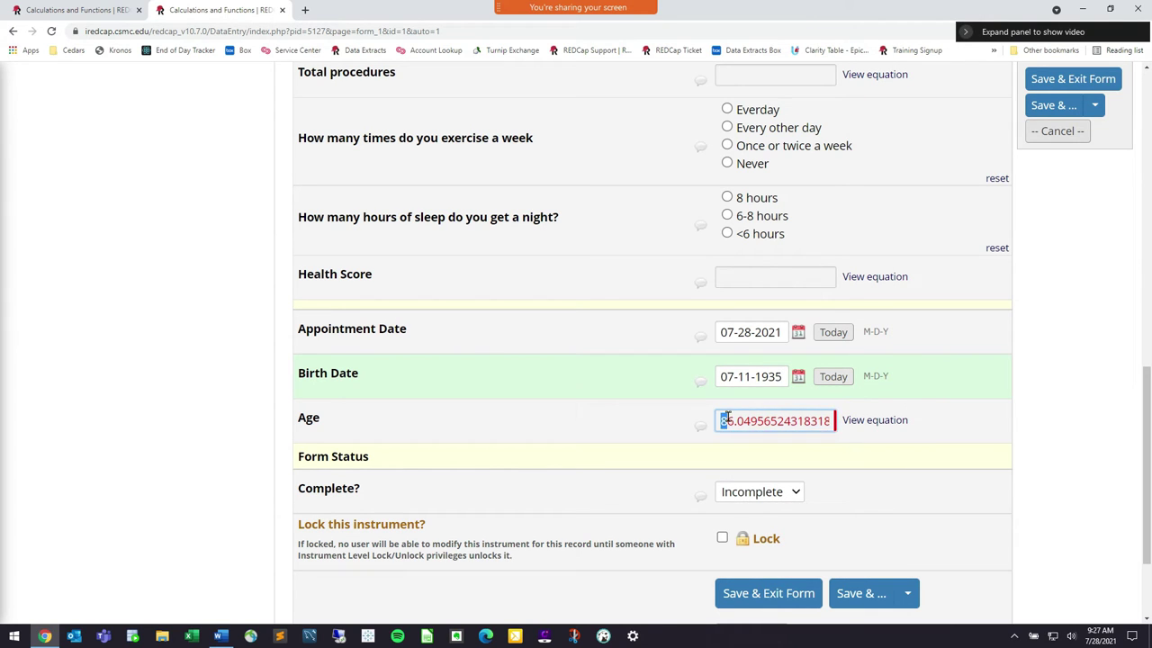
{"action": "left_click_drag", "start_coordinate": [734, 420], "coordinate": [813, 438]}
{"action": "left_click", "coordinate": [744, 421]}
{"action": "left_click_drag", "start_coordinate": [744, 420], "coordinate": [700, 419]}
{"action": "left_click", "coordinate": [740, 420]}
{"action": "left_click", "coordinate": [810, 420]}
{"action": "left_click", "coordinate": [830, 419]}
{"action": "left_click", "coordinate": [747, 415]}
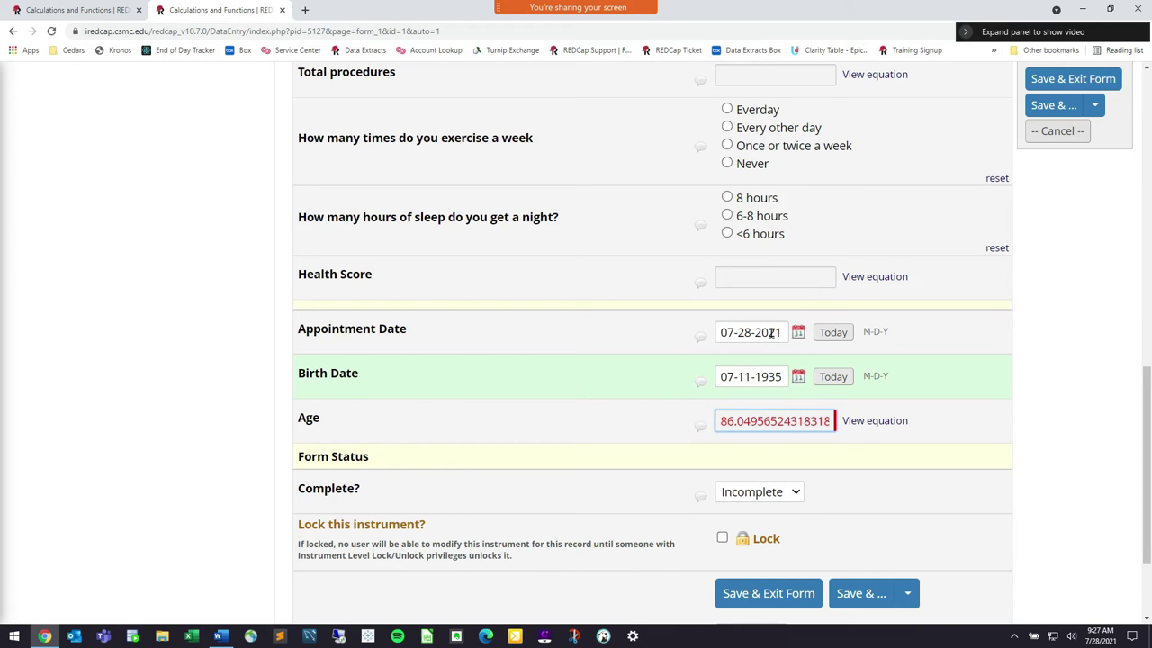
Switch to the Online Designer and open the Age calculated field for editing.
{"action": "left_click", "coordinate": [61, 7]}
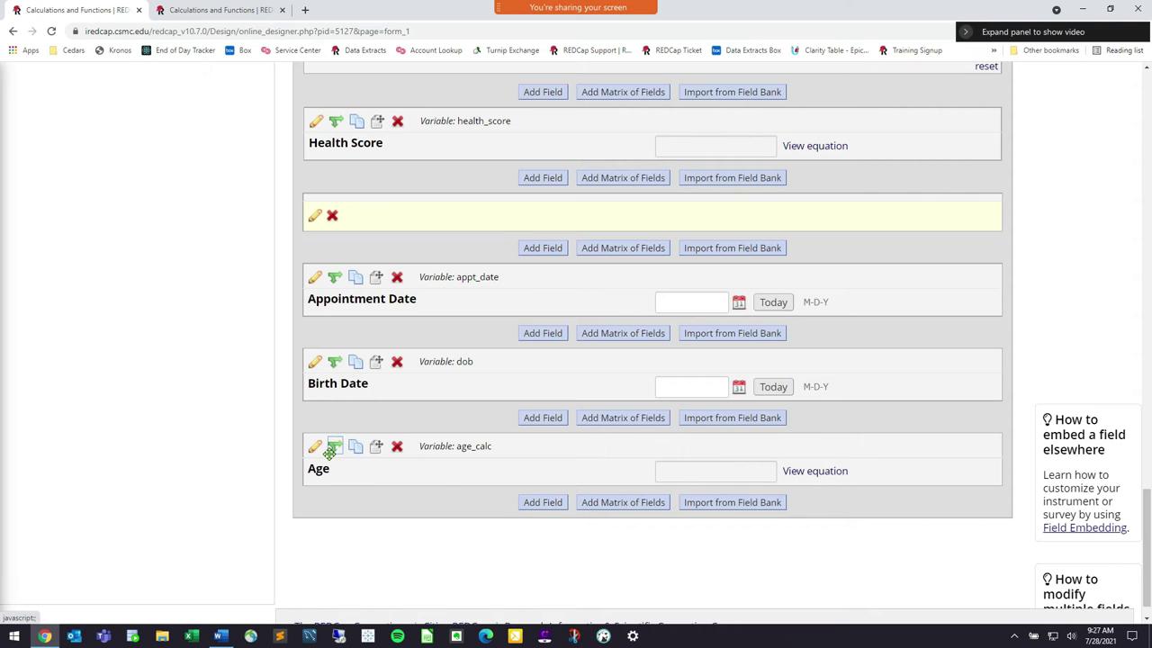
{"action": "left_click", "coordinate": [315, 447]}
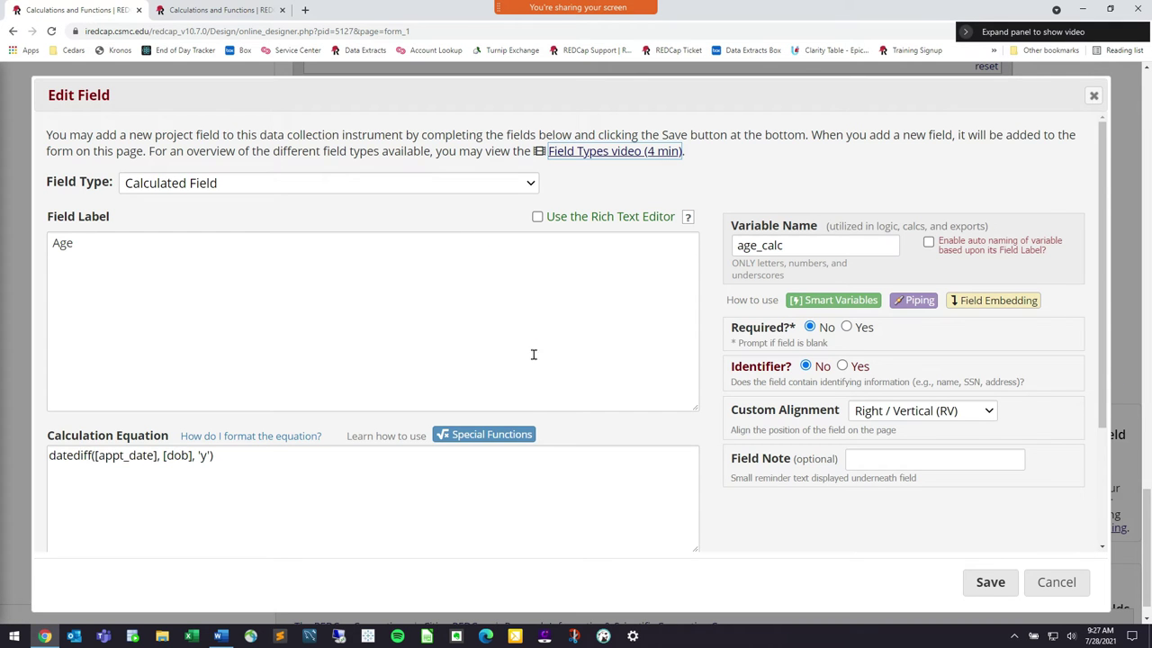
{"action": "scroll", "coordinate": [581, 399], "scroll_direction": "down", "scroll_amount": 2}
{"action": "scroll", "coordinate": [483, 414], "scroll_direction": "up", "scroll_amount": 2}
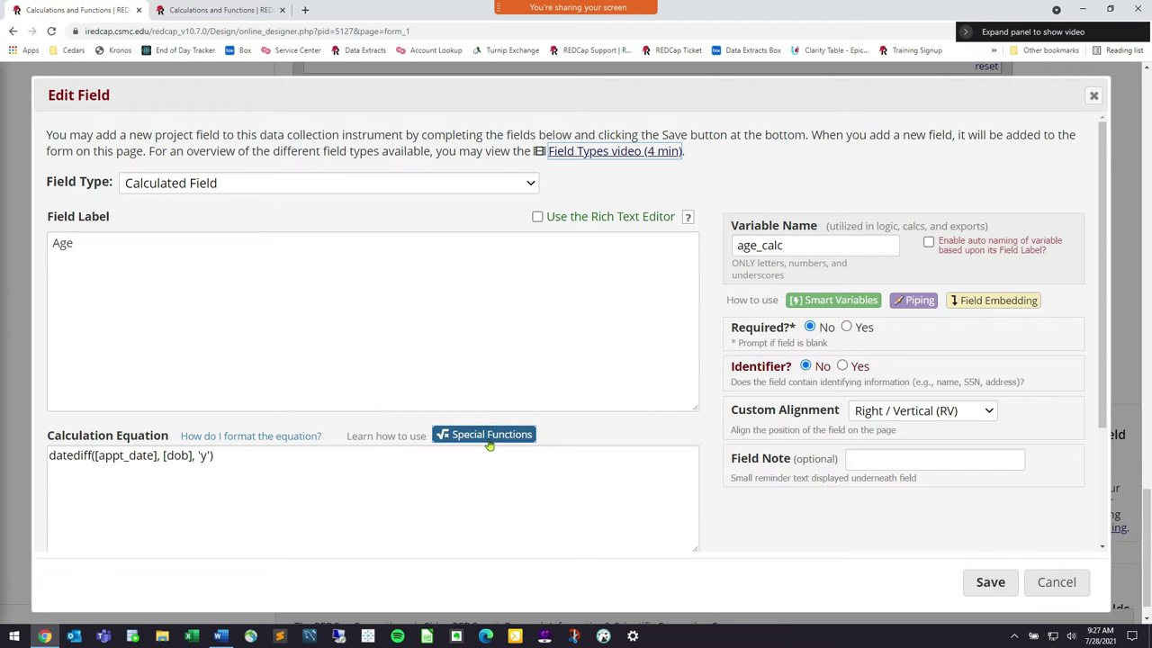
Open the Special Functions reference and examine the datediff function's description and its date, units and returnSignedValue arguments.
{"action": "left_click", "coordinate": [487, 438]}
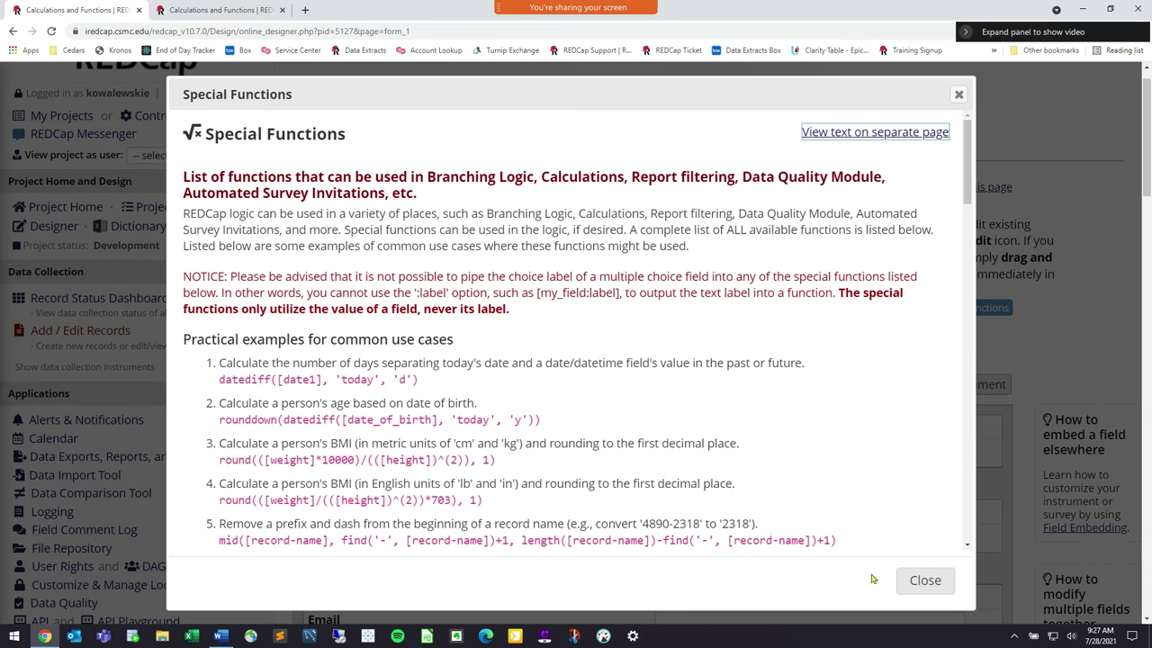
{"action": "scroll", "coordinate": [762, 481], "scroll_direction": "down", "scroll_amount": 2}
{"action": "scroll", "coordinate": [631, 396], "scroll_direction": "up", "scroll_amount": 1}
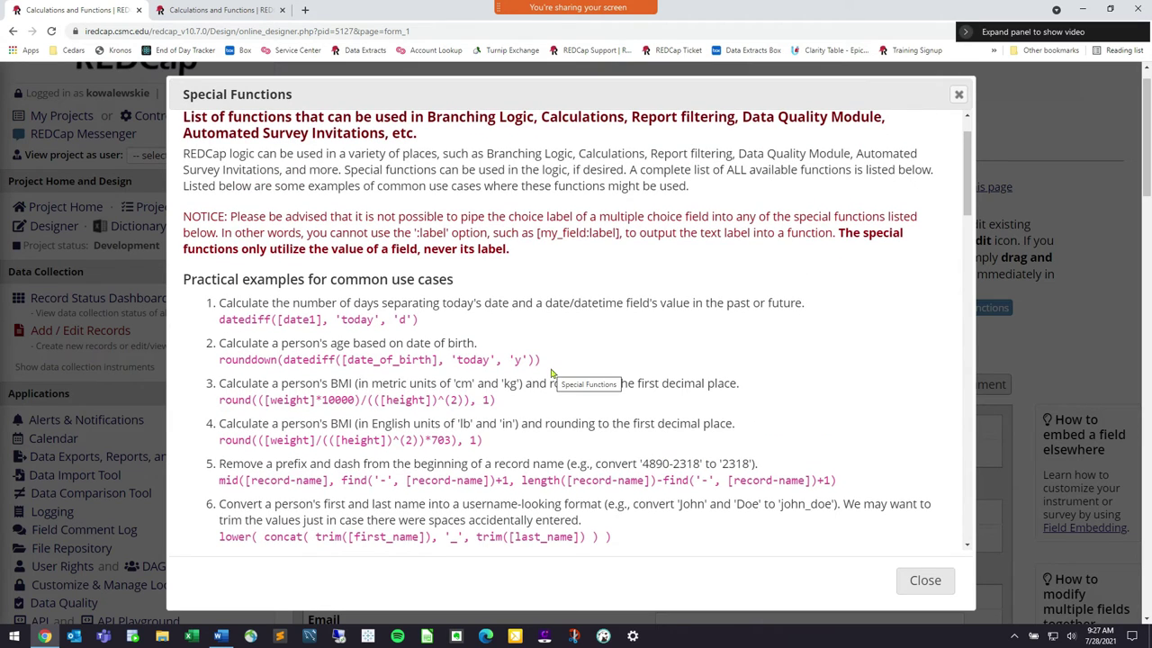
{"action": "scroll", "coordinate": [553, 374], "scroll_direction": "down", "scroll_amount": 3}
{"action": "scroll", "coordinate": [552, 374], "scroll_direction": "down", "scroll_amount": 2}
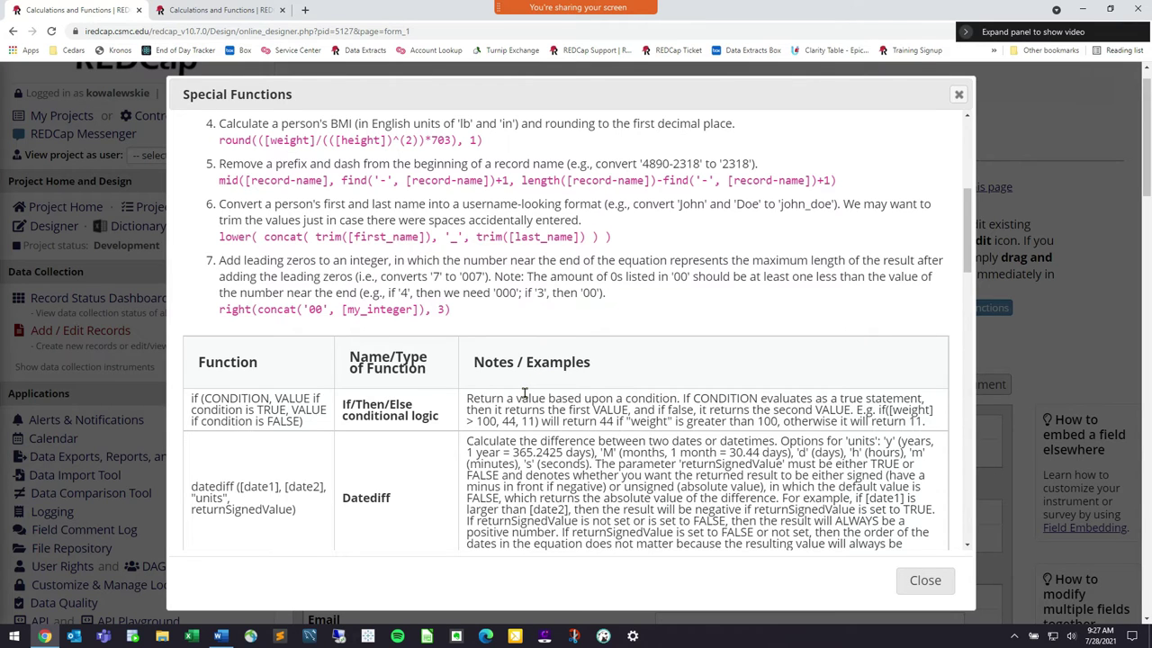
{"action": "scroll", "coordinate": [525, 393], "scroll_direction": "down", "scroll_amount": 1}
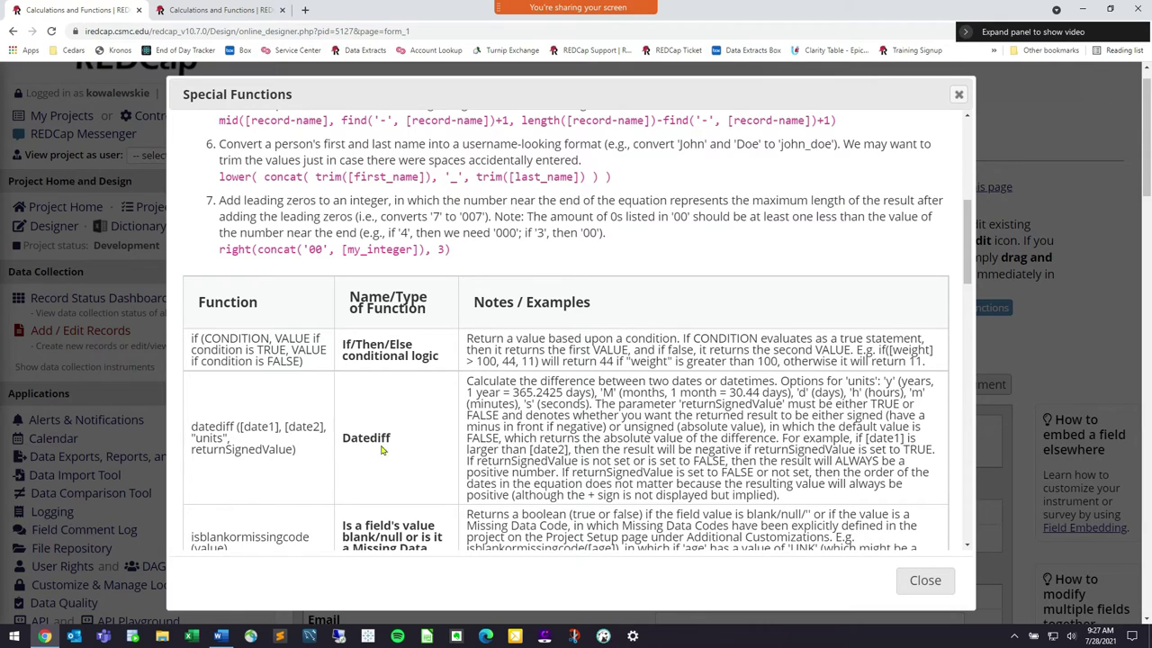
{"action": "left_click_drag", "start_coordinate": [467, 382], "coordinate": [771, 382]}
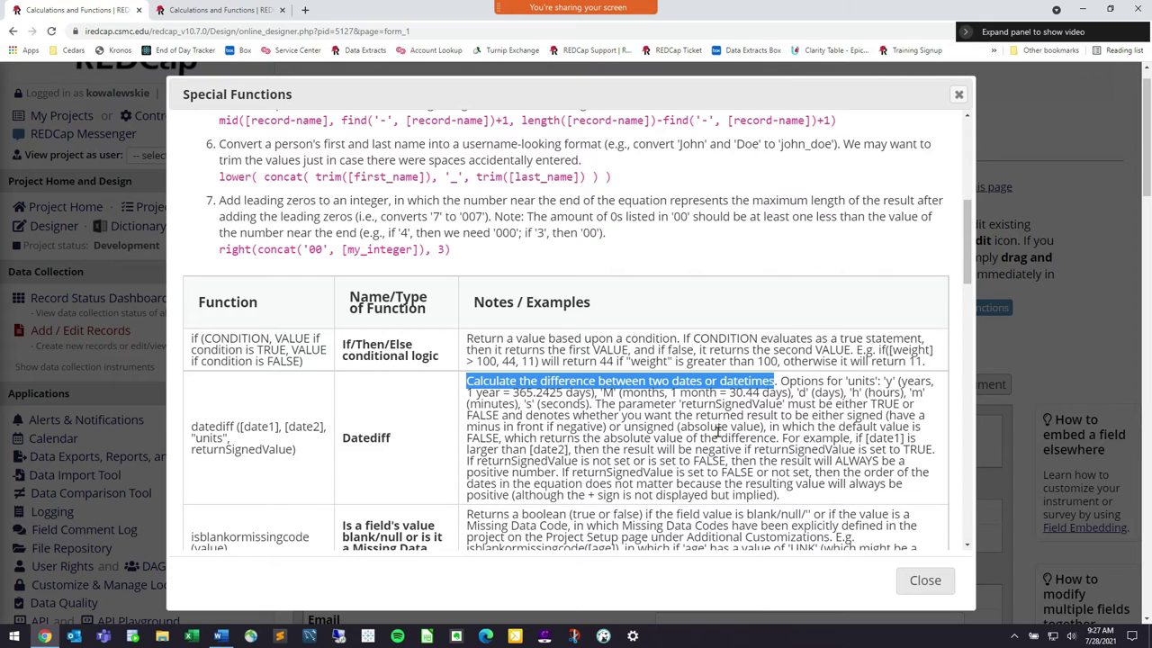
{"action": "left_click_drag", "start_coordinate": [302, 459], "coordinate": [192, 427]}
{"action": "left_click", "coordinate": [307, 453]}
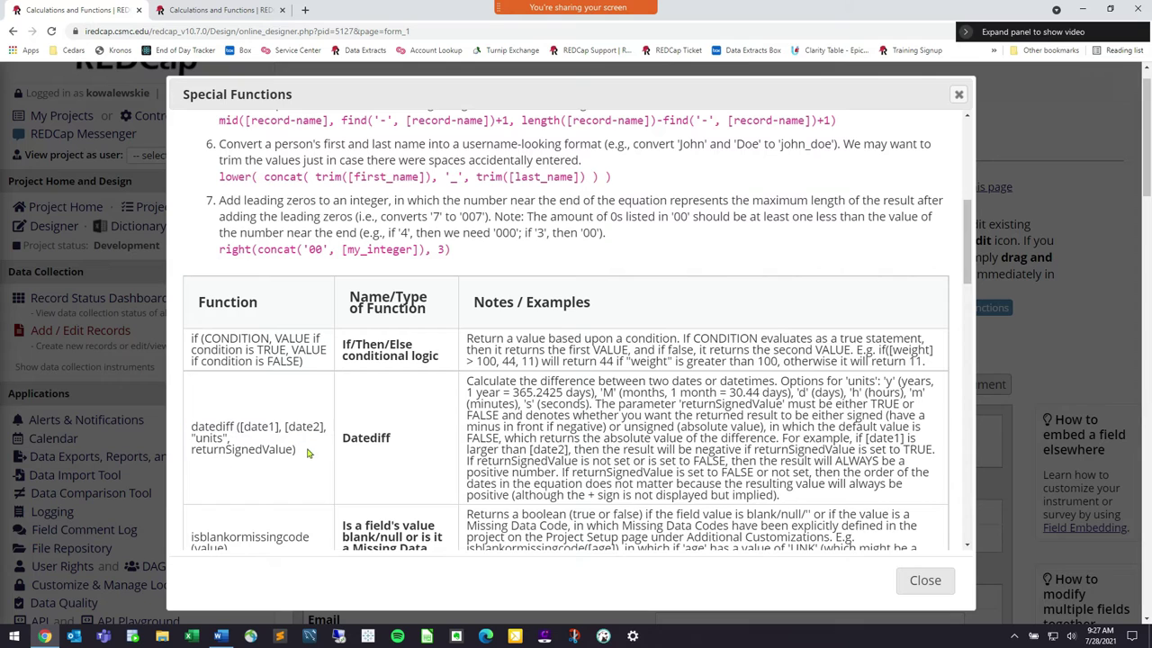
Examine the practical example datediff([date1], 'today', 'd') for the number of days between today and a date field.
{"action": "scroll", "coordinate": [390, 435], "scroll_direction": "up", "scroll_amount": 5}
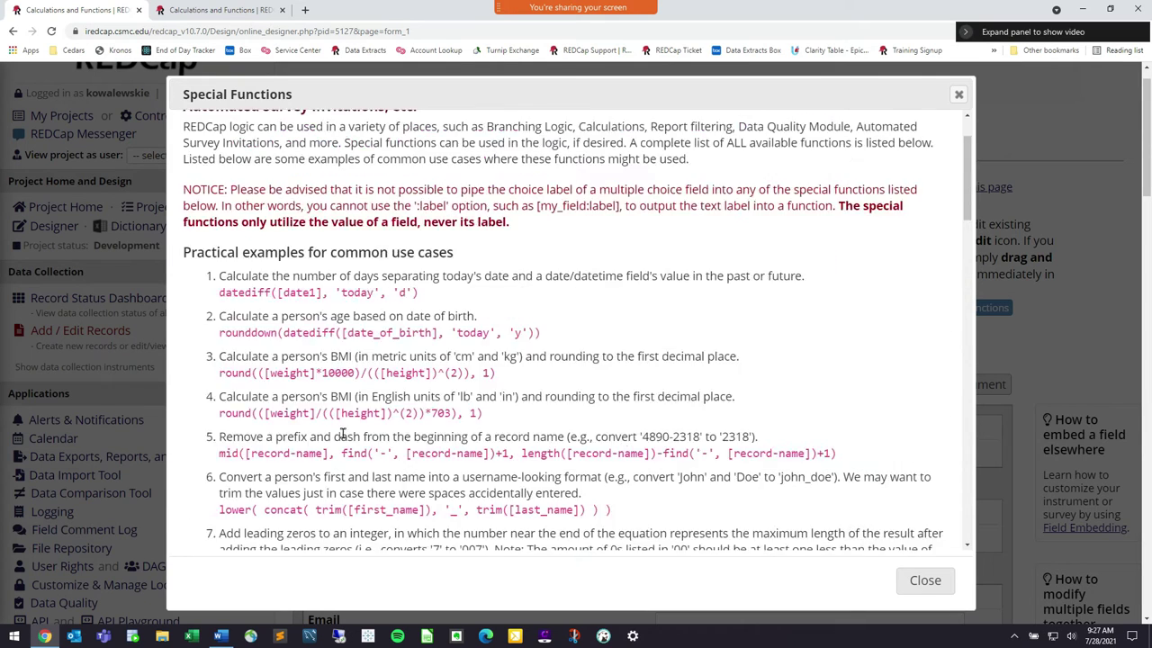
{"action": "scroll", "coordinate": [457, 201], "scroll_direction": "down", "scroll_amount": 2}
{"action": "left_click_drag", "start_coordinate": [457, 201], "coordinate": [560, 184]}
{"action": "left_click", "coordinate": [220, 202]}
{"action": "left_click", "coordinate": [693, 184]}
{"action": "left_click_drag", "start_coordinate": [806, 183], "coordinate": [691, 184]}
{"action": "left_click", "coordinate": [519, 182]}
{"action": "left_click", "coordinate": [621, 184]}
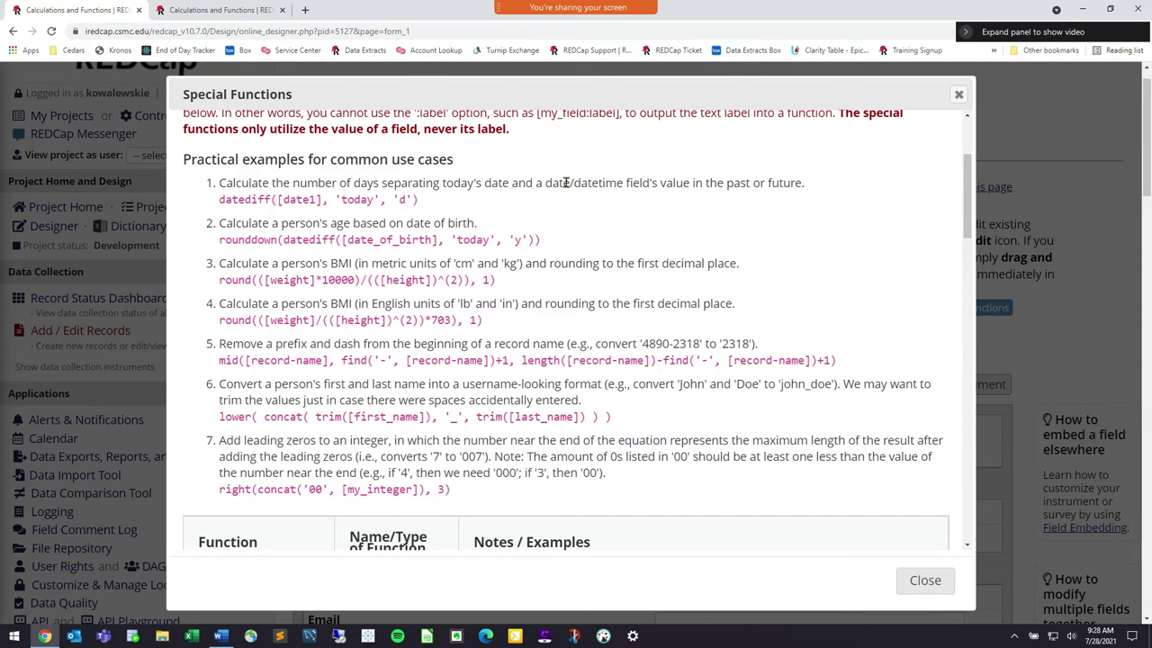
{"action": "left_click_drag", "start_coordinate": [586, 184], "coordinate": [798, 184]}
{"action": "left_click_drag", "start_coordinate": [465, 200], "coordinate": [216, 199]}
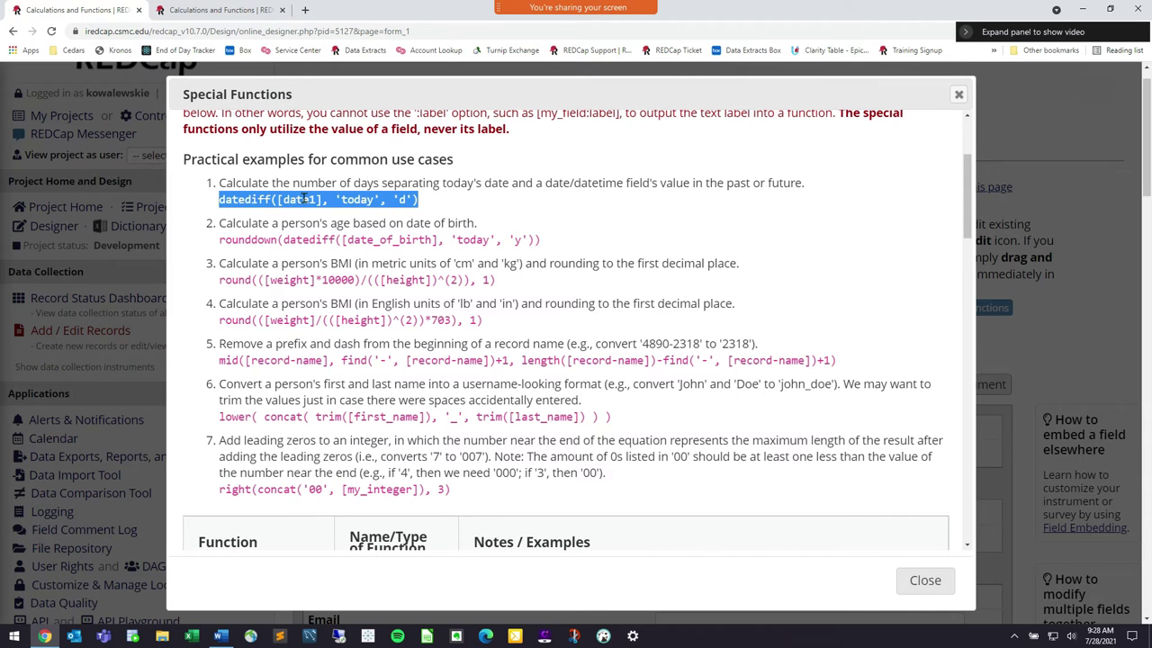
{"action": "left_click", "coordinate": [582, 241]}
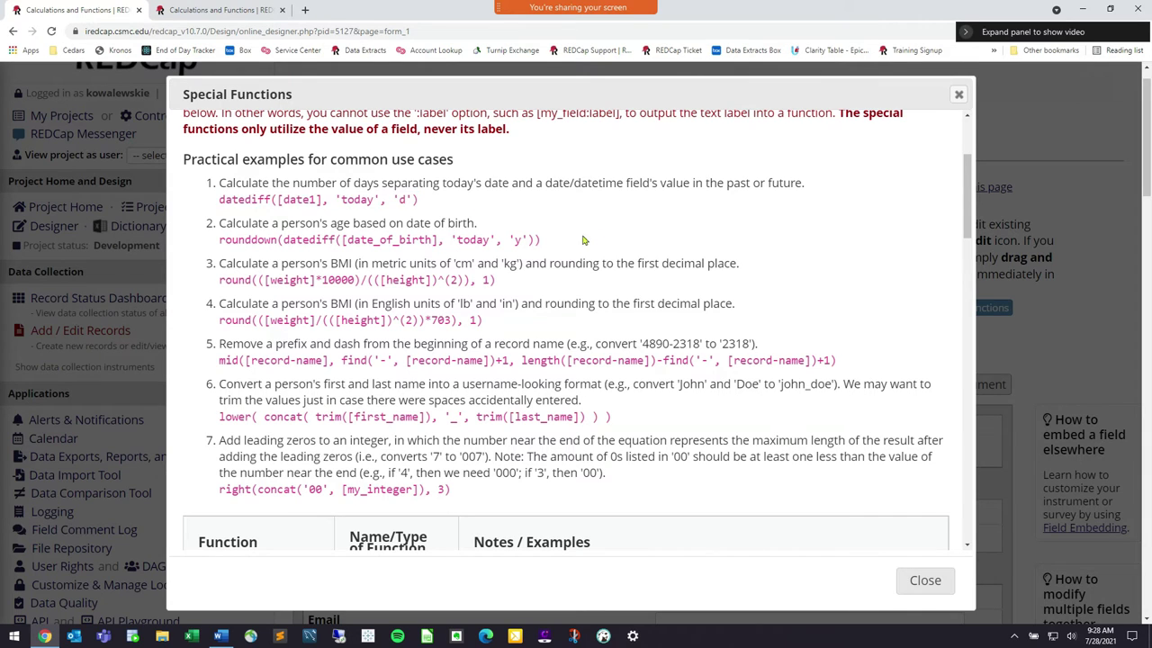
Copy the age example rounddown(datediff([date_of_birth], 'today', 'y')) from the reference and paste it beneath the existing Age equation.
{"action": "left_click_drag", "start_coordinate": [360, 224], "coordinate": [220, 225]}
{"action": "left_click", "coordinate": [302, 221]}
{"action": "left_click_drag", "start_coordinate": [549, 241], "coordinate": [205, 253]}
{"action": "key", "text": "ctrl+c"}
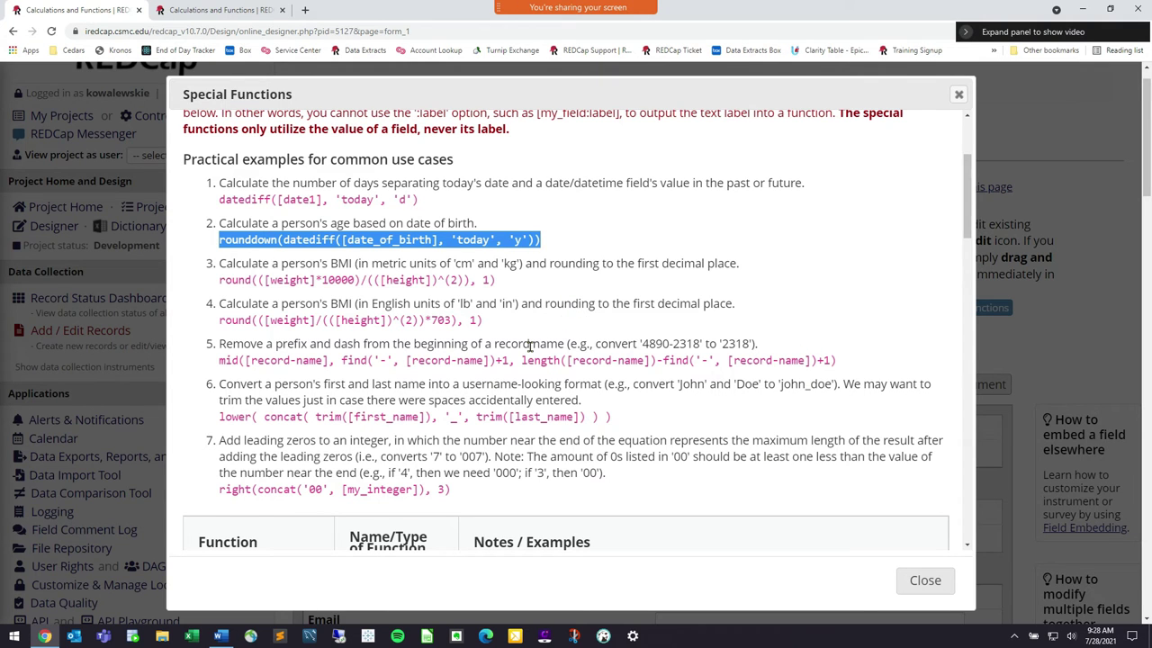
{"action": "scroll", "coordinate": [532, 347], "scroll_direction": "down", "scroll_amount": 5}
{"action": "scroll", "coordinate": [527, 347], "scroll_direction": "up", "scroll_amount": 5}
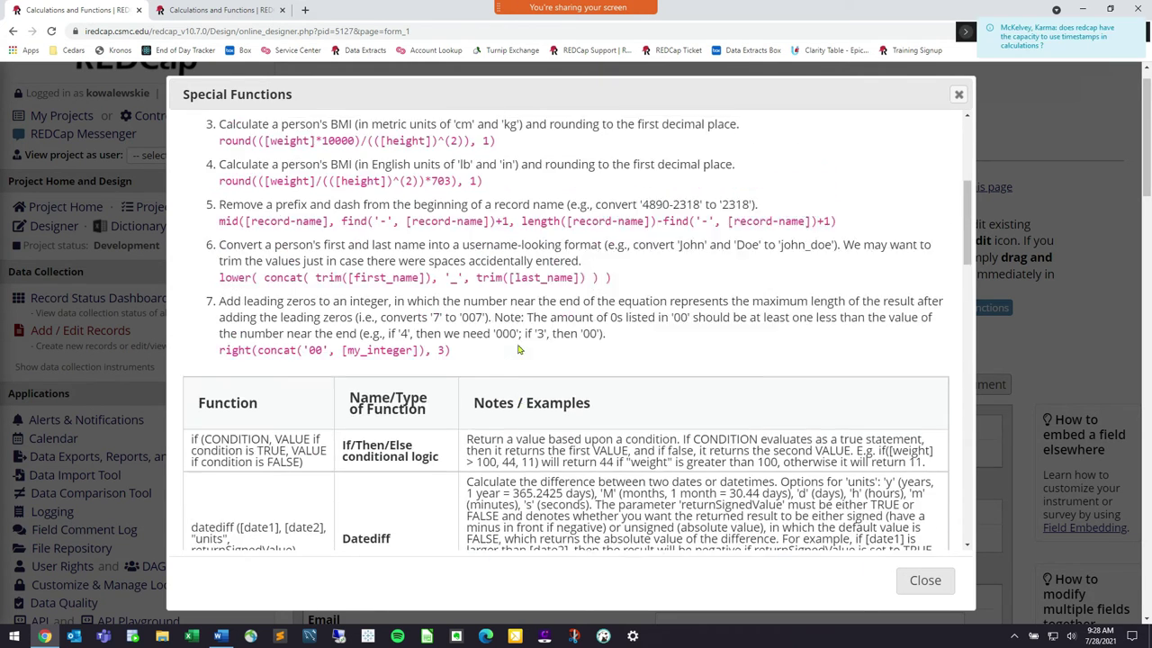
{"action": "scroll", "coordinate": [541, 342], "scroll_direction": "up", "scroll_amount": 1}
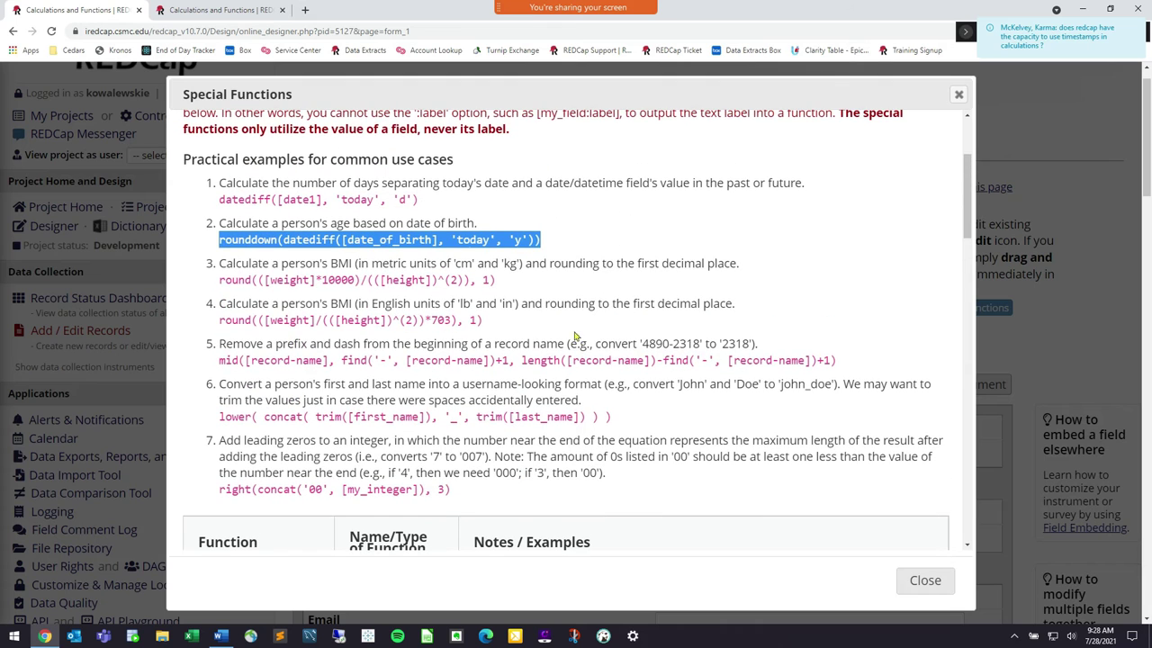
{"action": "left_click", "coordinate": [926, 580]}
{"action": "left_click", "coordinate": [412, 470]}
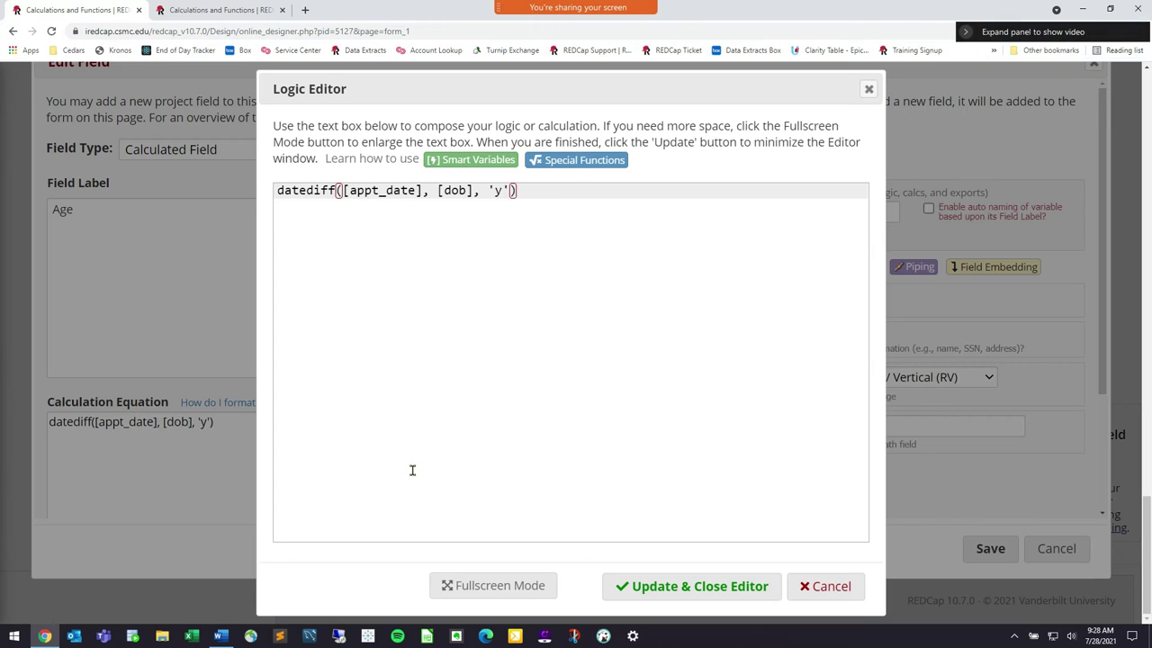
{"action": "key", "text": "Return"}
{"action": "key", "text": "Return"}
{"action": "key", "text": "ctrl+v"}
Copy the syntax datediff ([date1], [date2], "units", returnSignedValue) from the Special Functions reference and paste it beneath the rounddown example.
{"action": "left_click", "coordinate": [594, 162]}
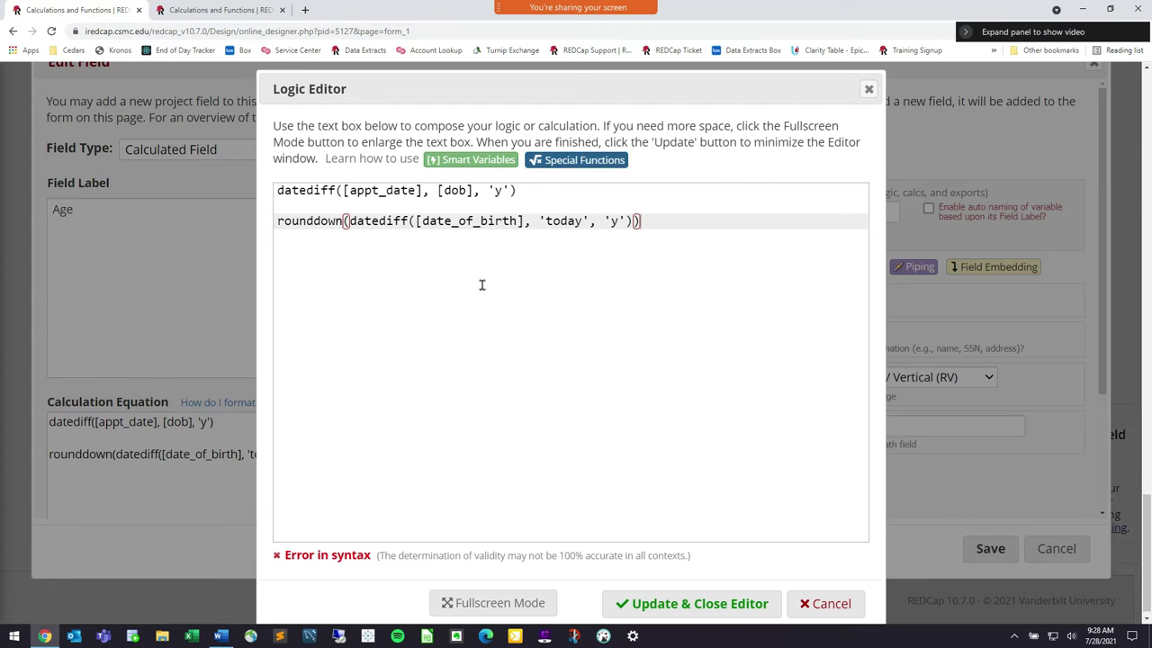
{"action": "scroll", "coordinate": [486, 315], "scroll_direction": "down", "scroll_amount": 3}
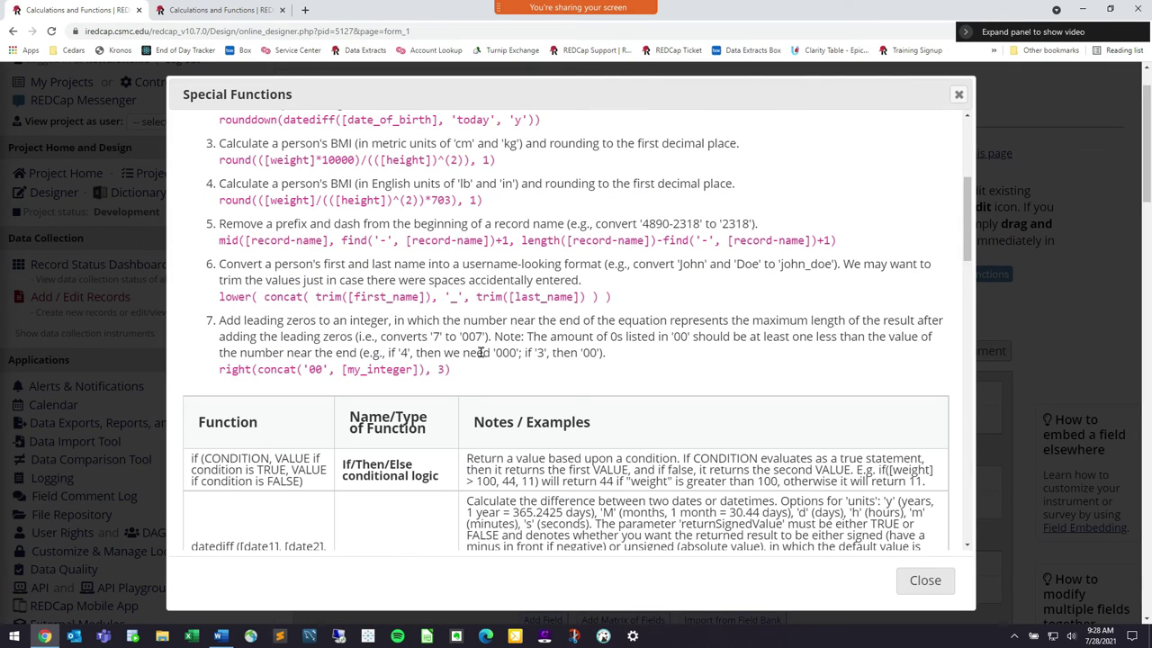
{"action": "scroll", "coordinate": [436, 369], "scroll_direction": "down", "scroll_amount": 1}
{"action": "scroll", "coordinate": [367, 430], "scroll_direction": "down", "scroll_amount": 1}
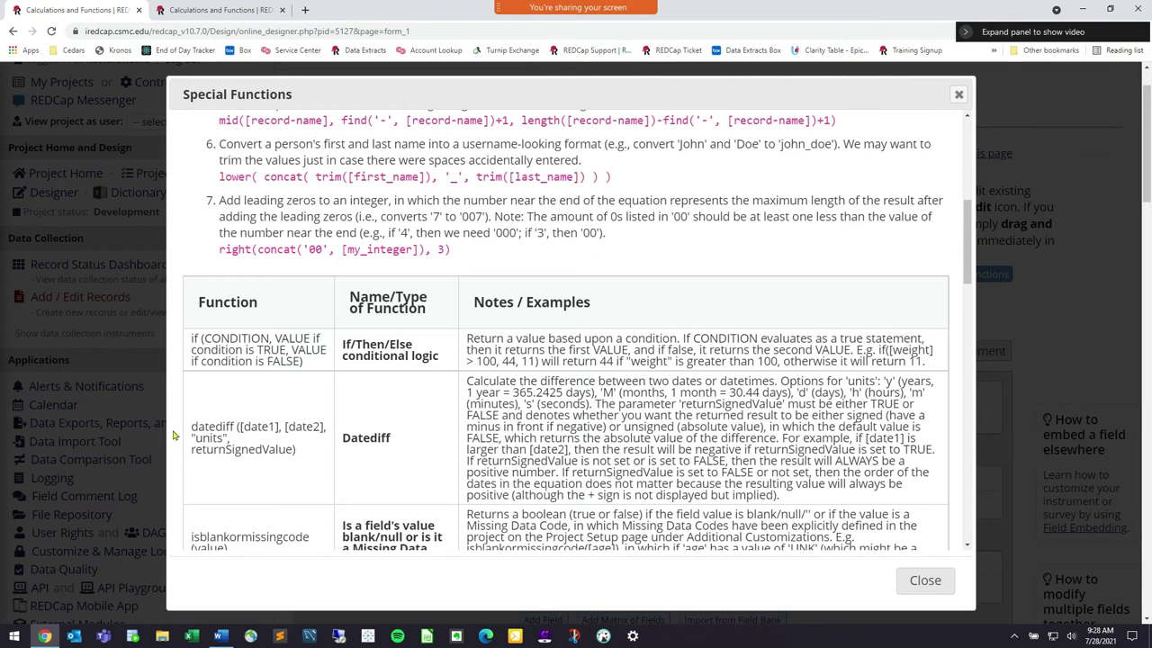
{"action": "left_click_drag", "start_coordinate": [174, 436], "coordinate": [174, 430]}
{"action": "left_click_drag", "start_coordinate": [300, 454], "coordinate": [195, 430]}
{"action": "key", "text": "ctrl+c"}
{"action": "left_click", "coordinate": [920, 580]}
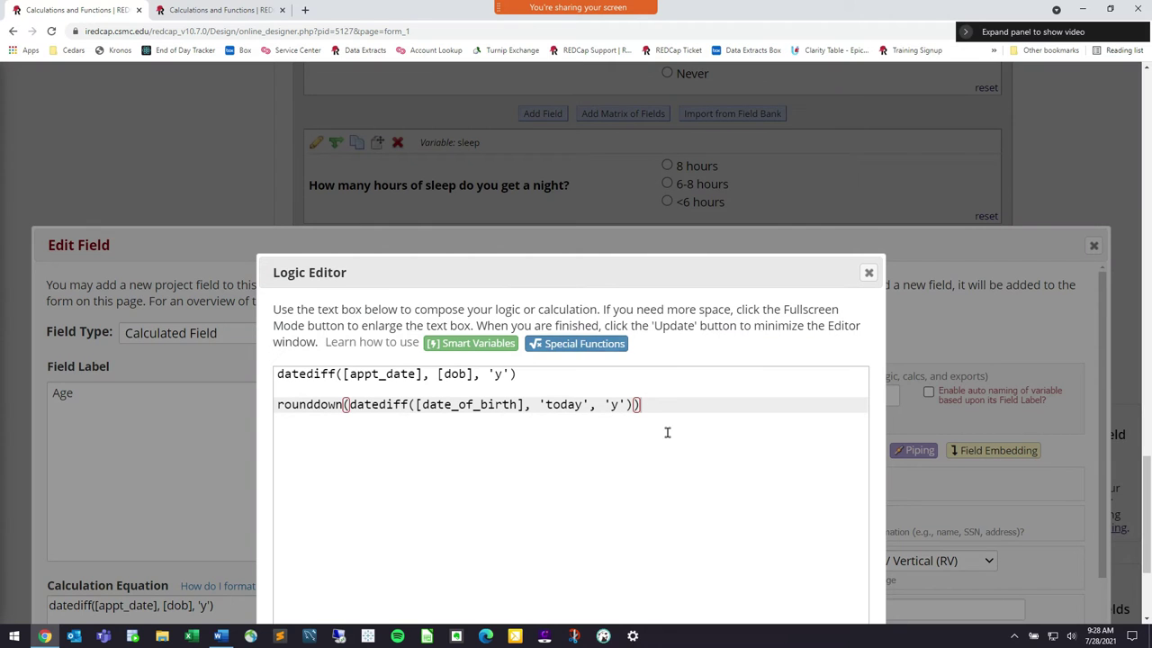
{"action": "key", "text": "Return"}
{"action": "key", "text": "Return"}
{"action": "key", "text": "ctrl+v"}
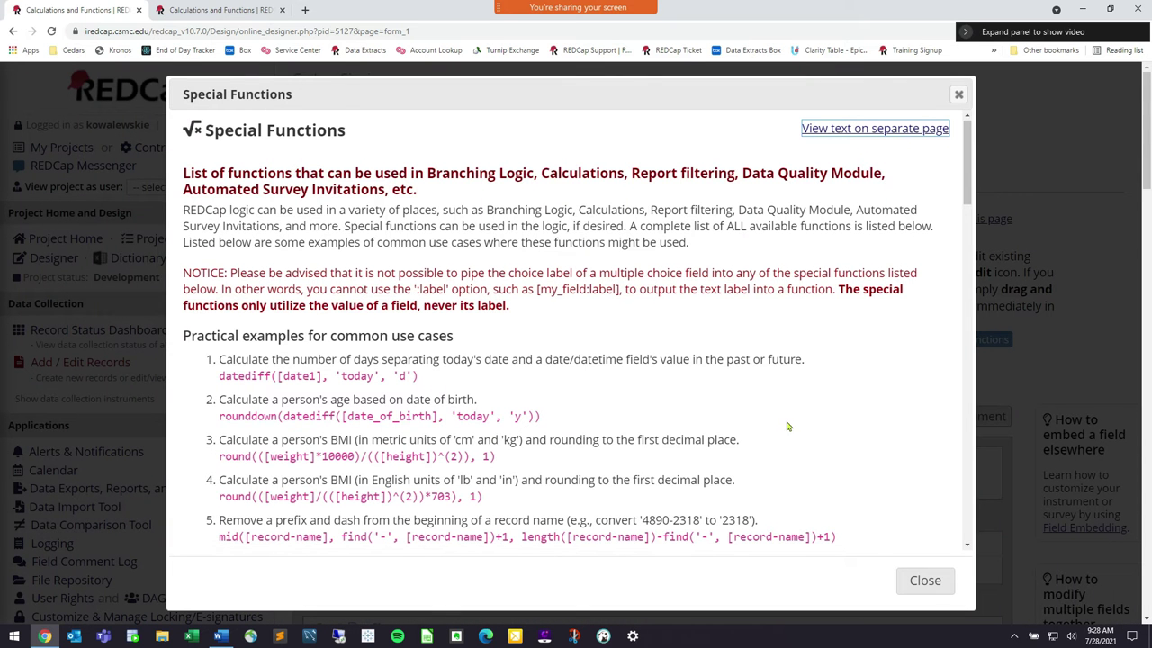
Copy the full datediff description from the Special Functions reference and paste it beneath the datediff syntax line in the Age equation.
{"action": "scroll", "coordinate": [788, 414], "scroll_direction": "down", "scroll_amount": 5}
{"action": "left_click_drag", "start_coordinate": [780, 435], "coordinate": [467, 322]}
{"action": "key", "text": "ctrl+c"}
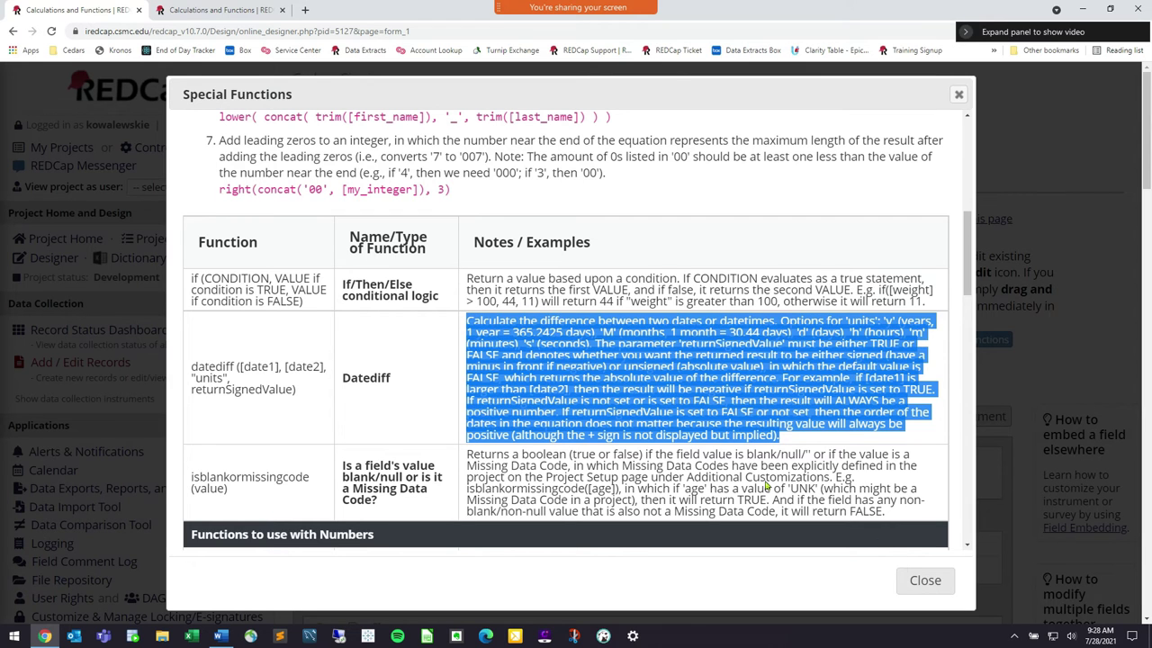
{"action": "left_click", "coordinate": [752, 447]}
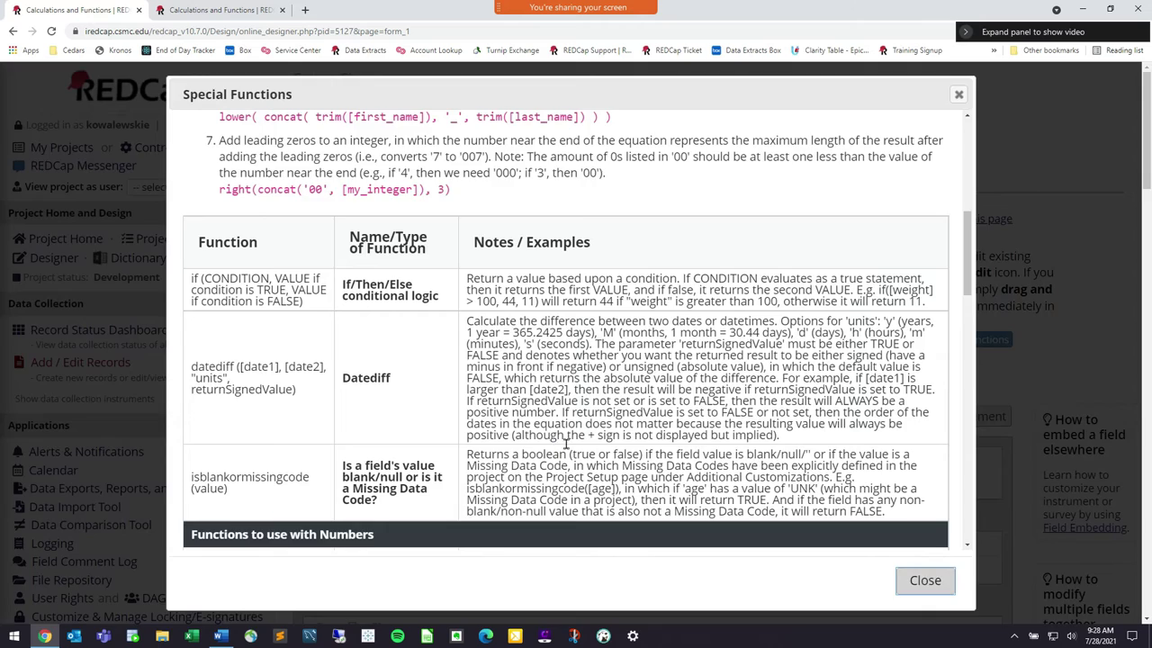
{"action": "left_click", "coordinate": [943, 585]}
{"action": "key", "text": "Return"}
{"action": "key", "text": "Return"}
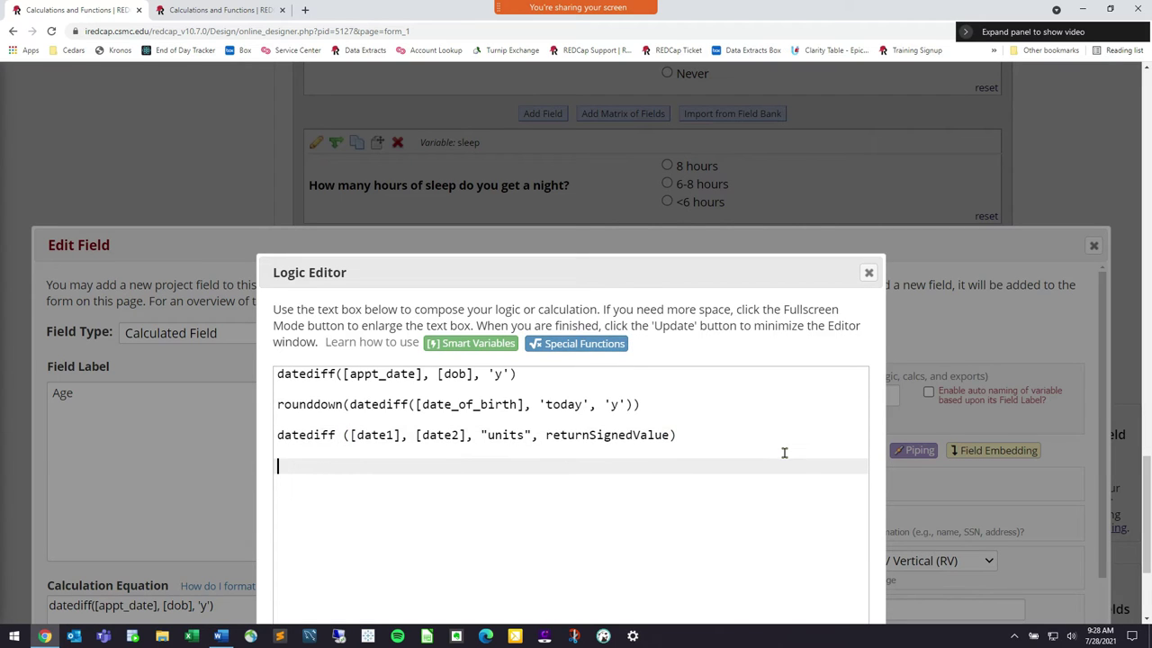
{"action": "key", "text": "ctrl+v"}
{"action": "scroll", "coordinate": [754, 465], "scroll_direction": "down", "scroll_amount": 2}
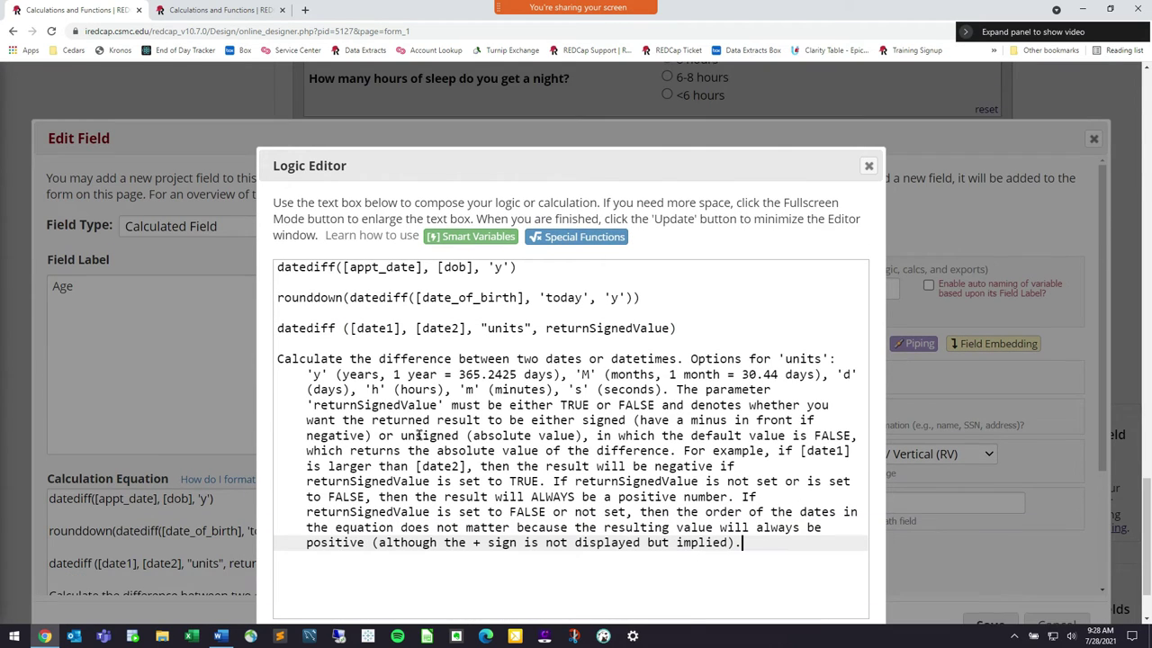
{"action": "scroll", "coordinate": [482, 356], "scroll_direction": "up", "scroll_amount": 1}
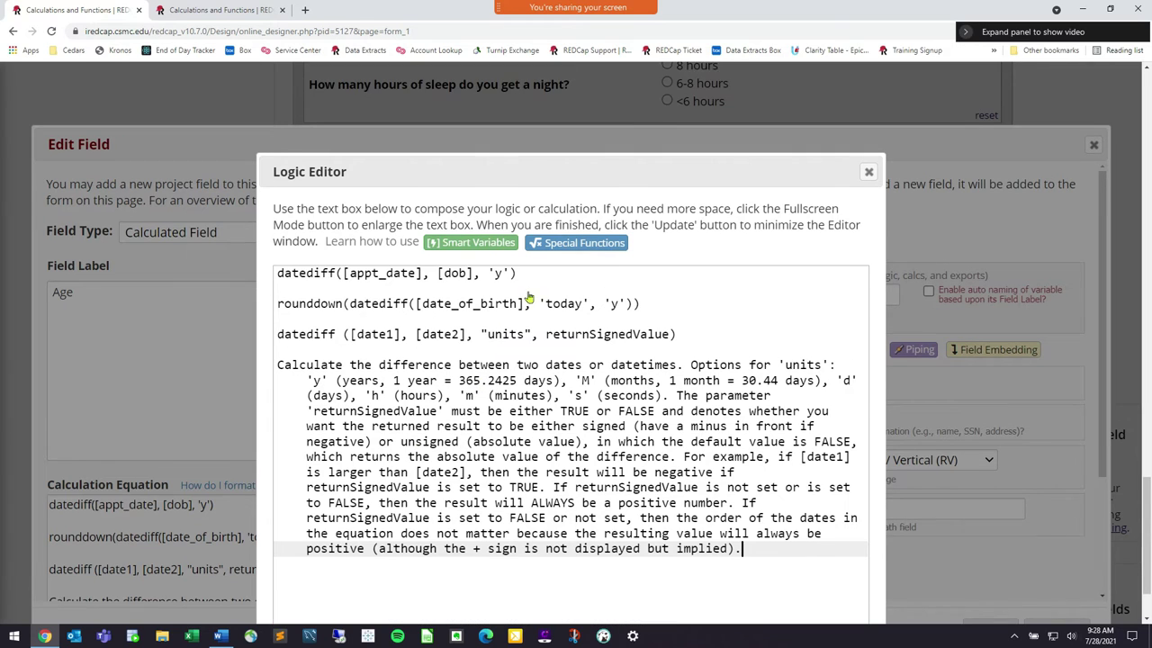
Insert the note "-cheat sheet below" on its own line above the rounddown example in the Logic Editor.
{"action": "left_click", "coordinate": [575, 329]}
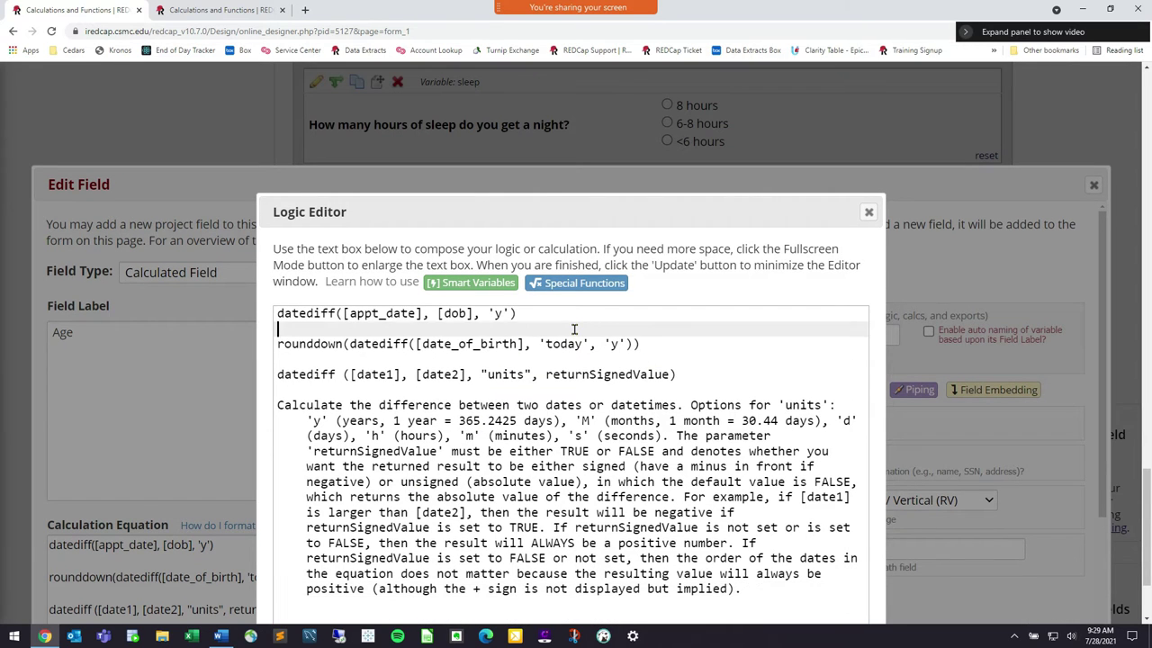
{"action": "key", "text": "Return"}
{"action": "type", "text": "-cheat sheet below"}
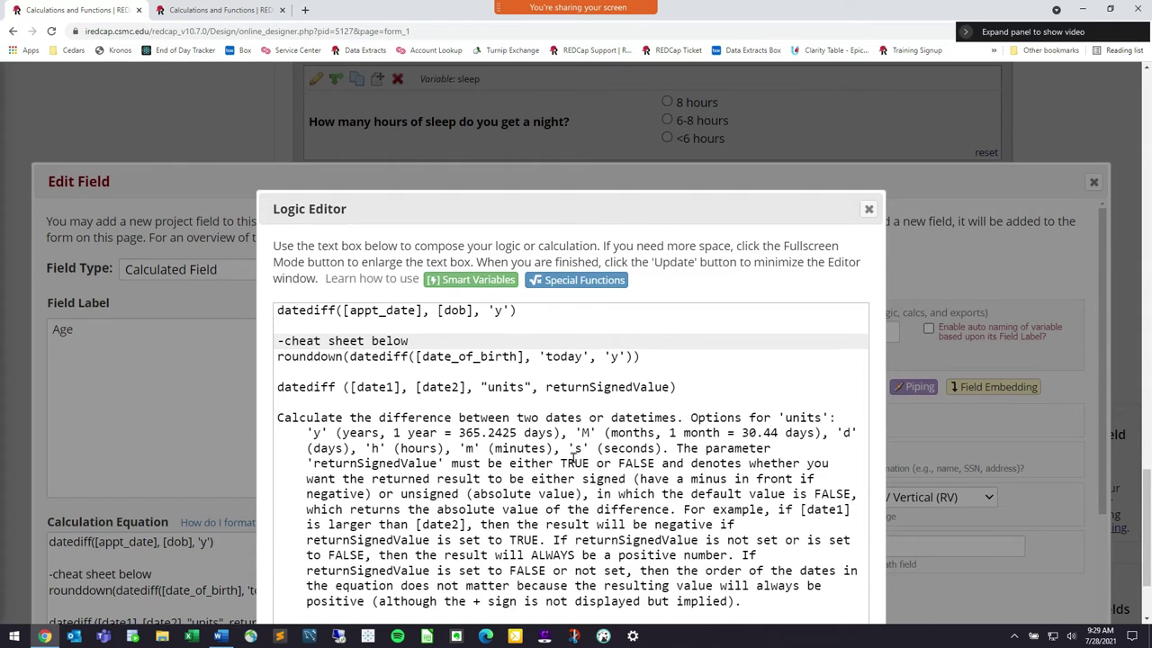
{"action": "scroll", "coordinate": [543, 433], "scroll_direction": "down", "scroll_amount": 3}
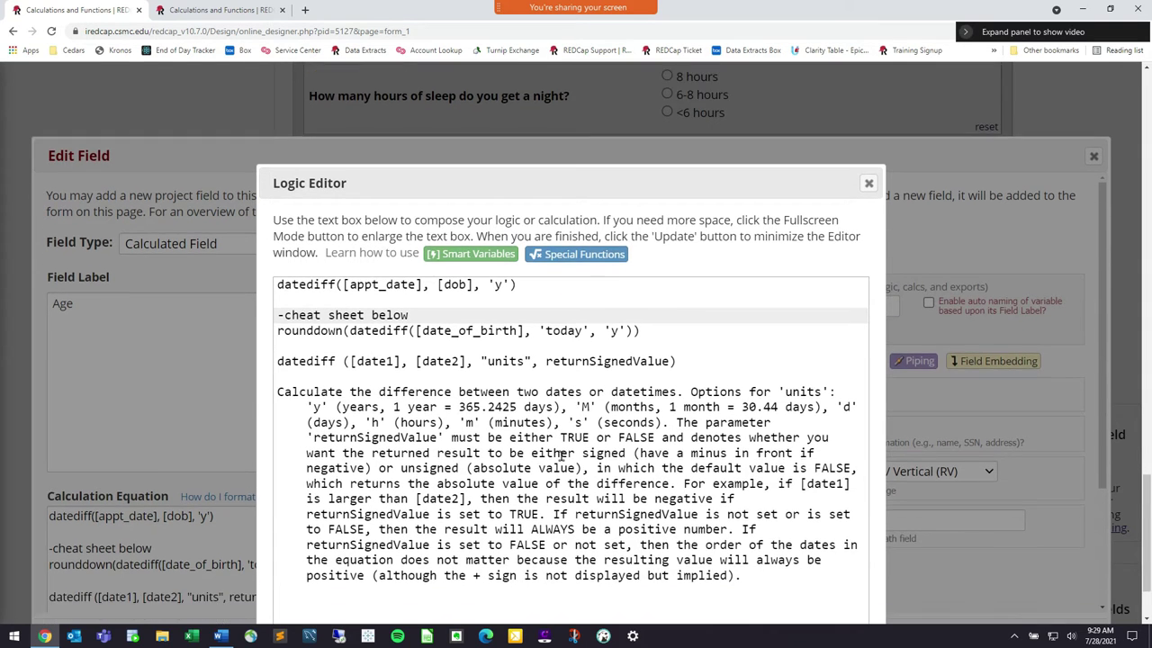
{"action": "scroll", "coordinate": [543, 433], "scroll_direction": "up", "scroll_amount": 1}
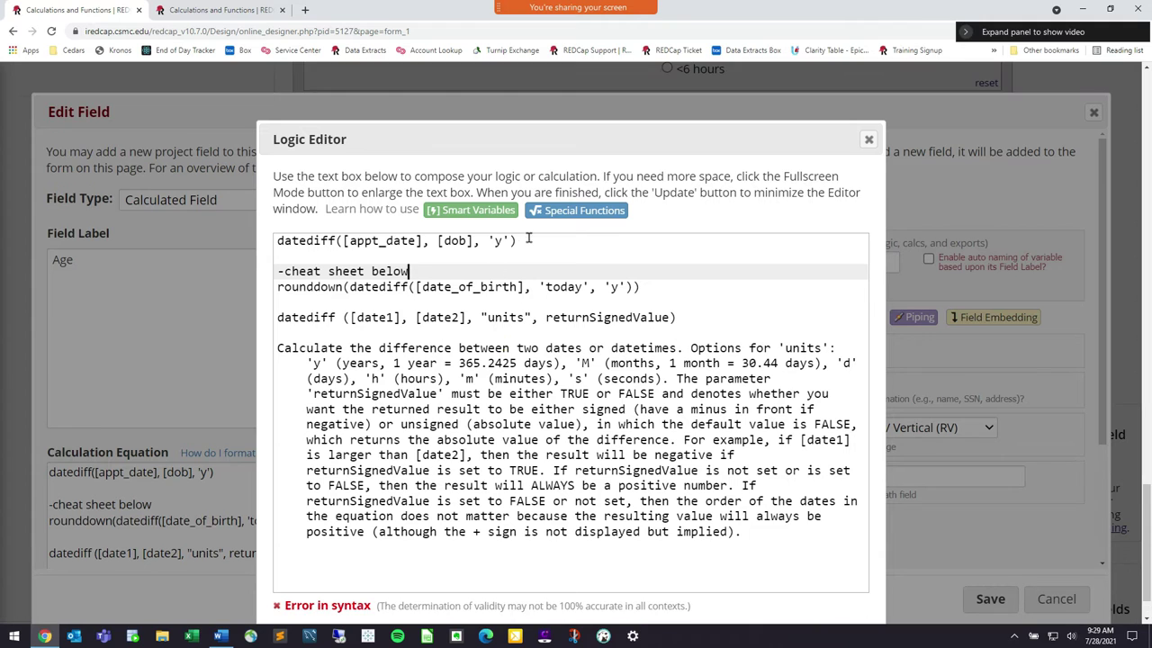
Compare the equation datediff([appt_date], [dob], 'y') with the calculated Age value on the data entry form.
{"action": "double_click", "coordinate": [498, 240]}
{"action": "key", "text": "shift+Home"}
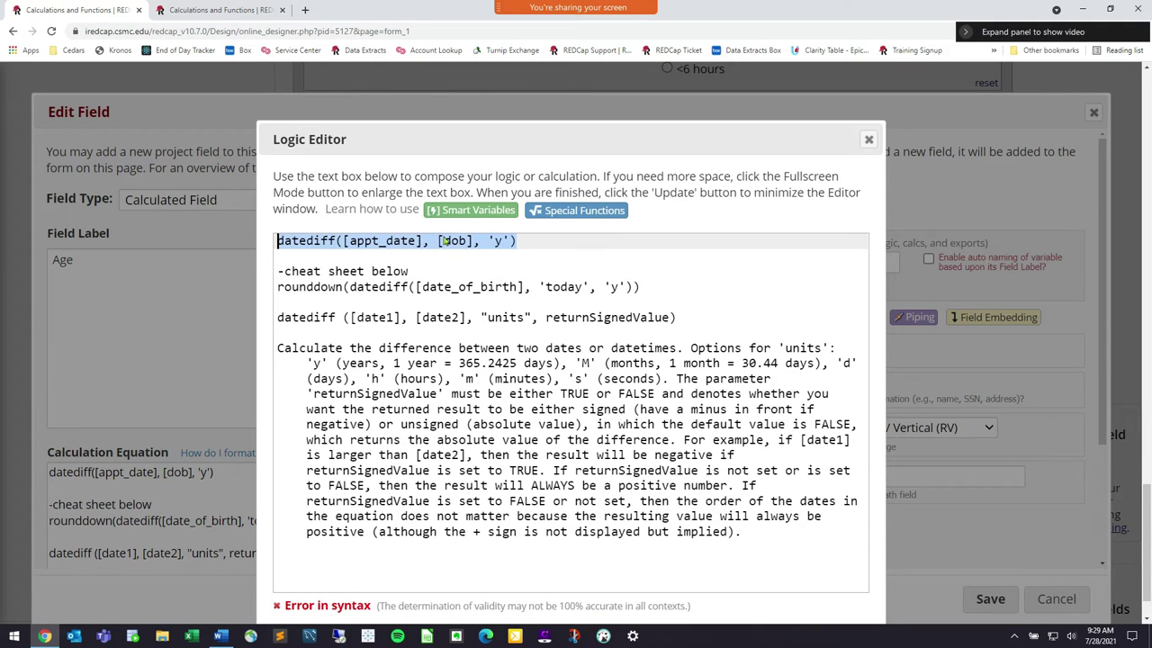
{"action": "key", "text": "ctrl+Tab"}
{"action": "left_click", "coordinate": [786, 438]}
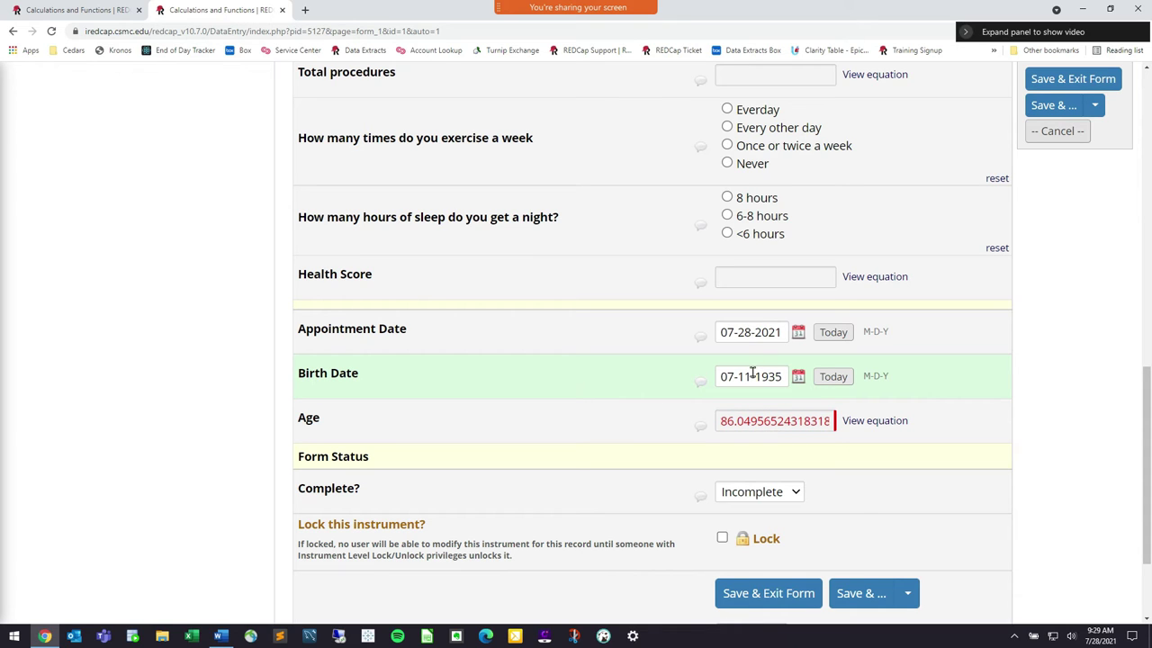
{"action": "left_click_drag", "start_coordinate": [753, 421], "coordinate": [729, 421]}
{"action": "left_click", "coordinate": [736, 420]}
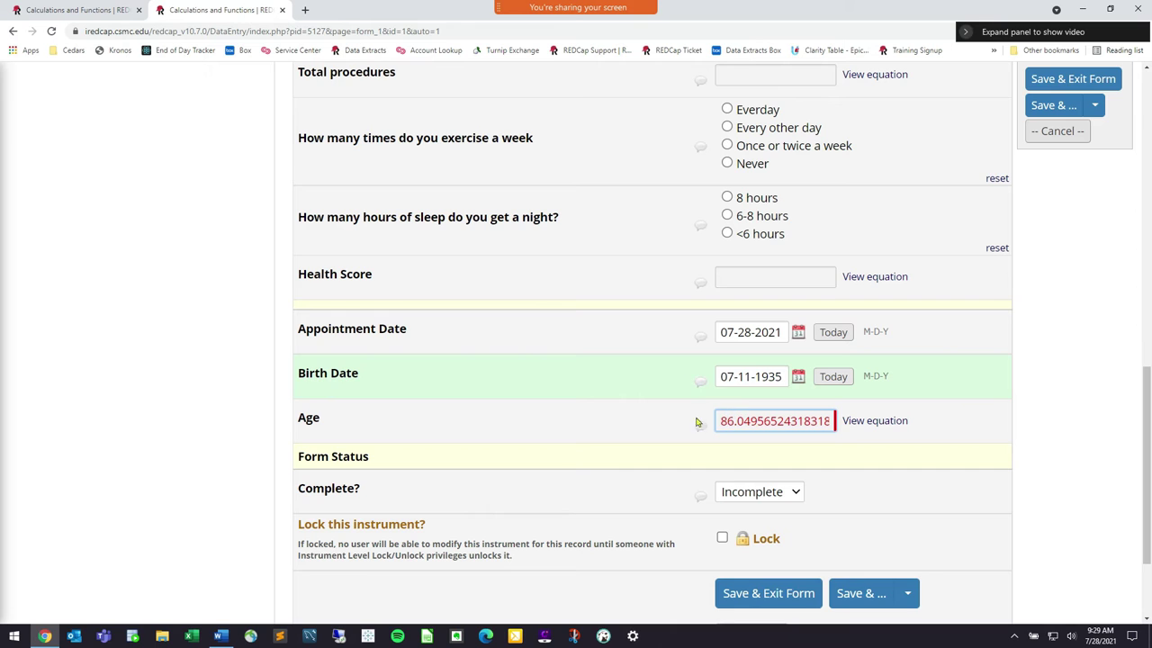
Examine the datediff function and match its [appt_date] argument to the Appointment Date field on the data entry form.
{"action": "left_click", "coordinate": [52, 7]}
{"action": "left_click", "coordinate": [342, 240]}
{"action": "double_click", "coordinate": [338, 240]}
{"action": "left_click", "coordinate": [308, 240]}
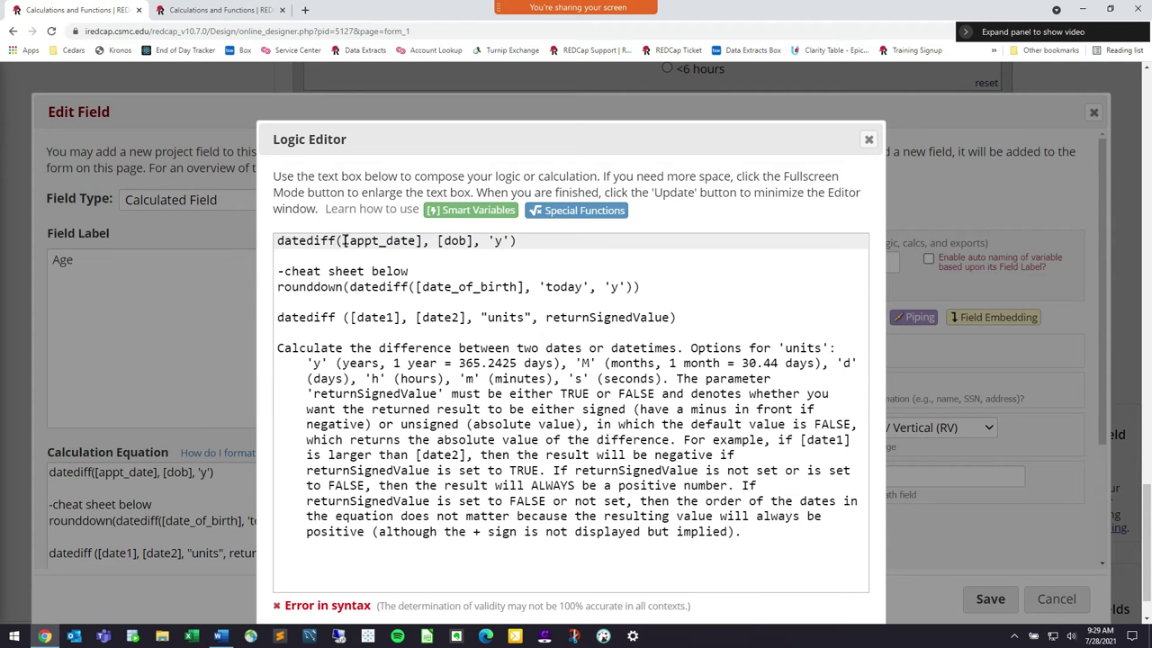
{"action": "left_click_drag", "start_coordinate": [344, 240], "coordinate": [410, 241]}
{"action": "left_click", "coordinate": [392, 241]}
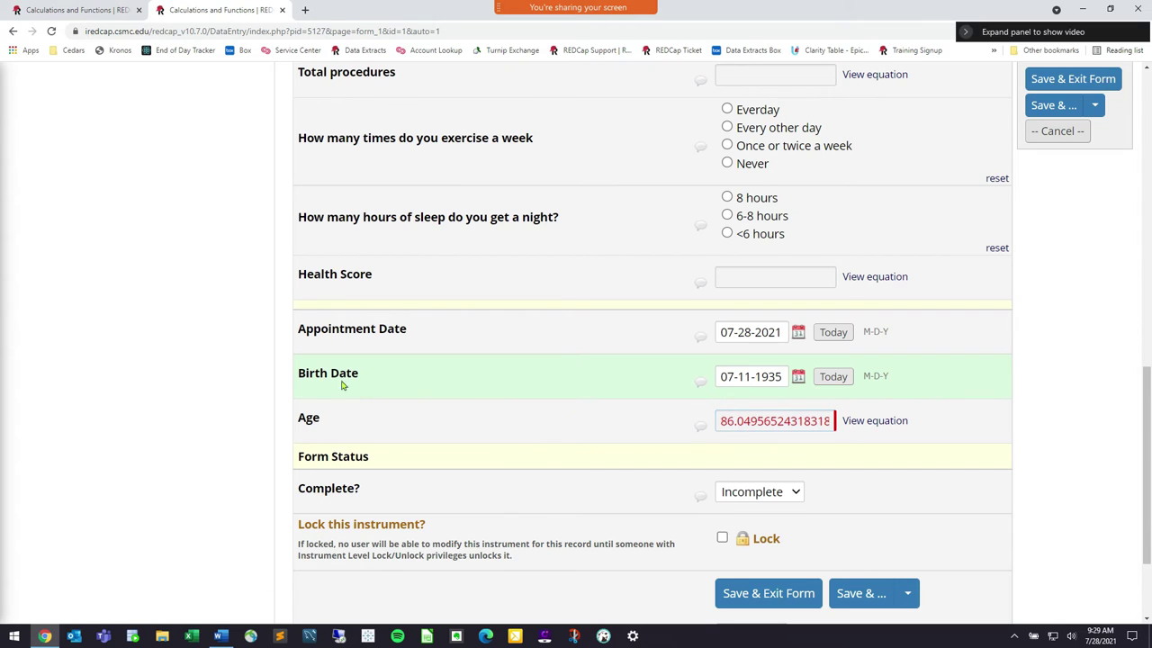
{"action": "left_click_drag", "start_coordinate": [407, 330], "coordinate": [299, 315]}
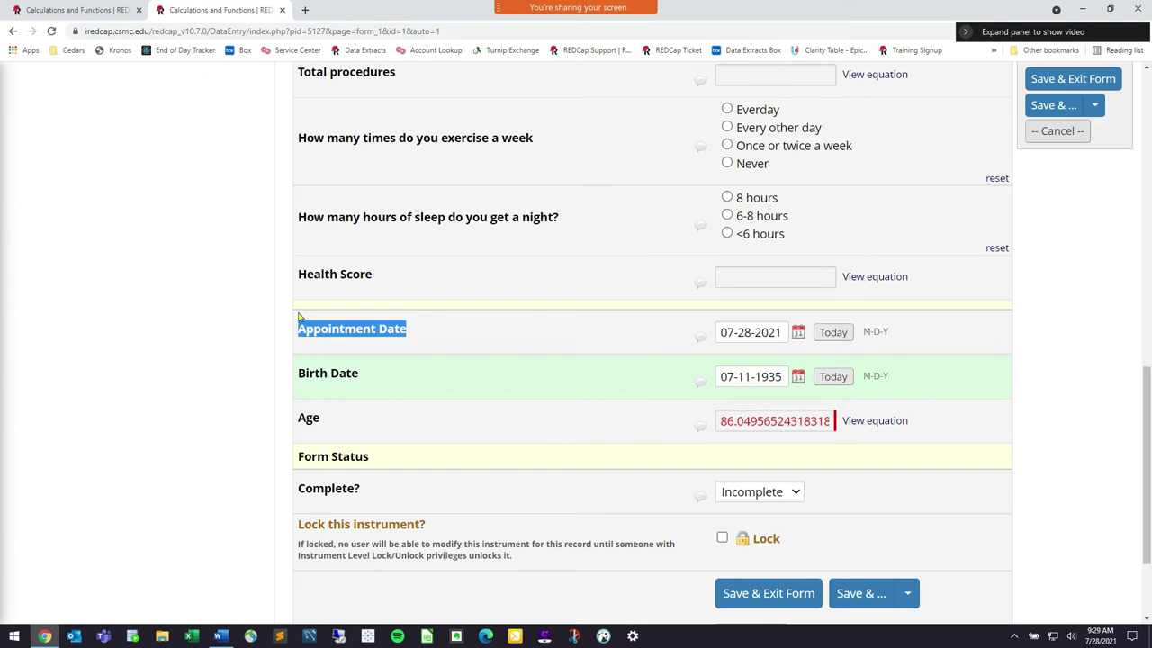
Match the equation's [dob] argument to the Birth Date field on the data entry form.
{"action": "left_click", "coordinate": [115, 9]}
{"action": "left_click_drag", "start_coordinate": [475, 241], "coordinate": [438, 241]}
{"action": "left_click", "coordinate": [216, 9]}
{"action": "left_click", "coordinate": [301, 372]}
{"action": "left_click_drag", "start_coordinate": [302, 372], "coordinate": [358, 375]}
{"action": "left_click", "coordinate": [107, 207]}
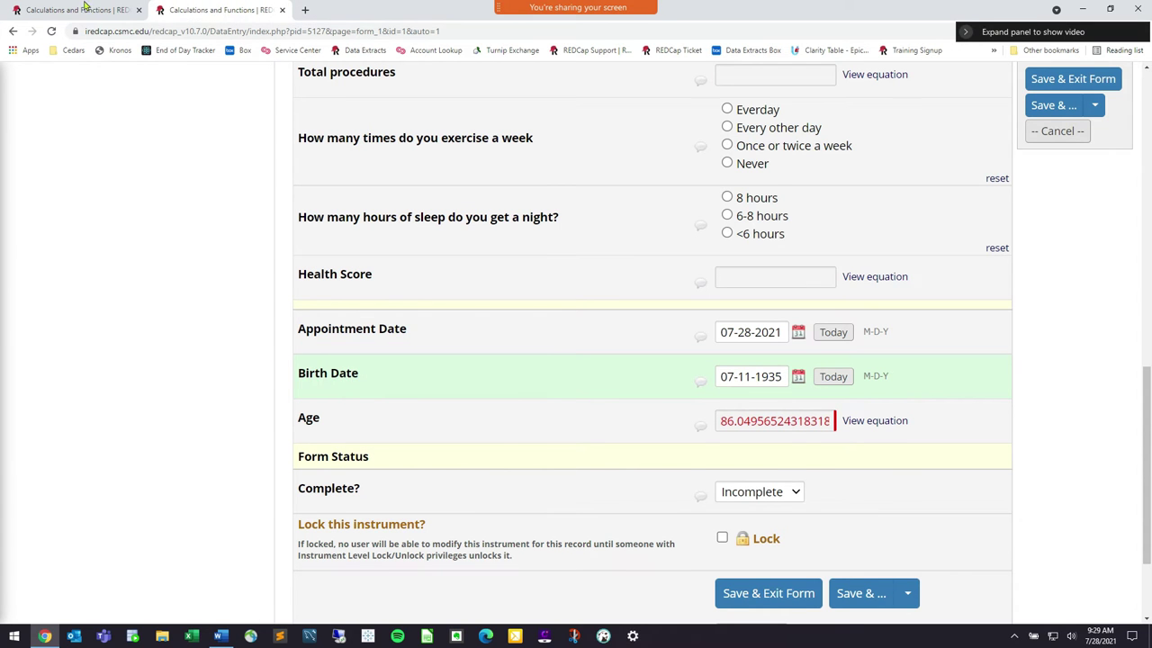
Return to the Age field's Logic Editor and examine the date and unit arguments of its datediff formula.
{"action": "left_click", "coordinate": [88, 9]}
{"action": "left_click", "coordinate": [419, 241]}
{"action": "left_click_drag", "start_coordinate": [438, 242], "coordinate": [476, 241]}
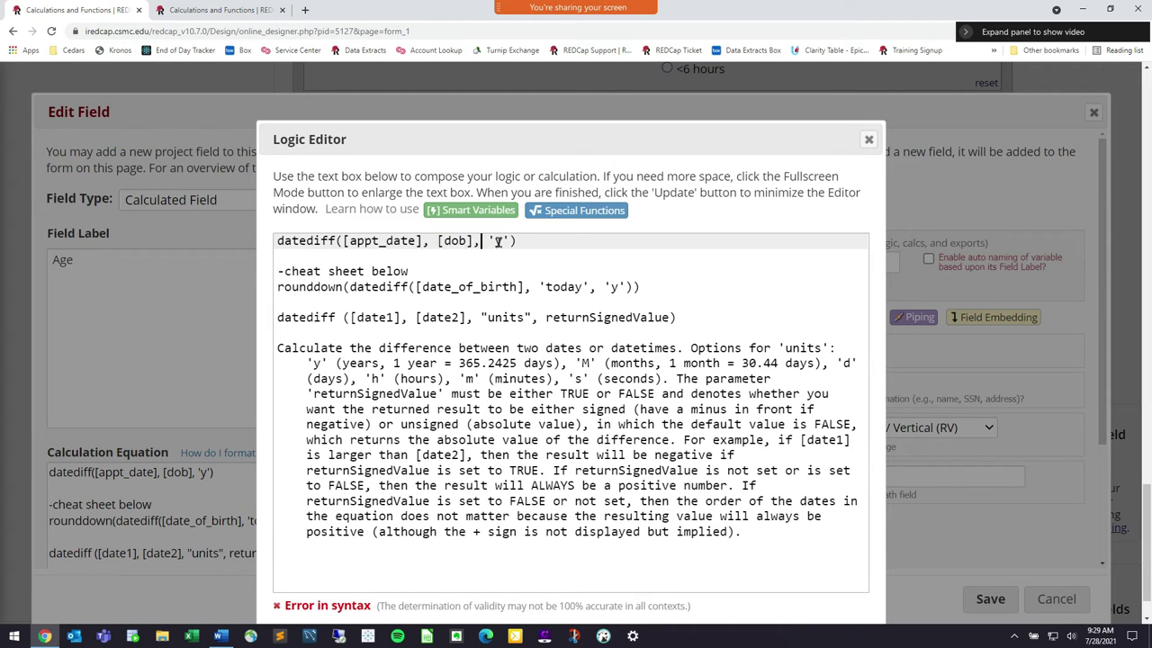
{"action": "left_click", "coordinate": [506, 241]}
{"action": "key", "text": "Left"}
{"action": "key", "text": "Left"}
{"action": "key", "text": "Left"}
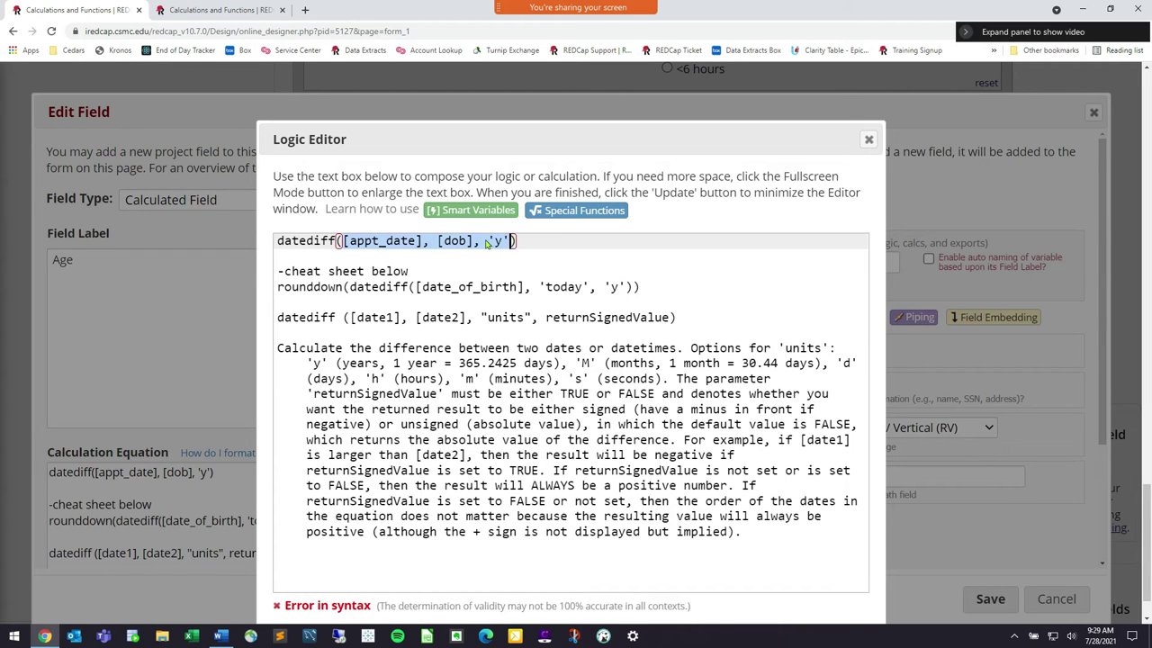
{"action": "key", "text": "shift+Left"}
{"action": "key", "text": "shift+Left"}
{"action": "key", "text": "shift+Left"}
{"action": "key", "text": "Left"}
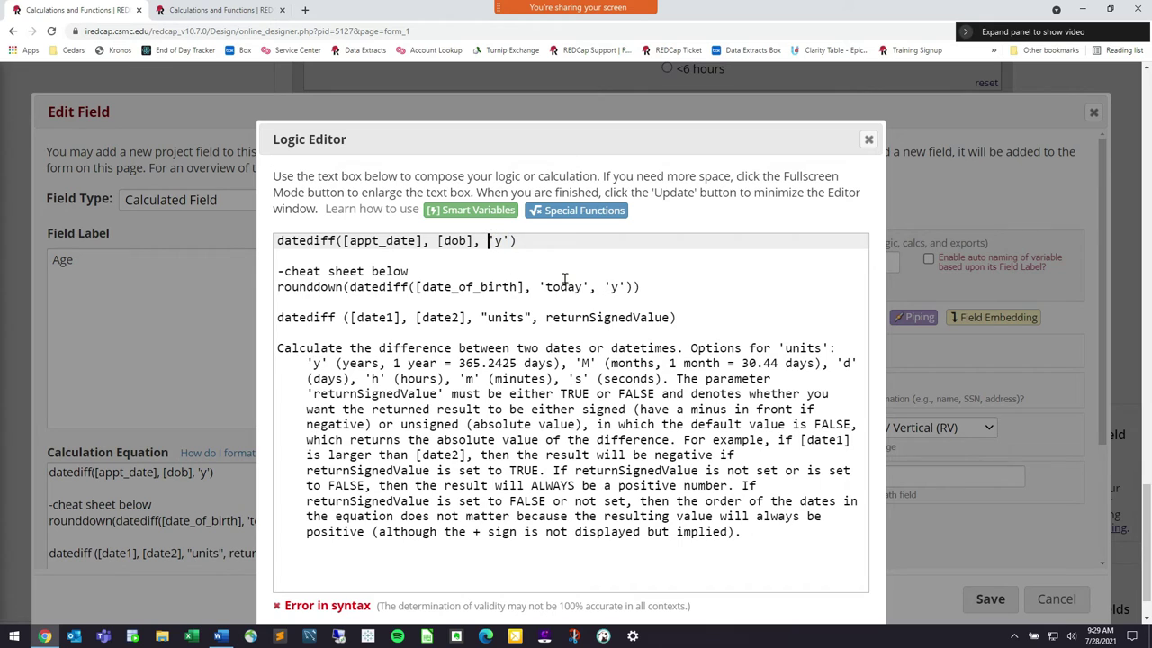
Move the generic datediff syntax line from the cheat sheet to directly below the Age formula, separated by a blank line.
{"action": "left_click", "coordinate": [723, 320]}
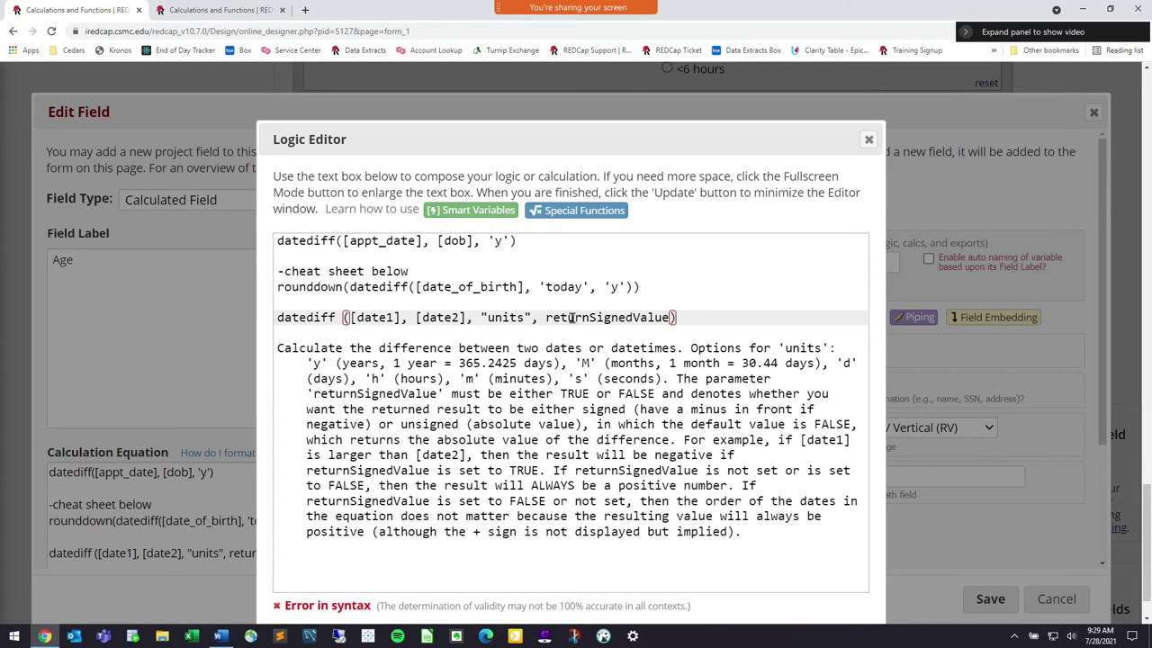
{"action": "key", "text": "shift+Home"}
{"action": "key", "text": "ctrl+c"}
{"action": "key", "text": "BackSpace"}
{"action": "left_click", "coordinate": [575, 242]}
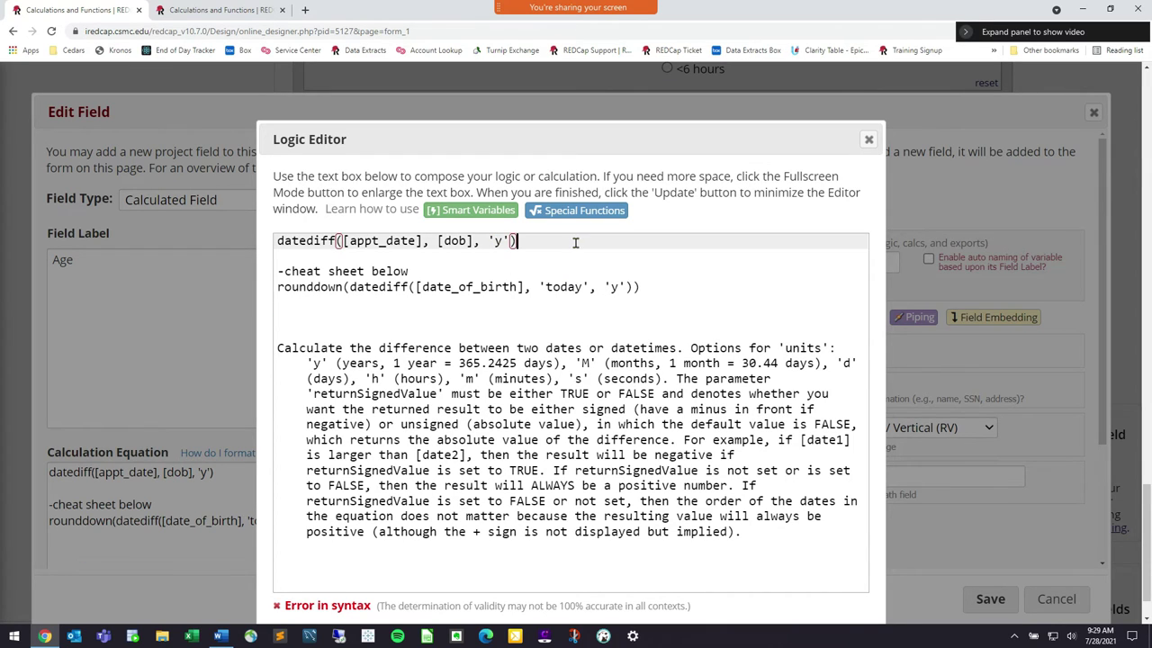
{"action": "key", "text": "Return"}
{"action": "key", "text": "Return"}
{"action": "key", "text": "ctrl+v"}
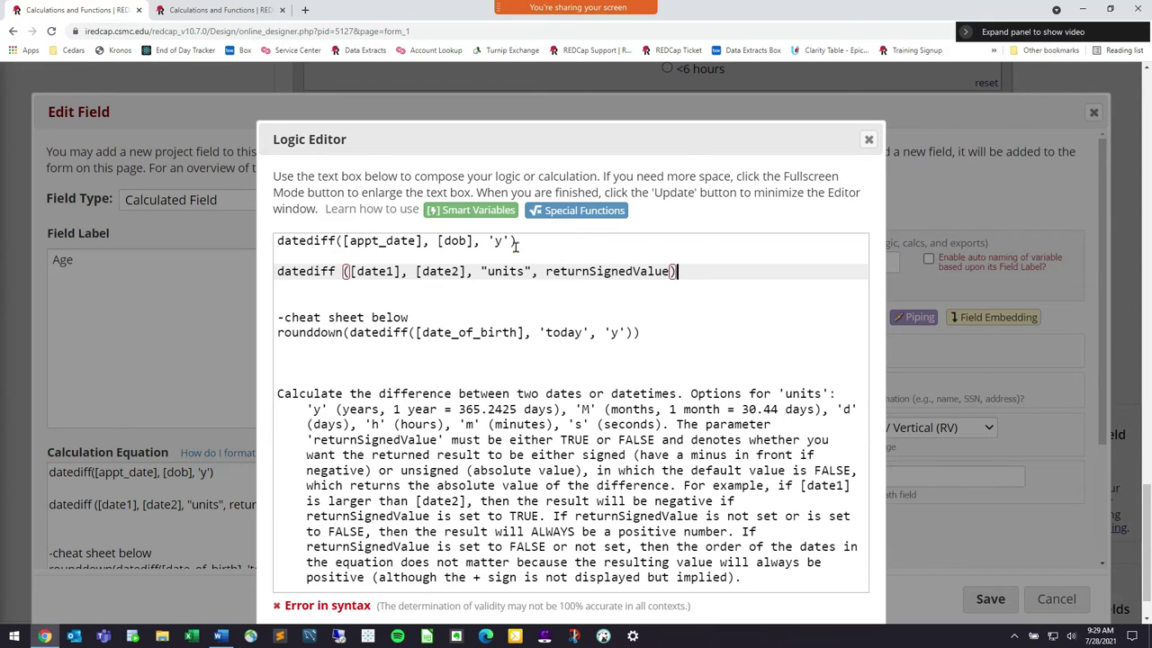
Examine the generic datediff line's function name and its [date1] and [date2] arguments.
{"action": "left_click_drag", "start_coordinate": [700, 271], "coordinate": [278, 271]}
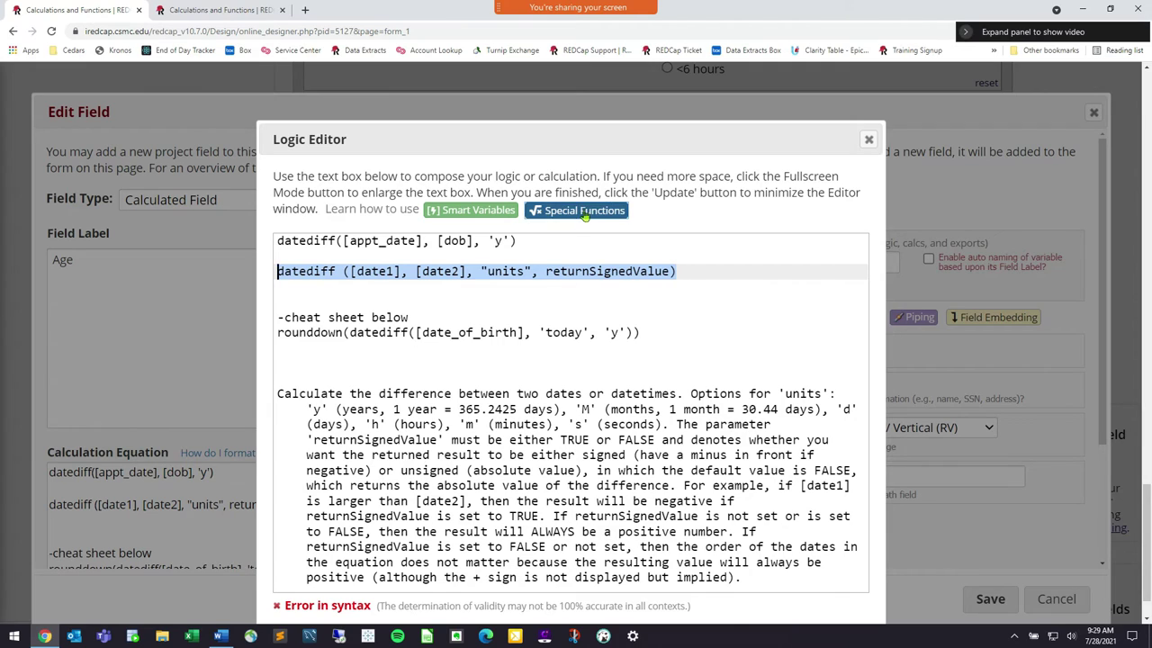
{"action": "left_click", "coordinate": [334, 271]}
{"action": "double_click", "coordinate": [311, 271]}
{"action": "left_click_drag", "start_coordinate": [350, 271], "coordinate": [397, 271]}
{"action": "left_click", "coordinate": [401, 271]}
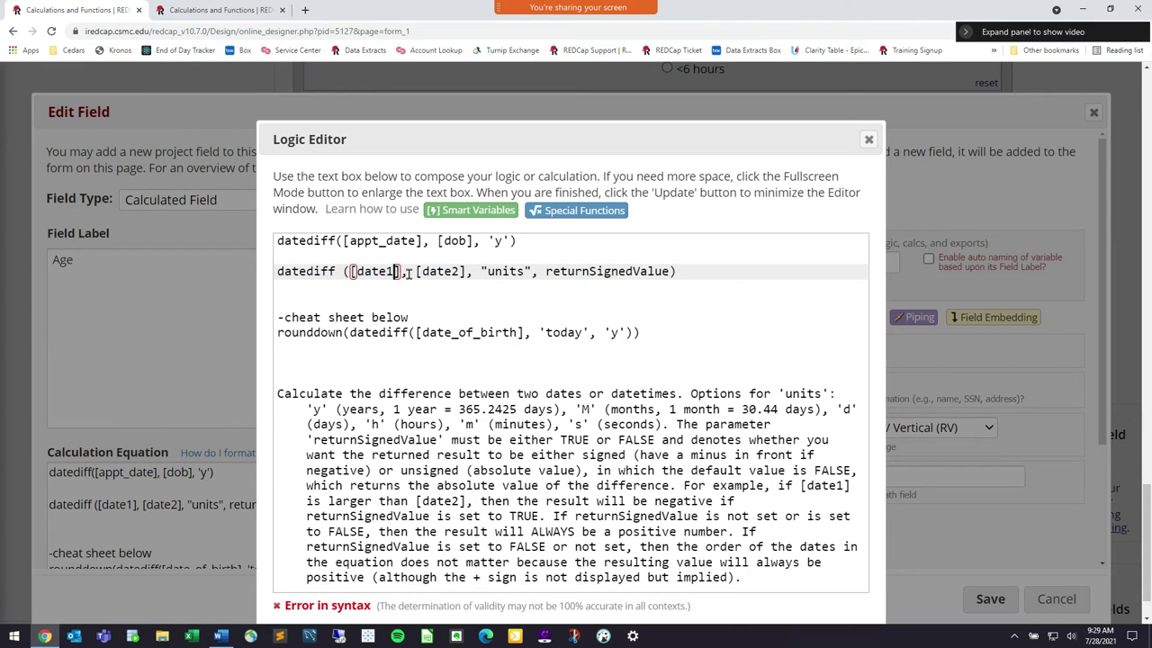
{"action": "left_click", "coordinate": [423, 271]}
{"action": "double_click", "coordinate": [441, 270]}
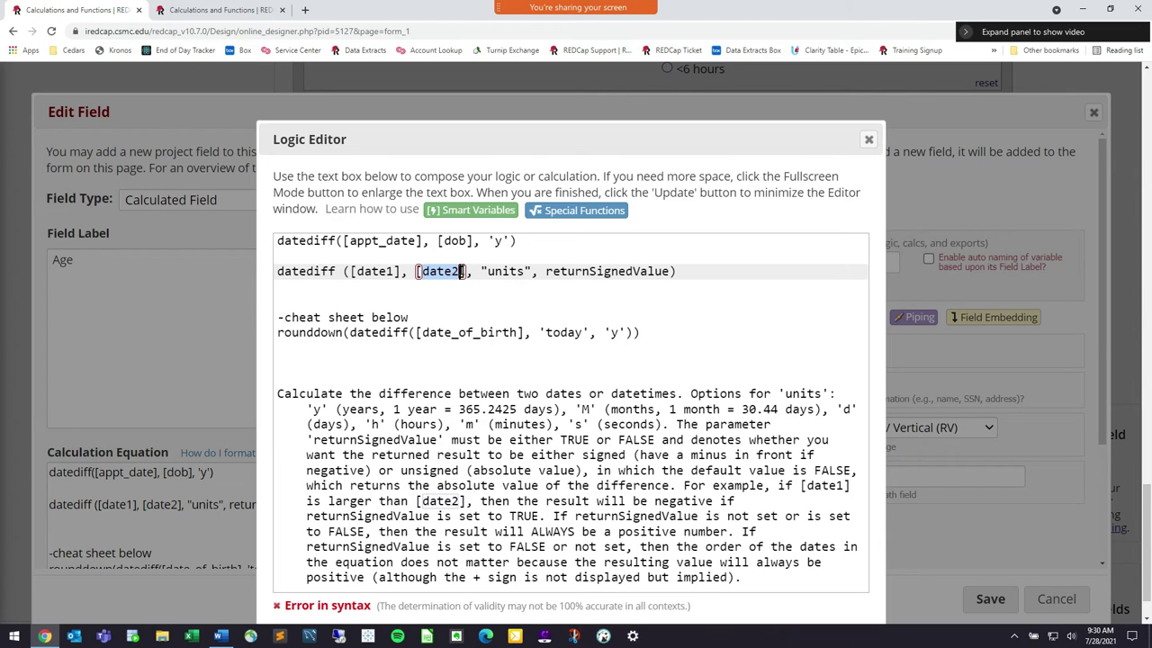
{"action": "left_click", "coordinate": [468, 271]}
Compare the generic line's "units" argument with the Age formula's unit and examine the returnSignedValue argument.
{"action": "left_click_drag", "start_coordinate": [481, 271], "coordinate": [532, 272]}
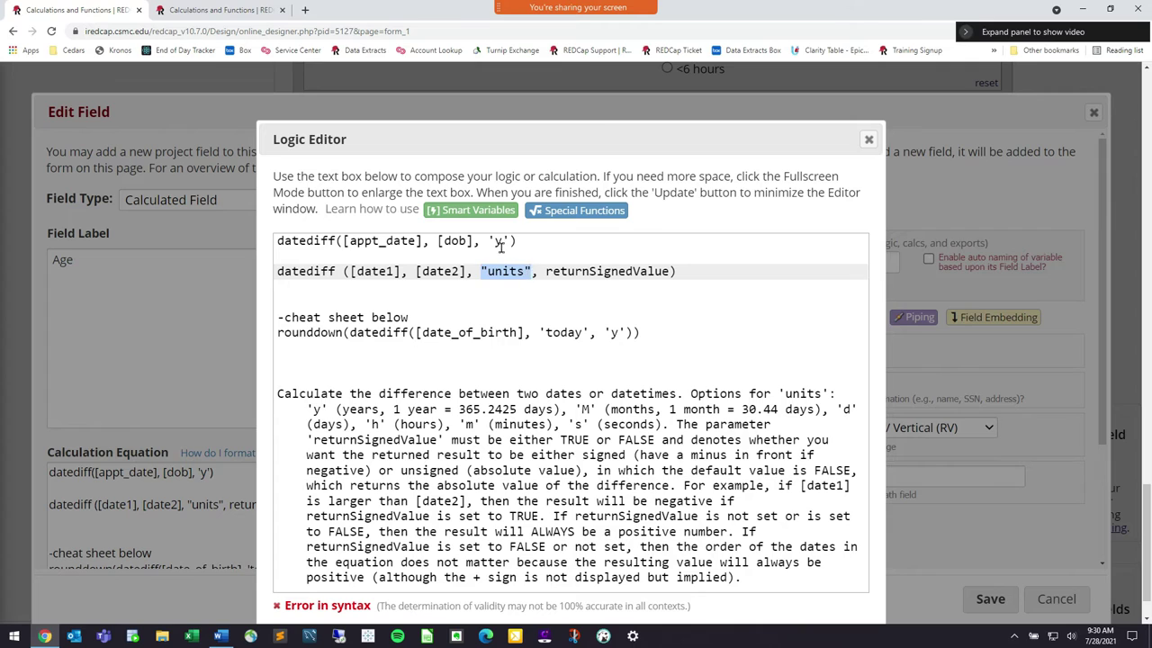
{"action": "left_click", "coordinate": [494, 241]}
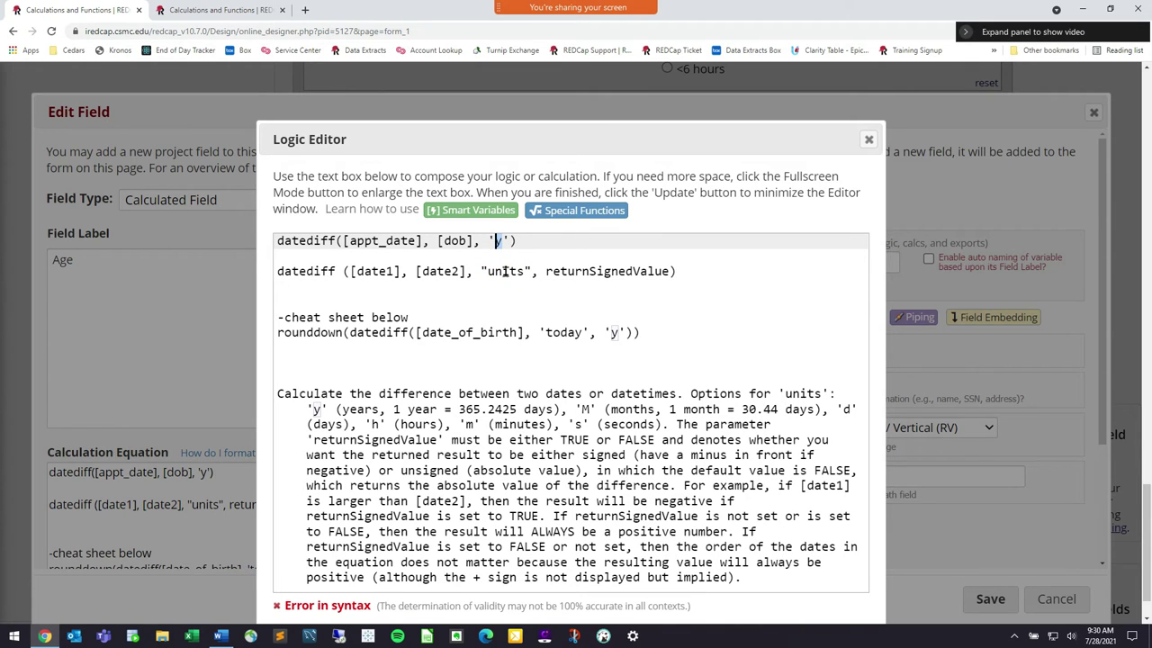
{"action": "double_click", "coordinate": [504, 271]}
{"action": "left_click_drag", "start_coordinate": [546, 271], "coordinate": [670, 272]}
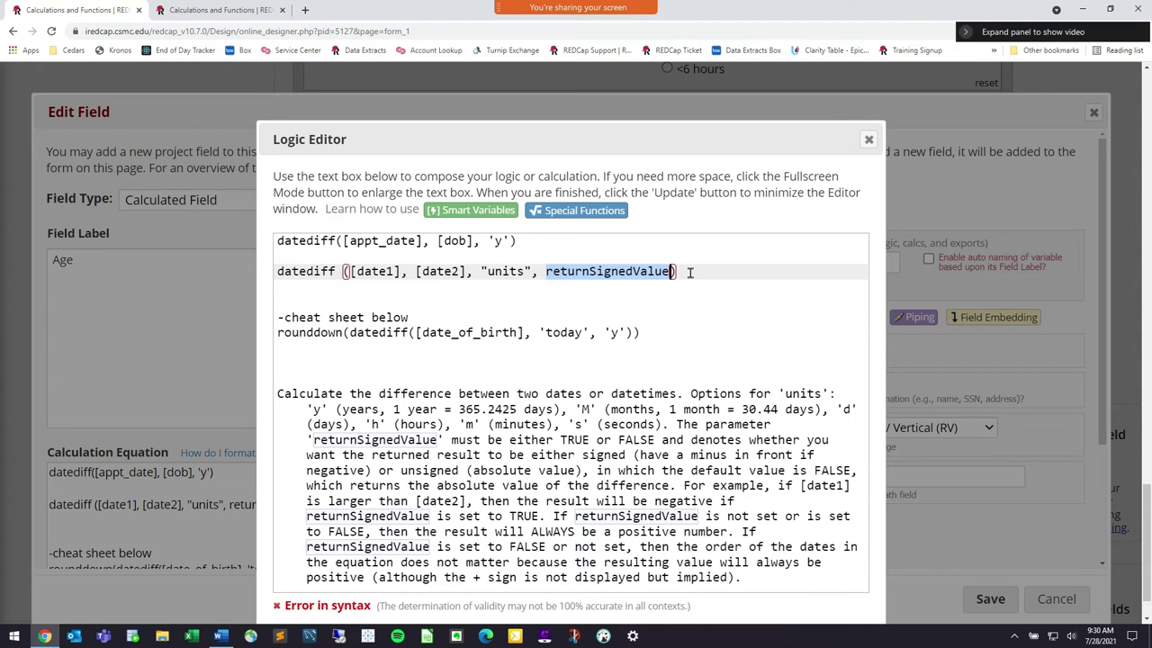
{"action": "left_click", "coordinate": [690, 273]}
{"action": "double_click", "coordinate": [645, 271]}
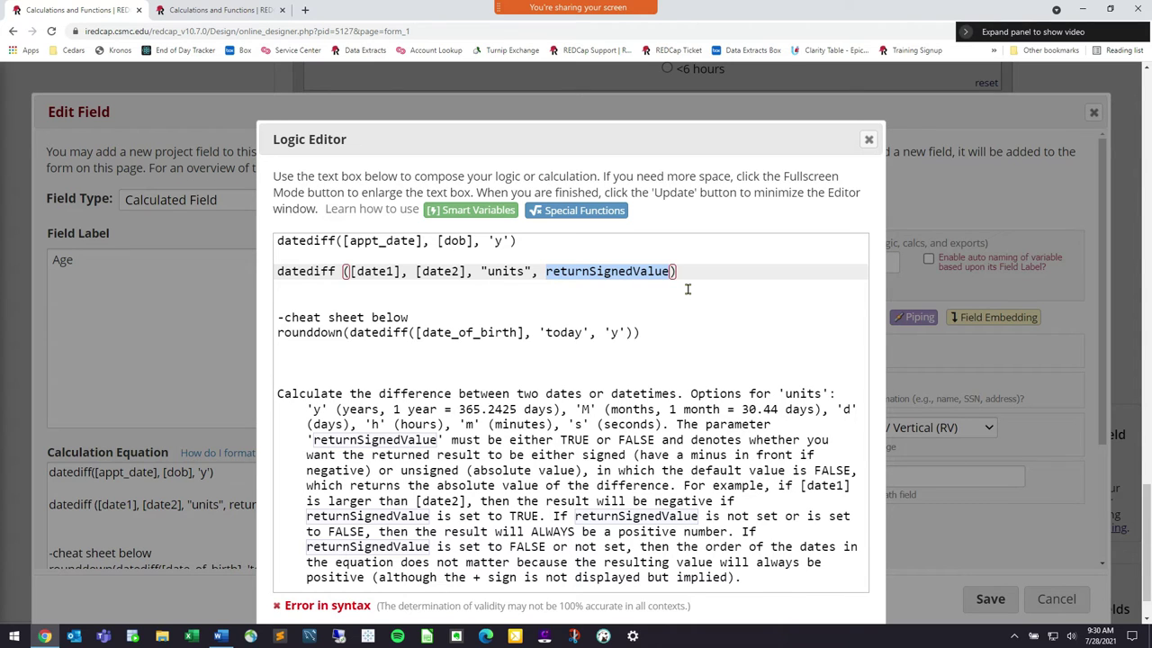
{"action": "left_click_drag", "start_coordinate": [297, 271], "coordinate": [410, 271]}
{"action": "left_click", "coordinate": [428, 271]}
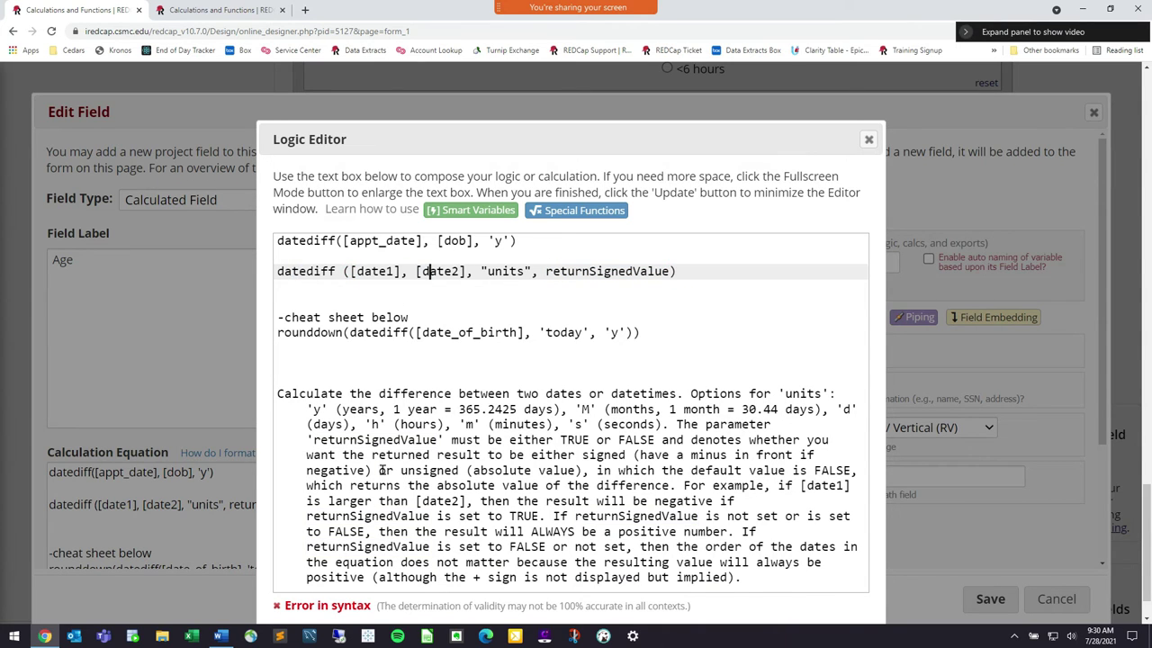
Look up the datediff entry and its notes in the Special Functions reference, and close the reference.
{"action": "scroll", "coordinate": [359, 397], "scroll_direction": "down", "scroll_amount": 1}
{"action": "left_click", "coordinate": [308, 340]}
{"action": "left_click", "coordinate": [444, 380]}
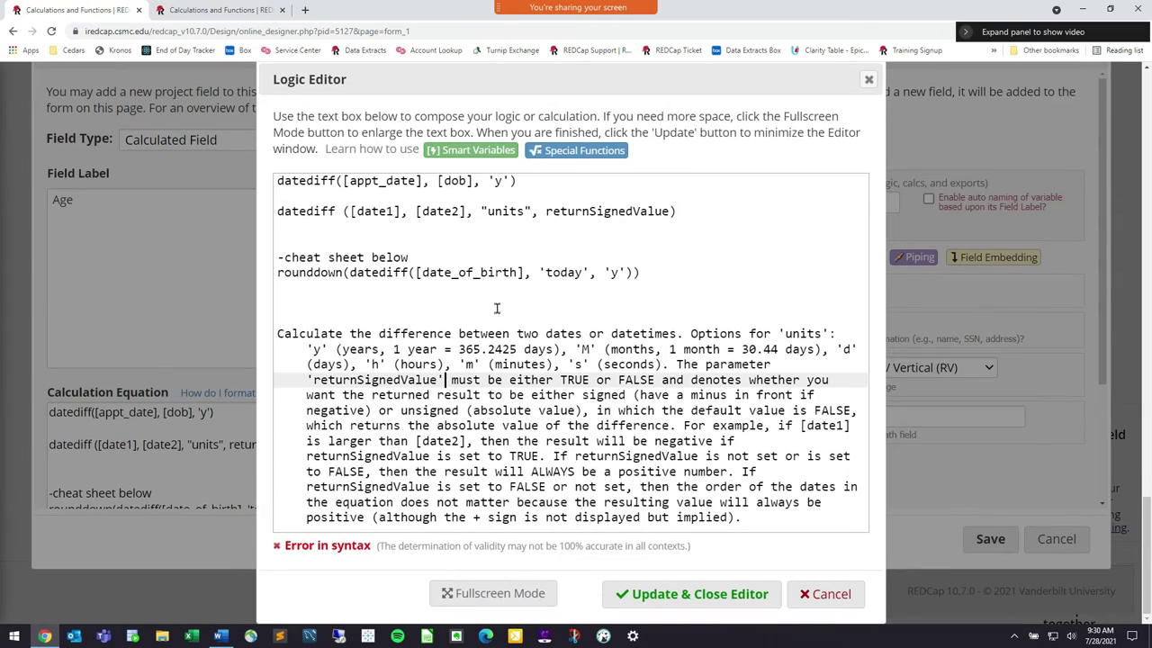
{"action": "left_click", "coordinate": [578, 151]}
{"action": "scroll", "coordinate": [363, 373], "scroll_direction": "down", "scroll_amount": 10}
{"action": "scroll", "coordinate": [345, 369], "scroll_direction": "down", "scroll_amount": 1}
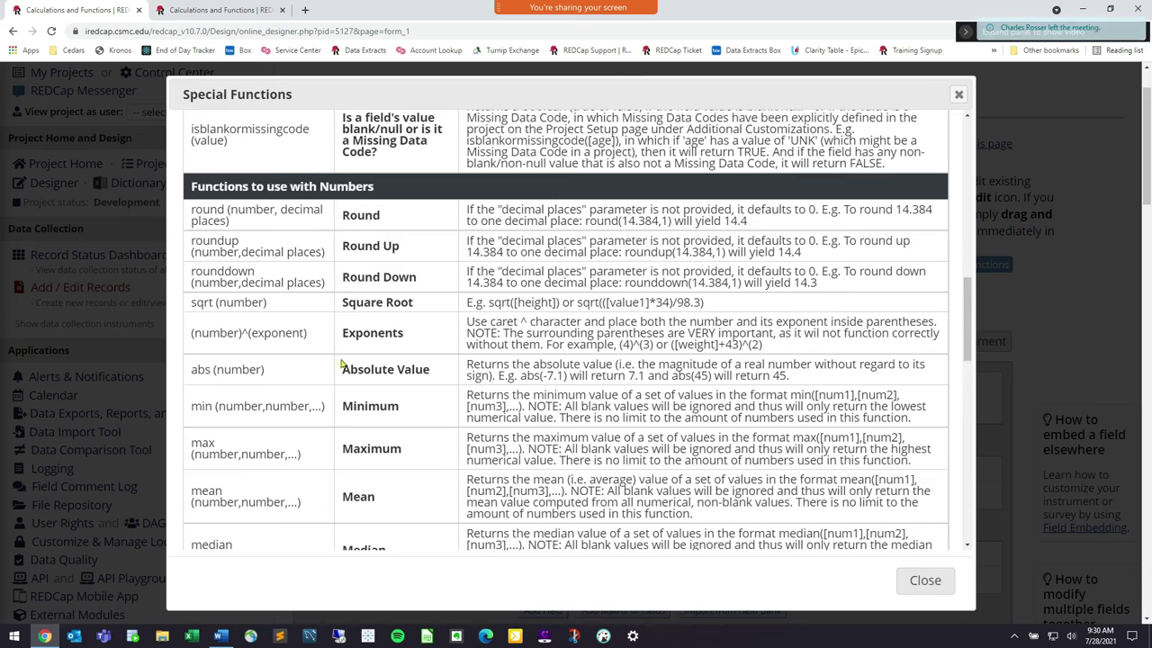
{"action": "scroll", "coordinate": [258, 330], "scroll_direction": "up", "scroll_amount": 3}
{"action": "left_click_drag", "start_coordinate": [297, 331], "coordinate": [197, 304]}
{"action": "left_click", "coordinate": [200, 306]}
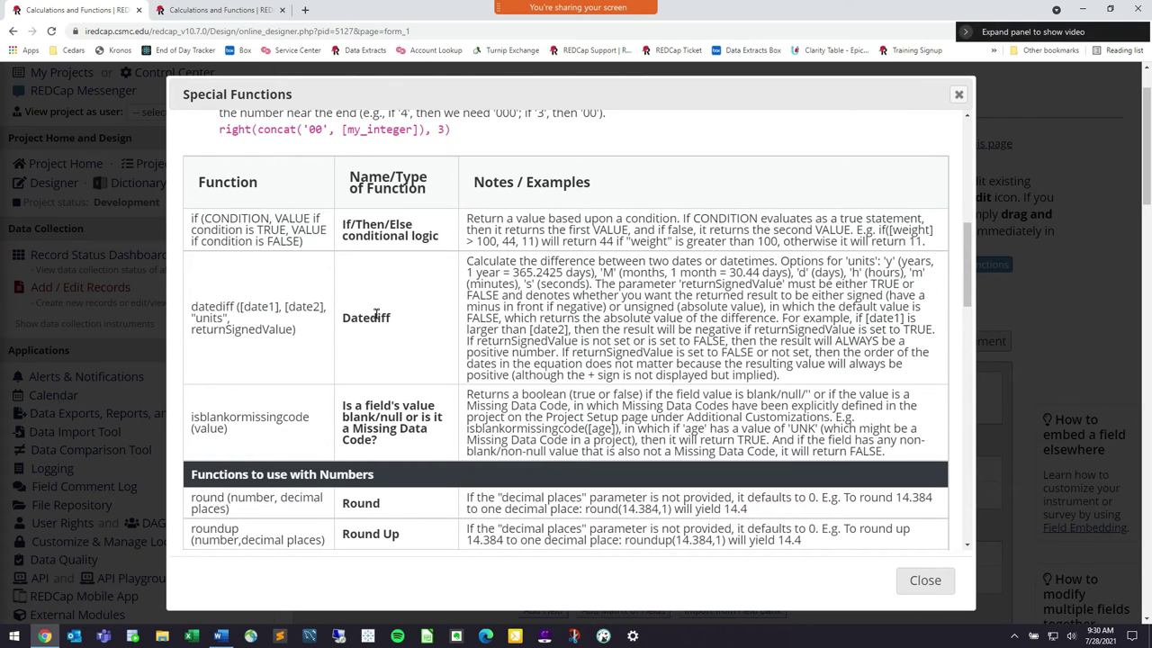
{"action": "left_click_drag", "start_coordinate": [468, 260], "coordinate": [853, 383]}
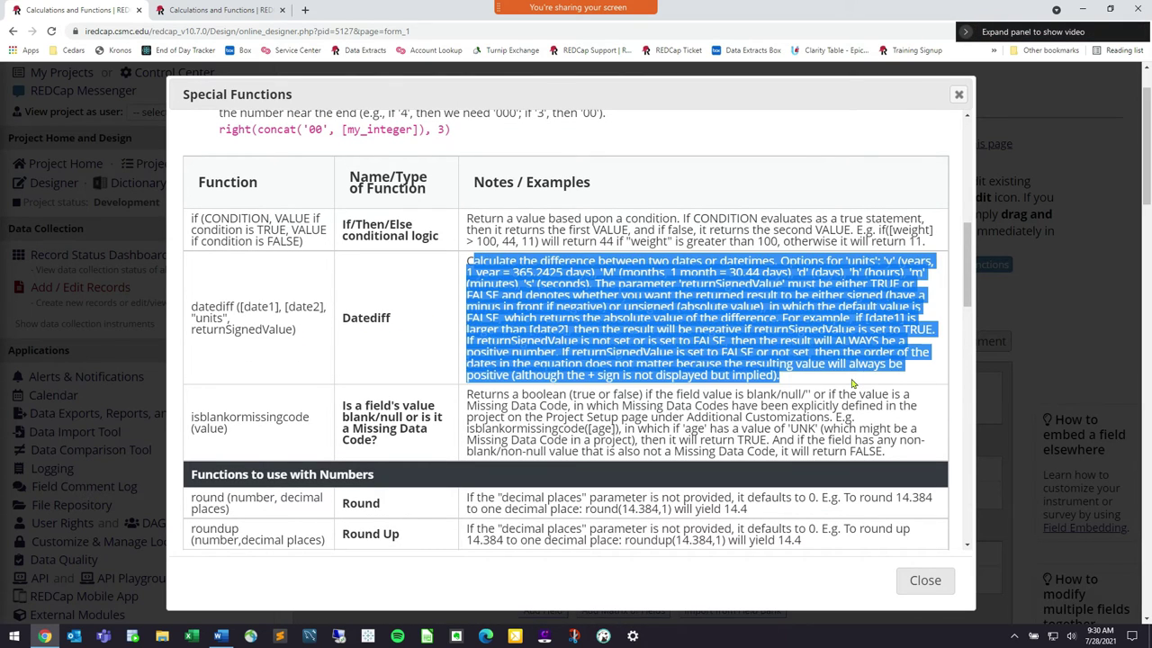
{"action": "left_click", "coordinate": [906, 519]}
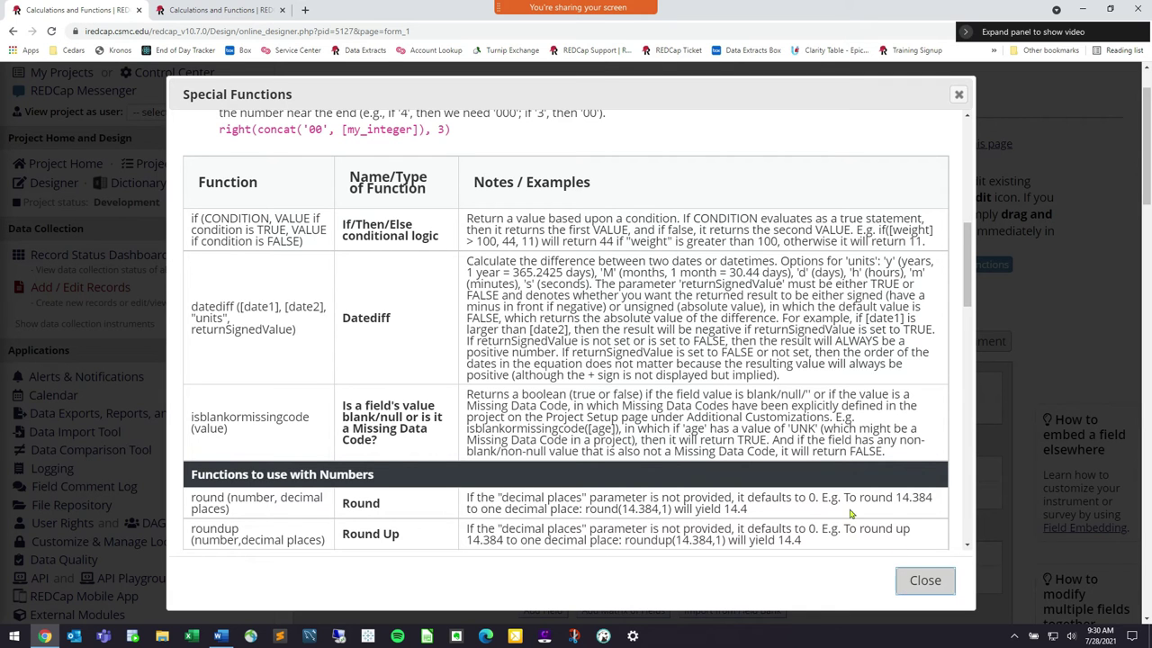
{"action": "left_click", "coordinate": [925, 579]}
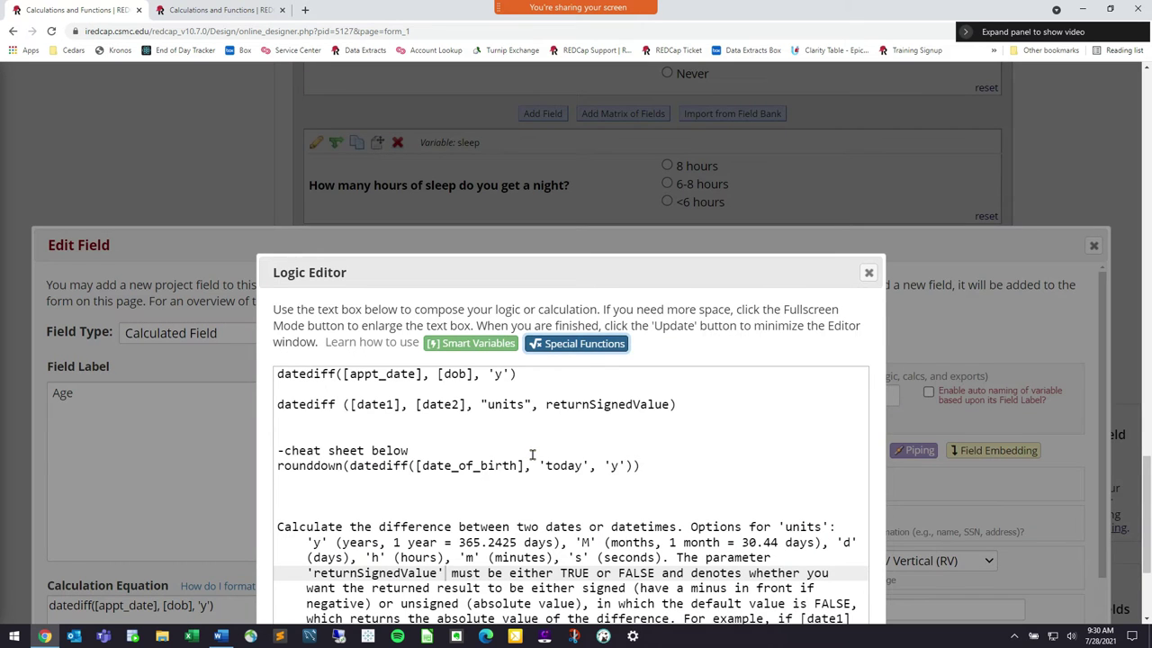
Locate the options for 'units' in the datediff description and relate them to the "units" argument in the syntax line.
{"action": "scroll", "coordinate": [721, 469], "scroll_direction": "down", "scroll_amount": 1}
{"action": "left_click_drag", "start_coordinate": [699, 466], "coordinate": [822, 466]}
{"action": "left_click", "coordinate": [823, 466]}
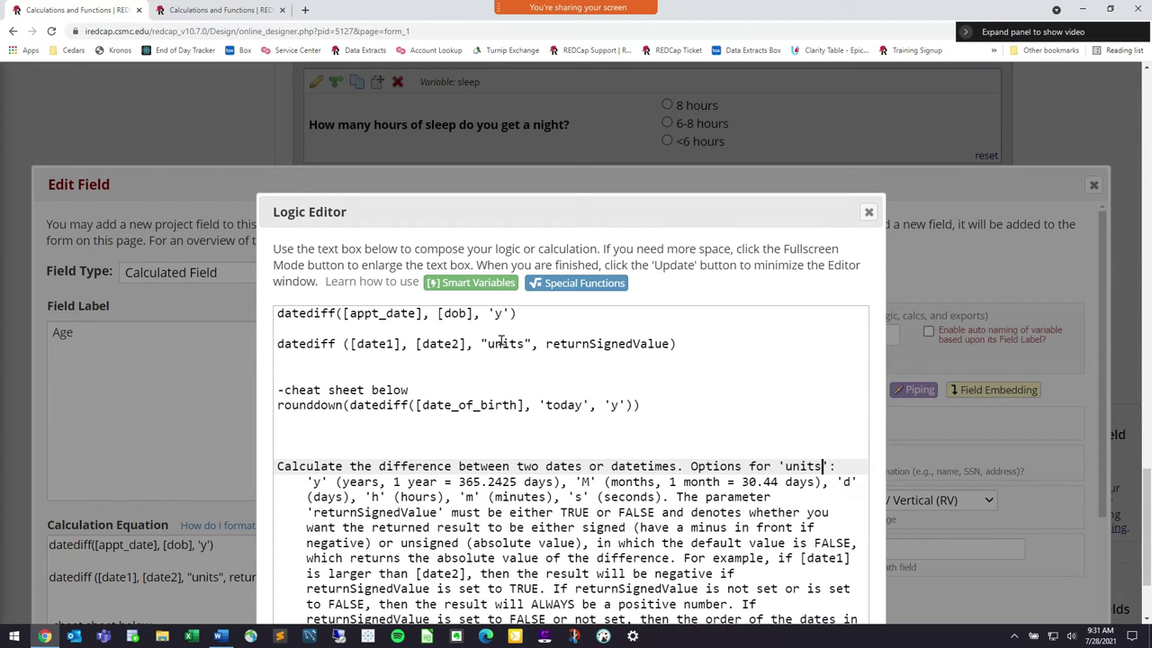
{"action": "double_click", "coordinate": [501, 343]}
{"action": "left_click", "coordinate": [785, 467]}
{"action": "left_click_drag", "start_coordinate": [698, 466], "coordinate": [792, 466]}
{"action": "left_click", "coordinate": [790, 466]}
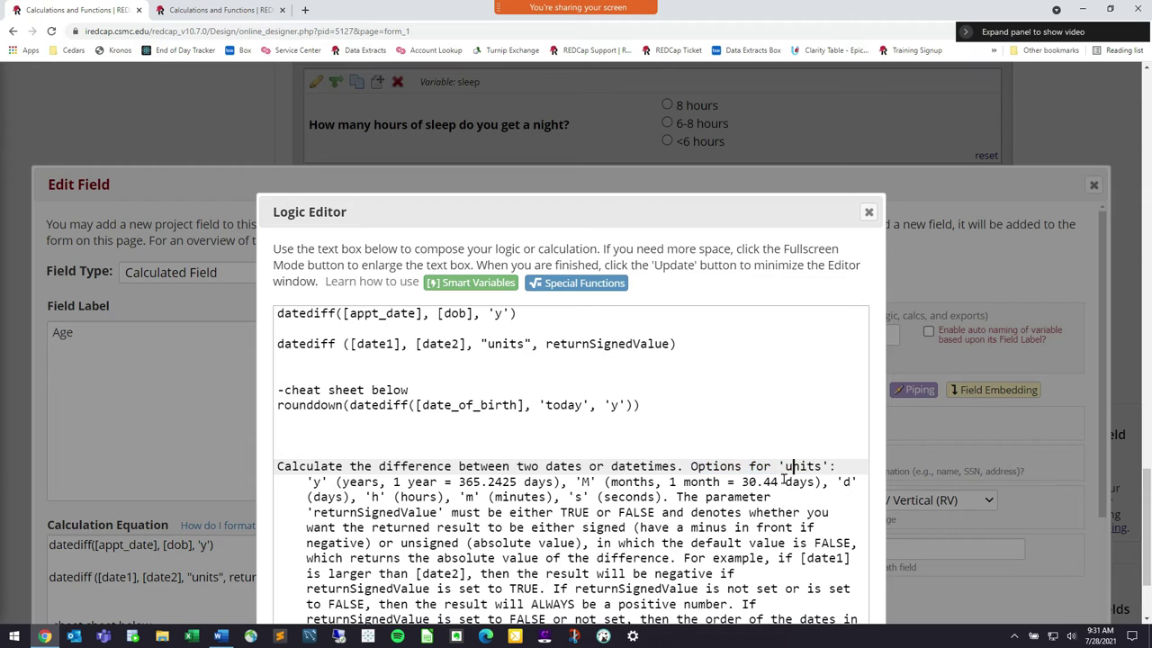
Read the definitions of the year, month and day unit codes in the datediff description.
{"action": "left_click", "coordinate": [372, 482]}
{"action": "left_click_drag", "start_coordinate": [372, 482], "coordinate": [517, 481]}
{"action": "left_click", "coordinate": [517, 481]}
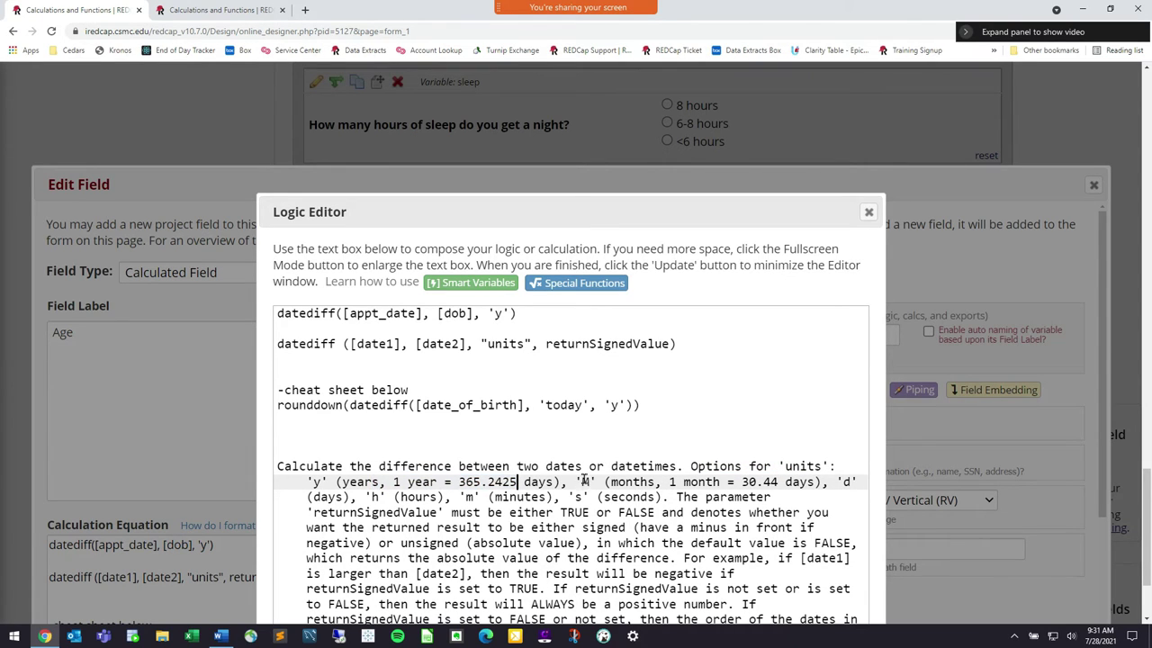
{"action": "left_click", "coordinate": [657, 481]}
{"action": "key", "text": "shift+Right"}
{"action": "key", "text": "shift+Right"}
{"action": "key", "text": "shift+Right"}
{"action": "key", "text": "shift+Right"}
{"action": "key", "text": "shift+Right"}
{"action": "key", "text": "shift+Right"}
{"action": "key", "text": "shift+Right"}
{"action": "key", "text": "shift+Right"}
{"action": "key", "text": "Right"}
{"action": "double_click", "coordinate": [847, 481]}
Try 'd' as the unit in the Age formula and set it back to 'y'.
{"action": "left_click", "coordinate": [500, 313]}
{"action": "key", "text": "BackSpace"}
{"action": "type", "text": "d"}
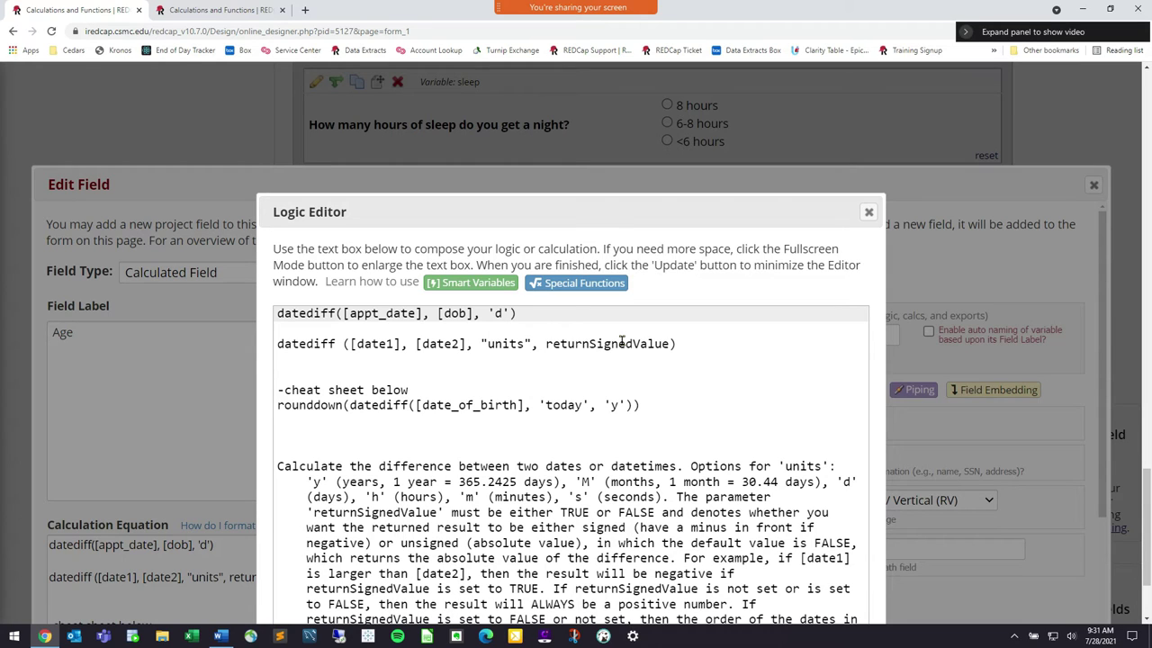
{"action": "key", "text": "BackSpace"}
{"action": "type", "text": "Y"}
{"action": "key", "text": "BackSpace"}
{"action": "type", "text": "y"}
Examine the returnSignedValue argument and read the description of its TRUE or FALSE setting and signed or absolute results.
{"action": "scroll", "coordinate": [486, 405], "scroll_direction": "down", "scroll_amount": 1}
{"action": "left_click", "coordinate": [502, 284]}
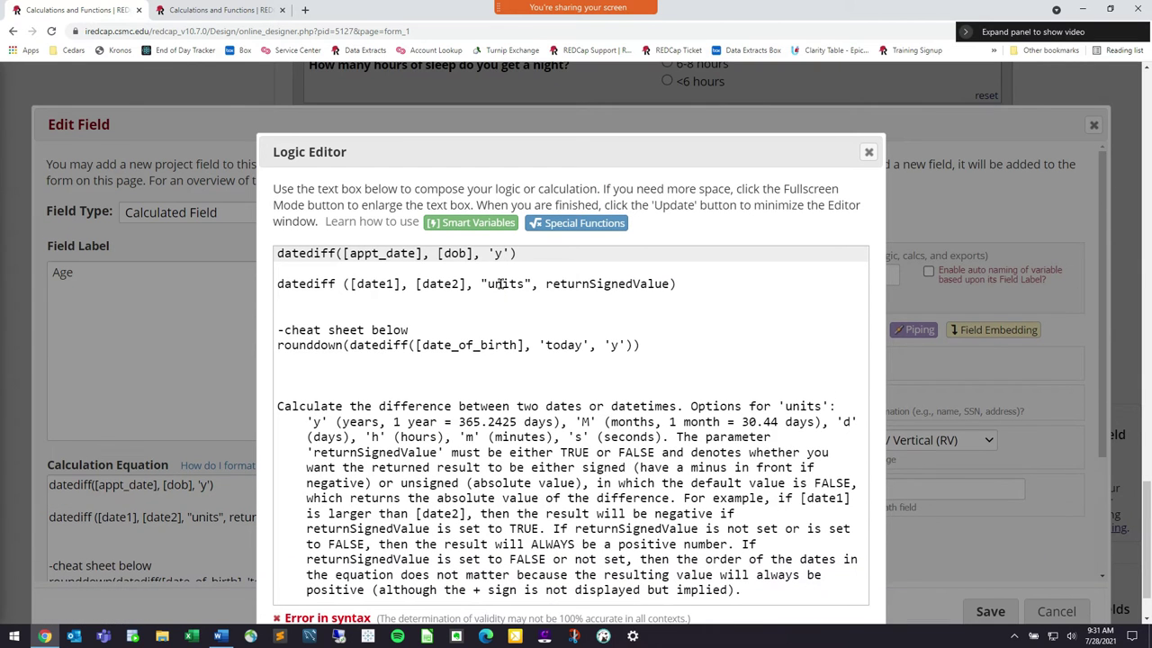
{"action": "double_click", "coordinate": [551, 286]}
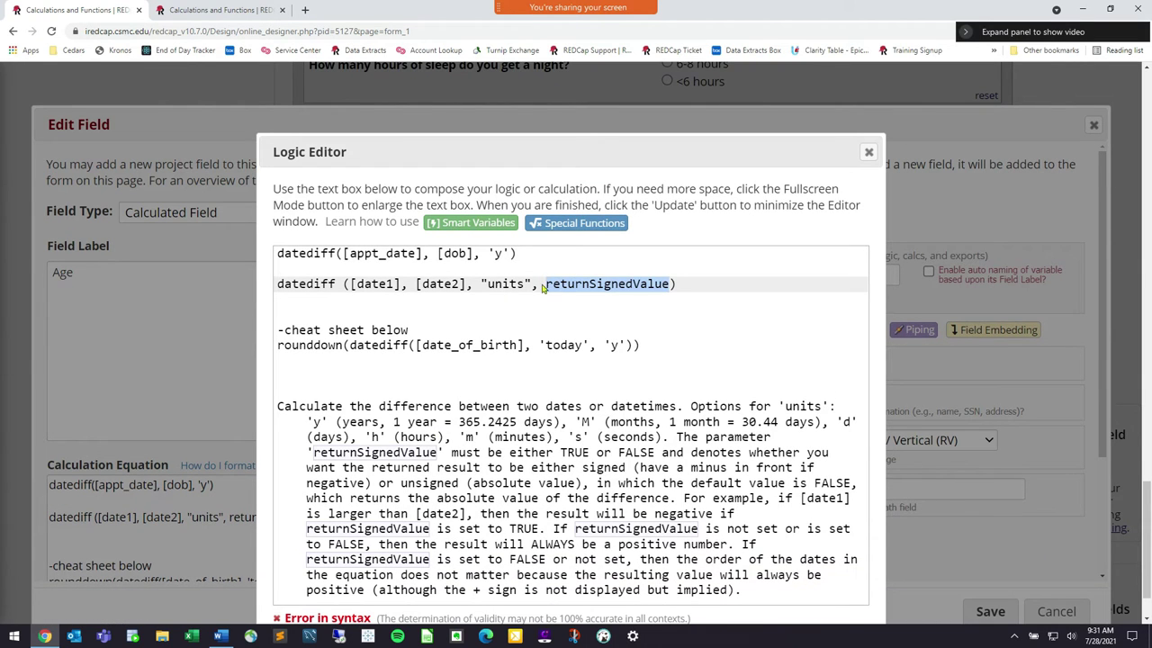
{"action": "left_click", "coordinate": [533, 284]}
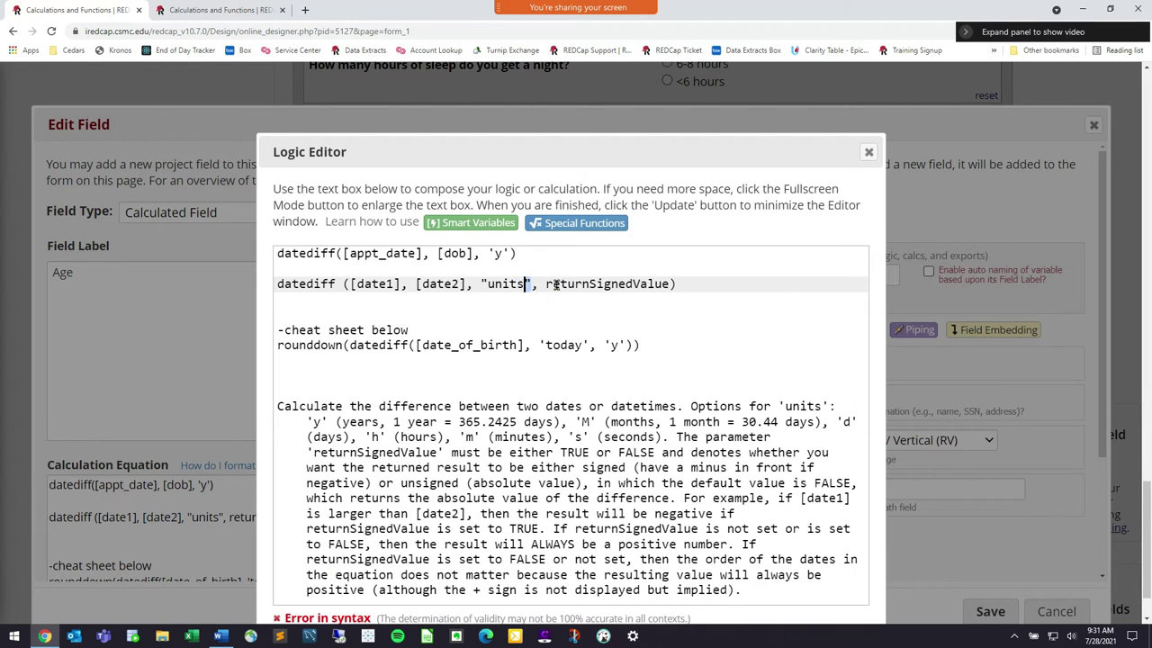
{"action": "left_click_drag", "start_coordinate": [546, 284], "coordinate": [667, 284]}
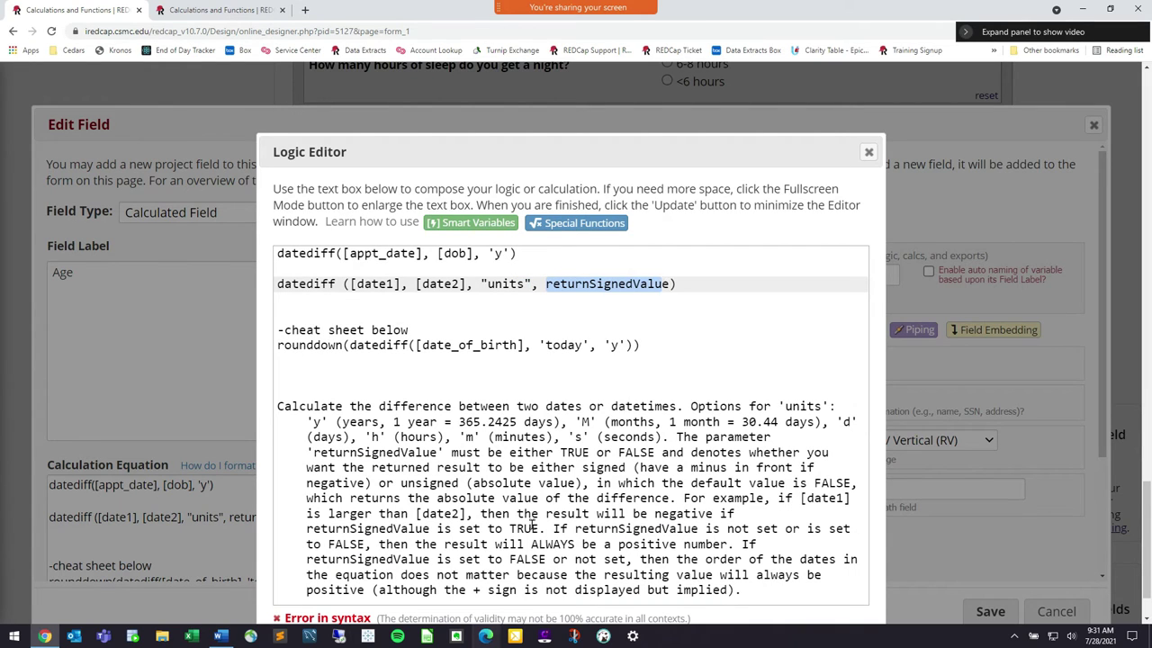
{"action": "left_click", "coordinate": [440, 453]}
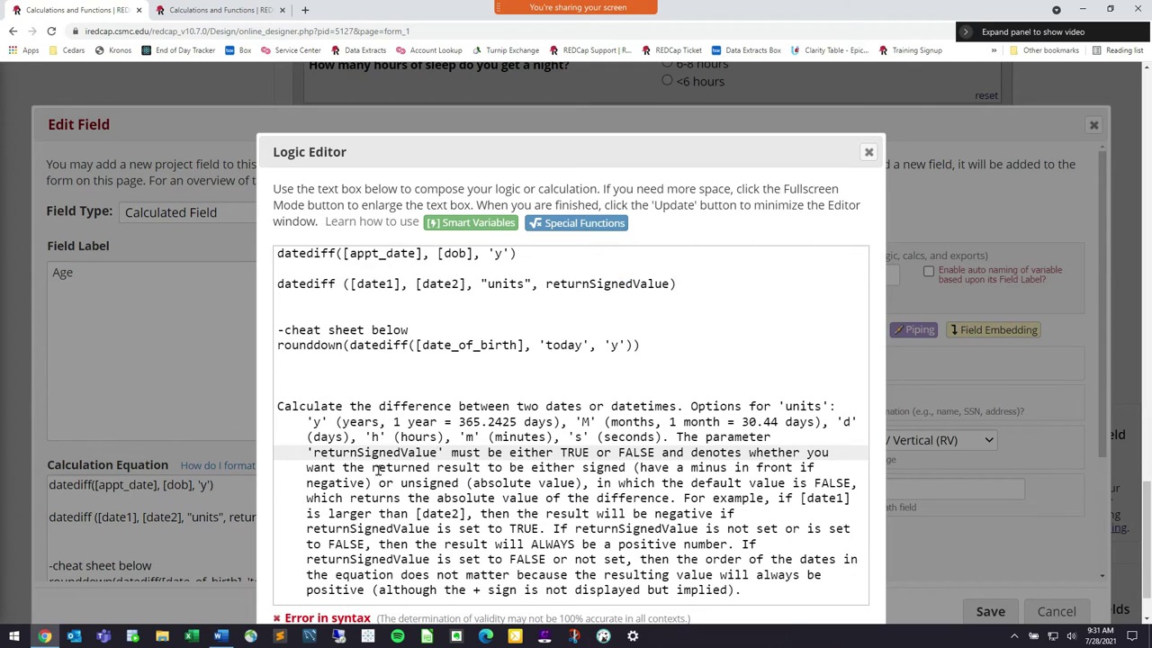
{"action": "left_click_drag", "start_coordinate": [443, 453], "coordinate": [308, 455]}
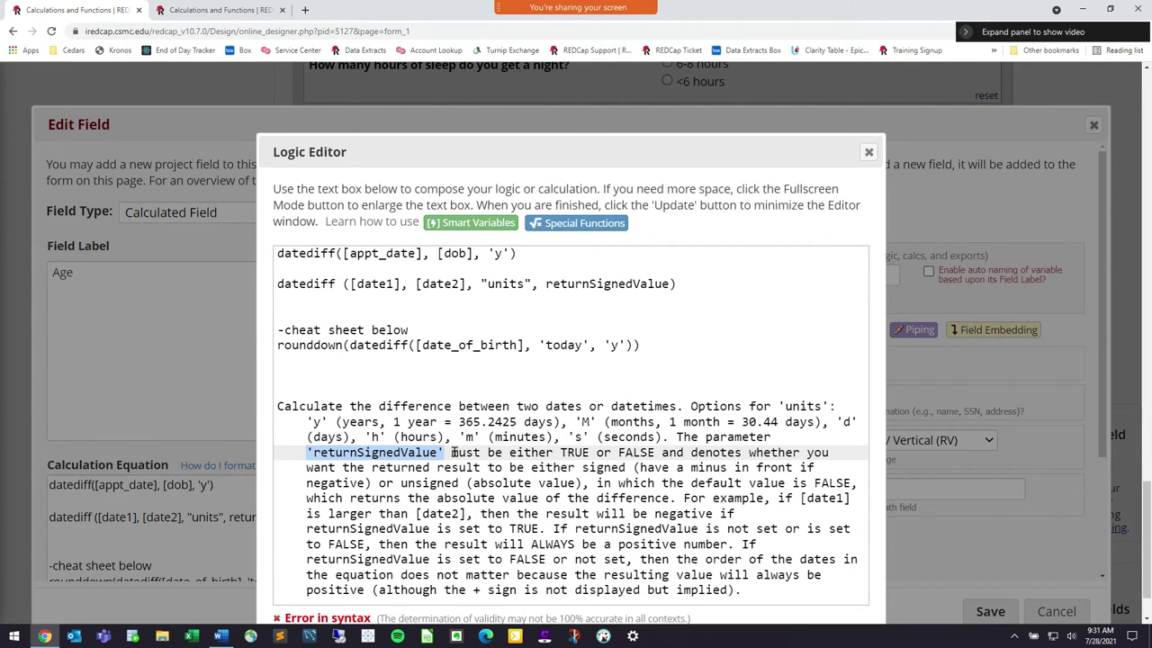
{"action": "left_click_drag", "start_coordinate": [452, 453], "coordinate": [586, 452]}
{"action": "left_click", "coordinate": [583, 453]}
{"action": "left_click_drag", "start_coordinate": [682, 453], "coordinate": [617, 468]}
{"action": "left_click", "coordinate": [537, 467]}
{"action": "left_click", "coordinate": [613, 467]}
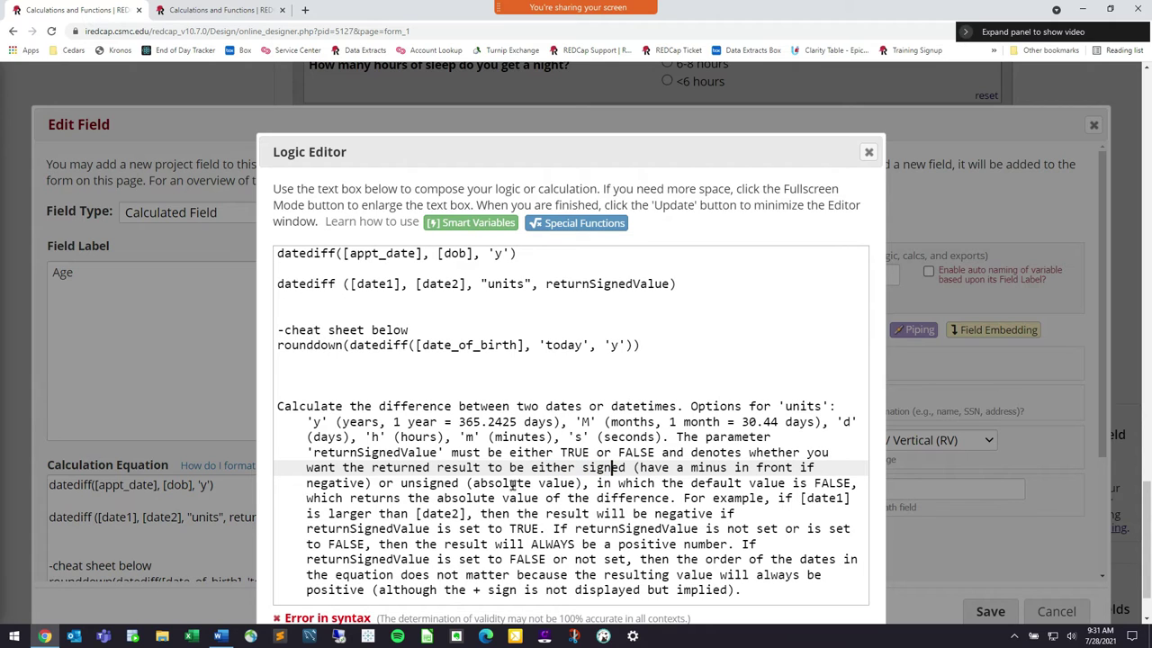
{"action": "mouse_move", "coordinate": [470, 482]}
{"action": "left_mouse_down"}
{"action": "mouse_move", "coordinate": [567, 482]}
{"action": "mouse_move", "coordinate": [477, 483]}
{"action": "left_mouse_up"}
{"action": "left_click", "coordinate": [474, 483]}
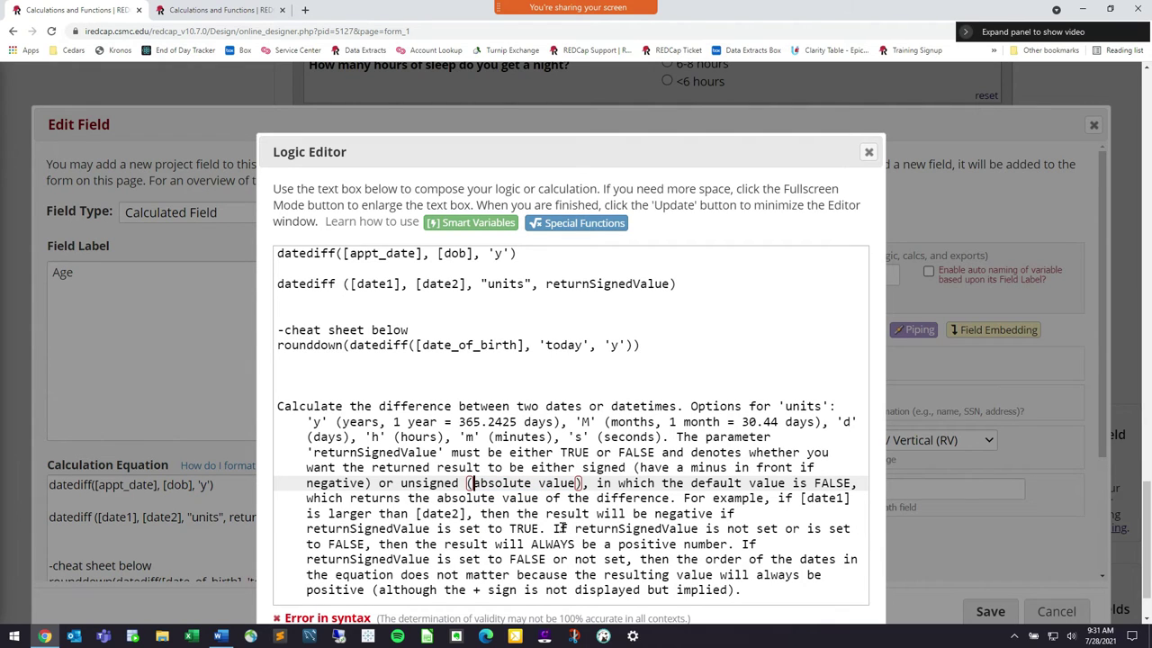
Check the Age formula against the description's rule for returnSignedValue being unset or FALSE.
{"action": "left_click_drag", "start_coordinate": [520, 253], "coordinate": [275, 254]}
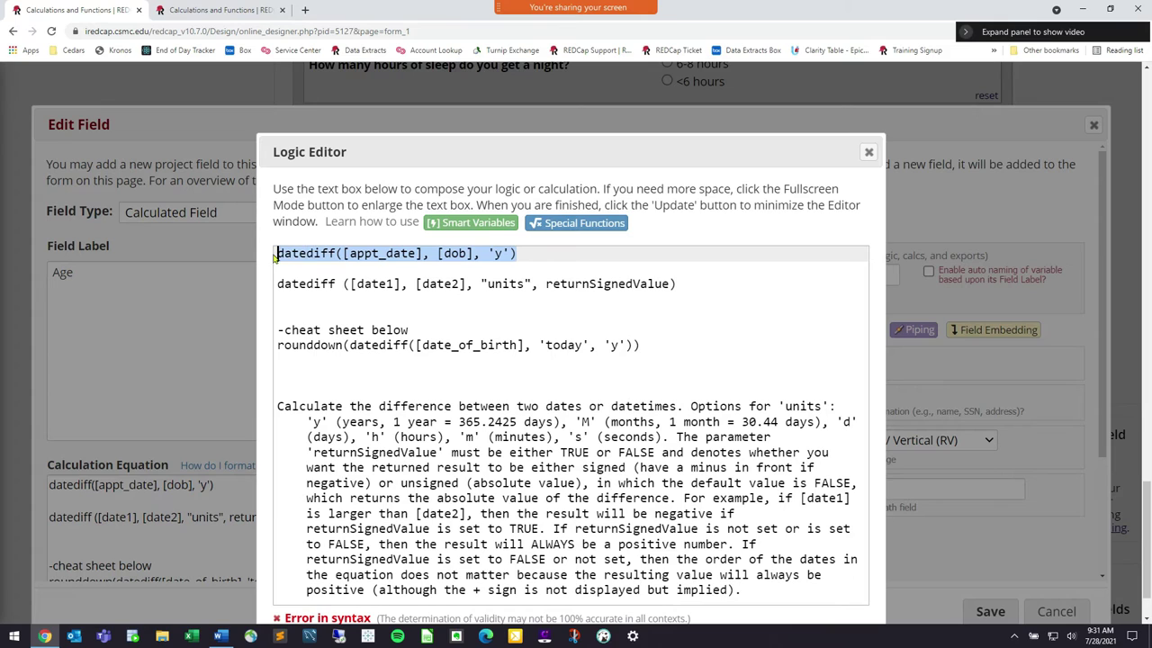
{"action": "left_click", "coordinate": [570, 545]}
{"action": "left_click_drag", "start_coordinate": [552, 529], "coordinate": [735, 544]}
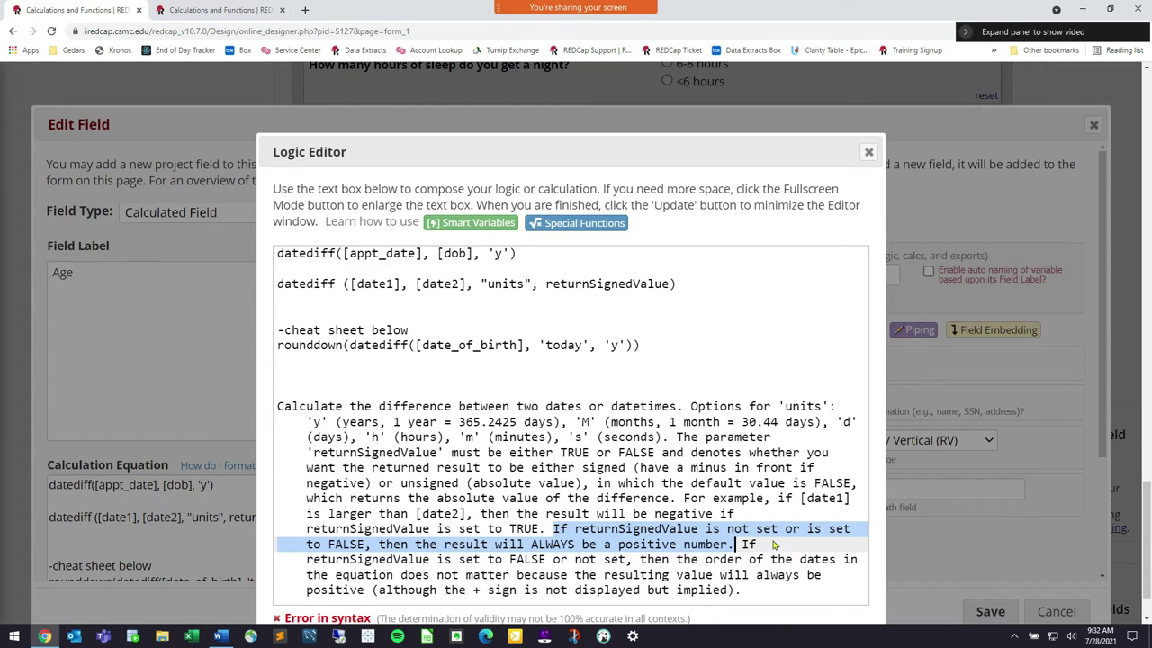
{"action": "left_click_drag", "start_coordinate": [379, 545], "coordinate": [600, 545]}
{"action": "left_click", "coordinate": [600, 545]}
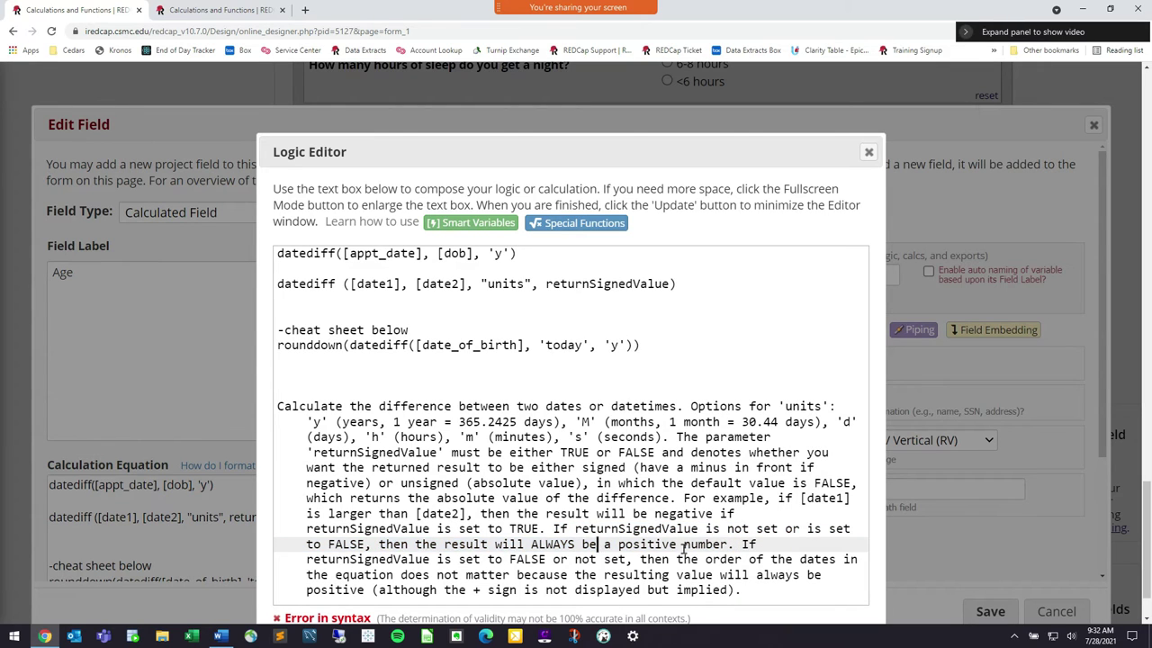
Compare the Age formula with the returnSignedValue argument and the description's rule for that argument being unset or FALSE.
{"action": "left_click_drag", "start_coordinate": [731, 546], "coordinate": [555, 529]}
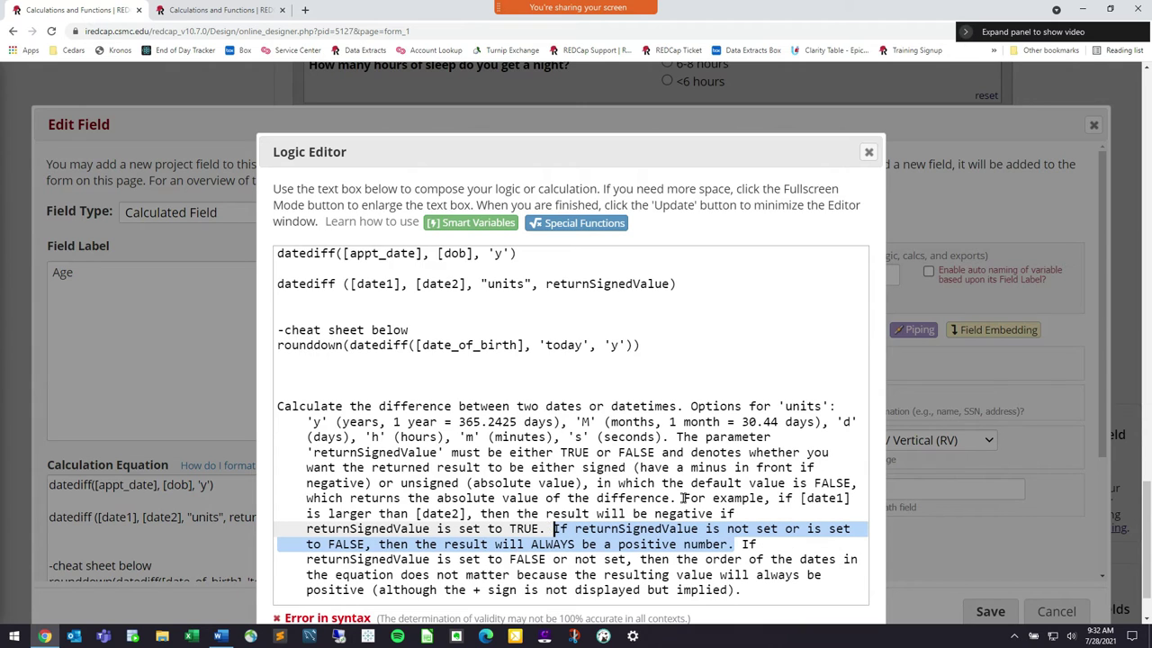
{"action": "left_click_drag", "start_coordinate": [535, 253], "coordinate": [272, 253]}
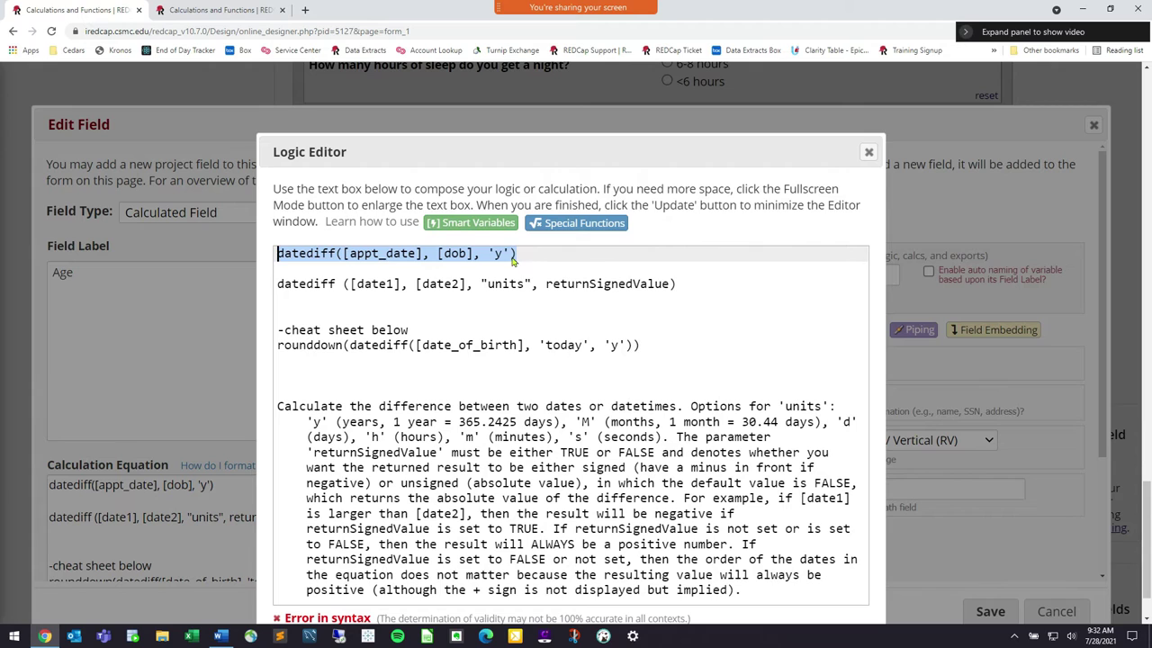
{"action": "left_click_drag", "start_coordinate": [546, 283], "coordinate": [669, 284]}
{"action": "left_click", "coordinate": [666, 283]}
{"action": "left_click_drag", "start_coordinate": [553, 530], "coordinate": [731, 544]}
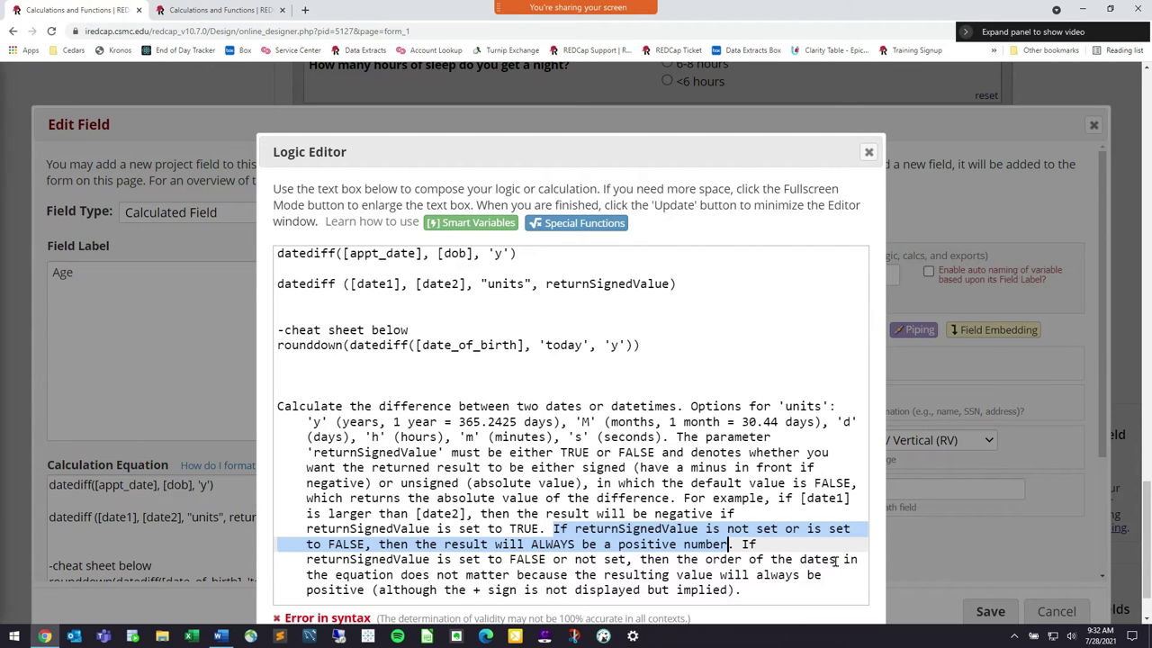
{"action": "left_click", "coordinate": [515, 253]}
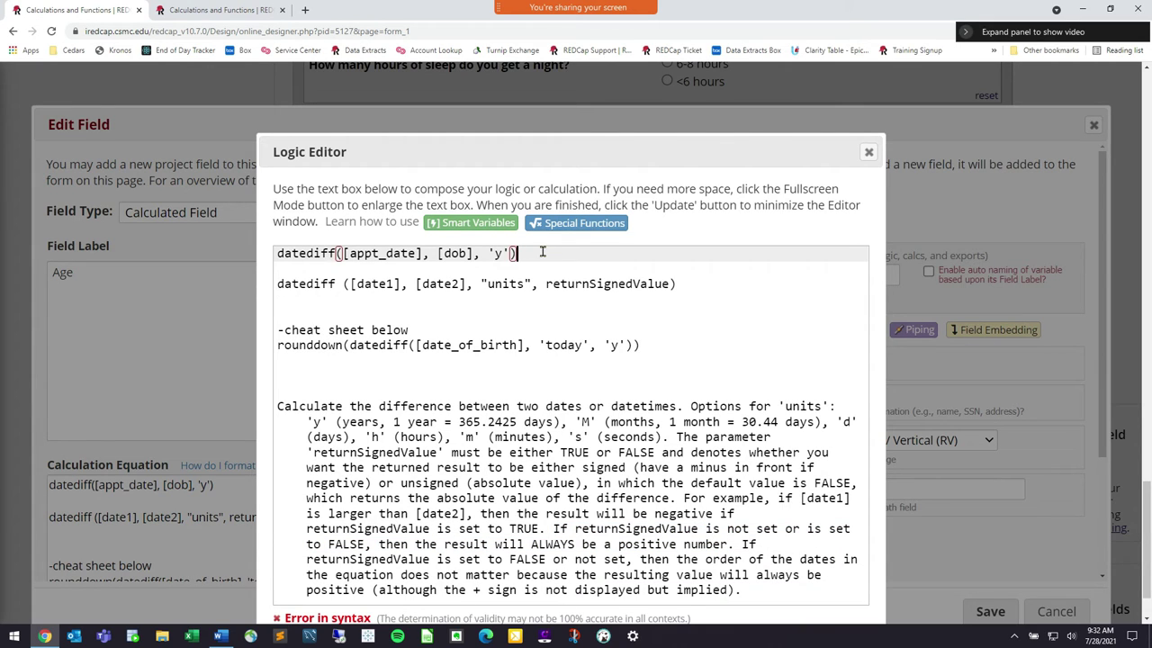
{"action": "left_click", "coordinate": [278, 253], "text": "shift"}
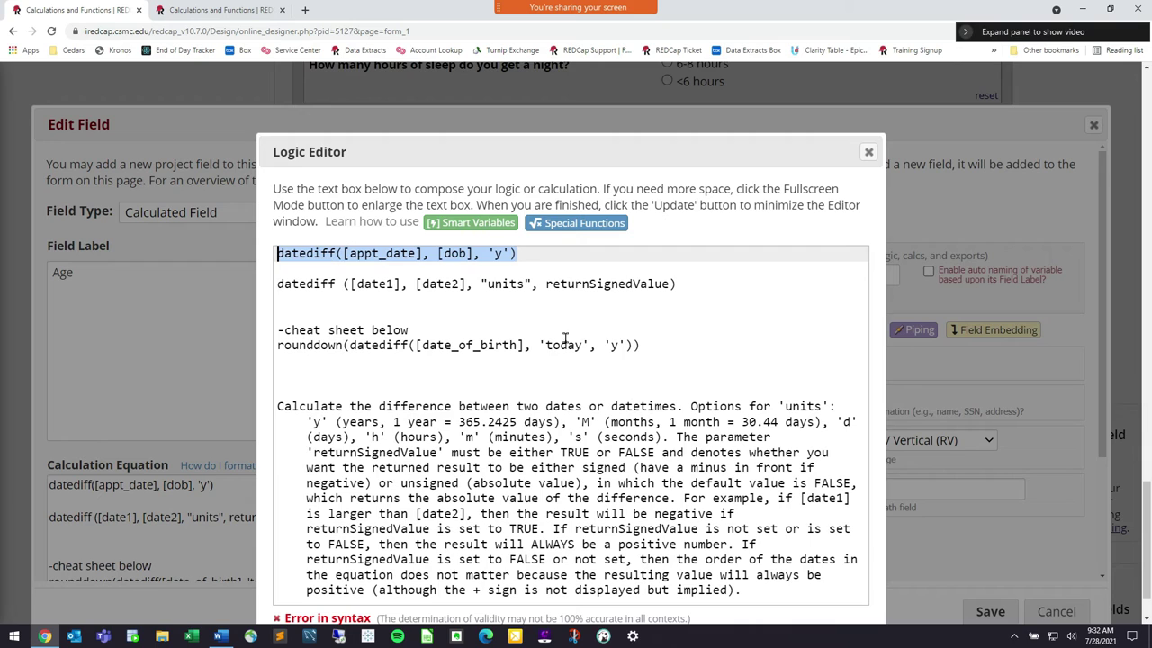
{"action": "left_click", "coordinate": [665, 315]}
Delete the datediff template, cheat sheet and description so only the Age formula remains, and save the Age field.
{"action": "left_click", "coordinate": [688, 285]}
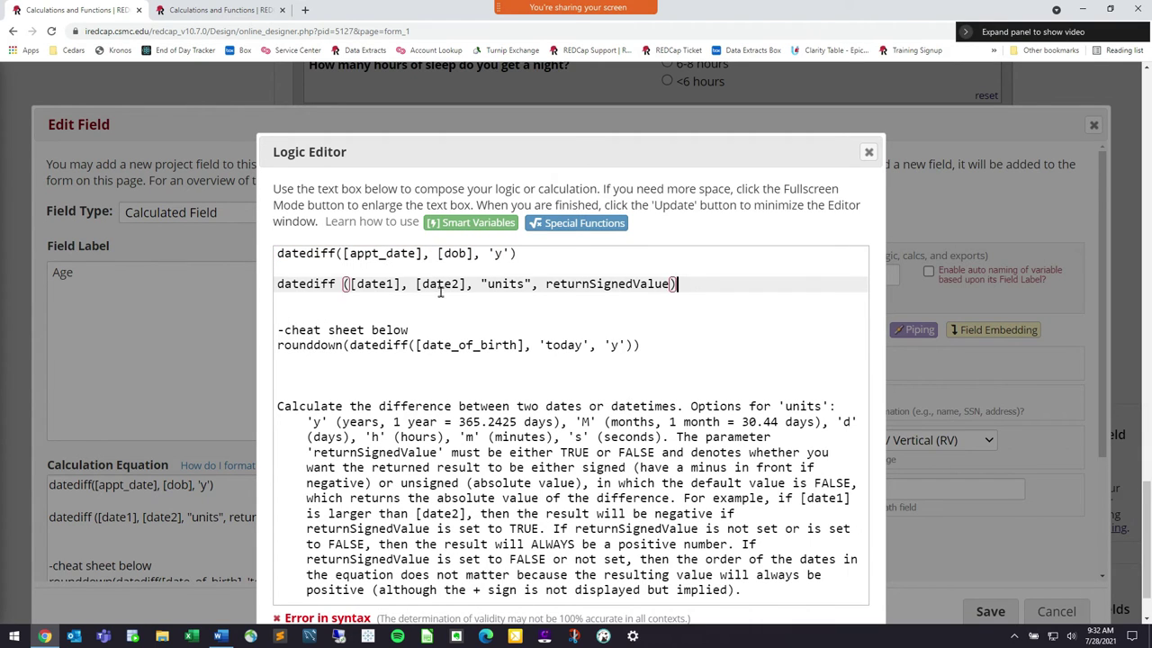
{"action": "left_click", "coordinate": [273, 286], "text": "shift"}
{"action": "key", "text": "BackSpace"}
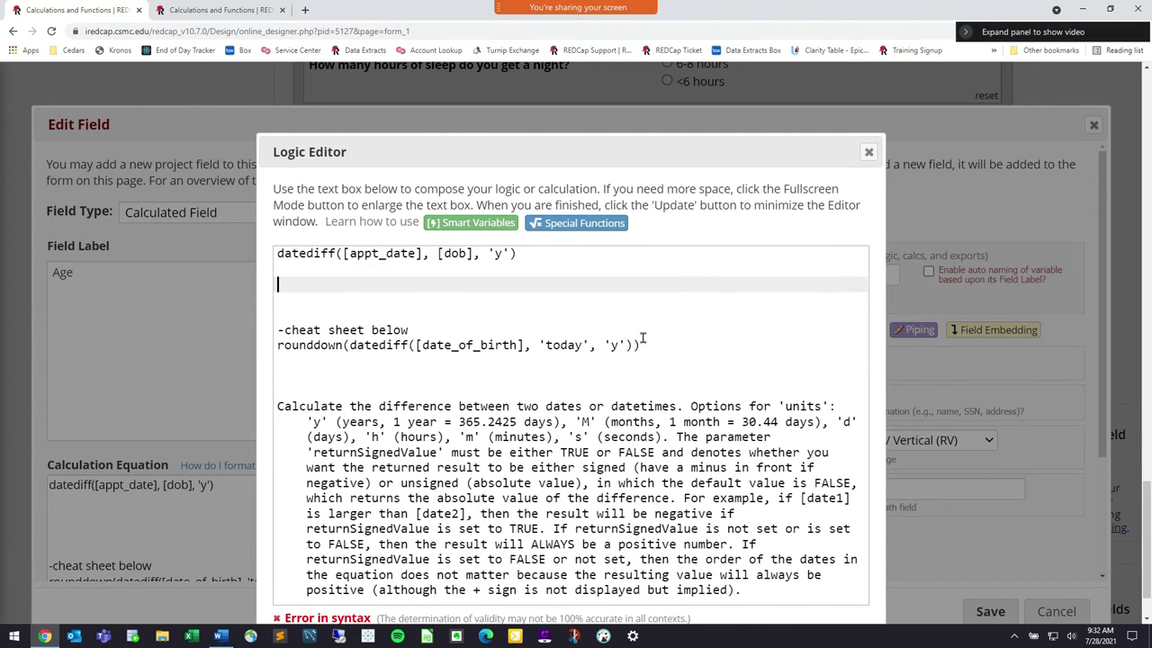
{"action": "left_click_drag", "start_coordinate": [373, 309], "coordinate": [774, 498]}
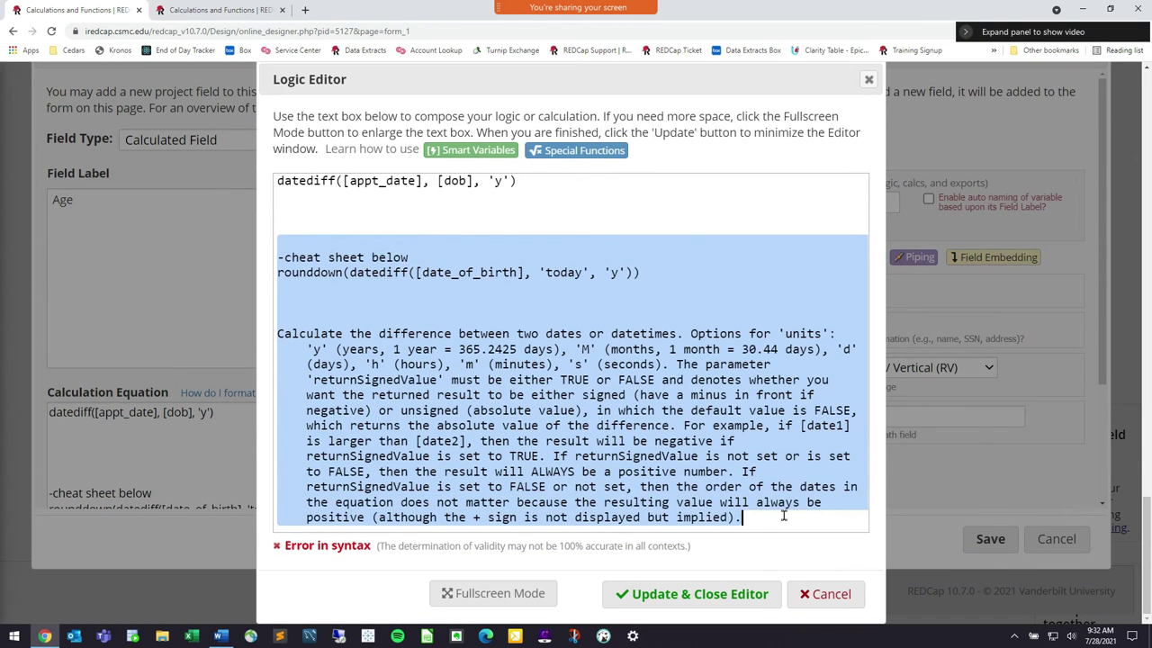
{"action": "key", "text": "BackSpace"}
{"action": "key", "text": "BackSpace"}
{"action": "key", "text": "BackSpace"}
{"action": "key", "text": "BackSpace"}
{"action": "key", "text": "BackSpace"}
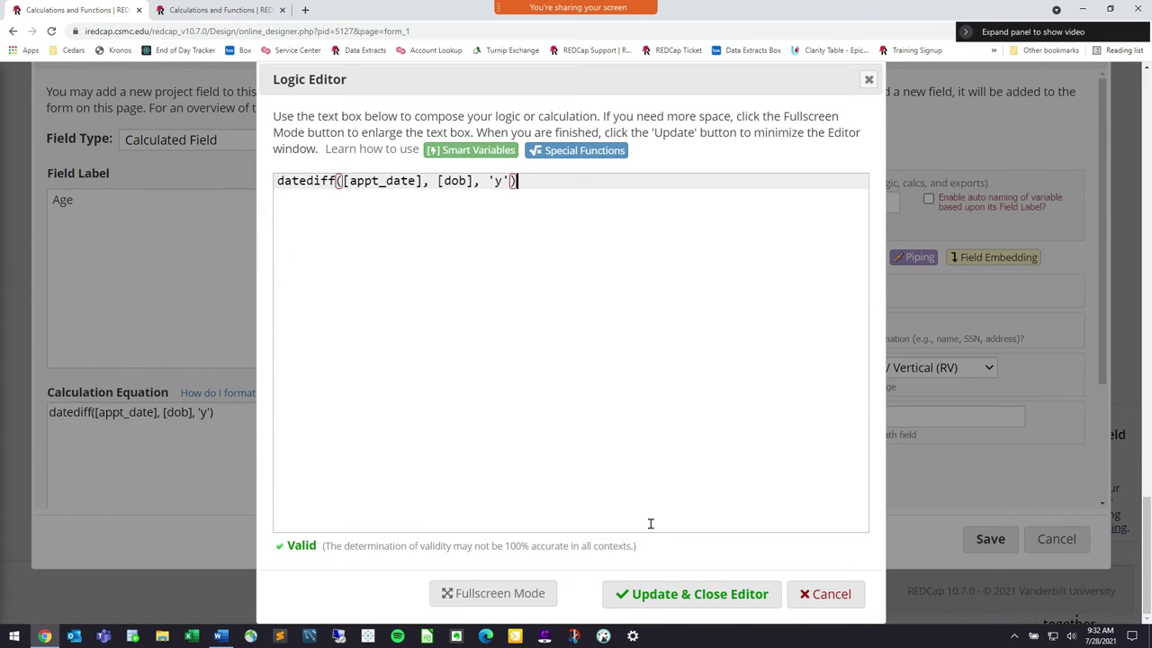
{"action": "left_click", "coordinate": [673, 594]}
{"action": "left_click", "coordinate": [989, 548]}
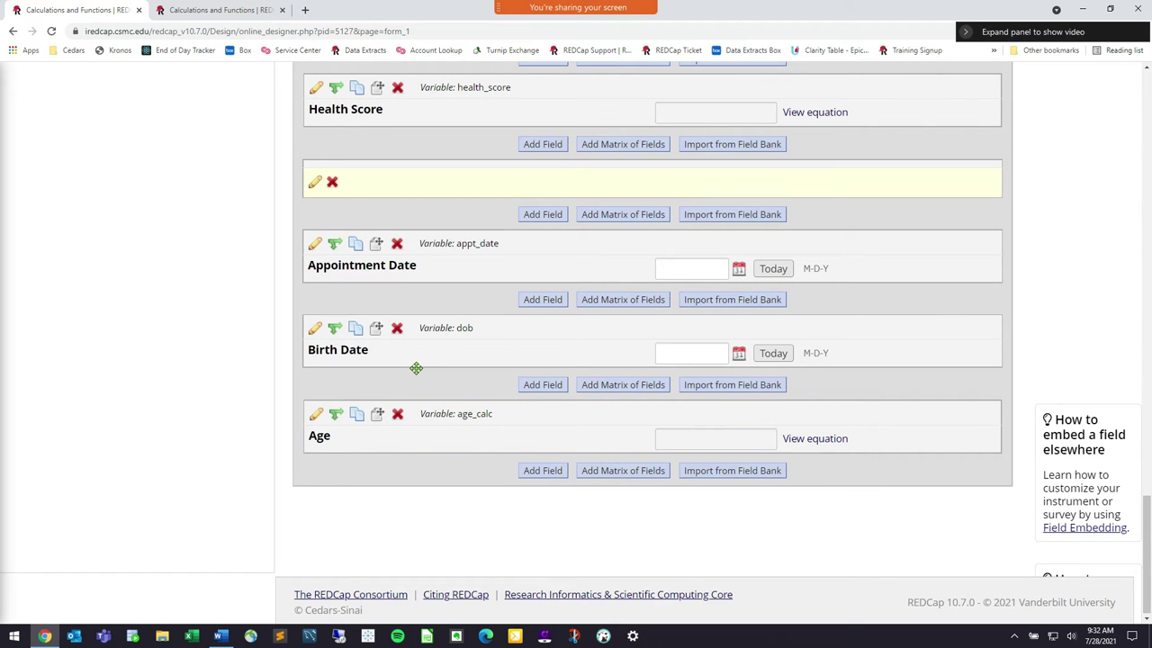
Add an Admission Date text field below Age with variable name admission_date and Date (M-D-Y) validation, and save it.
{"action": "left_click", "coordinate": [543, 471]}
{"action": "left_click", "coordinate": [358, 182]}
{"action": "left_click", "coordinate": [270, 226]}
{"action": "type", "text": "Admission Date"}
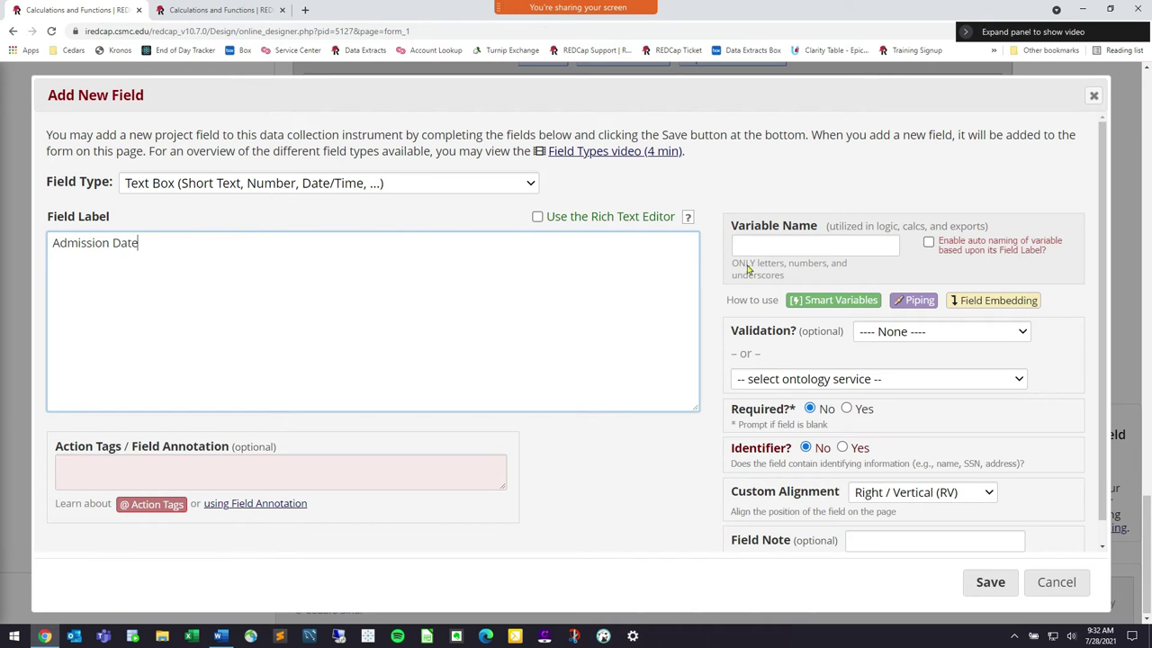
{"action": "left_click", "coordinate": [784, 252]}
{"action": "type", "text": "admission_date"}
{"action": "left_click", "coordinate": [933, 335]}
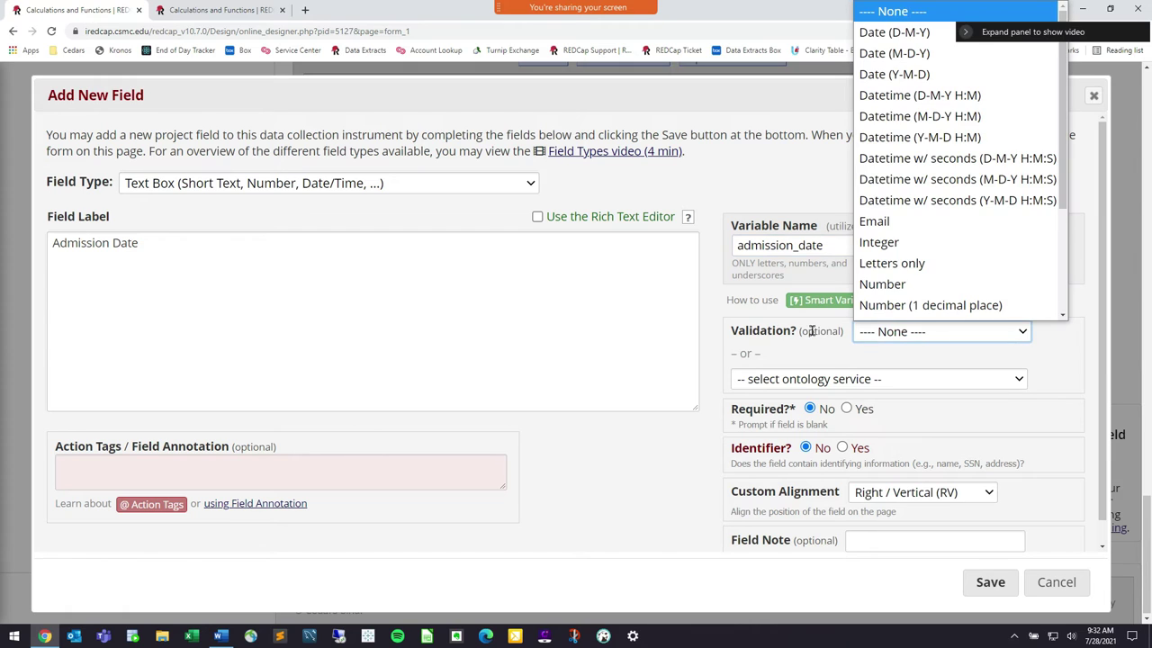
{"action": "scroll", "coordinate": [909, 135], "scroll_direction": "down", "scroll_amount": 1}
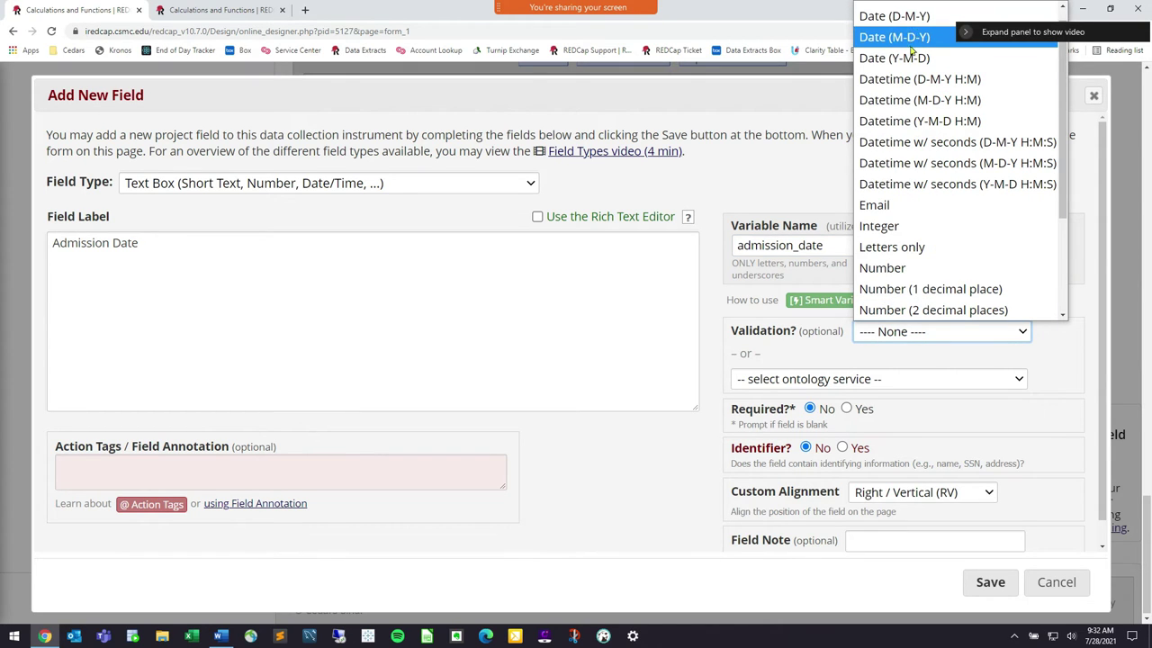
{"action": "left_click", "coordinate": [922, 41]}
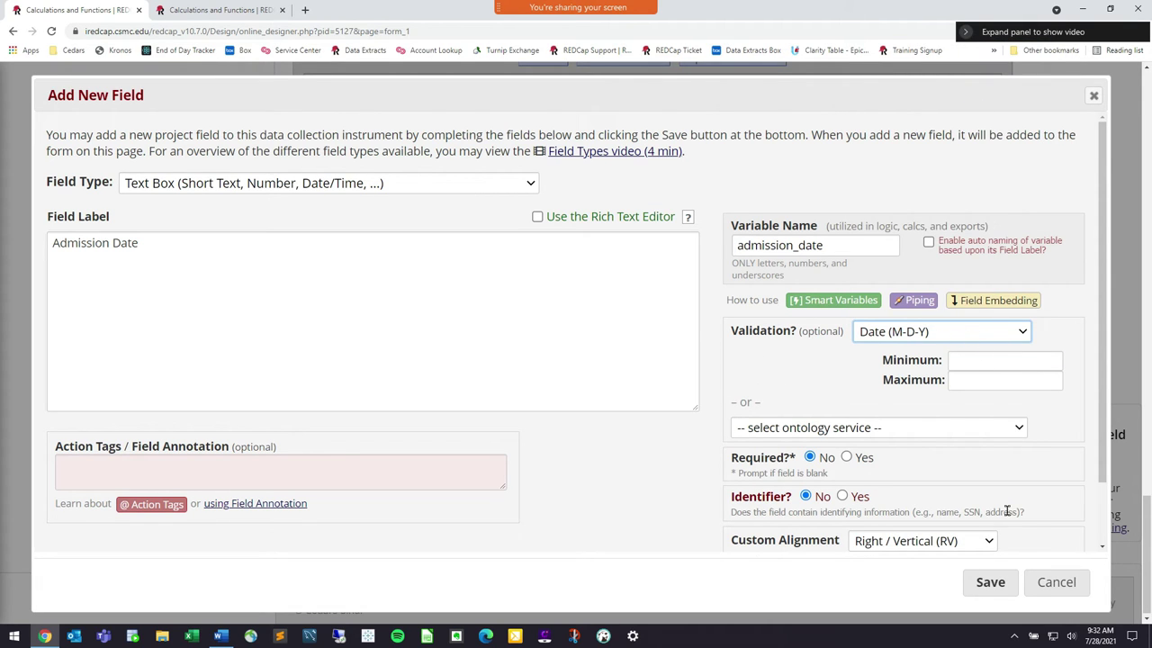
{"action": "left_click", "coordinate": [990, 581]}
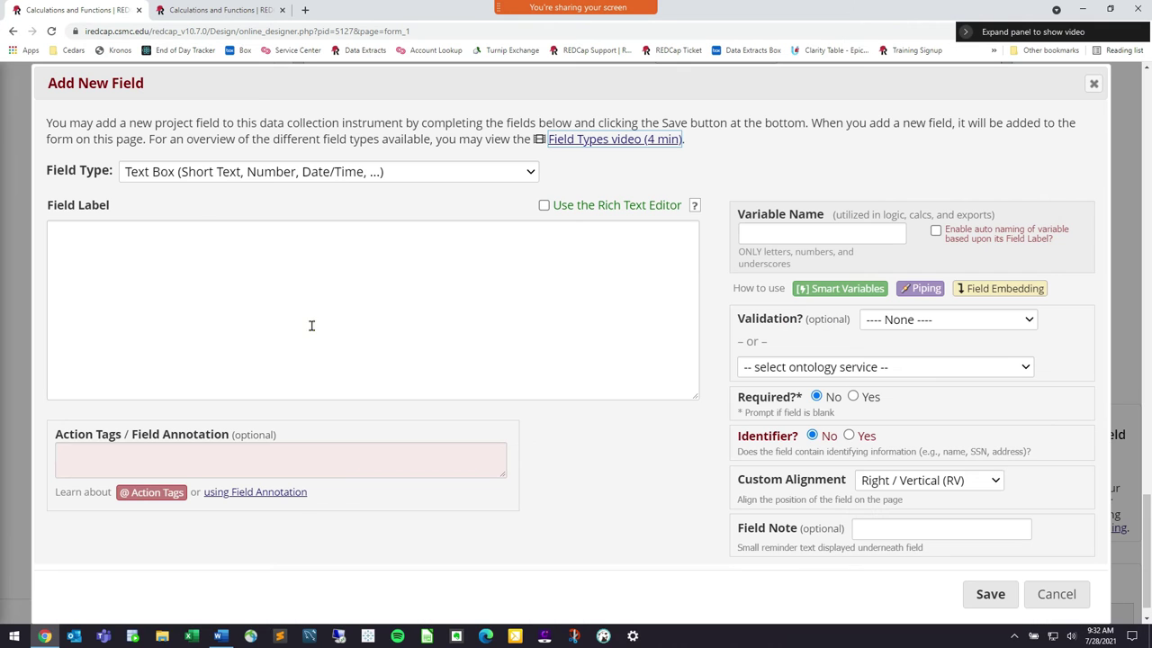
Add a Discharge Date text field below Admission Date with variable name discharge_date and Date (M-D-Y) validation, and save it.
{"action": "left_click", "coordinate": [294, 286]}
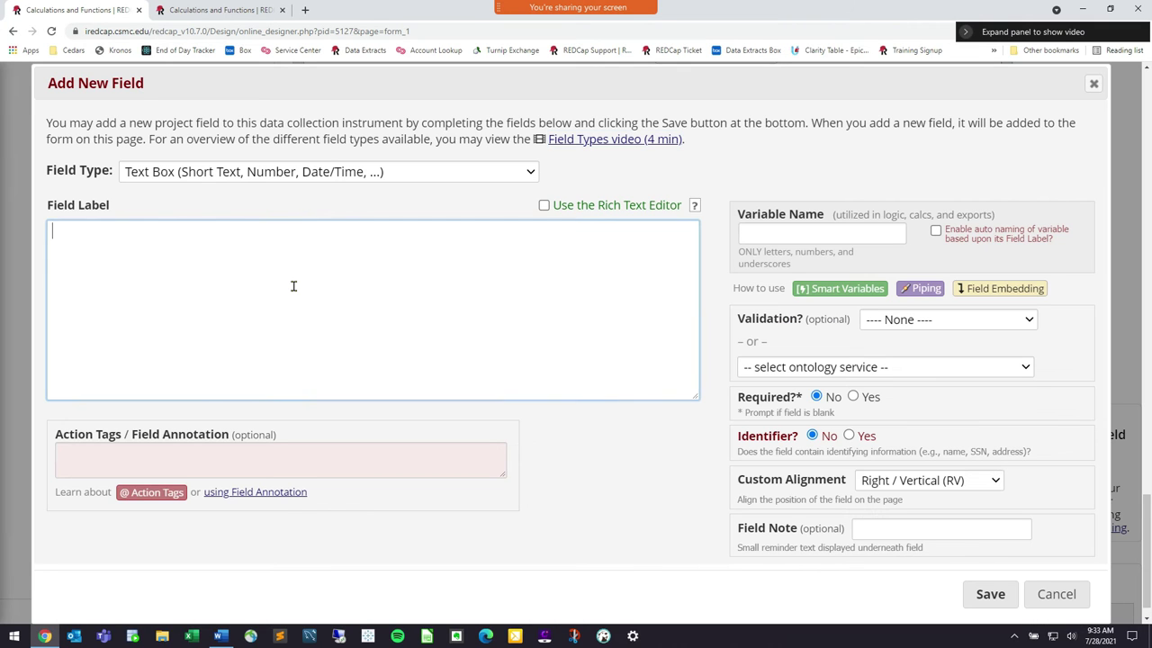
{"action": "type", "text": "Discharge Date"}
{"action": "left_click", "coordinate": [844, 235]}
{"action": "type", "text": "disch"}
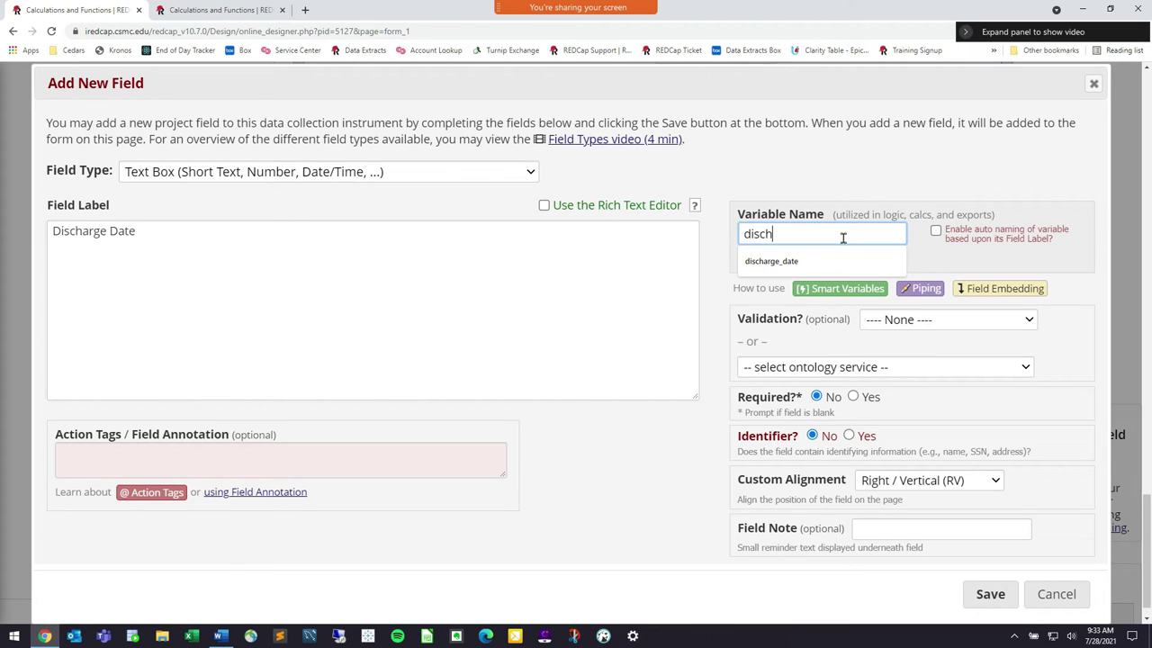
{"action": "left_click", "coordinate": [847, 257]}
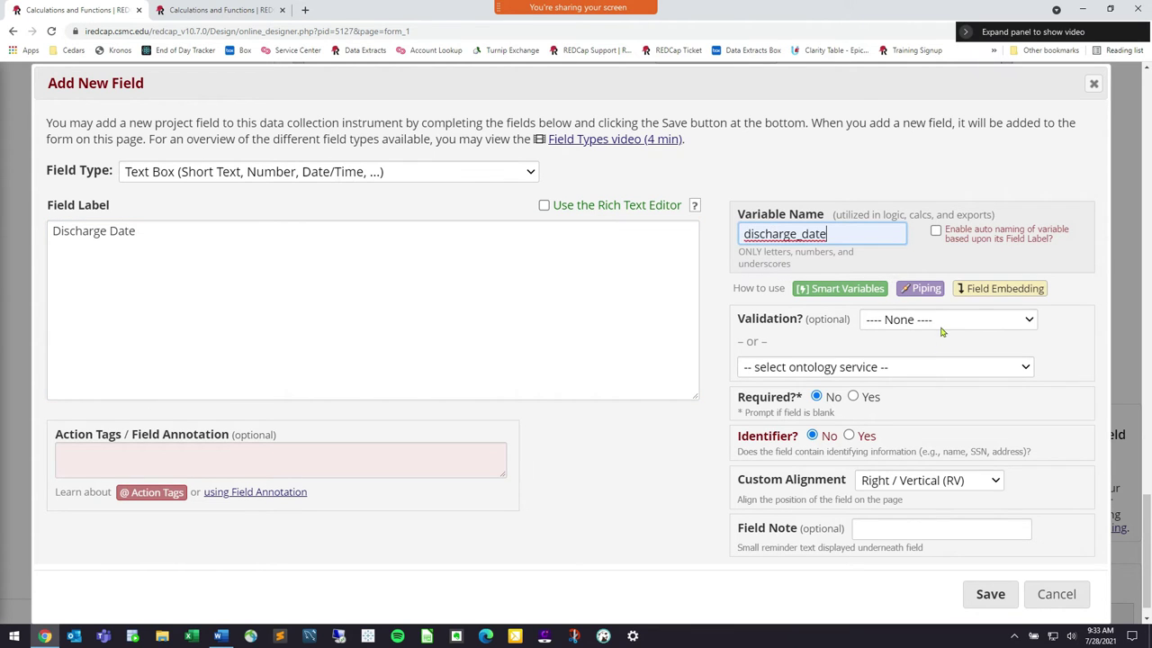
{"action": "left_click", "coordinate": [945, 324]}
{"action": "key", "text": "Down"}
{"action": "key", "text": "Down"}
{"action": "key", "text": "Return"}
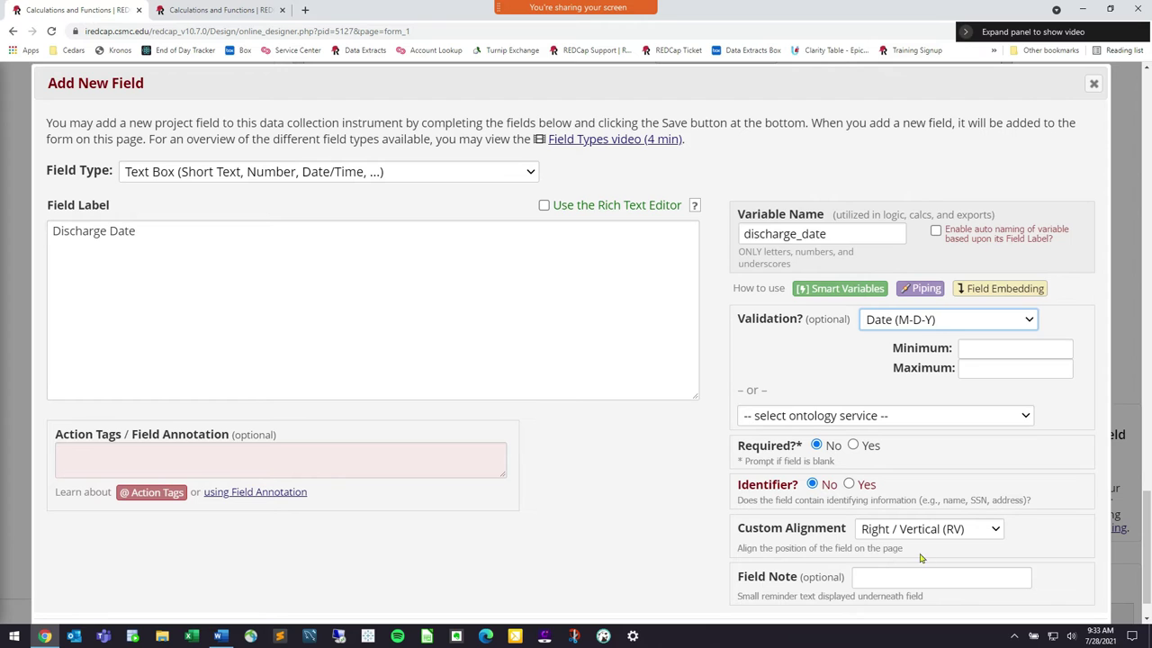
{"action": "scroll", "coordinate": [942, 555], "scroll_direction": "down", "scroll_amount": 1}
{"action": "left_click", "coordinate": [974, 587]}
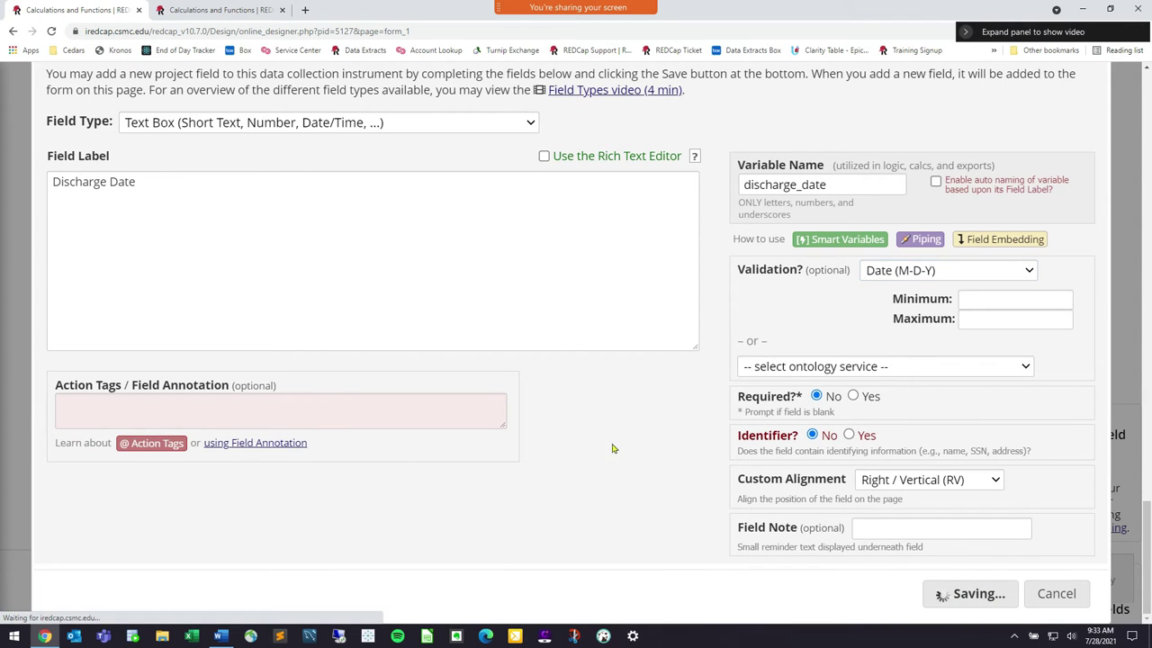
Insert a new section titled 'Length of Stay' between the Age and Admission Date fields.
{"action": "left_click", "coordinate": [548, 365]}
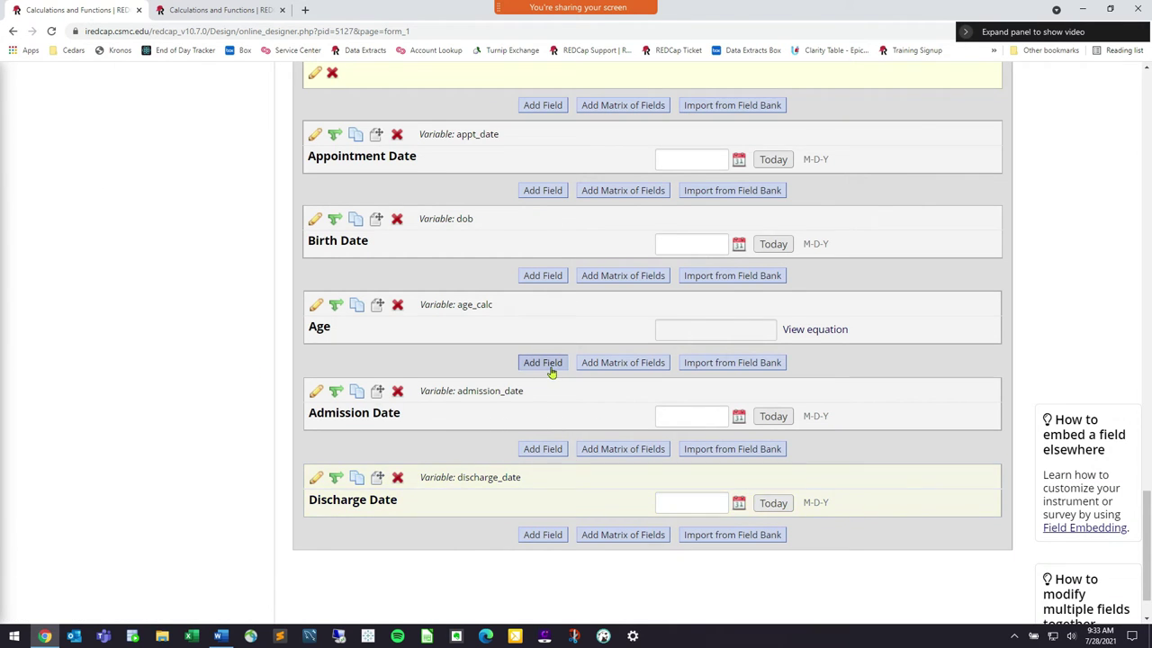
{"action": "left_click", "coordinate": [369, 178]}
{"action": "left_click", "coordinate": [347, 473]}
{"action": "left_click", "coordinate": [212, 264]}
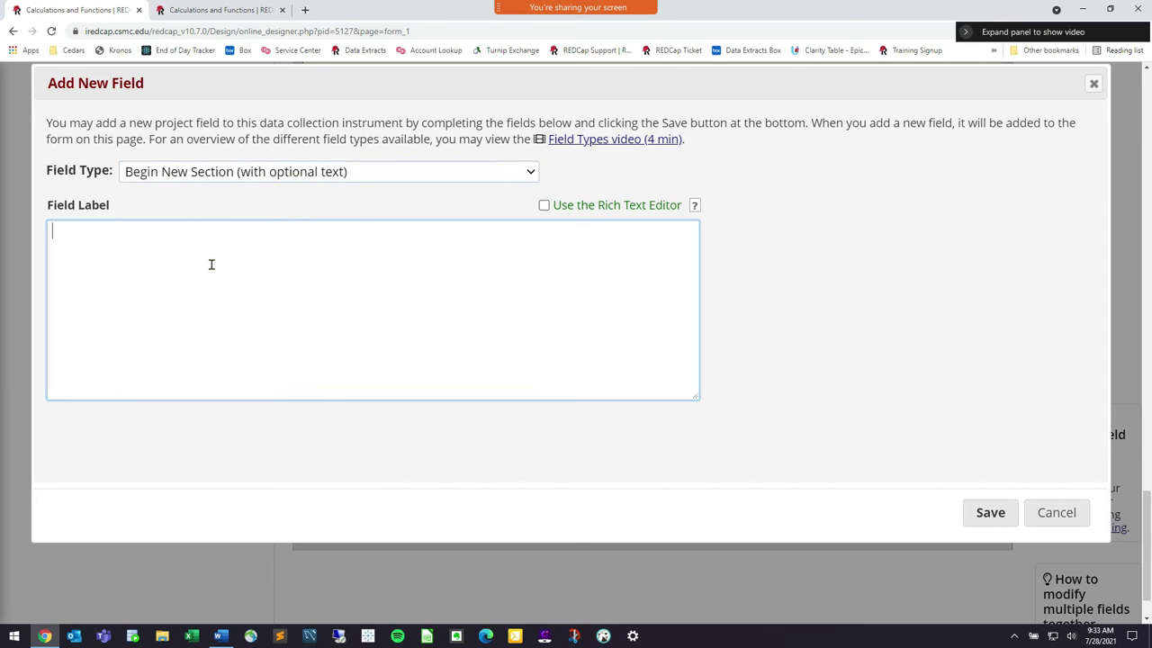
{"action": "type", "text": "Length of Stay"}
{"action": "left_click", "coordinate": [997, 529]}
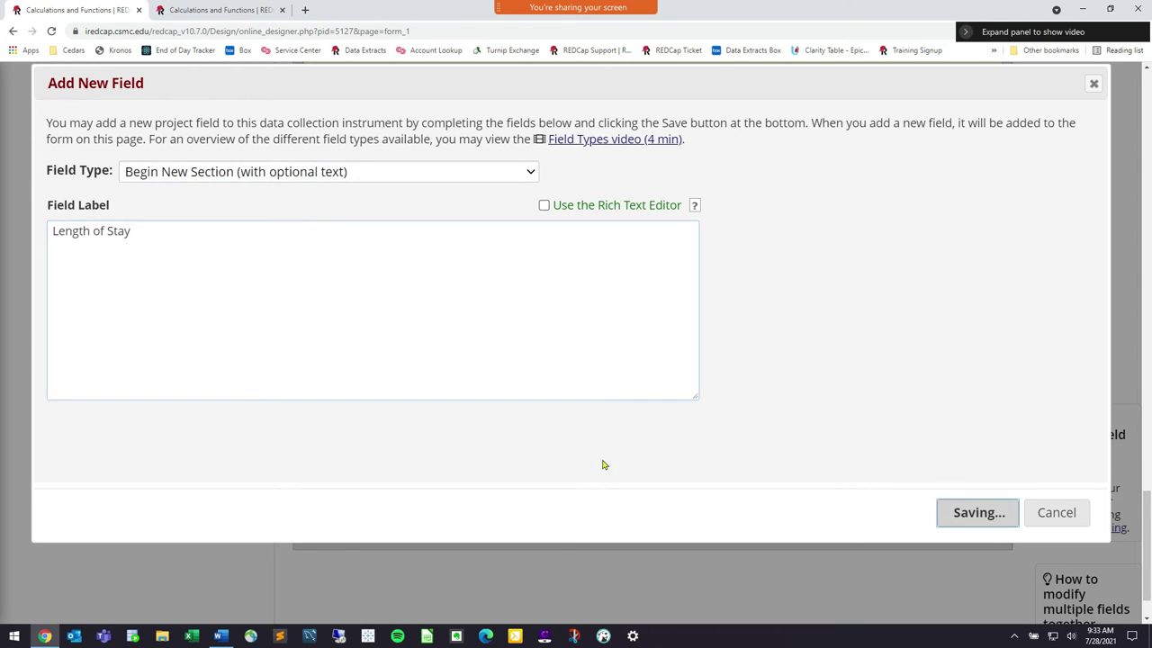
Start a new calculated field below Discharge Date and label it 'Length of Stay'.
{"action": "scroll", "coordinate": [736, 445], "scroll_direction": "down", "scroll_amount": 3}
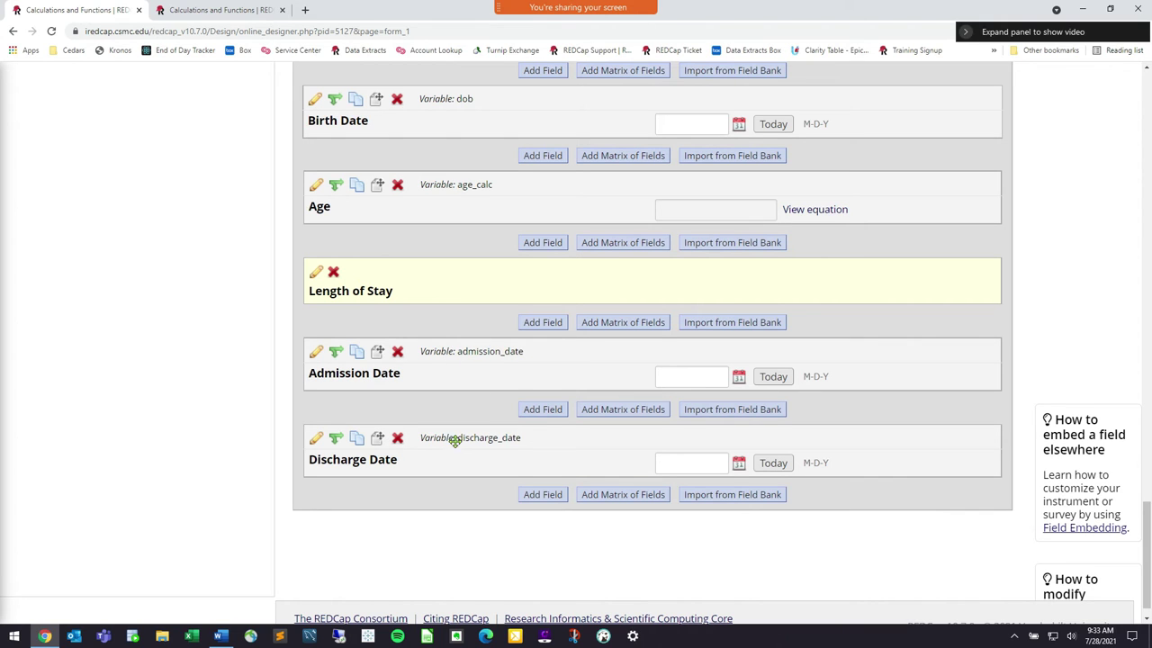
{"action": "left_click", "coordinate": [543, 495]}
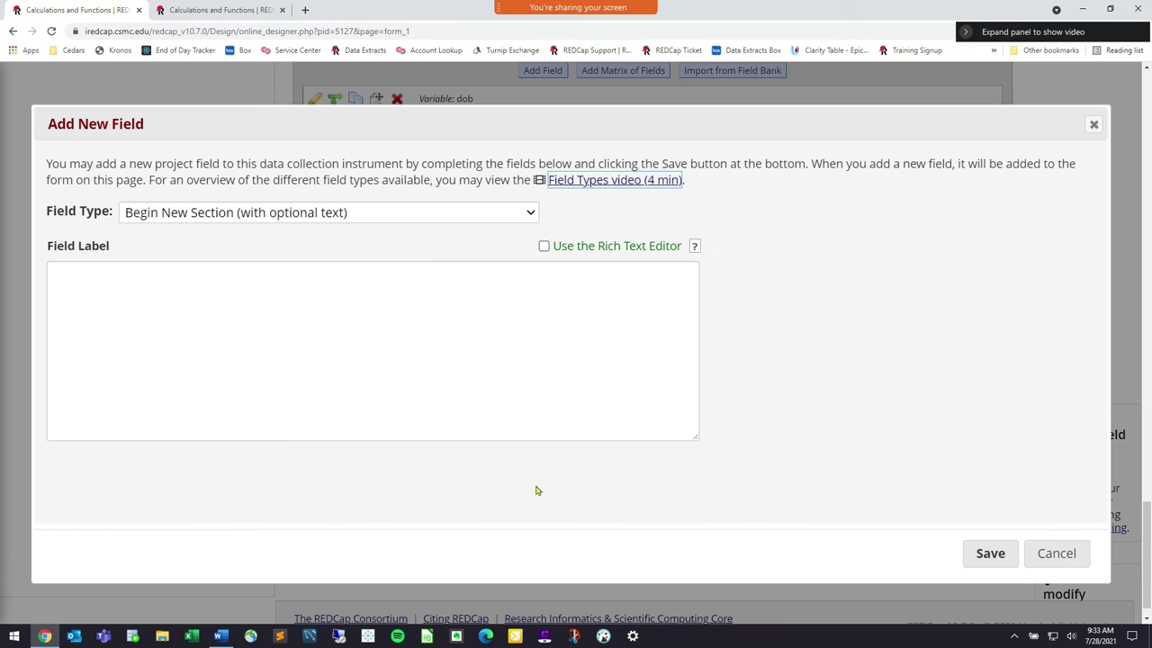
{"action": "left_click", "coordinate": [420, 212]}
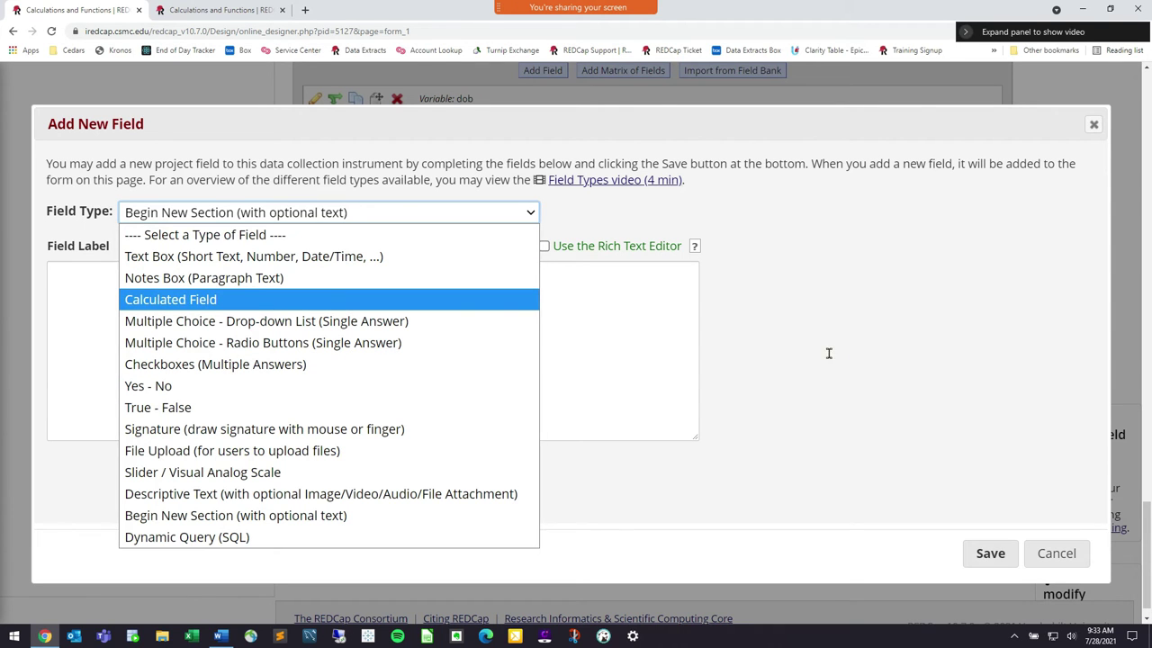
{"action": "left_click", "coordinate": [334, 300]}
{"action": "type", "text": "Le"}
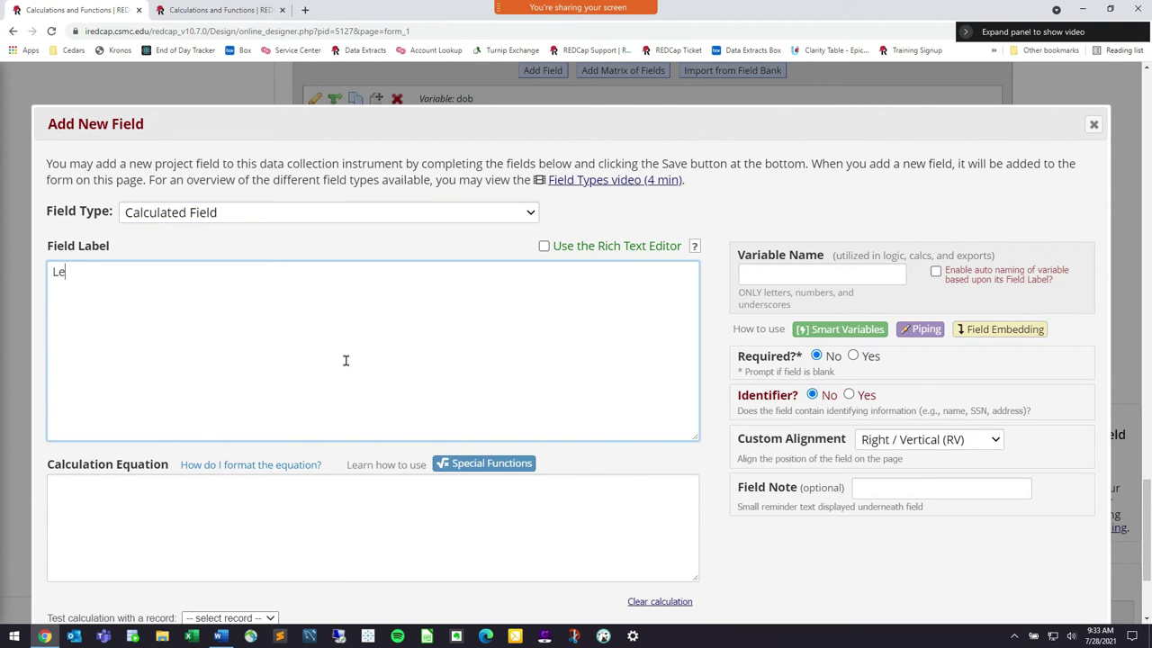
{"action": "type", "text": "ngth of Stay"}
Copy the datediff syntax from the Special Functions reference into the Length of Stay calculation as a template.
{"action": "left_click", "coordinate": [513, 490]}
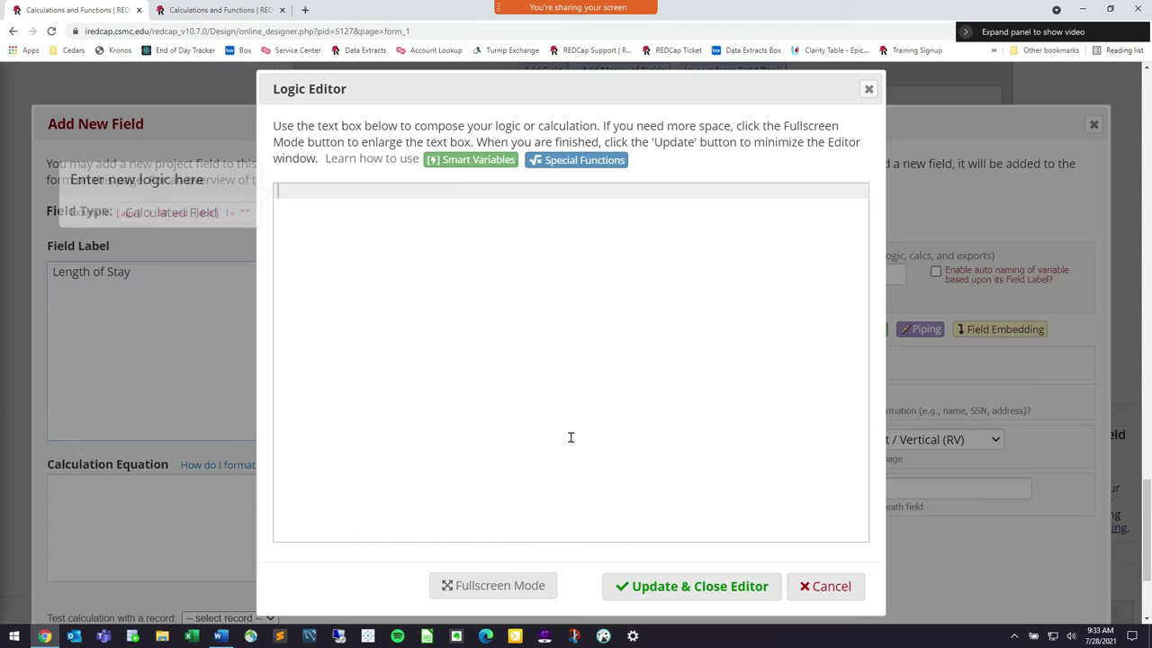
{"action": "left_click", "coordinate": [576, 159]}
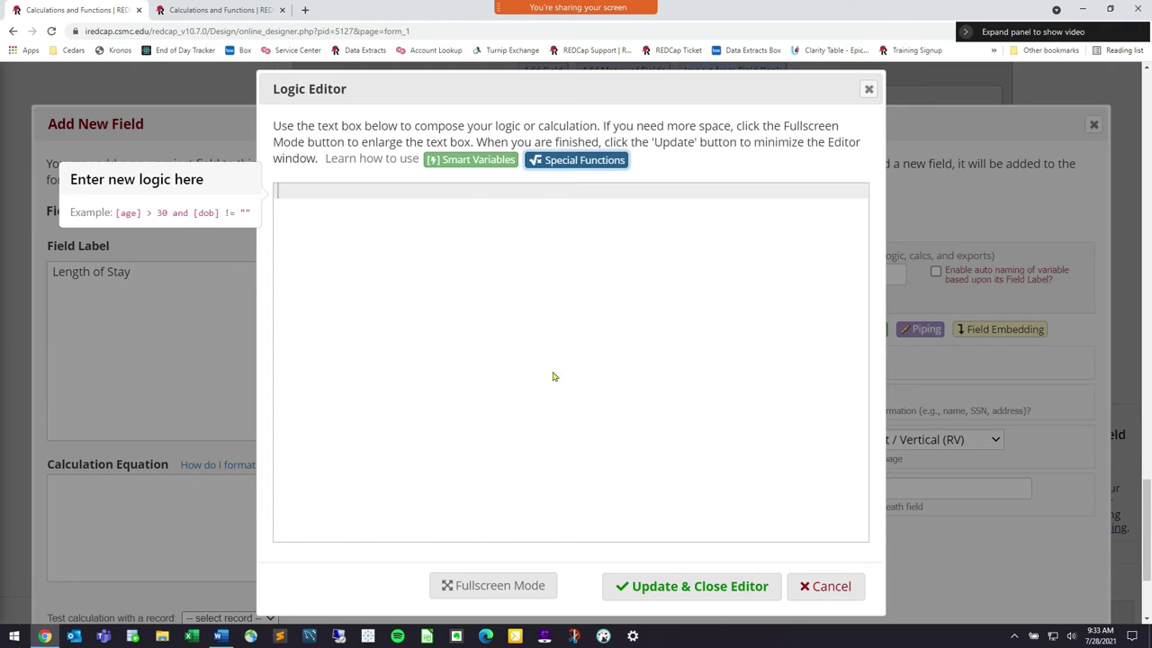
{"action": "scroll", "coordinate": [462, 402], "scroll_direction": "down", "scroll_amount": 4}
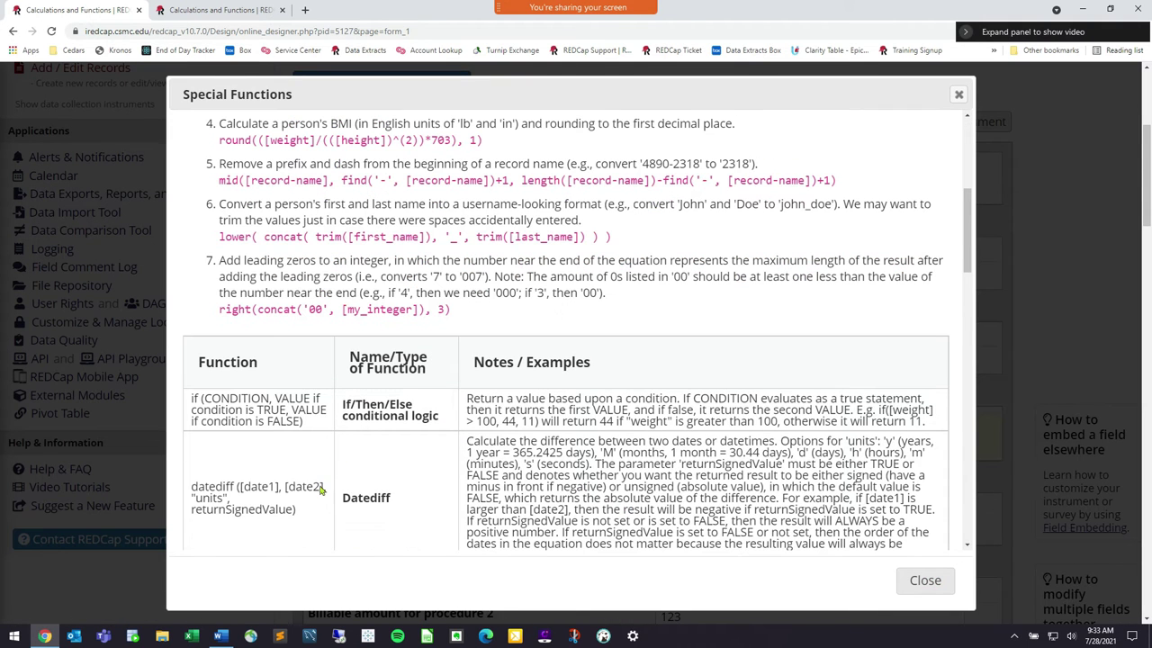
{"action": "left_click_drag", "start_coordinate": [270, 510], "coordinate": [191, 484]}
{"action": "key", "text": "ctrl+c"}
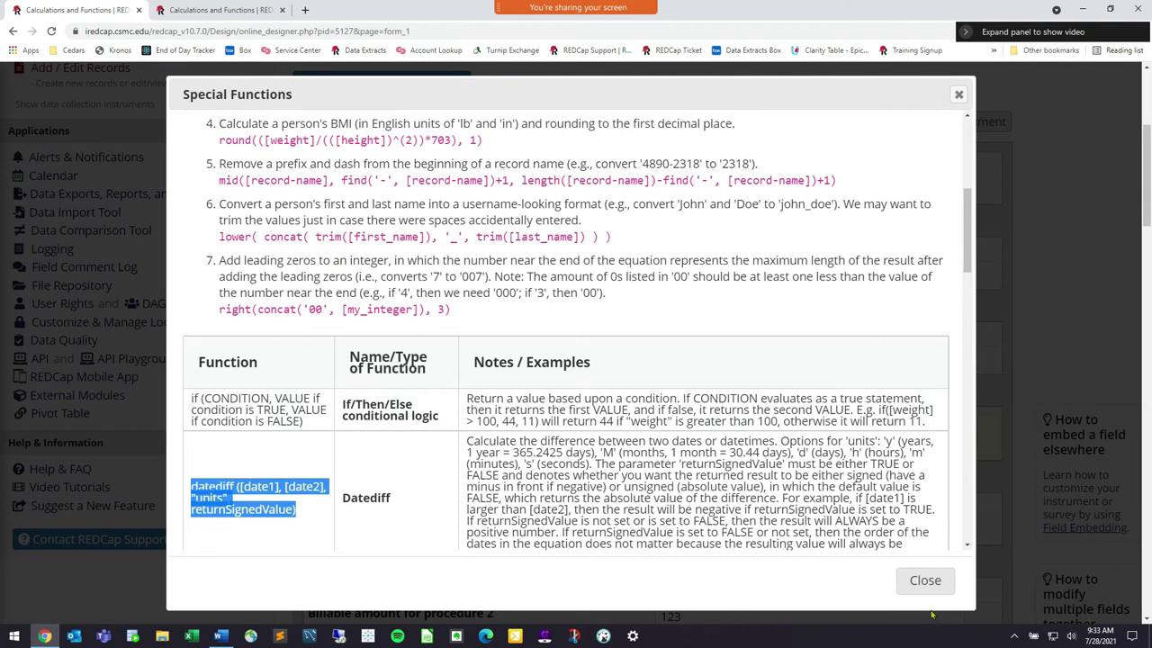
{"action": "left_click", "coordinate": [923, 583]}
{"action": "left_click", "coordinate": [499, 417]}
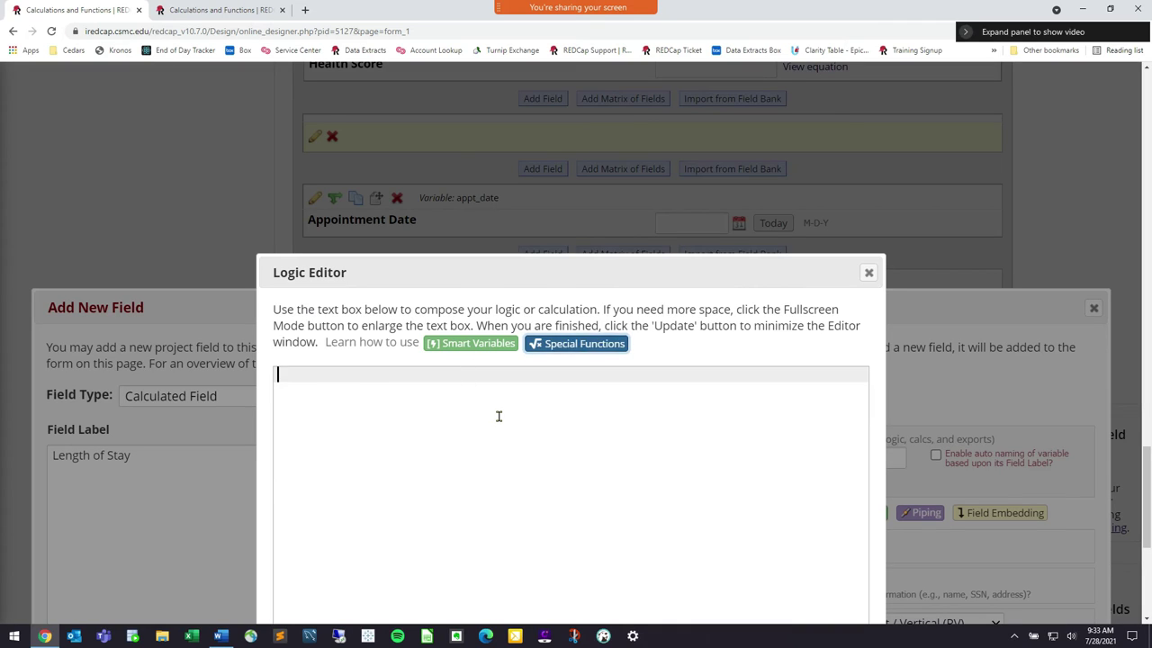
{"action": "key", "text": "ctrl+v"}
Start a datediff formula two lines below the template, with [admission_date] as the first date.
{"action": "key", "text": "Return"}
{"action": "key", "text": "Return"}
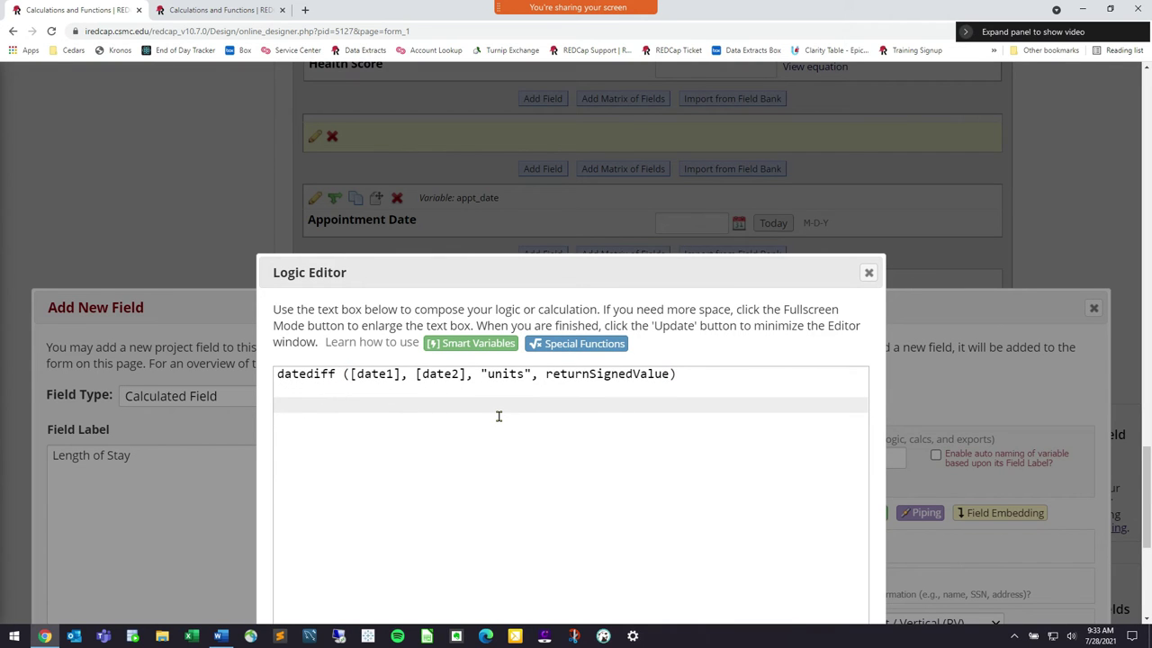
{"action": "type", "text": "datediff (["}
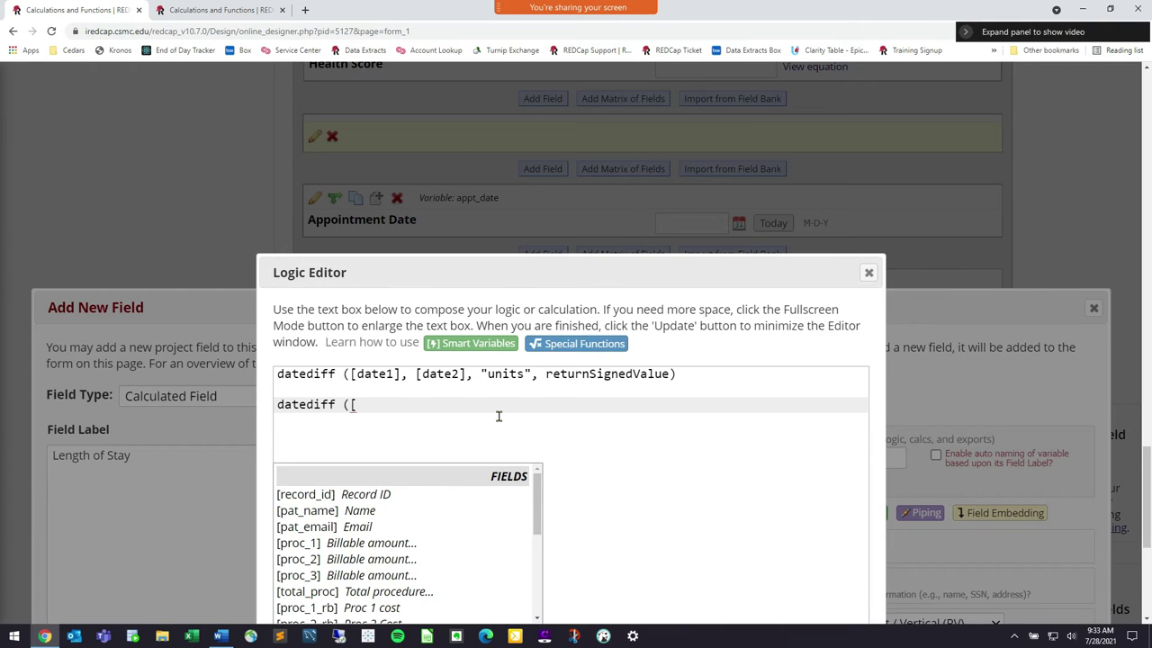
{"action": "type", "text": "di"}
{"action": "key", "text": "BackSpace"}
{"action": "type", "text": "ate of"}
{"action": "key", "text": "BackSpace"}
{"action": "key", "text": "BackSpace"}
{"action": "key", "text": "BackSpace"}
{"action": "key", "text": "BackSpace"}
{"action": "key", "text": "BackSpace"}
{"action": "key", "text": "BackSpace"}
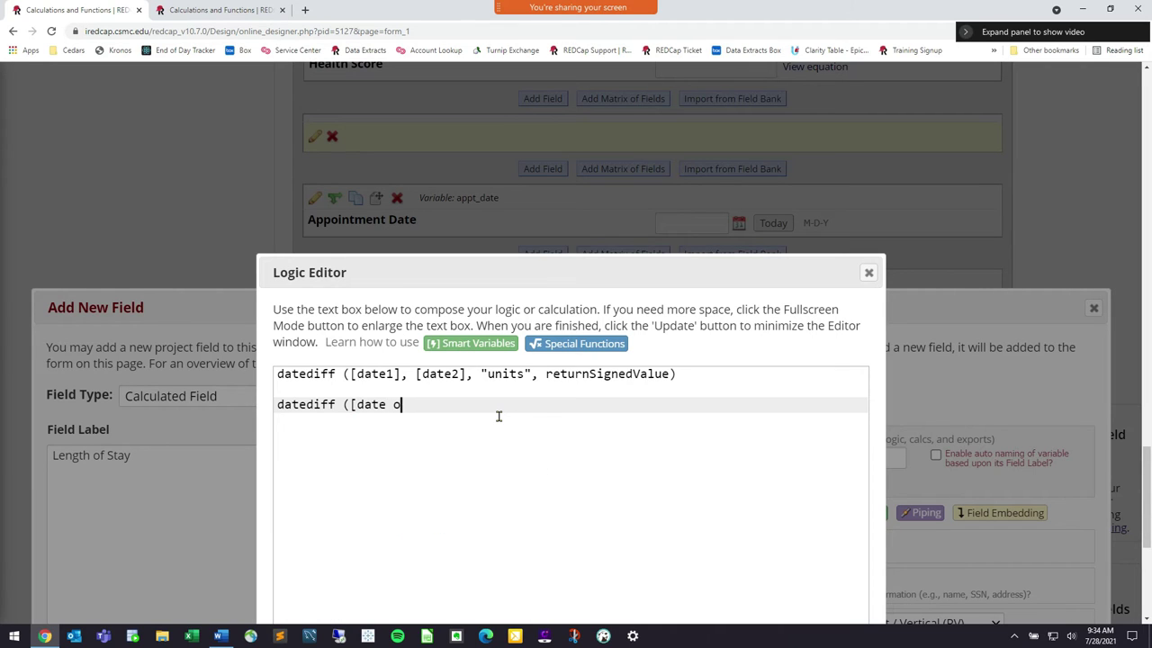
{"action": "key", "text": "BackSpace"}
{"action": "key", "text": "BackSpace"}
{"action": "type", "text": "ad"}
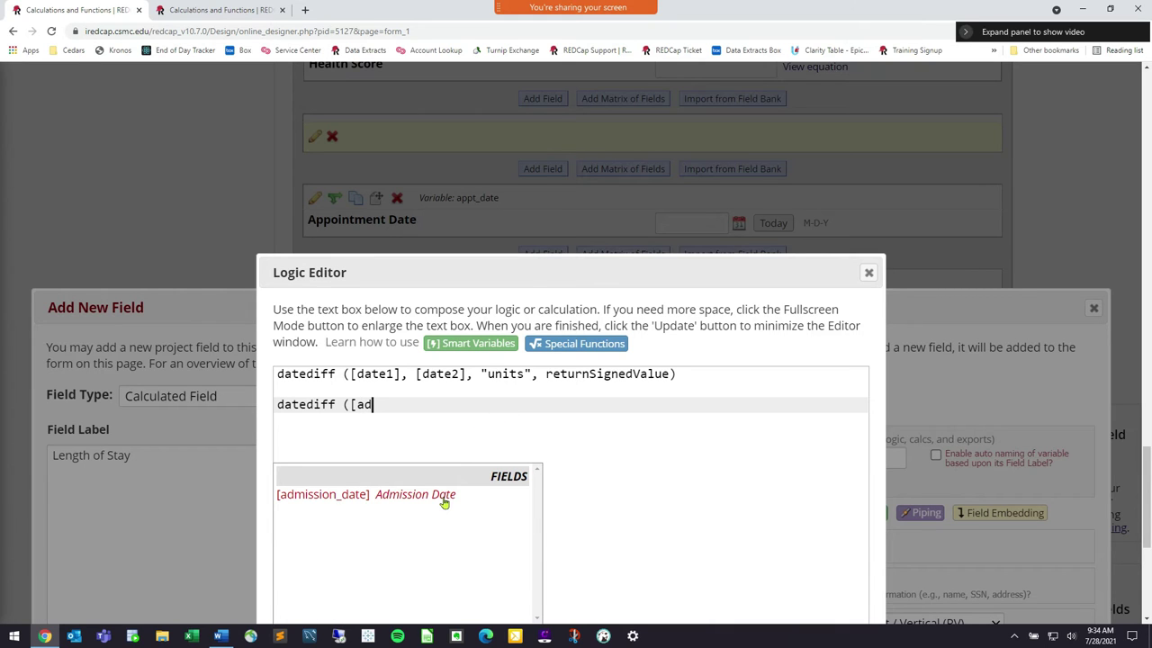
{"action": "left_click", "coordinate": [444, 502]}
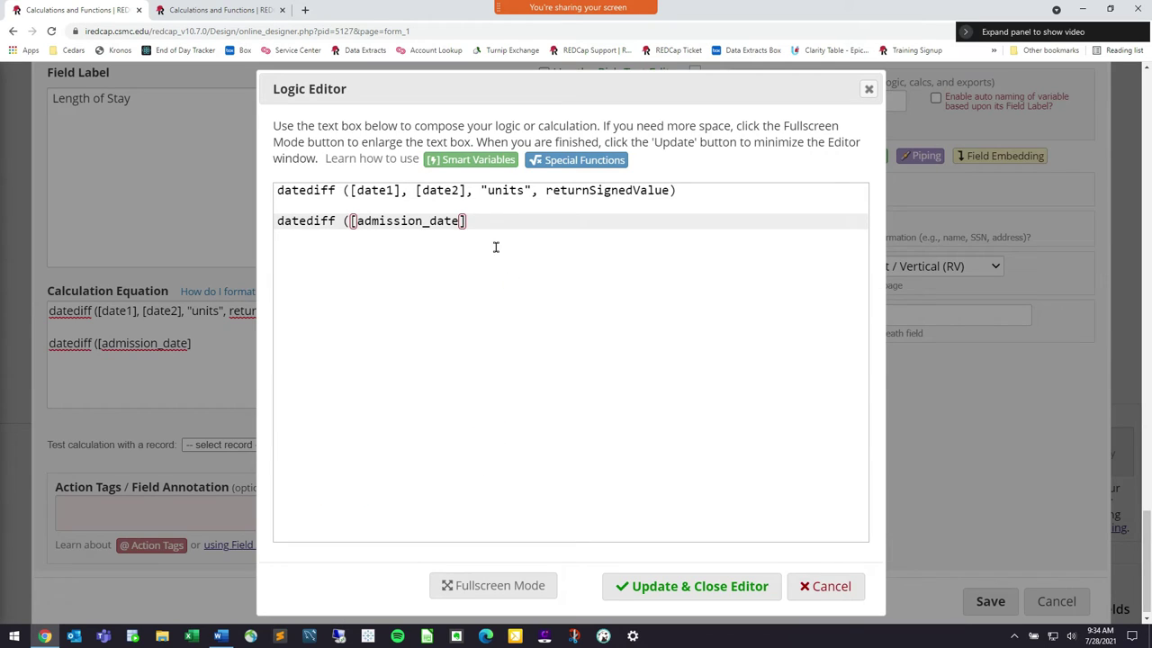
Add [discharge_date] as the second date of the datediff formula and begin the units argument.
{"action": "type", "text": ", ["}
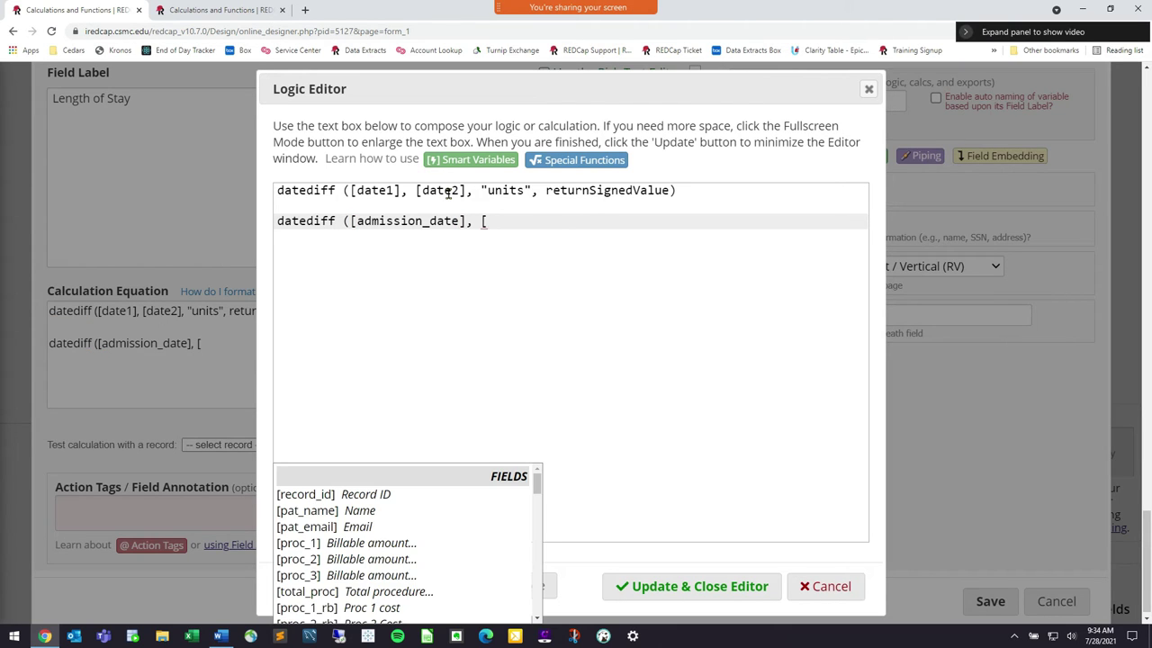
{"action": "type", "text": "disch"}
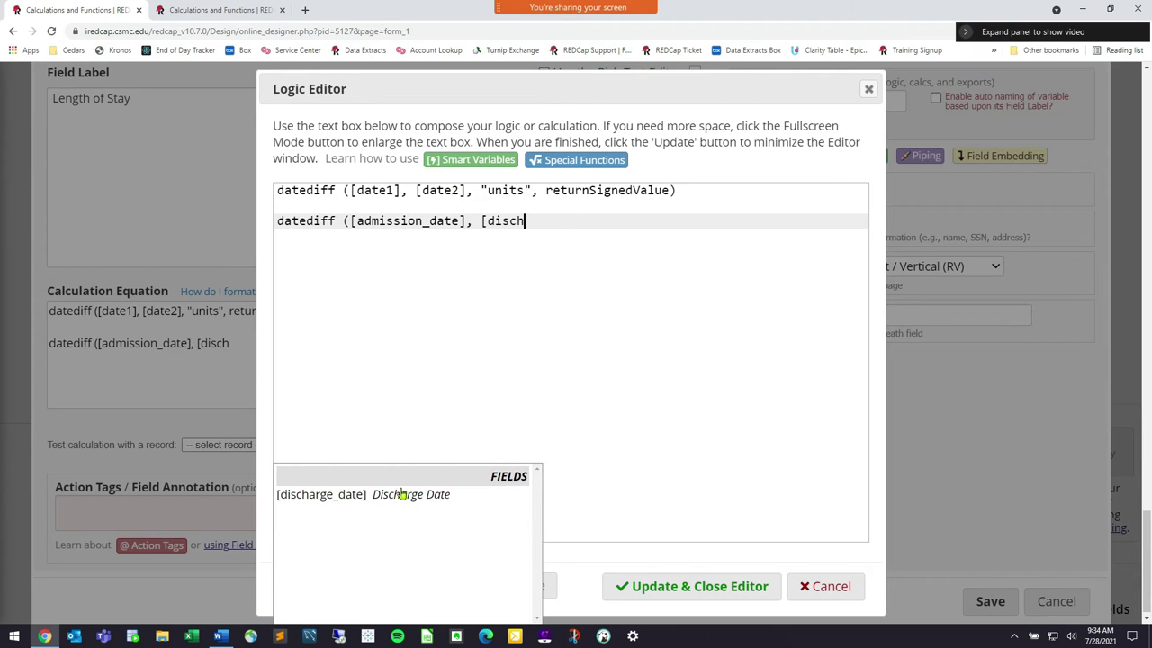
{"action": "left_click", "coordinate": [401, 494]}
{"action": "type", "text": ", \""}
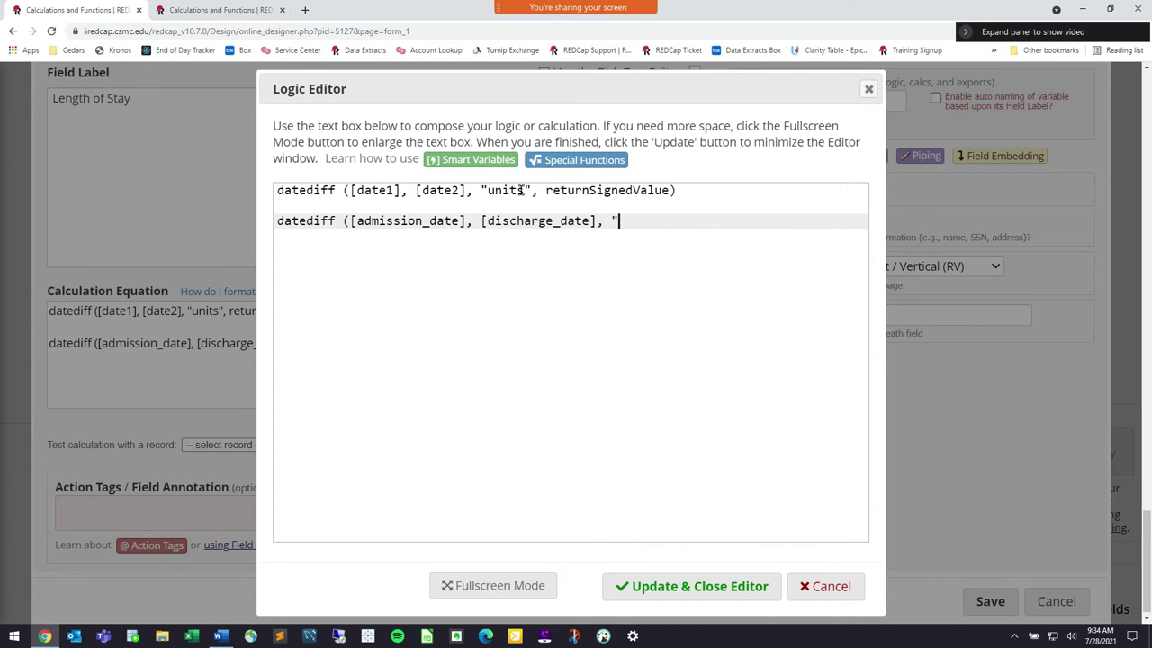
Check the datediff unit codes in the Special Functions reference and set the formula's units to 'd'.
{"action": "left_click", "coordinate": [576, 159]}
{"action": "scroll", "coordinate": [726, 329], "scroll_direction": "down", "scroll_amount": 8}
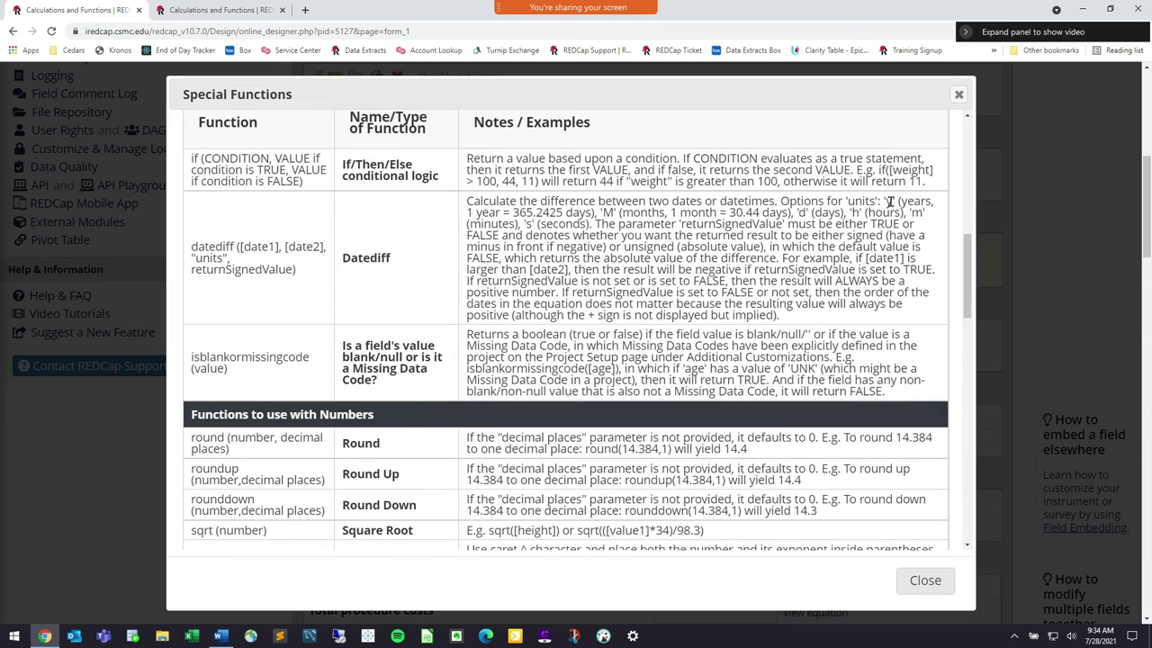
{"action": "left_click_drag", "start_coordinate": [893, 201], "coordinate": [880, 201]}
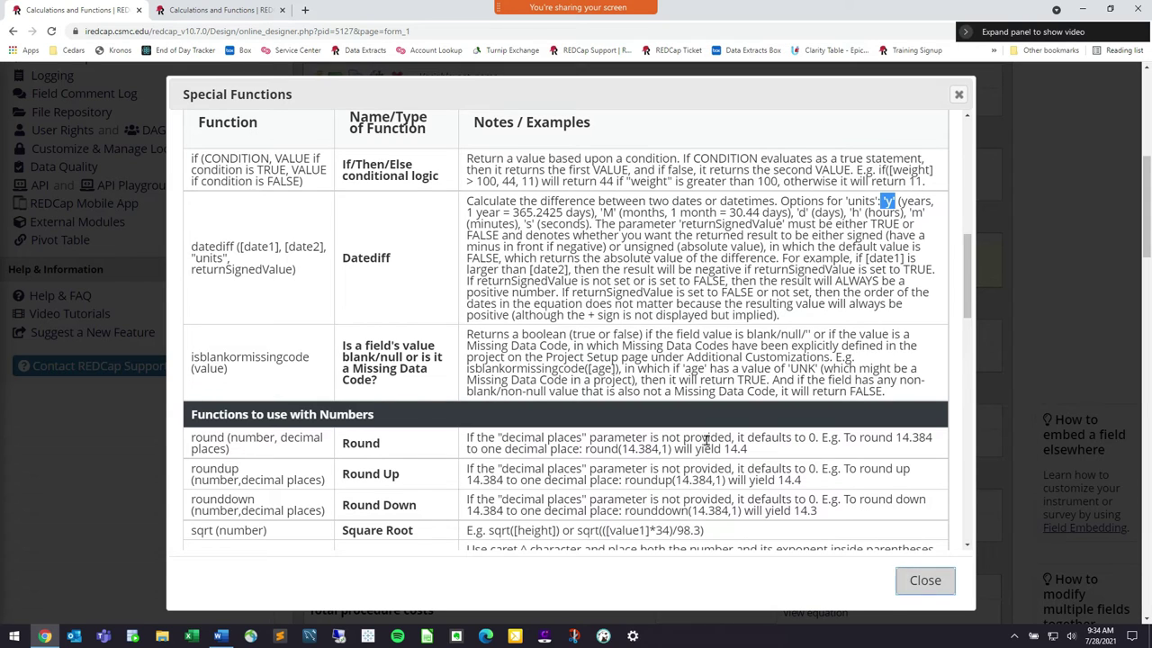
{"action": "left_click", "coordinate": [677, 235]}
{"action": "left_click_drag", "start_coordinate": [808, 213], "coordinate": [800, 212]}
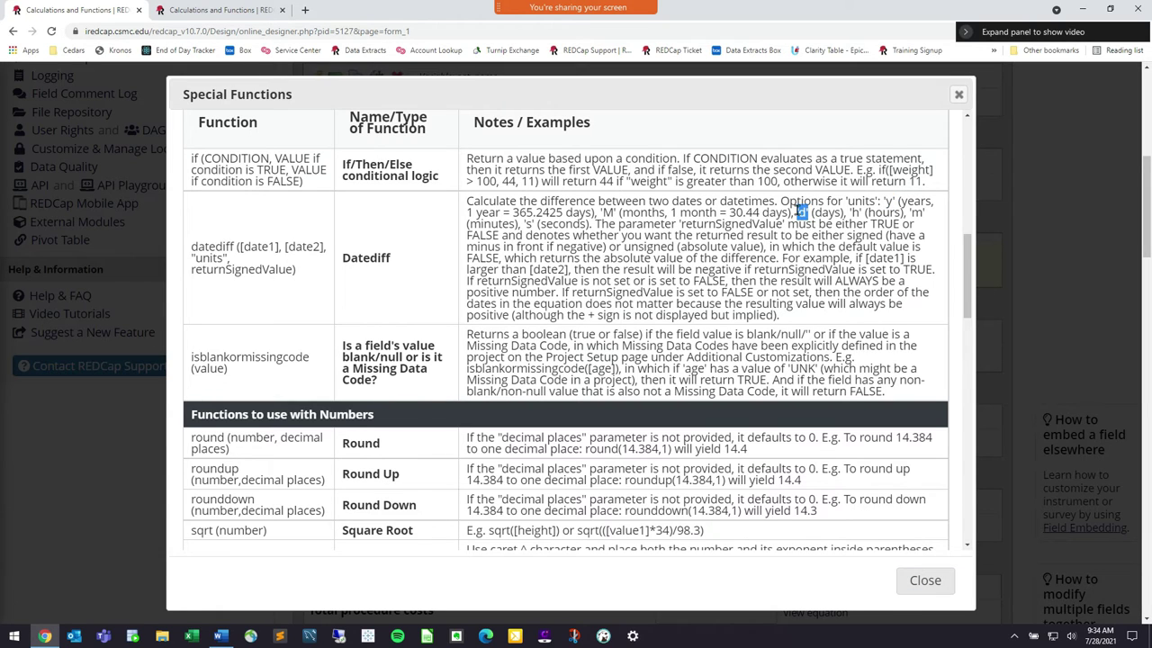
{"action": "left_click", "coordinate": [832, 224]}
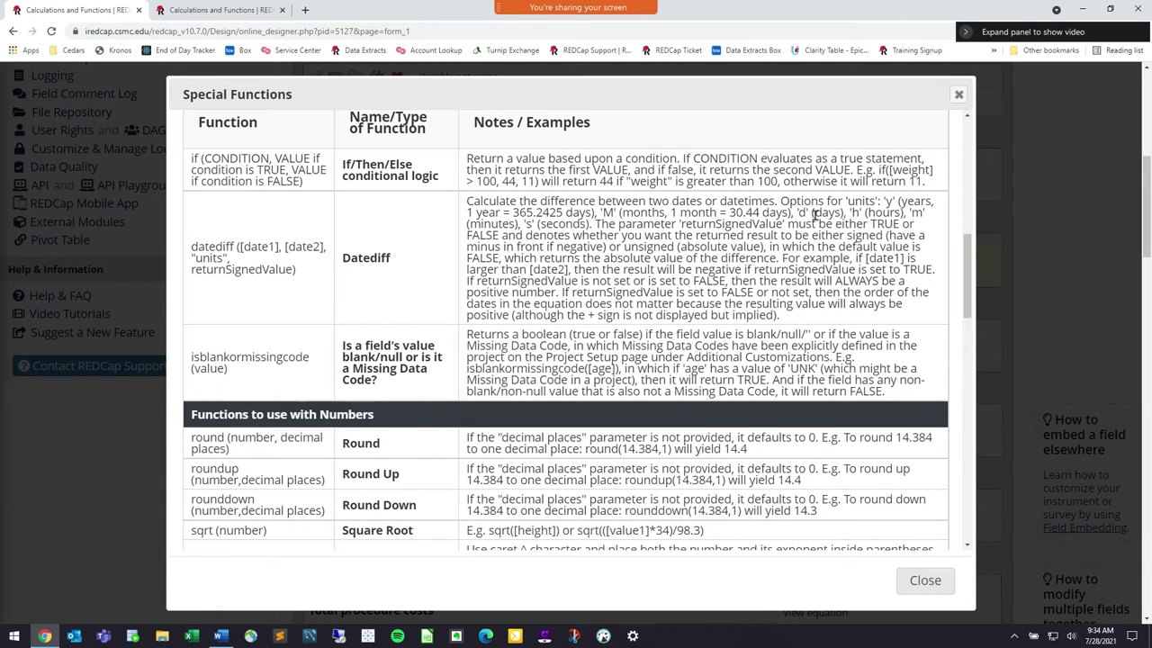
{"action": "left_click", "coordinate": [931, 581]}
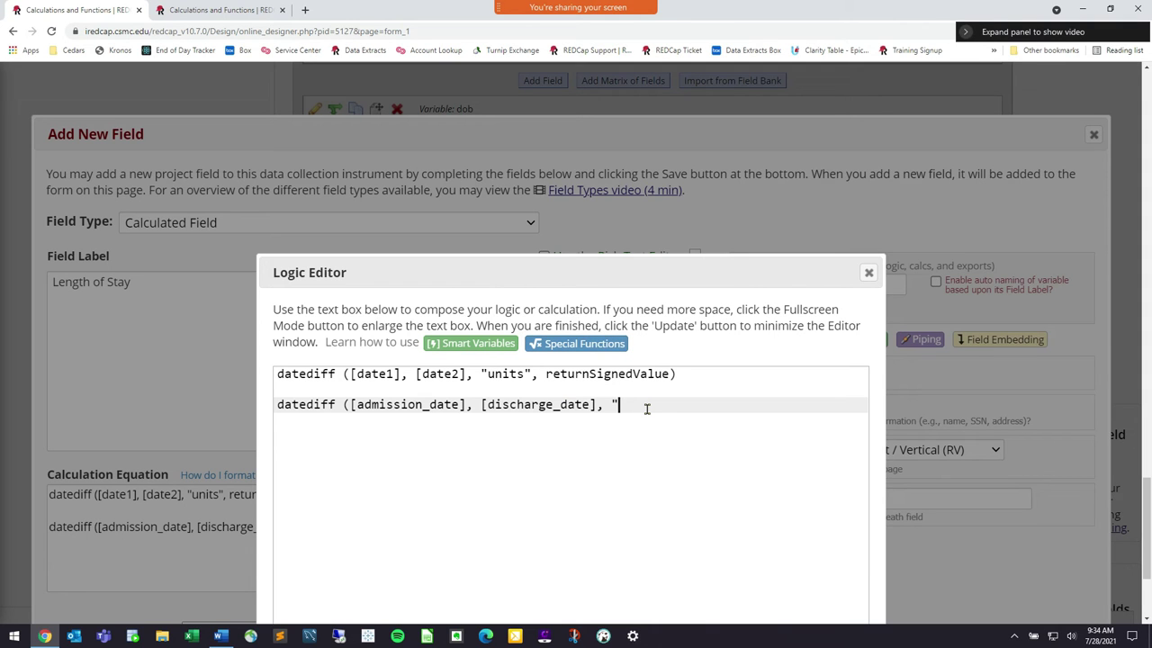
{"action": "type", "text": "\""}
{"action": "type", "text": "d'"}
{"action": "key", "text": "BackSpace"}
Review how the returnSignedValue parameter of datediff works in the Special Functions reference.
{"action": "left_click", "coordinate": [576, 343]}
{"action": "scroll", "coordinate": [780, 363], "scroll_direction": "down", "scroll_amount": 2}
{"action": "scroll", "coordinate": [780, 364], "scroll_direction": "down", "scroll_amount": 5}
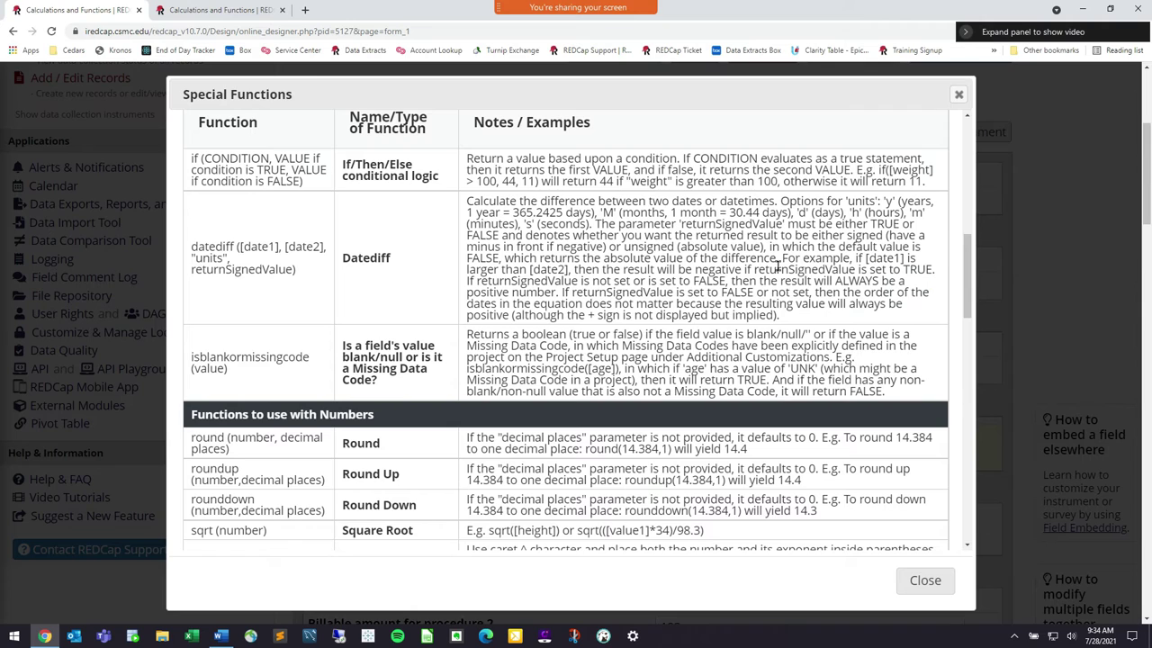
{"action": "left_click_drag", "start_coordinate": [761, 270], "coordinate": [909, 258]}
{"action": "left_click", "coordinate": [909, 259]}
{"action": "double_click", "coordinate": [916, 270]}
{"action": "left_click", "coordinate": [757, 277]}
{"action": "left_click_drag", "start_coordinate": [580, 286], "coordinate": [738, 292]}
{"action": "left_click", "coordinate": [738, 288]}
{"action": "left_click_drag", "start_coordinate": [619, 286], "coordinate": [716, 308]}
{"action": "left_click", "coordinate": [822, 295]}
{"action": "left_click", "coordinate": [720, 306]}
{"action": "left_click_drag", "start_coordinate": [565, 306], "coordinate": [625, 306]}
{"action": "left_click", "coordinate": [595, 285]}
{"action": "left_click_drag", "start_coordinate": [628, 246], "coordinate": [686, 236]}
{"action": "left_click", "coordinate": [720, 235]}
{"action": "left_click_drag", "start_coordinate": [620, 224], "coordinate": [760, 225]}
{"action": "left_click", "coordinate": [689, 245]}
{"action": "double_click", "coordinate": [738, 292]}
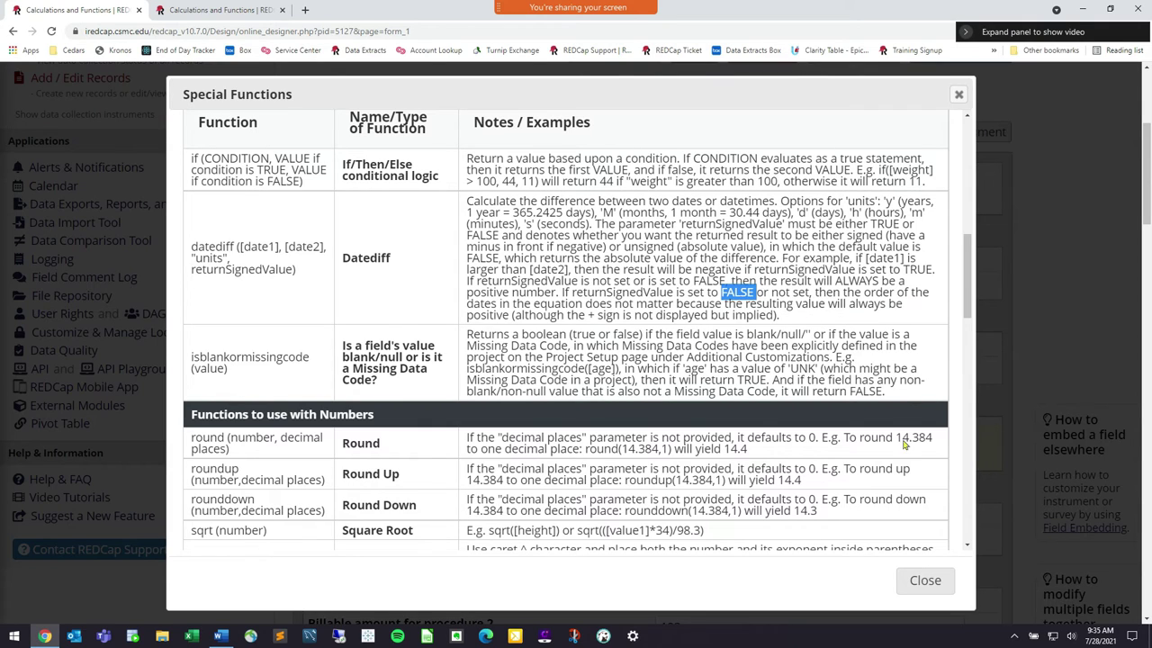
{"action": "left_click", "coordinate": [925, 580]}
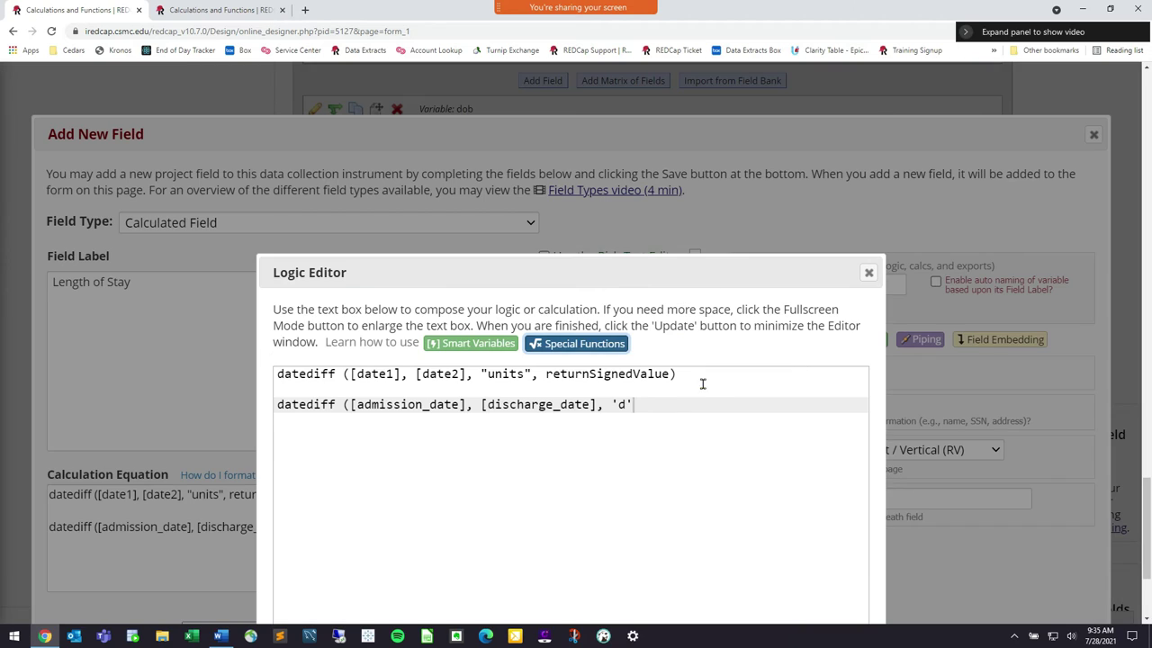
Set the formula's returnSignedValue argument to FALSE and close the parenthesis.
{"action": "type", "text": ", FALSE "}
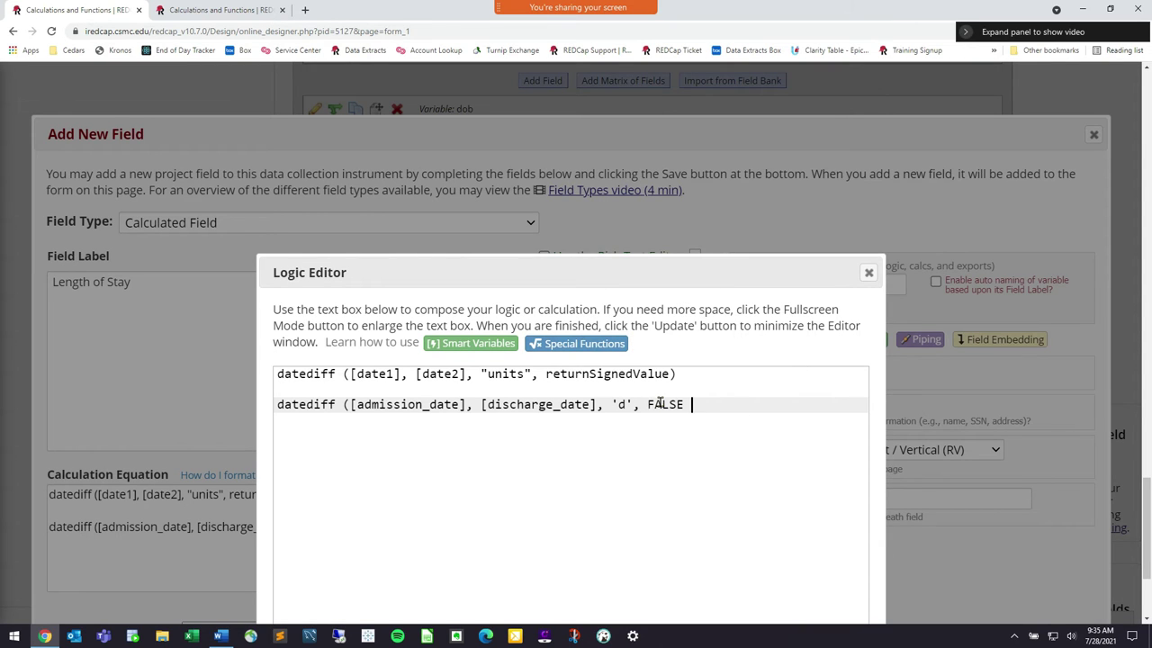
{"action": "type", "text": ")"}
{"action": "scroll", "coordinate": [770, 404], "scroll_direction": "down", "scroll_amount": 2}
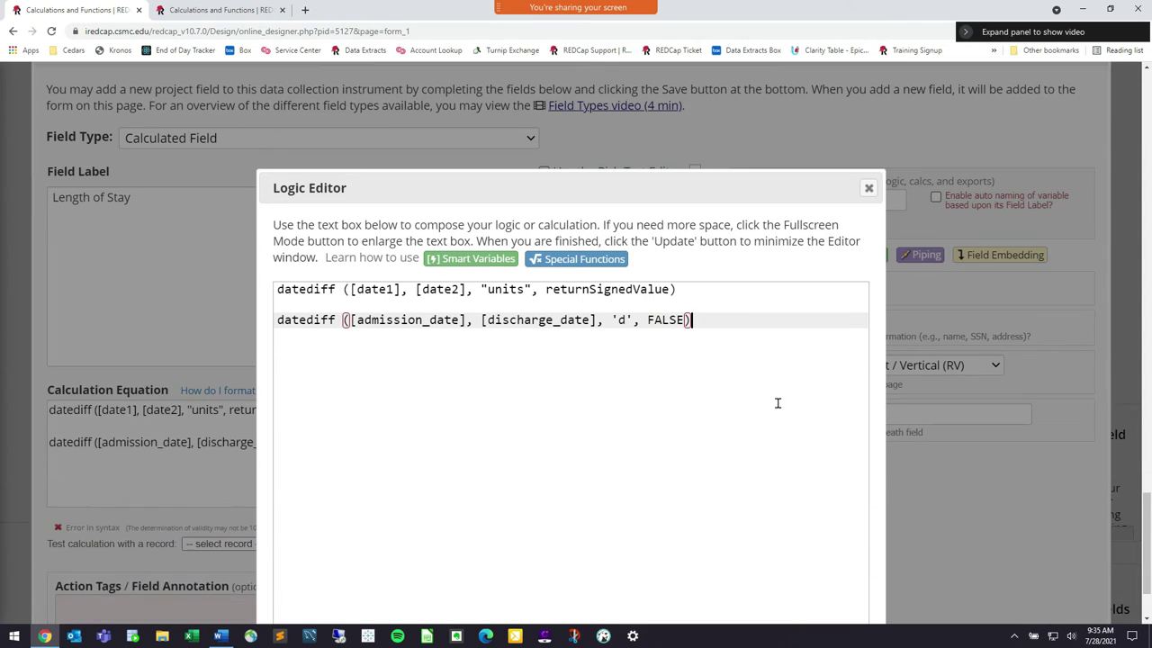
Delete the datediff template line above the finished formula and apply the calculation to the field.
{"action": "left_click", "coordinate": [664, 224]}
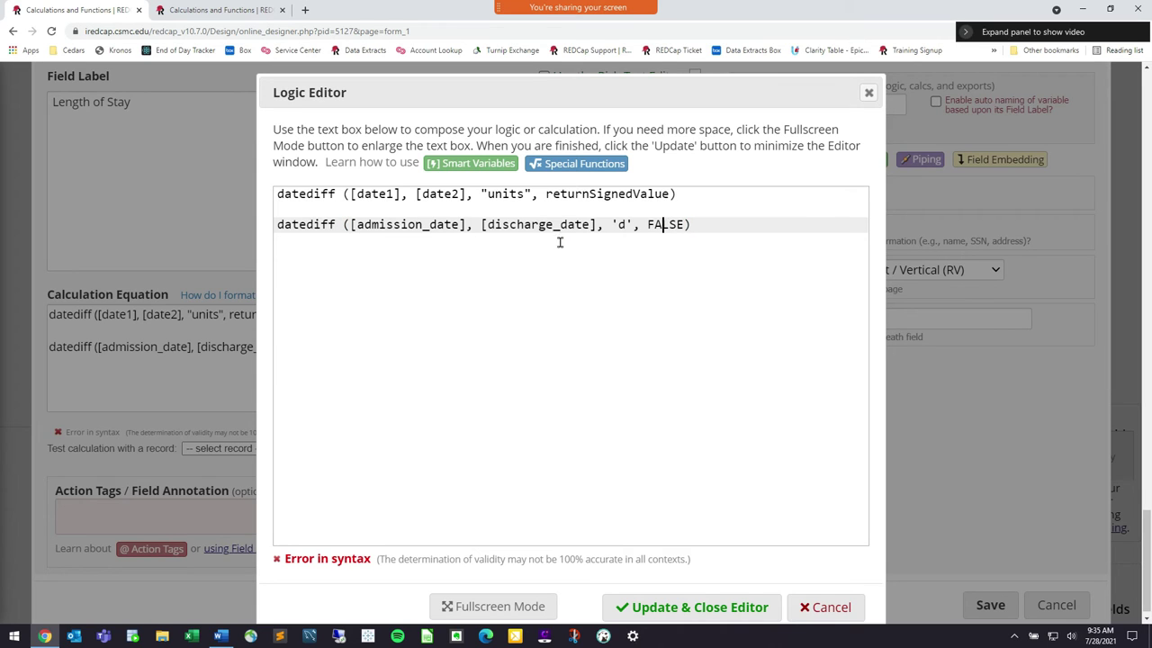
{"action": "left_click", "coordinate": [685, 205]}
{"action": "left_click_drag", "start_coordinate": [691, 191], "coordinate": [223, 174]}
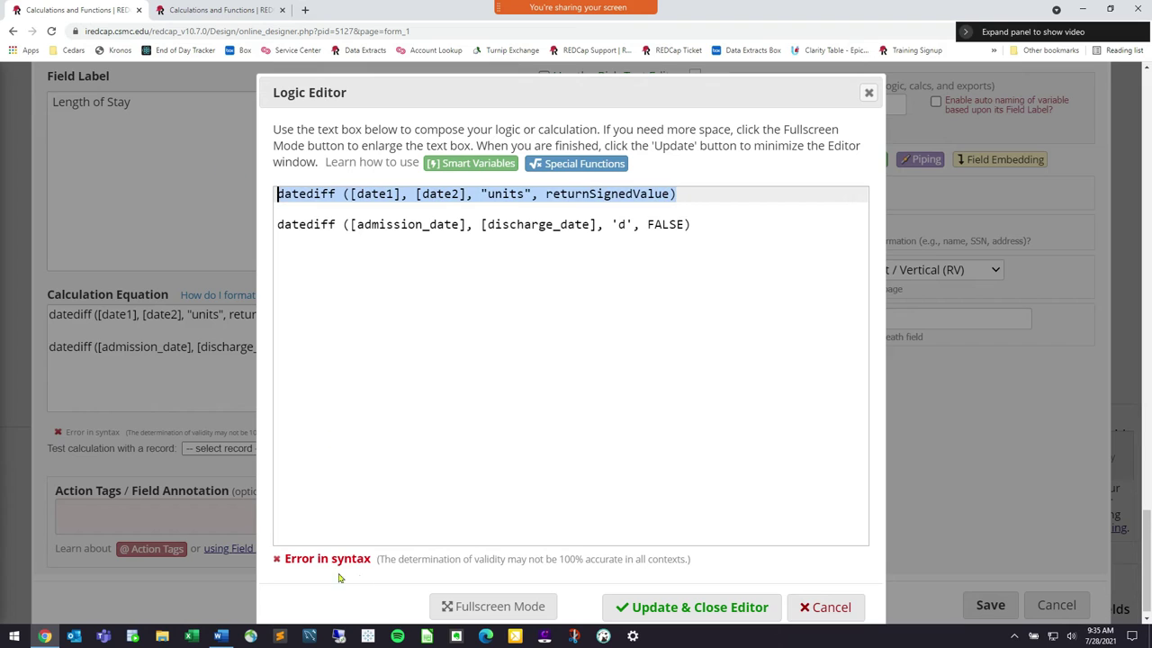
{"action": "left_click_drag", "start_coordinate": [744, 195], "coordinate": [333, 197]}
{"action": "key", "text": "BackSpace"}
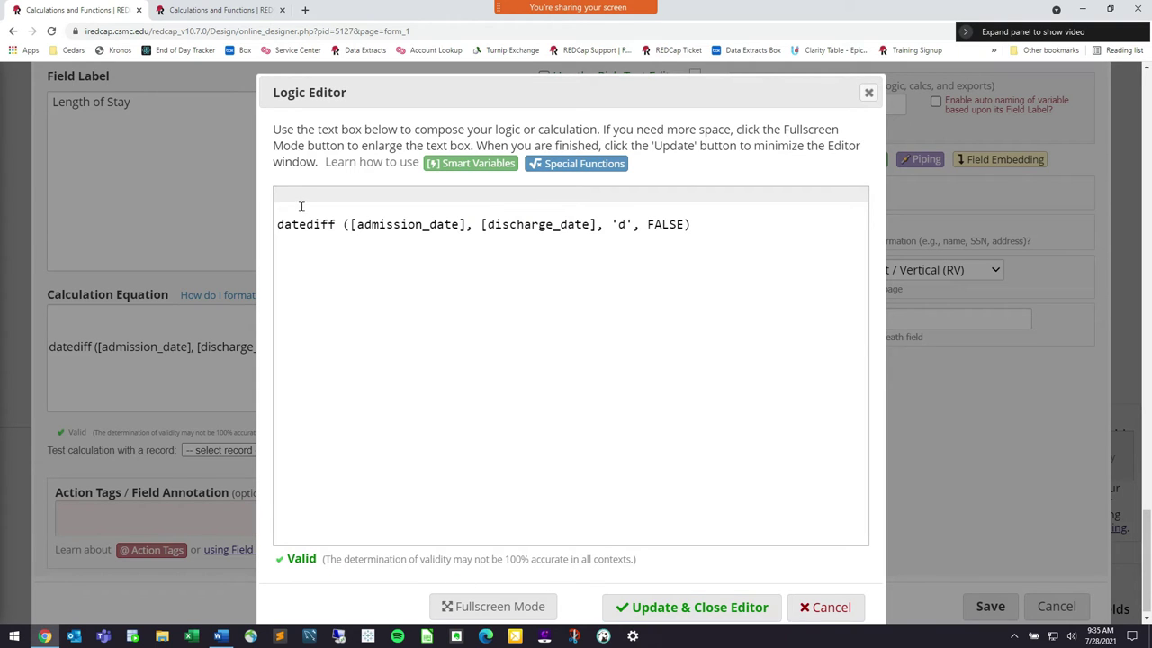
{"action": "left_click", "coordinate": [689, 605]}
Give the Length of Stay field the variable name los and save it.
{"action": "left_click", "coordinate": [995, 609]}
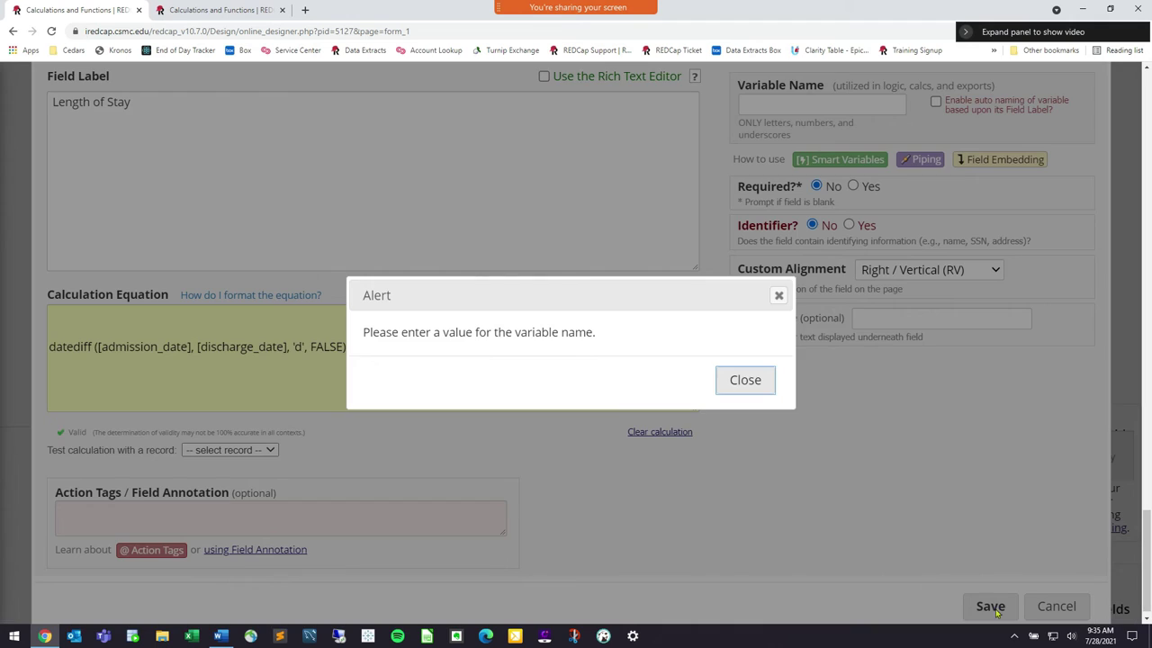
{"action": "left_click", "coordinate": [747, 380]}
{"action": "left_click", "coordinate": [815, 105]}
{"action": "type", "text": "los"}
{"action": "left_click", "coordinate": [991, 606]}
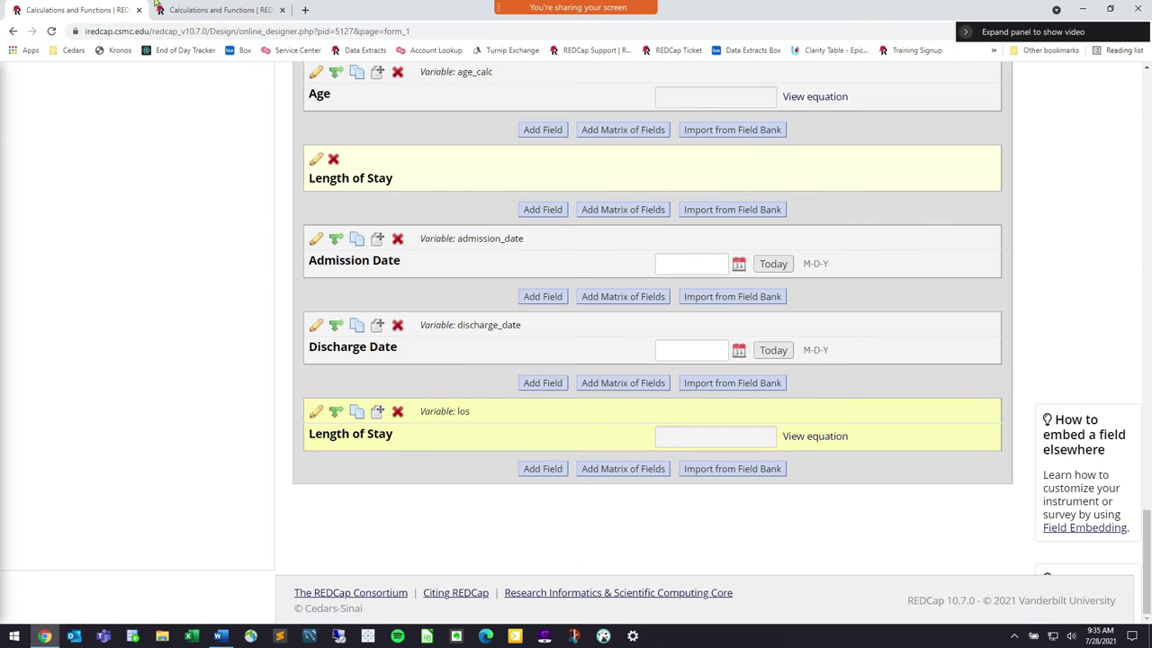
Reload the Form 1 data entry page for record 1 to test the new calculation, dismissing any alert.
{"action": "key", "text": "ctrl+Tab"}
{"action": "key", "text": "F5"}
{"action": "left_click", "coordinate": [623, 117]}
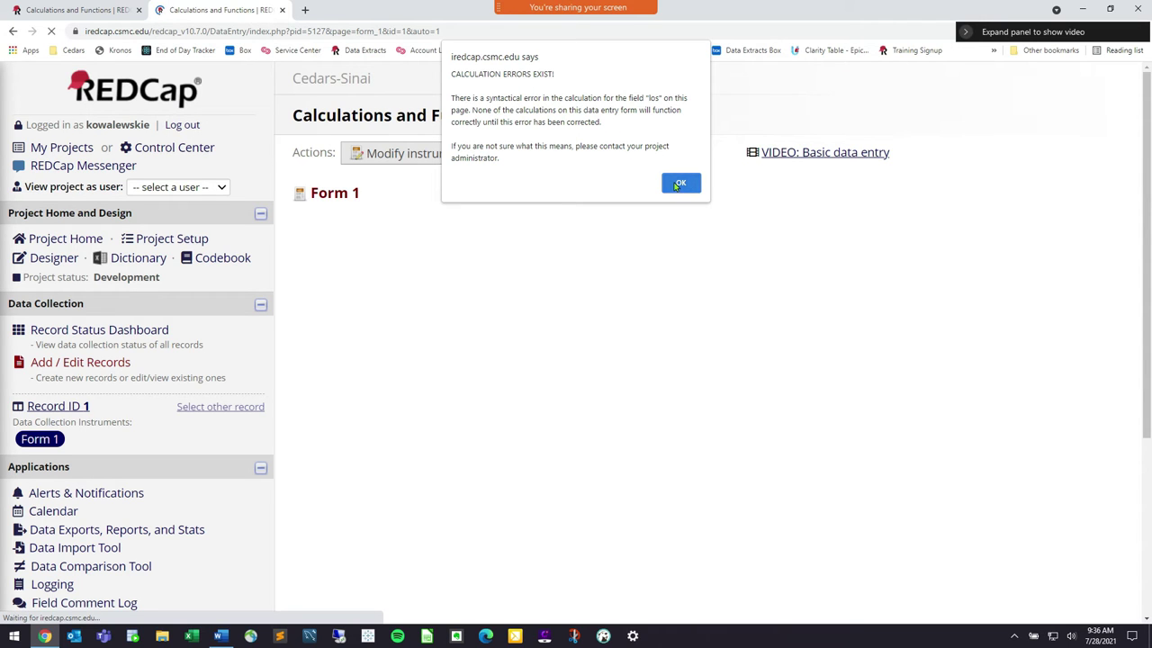
{"action": "key", "text": "Return"}
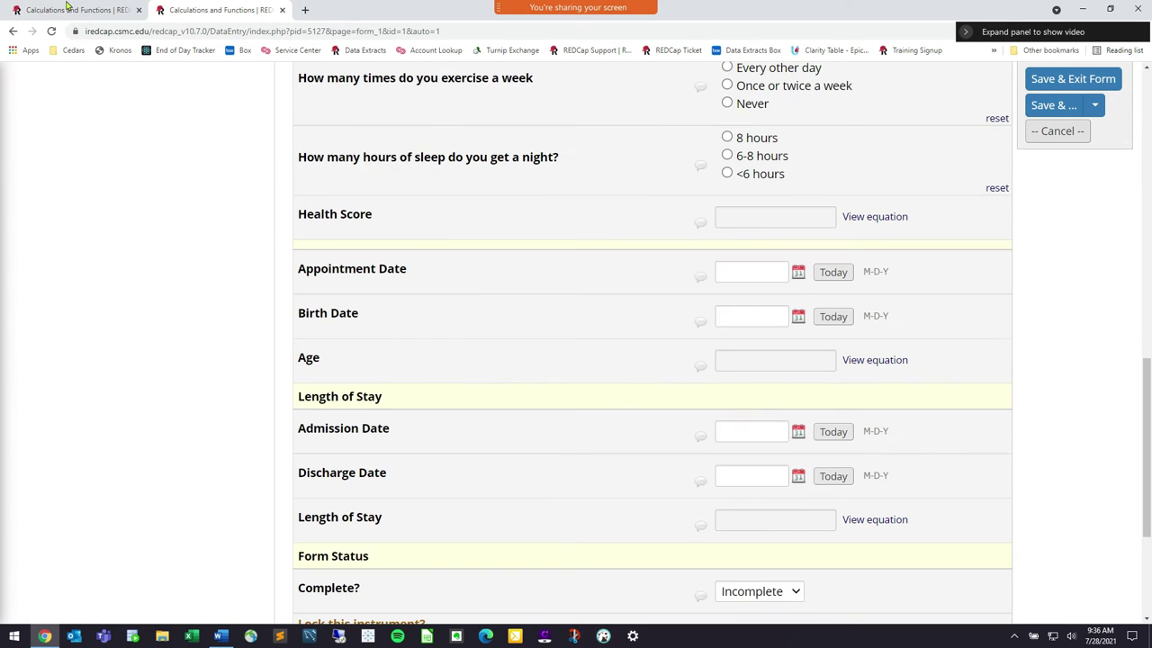
Remove the FALSE argument from the Length of Stay calculation in the designer, leaving 'd' as the last argument, and save the field.
{"action": "left_click", "coordinate": [76, 10]}
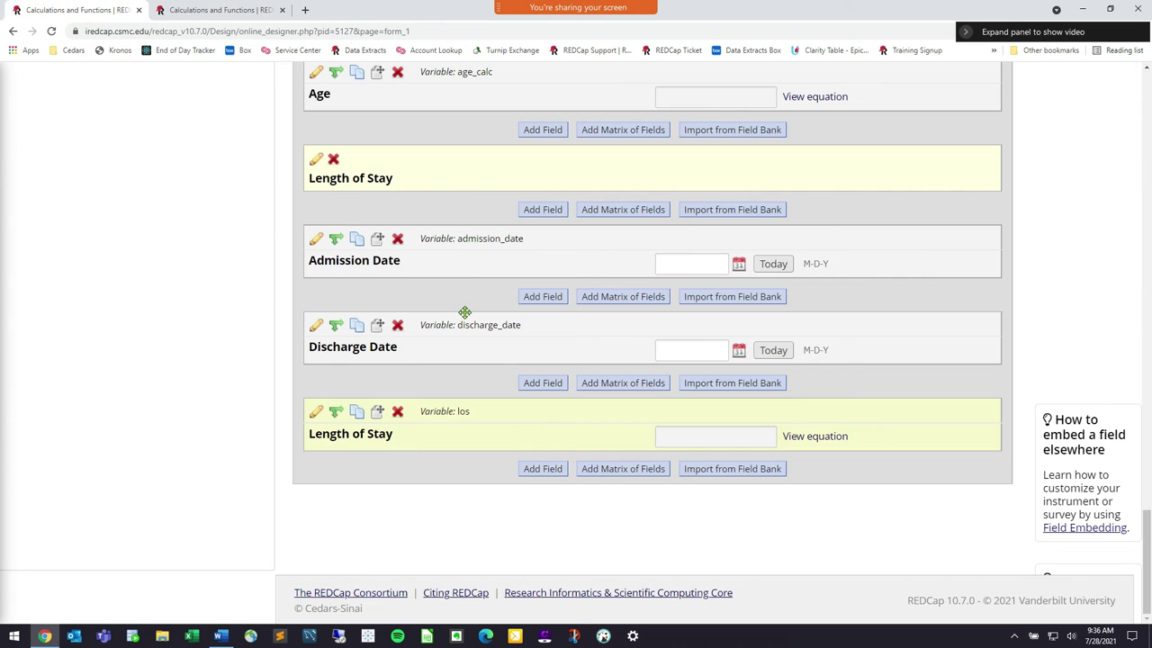
{"action": "left_click", "coordinate": [315, 411]}
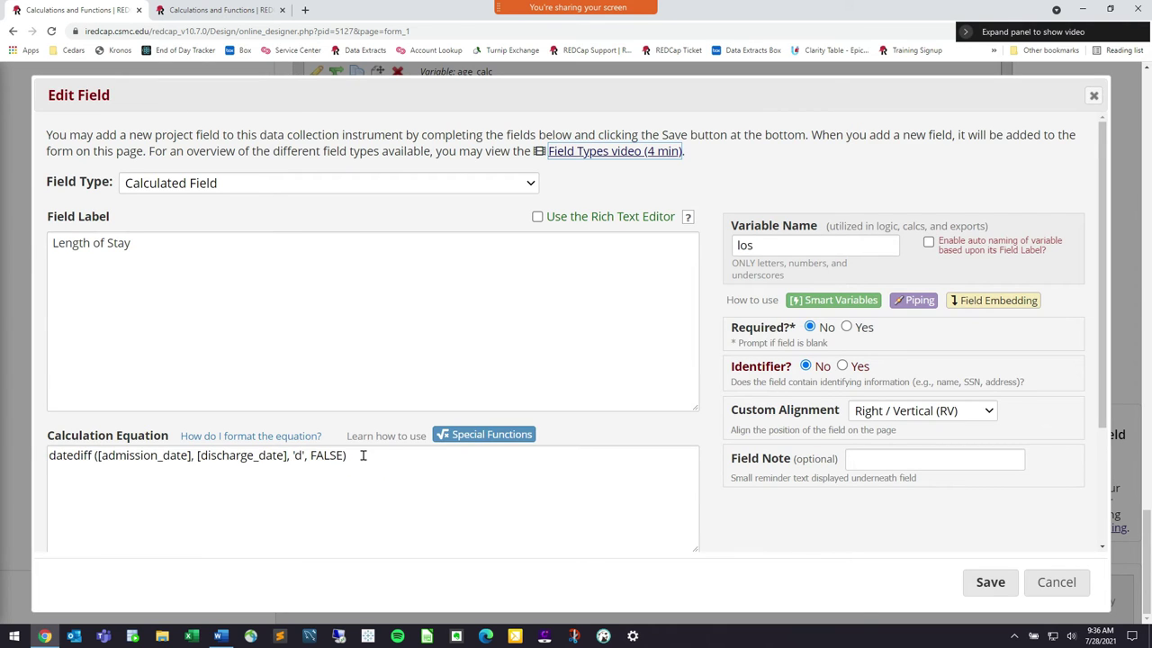
{"action": "left_click", "coordinate": [362, 456]}
{"action": "key", "text": "shift+Left"}
{"action": "key", "text": "shift+Left"}
{"action": "key", "text": "shift+Left"}
{"action": "key", "text": "shift+Left"}
{"action": "key", "text": "shift+Left"}
{"action": "key", "text": "shift+Left"}
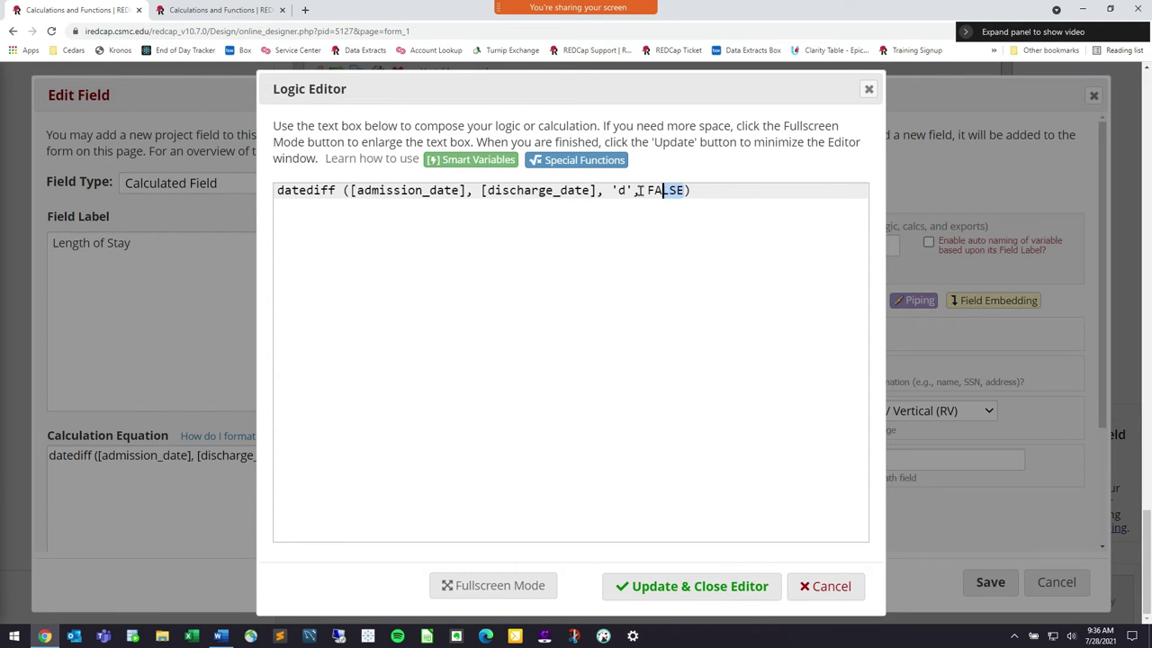
{"action": "key", "text": "BackSpace"}
{"action": "key", "text": "BackSpace"}
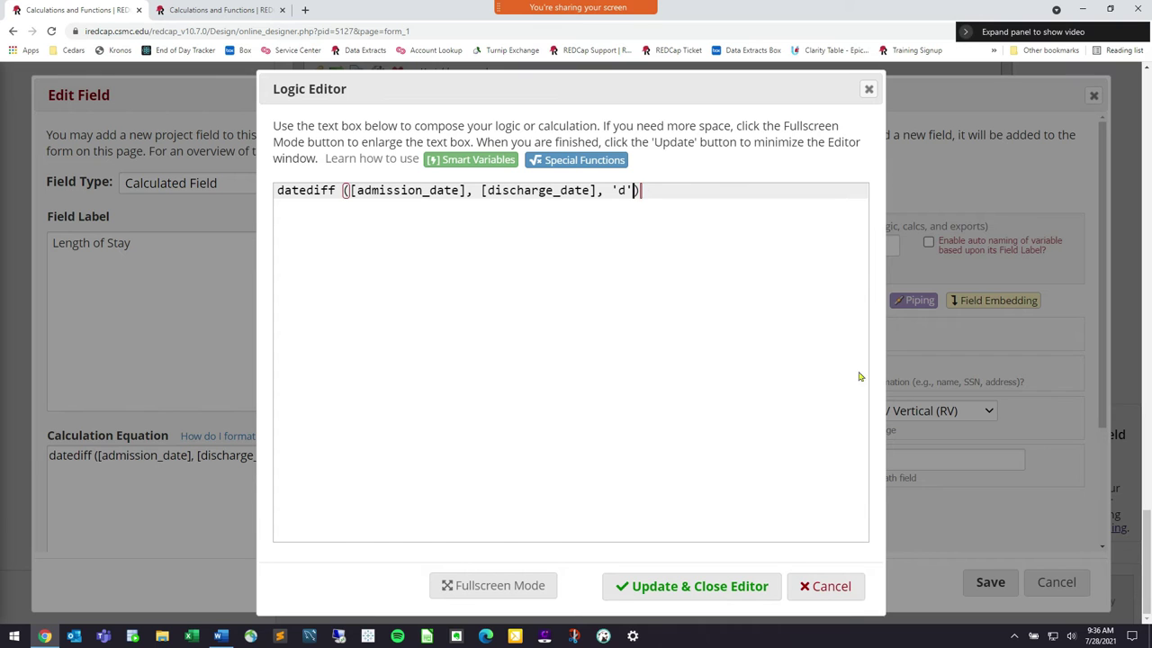
{"action": "left_click", "coordinate": [956, 614]}
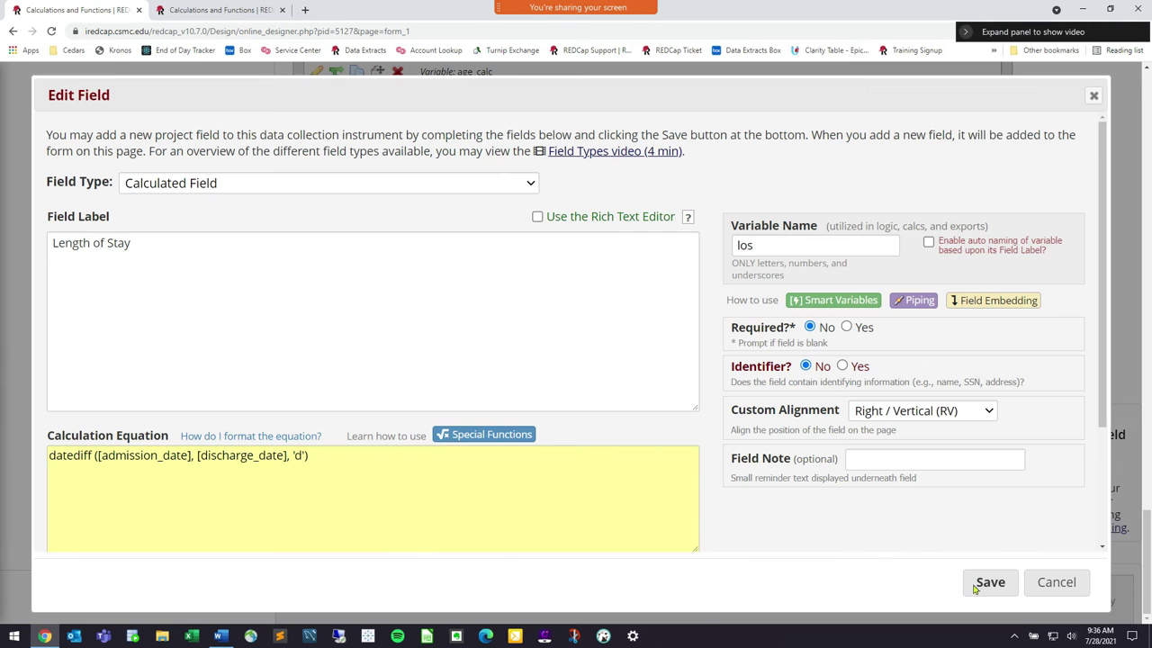
{"action": "left_click", "coordinate": [981, 585]}
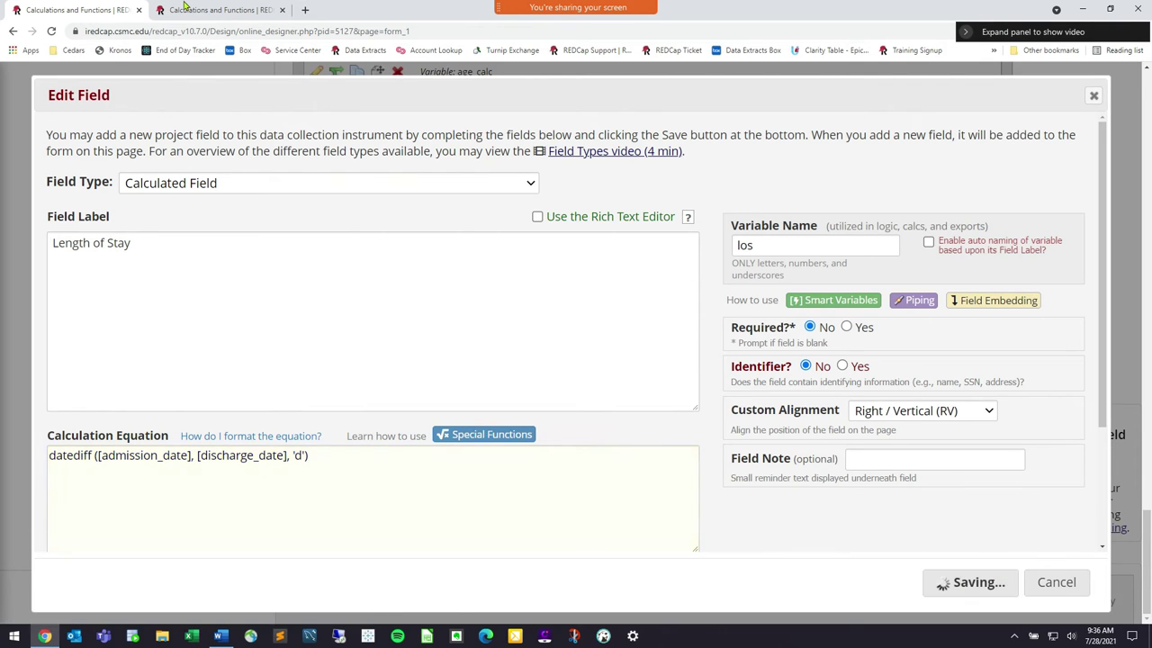
Reload the record's data entry form to test the edited Length of Stay calculation.
{"action": "left_click", "coordinate": [183, 7]}
{"action": "key", "text": "F5"}
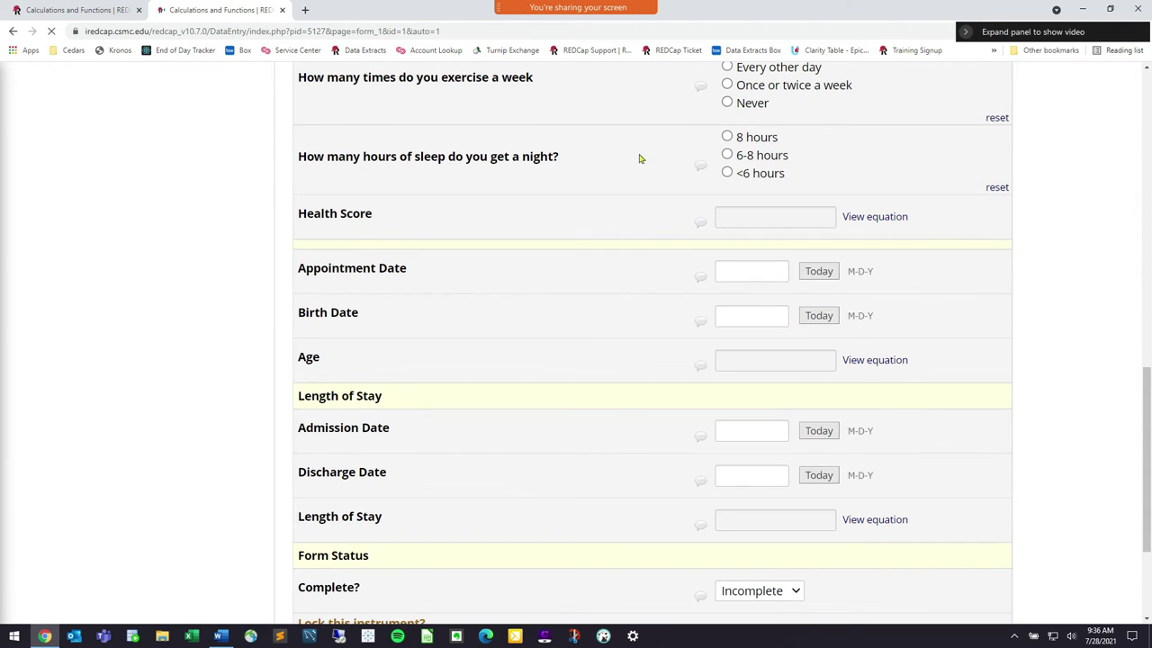
{"action": "scroll", "coordinate": [748, 276], "scroll_direction": "down", "scroll_amount": 7}
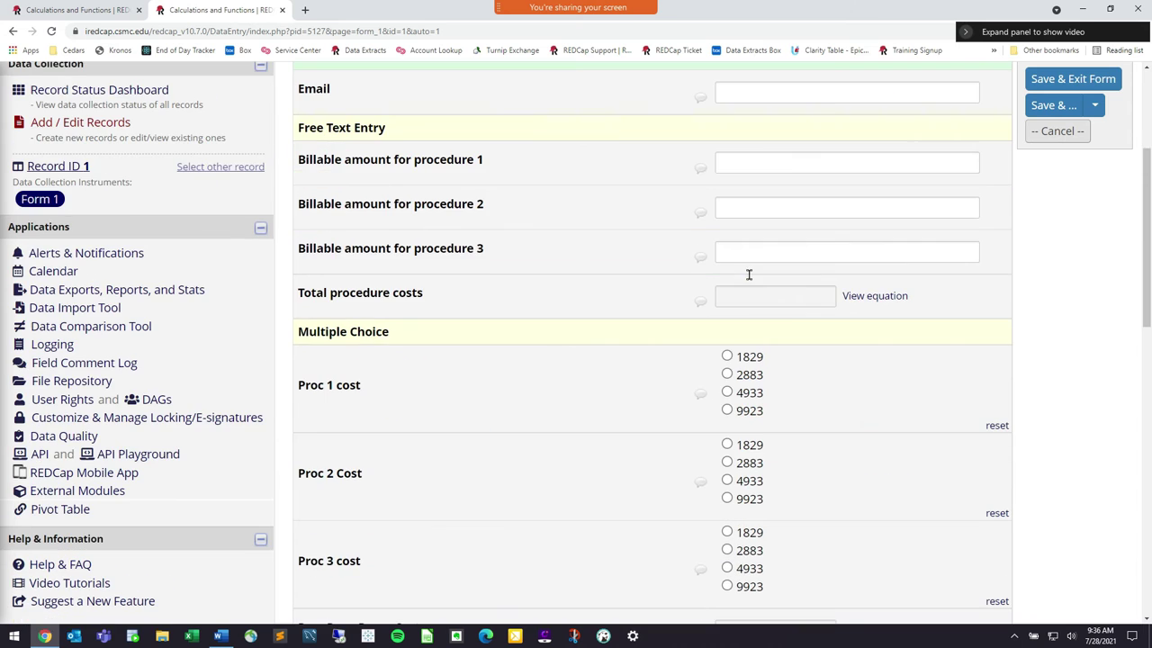
Examine the datediff syntax and its returnSignedValue options in the Special Functions reference from the Length of Stay field's editor.
{"action": "left_click", "coordinate": [63, 9]}
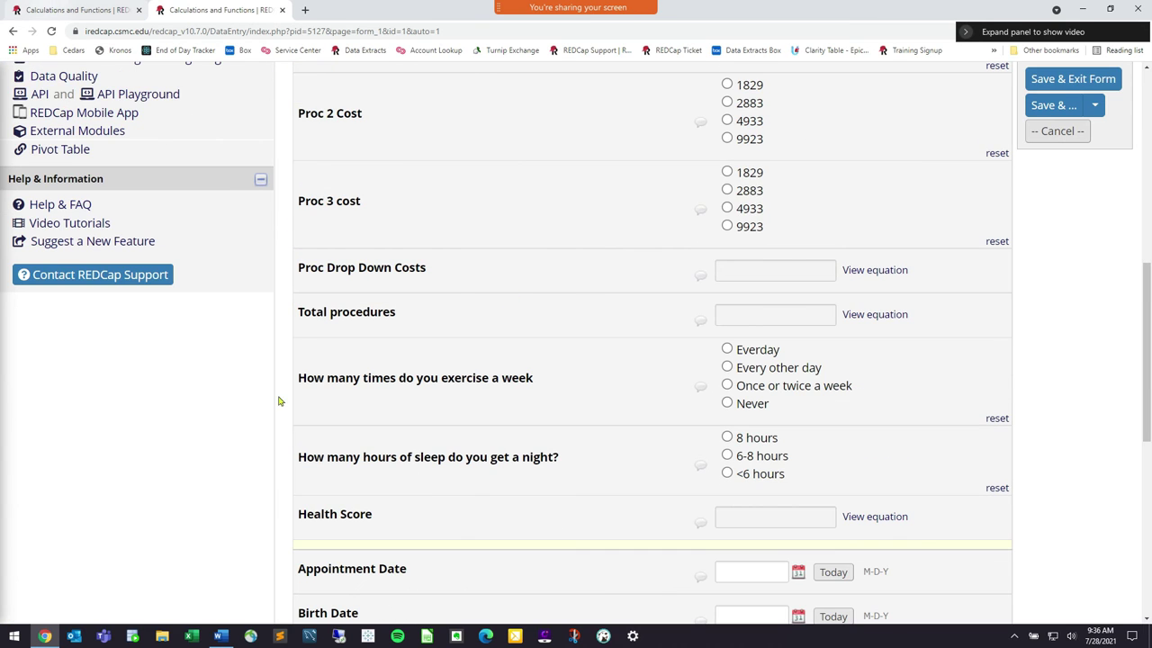
{"action": "left_click", "coordinate": [317, 413]}
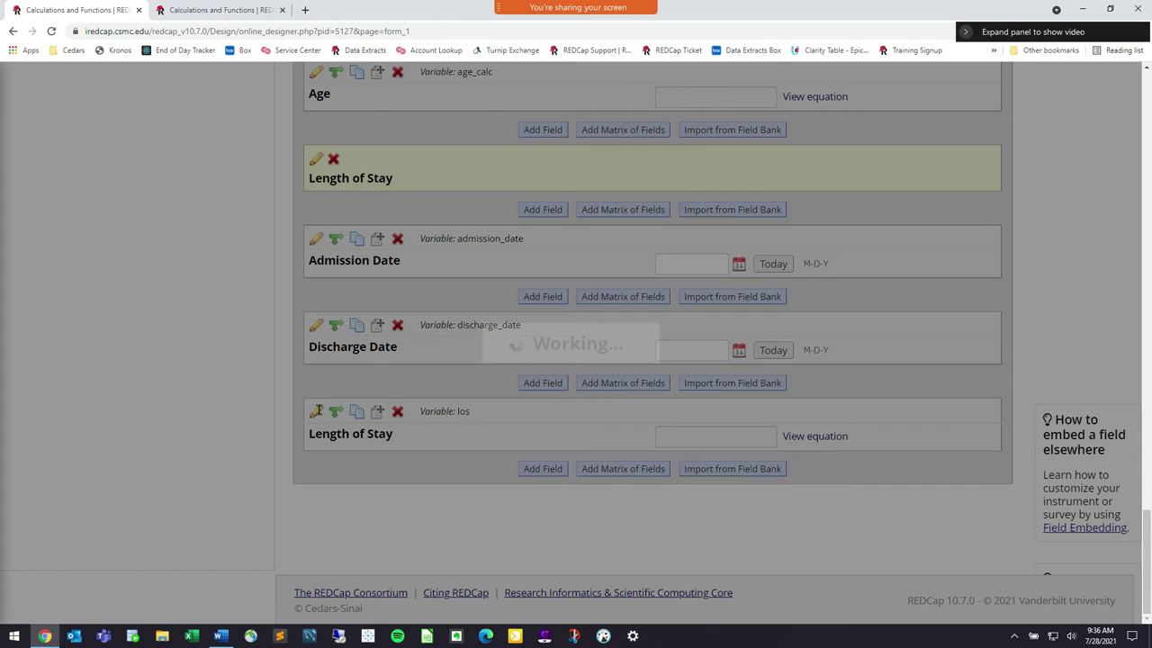
{"action": "left_click", "coordinate": [480, 435]}
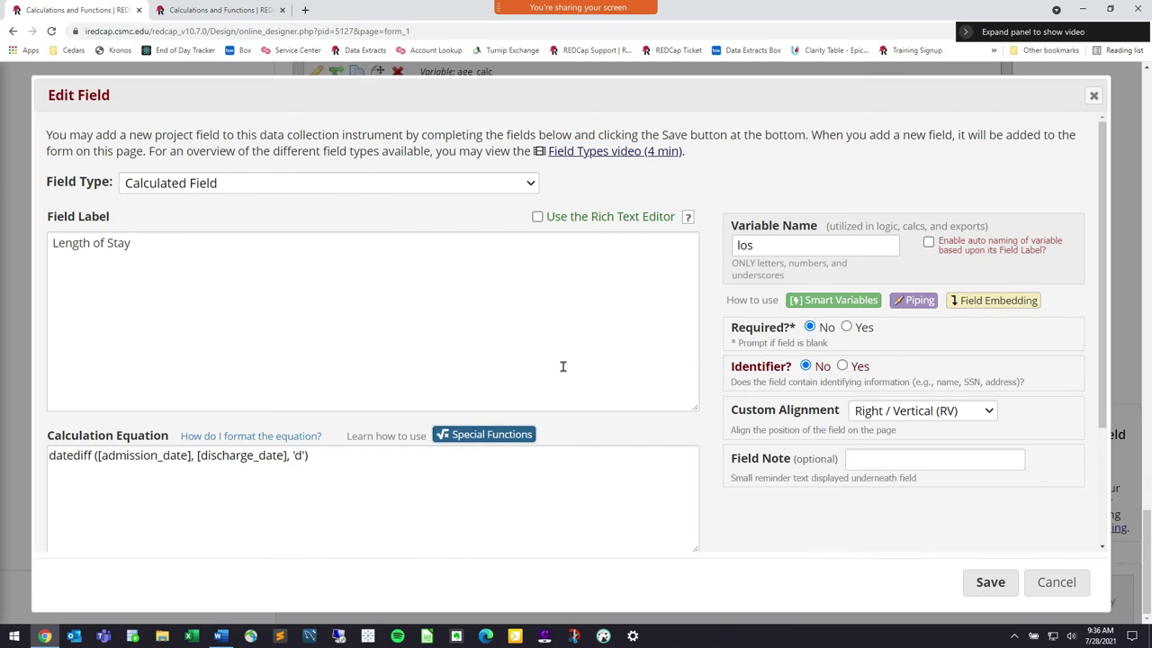
{"action": "scroll", "coordinate": [527, 402], "scroll_direction": "down", "scroll_amount": 1}
{"action": "scroll", "coordinate": [527, 402], "scroll_direction": "down", "scroll_amount": 10}
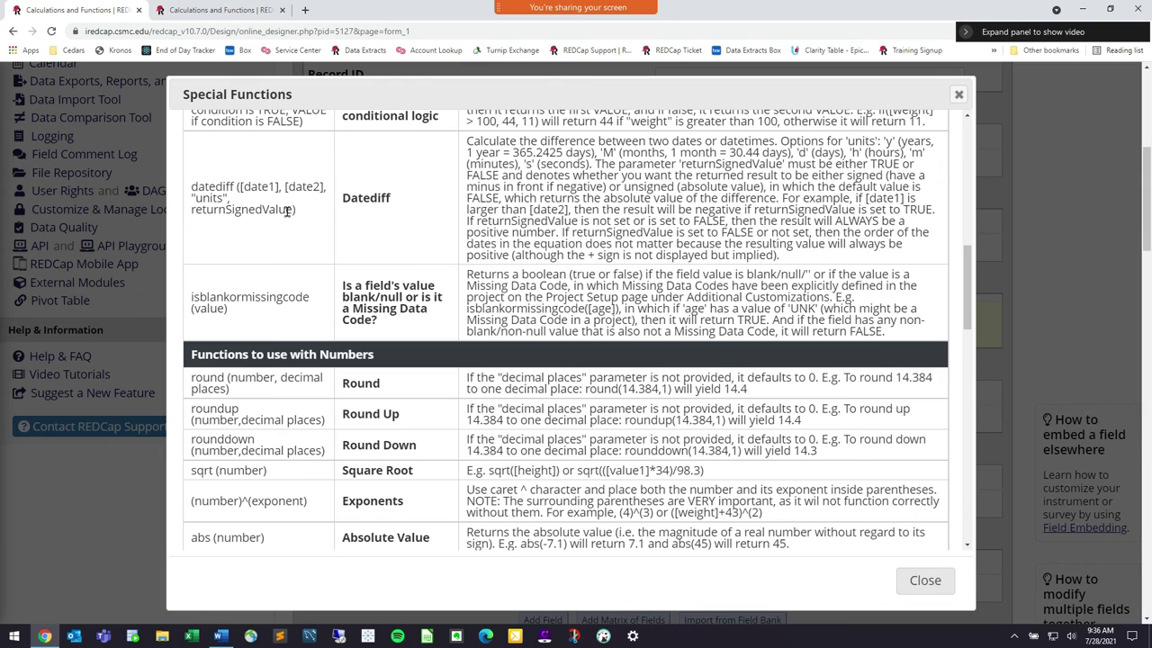
{"action": "mouse_move", "coordinate": [286, 209]}
{"action": "left_mouse_down"}
{"action": "mouse_move", "coordinate": [196, 211]}
{"action": "mouse_move", "coordinate": [294, 210]}
{"action": "left_mouse_up"}
{"action": "left_click", "coordinate": [310, 216]}
{"action": "double_click", "coordinate": [720, 220]}
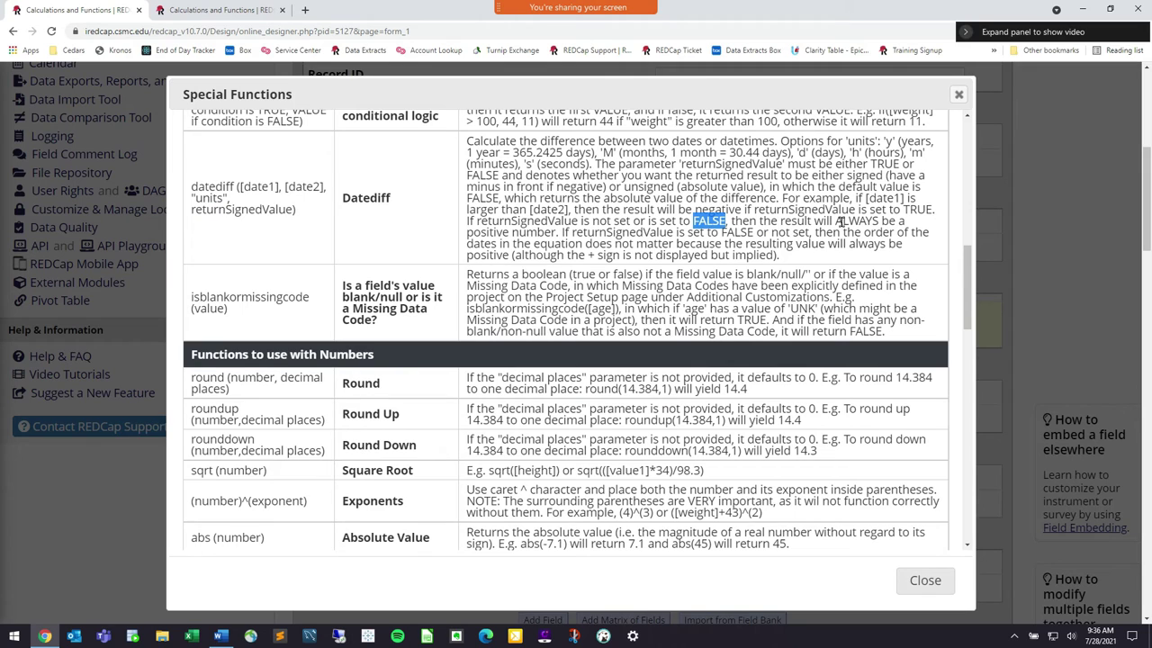
{"action": "double_click", "coordinate": [918, 209]}
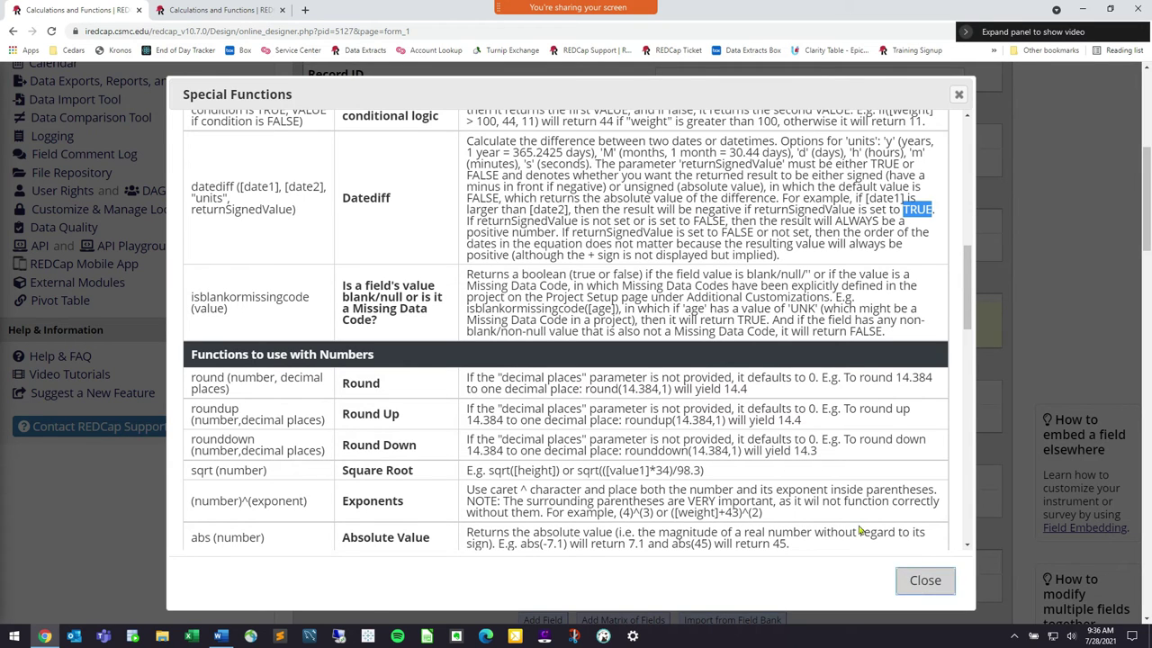
{"action": "left_click", "coordinate": [920, 581]}
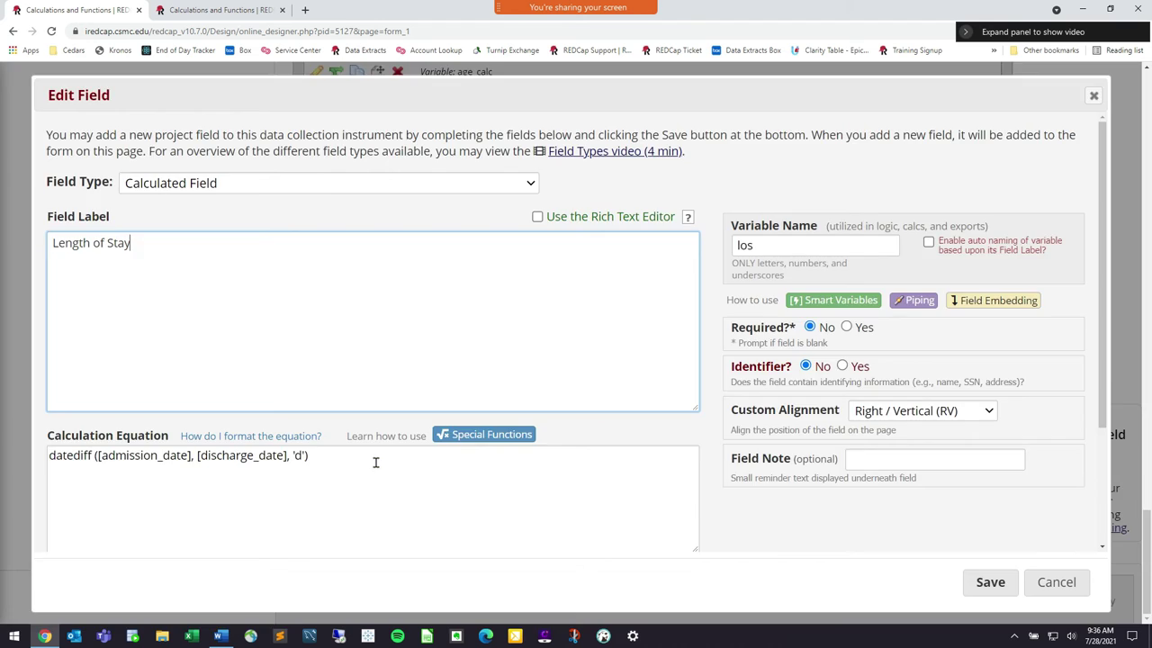
{"action": "left_click", "coordinate": [376, 462]}
{"action": "left_click", "coordinate": [820, 594]}
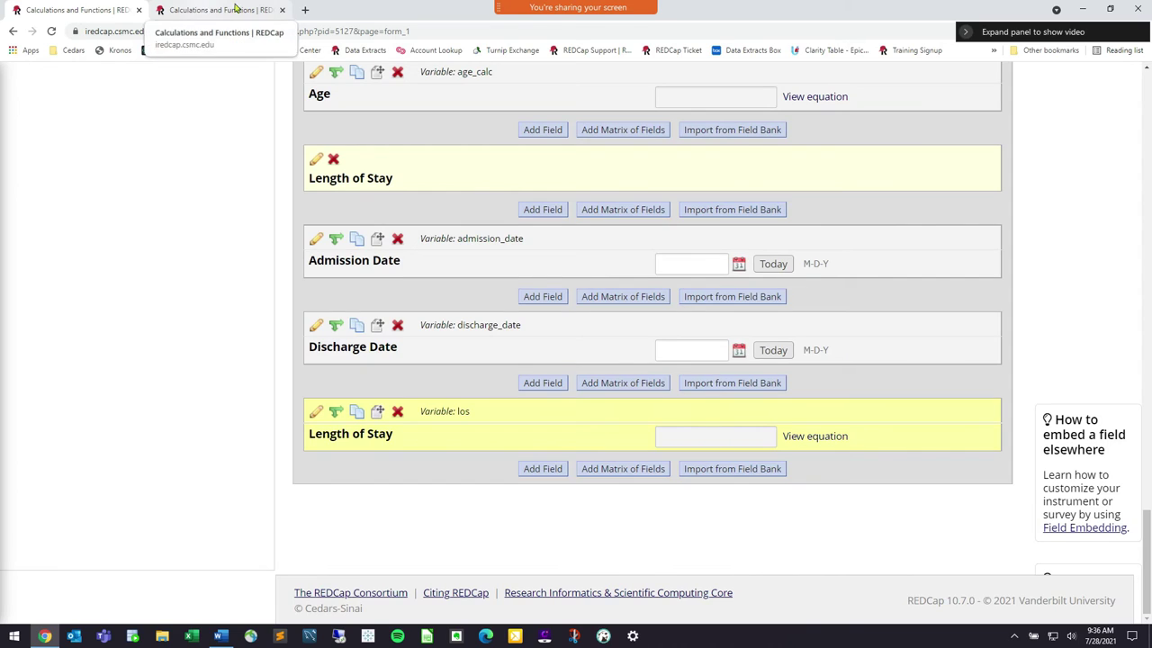
Reload record 1's data entry form and enter 07-28-2021 as Admission Date and 07-30-2021 as Discharge Date.
{"action": "left_click", "coordinate": [217, 10]}
{"action": "key", "text": "F5"}
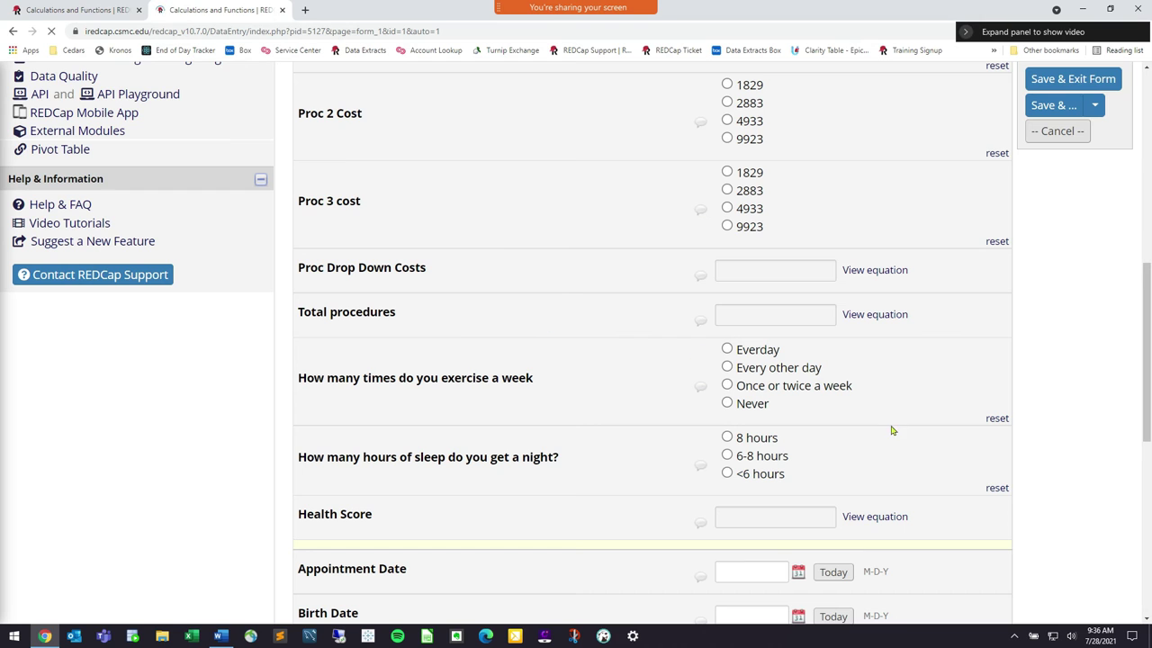
{"action": "scroll", "coordinate": [849, 419], "scroll_direction": "down", "scroll_amount": 10}
{"action": "scroll", "coordinate": [846, 423], "scroll_direction": "down", "scroll_amount": 3}
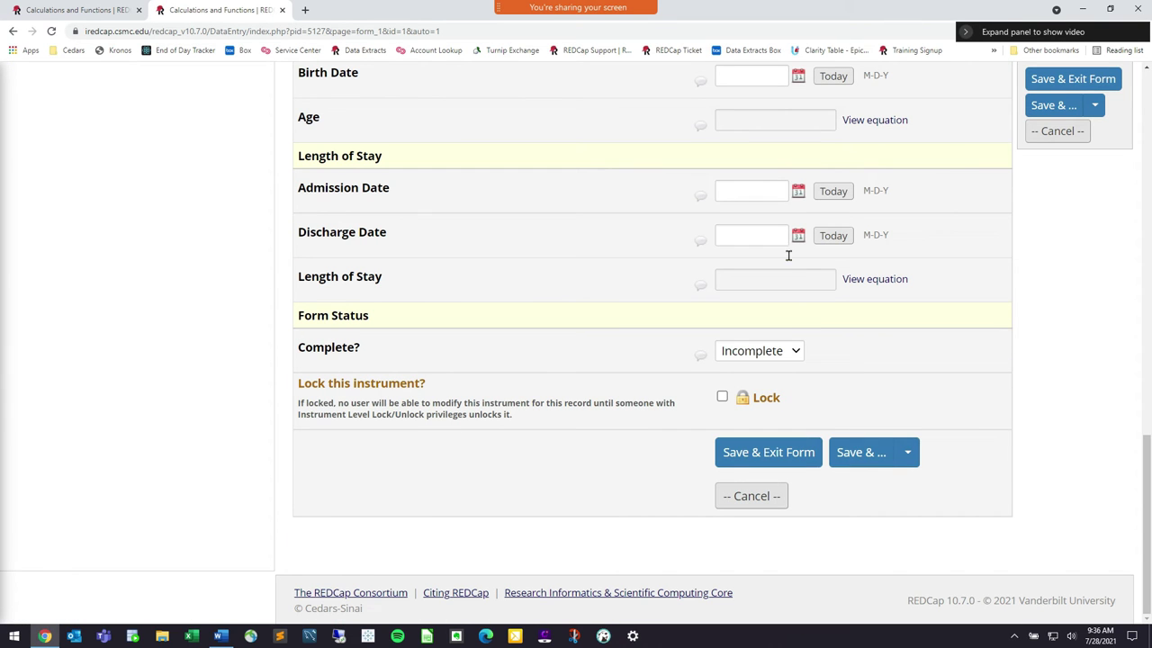
{"action": "left_click", "coordinate": [826, 190]}
{"action": "left_click", "coordinate": [798, 235]}
{"action": "left_click", "coordinate": [886, 420]}
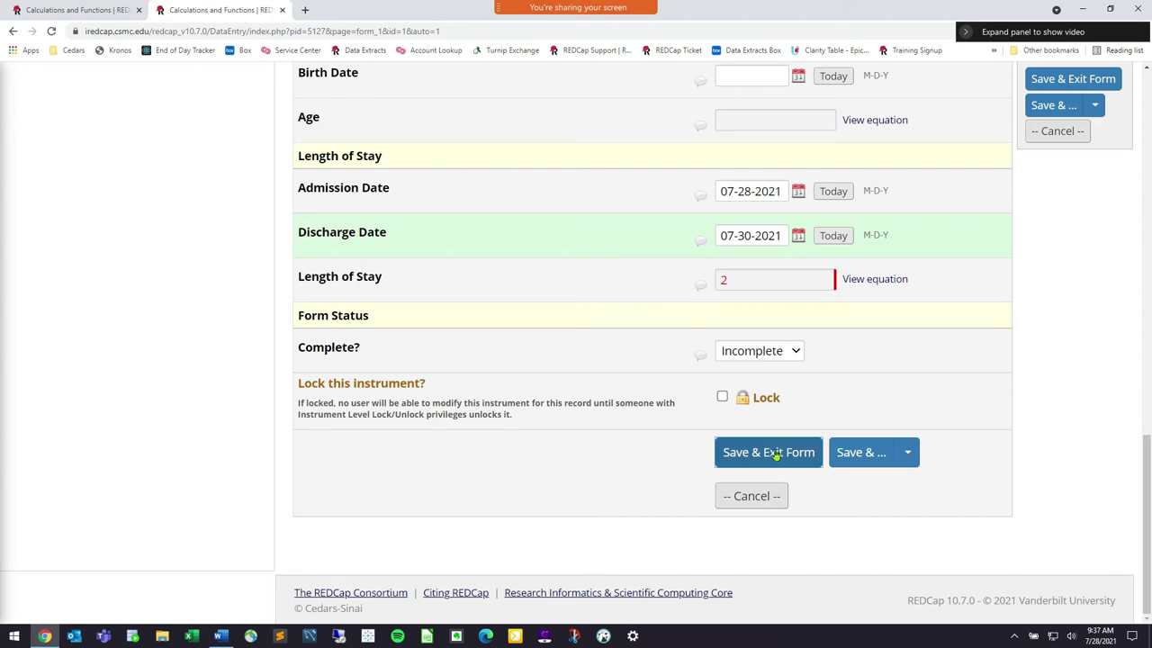
Set the form status to Complete and save and exit the record.
{"action": "left_click", "coordinate": [779, 357]}
{"action": "left_click", "coordinate": [746, 411]}
{"action": "left_click", "coordinate": [770, 453]}
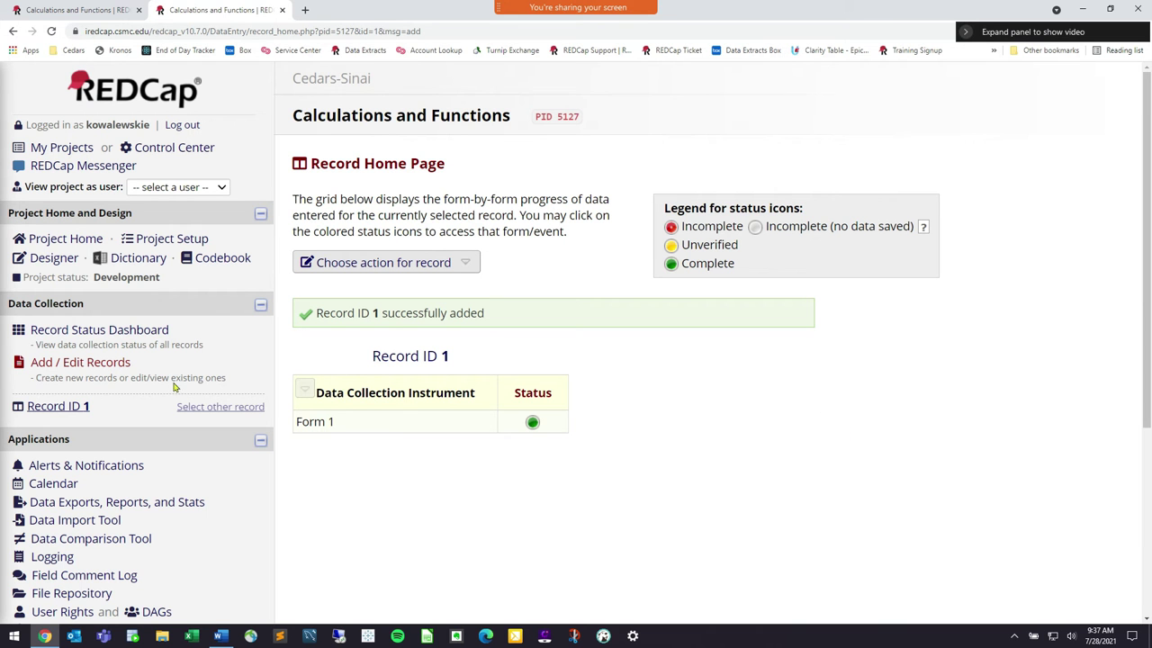
View the Record Status Dashboard and open the meeting chat to read the participants' questions.
{"action": "left_click", "coordinate": [155, 331]}
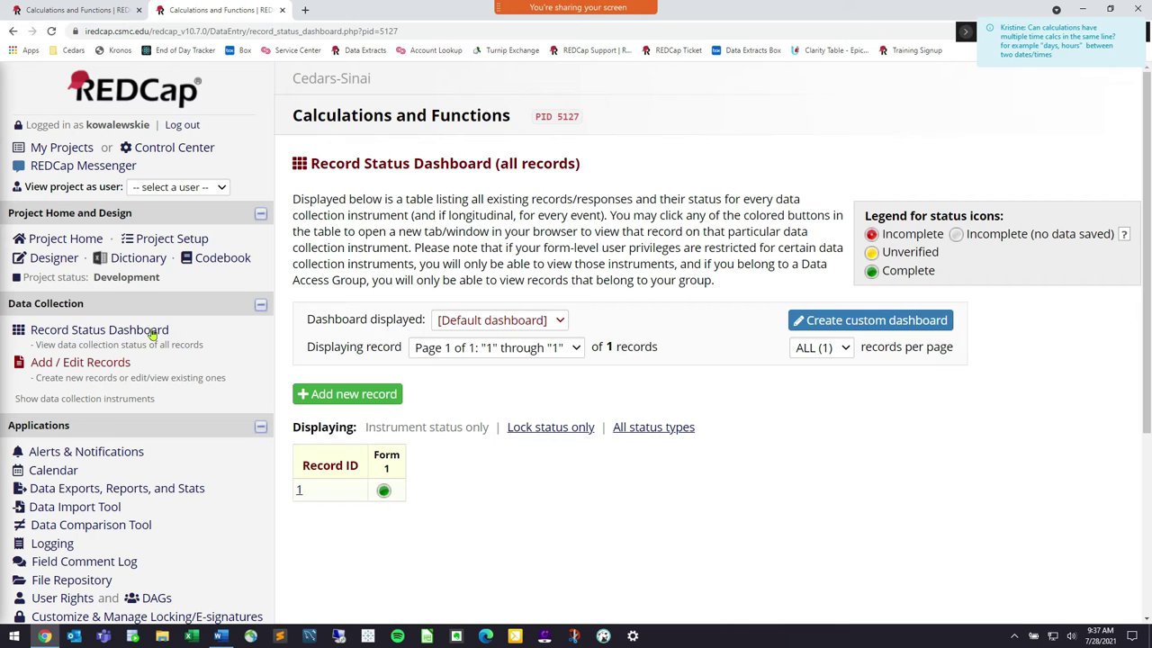
{"action": "mouse_move", "coordinate": [578, 9]}
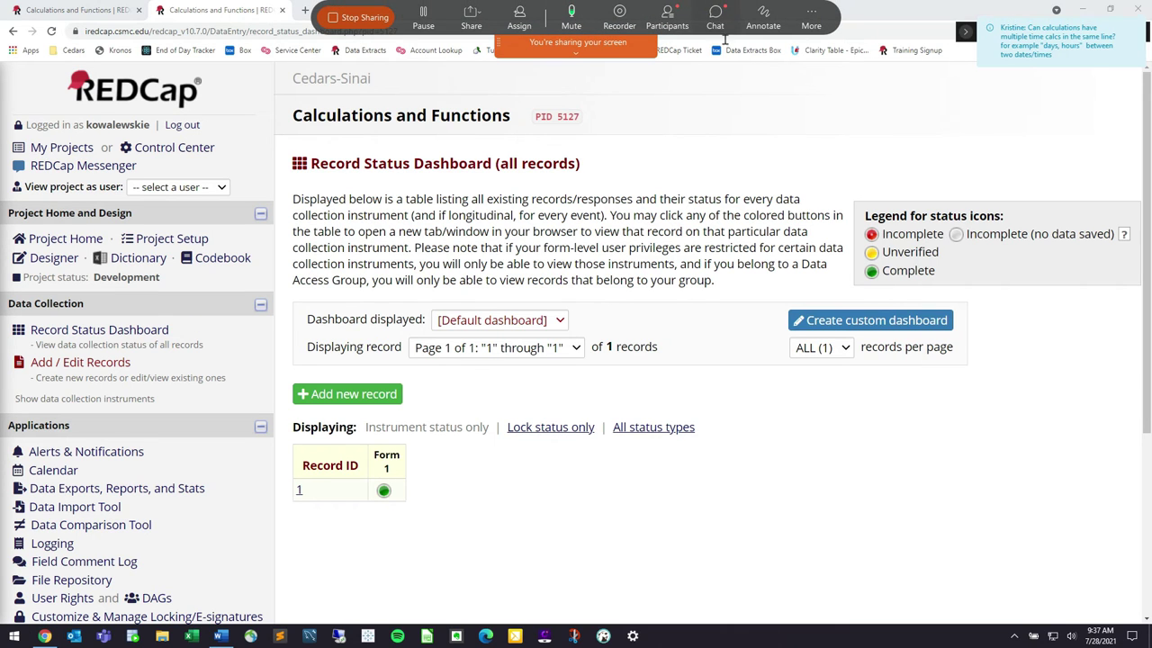
{"action": "left_click", "coordinate": [718, 25]}
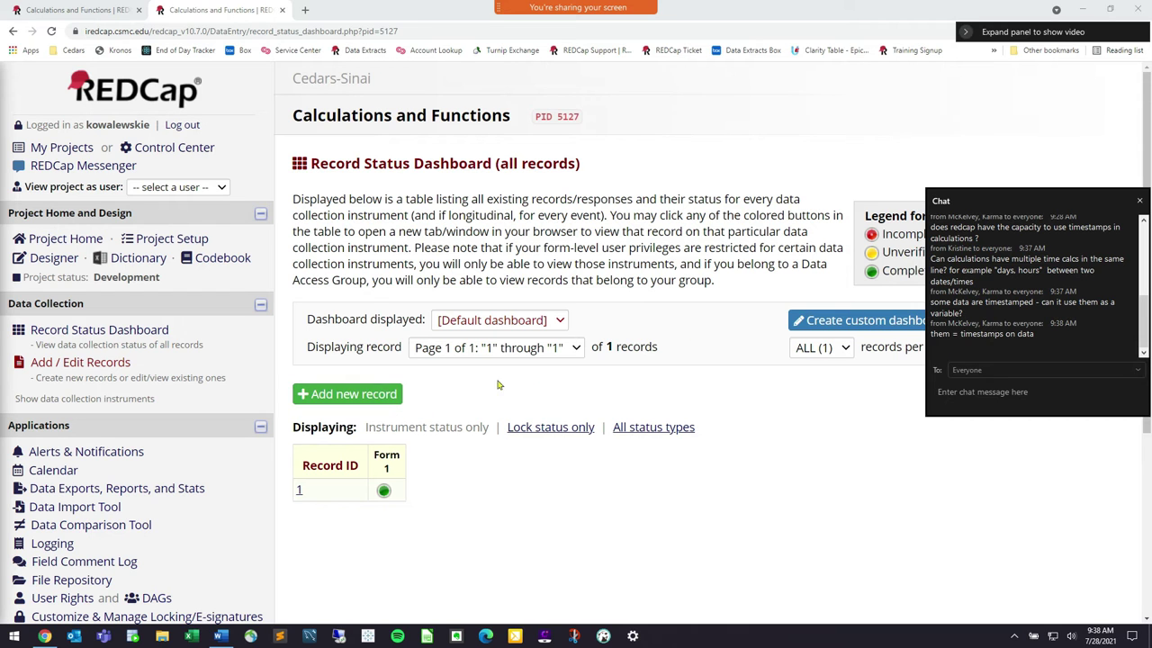
{"action": "left_click", "coordinate": [351, 394]}
{"action": "scroll", "coordinate": [442, 375], "scroll_direction": "down", "scroll_amount": 1}
{"action": "scroll", "coordinate": [423, 270], "scroll_direction": "up", "scroll_amount": 1}
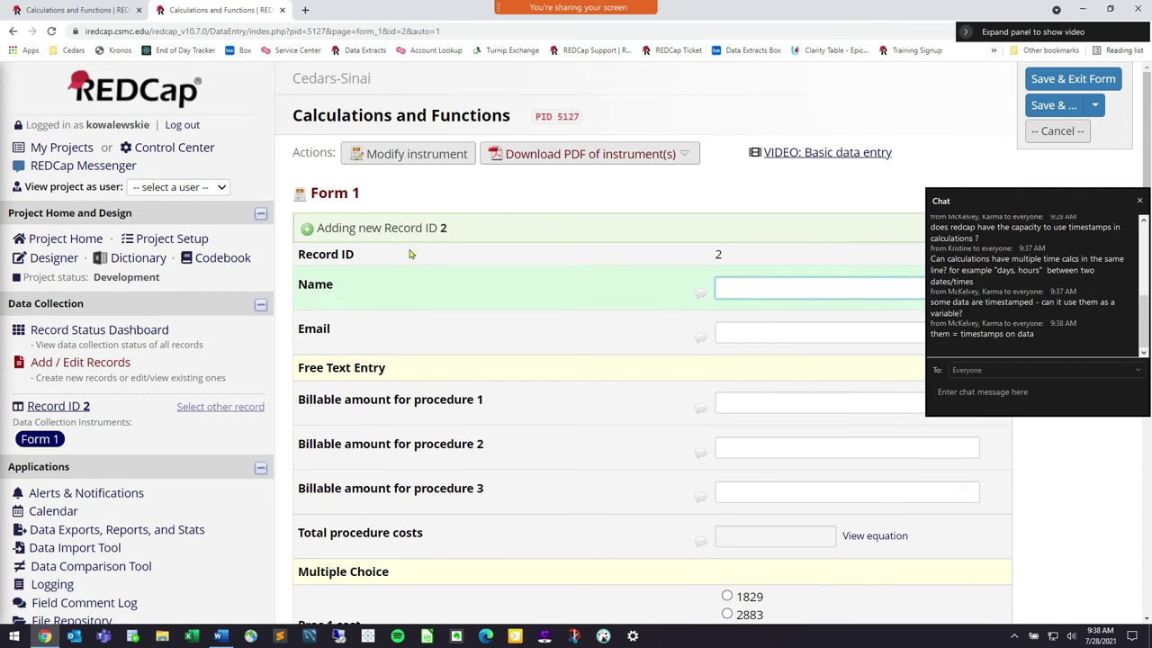
Open Form 1 in the Online Designer at its Length of Stay section.
{"action": "left_click", "coordinate": [54, 258]}
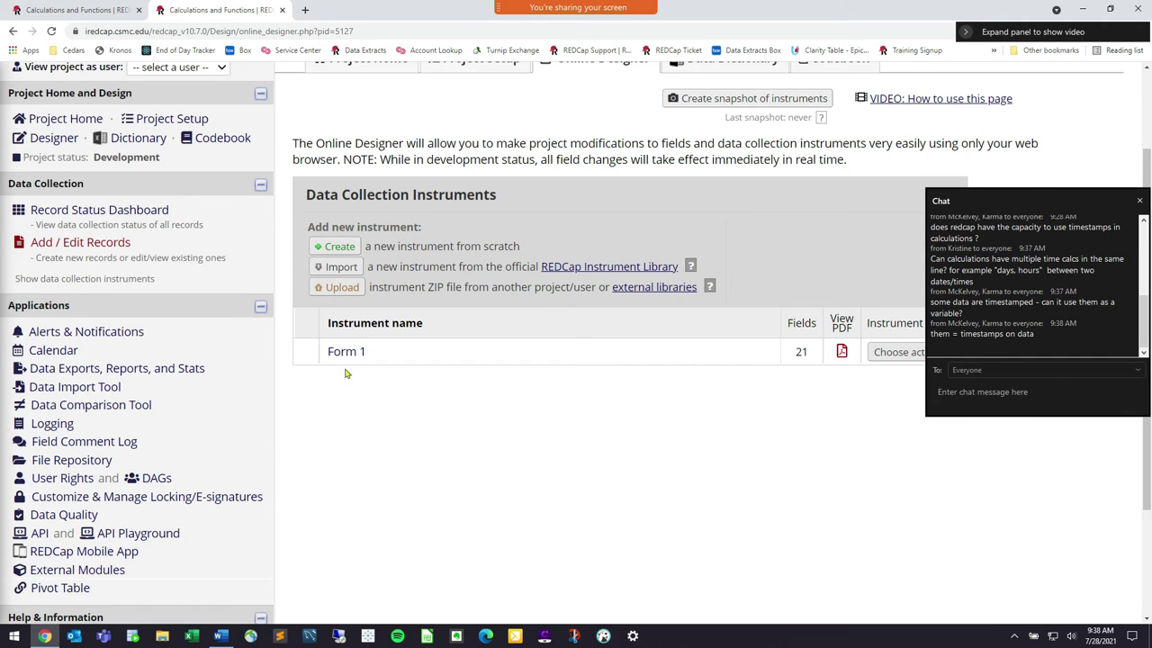
{"action": "left_click", "coordinate": [346, 352]}
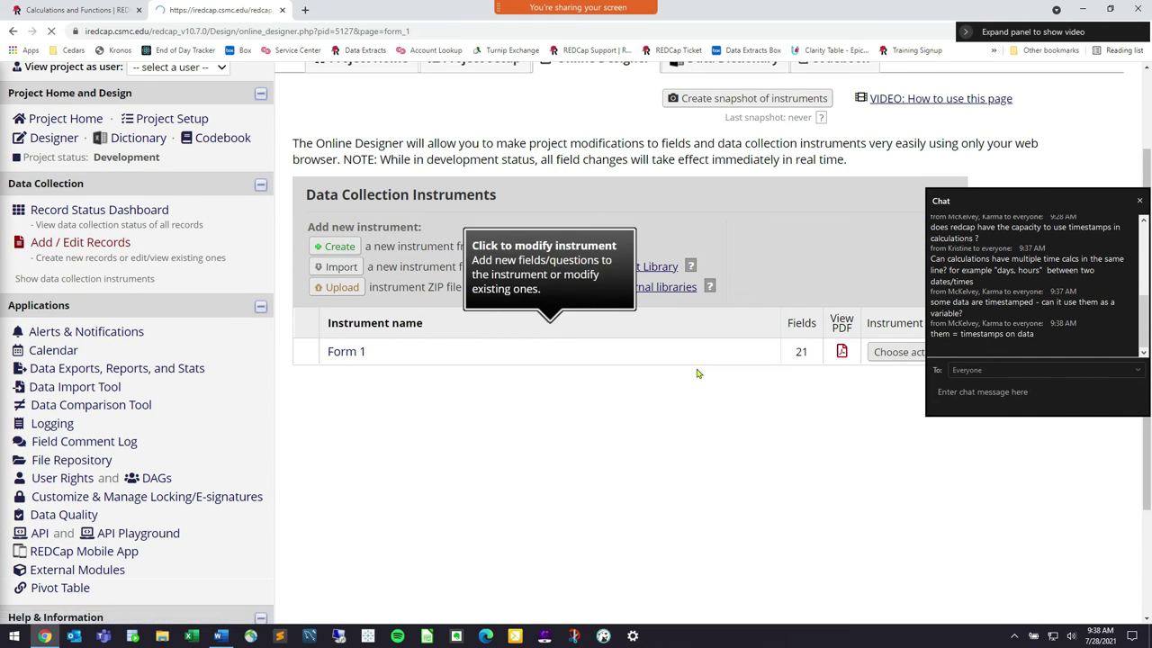
{"action": "scroll", "coordinate": [708, 405], "scroll_direction": "down", "scroll_amount": 20}
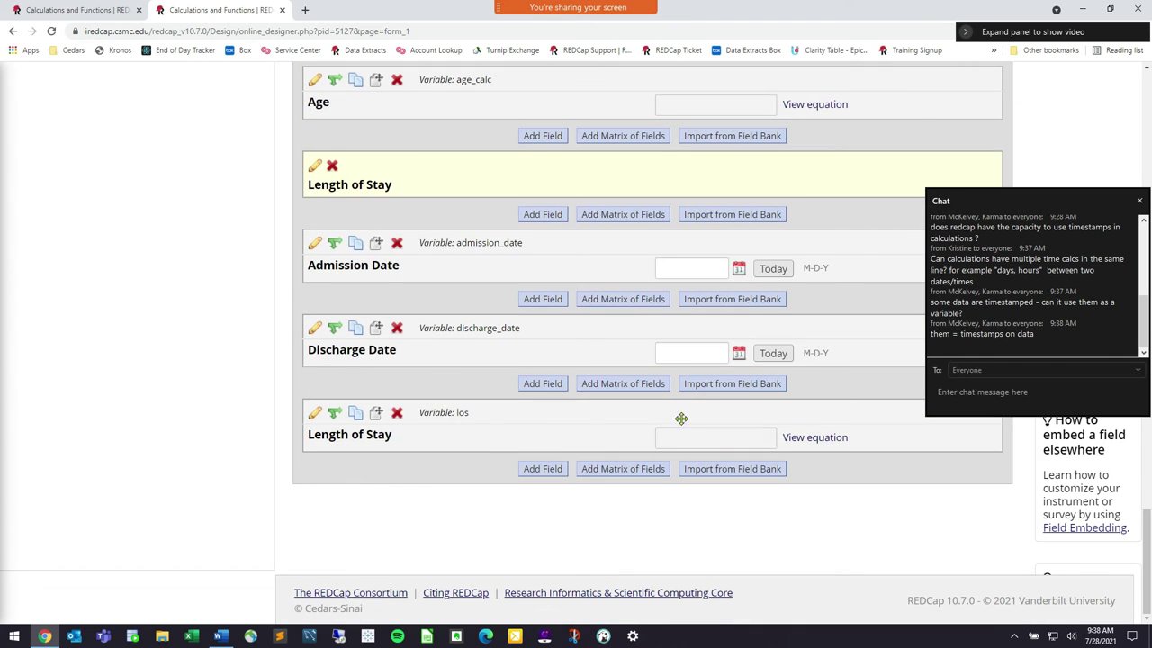
{"action": "left_click", "coordinate": [549, 470]}
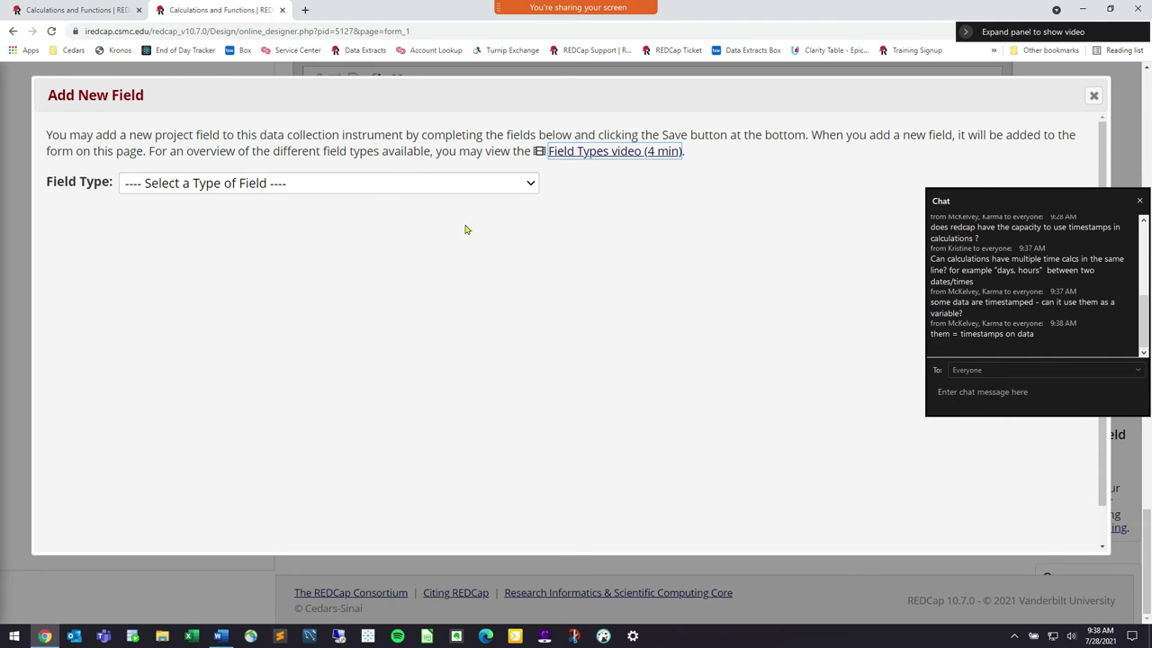
{"action": "left_click", "coordinate": [1094, 96]}
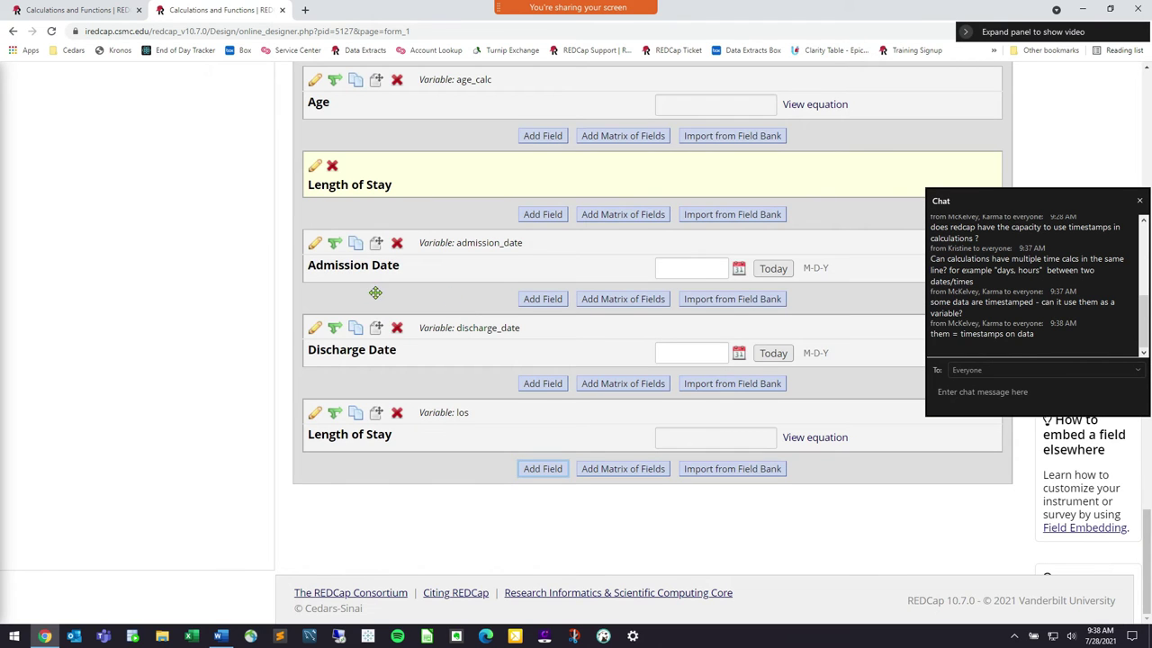
Add a text box field below Admission Date labelled Admission Time with the variable name admission_time.
{"action": "left_click", "coordinate": [527, 301]}
{"action": "left_click", "coordinate": [302, 184]}
{"action": "left_click", "coordinate": [297, 223]}
{"action": "type", "text": "Admission Time"}
{"action": "left_click", "coordinate": [837, 248]}
{"action": "type", "text": "admission_time"}
Set the Admission Time field's validation to Time (HH:MM), moving the chat window aside, and save the field.
{"action": "left_click", "coordinate": [896, 334]}
{"action": "scroll", "coordinate": [891, 243], "scroll_direction": "down", "scroll_amount": 3}
{"action": "left_click_drag", "start_coordinate": [997, 213], "coordinate": [859, 423]}
{"action": "left_click", "coordinate": [937, 331]}
{"action": "scroll", "coordinate": [927, 265], "scroll_direction": "down", "scroll_amount": 3}
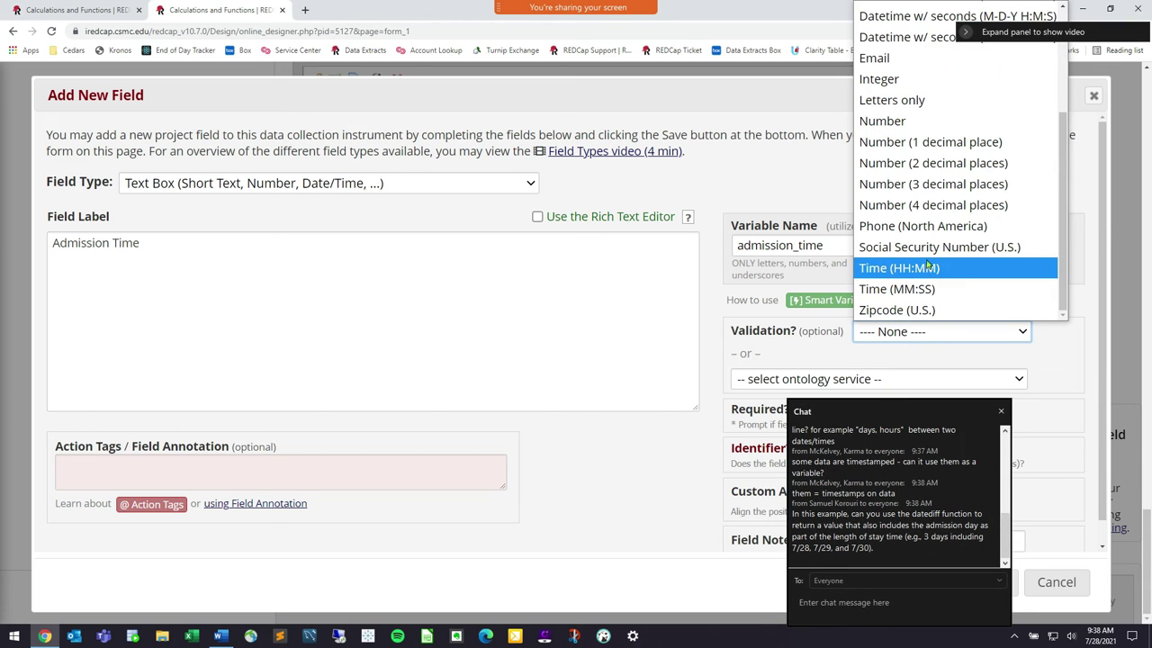
{"action": "left_click", "coordinate": [939, 276]}
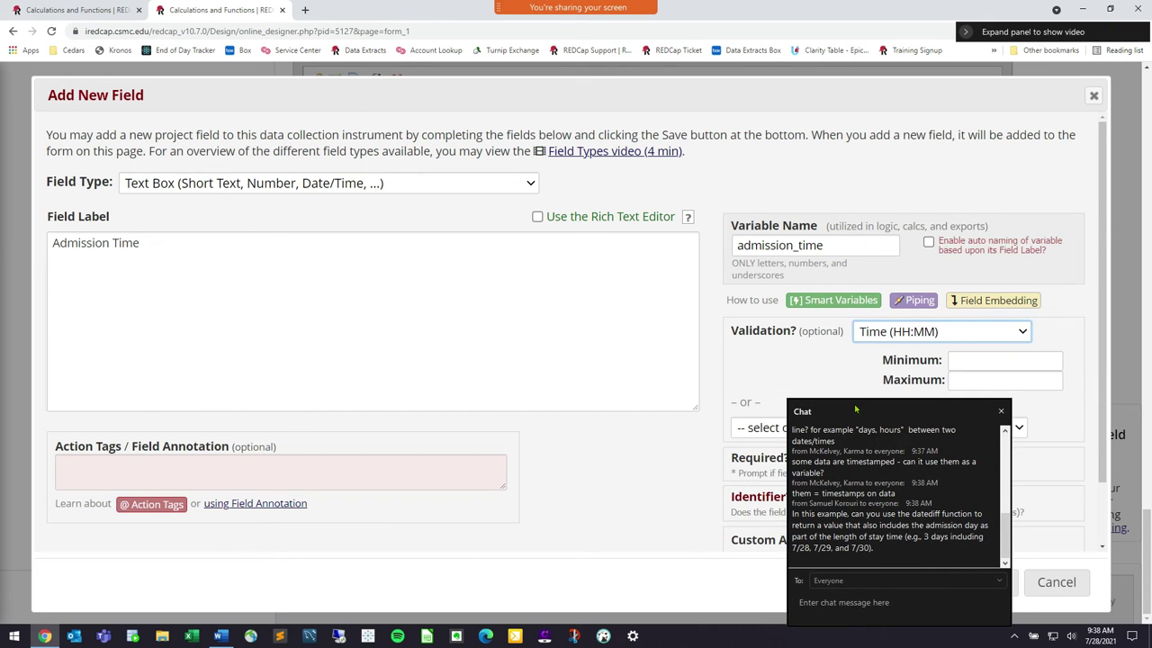
{"action": "left_click_drag", "start_coordinate": [855, 409], "coordinate": [535, 305]}
{"action": "left_click", "coordinate": [970, 582]}
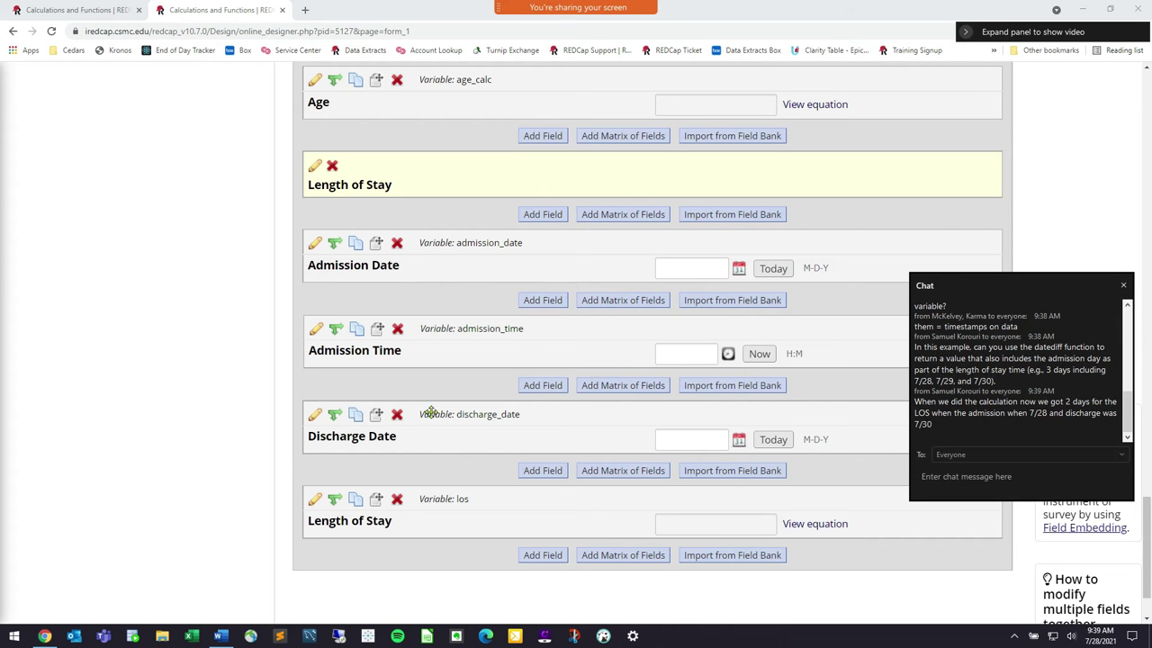
Change the Length of Stay calculation to (datediff ([admission_date], [discharge_date], 'd')) + 1 and save the field, dismissing the notice.
{"action": "left_click", "coordinate": [312, 502]}
{"action": "left_click", "coordinate": [312, 502]}
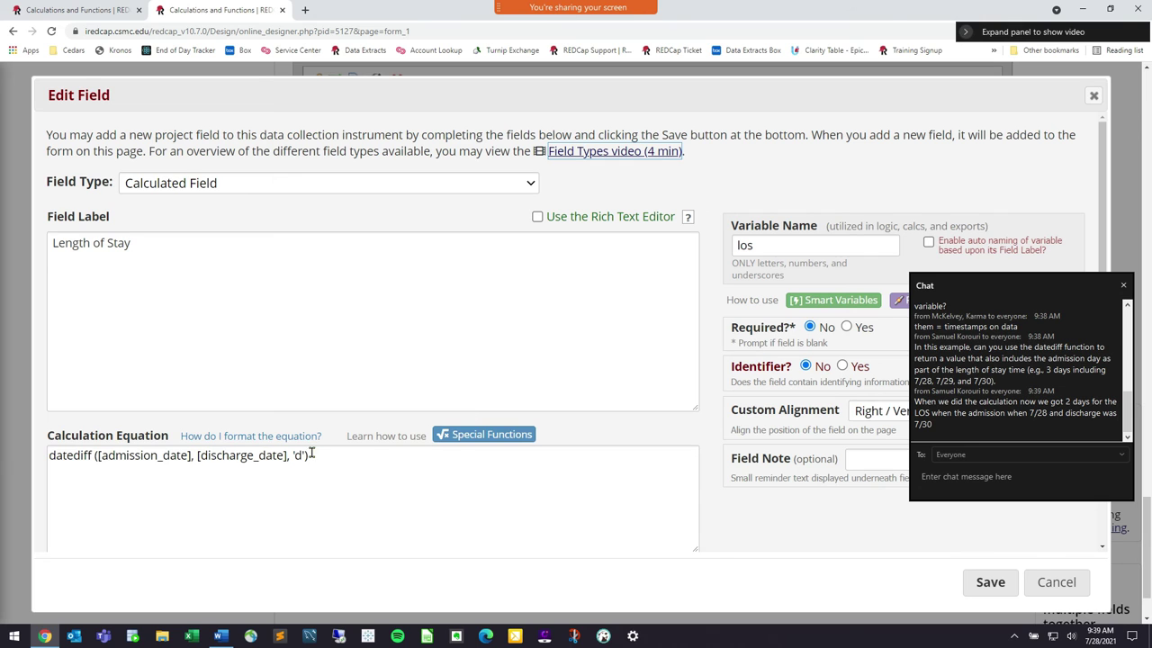
{"action": "left_click", "coordinate": [258, 465]}
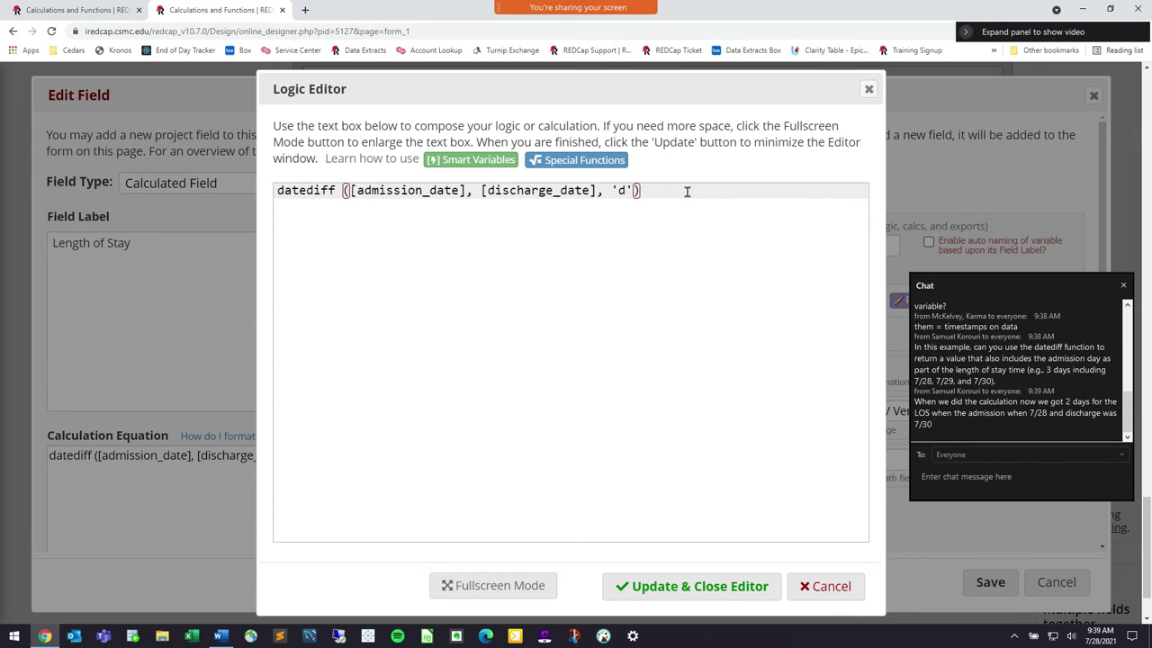
{"action": "left_click_drag", "start_coordinate": [693, 190], "coordinate": [279, 192]}
{"action": "left_click", "coordinate": [278, 192]}
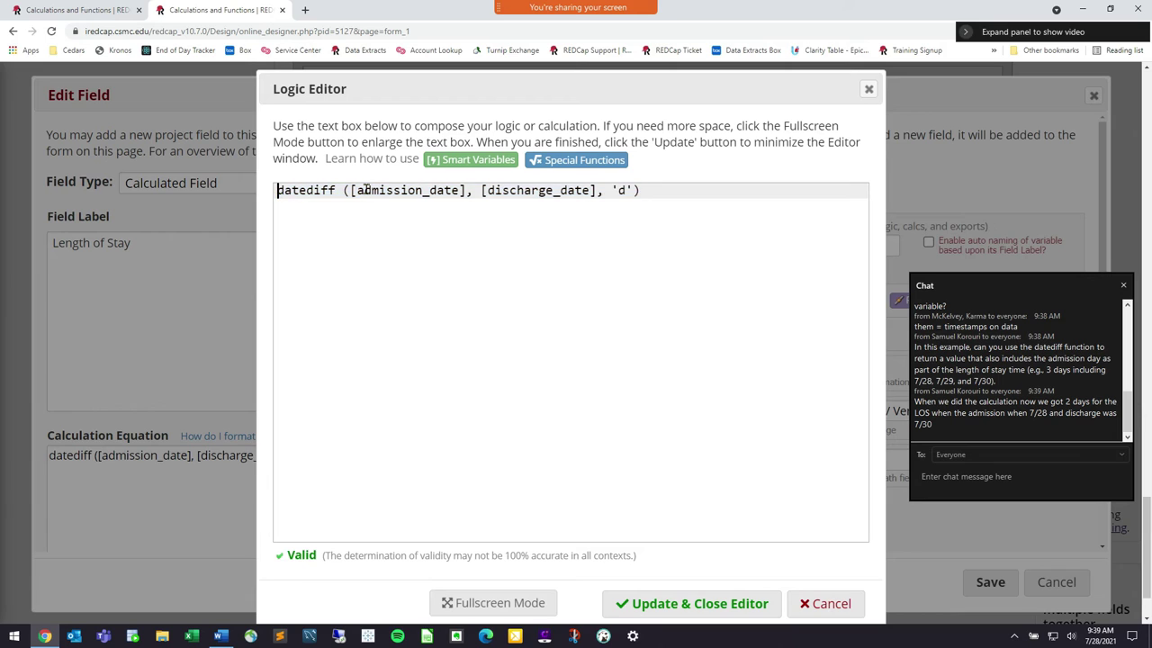
{"action": "type", "text": "("}
{"action": "left_click", "coordinate": [699, 191]}
{"action": "type", "text": ") + 1"}
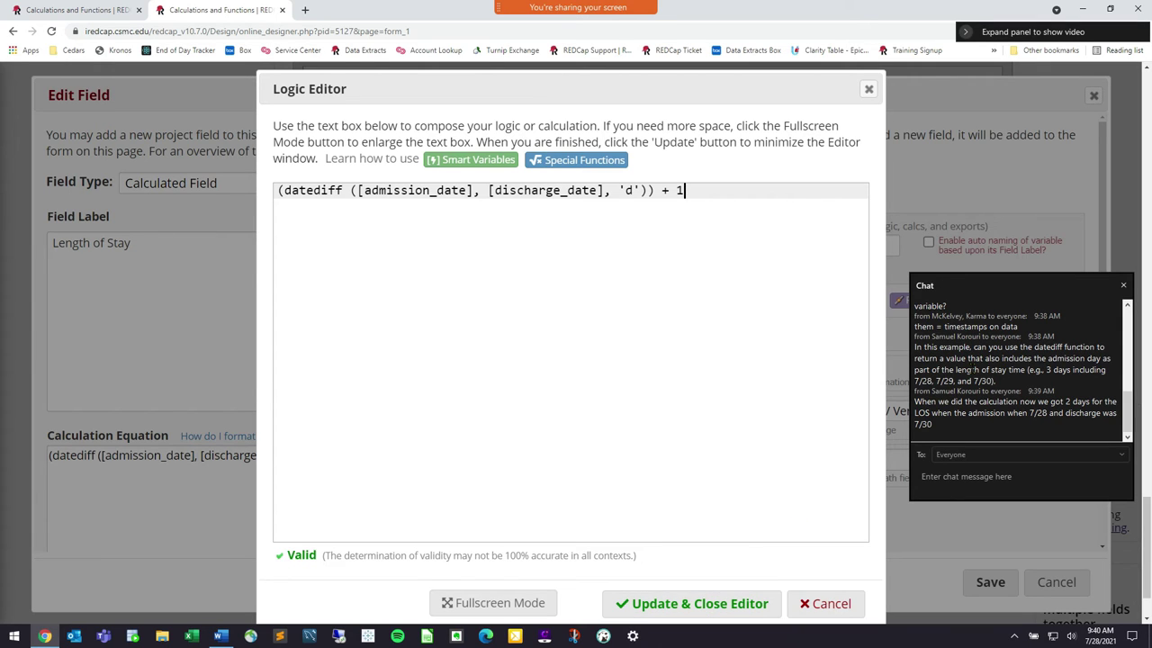
{"action": "left_click", "coordinate": [742, 611]}
{"action": "left_click", "coordinate": [988, 585]}
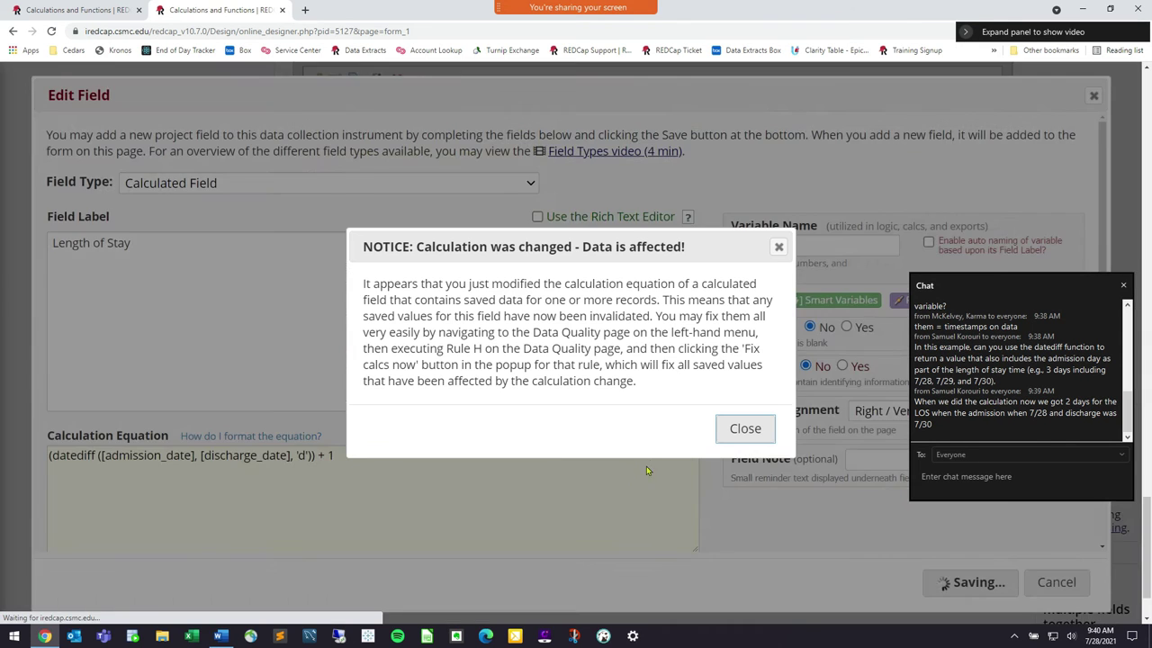
{"action": "left_click", "coordinate": [740, 430]}
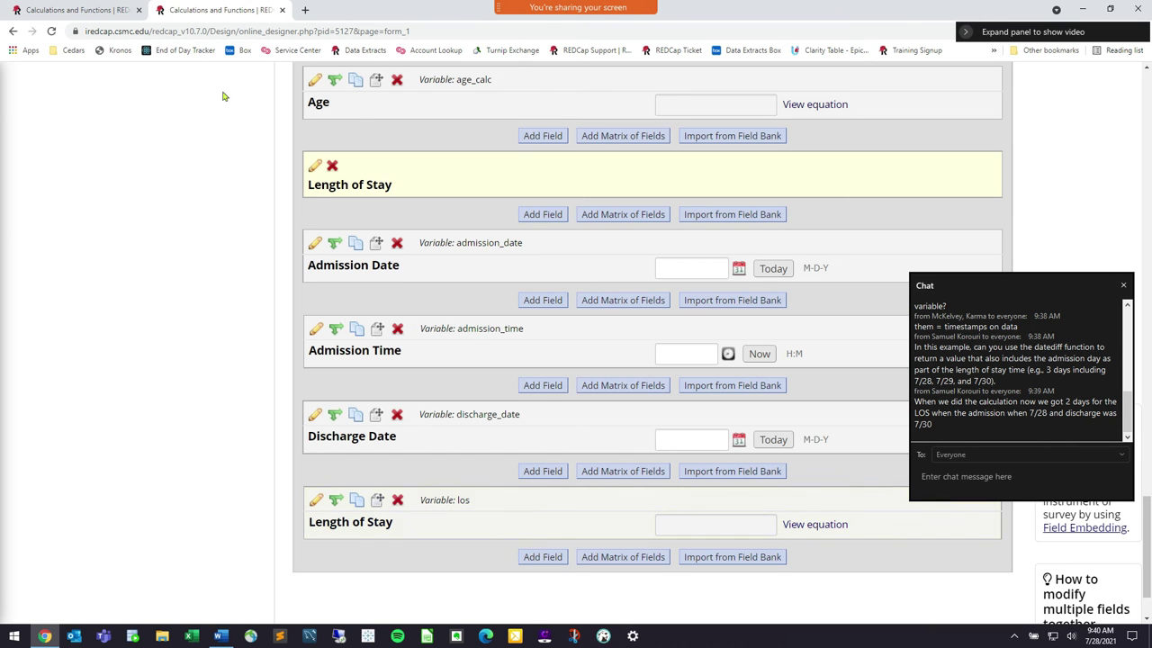
Start new record 2 and enter today's date, 07-28-2021, for both Admission Date and Discharge Date.
{"action": "scroll", "coordinate": [219, 276], "scroll_direction": "up", "scroll_amount": 20}
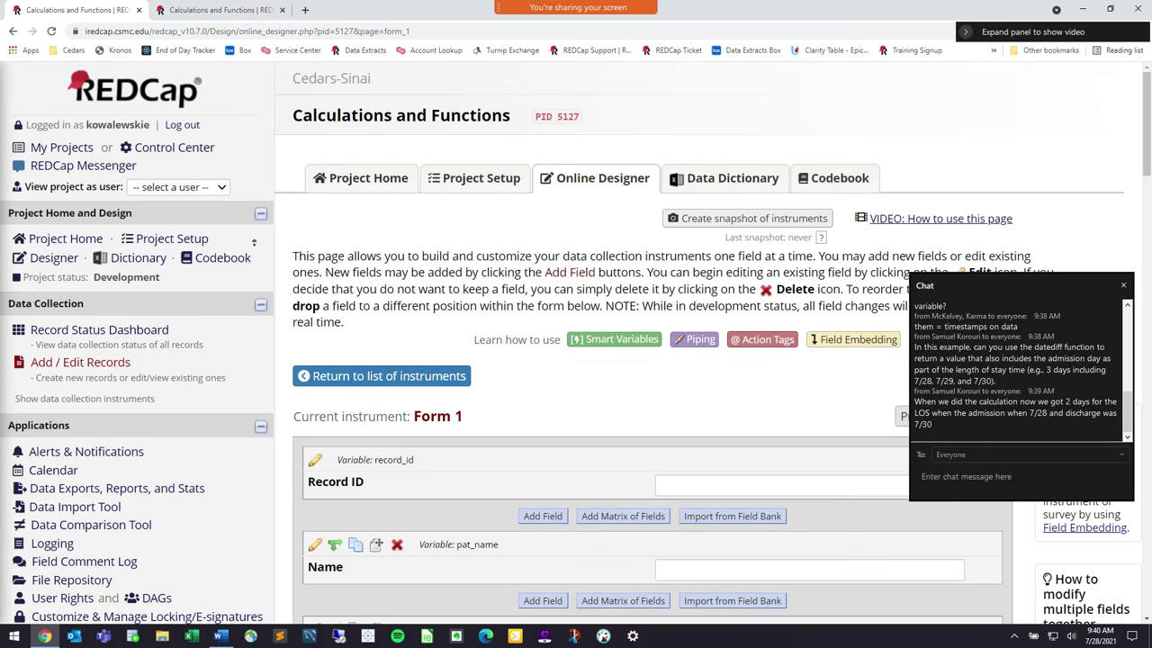
{"action": "left_click", "coordinate": [86, 362]}
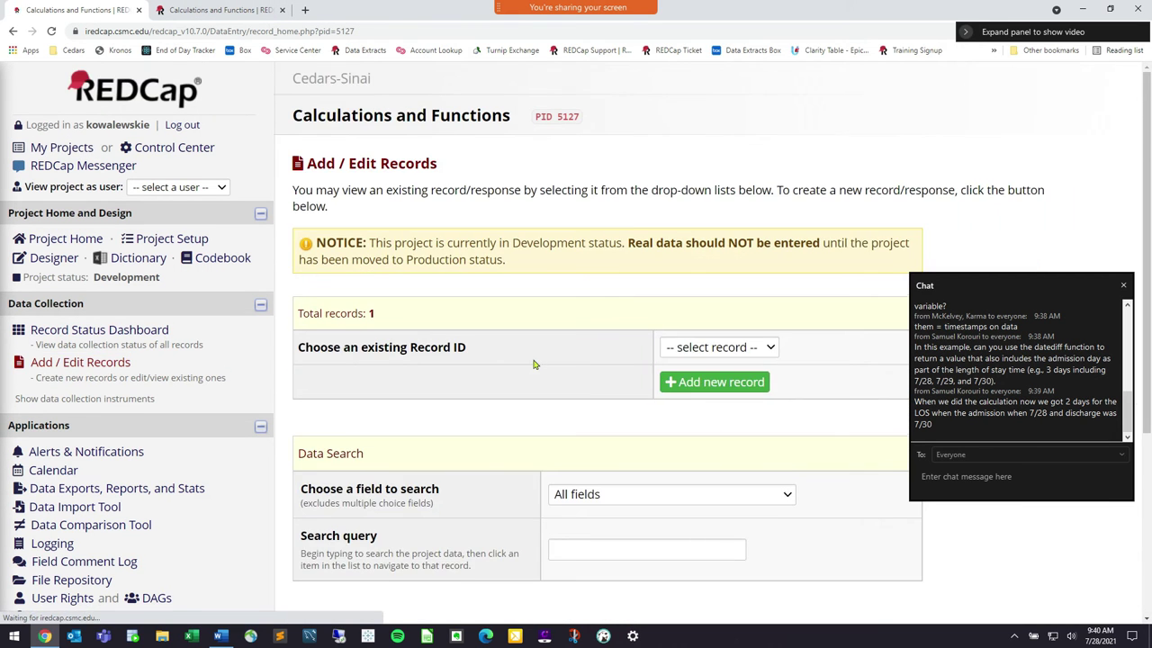
{"action": "scroll", "coordinate": [534, 365], "scroll_direction": "down", "scroll_amount": 3}
{"action": "left_click", "coordinate": [714, 143]}
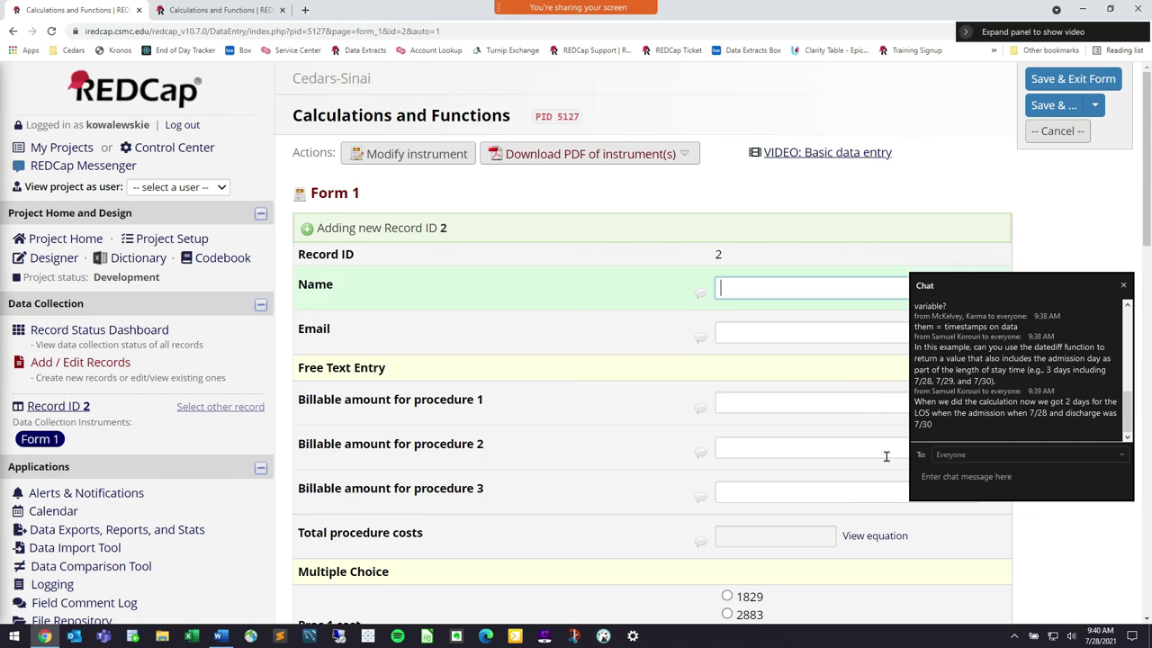
{"action": "scroll", "coordinate": [885, 457], "scroll_direction": "down", "scroll_amount": 10}
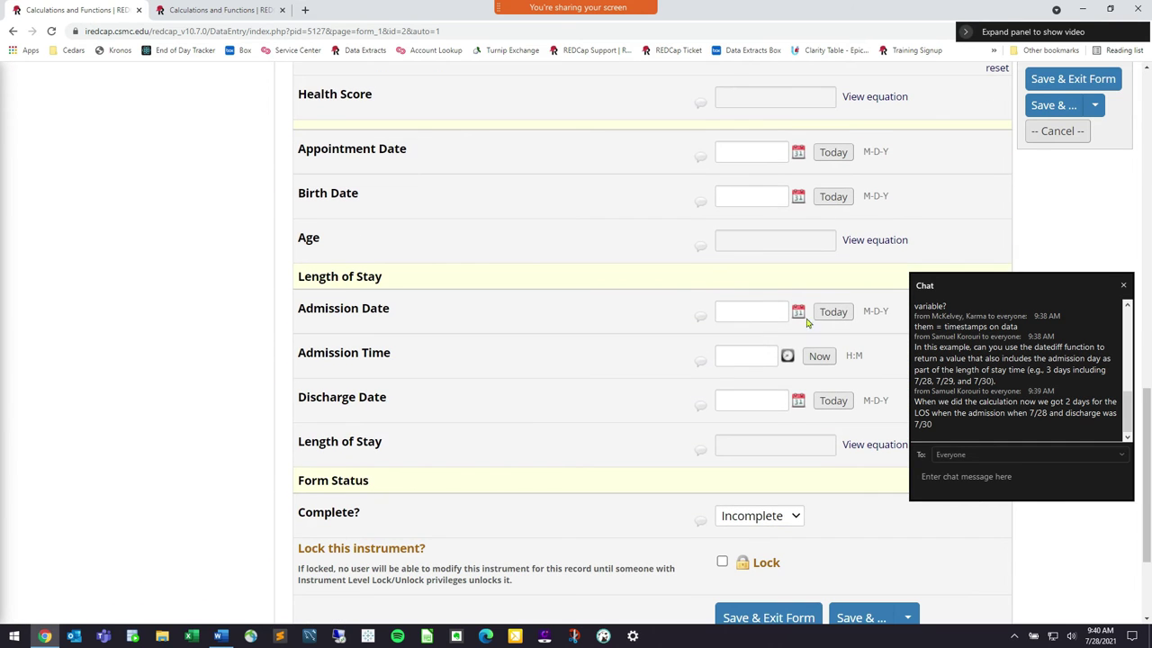
{"action": "left_click", "coordinate": [832, 311]}
{"action": "left_click", "coordinate": [833, 401]}
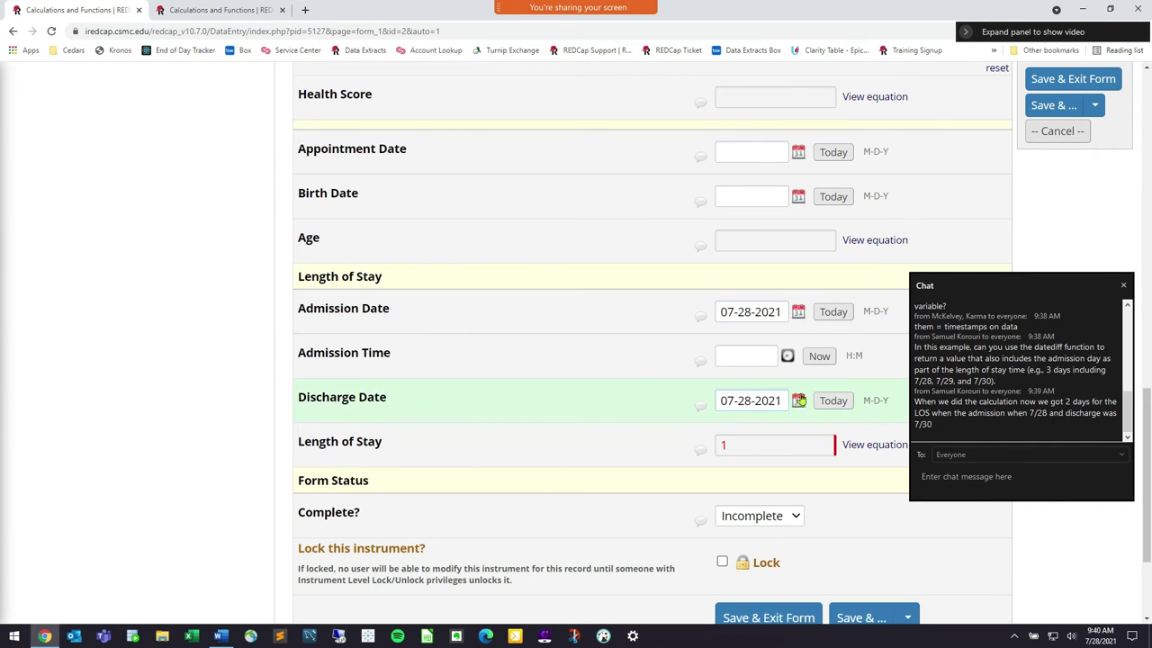
Set the Discharge Date to 07-30-2021 to test the Length of Stay calculation.
{"action": "left_click", "coordinate": [799, 400]}
{"action": "left_click", "coordinate": [883, 585]}
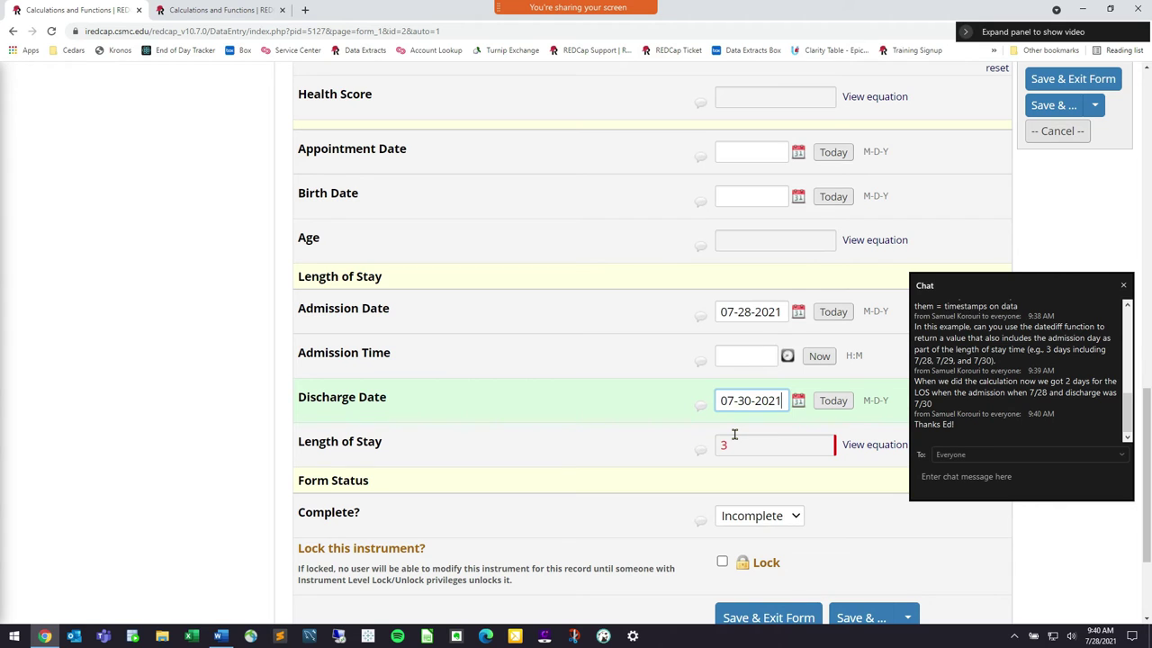
{"action": "scroll", "coordinate": [1049, 361], "scroll_direction": "up", "scroll_amount": 1}
{"action": "scroll", "coordinate": [1048, 360], "scroll_direction": "down", "scroll_amount": 1}
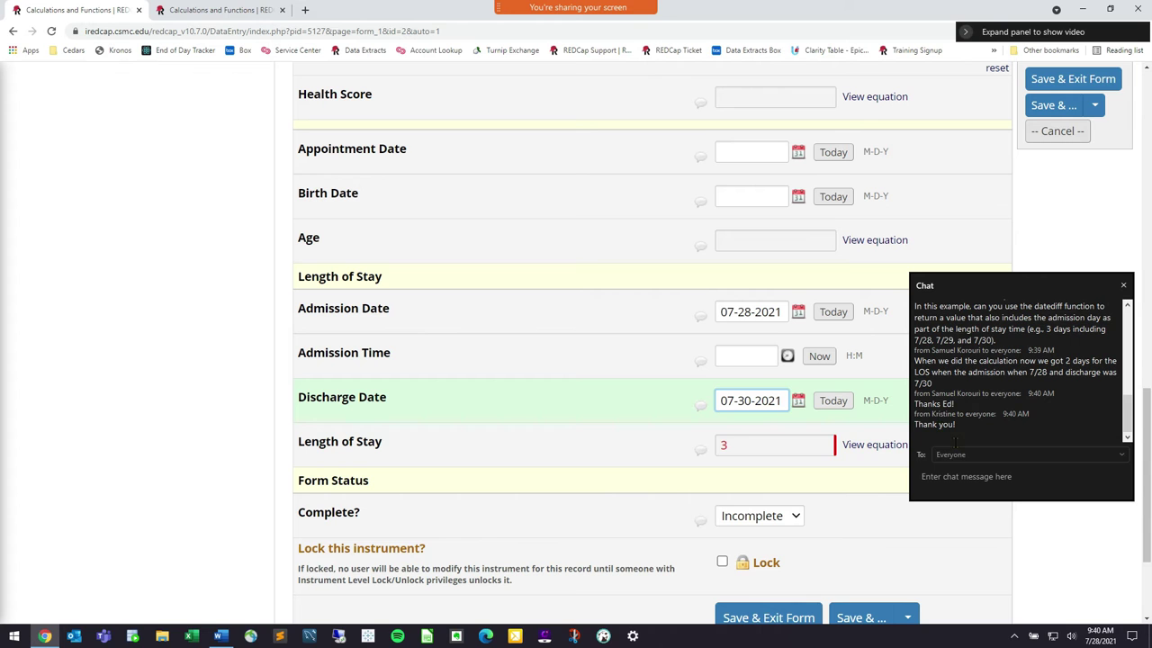
Leave record 2 without saving, start a blank new record, and go down to its Length of Stay section.
{"action": "left_click", "coordinate": [214, 328]}
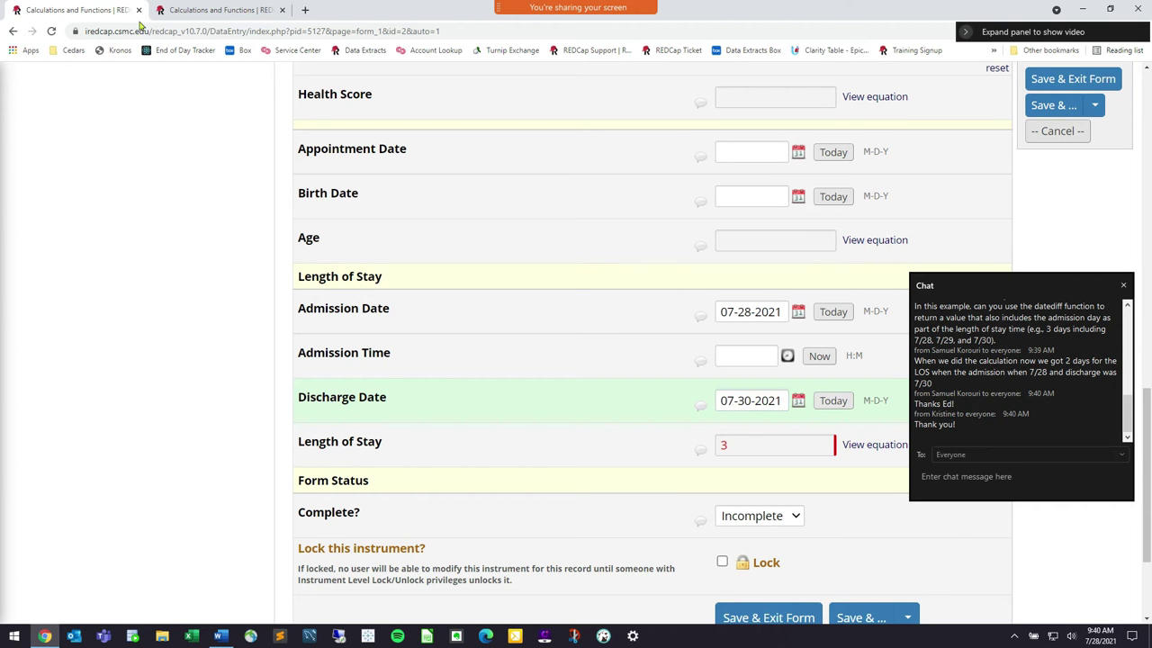
{"action": "left_click", "coordinate": [12, 33]}
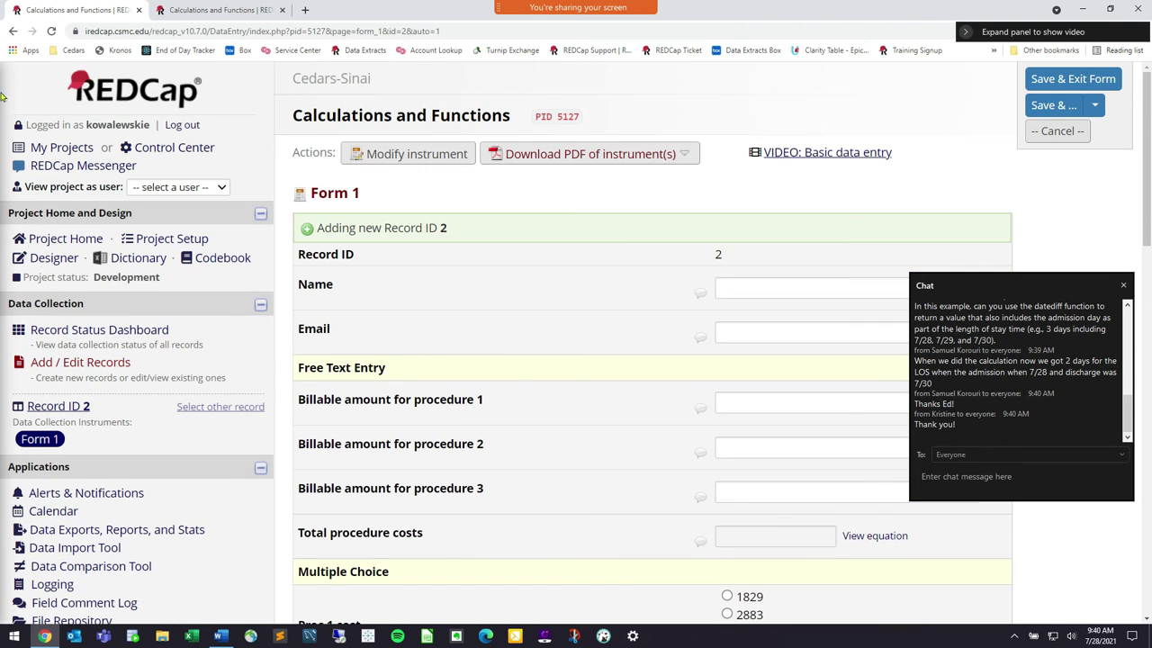
{"action": "left_click", "coordinate": [12, 31]}
{"action": "left_click", "coordinate": [627, 99]}
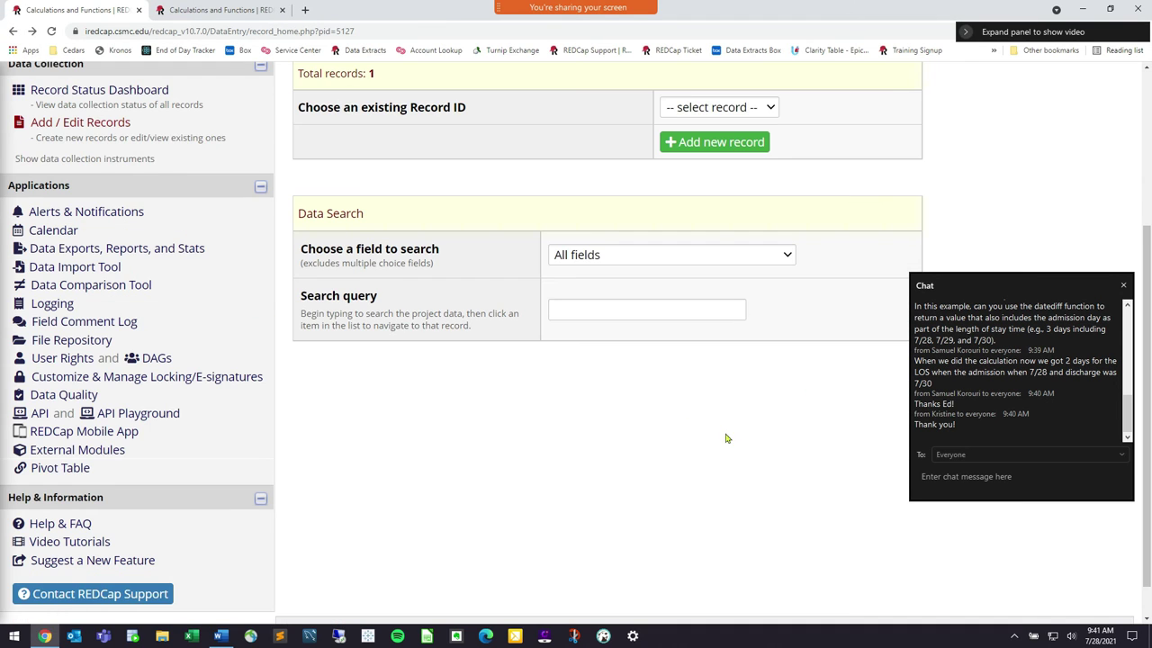
{"action": "scroll", "coordinate": [727, 438], "scroll_direction": "up", "scroll_amount": 3}
{"action": "left_click", "coordinate": [713, 382]}
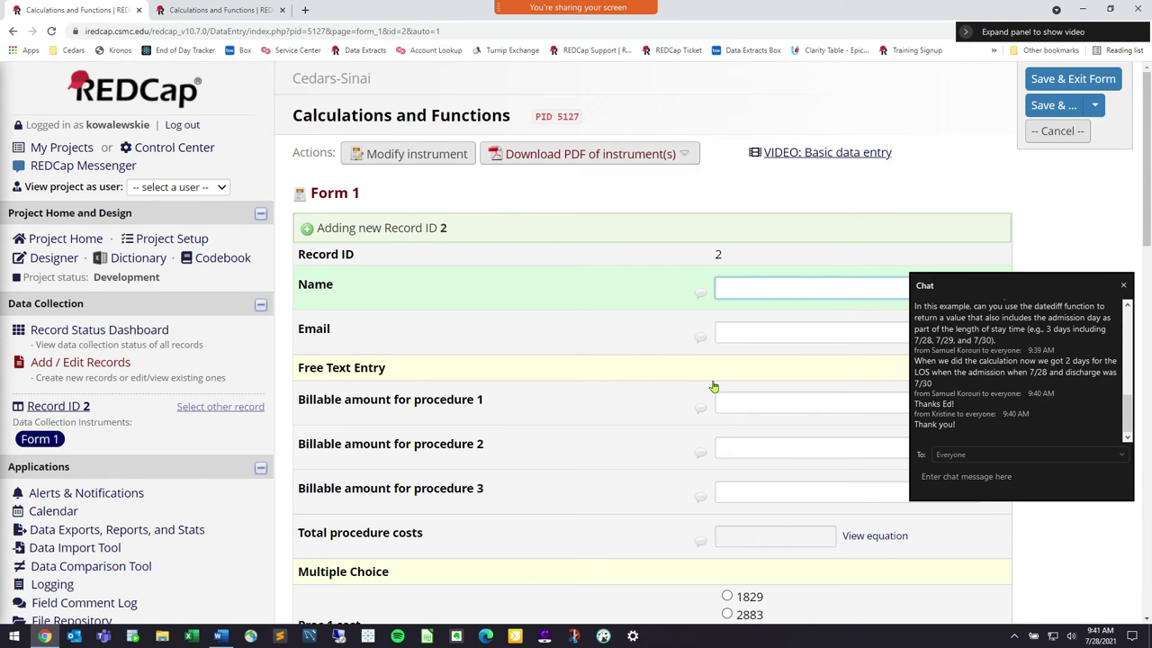
{"action": "scroll", "coordinate": [630, 429], "scroll_direction": "down", "scroll_amount": 8}
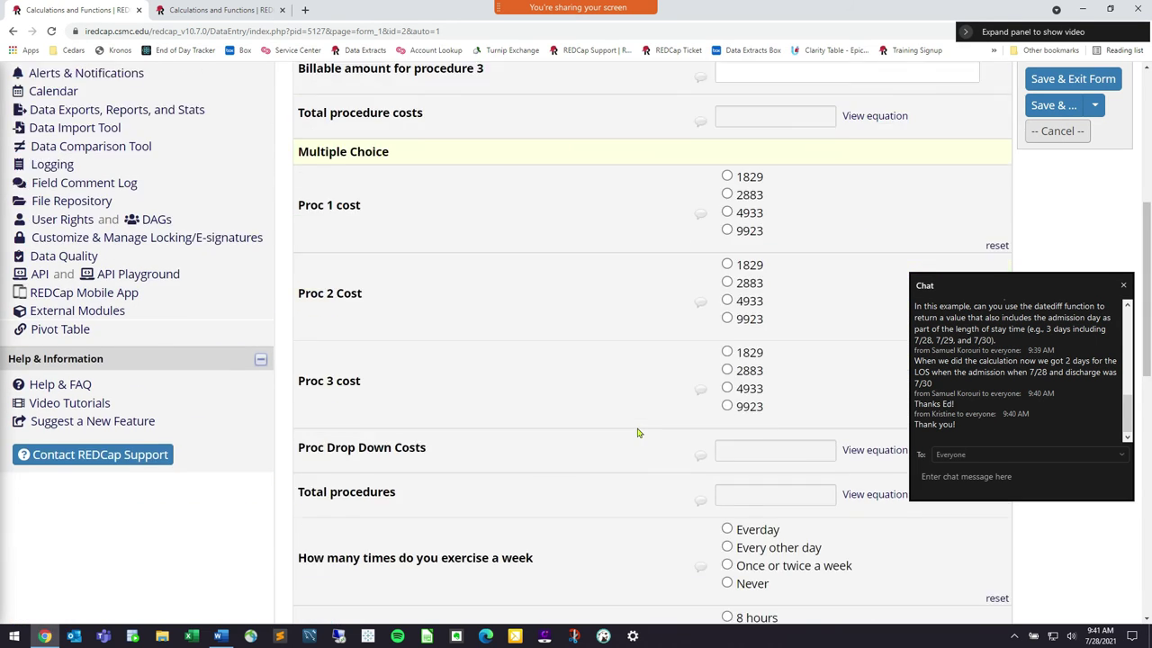
{"action": "scroll", "coordinate": [758, 446], "scroll_direction": "down", "scroll_amount": 5}
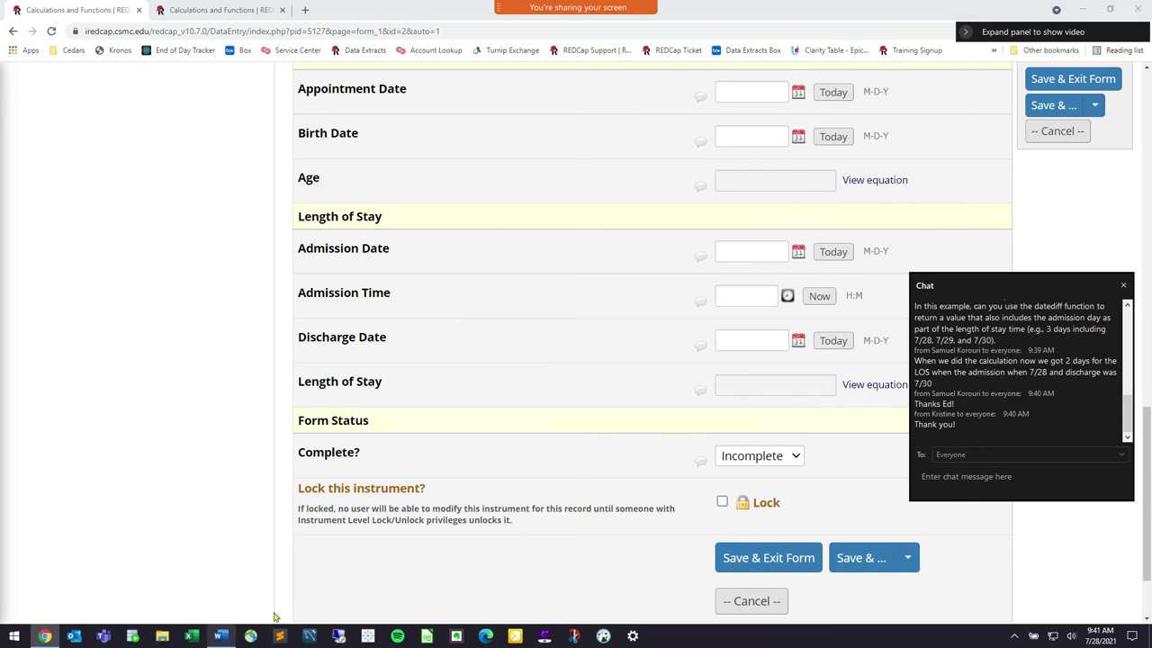
Switch to the Word document to review the course topics, close the chat window, and return to the REDCap form.
{"action": "left_click", "coordinate": [220, 636]}
{"action": "left_click_drag", "start_coordinate": [1030, 285], "coordinate": [302, 327]}
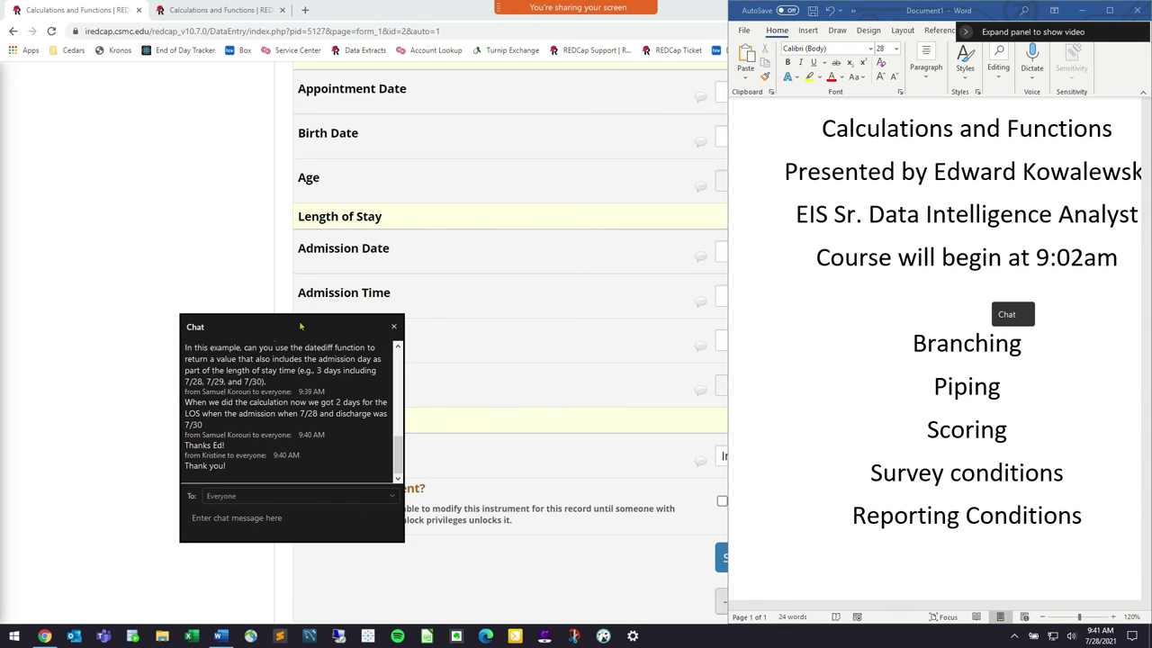
{"action": "left_click_drag", "start_coordinate": [927, 431], "coordinate": [1007, 432]}
{"action": "left_click", "coordinate": [1007, 432]}
{"action": "left_click_drag", "start_coordinate": [877, 441], "coordinate": [1017, 432]}
{"action": "left_click", "coordinate": [876, 432]}
{"action": "left_click_drag", "start_coordinate": [325, 318], "coordinate": [1070, 353]}
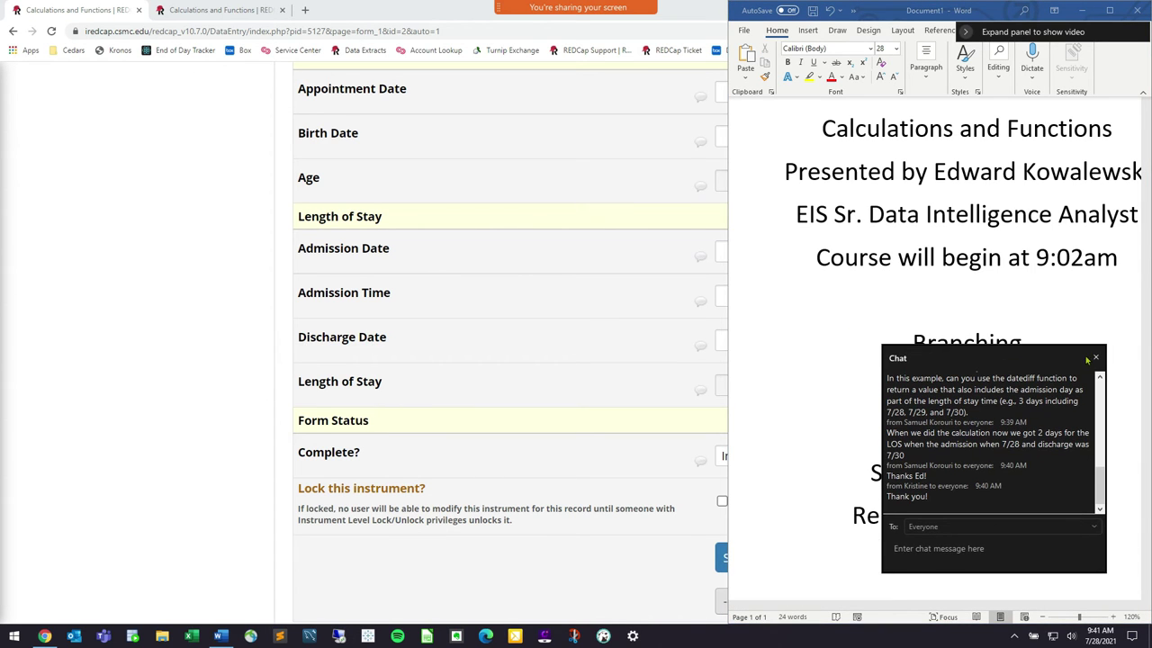
{"action": "left_click", "coordinate": [1089, 358]}
{"action": "left_click", "coordinate": [224, 321]}
Open Form 1 for modification in the Online Designer.
{"action": "scroll", "coordinate": [425, 369], "scroll_direction": "up", "scroll_amount": 10}
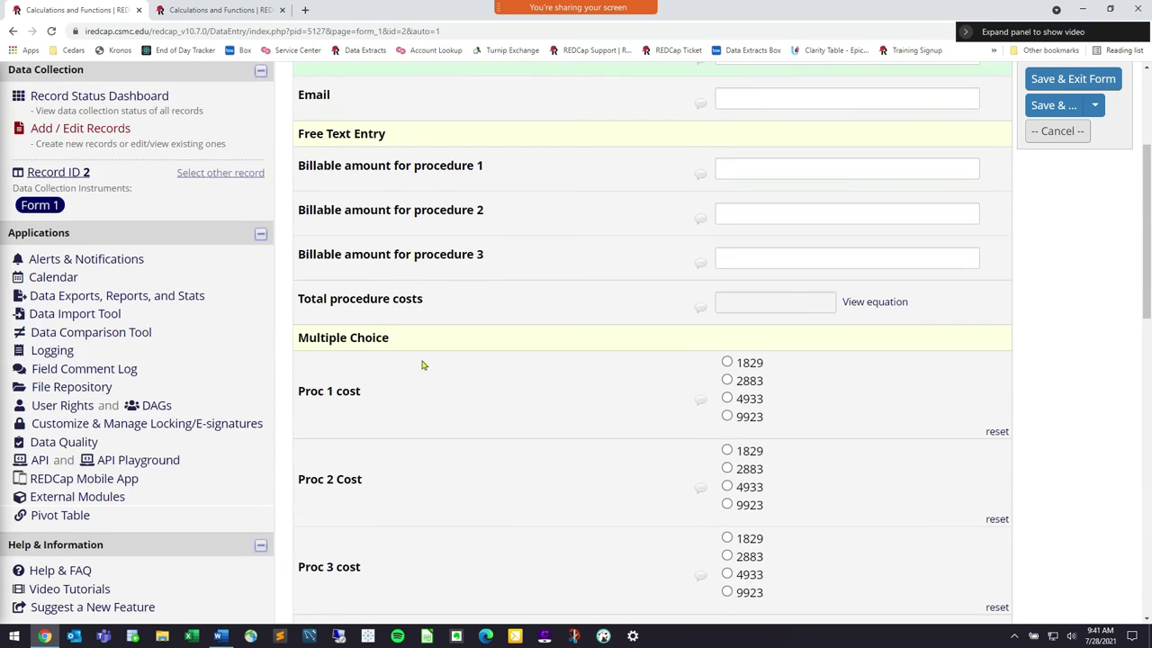
{"action": "scroll", "coordinate": [423, 365], "scroll_direction": "up", "scroll_amount": 5}
{"action": "left_click", "coordinate": [440, 155]}
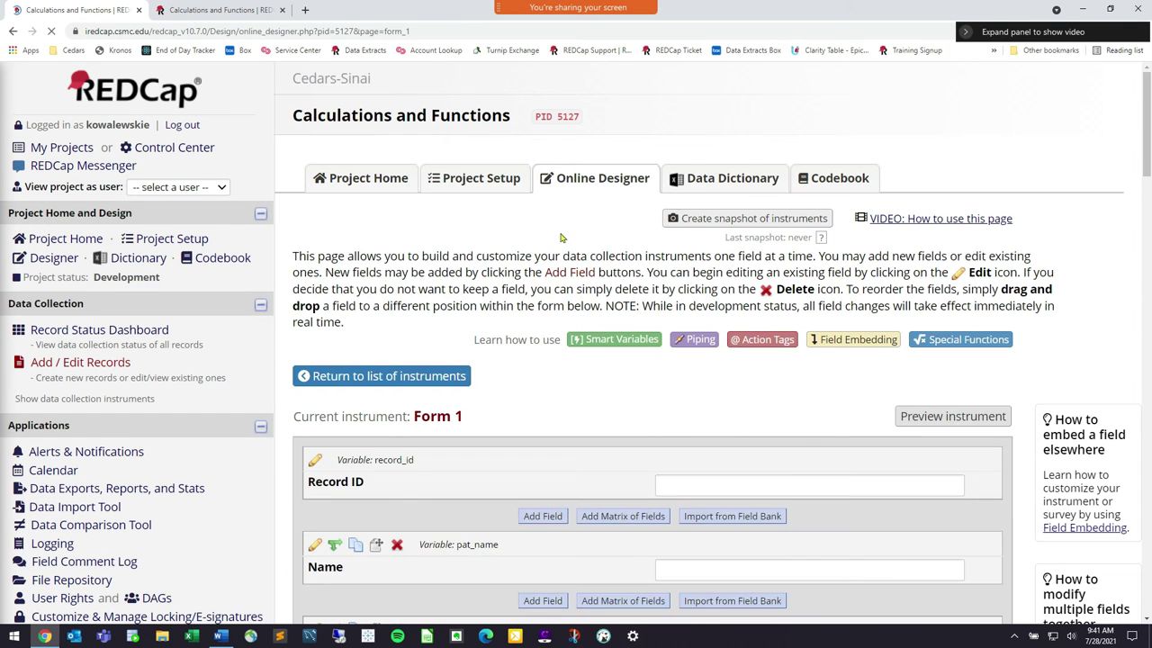
{"action": "scroll", "coordinate": [661, 348], "scroll_direction": "down", "scroll_amount": 4}
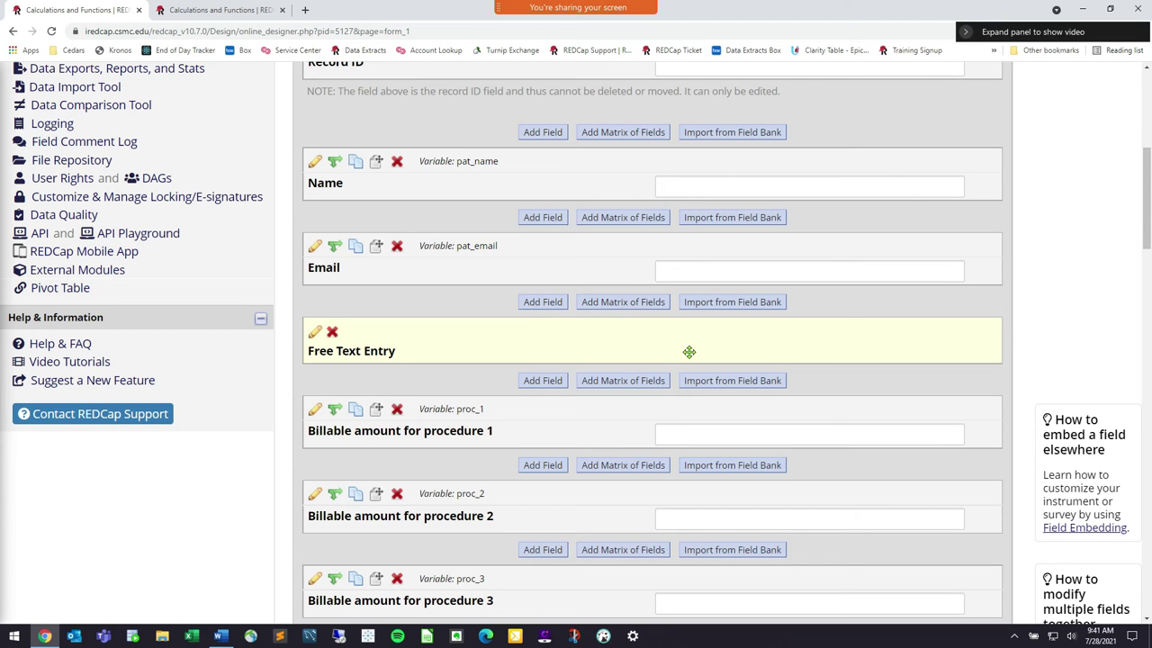
{"action": "left_click", "coordinate": [543, 302]}
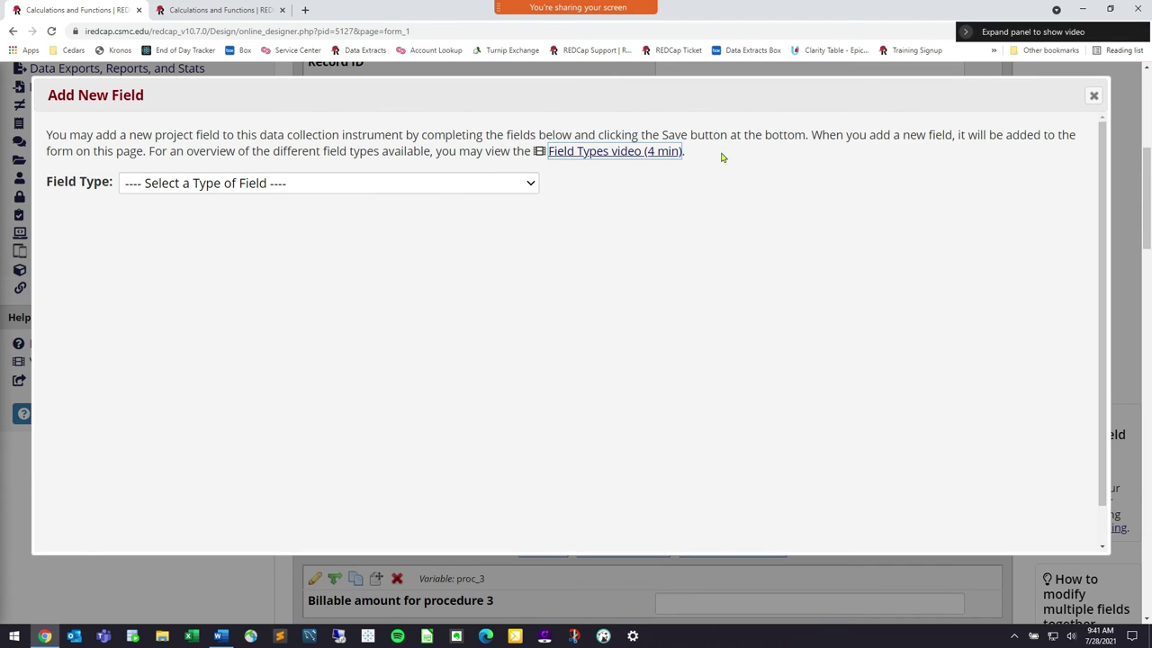
{"action": "left_click", "coordinate": [1094, 95]}
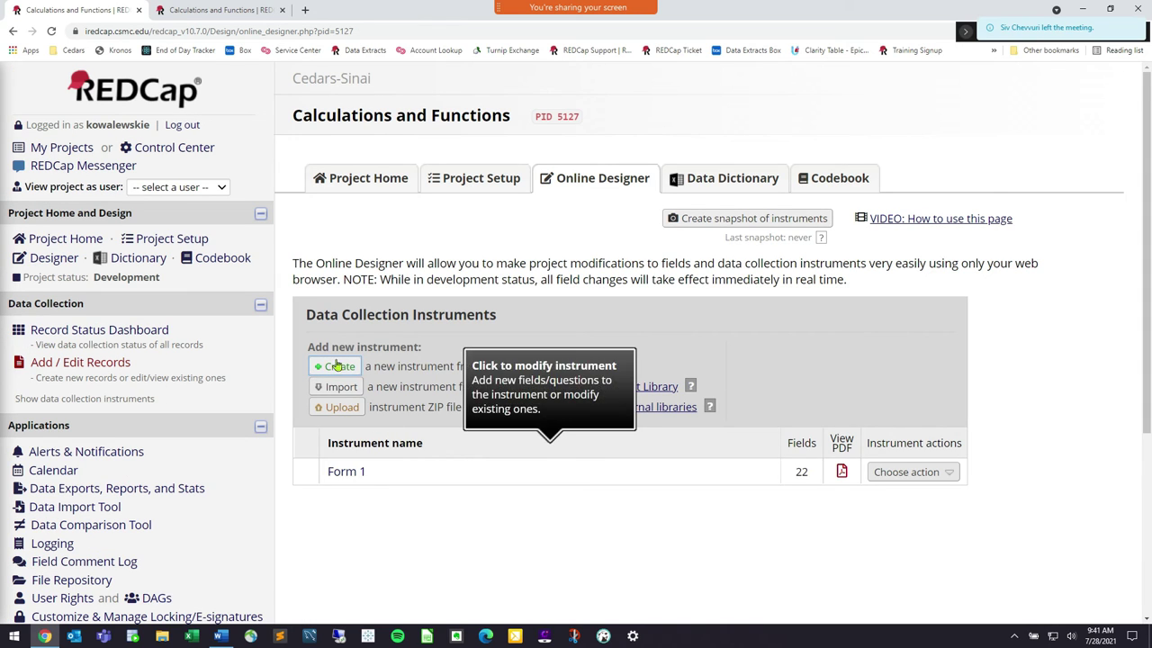
Create a new data collection instrument named Labs and open it for editing.
{"action": "left_click", "coordinate": [335, 365]}
{"action": "left_click", "coordinate": [369, 507]}
{"action": "type", "text": "Labs"}
{"action": "key", "text": "Return"}
{"action": "left_click", "coordinate": [340, 499]}
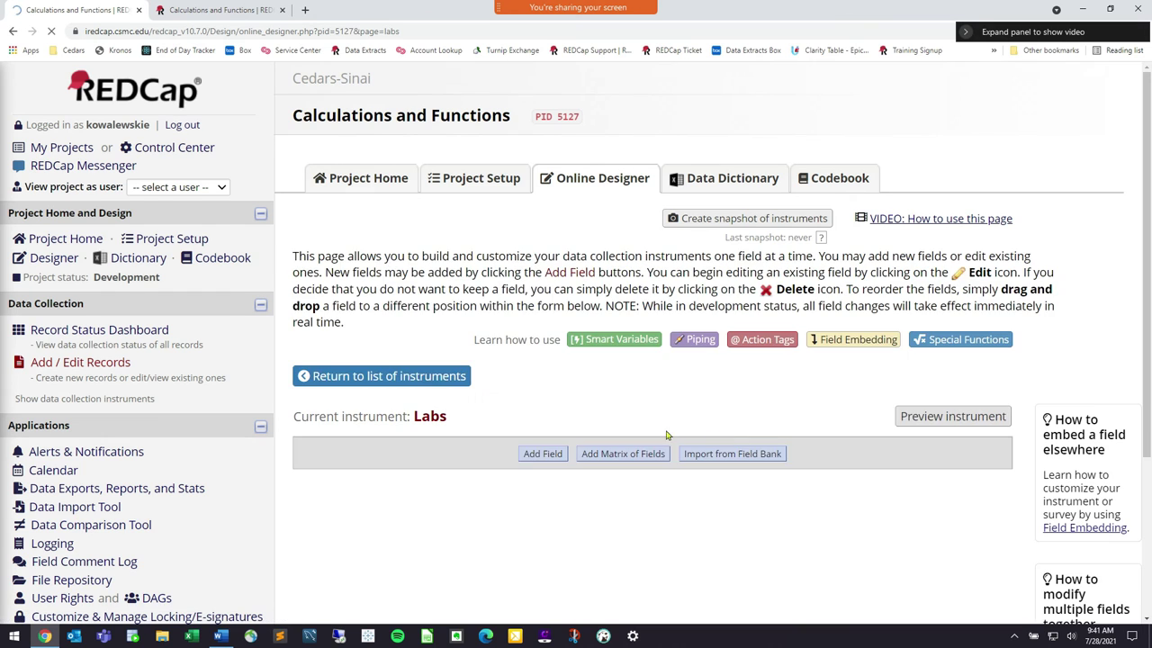
Add and save a text box field labelled Lab Value with the variable name lab_1 and Number validation.
{"action": "left_click", "coordinate": [543, 454]}
{"action": "left_click", "coordinate": [336, 191]}
{"action": "left_click", "coordinate": [354, 227]}
{"action": "left_click", "coordinate": [354, 237]}
{"action": "type", "text": "Lab Value"}
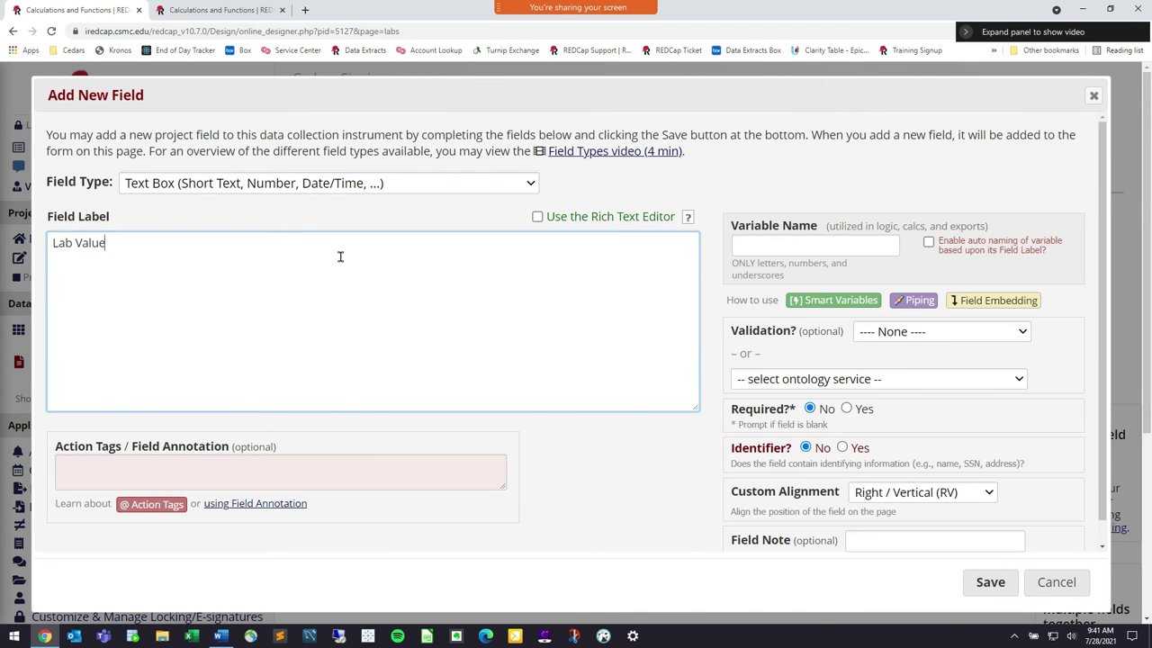
{"action": "left_click", "coordinate": [823, 245]}
{"action": "type", "text": "lab_1"}
{"action": "left_click", "coordinate": [943, 333]}
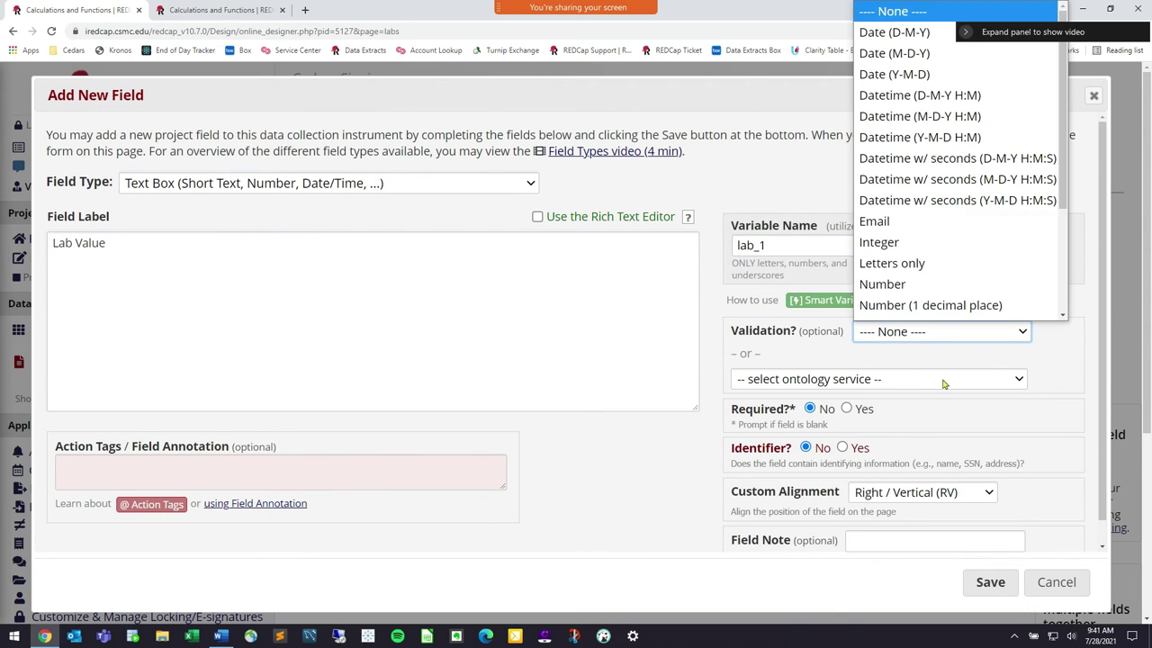
{"action": "left_click", "coordinate": [910, 284]}
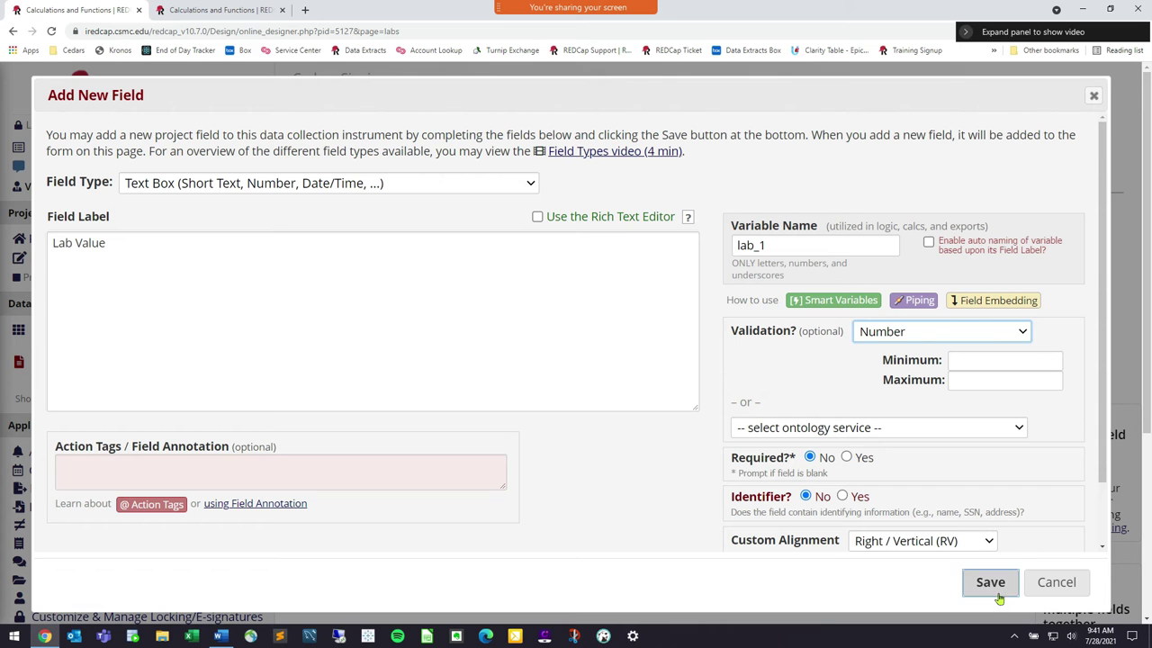
{"action": "left_click", "coordinate": [994, 591]}
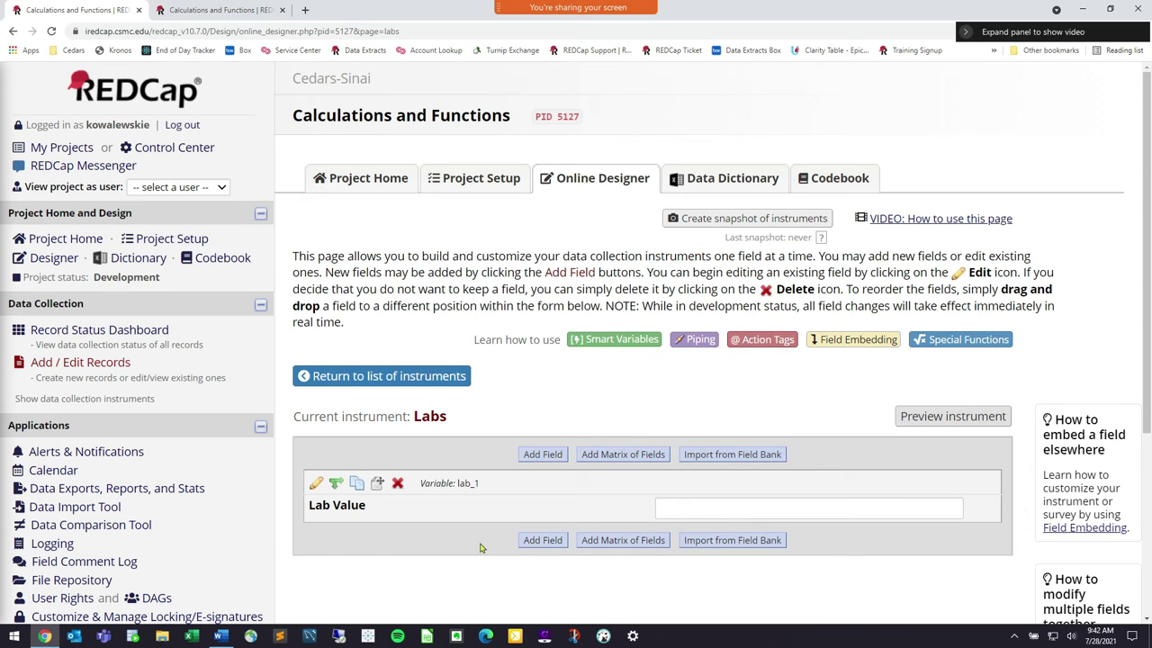
Open the REDCap Support request form in a new browser tab and look over its fields.
{"action": "left_click", "coordinate": [305, 10]}
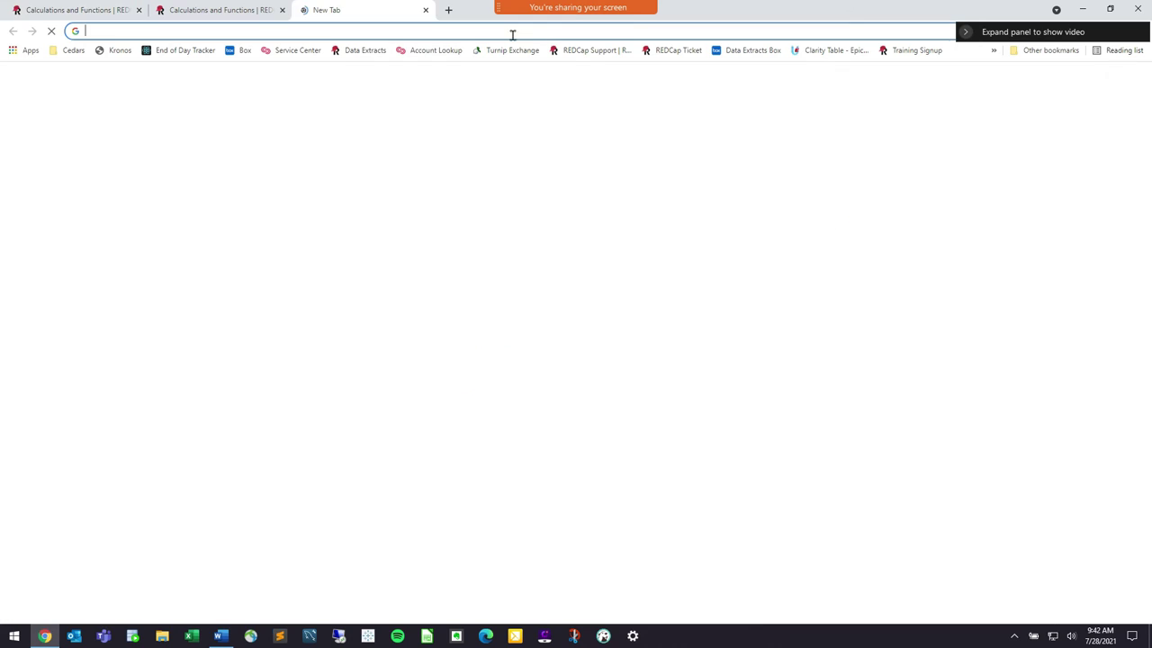
{"action": "left_click", "coordinate": [677, 51]}
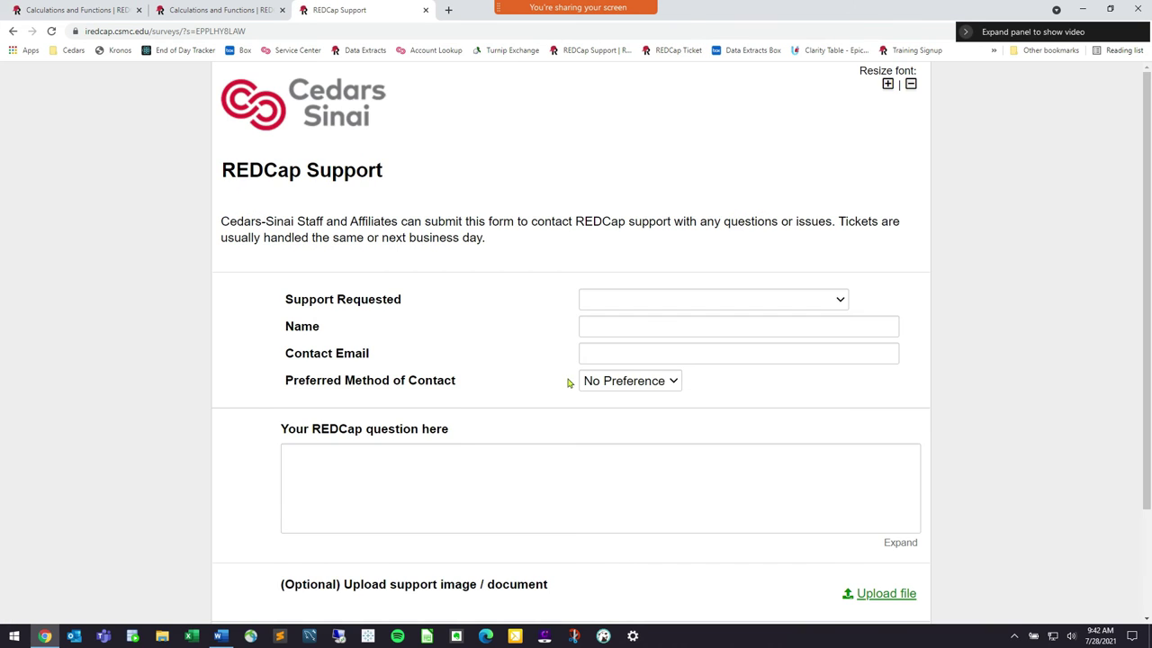
{"action": "scroll", "coordinate": [630, 270], "scroll_direction": "down", "scroll_amount": 2}
{"action": "scroll", "coordinate": [645, 219], "scroll_direction": "up", "scroll_amount": 2}
{"action": "left_click_drag", "start_coordinate": [425, 169], "coordinate": [267, 169]}
{"action": "left_click", "coordinate": [270, 169]}
Show the support form's variants for REDCap Login Issue, Convert Consent form to Image File .png, and General REDCap Inquiry.
{"action": "left_click", "coordinate": [644, 302]}
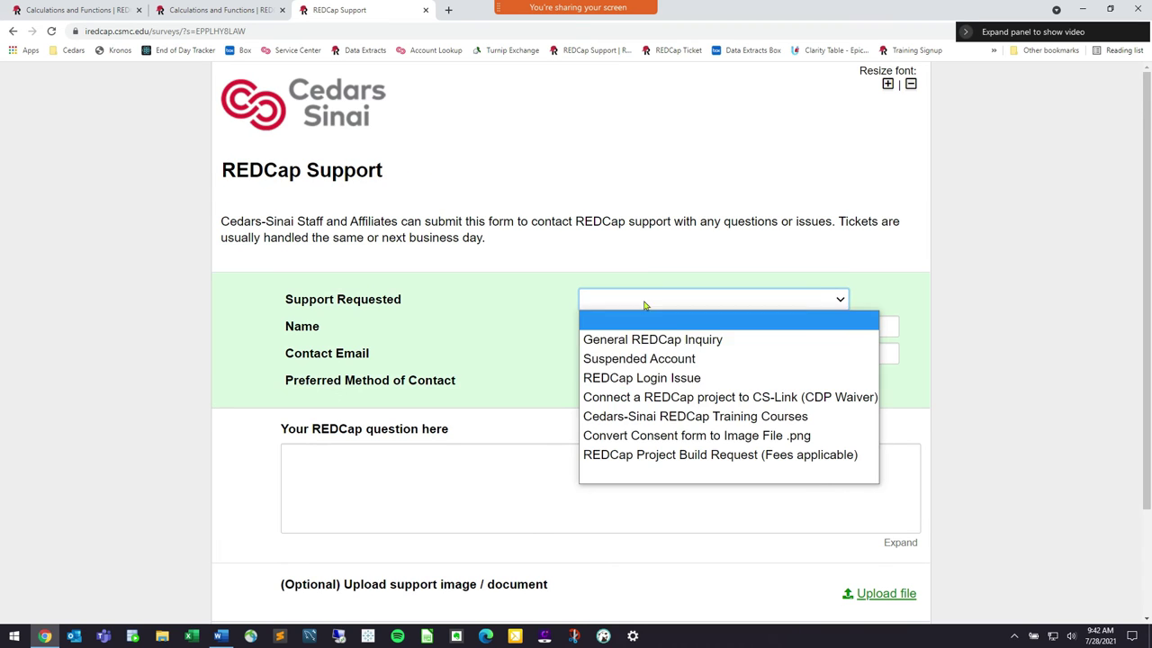
{"action": "left_click", "coordinate": [664, 382]}
{"action": "scroll", "coordinate": [670, 471], "scroll_direction": "down", "scroll_amount": 3}
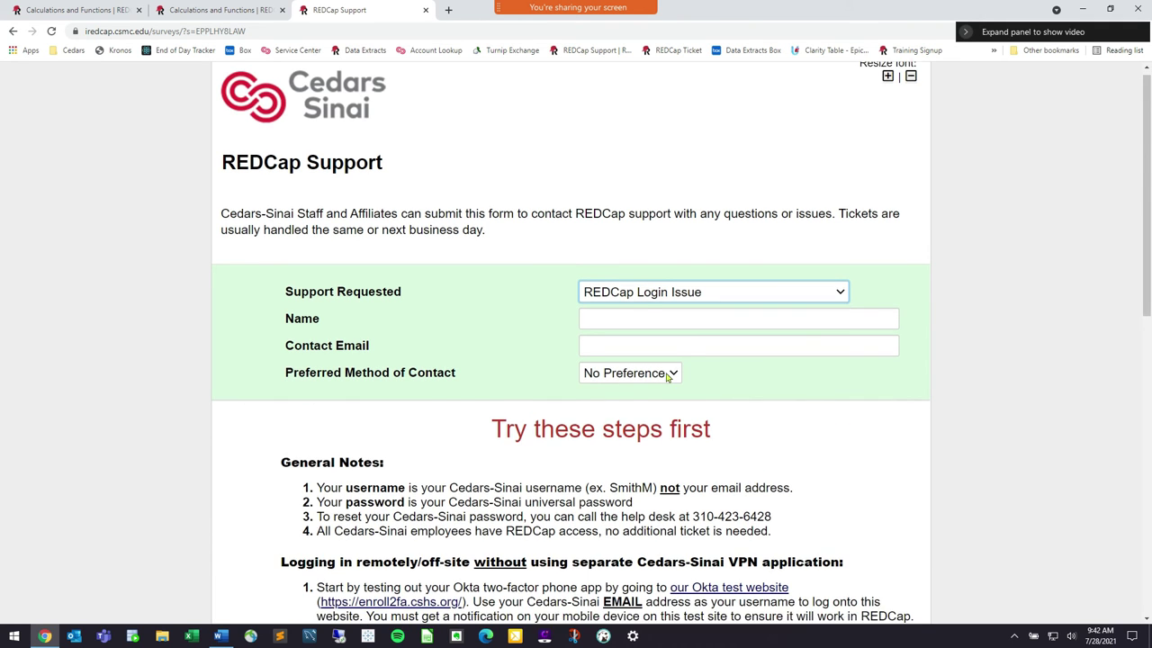
{"action": "scroll", "coordinate": [694, 239], "scroll_direction": "up", "scroll_amount": 5}
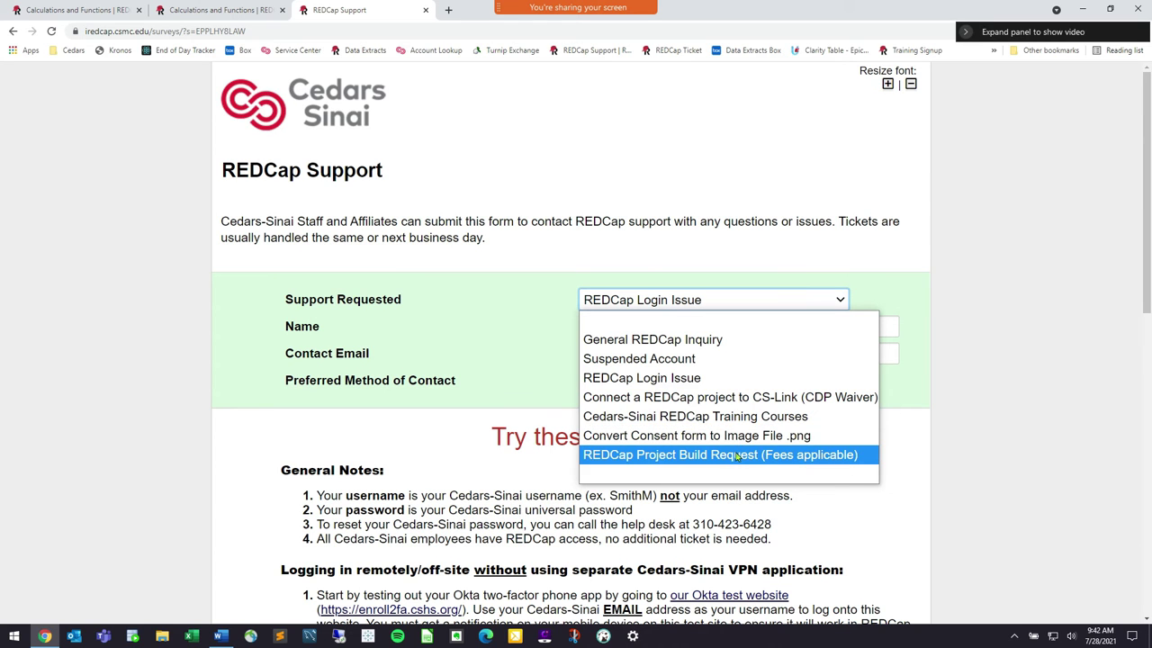
{"action": "left_click", "coordinate": [737, 438]}
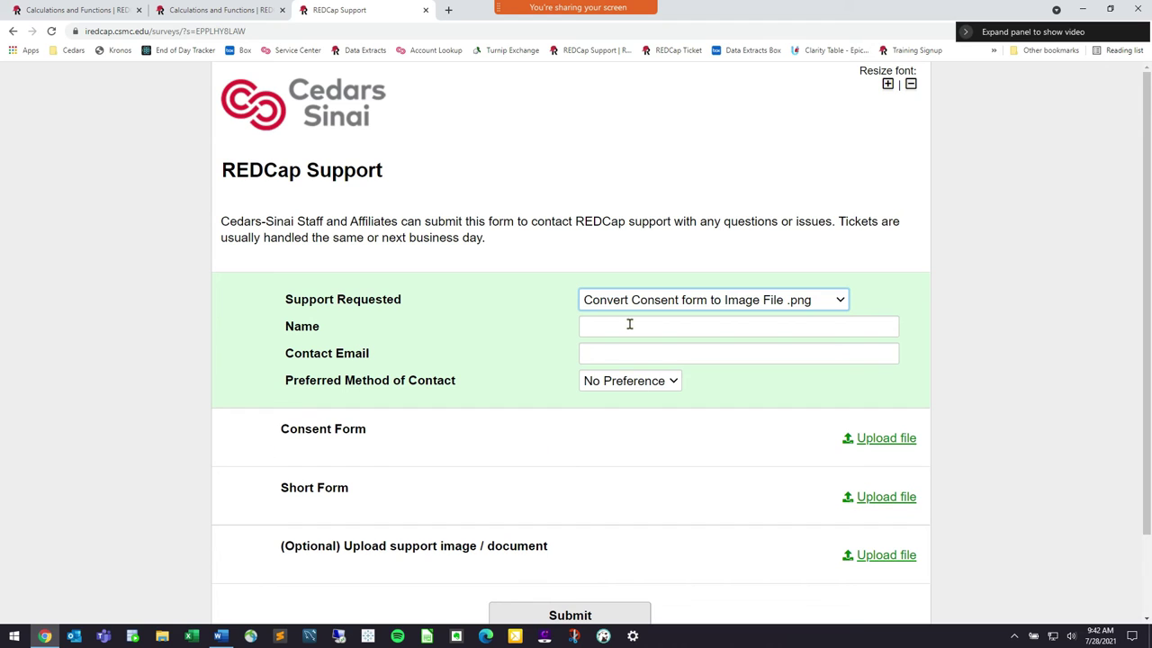
{"action": "left_click", "coordinate": [694, 302]}
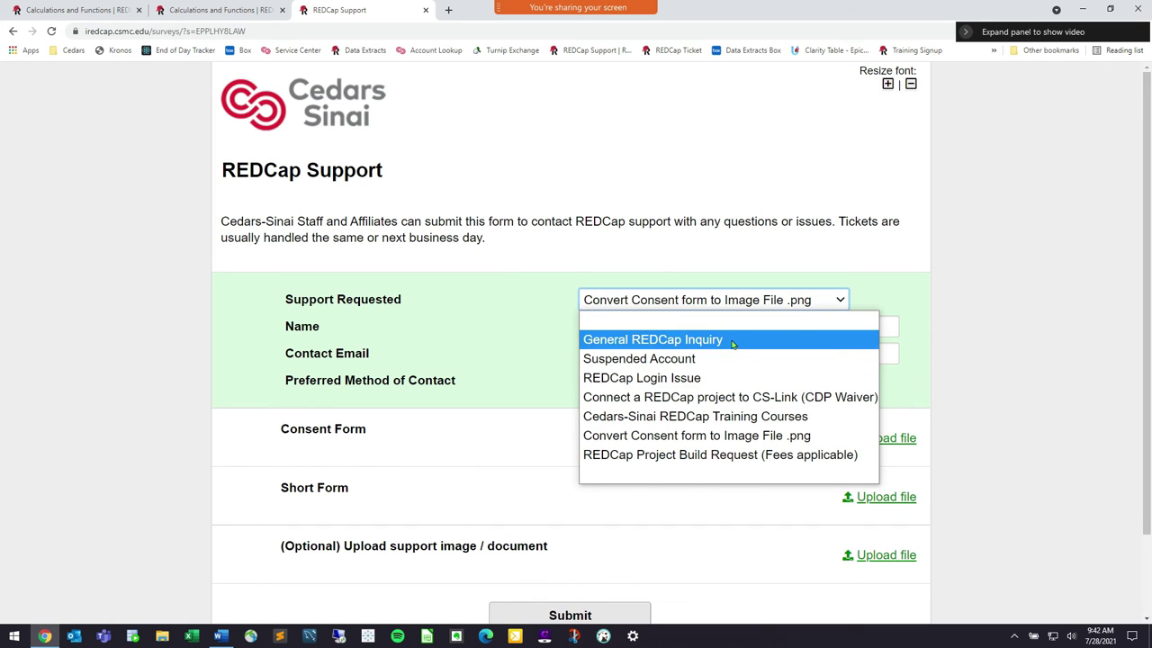
{"action": "left_click", "coordinate": [734, 336]}
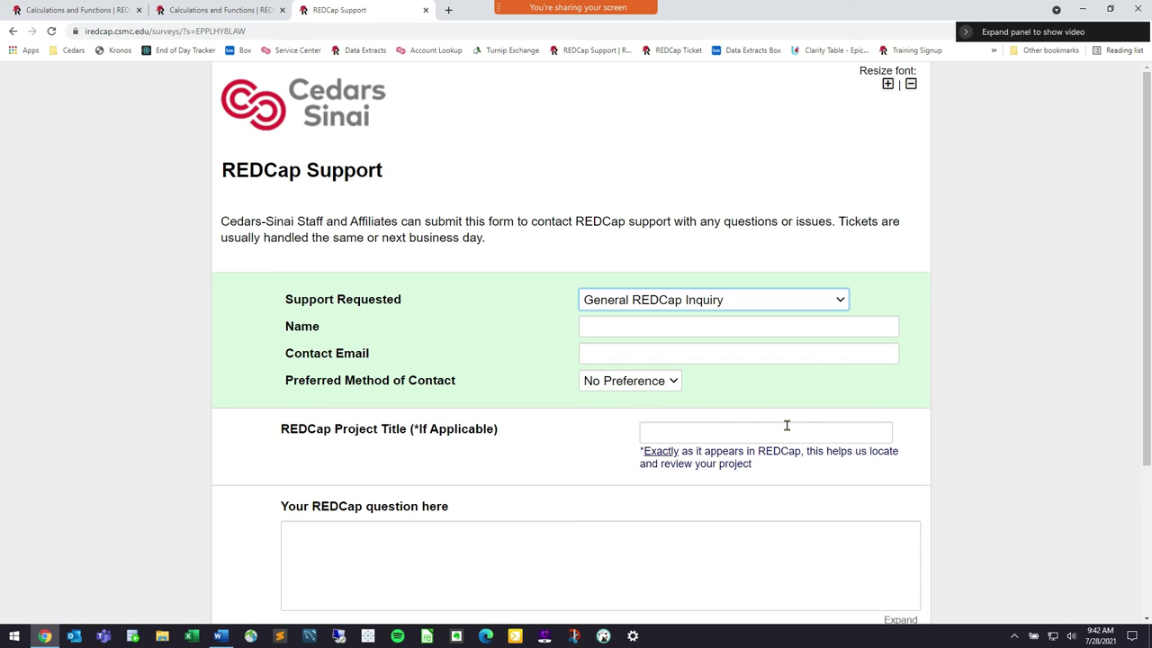
{"action": "left_click", "coordinate": [656, 305]}
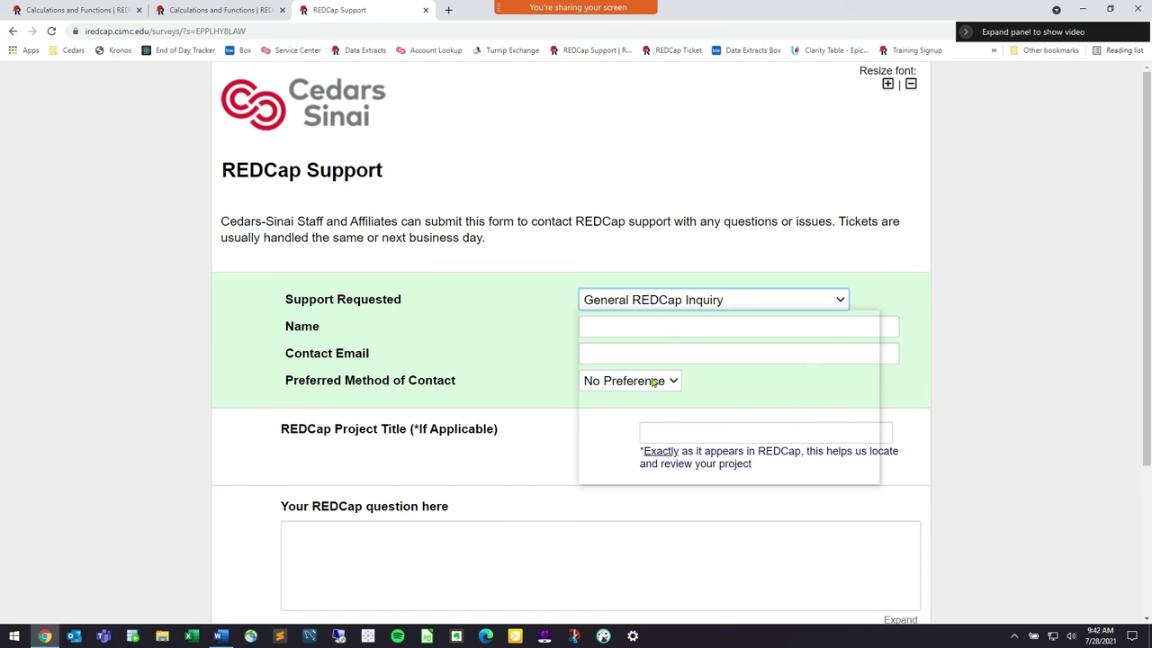
Close the REDCap Support form without submitting it, discarding its changes, and return to the Labs instrument.
{"action": "left_click", "coordinate": [387, 9]}
{"action": "left_click", "coordinate": [426, 10]}
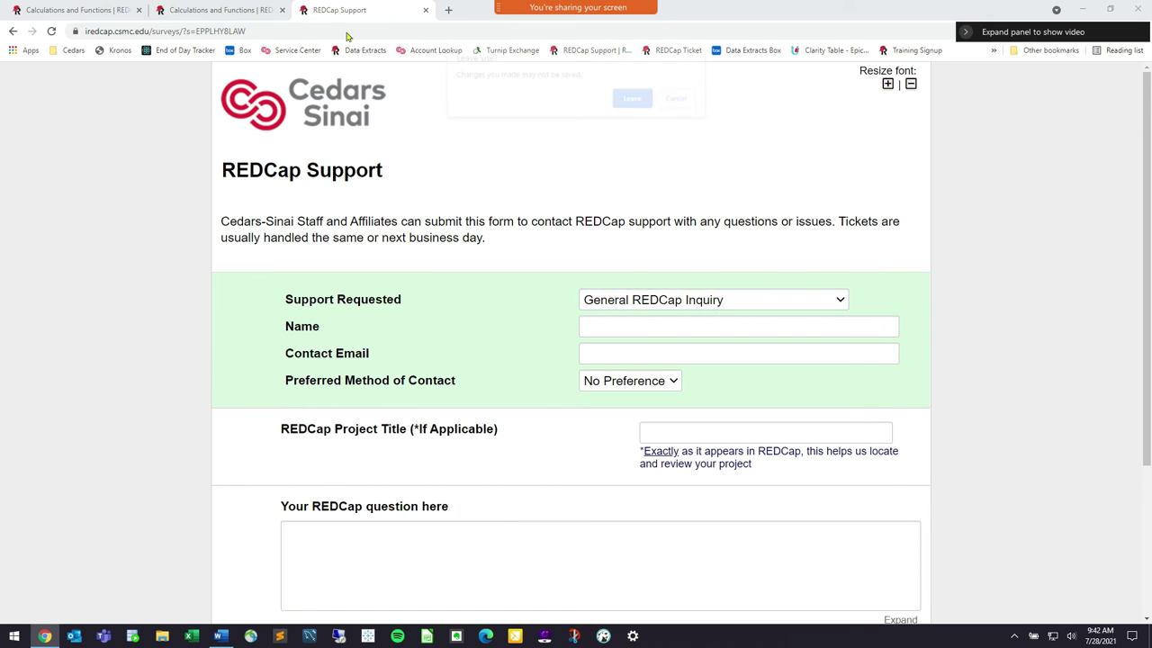
{"action": "left_click", "coordinate": [635, 100]}
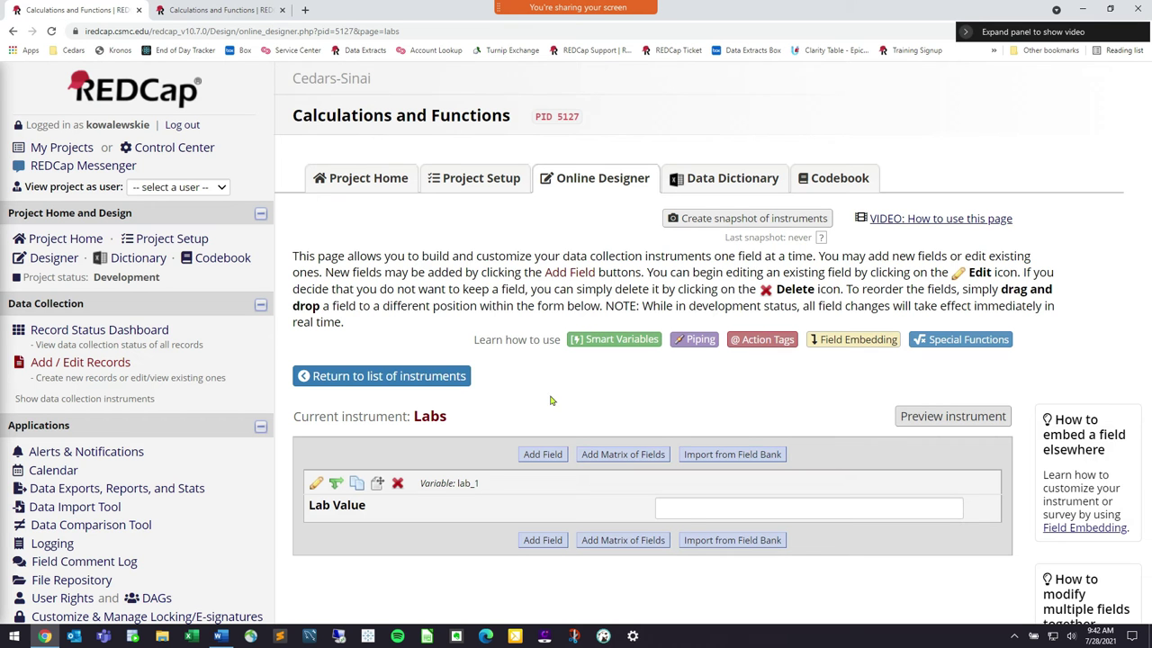
Start a new Descriptive Text field below the Lab Value field.
{"action": "scroll", "coordinate": [506, 515], "scroll_direction": "down", "scroll_amount": 1}
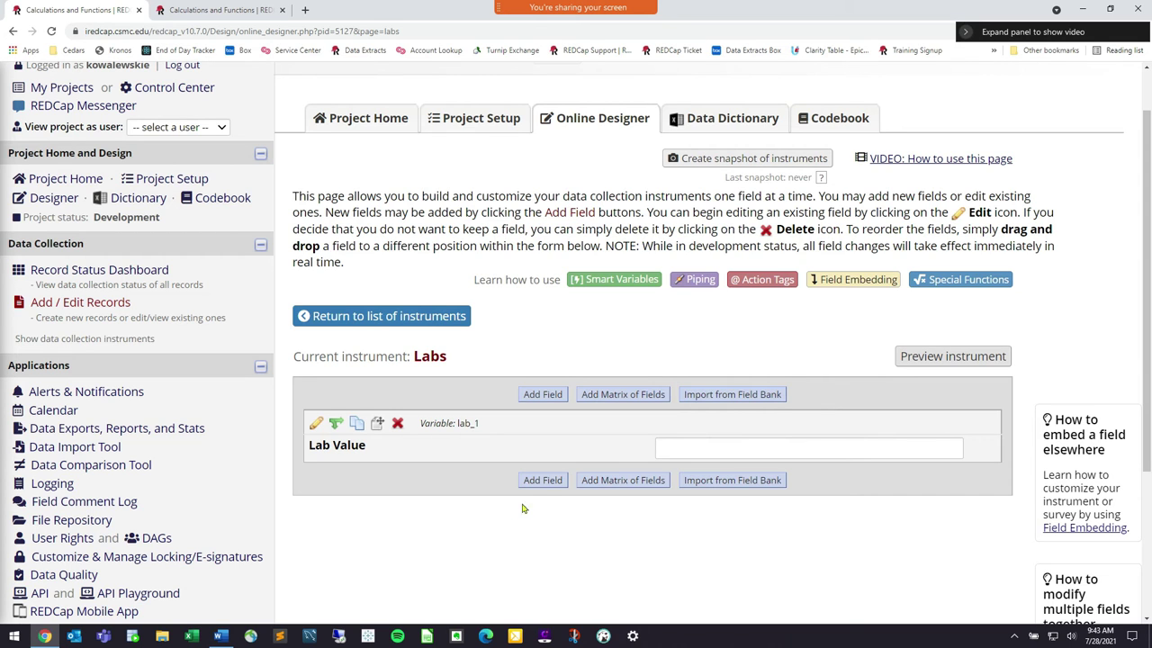
{"action": "left_click", "coordinate": [543, 480]}
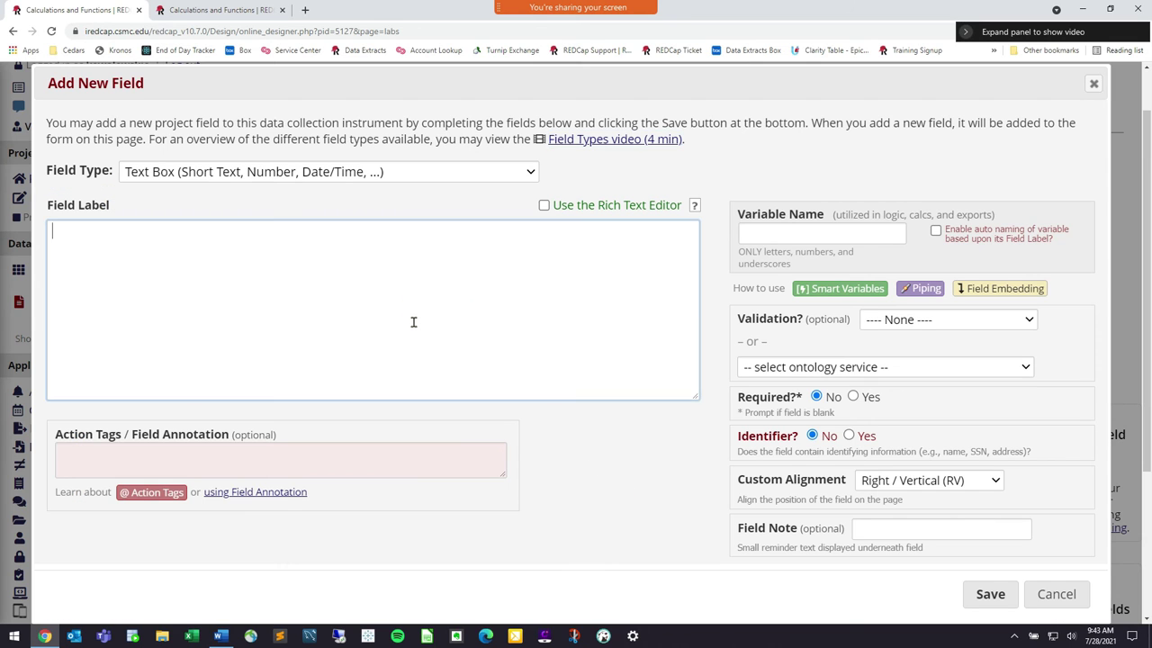
{"action": "left_click", "coordinate": [387, 175]}
{"action": "left_click", "coordinate": [234, 453]}
{"action": "left_click", "coordinate": [264, 319]}
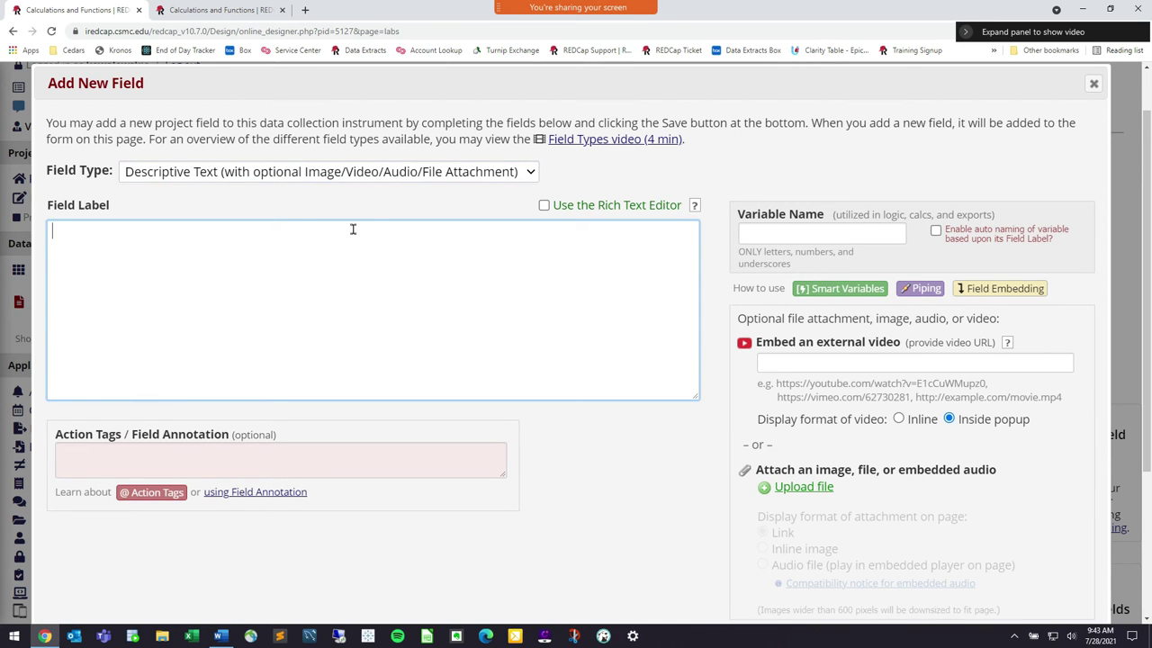
Enable rich text for the field label, enter "LAB VALUE IS OUTSIDE OF EXPECTED RANGE", and colour the text red.
{"action": "left_click", "coordinate": [543, 205]}
{"action": "left_click", "coordinate": [453, 316]}
{"action": "type", "text": "LAB VALUE IS OUTSIDE OF EXPECTED RANGE"}
{"action": "key", "text": "ctrl+a"}
{"action": "left_click", "coordinate": [310, 274]}
{"action": "left_click", "coordinate": [351, 335]}
Name the descriptive field warn, centre its label as "!! LAB VALUE IS OUTSIDE OF EXPECTED RANGE !!", and save it.
{"action": "left_click", "coordinate": [784, 232]}
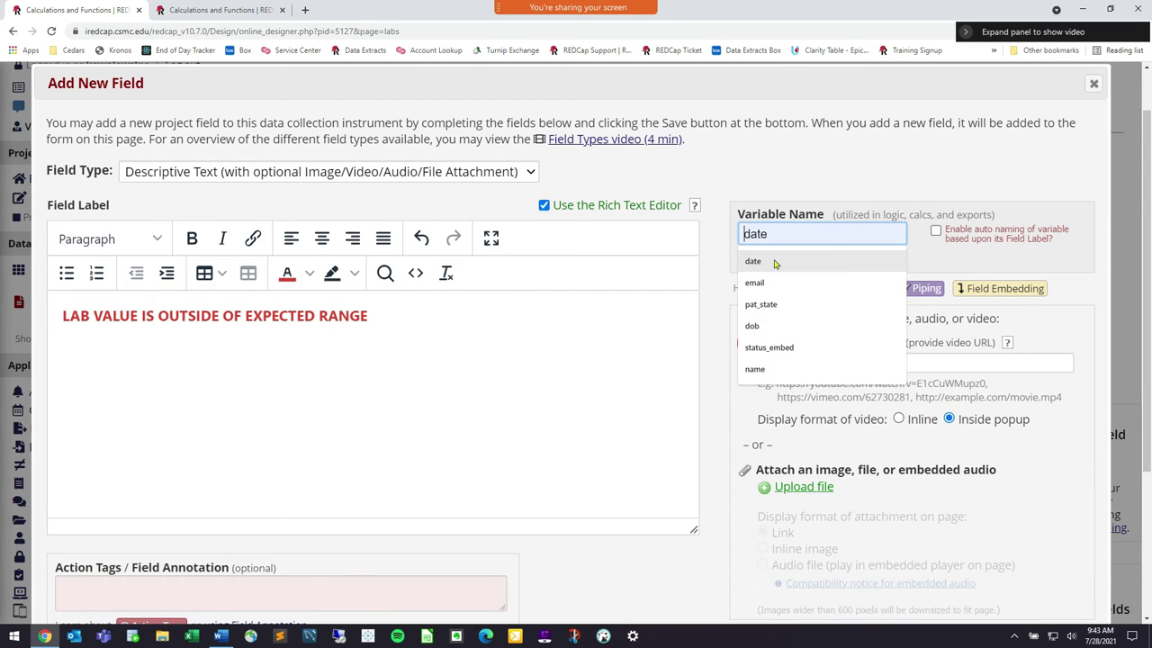
{"action": "type", "text": "warn"}
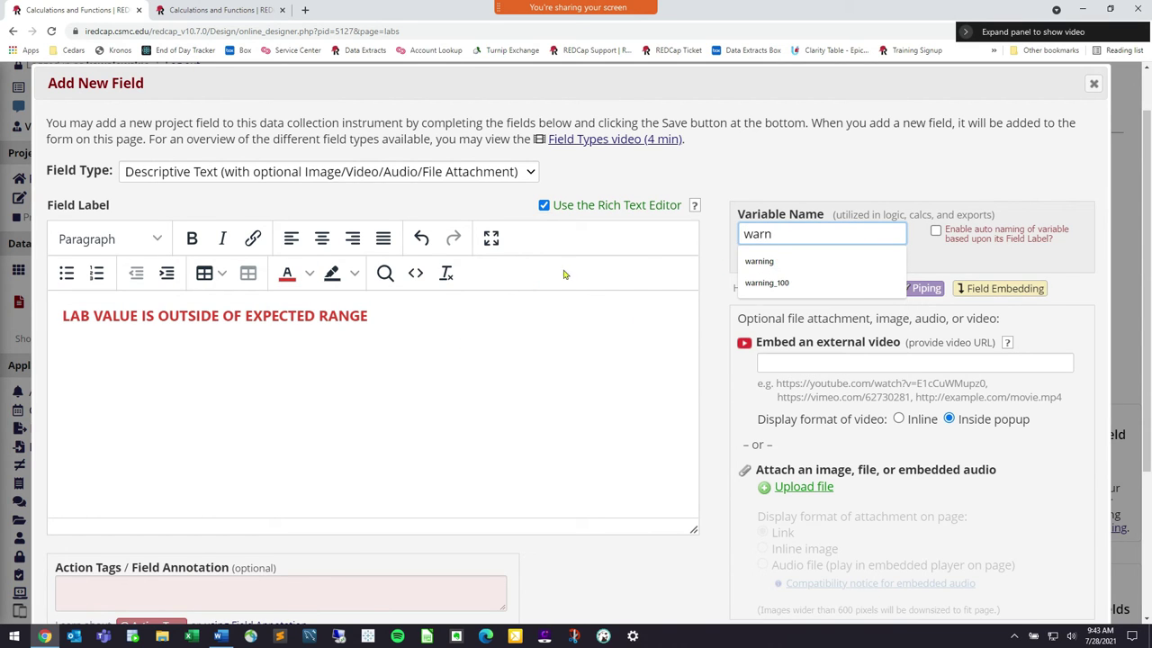
{"action": "left_click", "coordinate": [424, 316]}
{"action": "left_click", "coordinate": [321, 238]}
{"action": "type", "text": "!"}
{"action": "key", "text": "BackSpace"}
{"action": "type", "text": "!!"}
{"action": "left_click", "coordinate": [150, 314]}
{"action": "type", "text": "!!"}
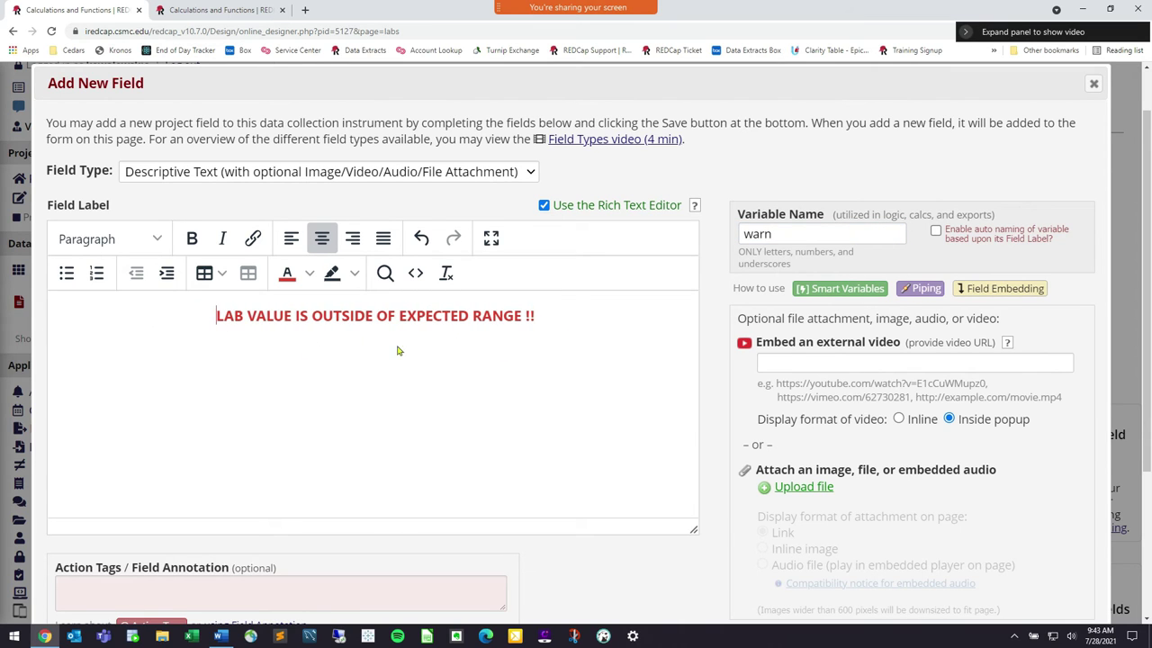
{"action": "scroll", "coordinate": [873, 439], "scroll_direction": "down", "scroll_amount": 2}
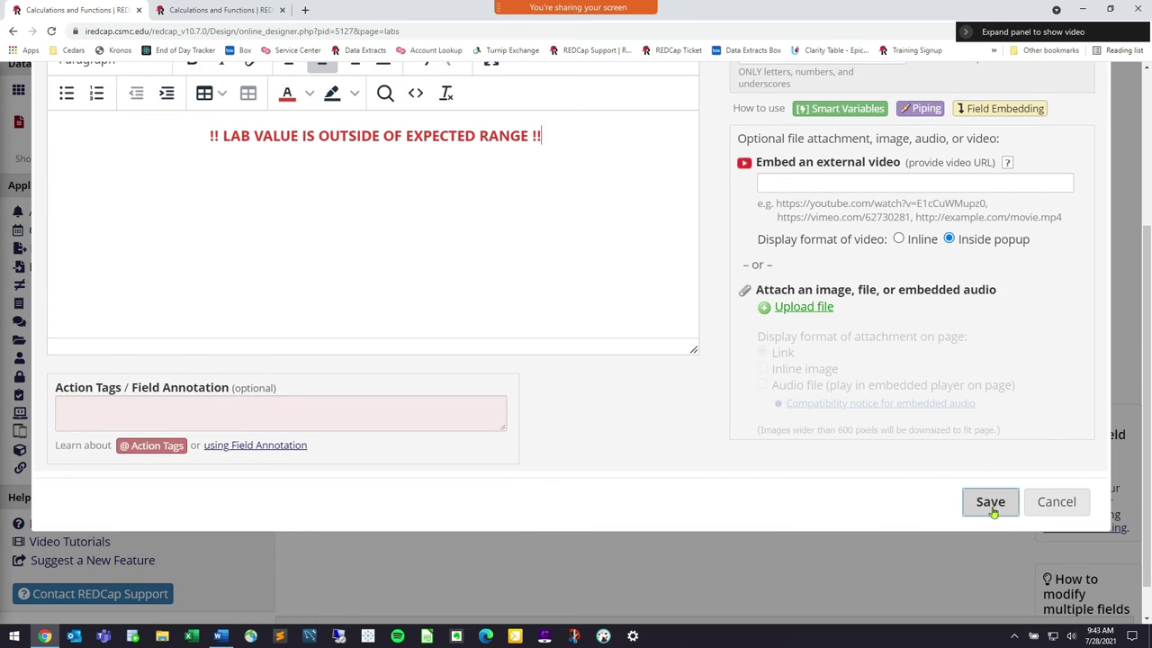
{"action": "left_click", "coordinate": [990, 502]}
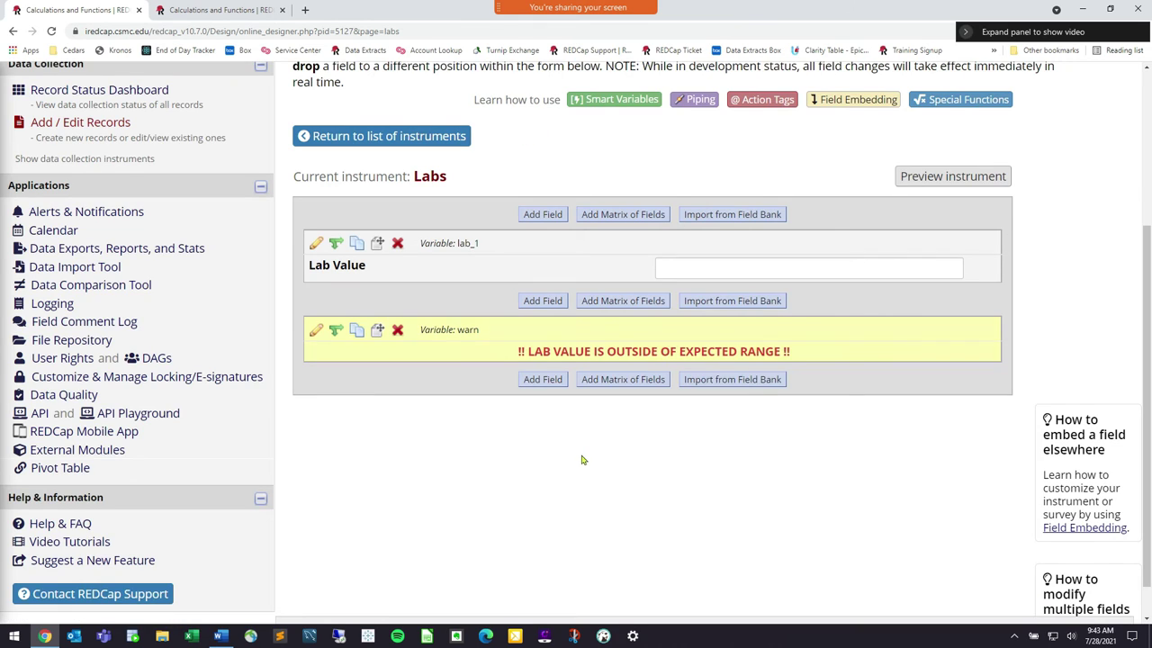
Check the Lab Value field's minimum and maximum validation settings and close it without changes.
{"action": "scroll", "coordinate": [583, 459], "scroll_direction": "up", "scroll_amount": 1}
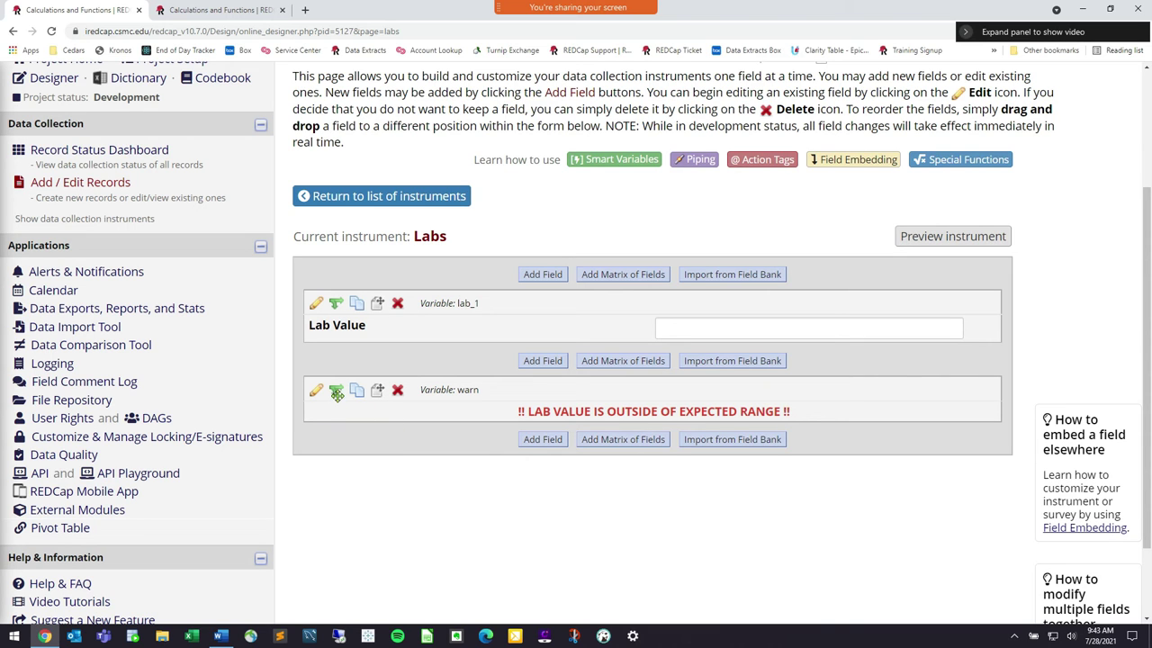
{"action": "left_click", "coordinate": [316, 306]}
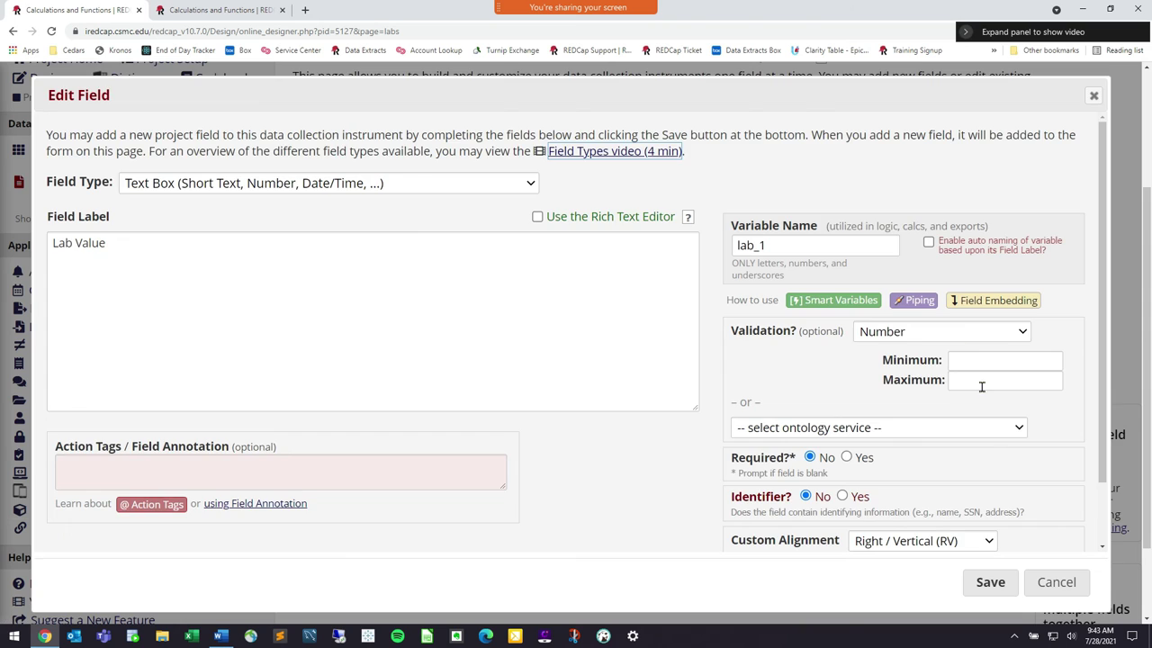
{"action": "left_click", "coordinate": [1055, 581]}
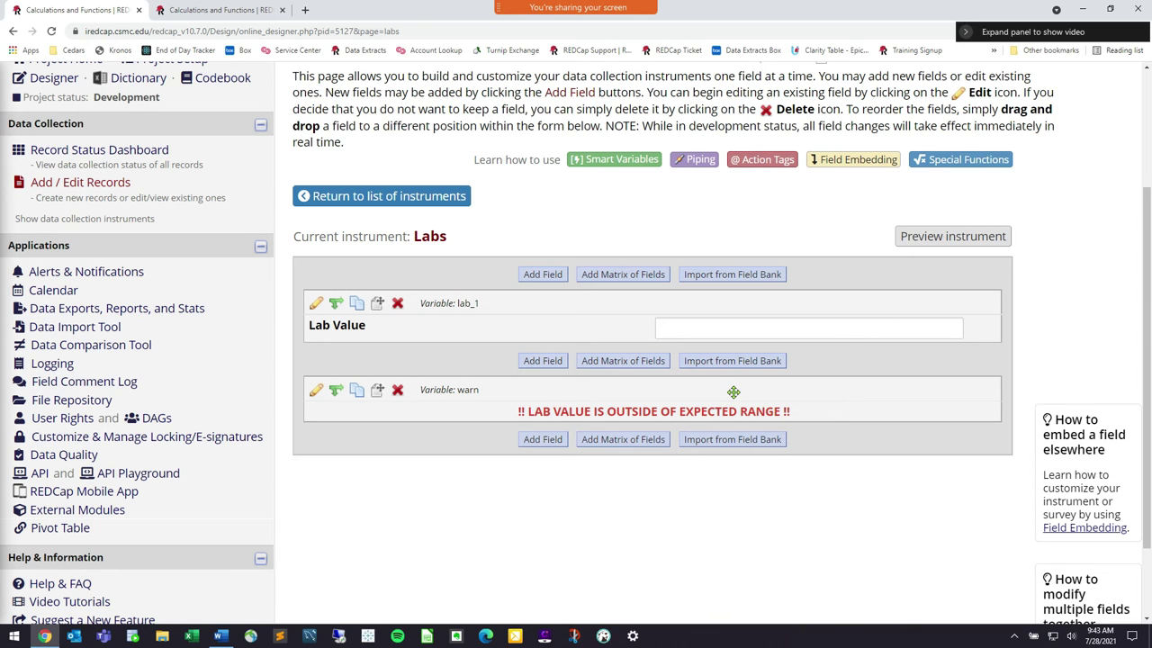
Write branching logic for the warn field: [lab_1] < 100 or [lab_1] > 1000.
{"action": "left_click", "coordinate": [334, 393]}
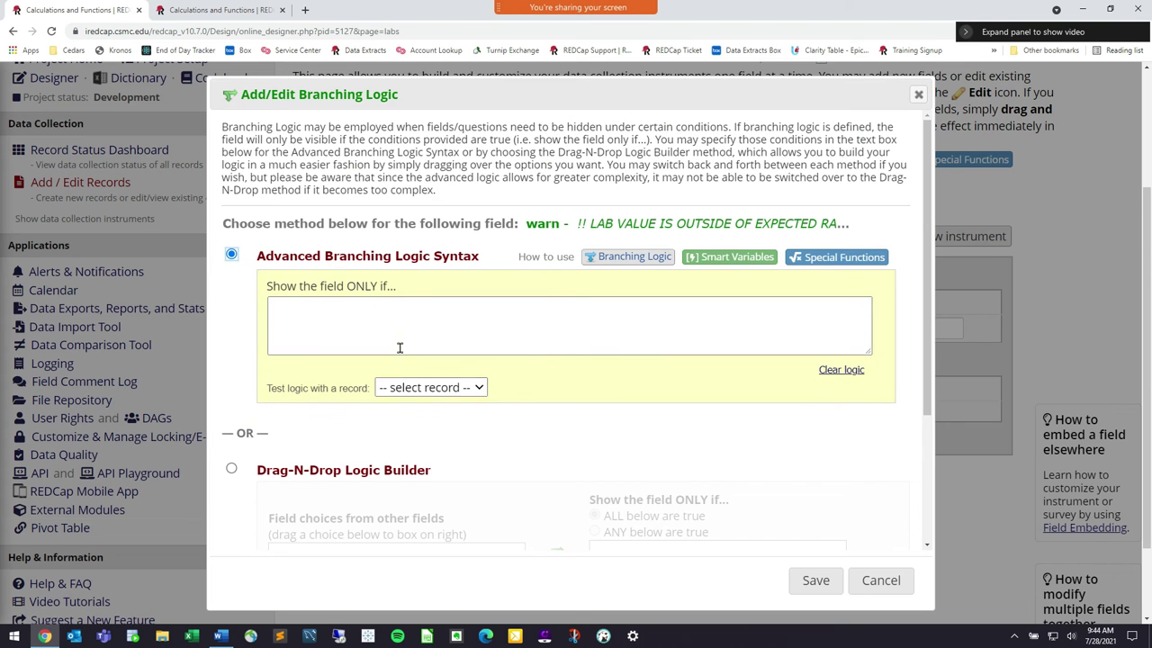
{"action": "left_click", "coordinate": [433, 309]}
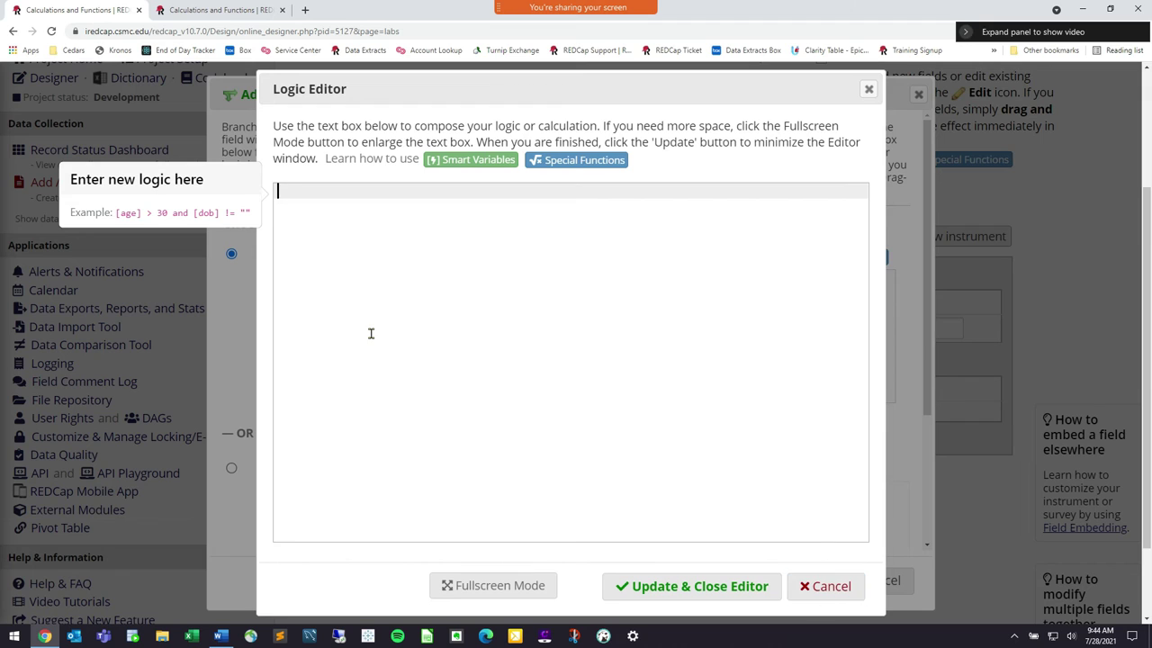
{"action": "type", "text": "[lab_1"}
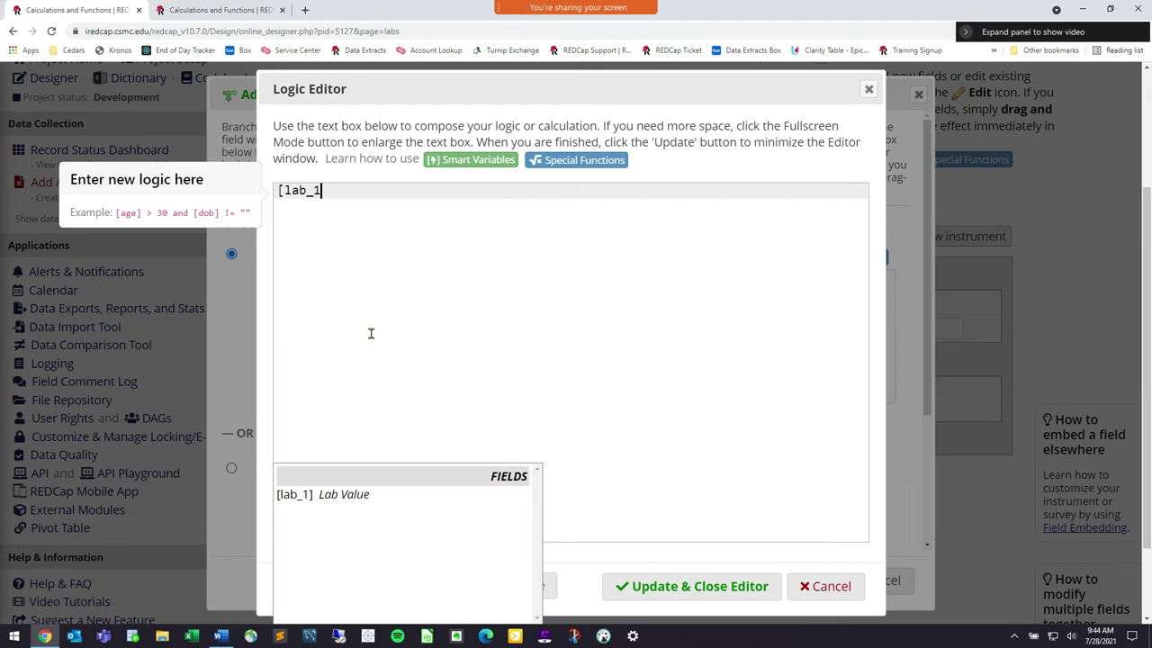
{"action": "type", "text": "] < "}
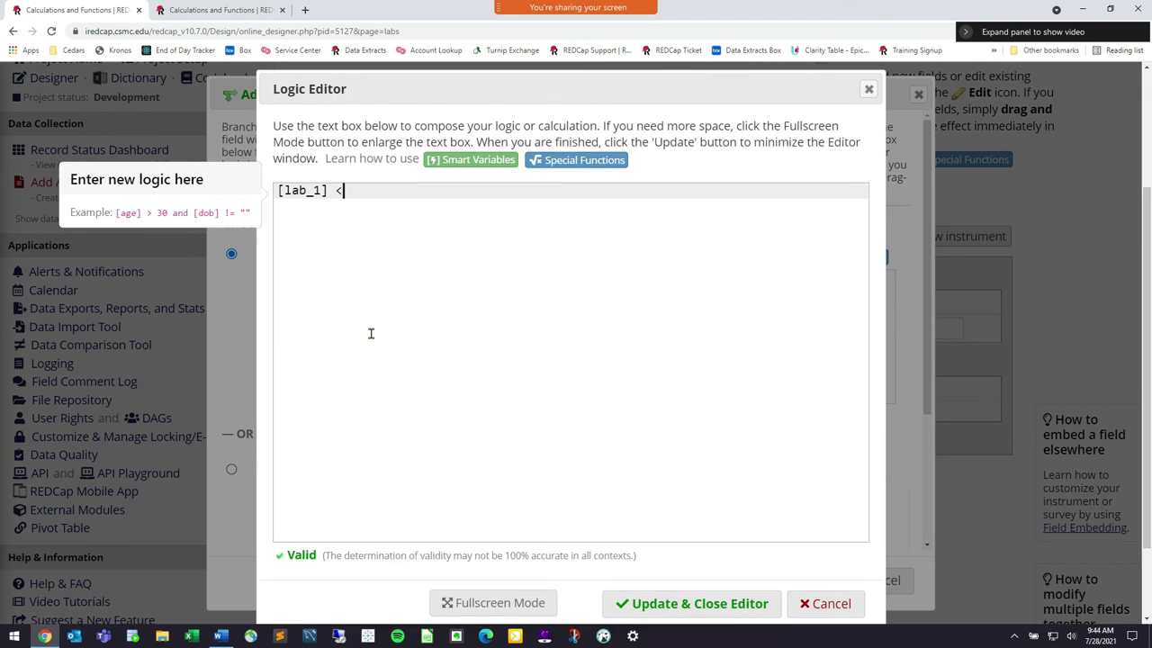
{"action": "type", "text": "100 or "}
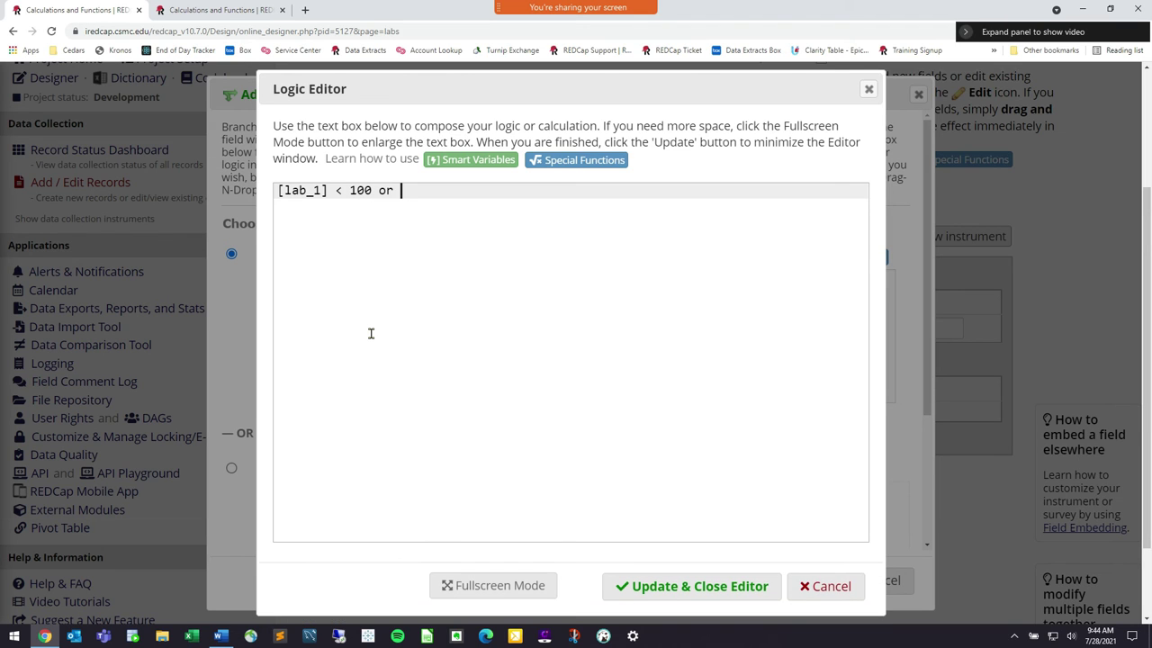
{"action": "type", "text": "[lab_1] "}
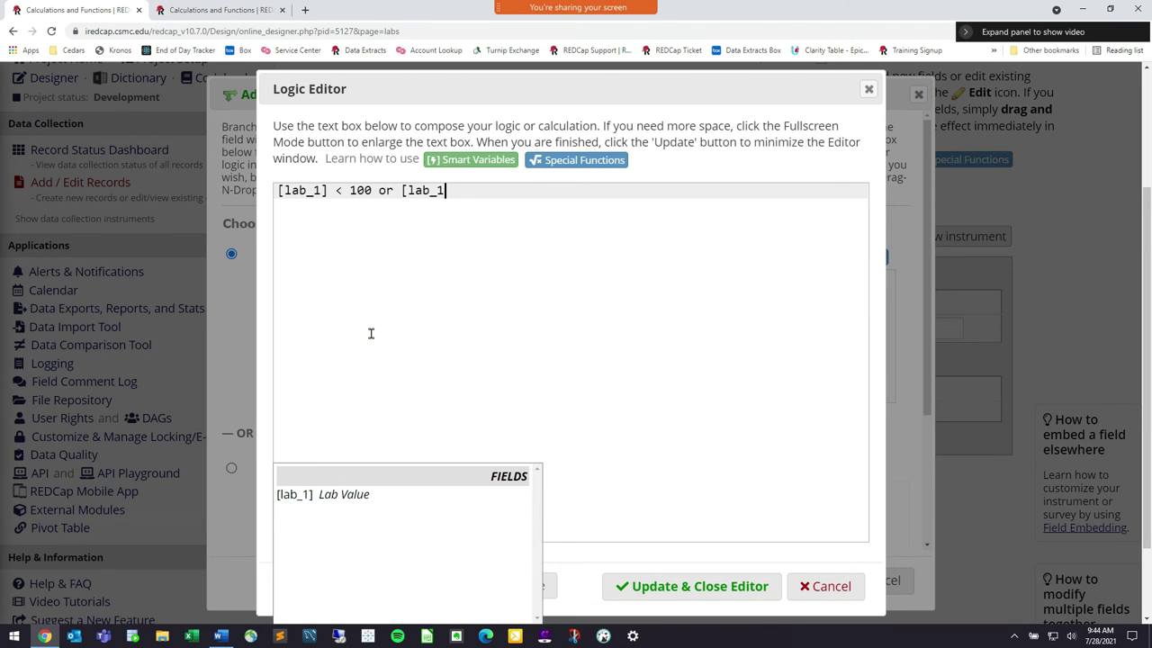
{"action": "type", "text": "> 1000"}
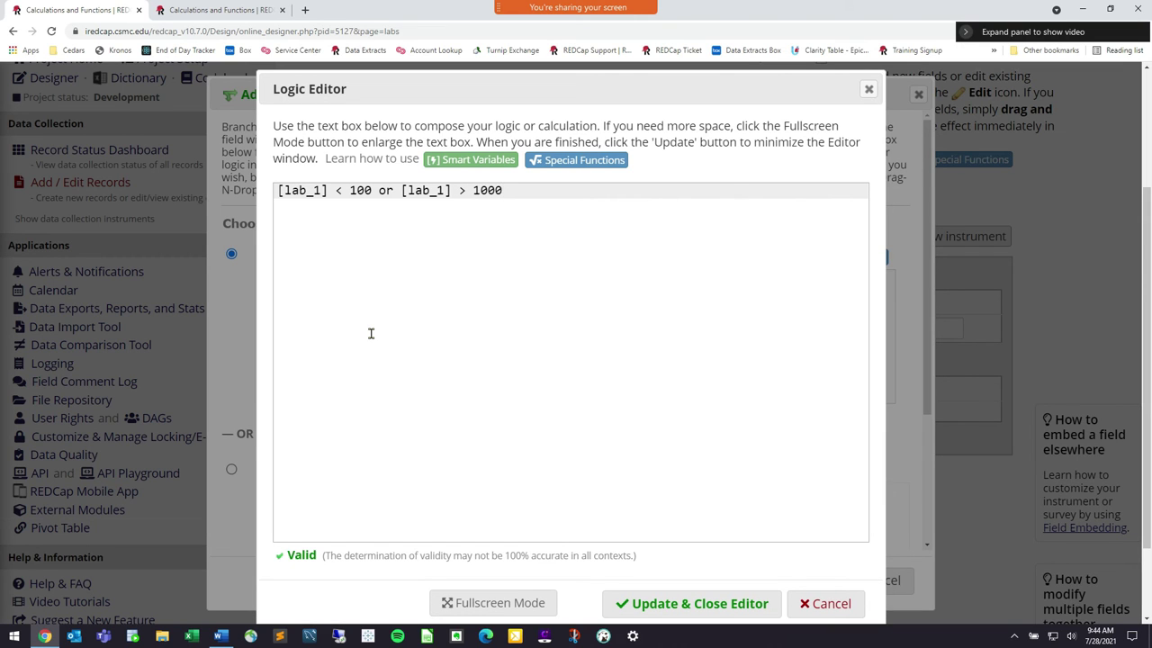
Examine the two [lab_1] conditions and their thresholds in the branching logic expression.
{"action": "mouse_move", "coordinate": [322, 191]}
{"action": "left_mouse_down"}
{"action": "mouse_move", "coordinate": [280, 191]}
{"action": "mouse_move", "coordinate": [318, 201]}
{"action": "left_mouse_up"}
{"action": "left_click", "coordinate": [293, 191]}
{"action": "left_click", "coordinate": [283, 192]}
{"action": "left_click", "coordinate": [321, 224]}
{"action": "double_click", "coordinate": [314, 190]}
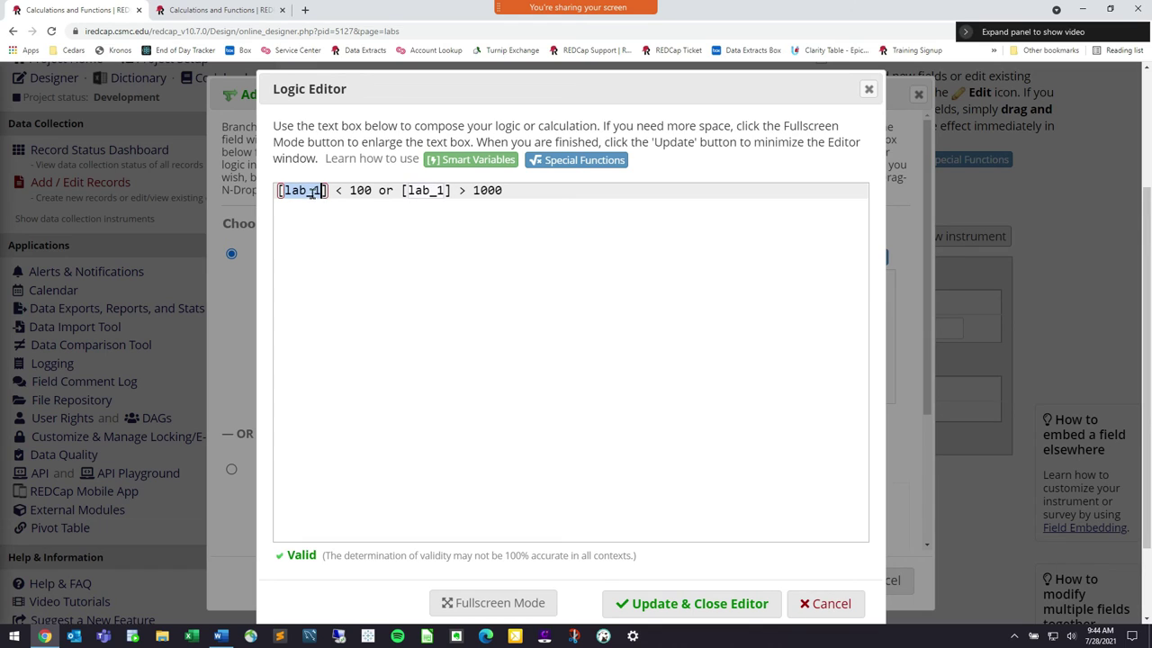
{"action": "left_click", "coordinate": [437, 191]}
{"action": "double_click", "coordinate": [437, 191]}
{"action": "left_click", "coordinate": [417, 194]}
{"action": "double_click", "coordinate": [414, 191]}
{"action": "double_click", "coordinate": [313, 191]}
{"action": "left_click", "coordinate": [356, 191]}
{"action": "left_click", "coordinate": [364, 190]}
{"action": "double_click", "coordinate": [417, 191]}
{"action": "left_click", "coordinate": [475, 190]}
{"action": "double_click", "coordinate": [517, 192]}
{"action": "left_click", "coordinate": [527, 194]}
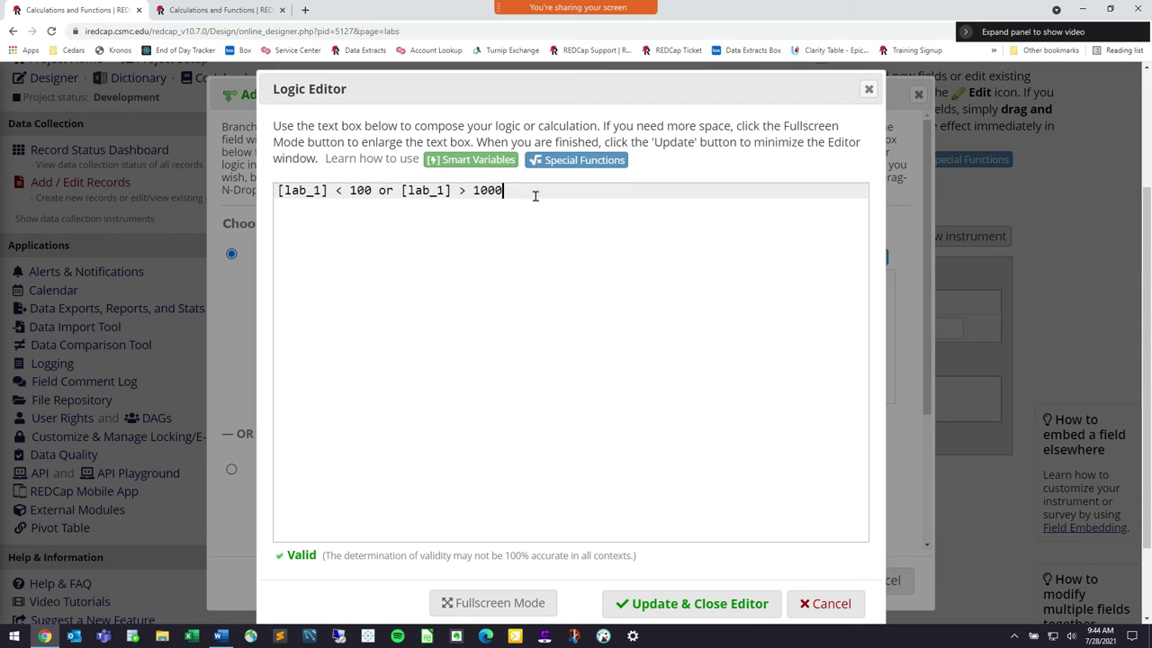
Append a third condition, or [lab_1] = 500, to the warn field's branching logic expression.
{"action": "left_click", "coordinate": [712, 605]}
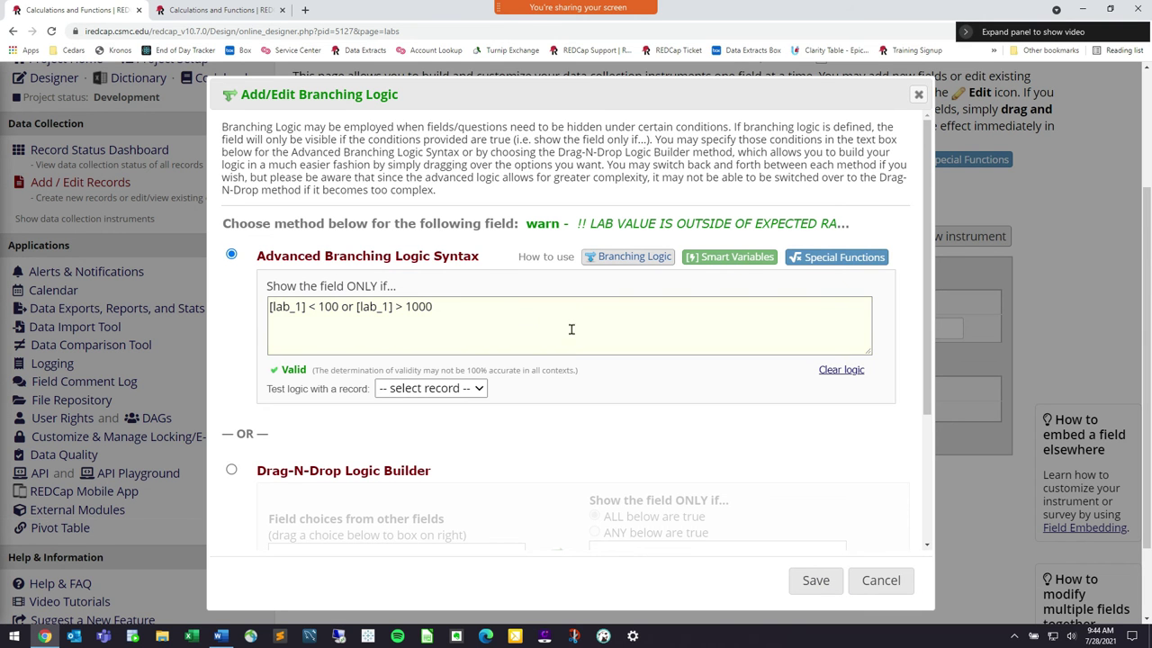
{"action": "left_click", "coordinate": [354, 307]}
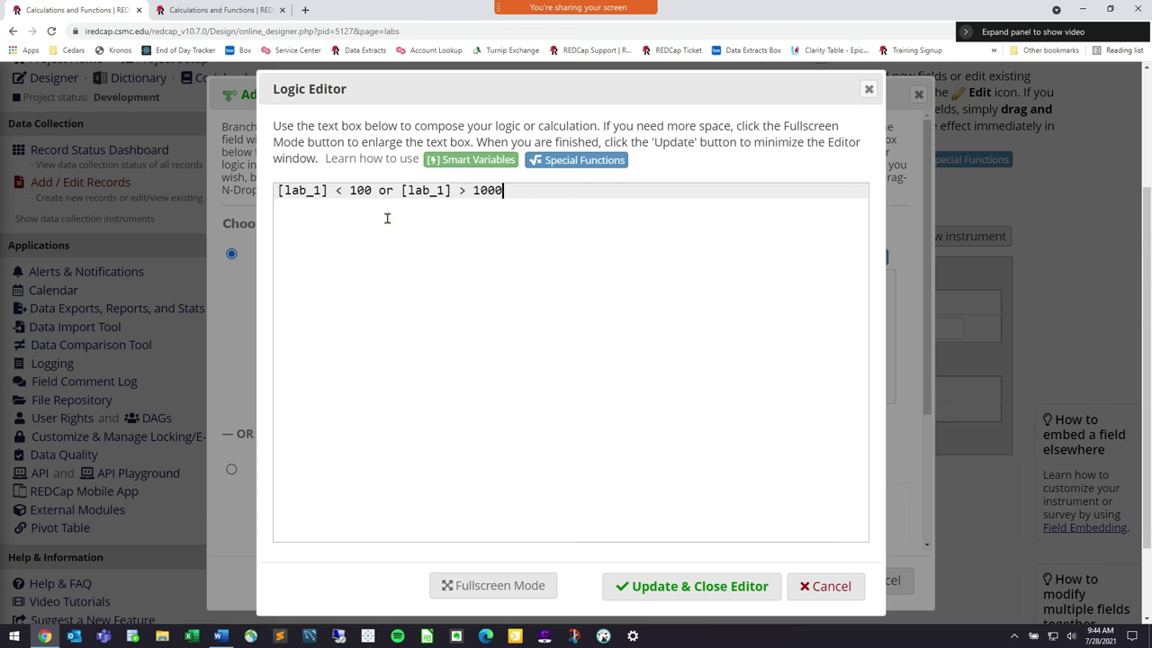
{"action": "left_click", "coordinate": [394, 190]}
{"action": "left_click", "coordinate": [541, 191]}
{"action": "type", "text": "or"}
{"action": "type", "text": "[lab_1"}
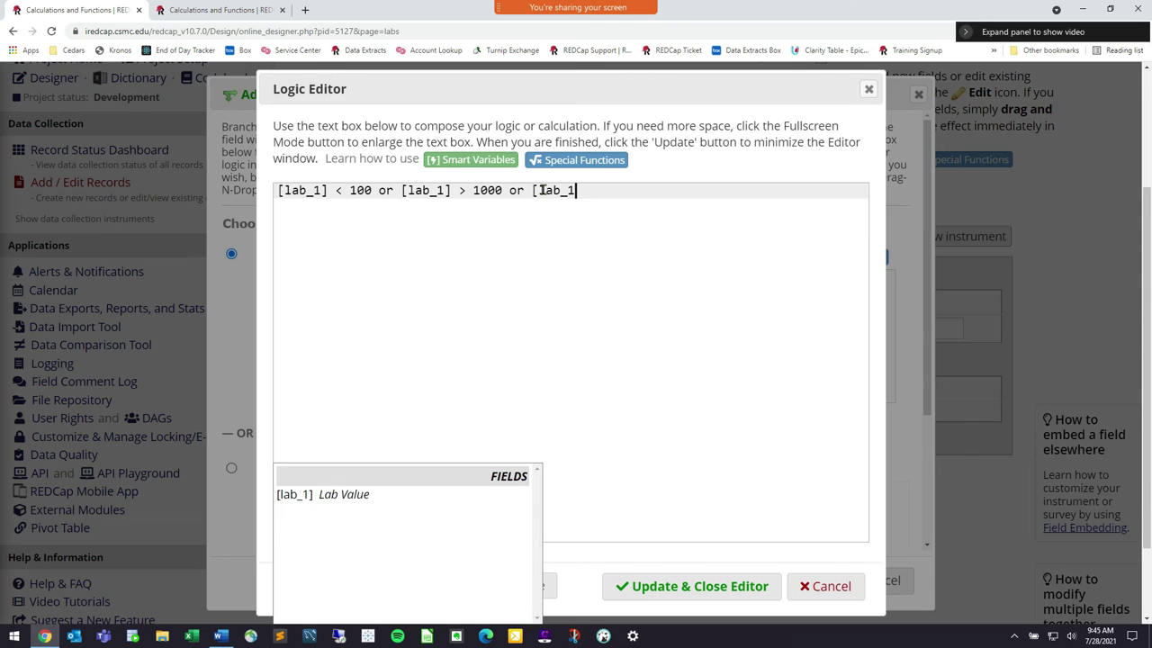
{"action": "type", "text": "] = 500"}
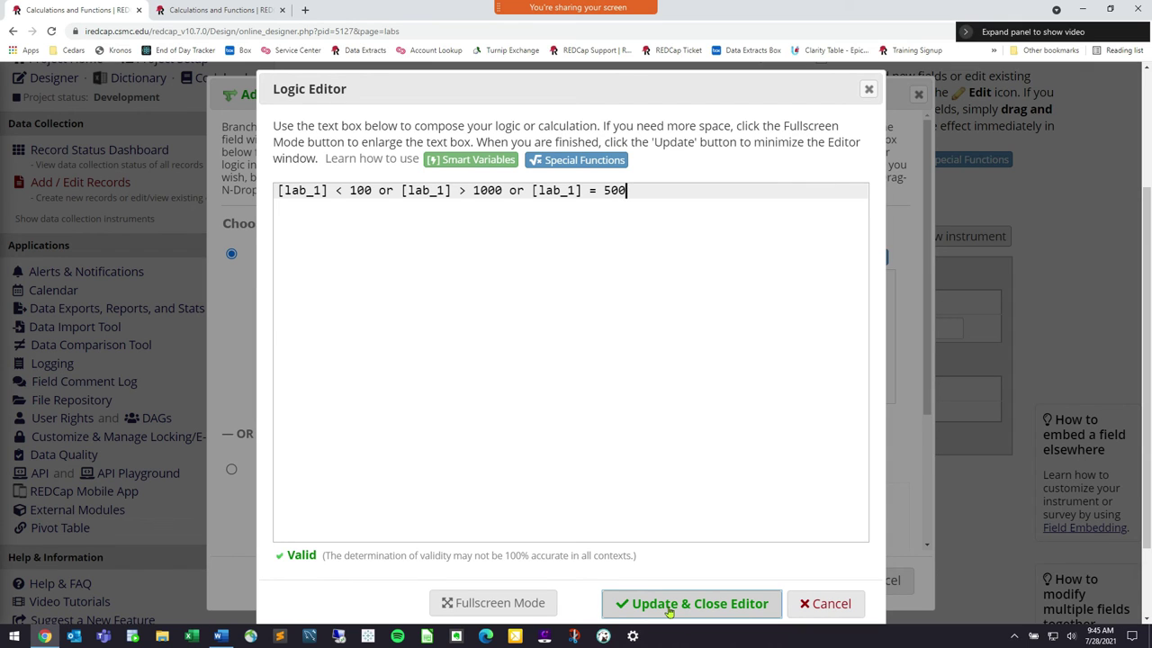
{"action": "triple_click", "coordinate": [632, 358]}
{"action": "left_click", "coordinate": [645, 355]}
{"action": "left_click", "coordinate": [708, 601]}
Review the individual conditions in the expression and save the warn field's branching logic.
{"action": "left_click", "coordinate": [524, 309]}
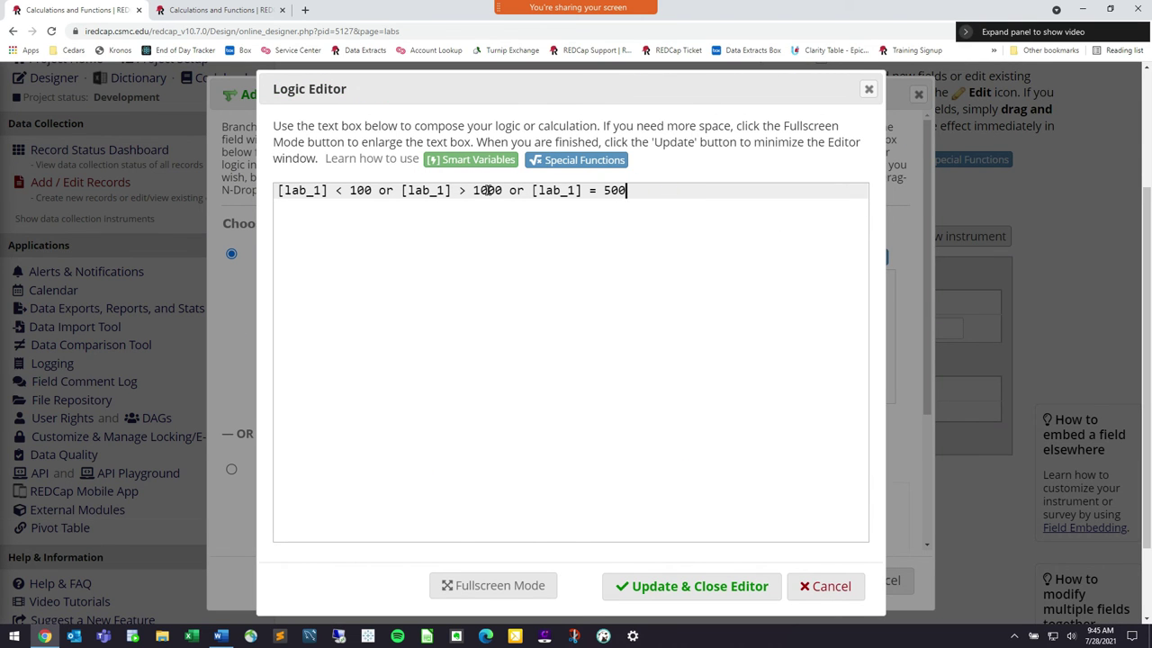
{"action": "left_click_drag", "start_coordinate": [371, 190], "coordinate": [277, 190]}
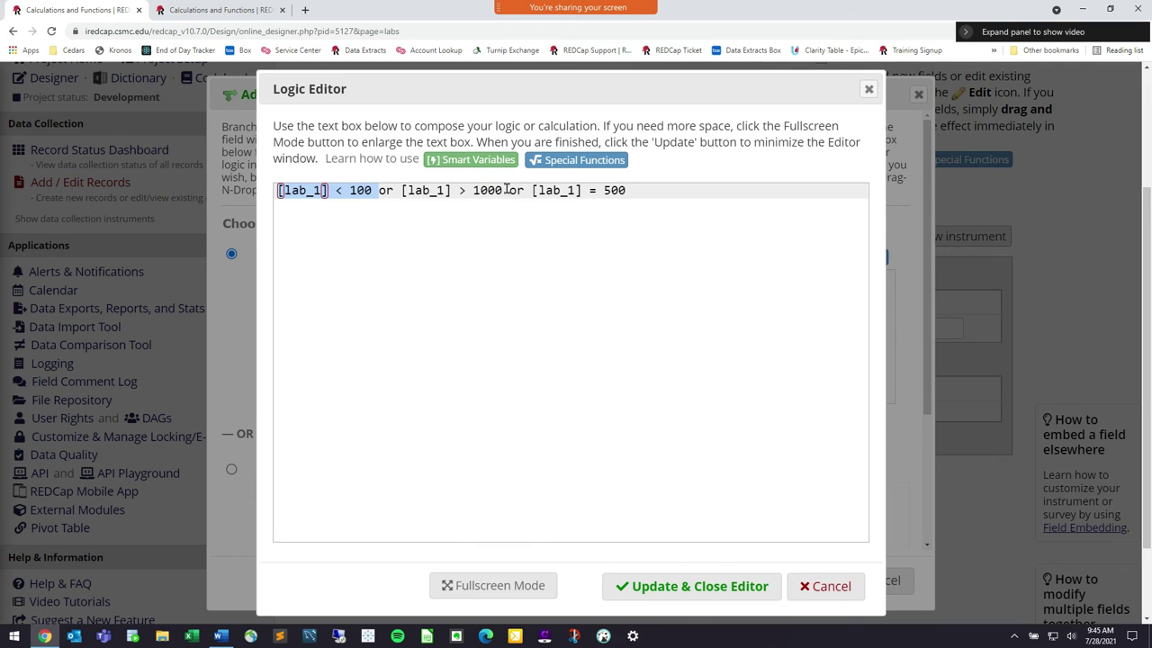
{"action": "left_click_drag", "start_coordinate": [508, 190], "coordinate": [644, 190]}
{"action": "left_click", "coordinate": [644, 190]}
{"action": "left_click", "coordinate": [699, 583]}
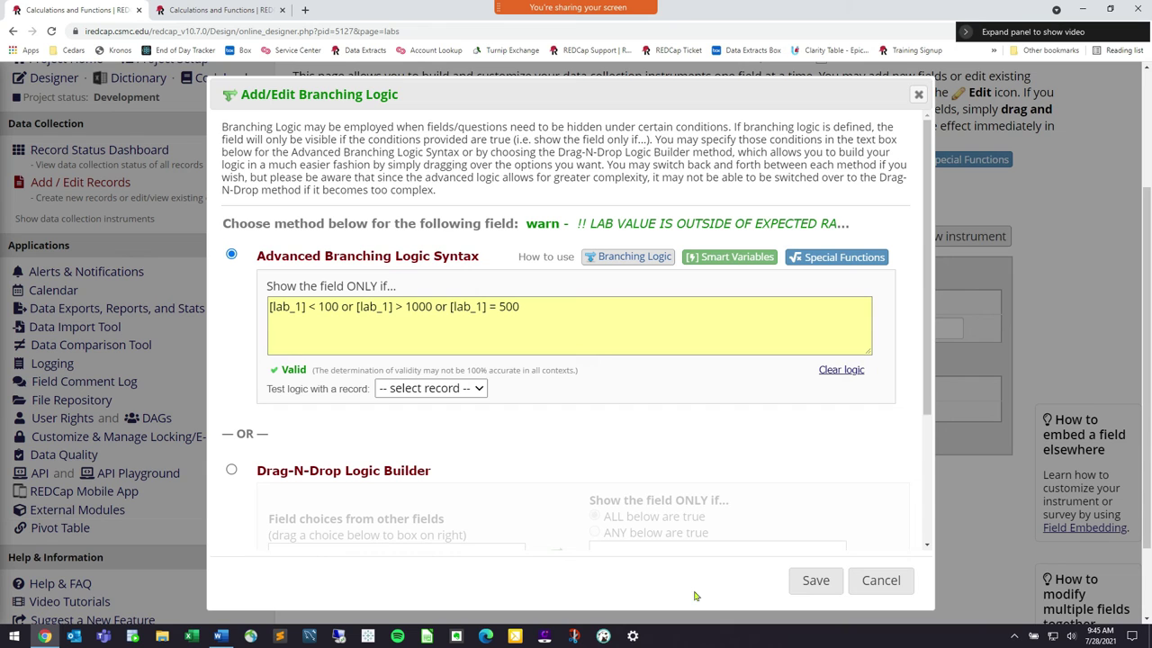
{"action": "key", "text": "Return"}
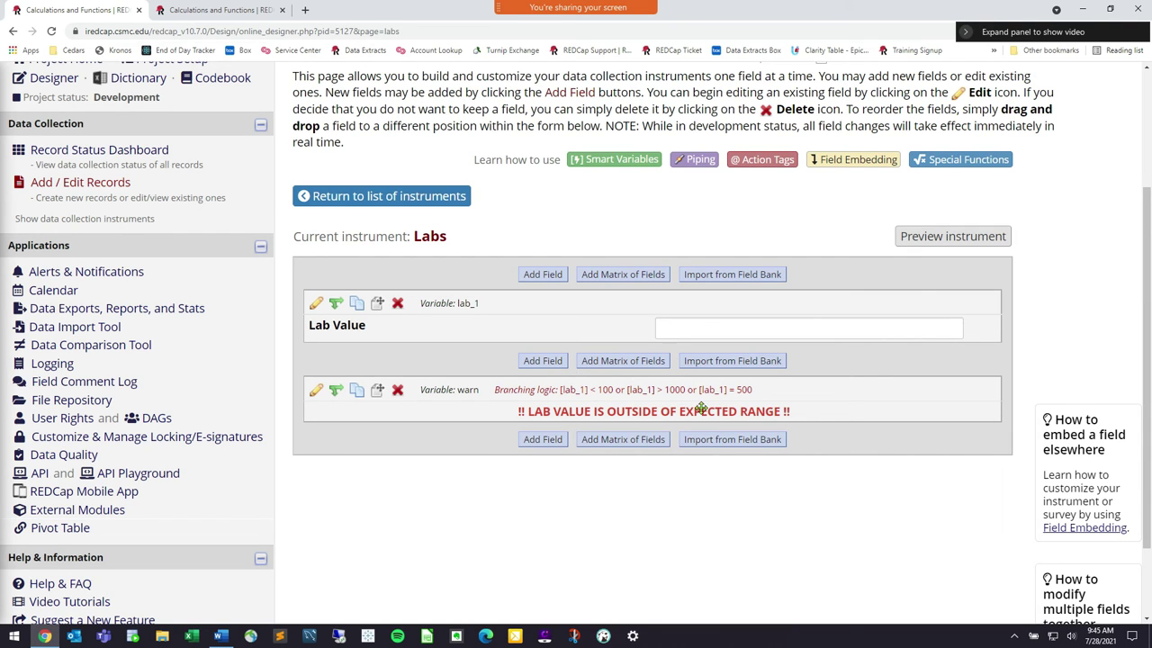
Start a new record, open its Labs form, and enter 433 as the Lab Value.
{"action": "left_click", "coordinate": [99, 183]}
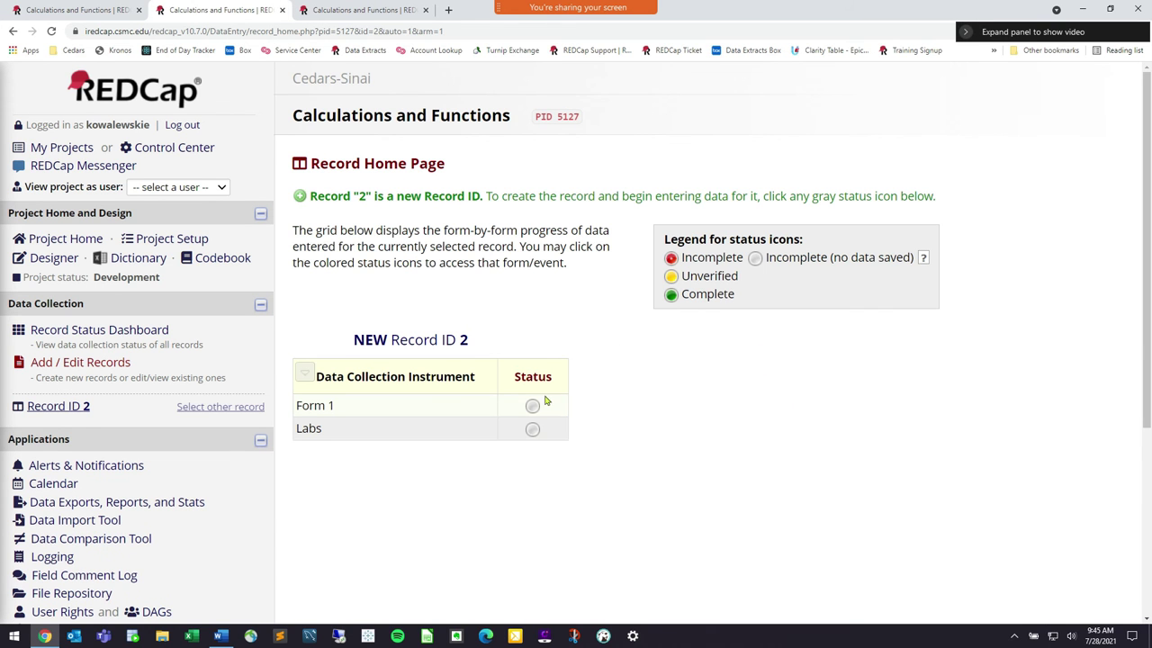
{"action": "left_click", "coordinate": [532, 428]}
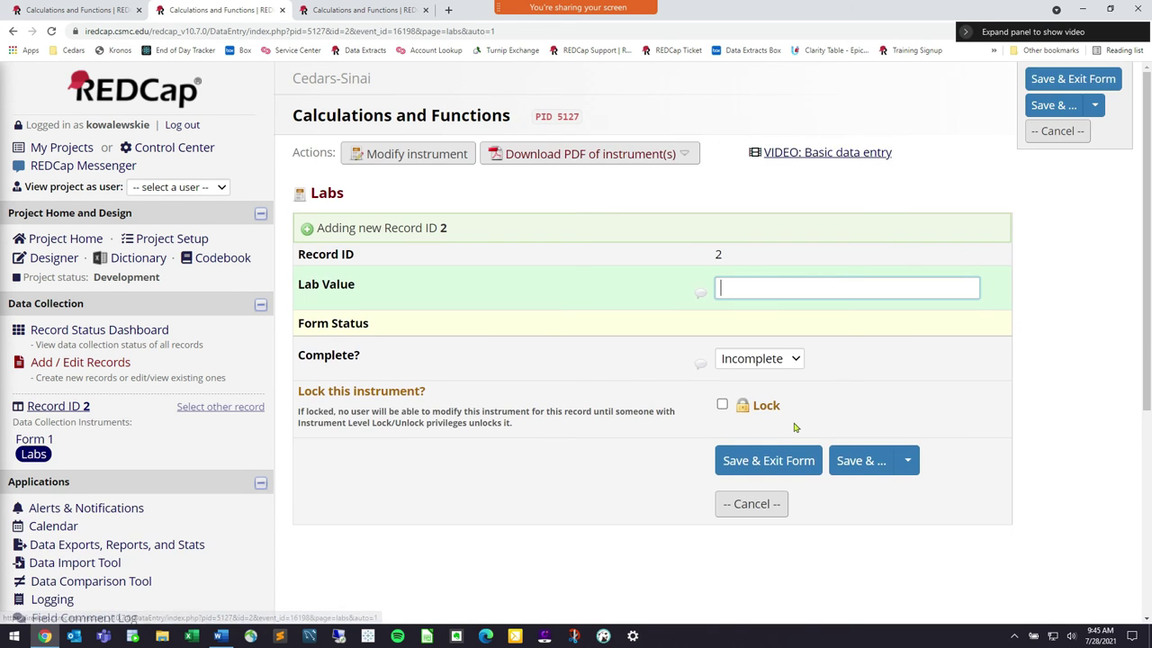
{"action": "left_click", "coordinate": [748, 286]}
{"action": "type", "text": "433"}
{"action": "key", "text": "Tab"}
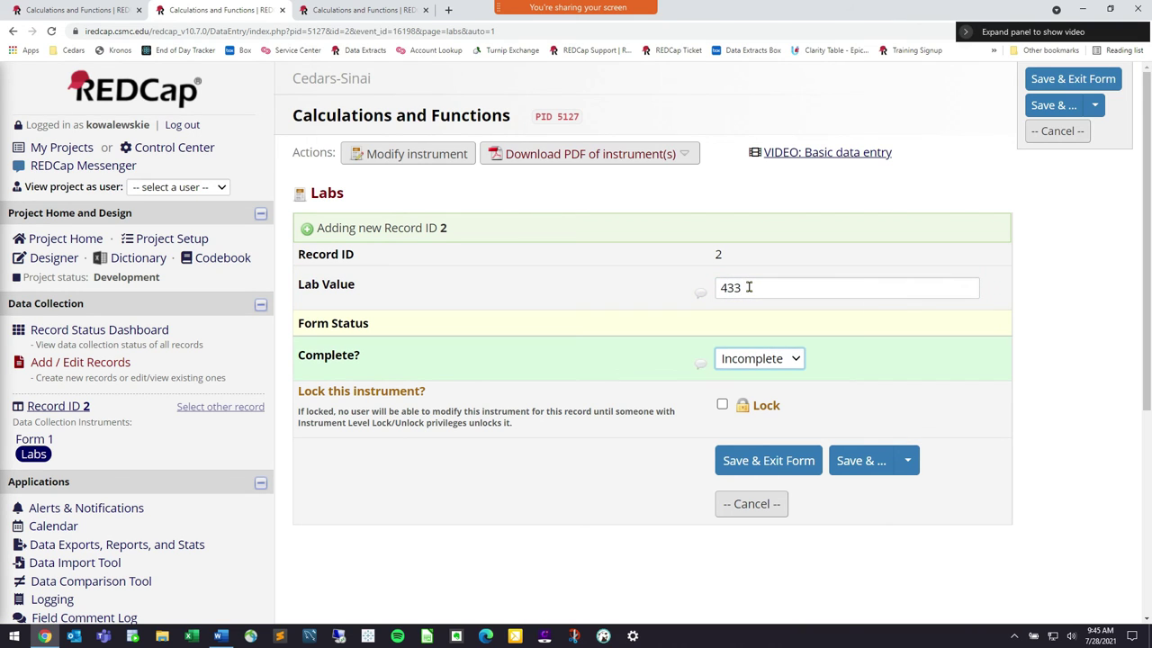
Replace the Lab Value with 100 to test the lower limit of the warning.
{"action": "left_click", "coordinate": [748, 286]}
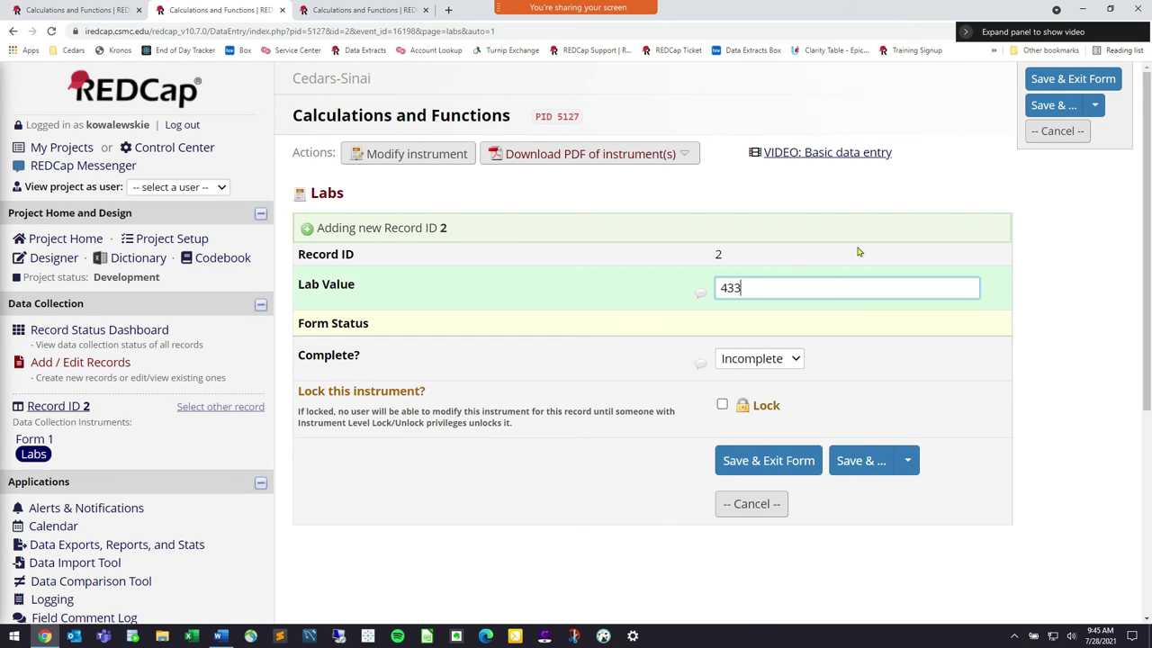
{"action": "key", "text": "BackSpace"}
{"action": "key", "text": "BackSpace"}
{"action": "type", "text": "100"}
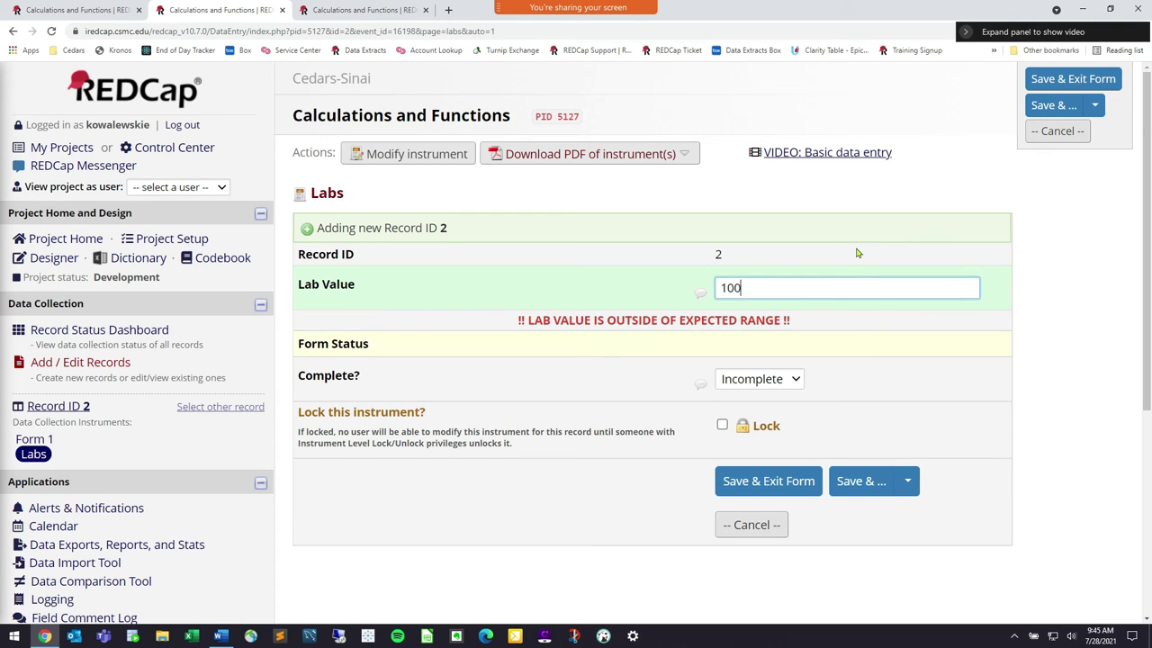
{"action": "key", "text": "Tab"}
{"action": "key", "text": "shift+Tab"}
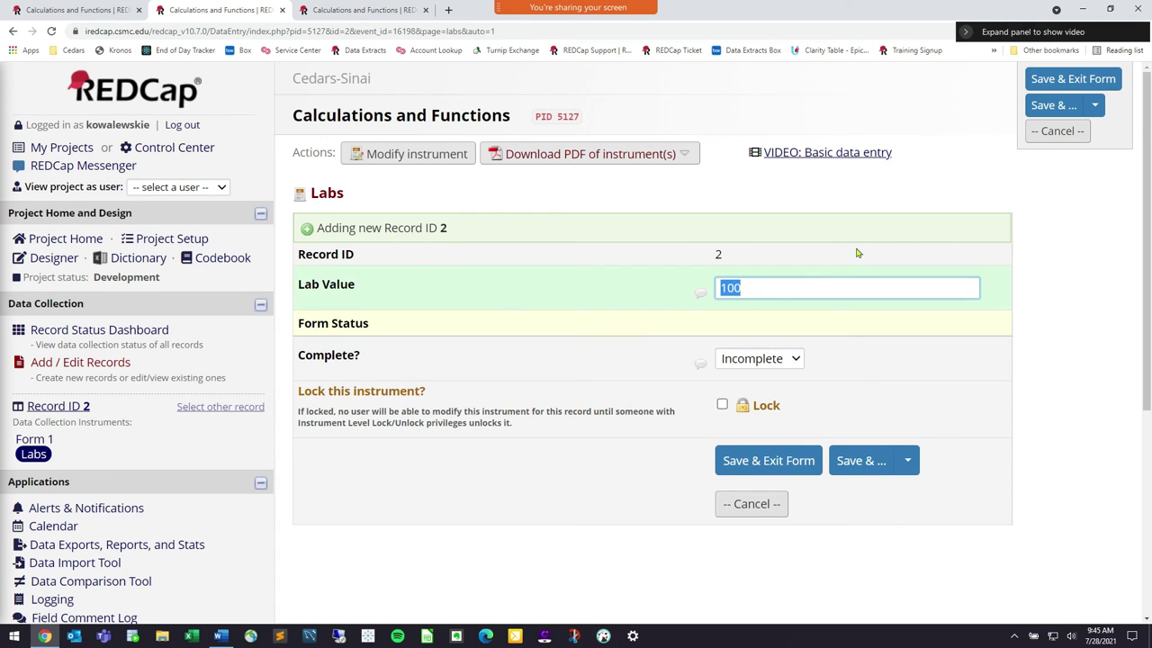
Test the warning with Lab Values of 500, 1000 and 1001.
{"action": "key", "text": "Right"}
{"action": "key", "text": "BackSpace"}
{"action": "key", "text": "BackSpace"}
{"action": "type", "text": "500"}
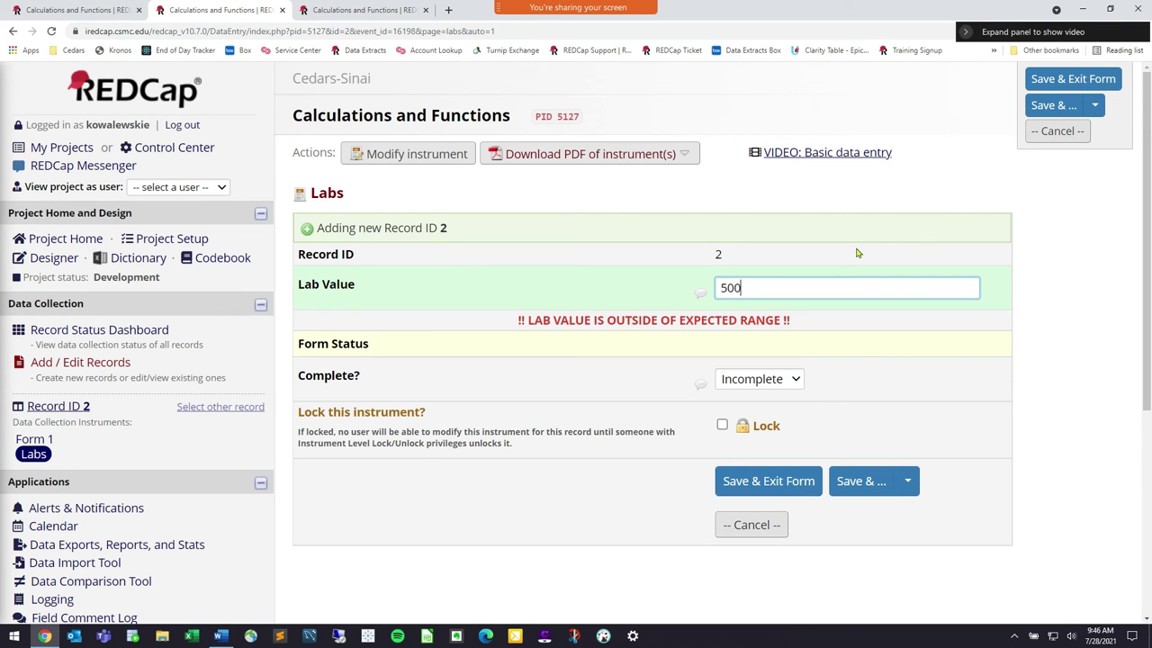
{"action": "key", "text": "BackSpace"}
{"action": "key", "text": "BackSpace"}
{"action": "key", "text": "BackSpace"}
{"action": "type", "text": "1000"}
Switch to the Form 1 designer's browser tab and open the HERB Data Extracts record dashboard there.
{"action": "left_click", "coordinate": [461, 16]}
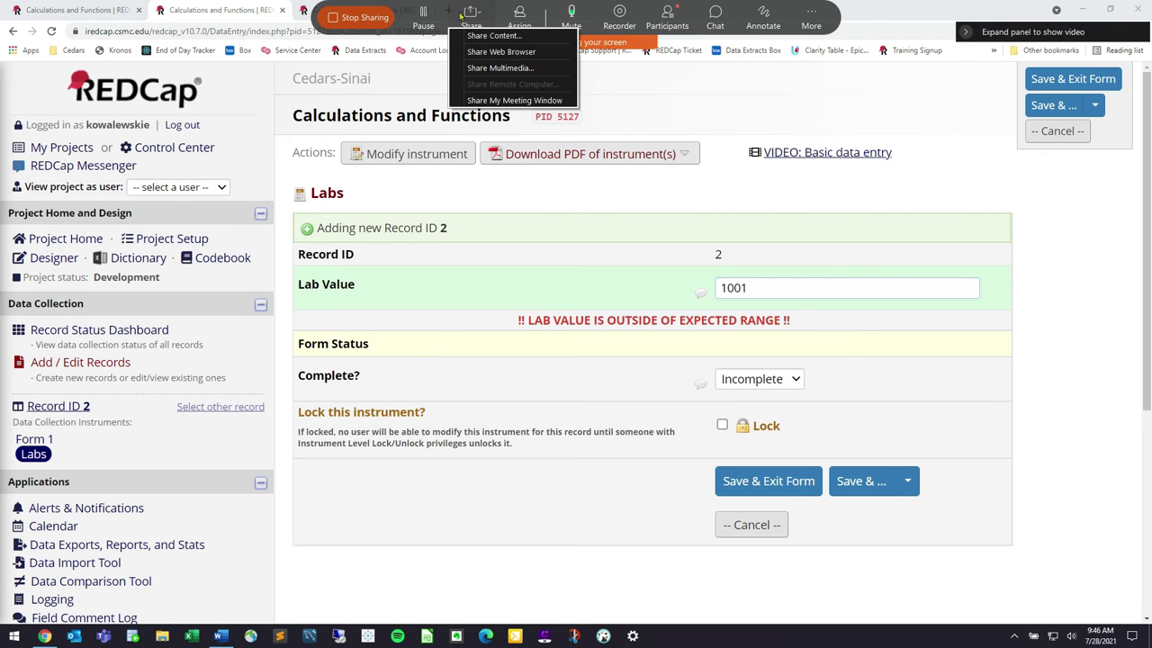
{"action": "left_click", "coordinate": [912, 18]}
{"action": "left_click_drag", "start_coordinate": [346, 5], "coordinate": [351, 25]}
{"action": "left_click", "coordinate": [355, 33]}
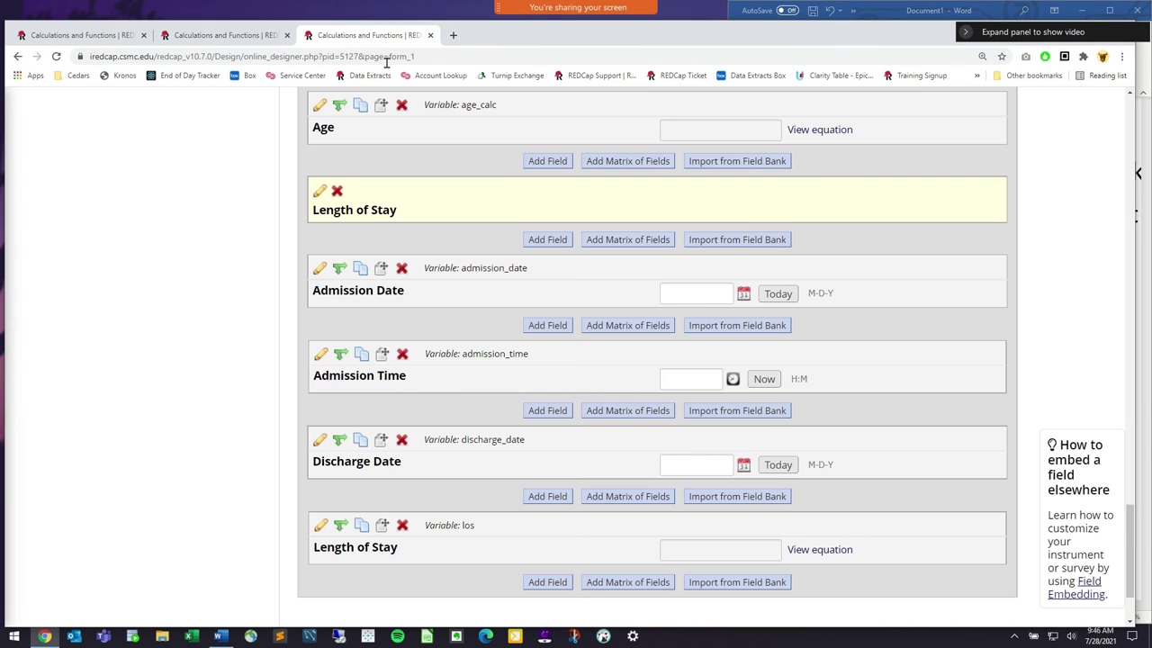
{"action": "scroll", "coordinate": [252, 147], "scroll_direction": "up", "scroll_amount": 6}
{"action": "left_click", "coordinate": [365, 76]}
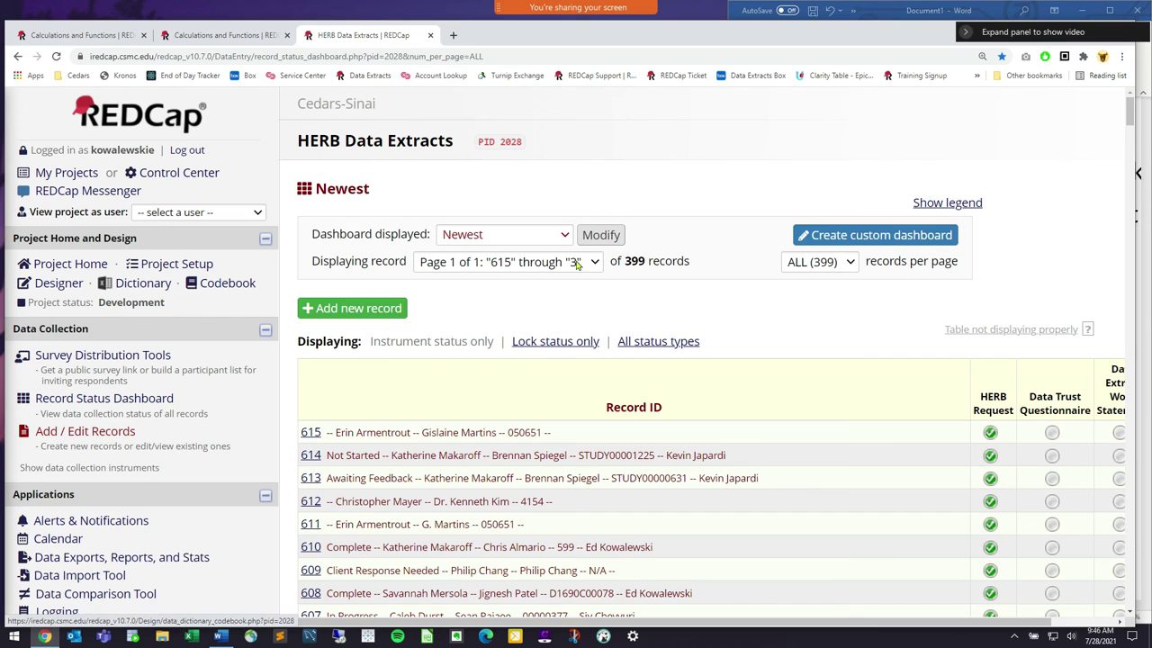
Start a new record in HERB Data Extracts and enter 2131 as its Box Link.
{"action": "left_click", "coordinate": [81, 434]}
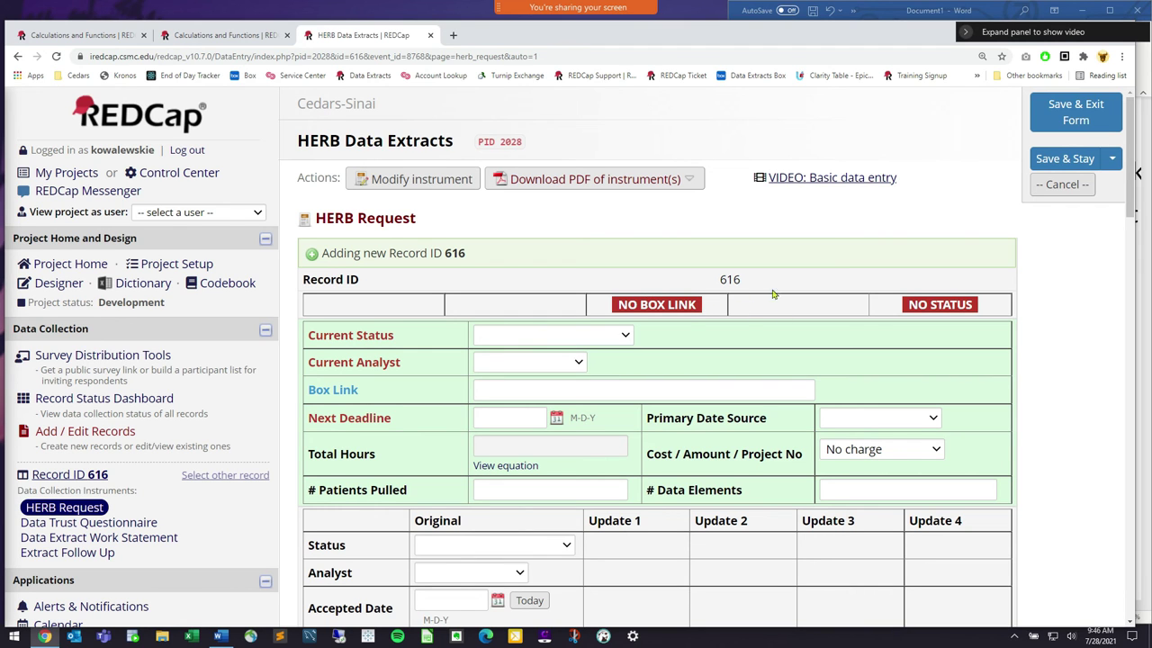
{"action": "scroll", "coordinate": [705, 315], "scroll_direction": "down", "scroll_amount": 1}
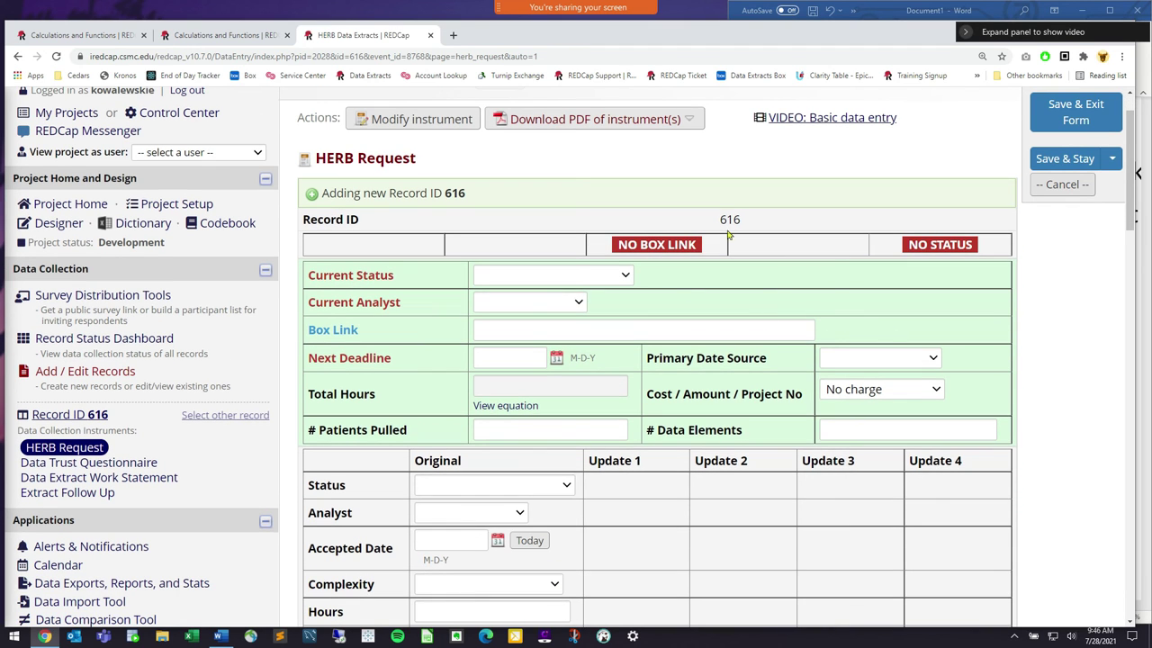
{"action": "left_click", "coordinate": [549, 330]}
{"action": "type", "text": "2131"}
{"action": "key", "text": "Tab"}
Clear the Box Link value on the HERB Request form.
{"action": "left_click", "coordinate": [481, 331]}
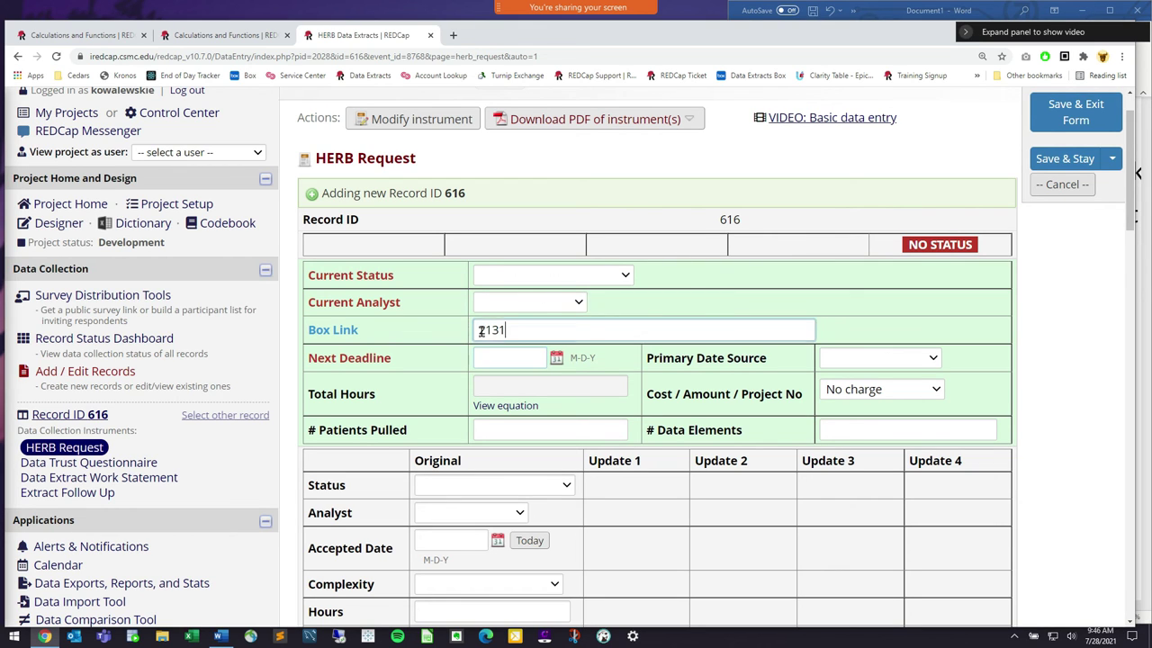
{"action": "triple_click", "coordinate": [335, 326]}
{"action": "left_click", "coordinate": [508, 327]}
{"action": "left_click_drag", "start_coordinate": [512, 327], "coordinate": [489, 329]}
{"action": "left_click", "coordinate": [620, 245]}
{"action": "double_click", "coordinate": [516, 333]}
{"action": "key", "text": "Delete"}
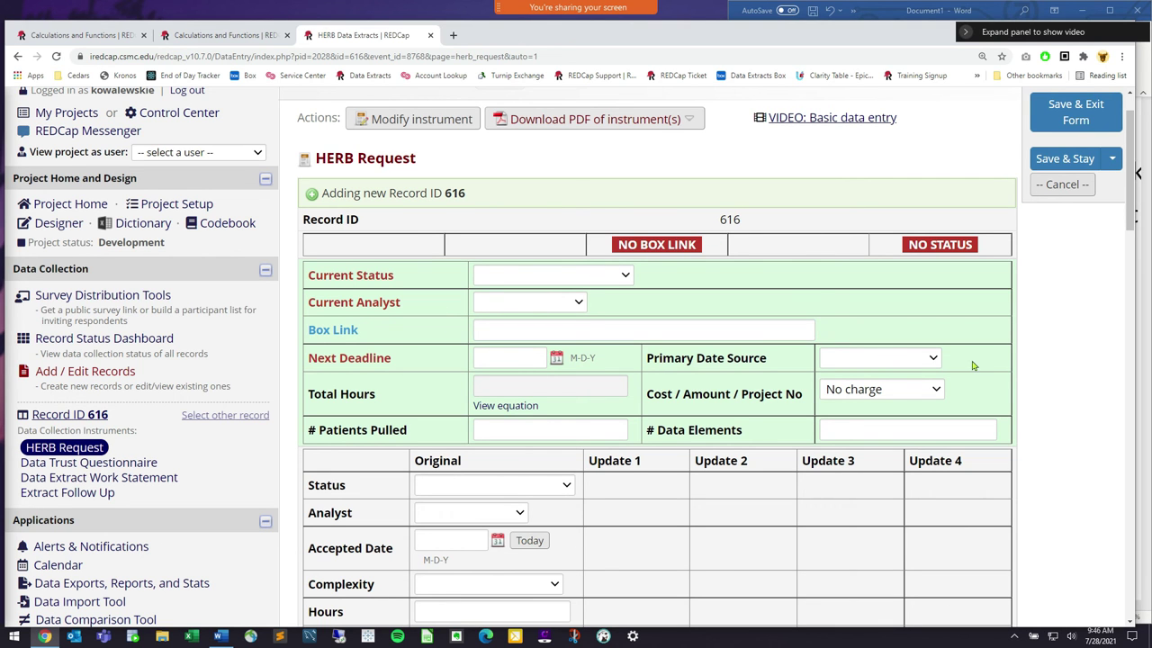
Answer No to the question about collecting Protected Health Information and check the warning banners above Current Status.
{"action": "scroll", "coordinate": [972, 378], "scroll_direction": "down", "scroll_amount": 8}
{"action": "left_click", "coordinate": [800, 415]}
{"action": "left_click", "coordinate": [772, 455]}
{"action": "scroll", "coordinate": [1034, 406], "scroll_direction": "up", "scroll_amount": 10}
{"action": "scroll", "coordinate": [999, 386], "scroll_direction": "down", "scroll_amount": 10}
{"action": "left_click", "coordinate": [779, 356]}
{"action": "left_click", "coordinate": [774, 416]}
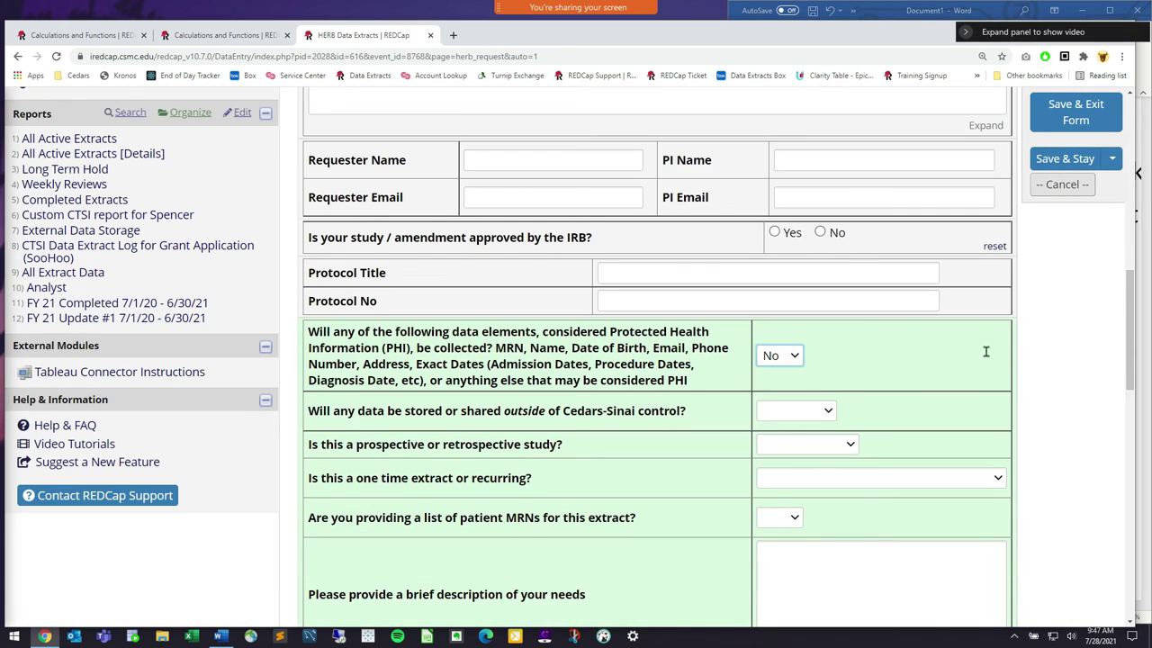
{"action": "scroll", "coordinate": [631, 274], "scroll_direction": "up", "scroll_amount": 10}
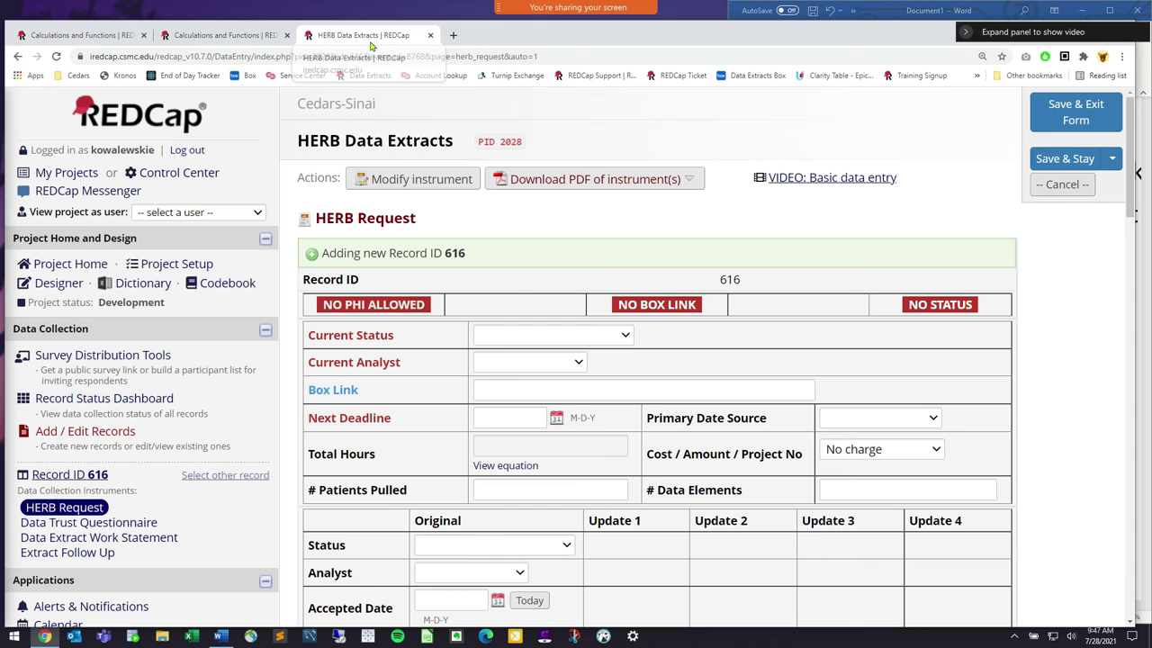
Close the HERB Data Extracts browser tab without saving the record, and open the meeting chat.
{"action": "left_click", "coordinate": [430, 35]}
{"action": "left_click", "coordinate": [630, 124]}
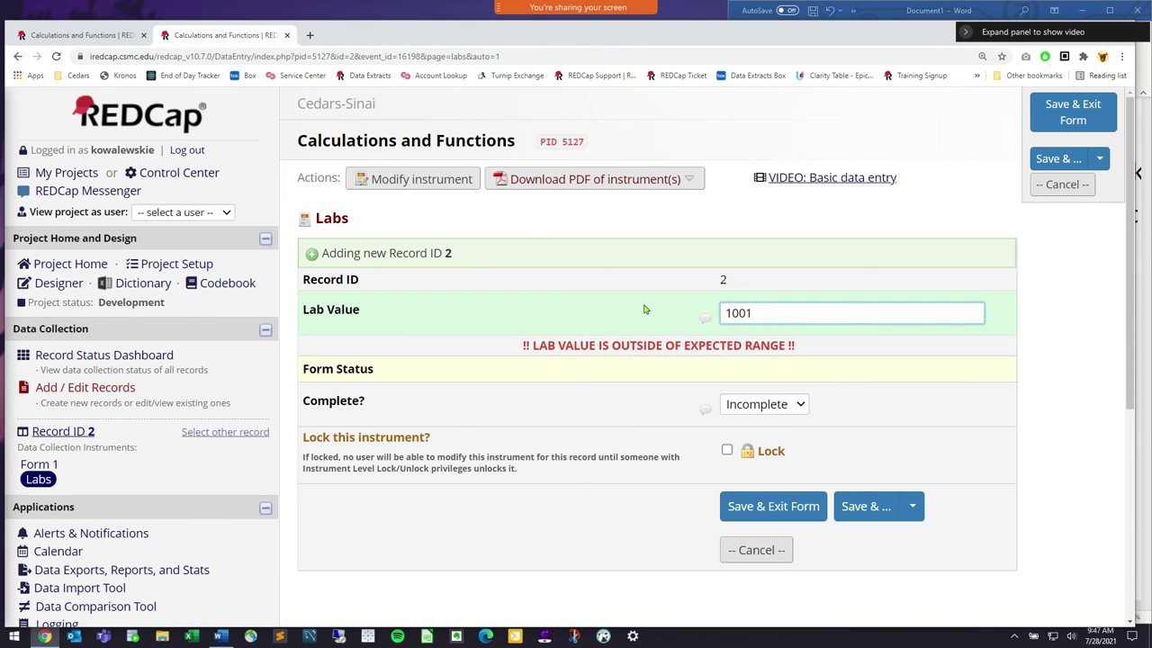
{"action": "mouse_move", "coordinate": [612, 9]}
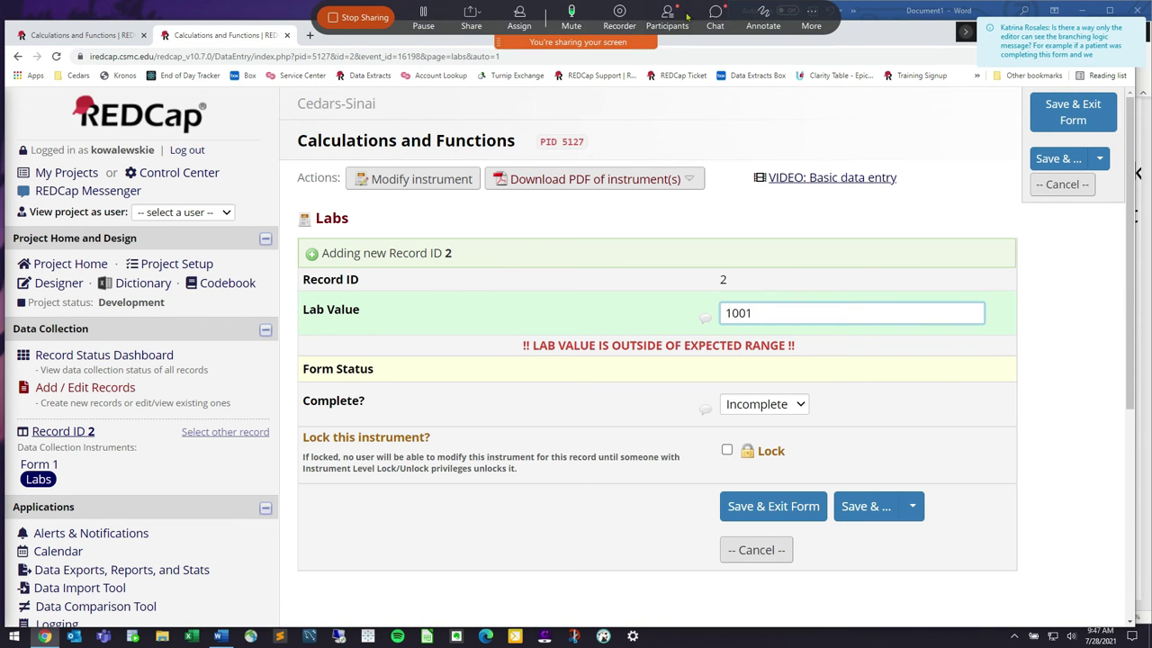
{"action": "left_click", "coordinate": [715, 17]}
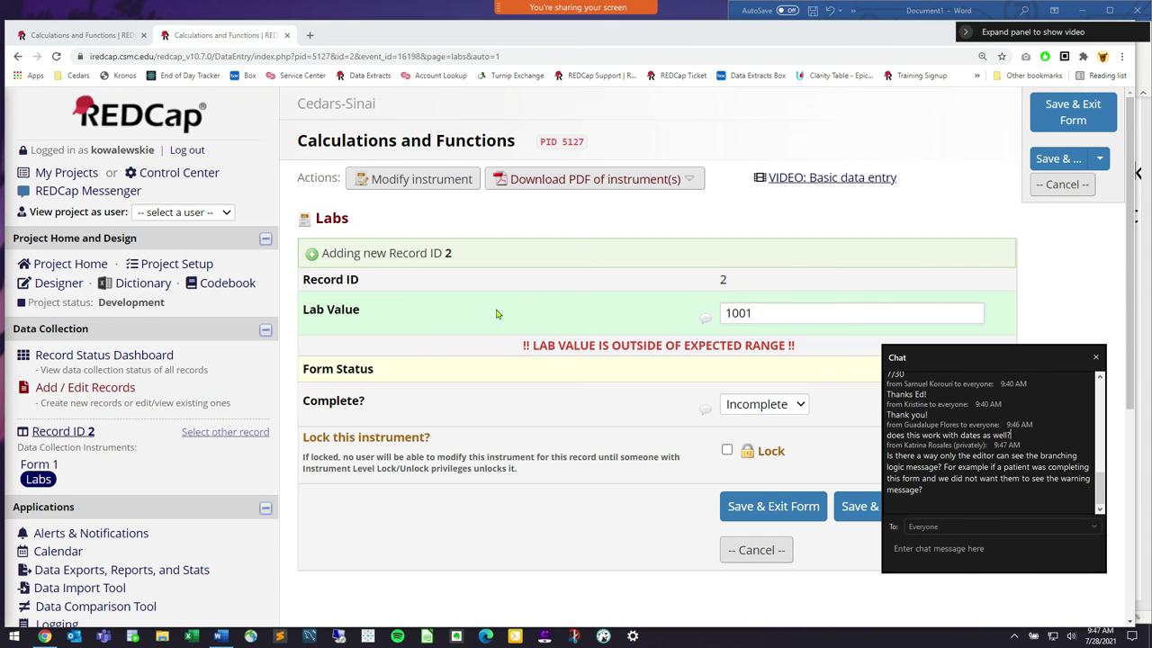
Leave the Labs data entry form without saving and open the Labs instrument for modification.
{"action": "left_click", "coordinate": [393, 179]}
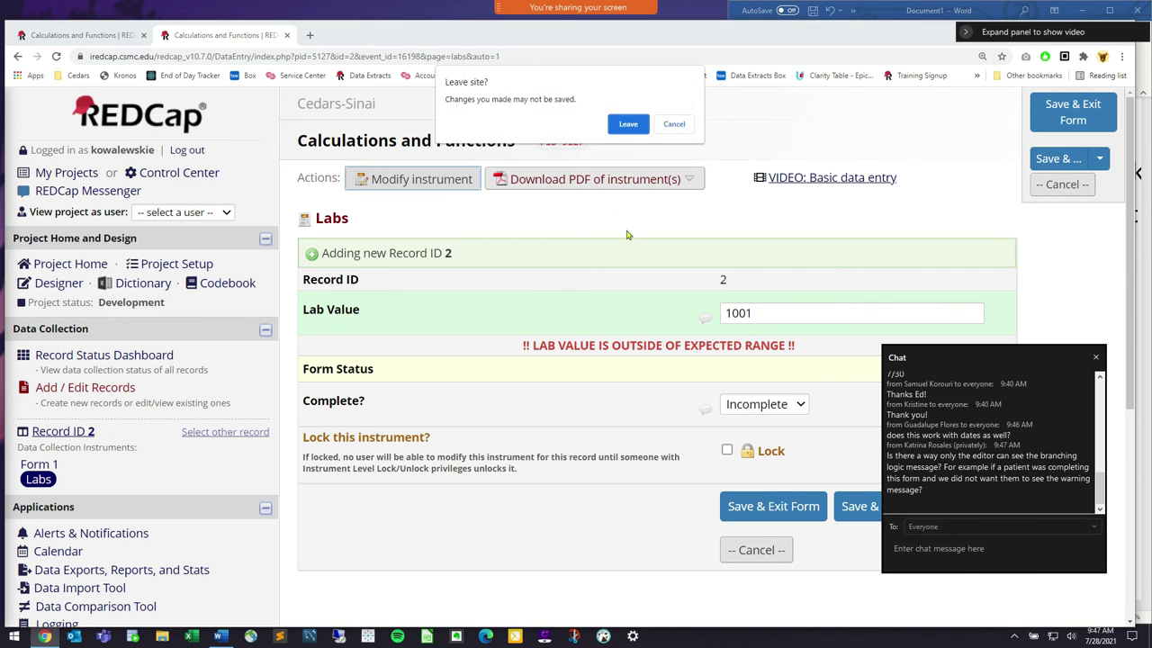
{"action": "left_click", "coordinate": [671, 125]}
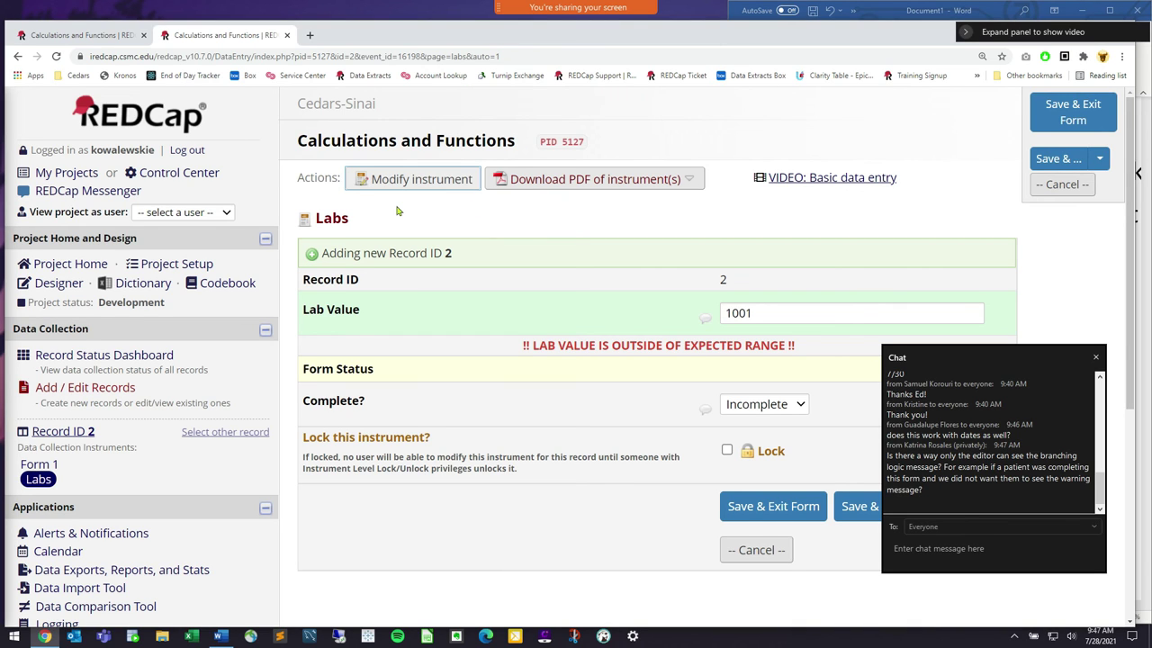
{"action": "left_click", "coordinate": [405, 180]}
{"action": "left_click", "coordinate": [627, 153]}
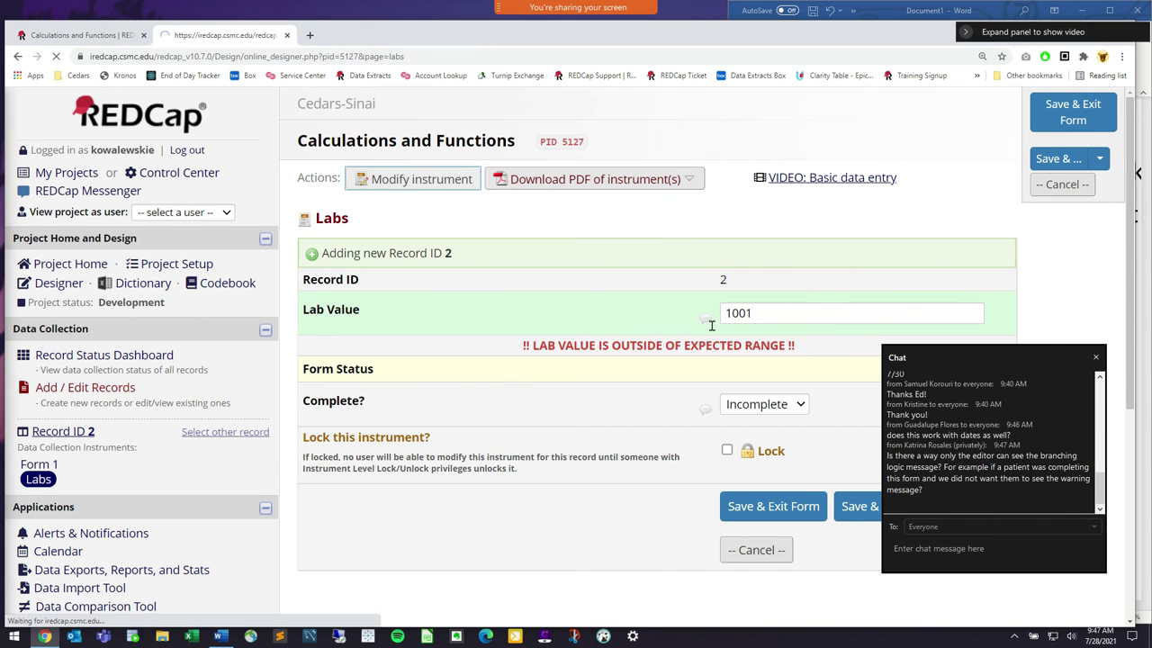
Change the lab_1 field's label to "Lab date" and its validation to an M-D-Y date, and save the field.
{"action": "scroll", "coordinate": [712, 360], "scroll_direction": "down", "scroll_amount": 5}
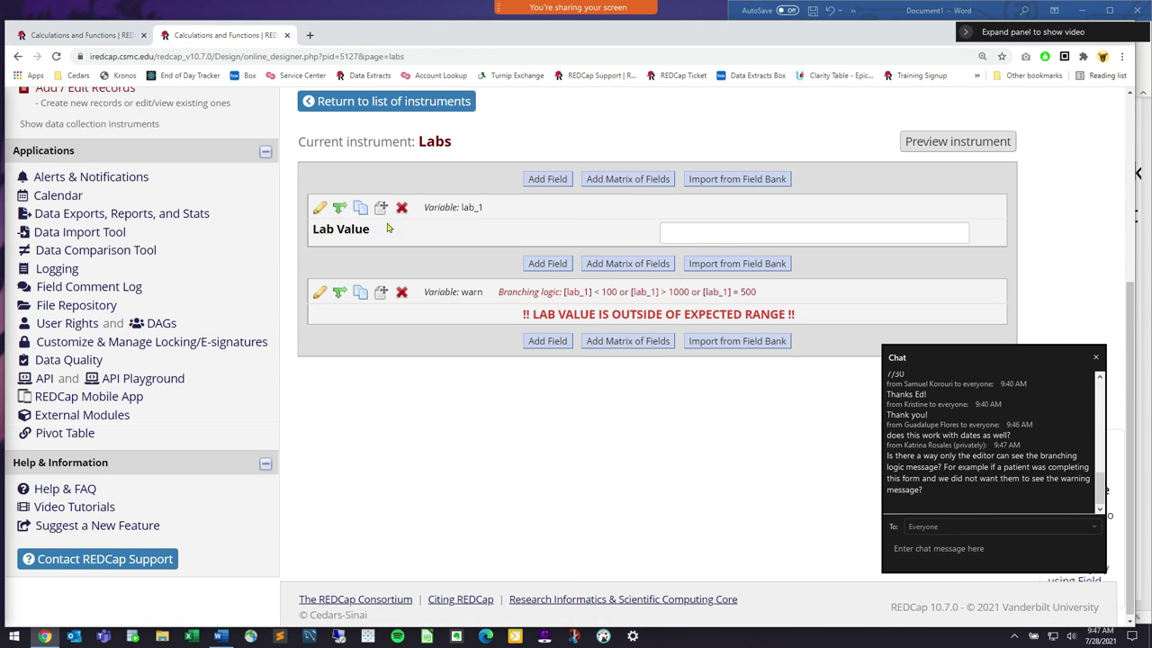
{"action": "left_click", "coordinate": [319, 207]}
{"action": "key", "text": "ctrl+a"}
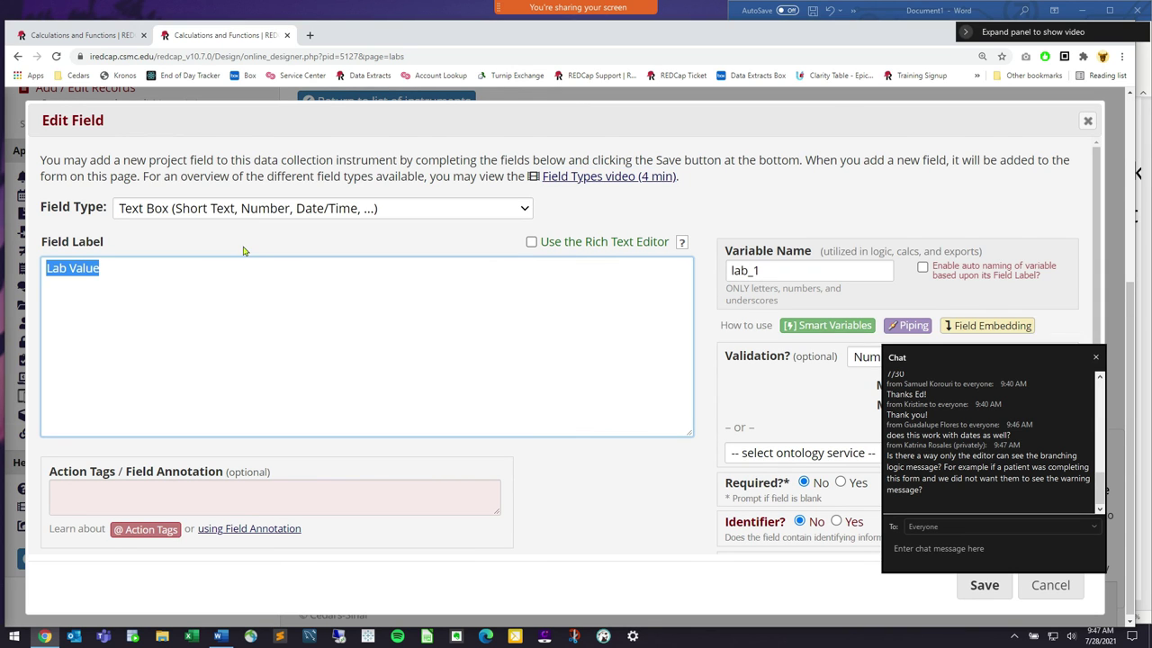
{"action": "double_click", "coordinate": [86, 269]}
{"action": "type", "text": "date"}
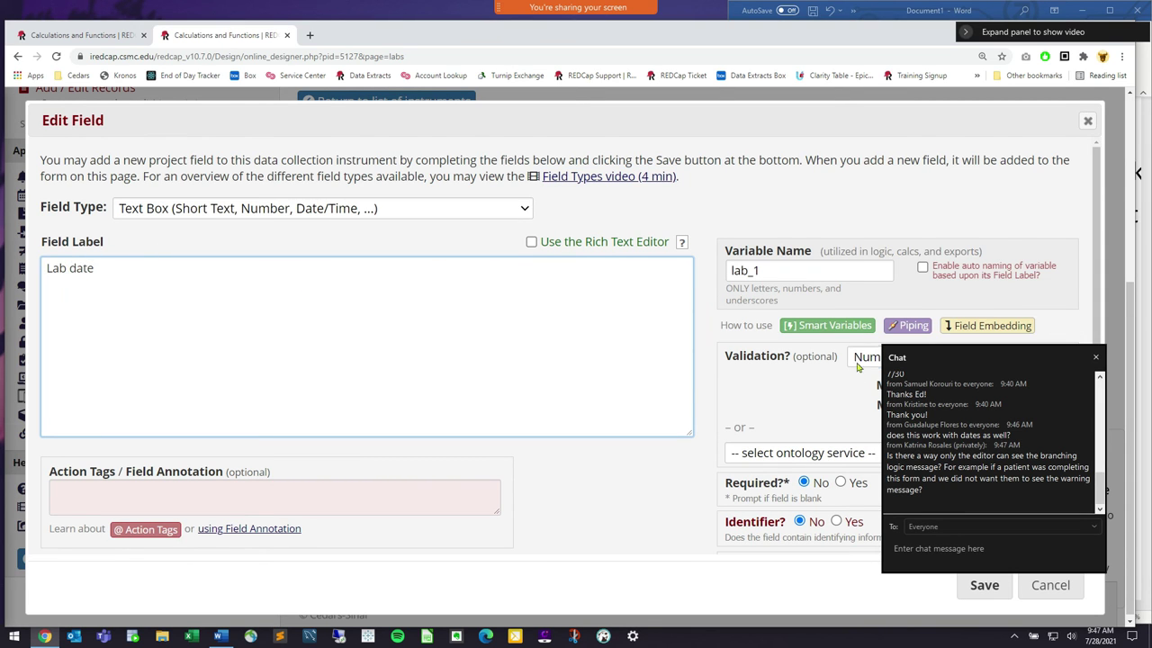
{"action": "left_click", "coordinate": [859, 357]}
{"action": "left_click", "coordinate": [889, 19]}
{"action": "left_click", "coordinate": [984, 585]}
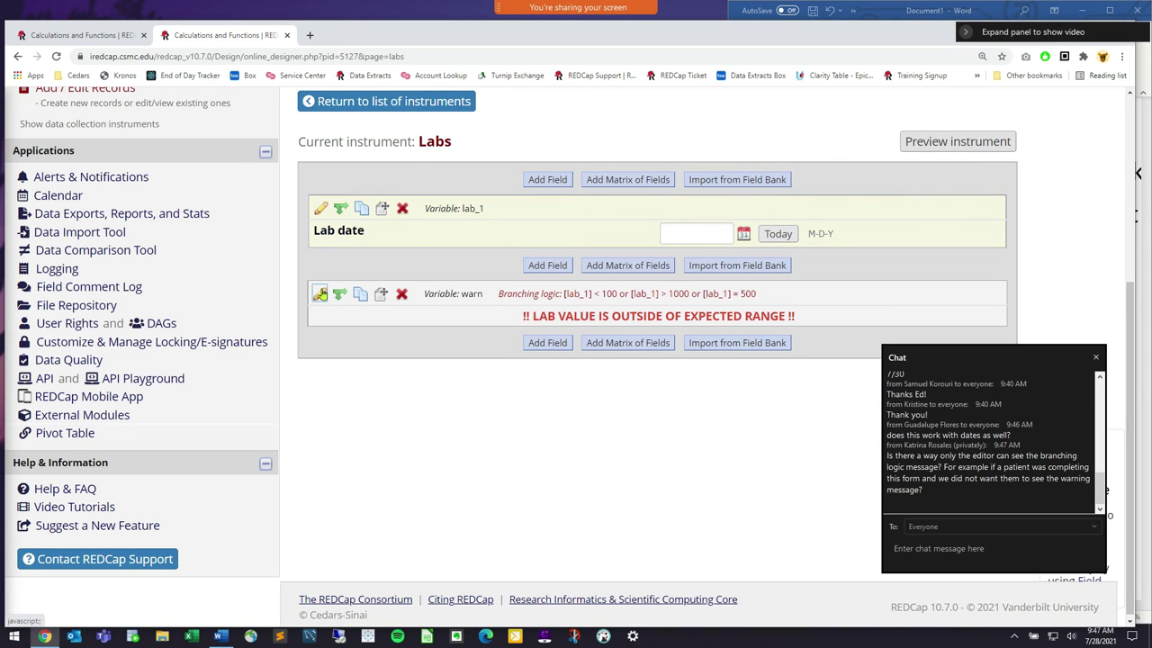
{"action": "left_click", "coordinate": [320, 295]}
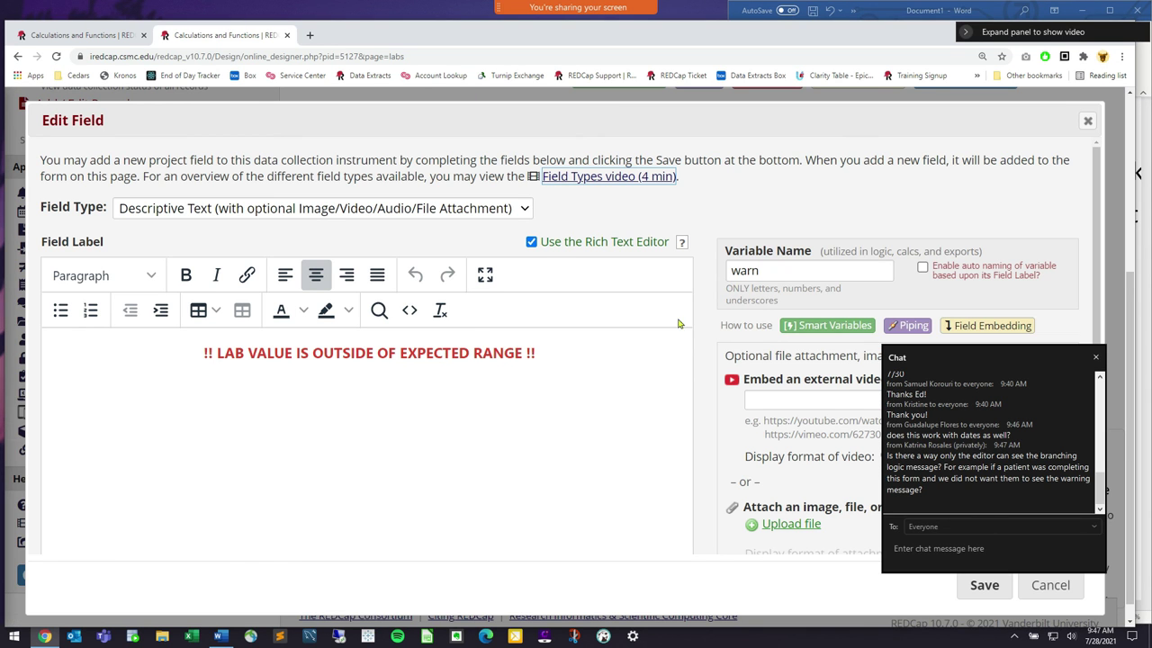
{"action": "scroll", "coordinate": [741, 421], "scroll_direction": "down", "scroll_amount": 5}
{"action": "left_click", "coordinate": [1062, 590]}
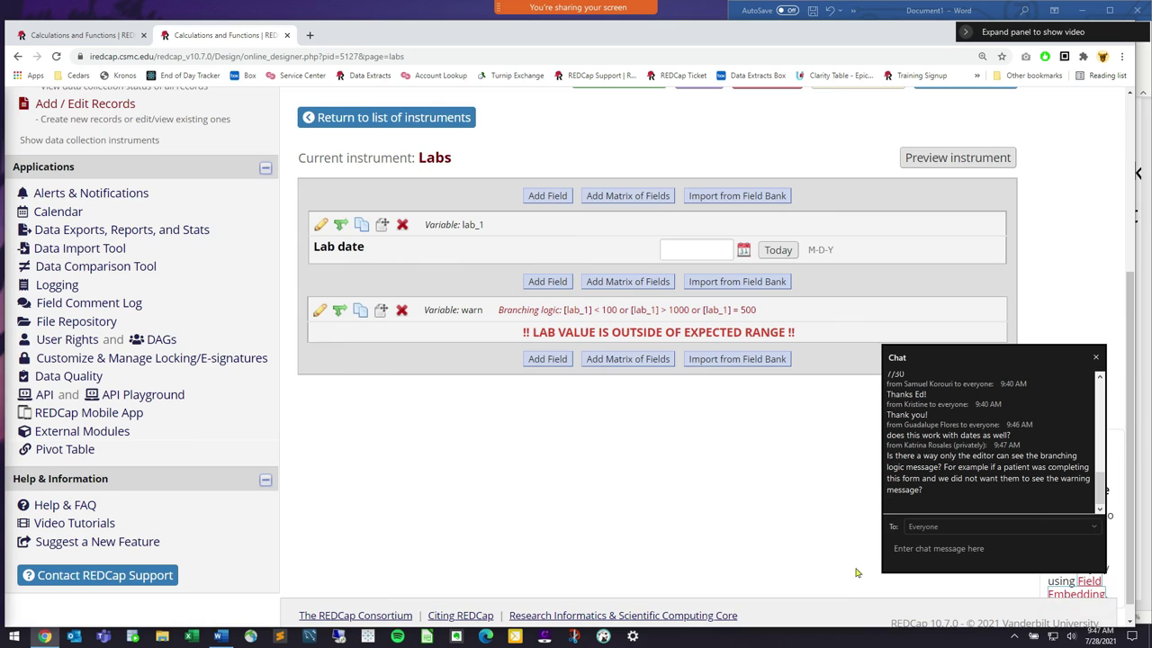
Replace the warn field's branching logic with [lab_1] > '01-01-21' and save it.
{"action": "left_click", "coordinate": [339, 312]}
{"action": "left_click", "coordinate": [509, 326]}
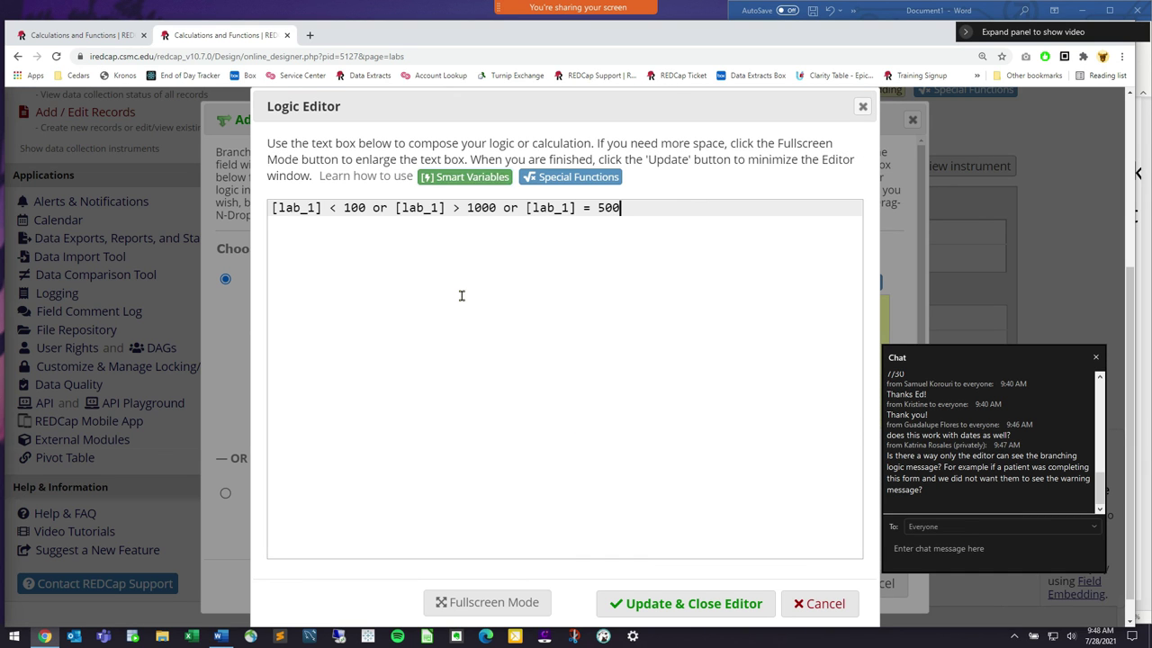
{"action": "left_click_drag", "start_coordinate": [622, 208], "coordinate": [281, 224]}
{"action": "type", "text": "["}
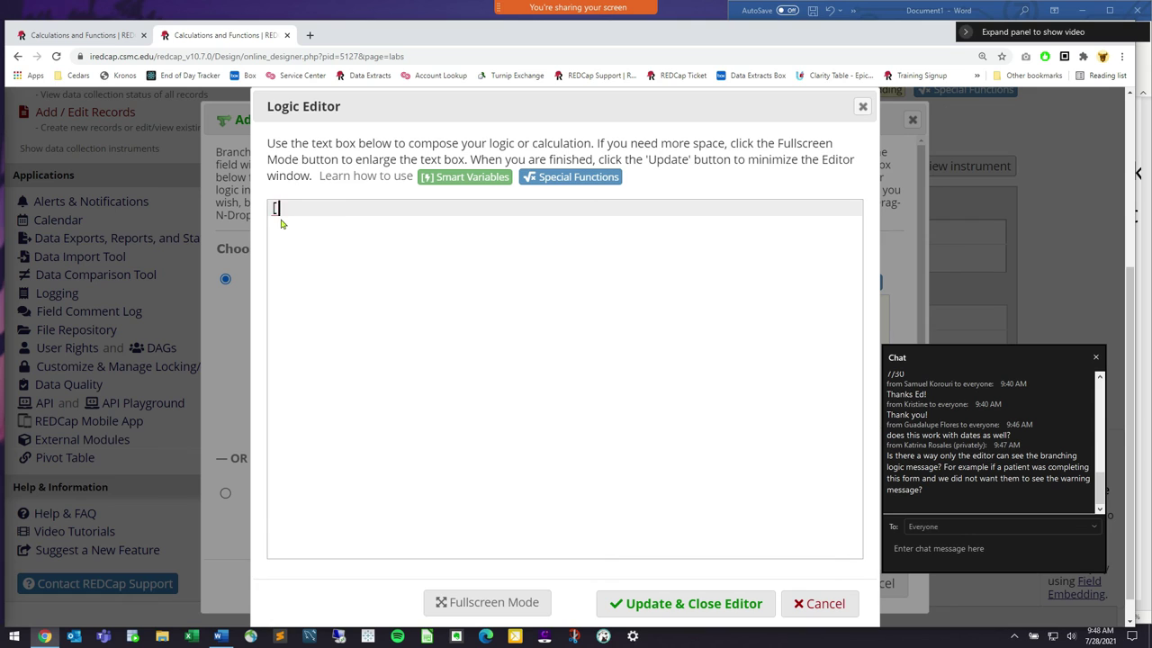
{"action": "type", "text": "lab_1] "}
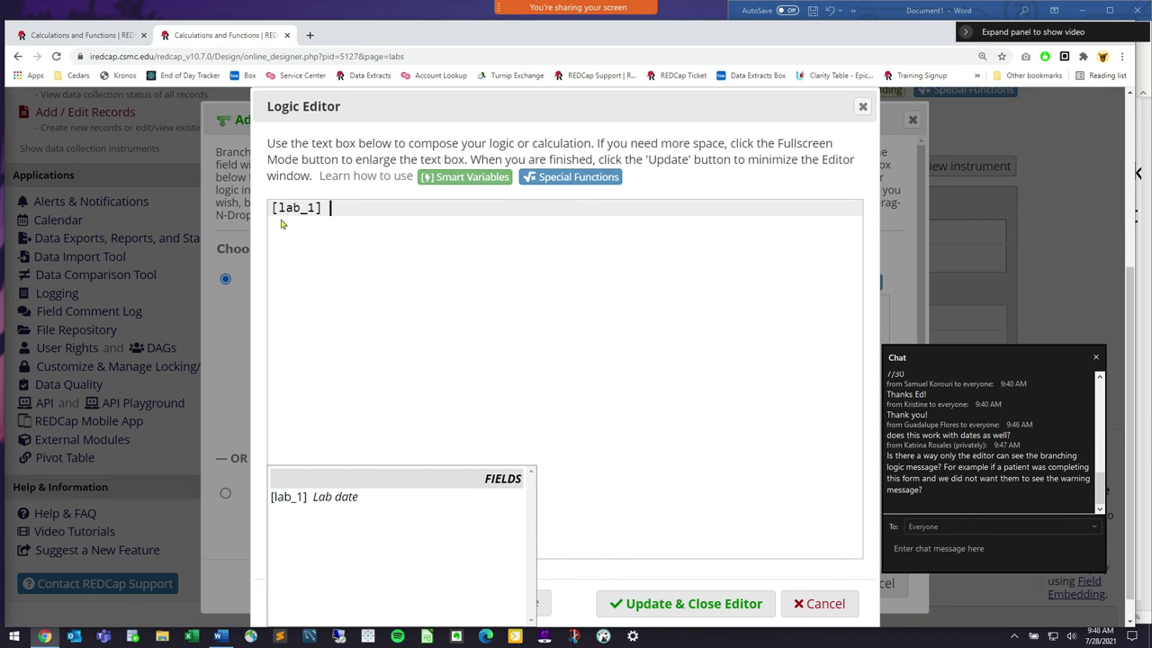
{"action": "type", "text": "> "}
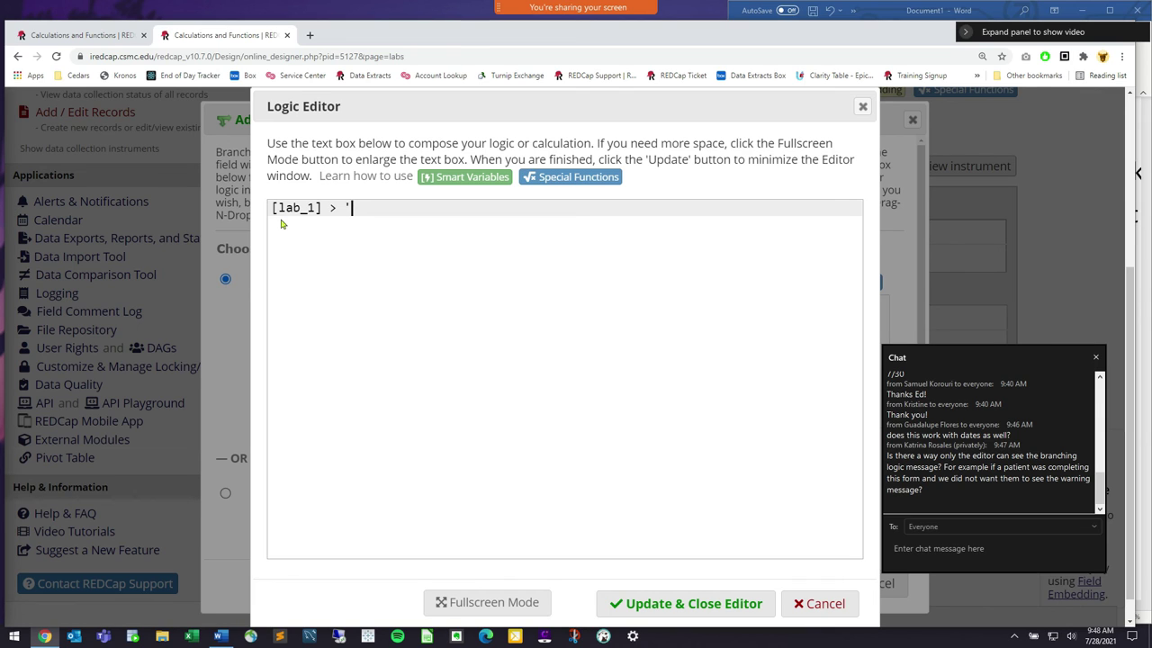
{"action": "type", "text": "'01-01-21'"}
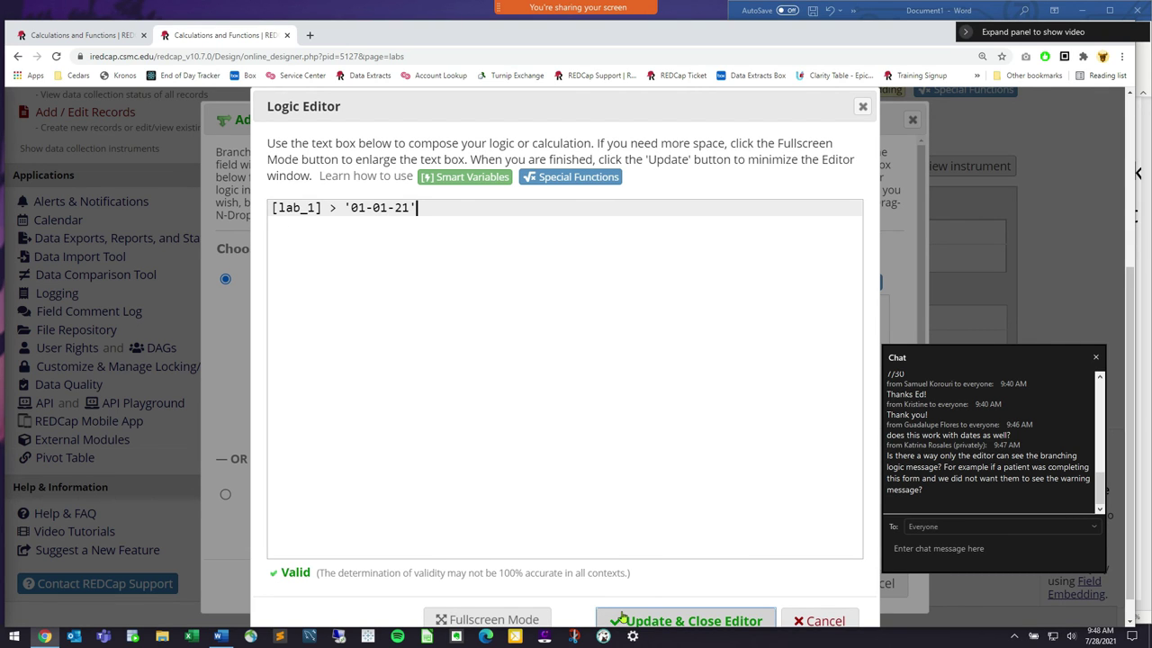
{"action": "left_click", "coordinate": [652, 620]}
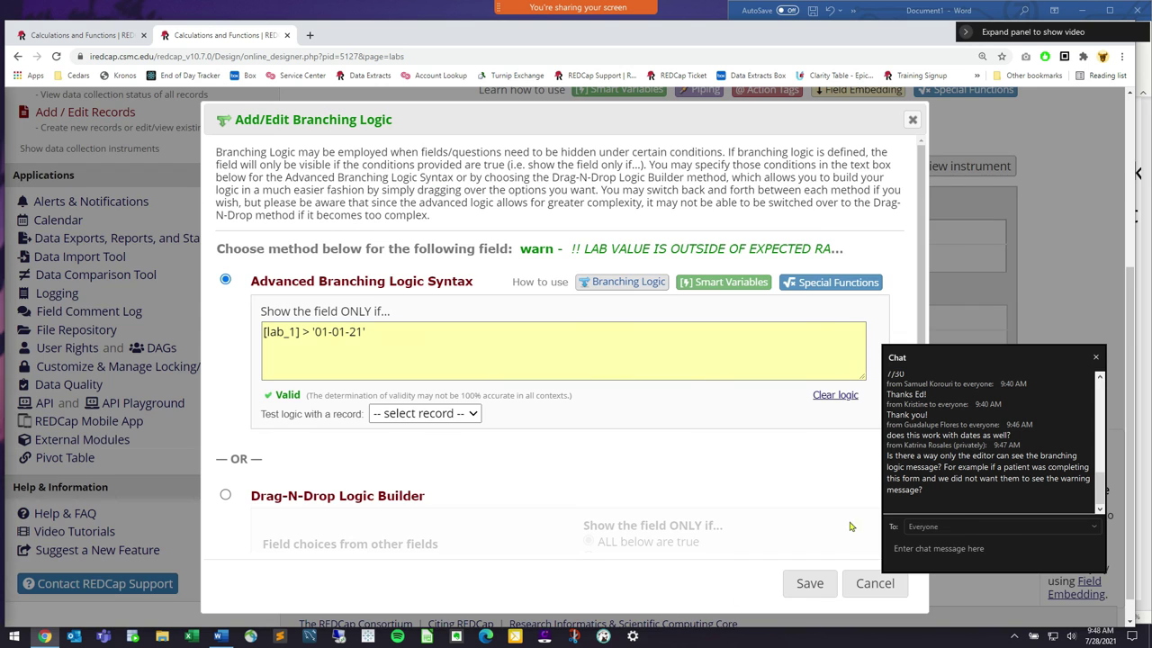
{"action": "left_click", "coordinate": [809, 584]}
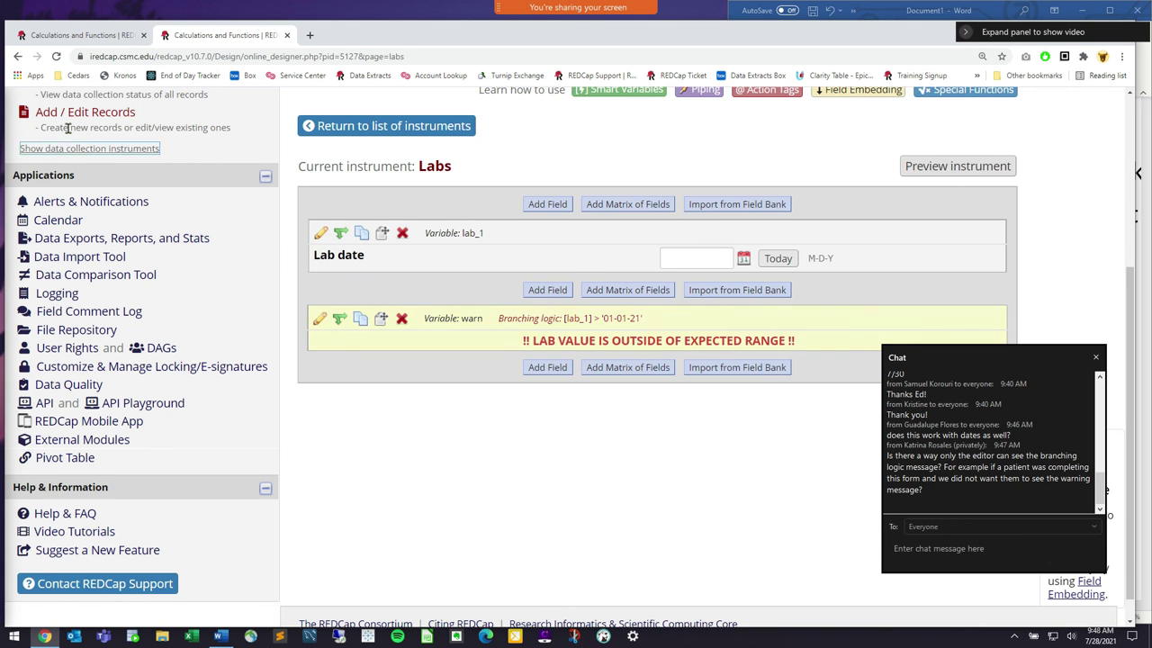
Start a new record, open its Labs form, and set the Lab date to today's date, 07-28-2021.
{"action": "scroll", "coordinate": [67, 127], "scroll_direction": "up", "scroll_amount": 3}
{"action": "left_click", "coordinate": [108, 238]}
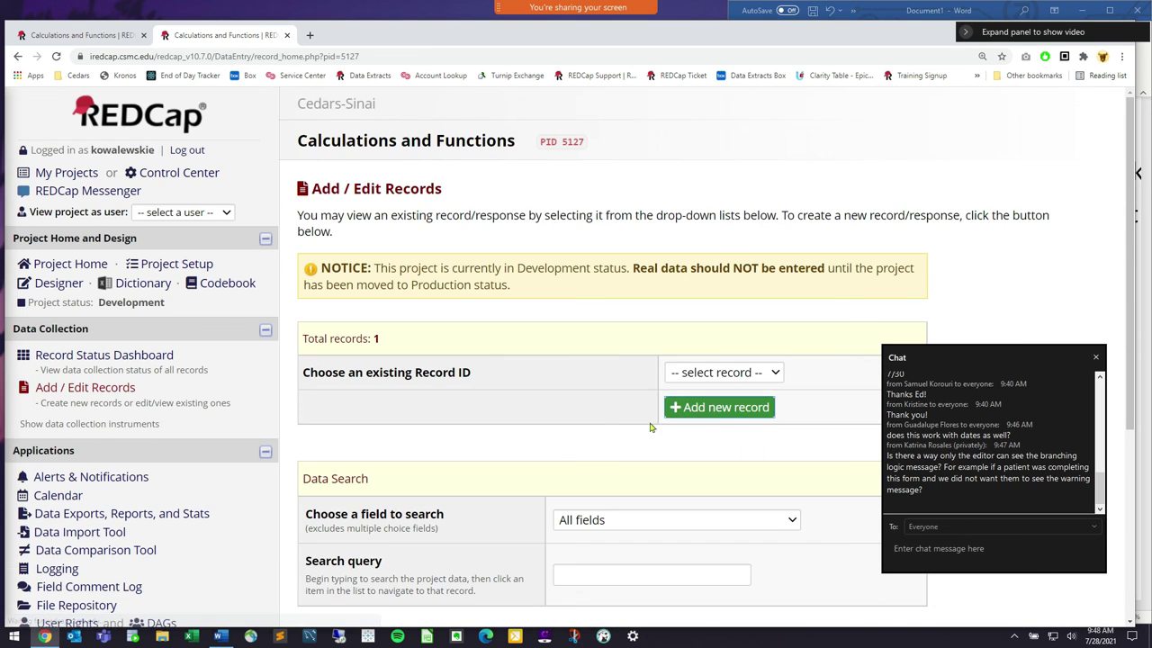
{"action": "left_click", "coordinate": [718, 407]}
{"action": "left_click", "coordinate": [537, 454]}
{"action": "left_click", "coordinate": [829, 315]}
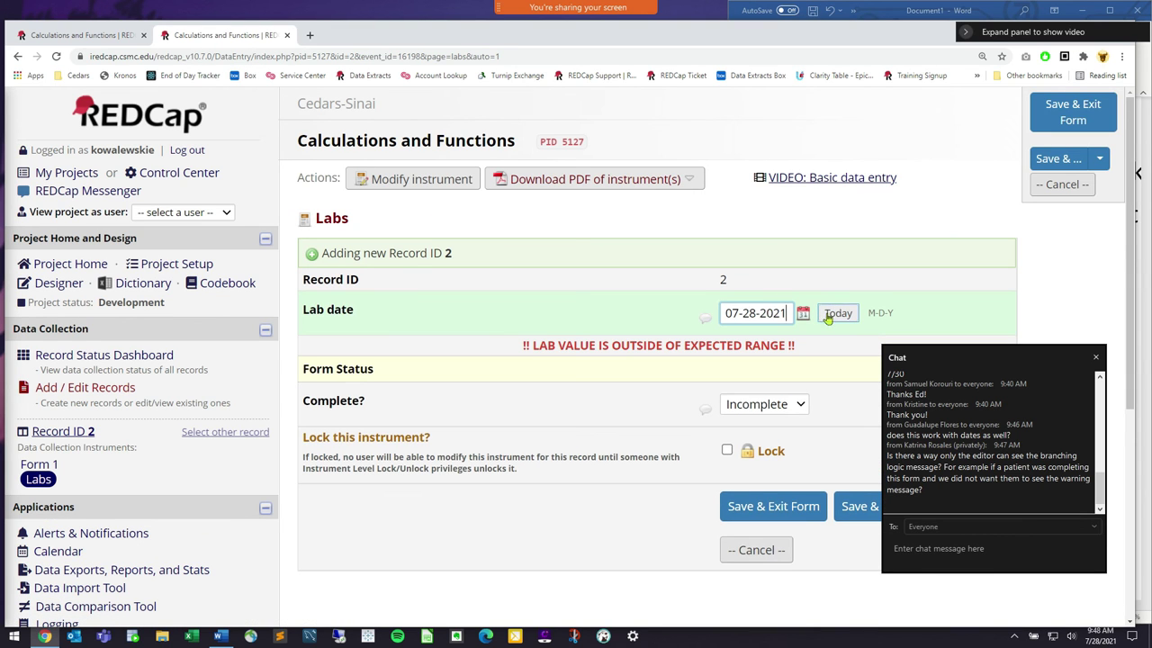
Change the Lab date to 07-28-2019 to test the warning's date condition.
{"action": "double_click", "coordinate": [772, 313]}
{"action": "left_click", "coordinate": [738, 313]}
{"action": "triple_click", "coordinate": [739, 313]}
{"action": "left_click", "coordinate": [788, 313]}
{"action": "type", "text": "0"}
{"action": "double_click", "coordinate": [781, 314]}
{"action": "left_click", "coordinate": [789, 314]}
{"action": "left_click", "coordinate": [837, 266]}
{"action": "triple_click", "coordinate": [772, 316]}
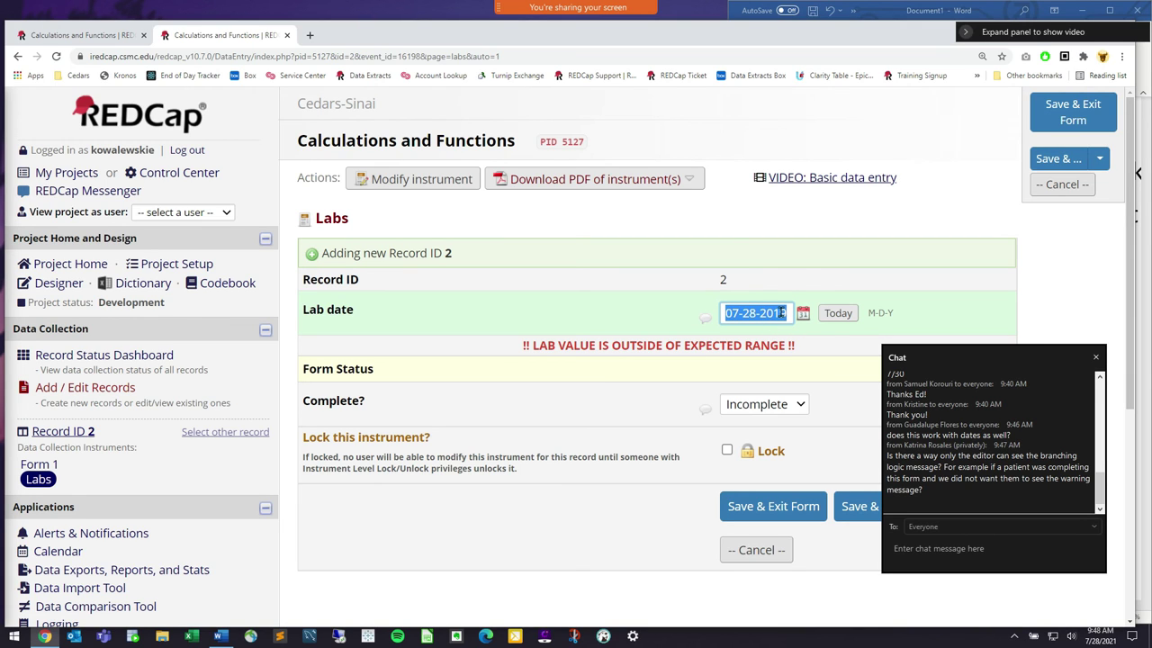
Leave the Labs form without saving and return to the Record Home Page.
{"action": "left_click", "coordinate": [16, 57]}
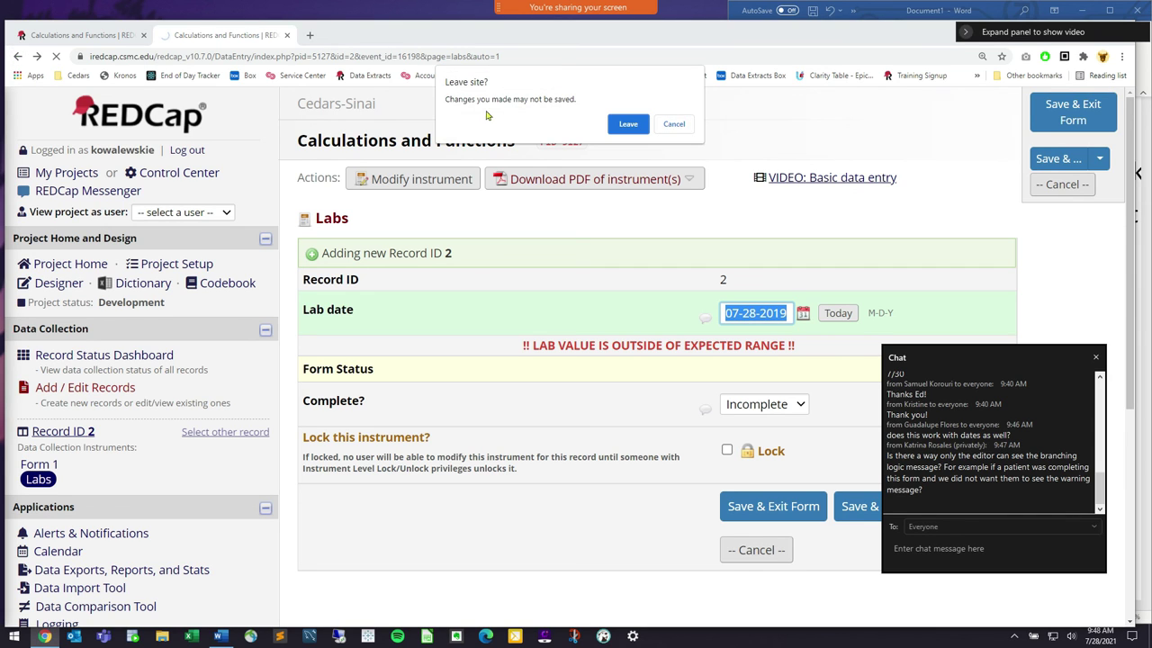
{"action": "key", "text": "Escape"}
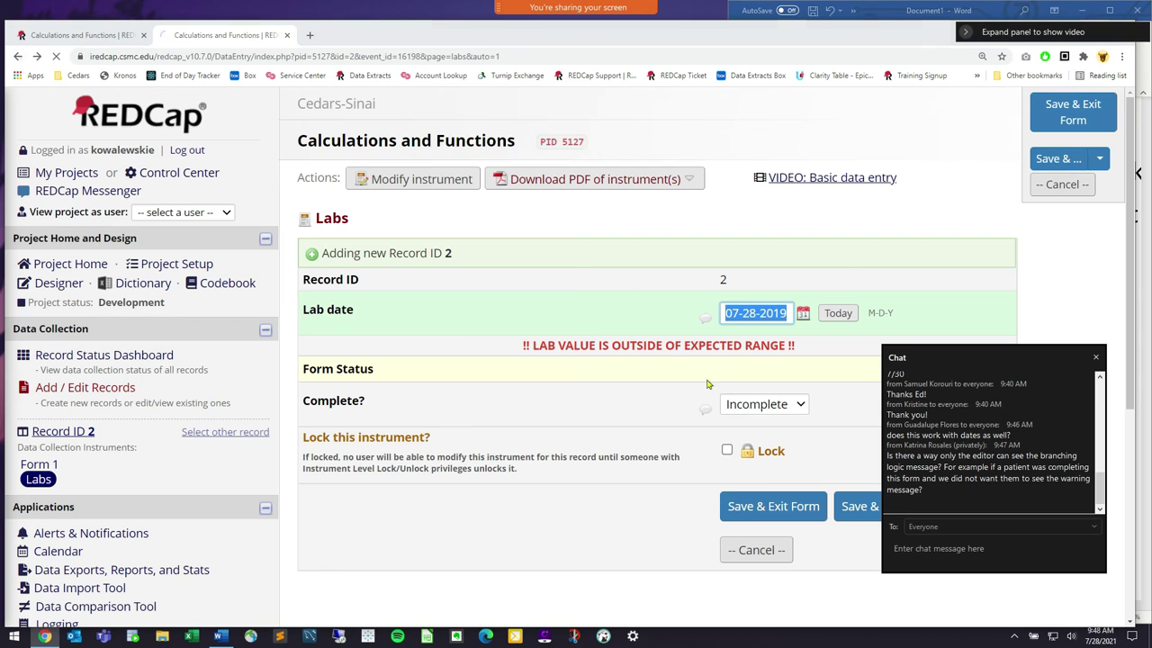
{"action": "left_click", "coordinate": [639, 146]}
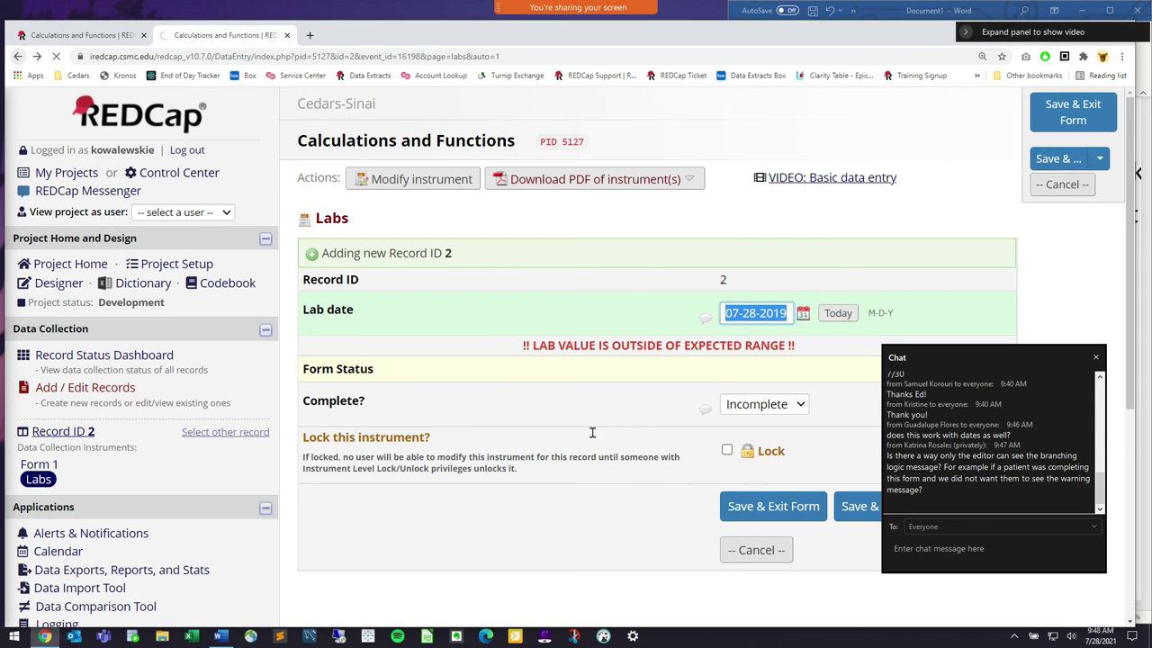
{"action": "left_click", "coordinate": [197, 267]}
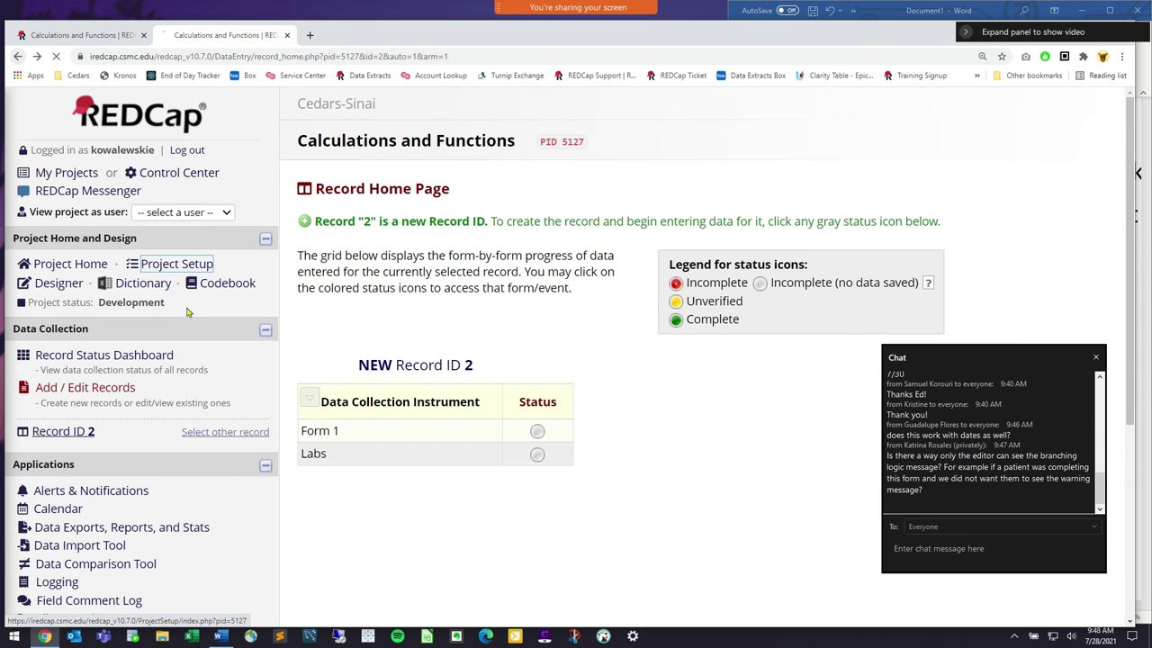
Start a new record again and open its Form 1.
{"action": "left_click", "coordinate": [101, 392]}
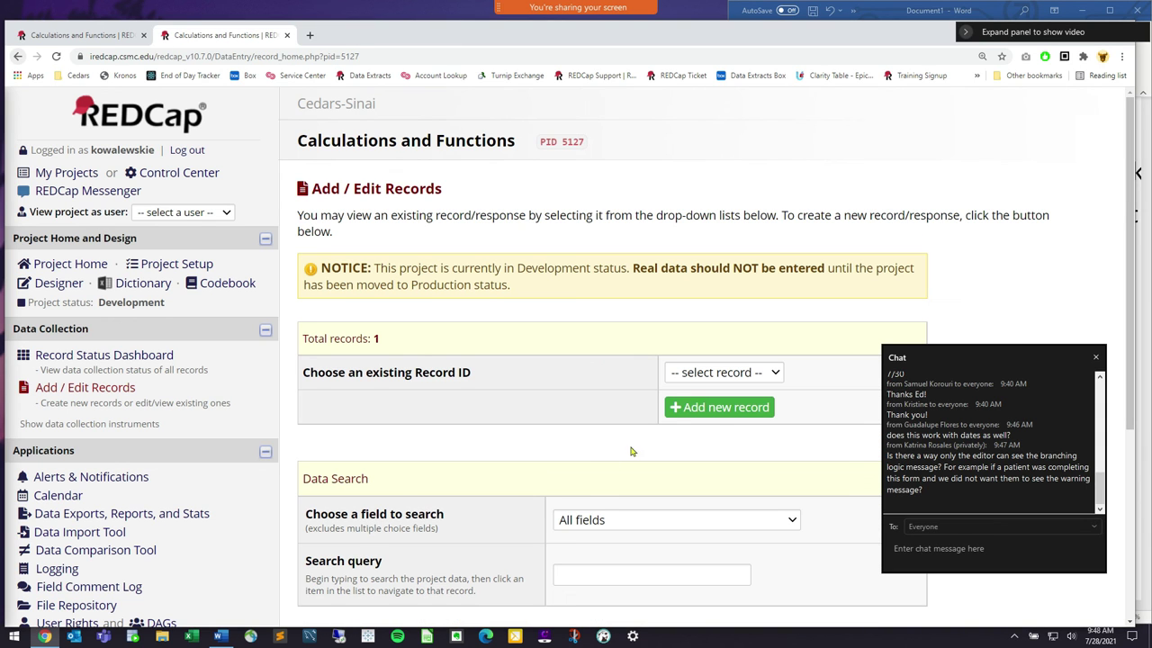
{"action": "left_click", "coordinate": [718, 408]}
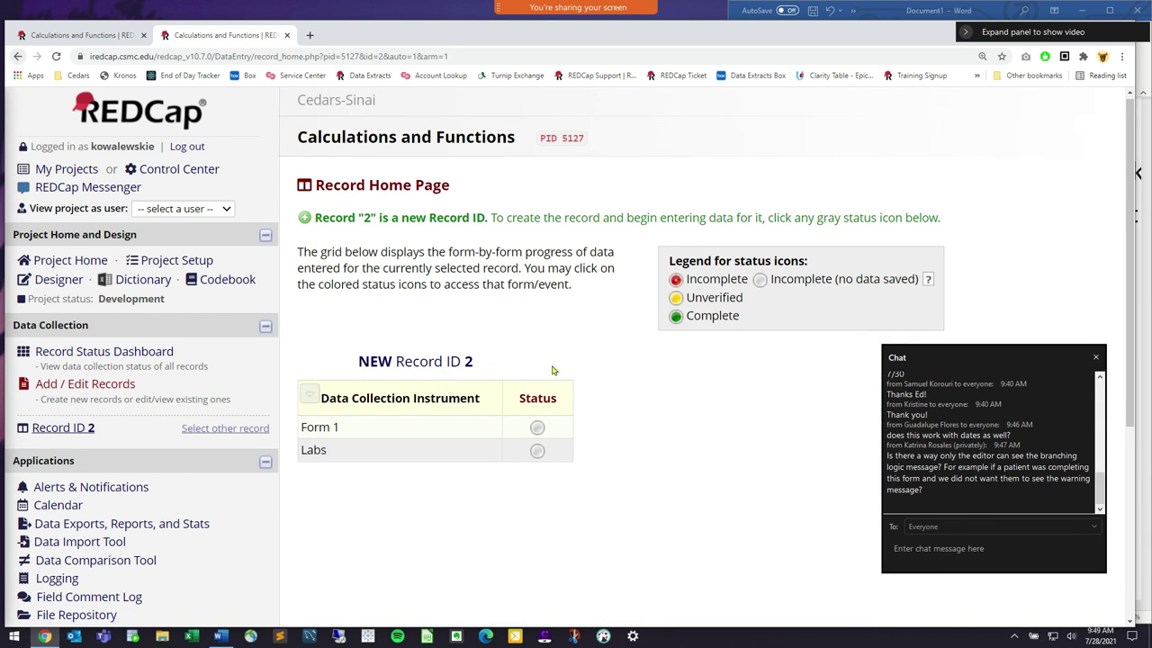
{"action": "scroll", "coordinate": [550, 368], "scroll_direction": "down", "scroll_amount": 3}
{"action": "left_click", "coordinate": [538, 115]}
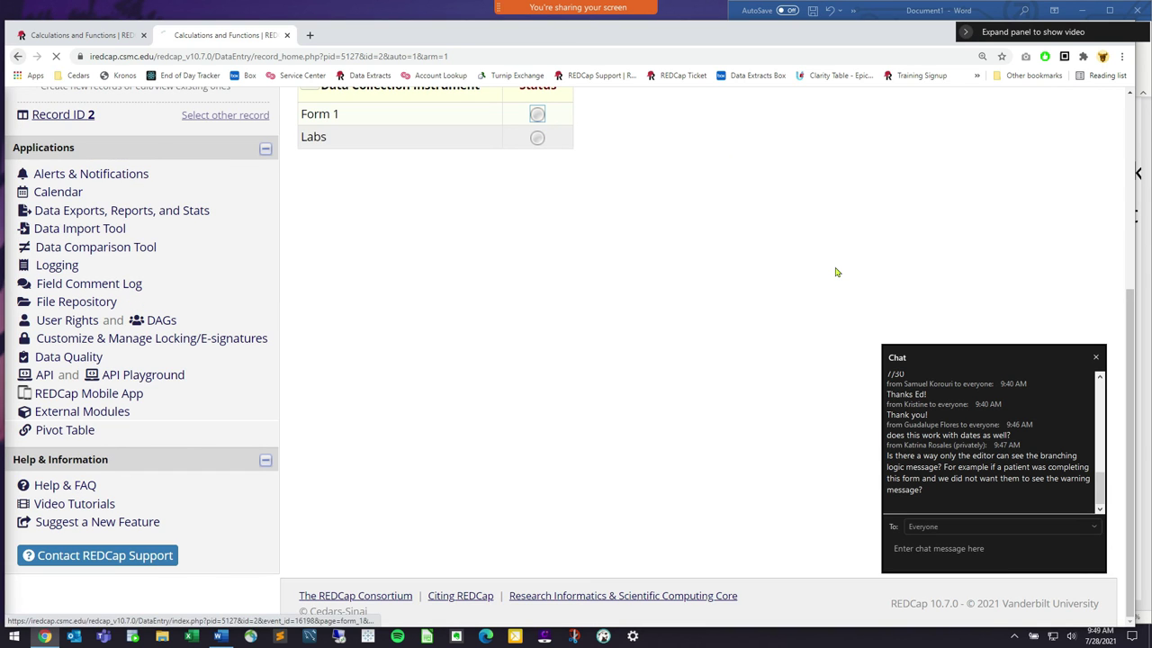
In Form 1's Length of Stay section, set the Admission Date to today's date, 07-28-2021, and the Discharge Date to 07-30-2021.
{"action": "scroll", "coordinate": [783, 311], "scroll_direction": "down", "scroll_amount": 10}
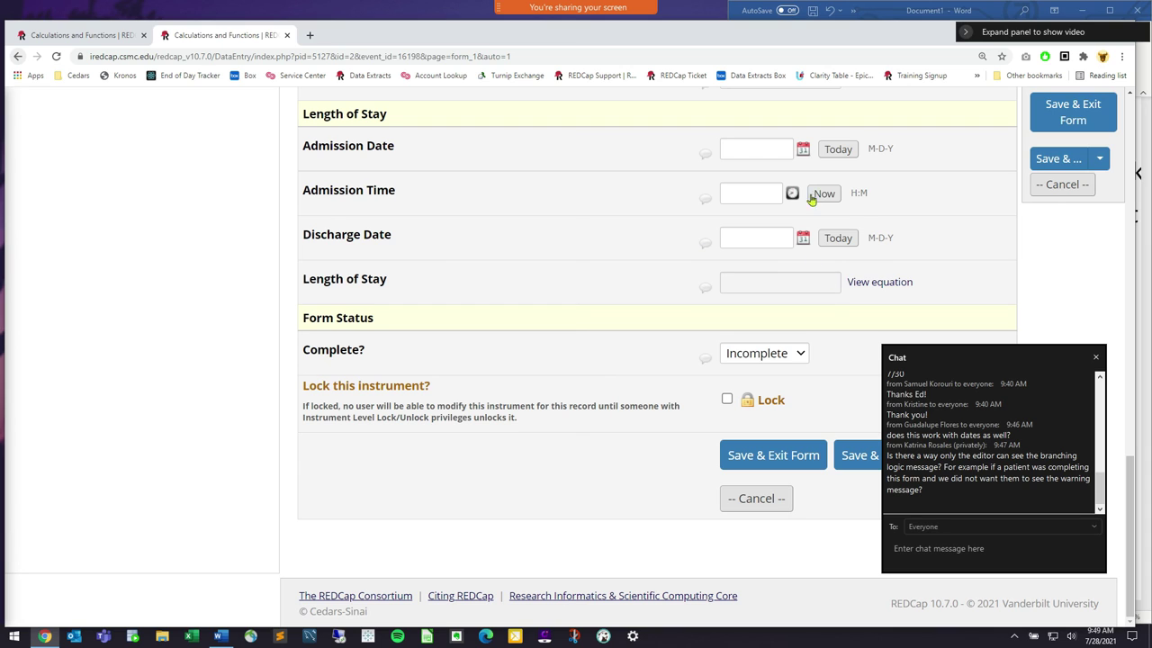
{"action": "left_click", "coordinate": [837, 149]}
{"action": "left_click", "coordinate": [801, 244]}
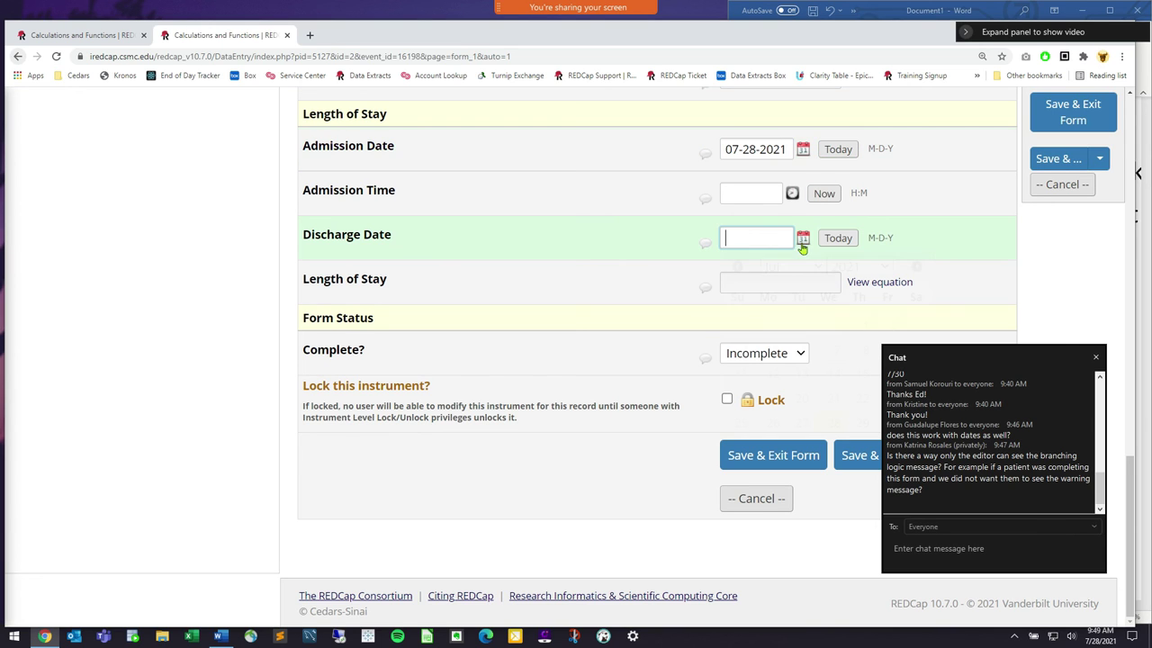
{"action": "left_click", "coordinate": [806, 244]}
{"action": "left_click", "coordinate": [805, 243]}
{"action": "left_click", "coordinate": [876, 432]}
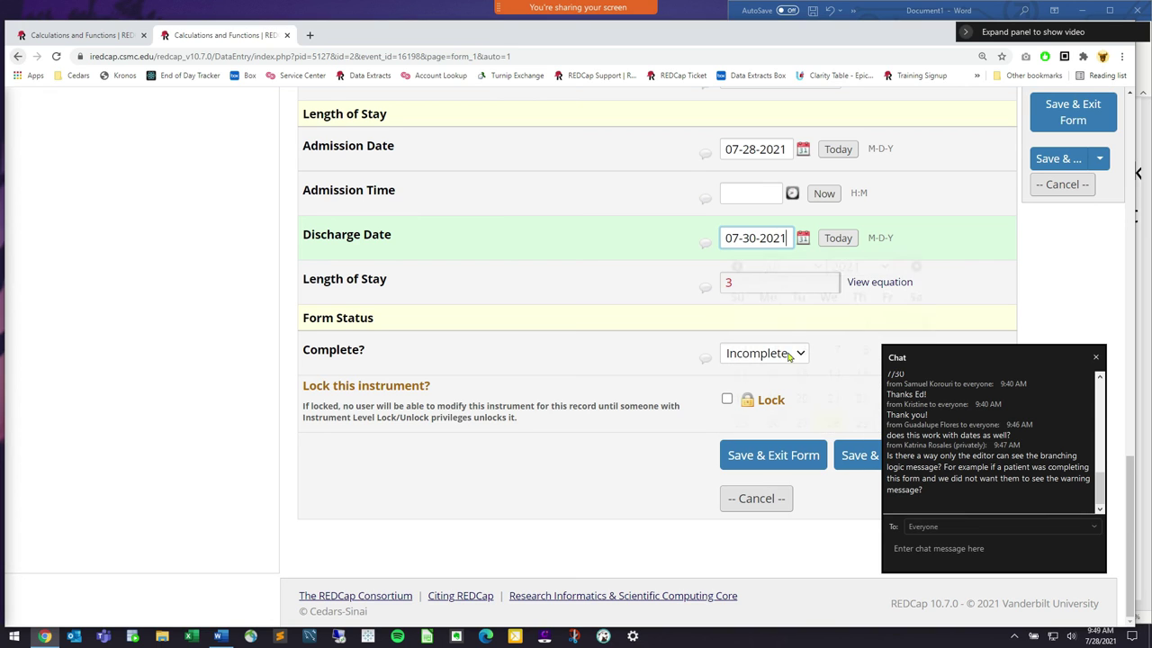
Examine the calculated Length of Stay field and read the chat question about hiding the warning message from patients.
{"action": "double_click", "coordinate": [729, 283]}
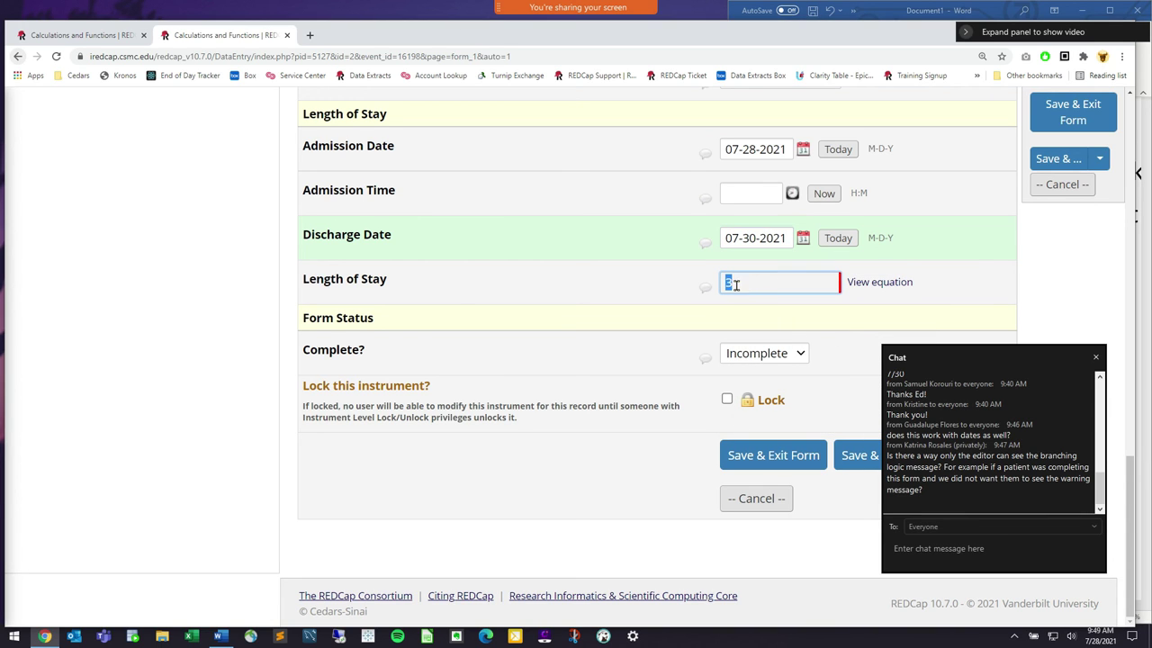
{"action": "left_click", "coordinate": [732, 282]}
{"action": "left_click_drag", "start_coordinate": [393, 282], "coordinate": [310, 280]}
{"action": "left_click", "coordinate": [344, 282]}
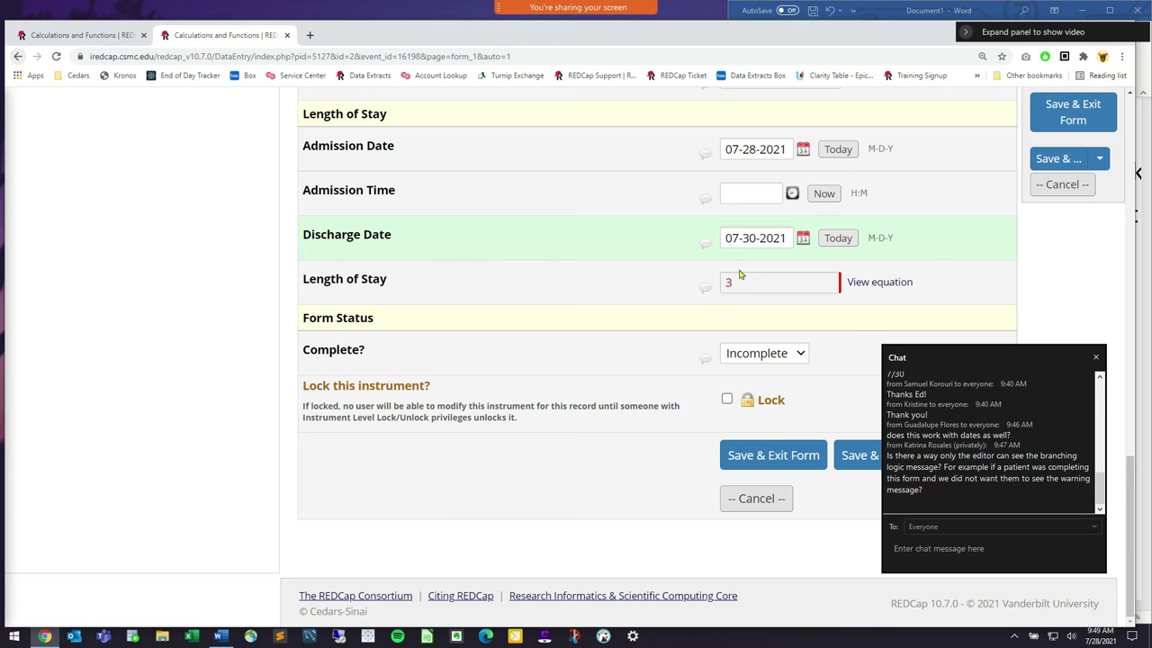
{"action": "left_click_drag", "start_coordinate": [405, 279], "coordinate": [317, 281]}
{"action": "left_click", "coordinate": [316, 281]}
{"action": "left_click", "coordinate": [983, 545]}
{"action": "left_click_drag", "start_coordinate": [936, 435], "coordinate": [978, 457]}
{"action": "left_click", "coordinate": [977, 457]}
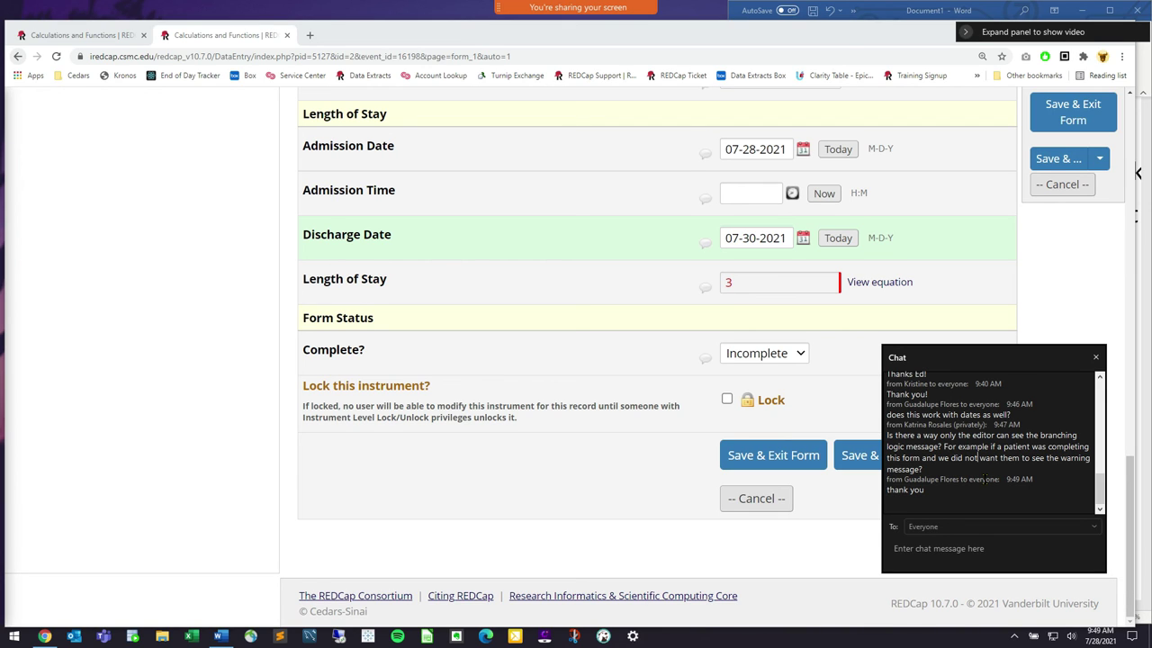
Return to the Labs instrument in the Online Designer, open the warn field for editing, and locate its Action Tags / Field Annotation setting.
{"action": "left_click", "coordinate": [45, 40]}
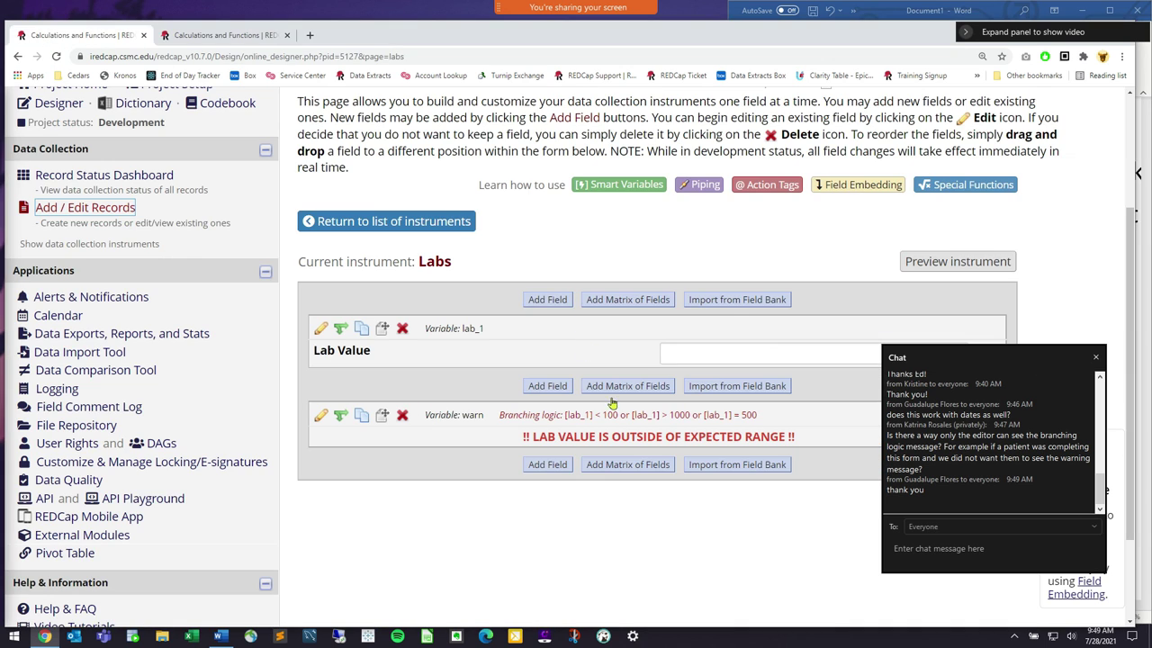
{"action": "left_click", "coordinate": [321, 415]}
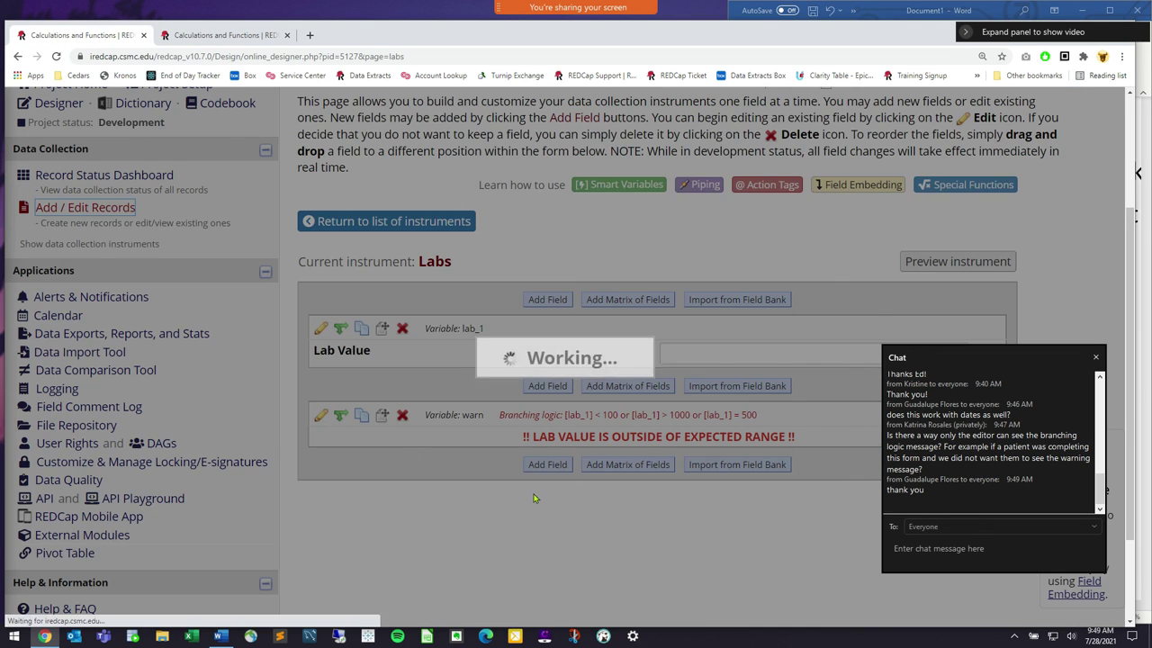
{"action": "scroll", "coordinate": [520, 477], "scroll_direction": "down", "scroll_amount": 3}
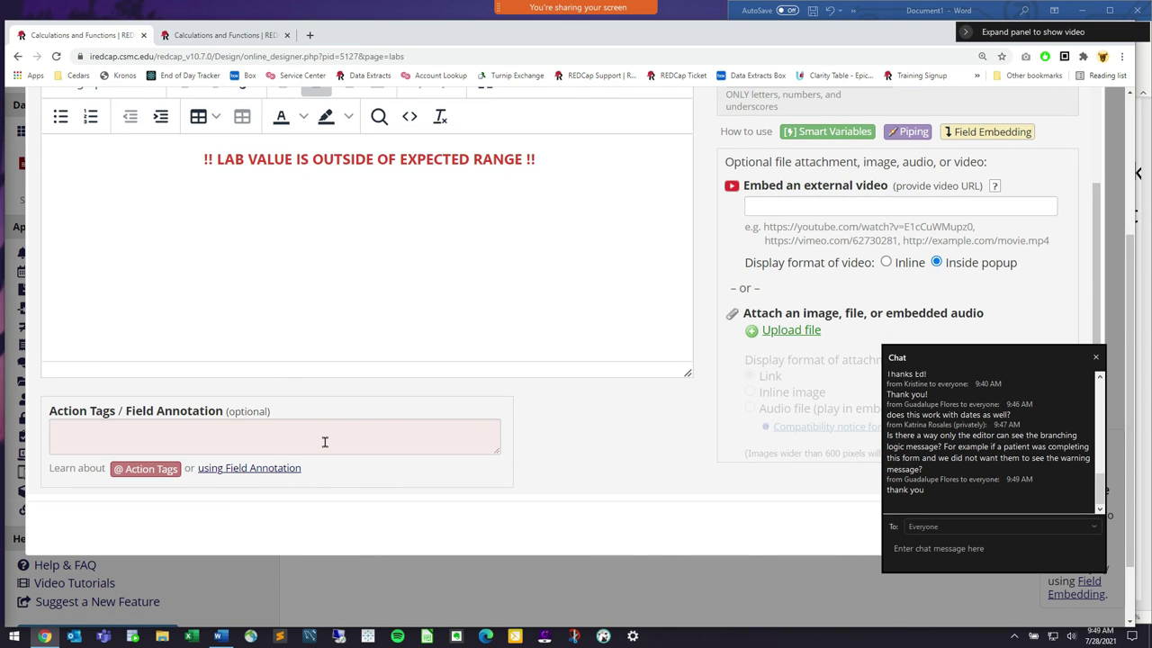
{"action": "left_click_drag", "start_coordinate": [115, 410], "coordinate": [50, 411]}
{"action": "left_click", "coordinate": [96, 407]}
{"action": "left_click", "coordinate": [68, 407]}
{"action": "left_click", "coordinate": [59, 414]}
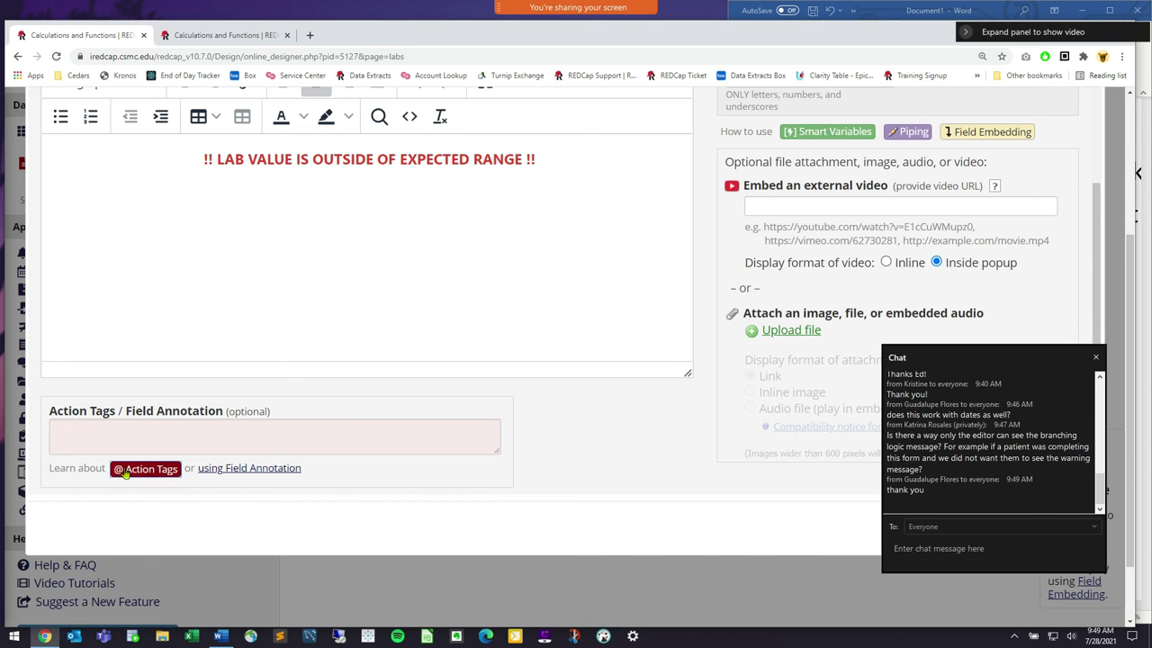
{"action": "left_click", "coordinate": [126, 469]}
{"action": "scroll", "coordinate": [446, 364], "scroll_direction": "down", "scroll_amount": 5}
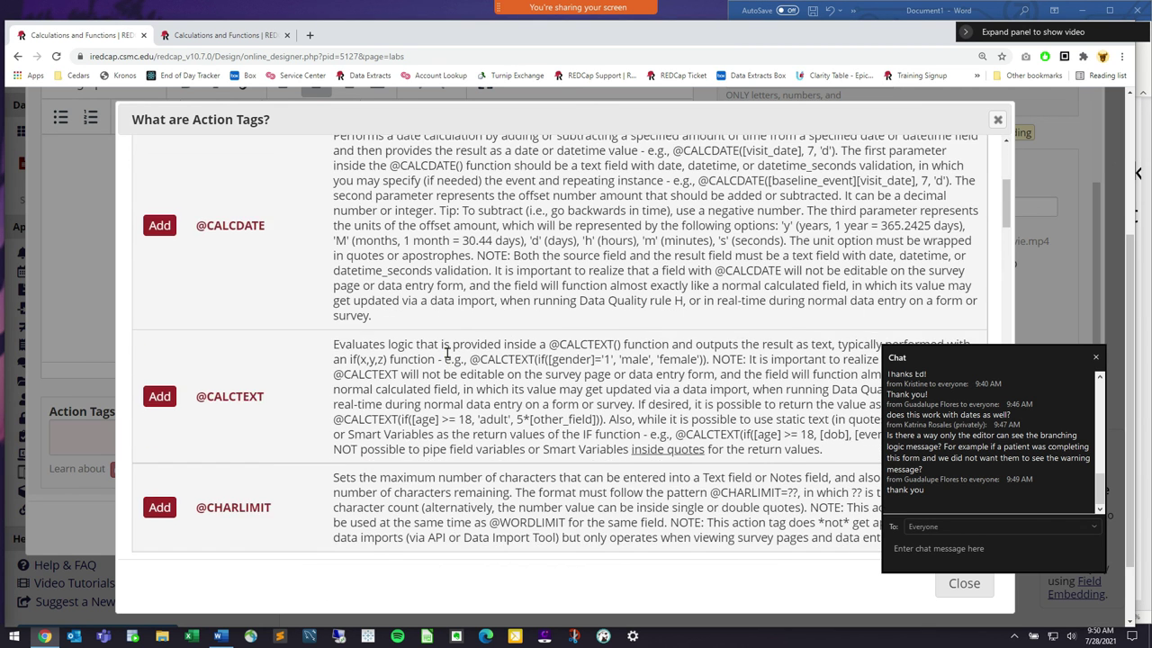
{"action": "left_click", "coordinate": [962, 586]}
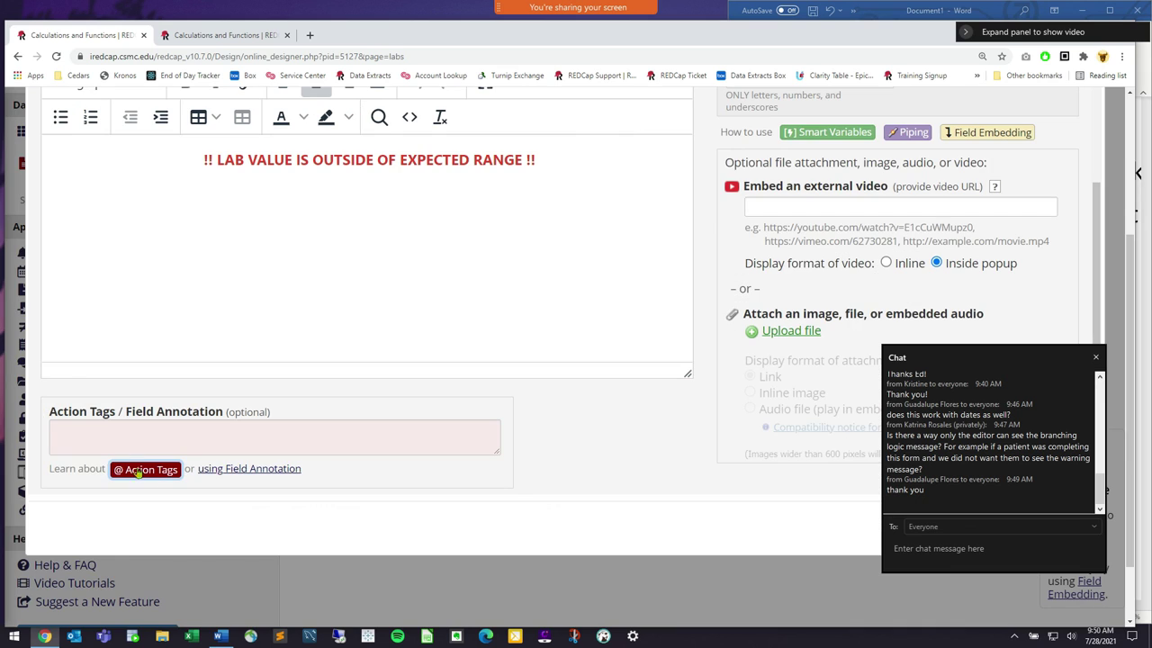
{"action": "scroll", "coordinate": [288, 265], "scroll_direction": "down", "scroll_amount": 3}
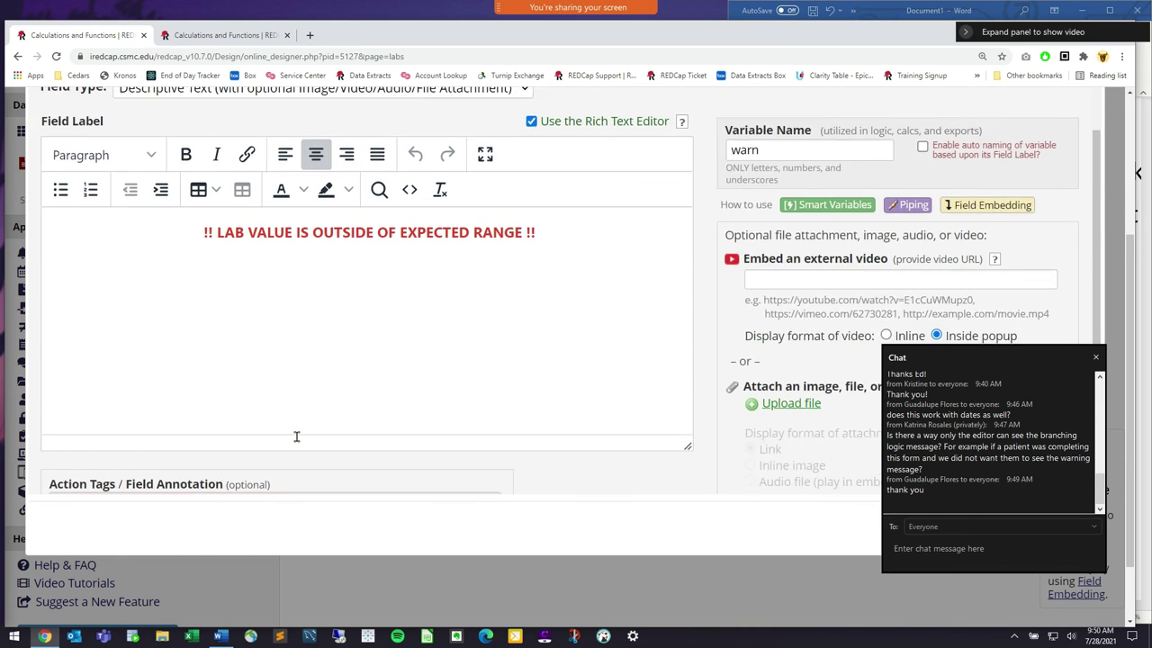
{"action": "left_click", "coordinate": [142, 469]}
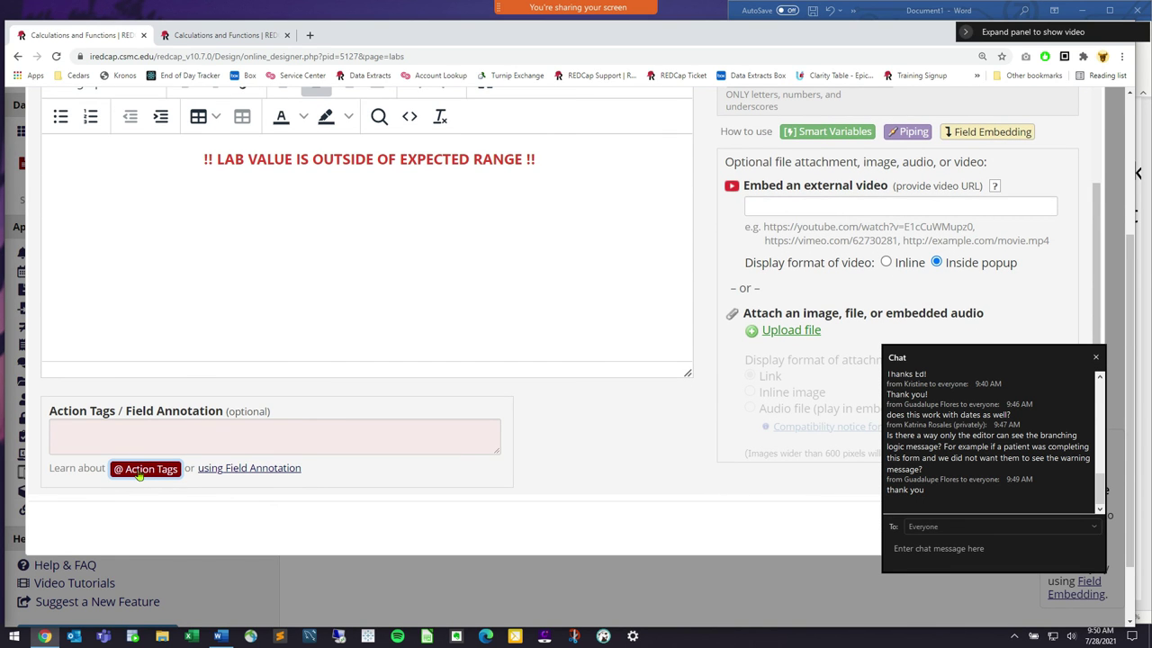
{"action": "scroll", "coordinate": [505, 403], "scroll_direction": "down", "scroll_amount": 10}
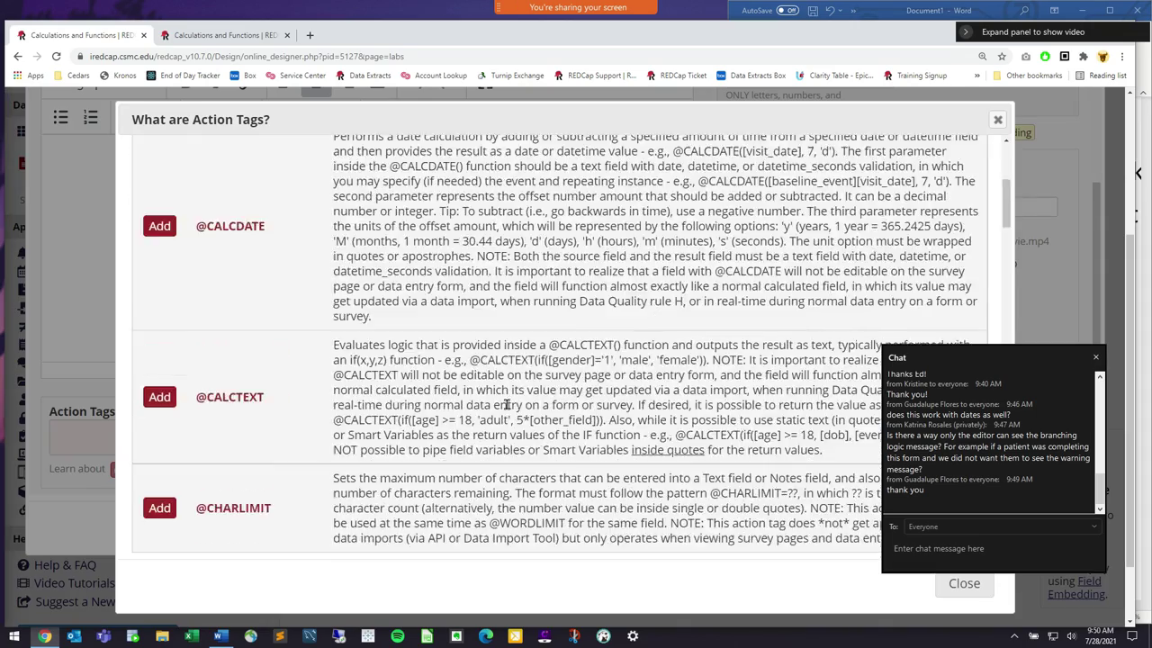
{"action": "scroll", "coordinate": [504, 403], "scroll_direction": "down", "scroll_amount": 5}
{"action": "scroll", "coordinate": [266, 344], "scroll_direction": "up", "scroll_amount": 5}
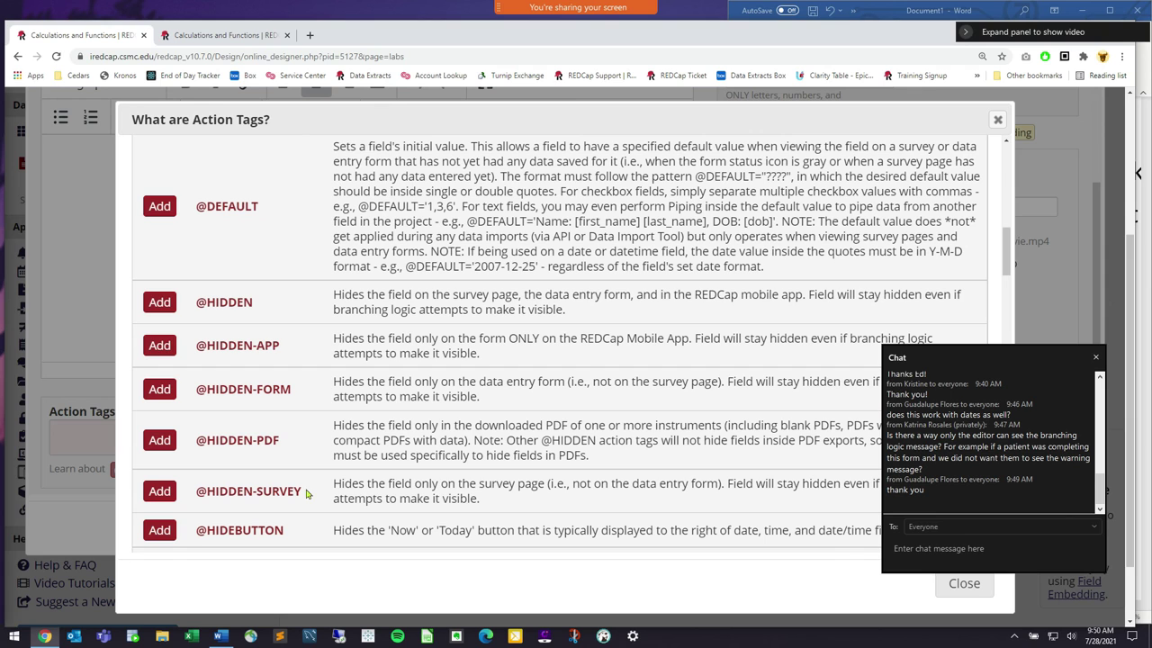
{"action": "left_click_drag", "start_coordinate": [357, 480], "coordinate": [299, 487]}
{"action": "left_click", "coordinate": [475, 489]}
{"action": "left_click", "coordinate": [211, 481]}
{"action": "left_click", "coordinate": [300, 487]}
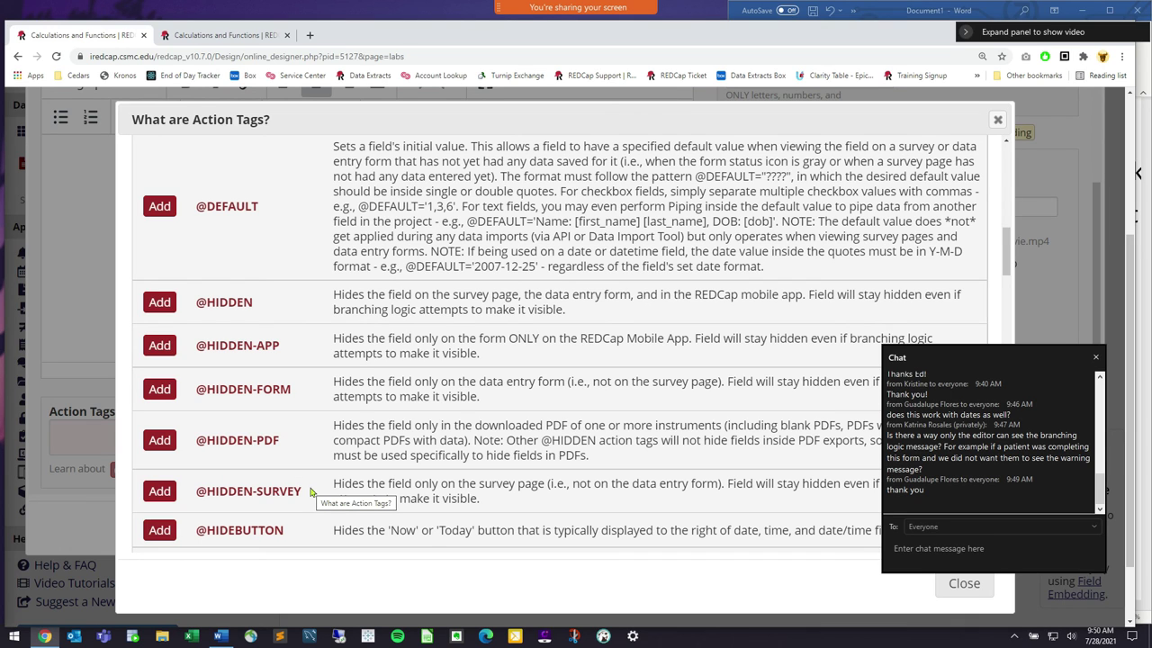
{"action": "left_click_drag", "start_coordinate": [297, 391], "coordinate": [260, 386]}
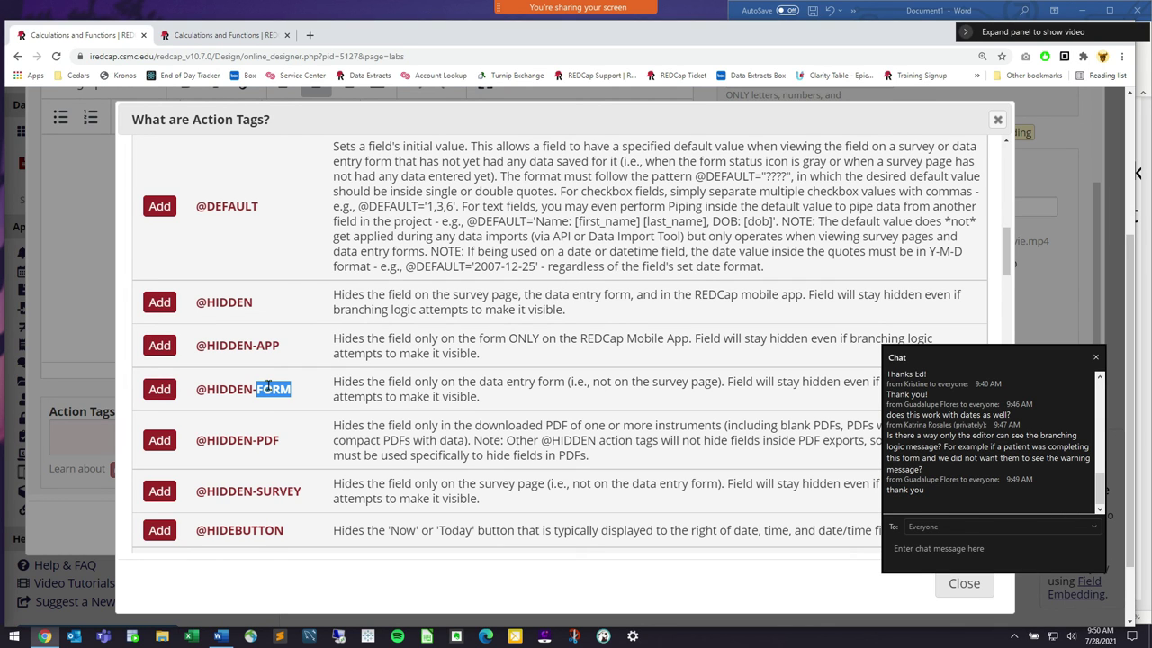
{"action": "left_click", "coordinate": [173, 492]}
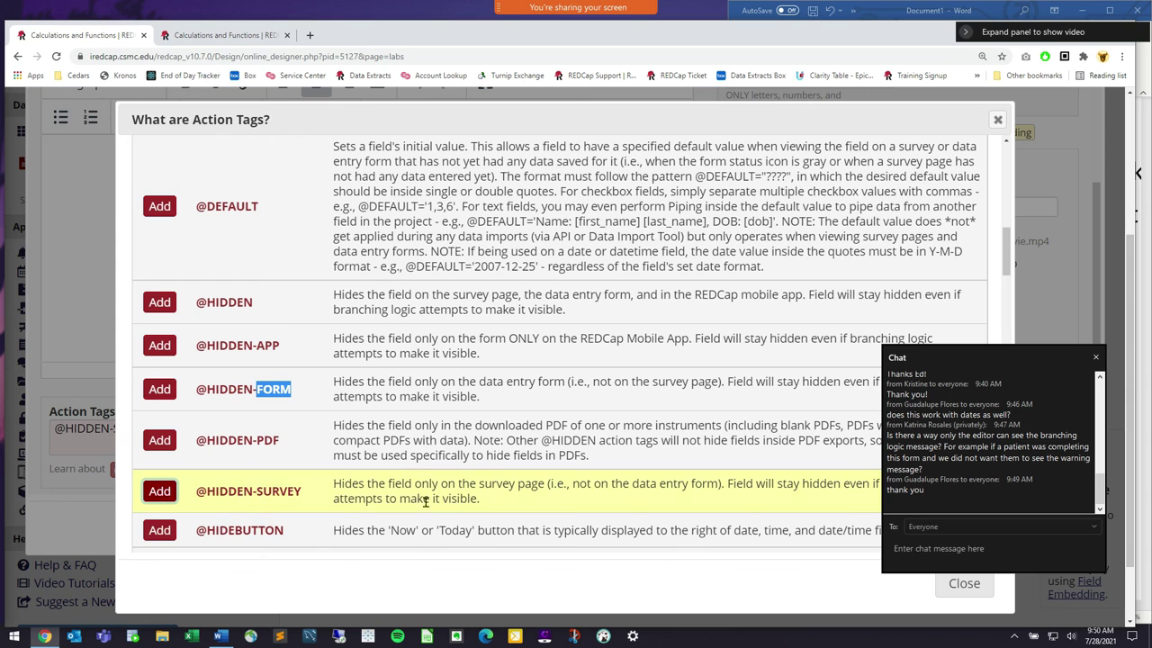
{"action": "left_click", "coordinate": [976, 592]}
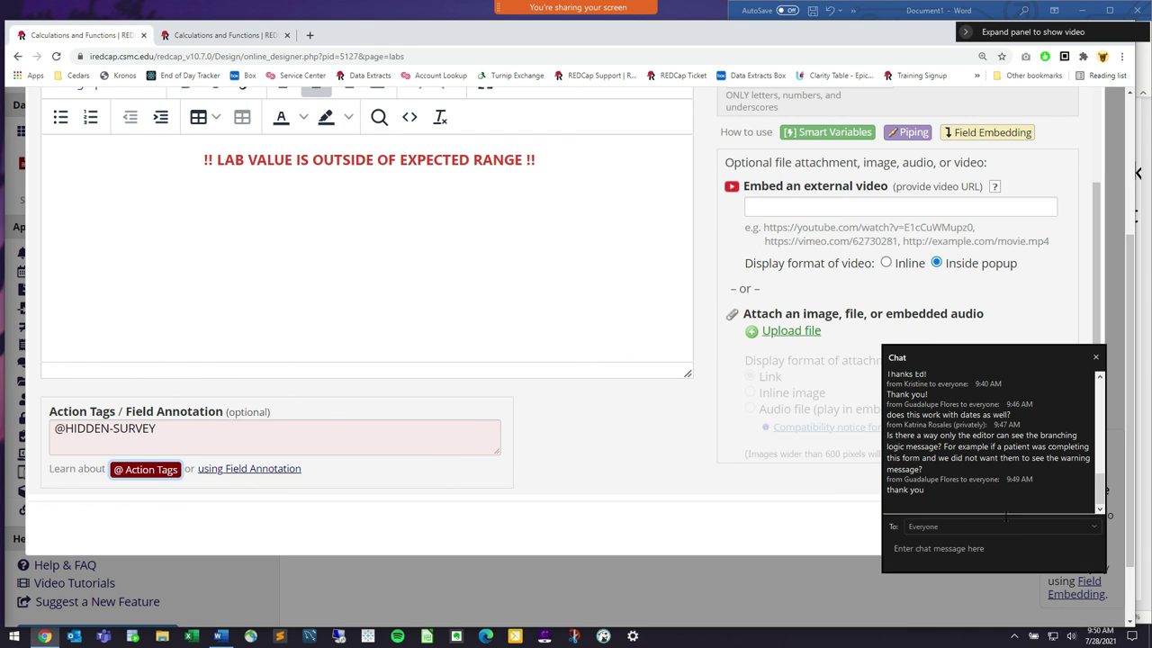
{"action": "left_click_drag", "start_coordinate": [1014, 367], "coordinate": [1014, 277]}
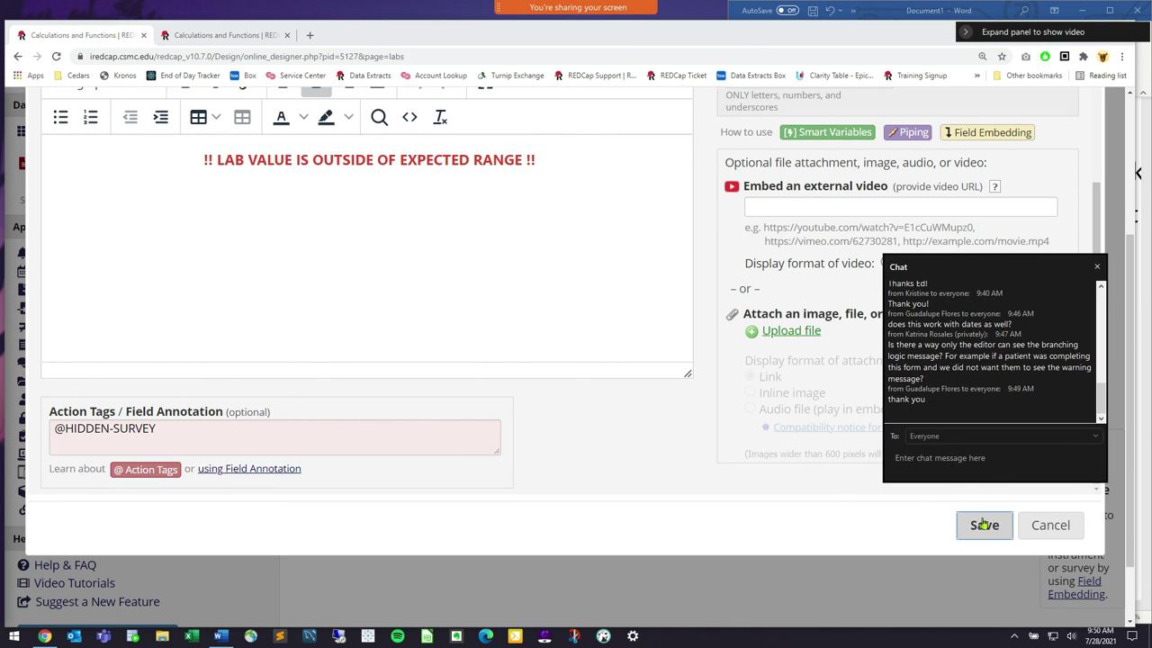
{"action": "left_click", "coordinate": [203, 437]}
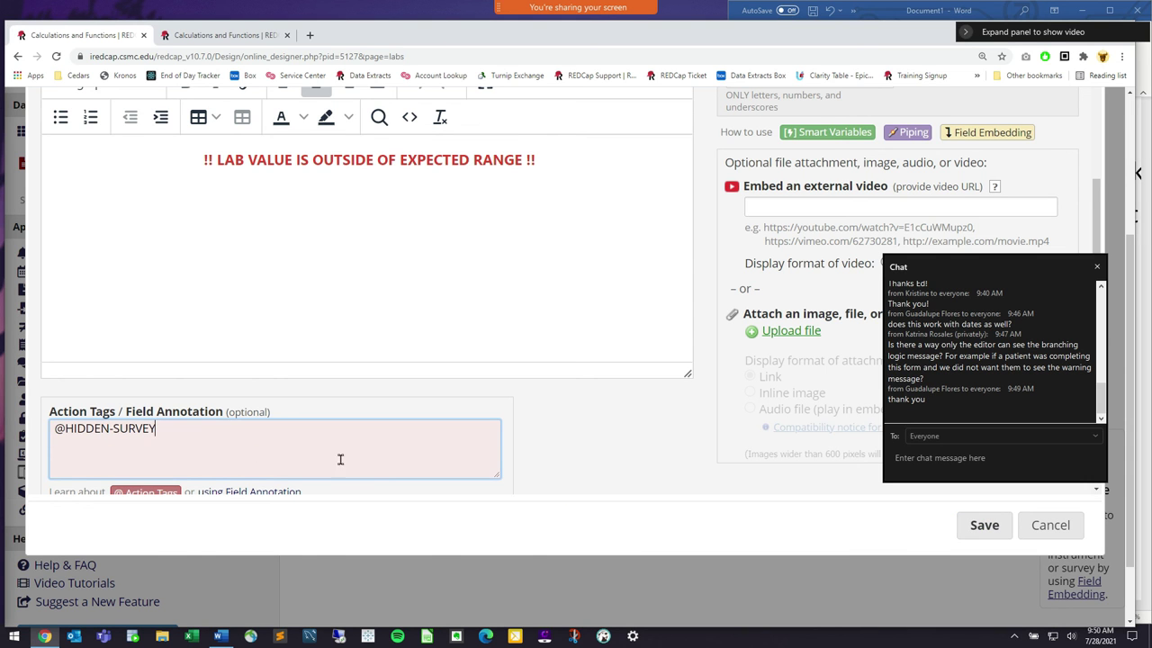
{"action": "left_click", "coordinate": [984, 525]}
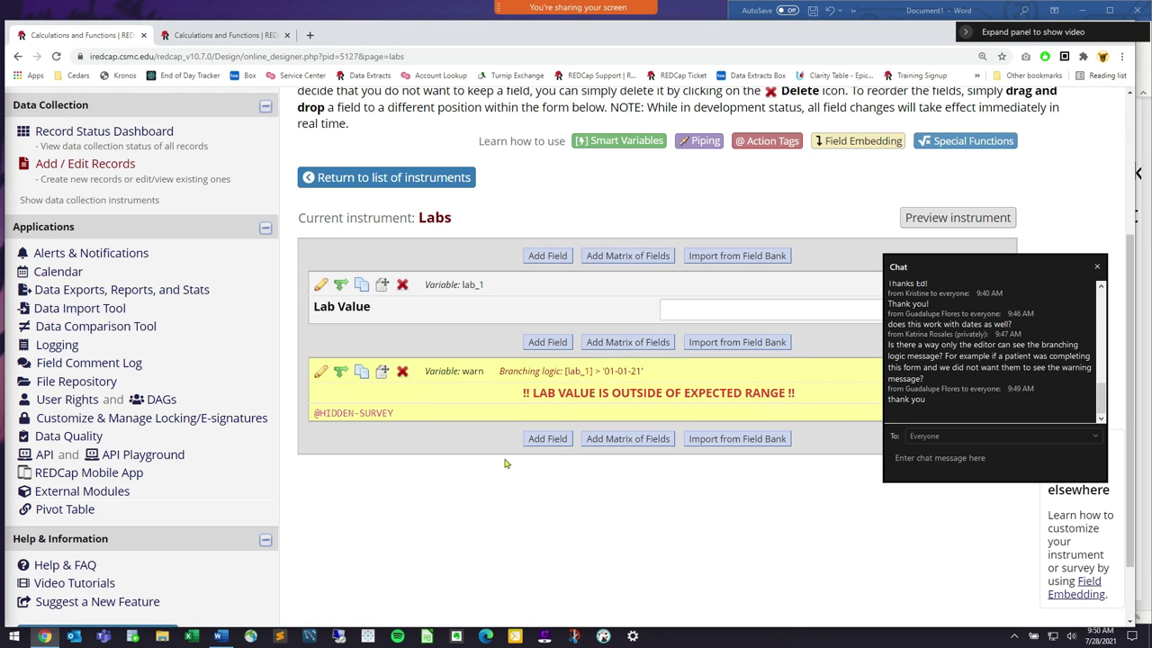
Enable surveys for the project, then enable the Labs instrument as a survey and save its survey settings.
{"action": "scroll", "coordinate": [247, 420], "scroll_direction": "up", "scroll_amount": 3}
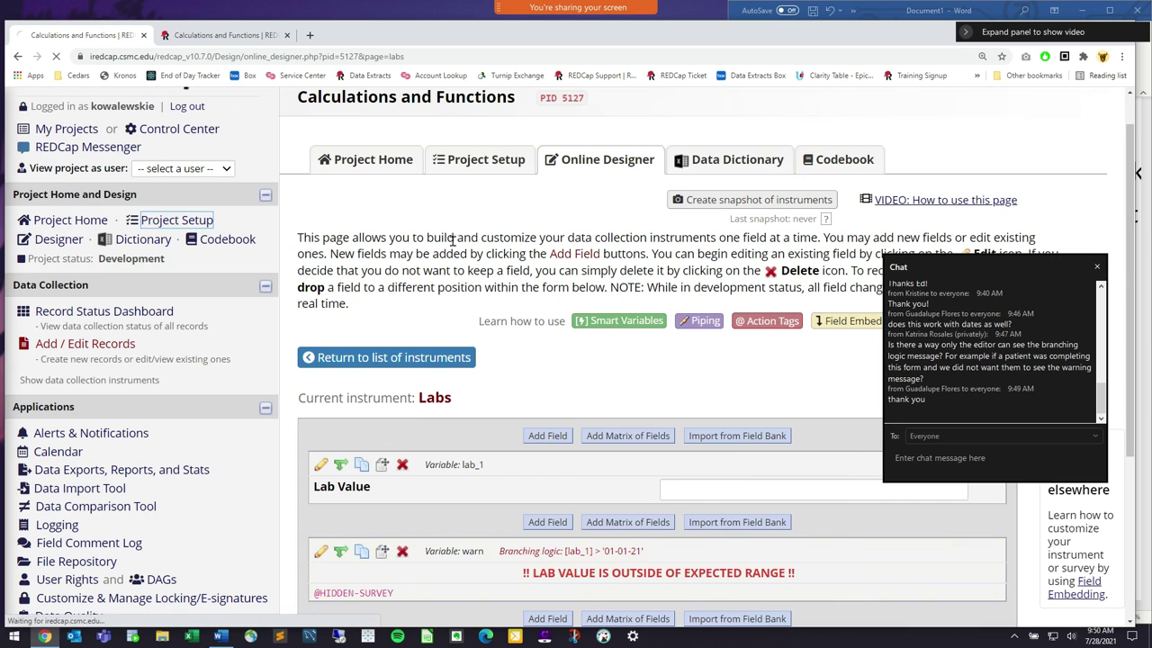
{"action": "left_click", "coordinate": [177, 222]}
{"action": "left_click", "coordinate": [418, 307]}
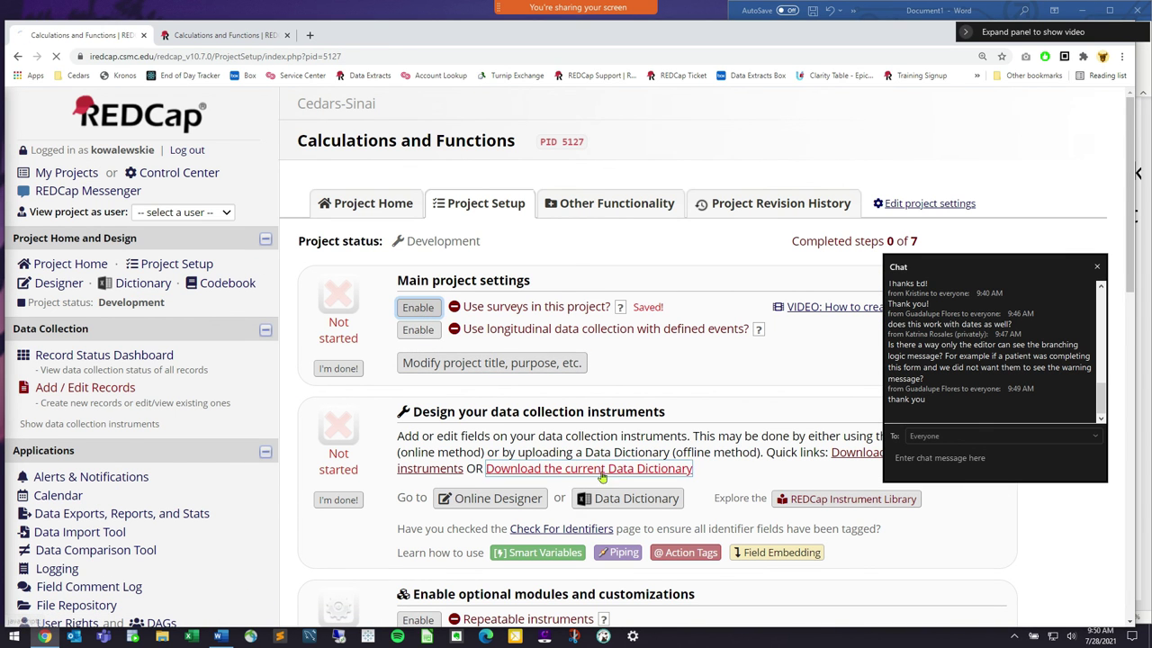
{"action": "left_click", "coordinate": [494, 516]}
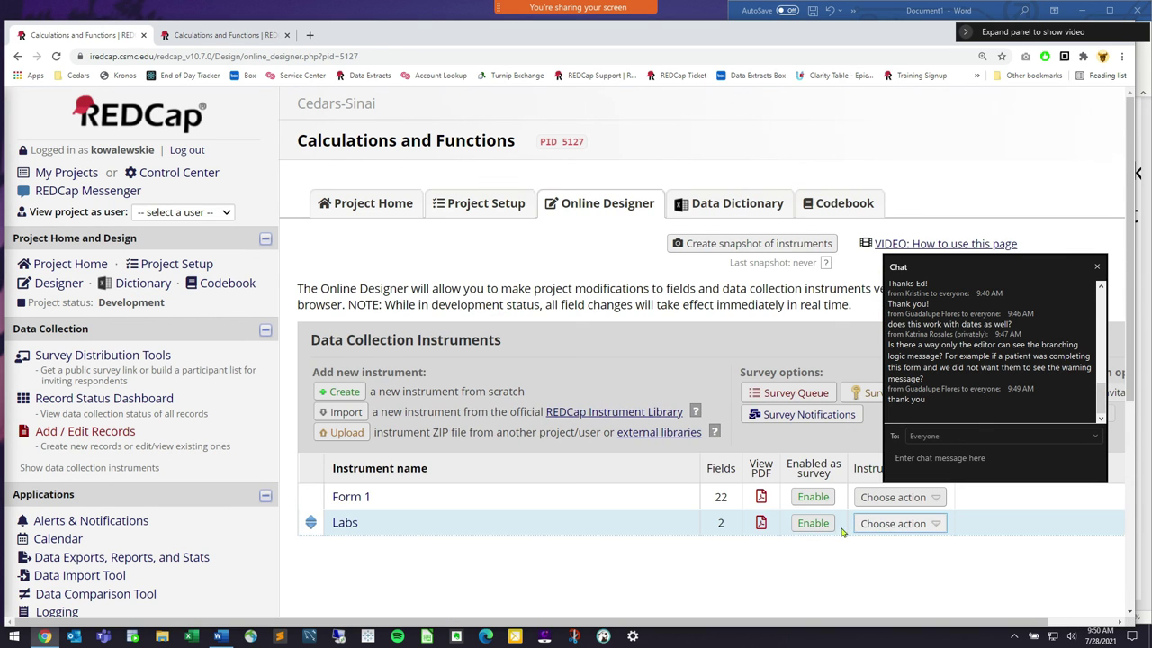
{"action": "left_click", "coordinate": [814, 523]}
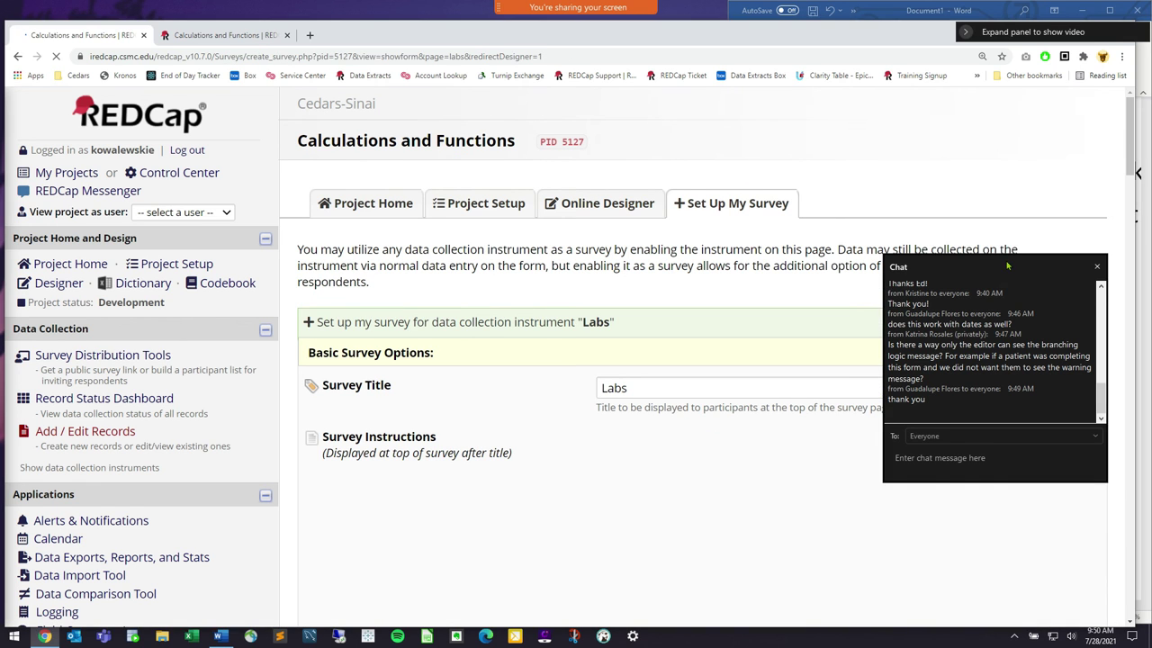
{"action": "left_click_drag", "start_coordinate": [1009, 265], "coordinate": [1005, 349]}
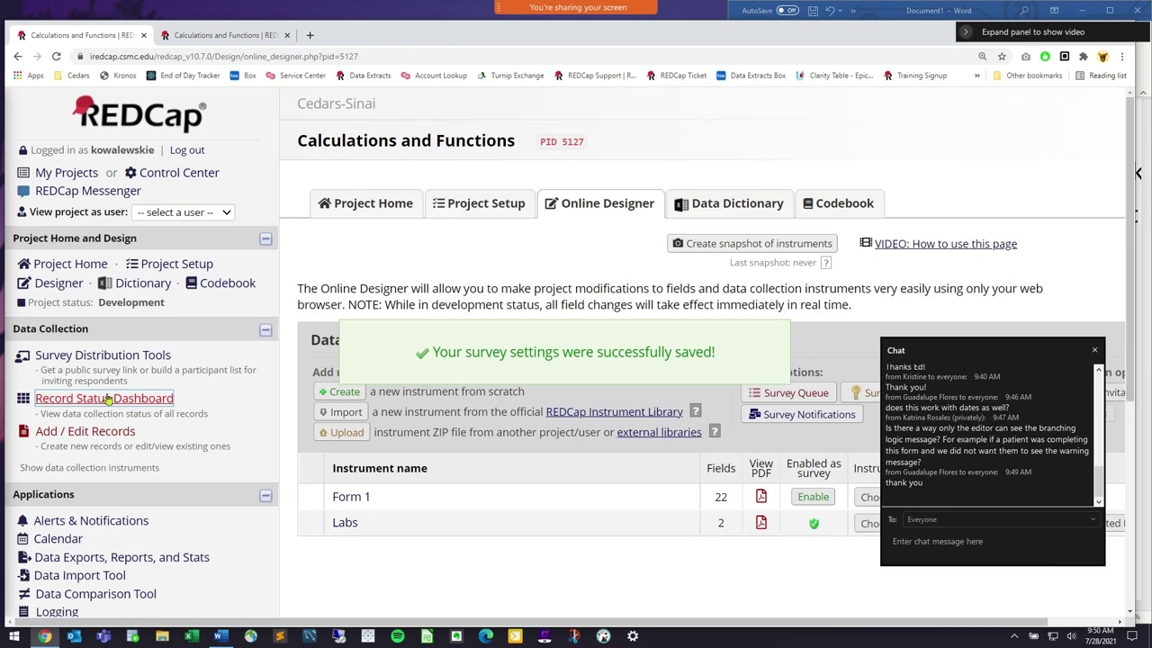
Open the Labs form of record 1 from the Record Status Dashboard and set the Lab date to today's date, 07-28-2021.
{"action": "left_click", "coordinate": [103, 398]}
{"action": "left_click", "coordinate": [428, 531]}
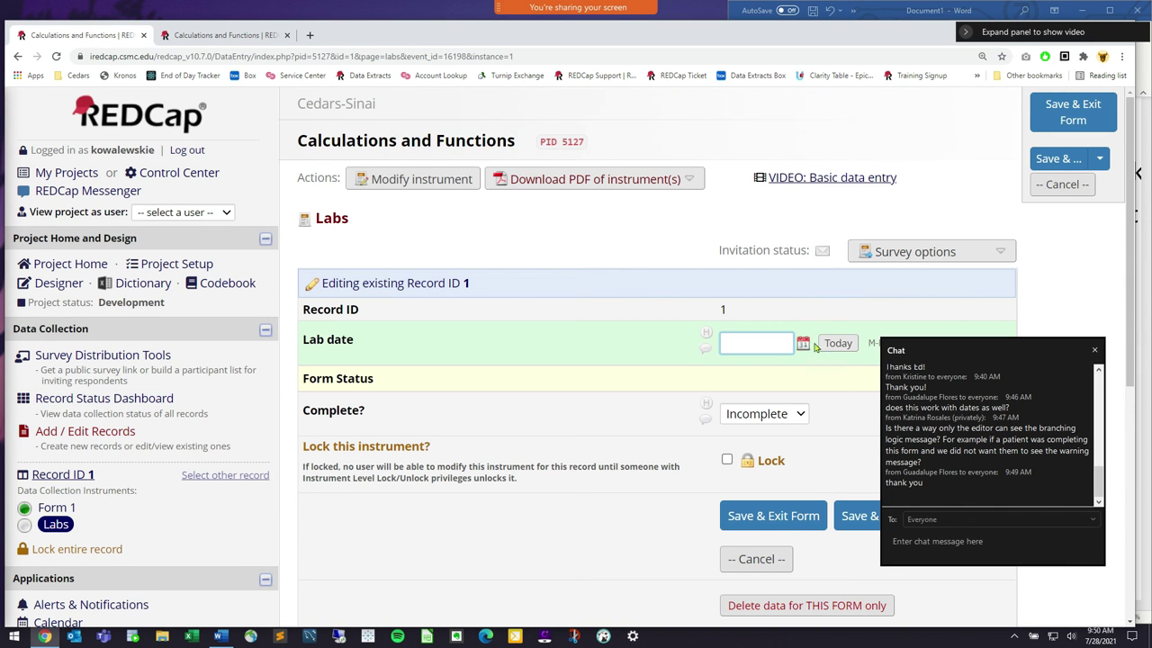
{"action": "left_click", "coordinate": [829, 344]}
{"action": "left_click_drag", "start_coordinate": [678, 373], "coordinate": [738, 376]}
{"action": "left_click", "coordinate": [641, 381]}
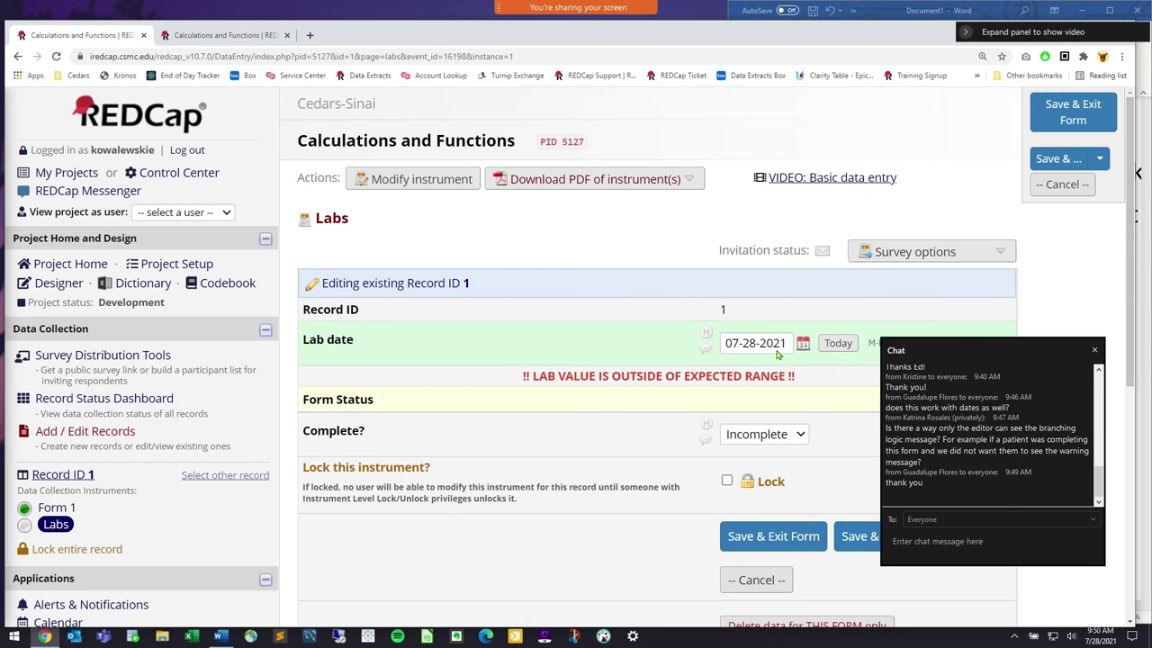
Open the Labs survey for record 1 and set its Lab date to today's date, 07-28-2021.
{"action": "left_click", "coordinate": [927, 252]}
{"action": "left_click", "coordinate": [926, 276]}
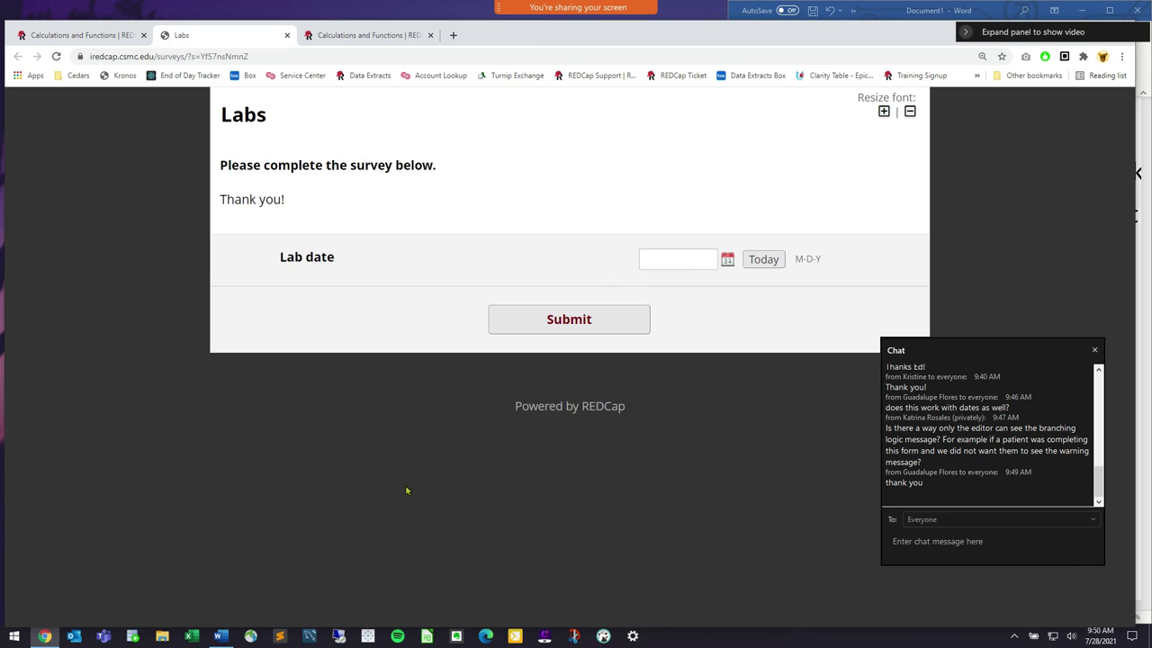
{"action": "left_click", "coordinate": [763, 260]}
{"action": "left_click", "coordinate": [520, 258]}
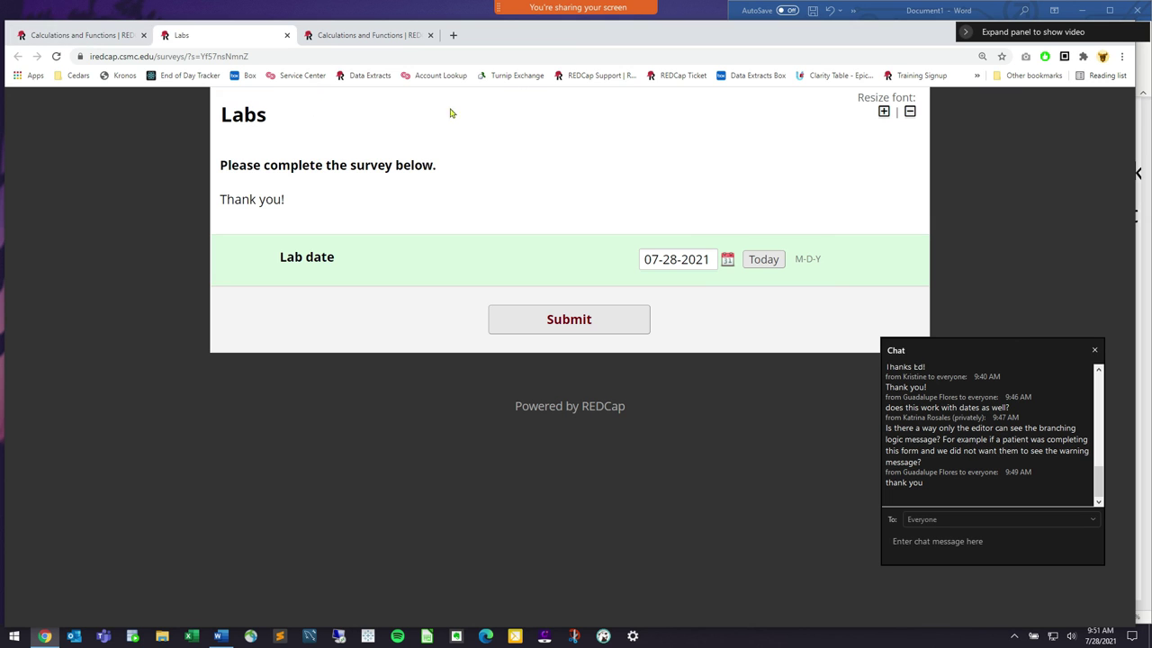
Return to record 1's Labs data entry form and open the instrument for modification, discarding the unsaved form changes.
{"action": "left_click", "coordinate": [81, 35]}
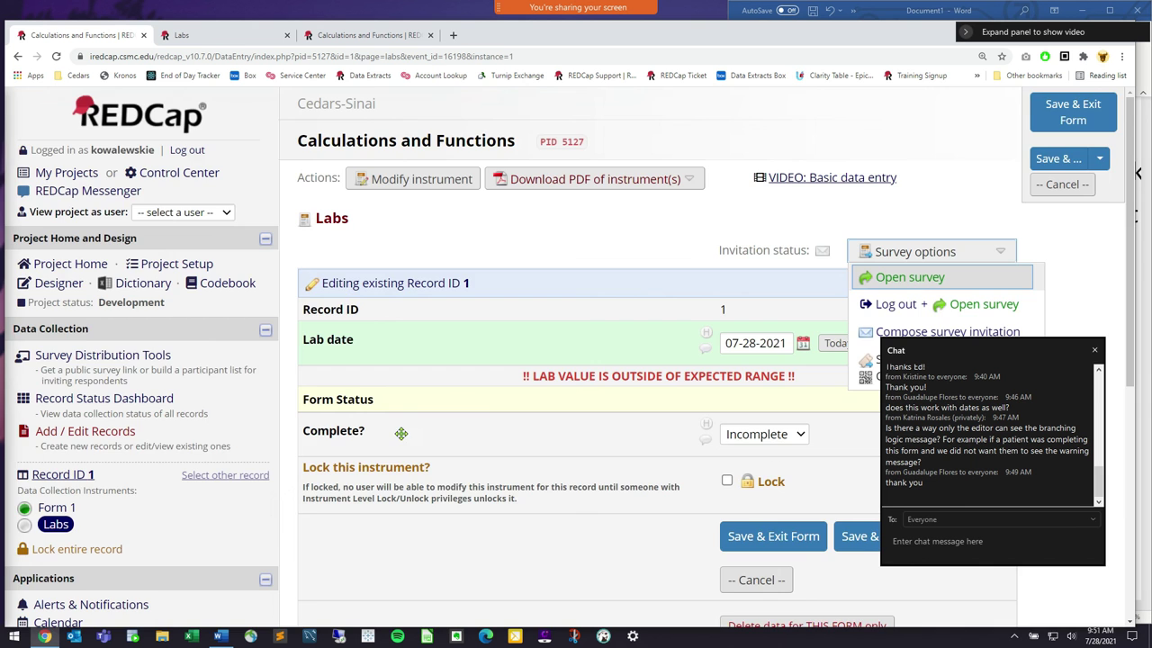
{"action": "key", "text": "Escape"}
{"action": "left_click", "coordinate": [391, 189]}
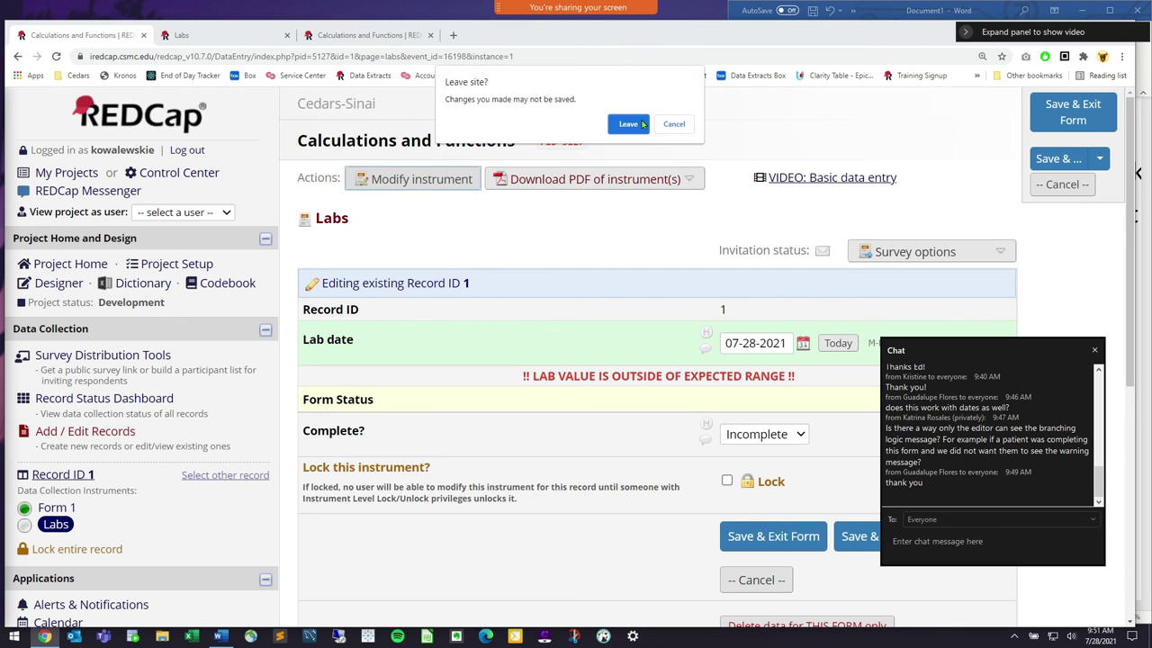
{"action": "left_click", "coordinate": [643, 125]}
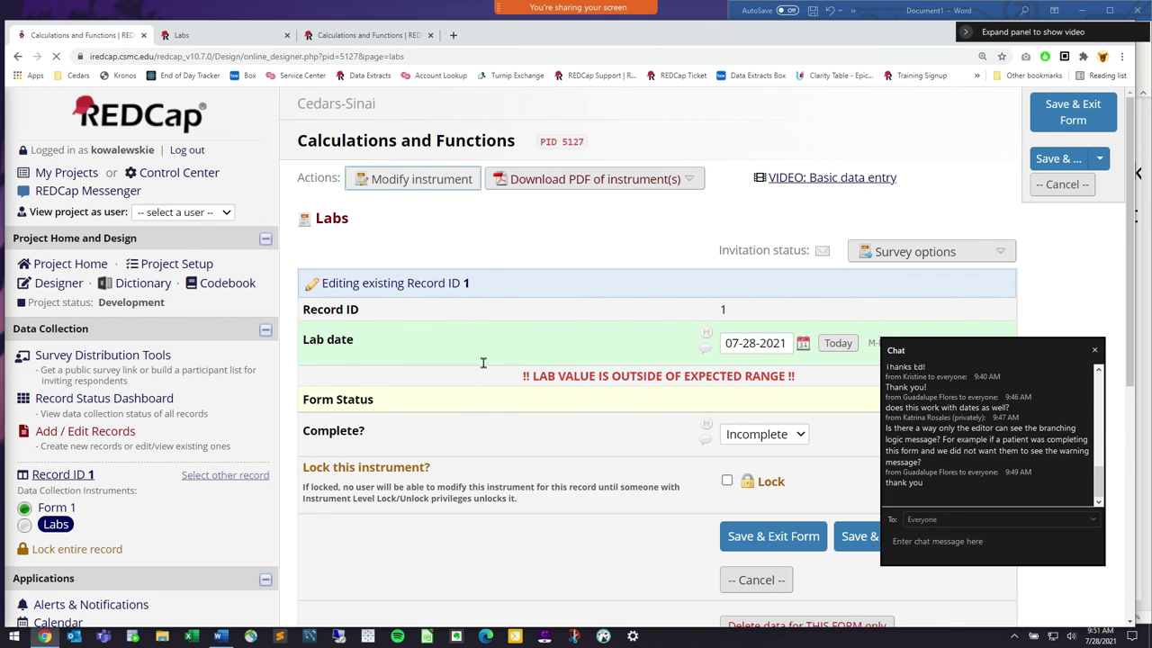
Open the warn field of the Labs instrument for editing, examine its action tag annotation, and close it without saving.
{"action": "scroll", "coordinate": [396, 279], "scroll_direction": "down", "scroll_amount": 4}
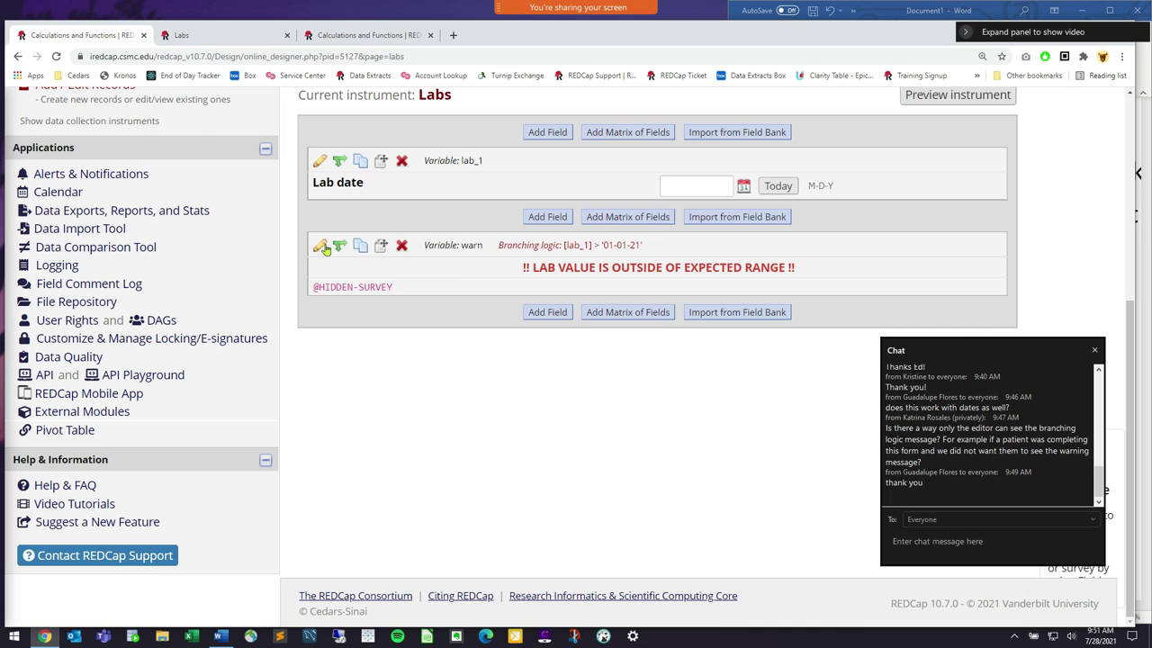
{"action": "left_click", "coordinate": [321, 247]}
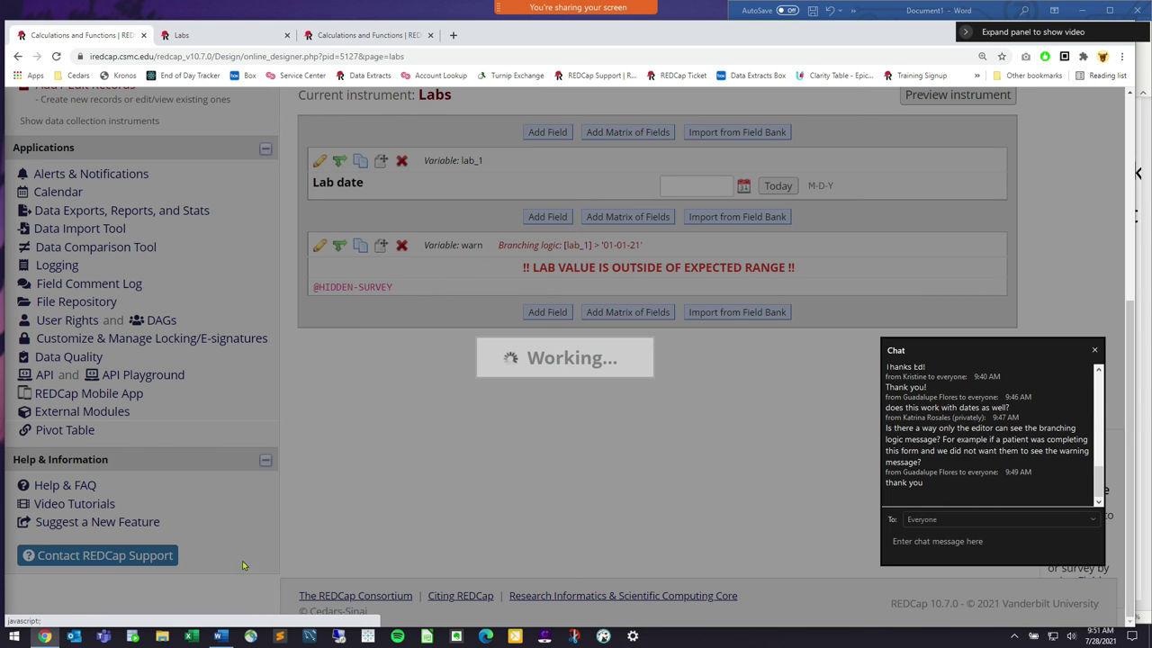
{"action": "scroll", "coordinate": [302, 498], "scroll_direction": "down", "scroll_amount": 5}
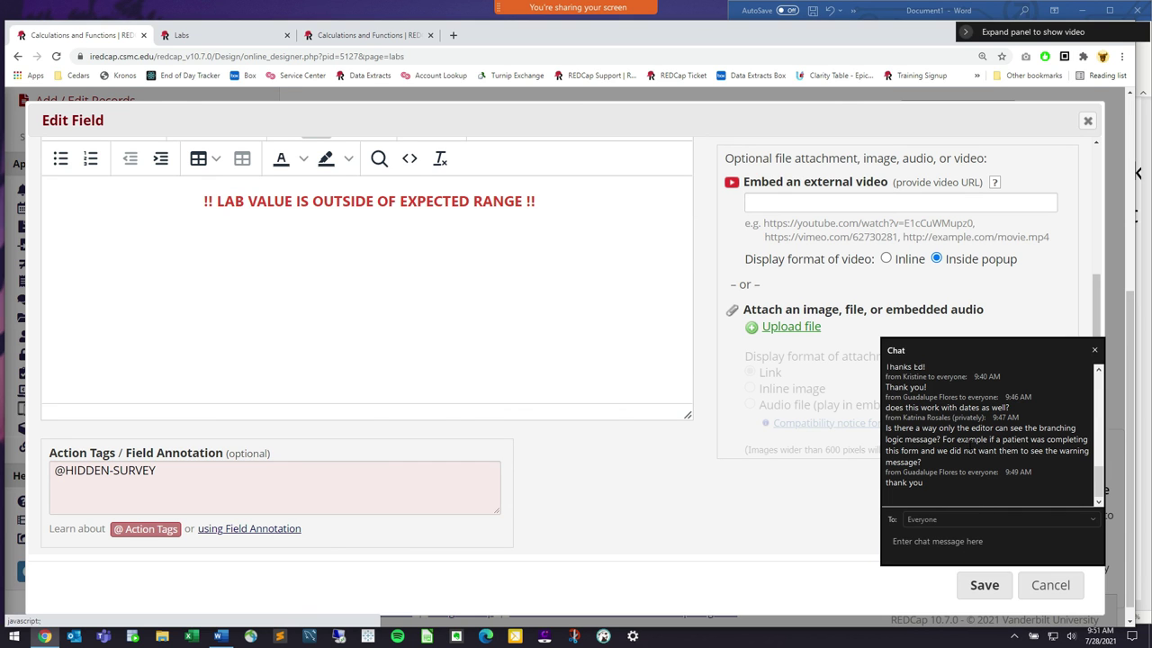
{"action": "left_click", "coordinate": [1062, 582]}
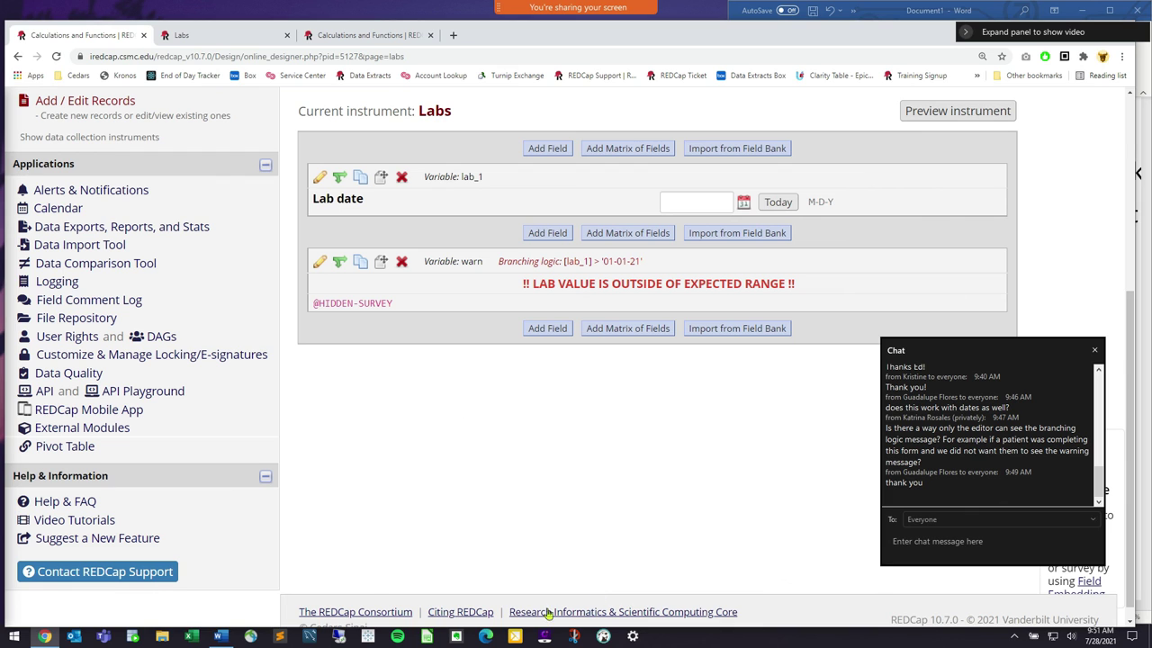
Switch to the Word agenda to review the course topics, moving the chat window out of the way, and return to the REDCap designer.
{"action": "left_click", "coordinate": [220, 636]}
{"action": "left_click", "coordinate": [902, 214]}
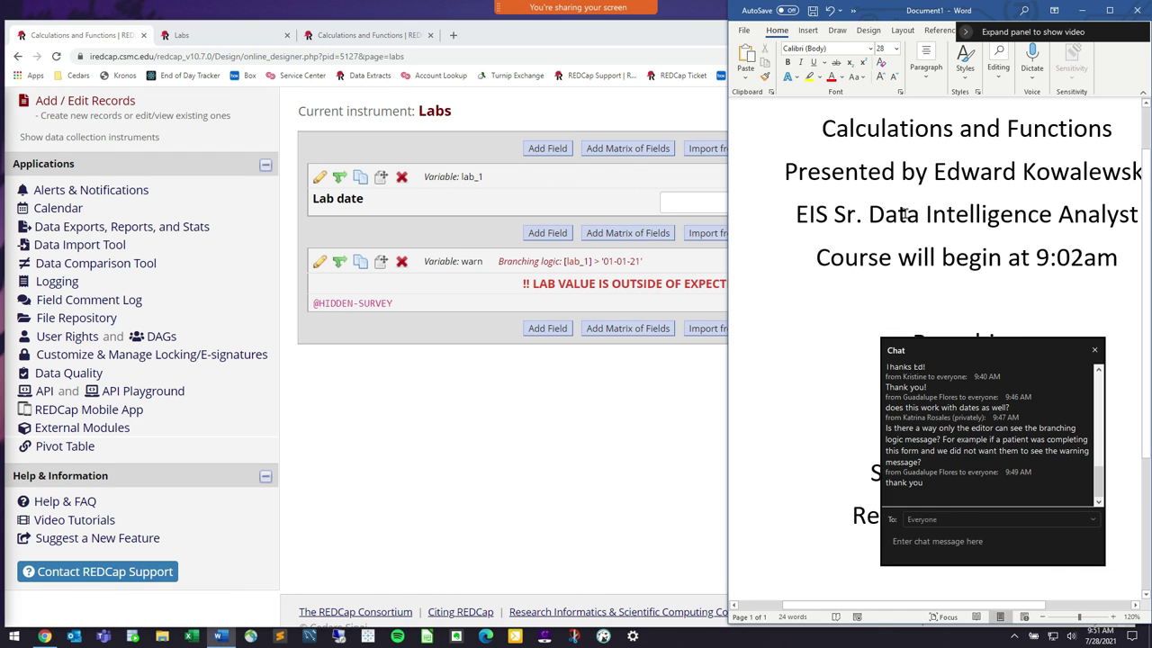
{"action": "left_click_drag", "start_coordinate": [959, 350], "coordinate": [516, 384]}
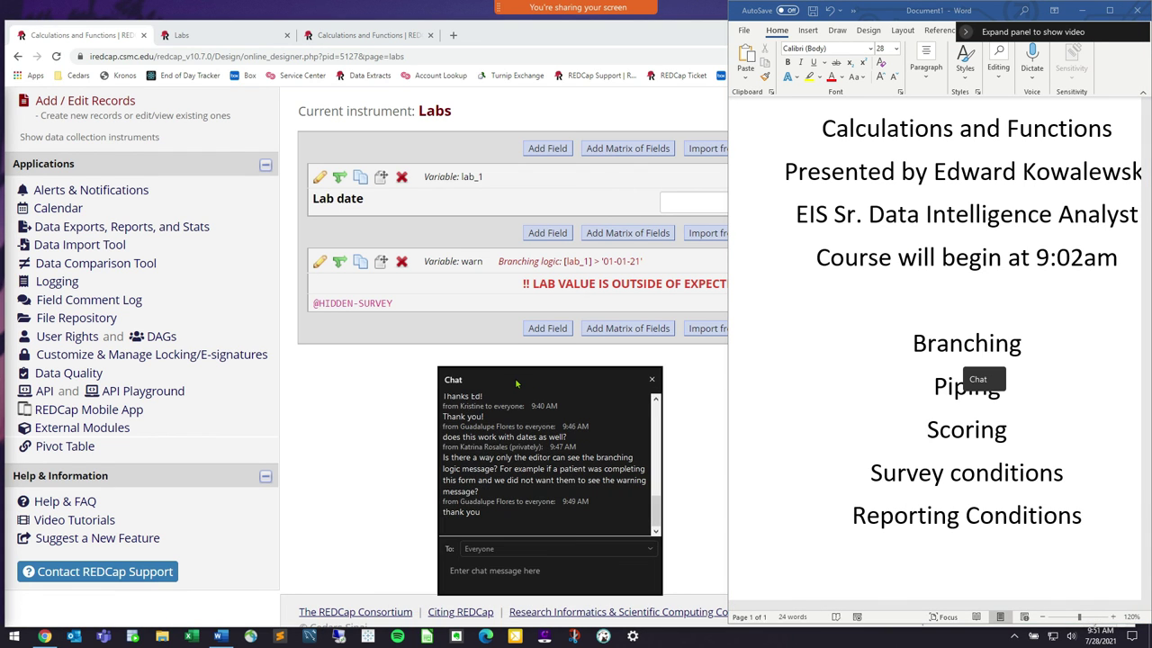
{"action": "left_click_drag", "start_coordinate": [628, 379], "coordinate": [633, 365]}
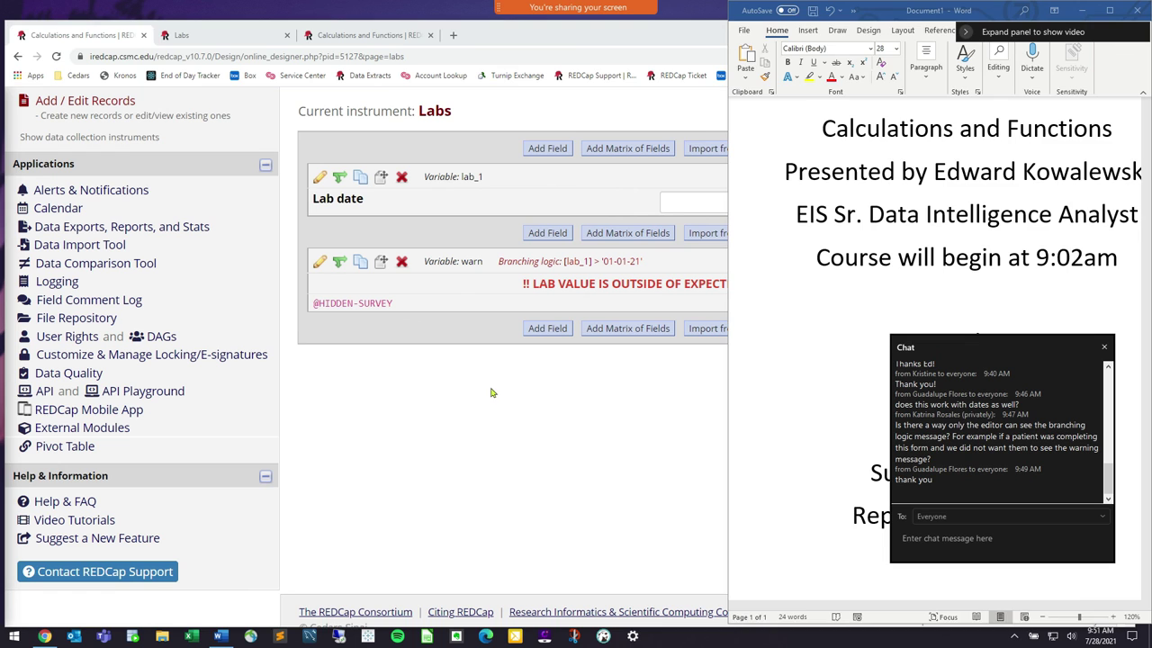
{"action": "left_click", "coordinate": [383, 349]}
{"action": "scroll", "coordinate": [90, 137], "scroll_direction": "up", "scroll_amount": 1}
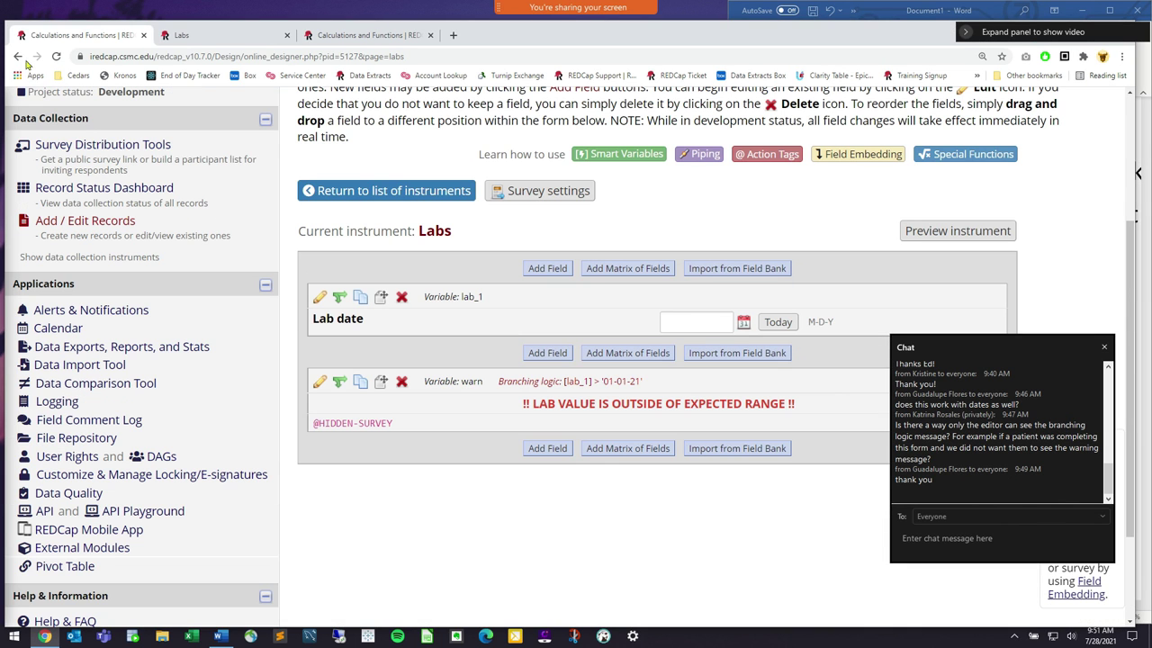
Open the automated survey invitation conditions for the Labs survey from the Online Designer and close the chat window.
{"action": "left_click", "coordinate": [18, 57]}
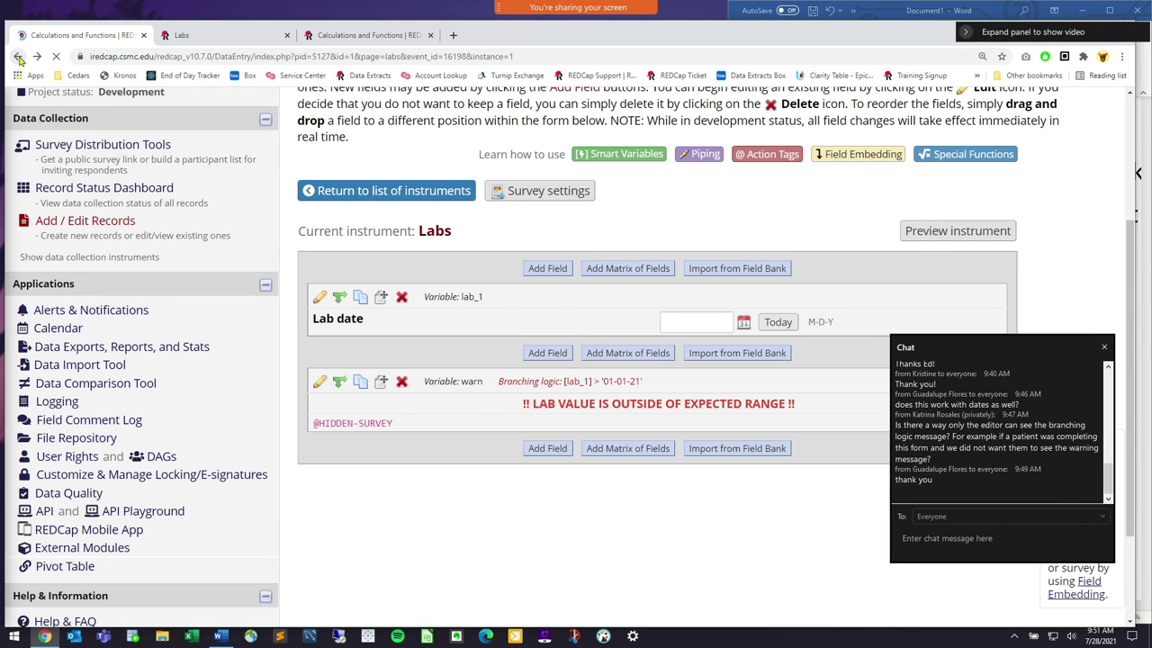
{"action": "left_click", "coordinate": [177, 264]}
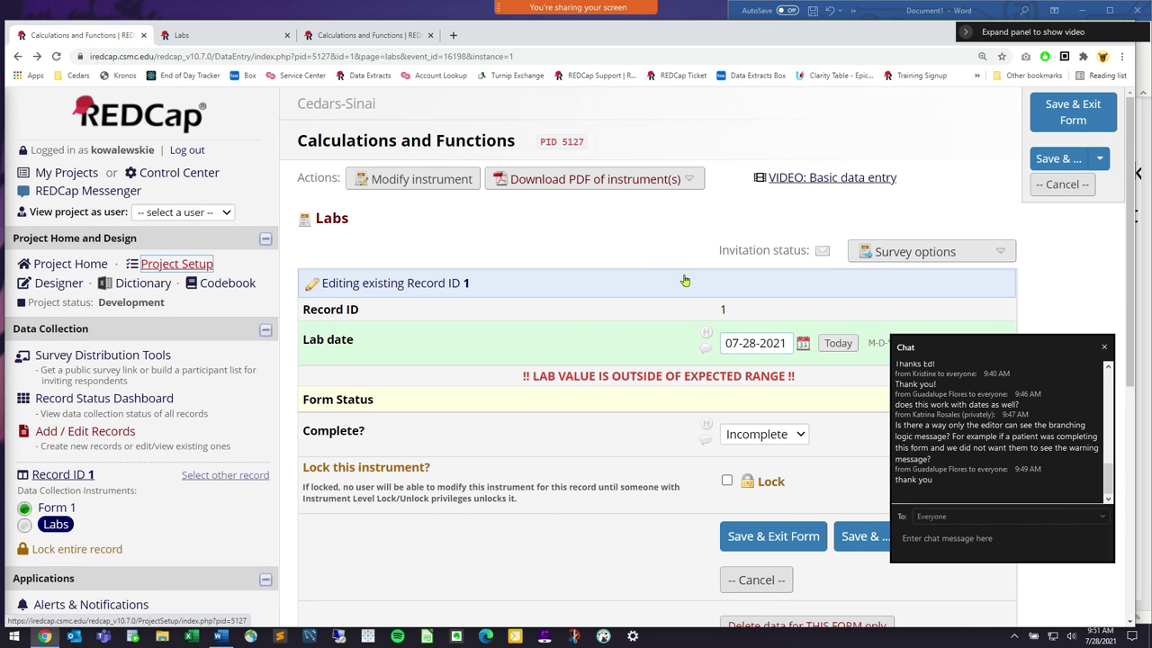
{"action": "left_click", "coordinate": [47, 284]}
{"action": "left_click_drag", "start_coordinate": [995, 351], "coordinate": [1009, 50]}
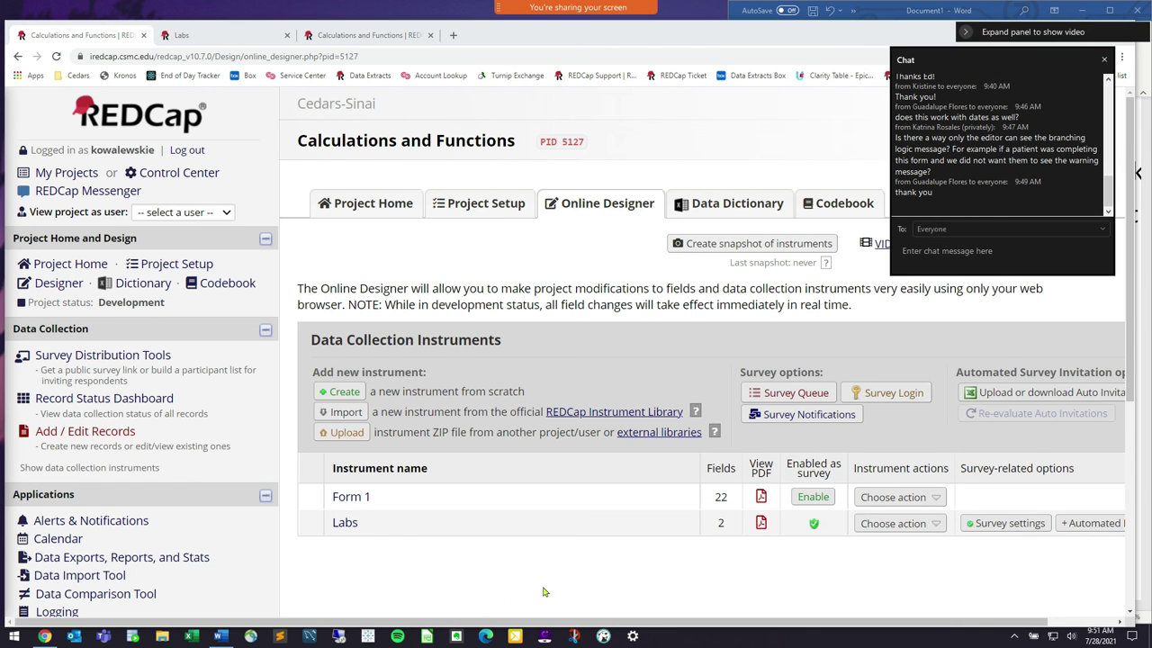
{"action": "left_click_drag", "start_coordinate": [472, 621], "coordinate": [887, 581]}
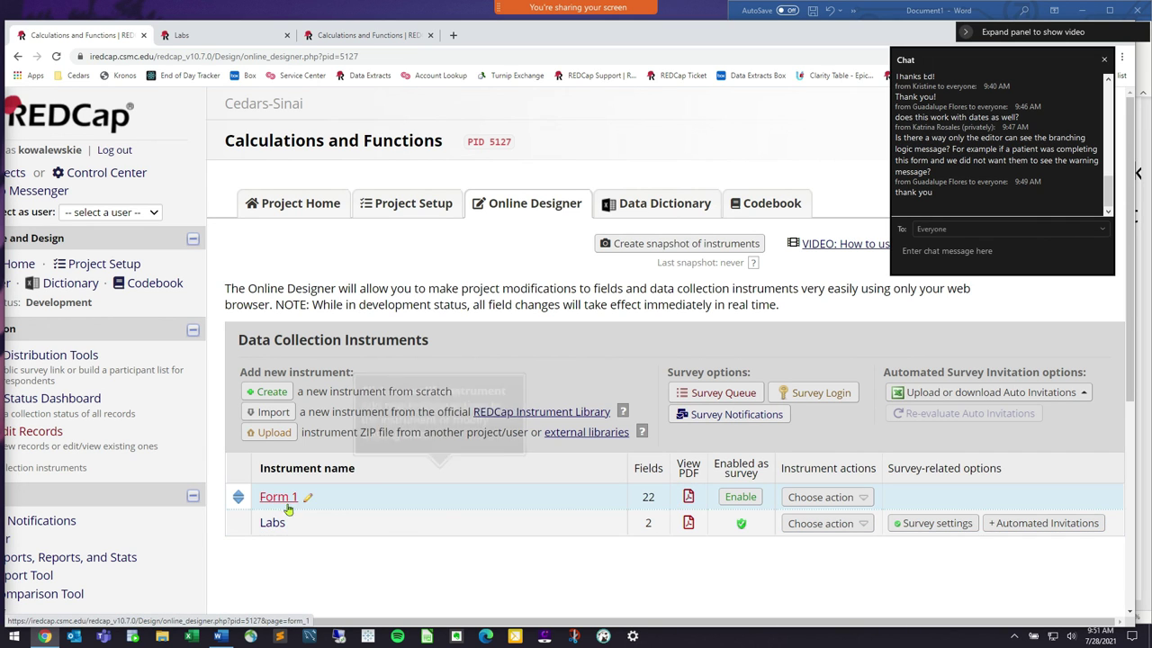
{"action": "left_click", "coordinate": [1033, 532]}
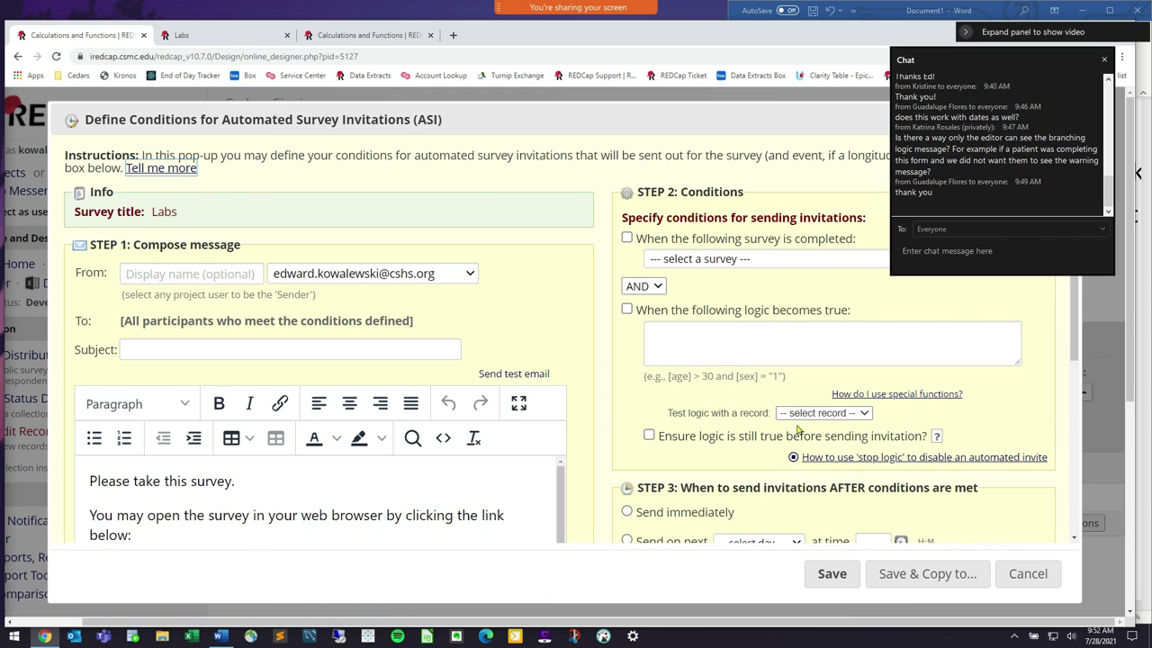
{"action": "left_click", "coordinate": [1104, 59]}
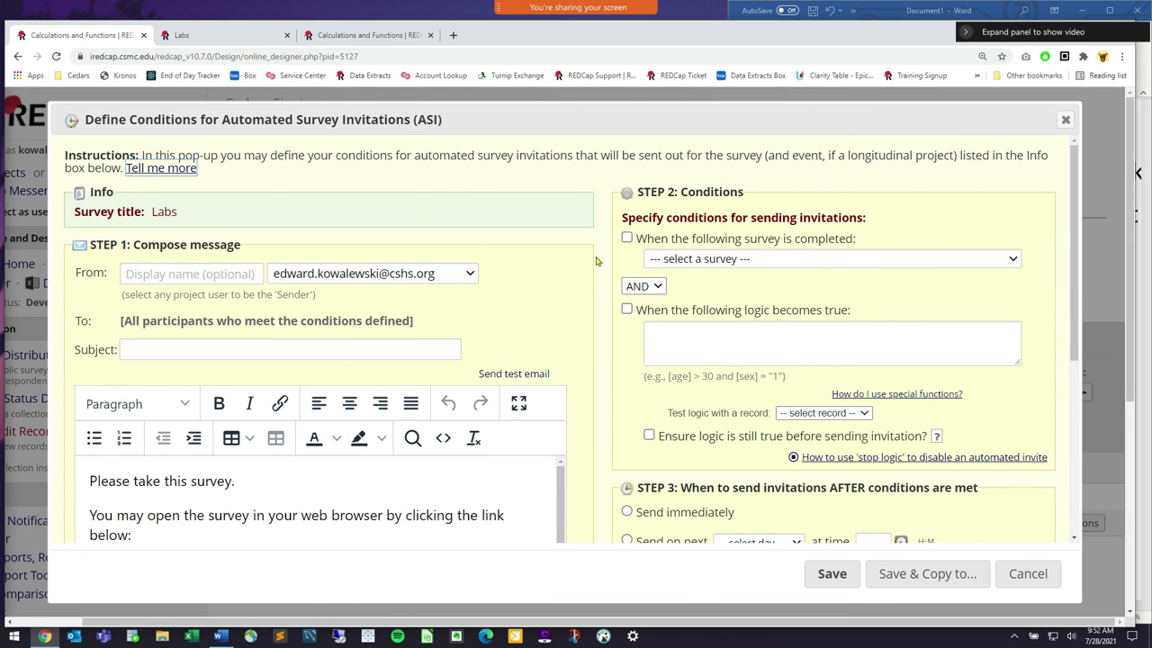
Set the subject of the automated invitation message to "automatized notice", correcting the spelling of its first word.
{"action": "scroll", "coordinate": [596, 260], "scroll_direction": "down", "scroll_amount": 1}
{"action": "left_click", "coordinate": [300, 289]}
{"action": "left_click", "coordinate": [232, 180]}
{"action": "left_click", "coordinate": [165, 284]}
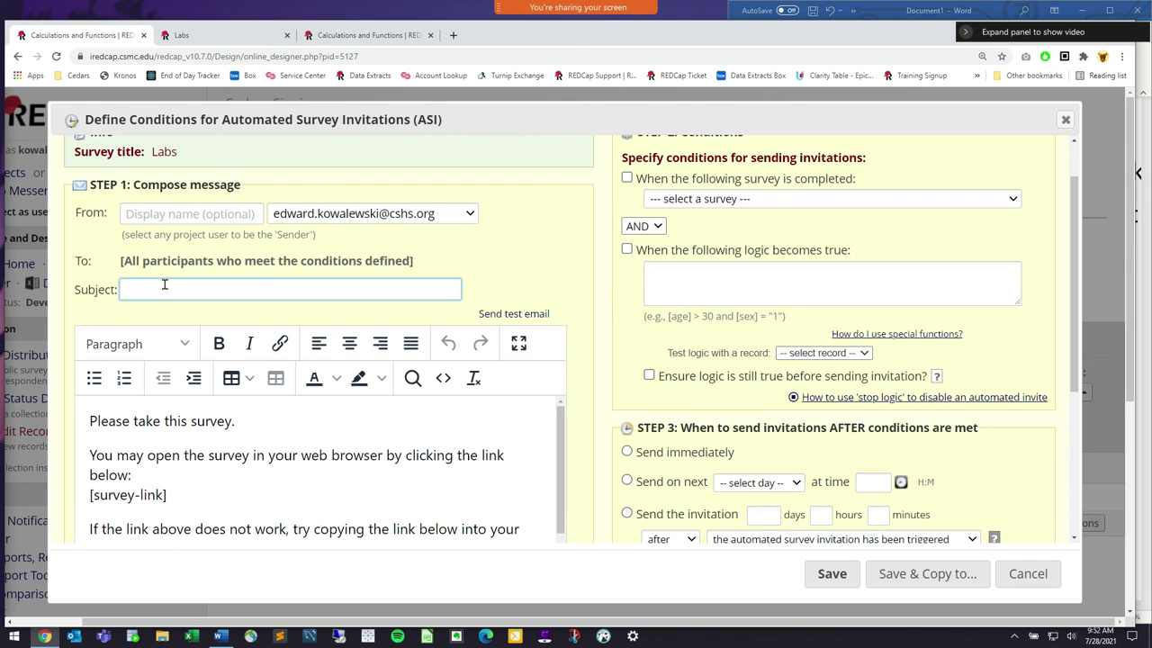
{"action": "type", "text": "automatied noti"}
{"action": "type", "text": "c"}
{"action": "key", "text": "BackSpace"}
{"action": "type", "text": "ed notice"}
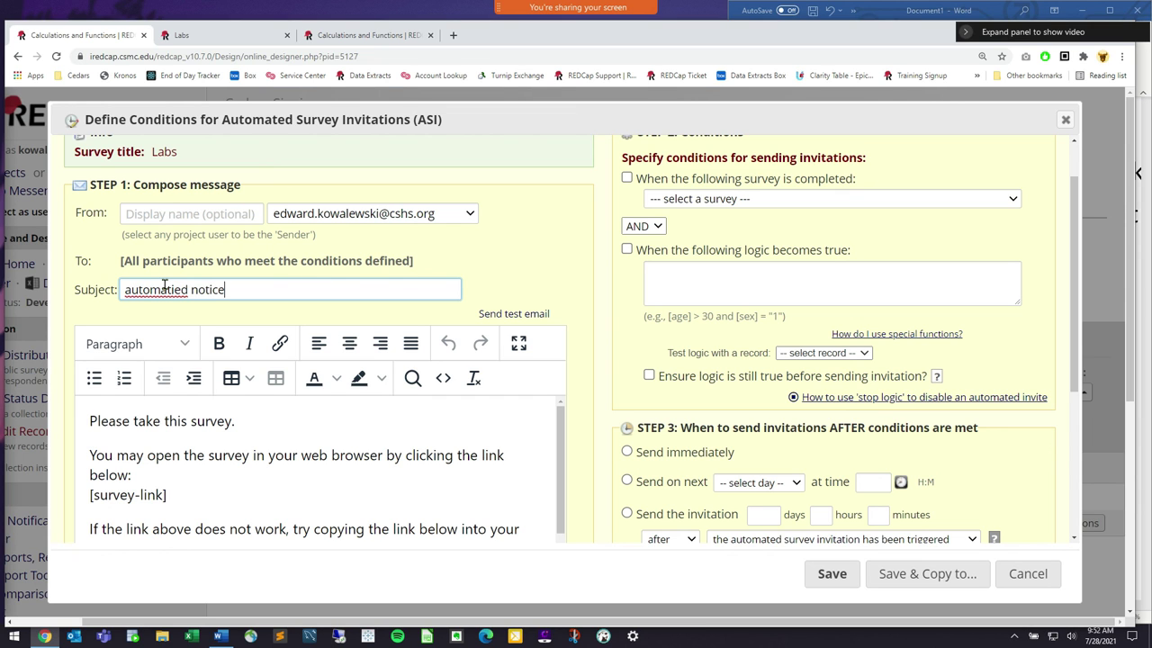
{"action": "right_click", "coordinate": [165, 284]}
{"action": "left_click", "coordinate": [171, 300]}
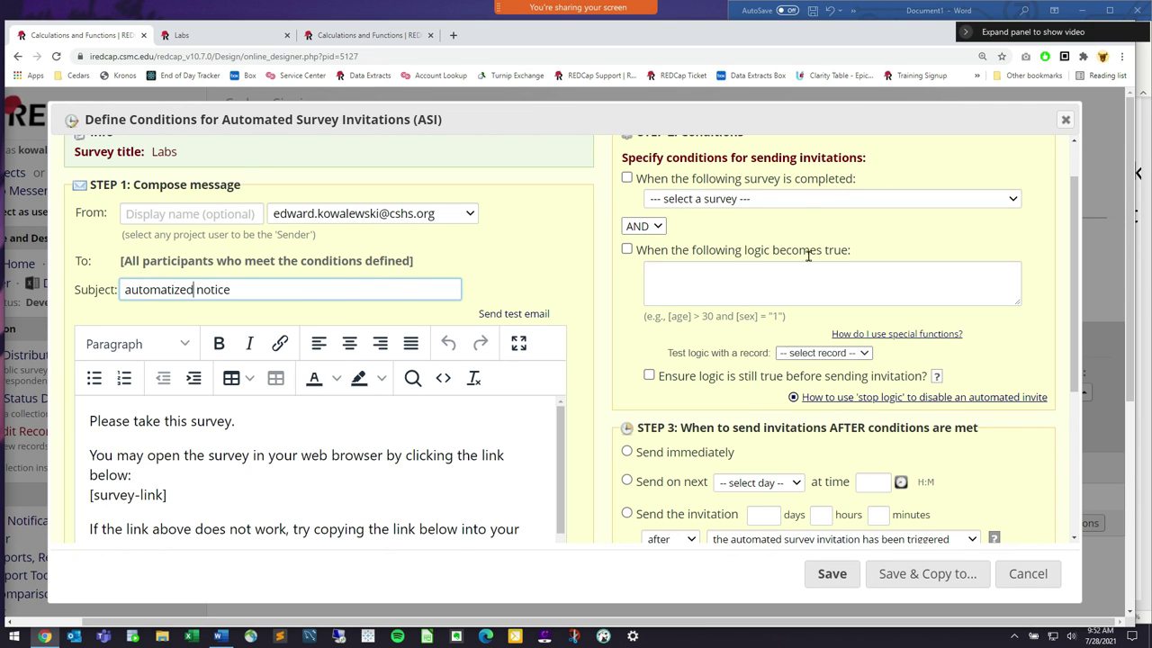
Enable the Step 2 condition that sends the invitation when the specified logic becomes true.
{"action": "scroll", "coordinate": [489, 324], "scroll_direction": "up", "scroll_amount": 1}
{"action": "left_click_drag", "start_coordinate": [130, 245], "coordinate": [97, 244]}
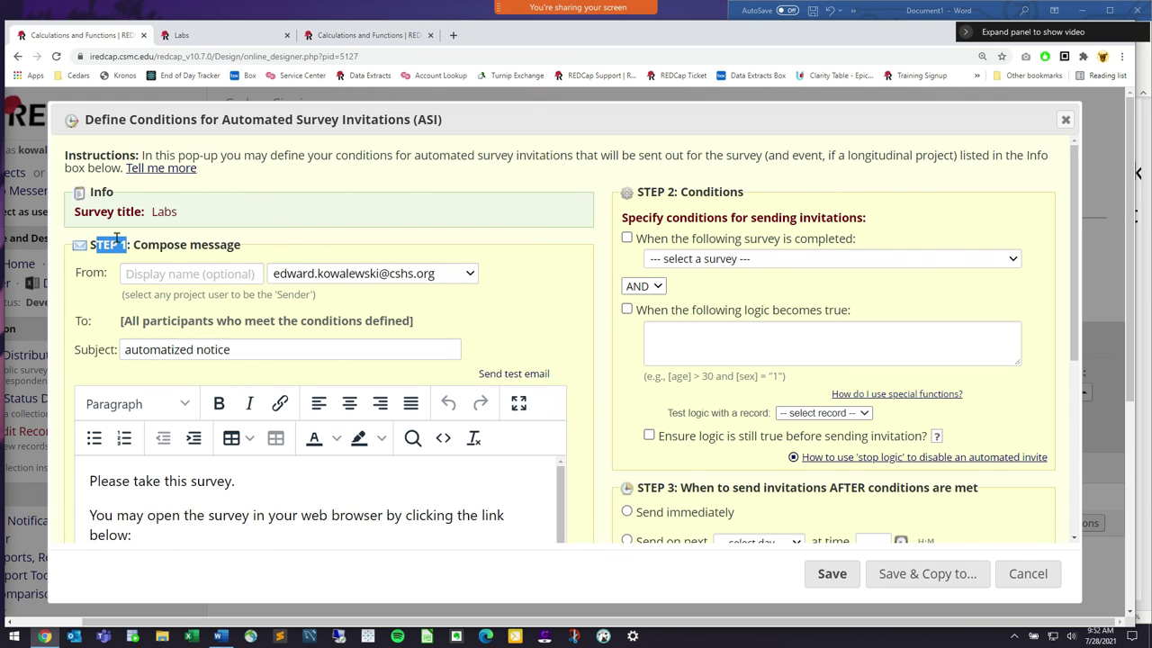
{"action": "left_click_drag", "start_coordinate": [628, 195], "coordinate": [724, 193]}
{"action": "left_click", "coordinate": [724, 192]}
{"action": "left_click", "coordinate": [627, 310]}
{"action": "mouse_move", "coordinate": [644, 310]}
{"action": "left_mouse_down"}
{"action": "mouse_move", "coordinate": [863, 311]}
{"action": "mouse_move", "coordinate": [644, 310]}
{"action": "left_mouse_up"}
{"action": "left_click", "coordinate": [644, 309]}
{"action": "left_click_drag", "start_coordinate": [764, 309], "coordinate": [853, 312]}
{"action": "left_click", "coordinate": [782, 331]}
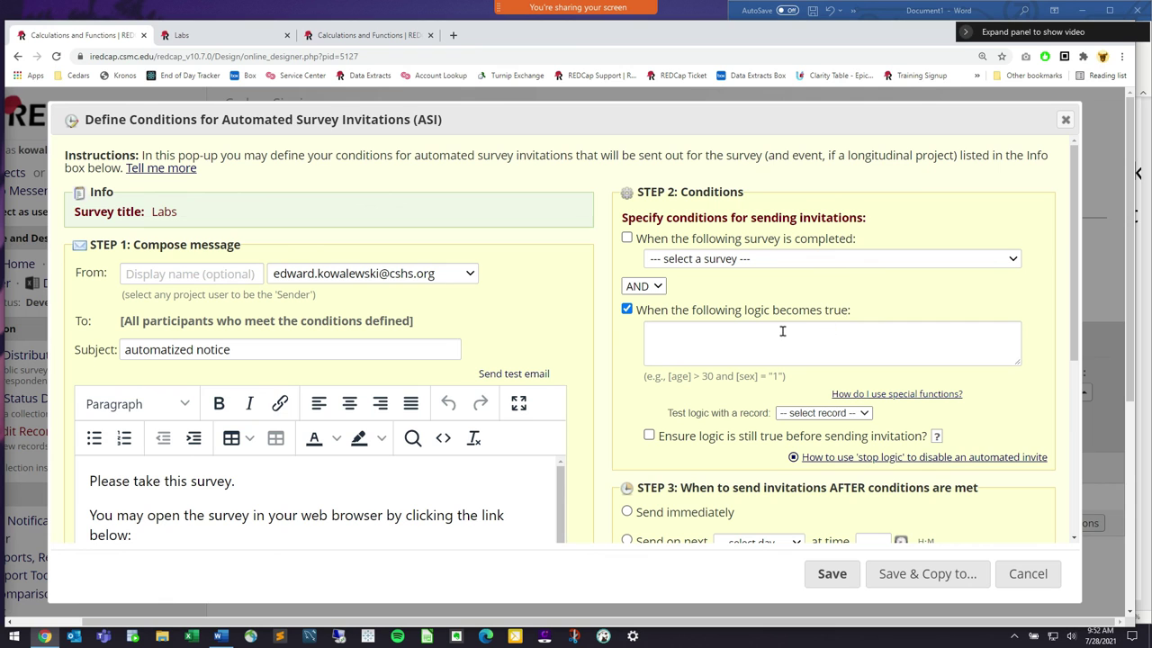
Enter the invitation logic [lab_1] < 100 or [lab_1] >1000 and apply it from the Logic Editor.
{"action": "left_click", "coordinate": [667, 331]}
{"action": "type", "text": "[lab"}
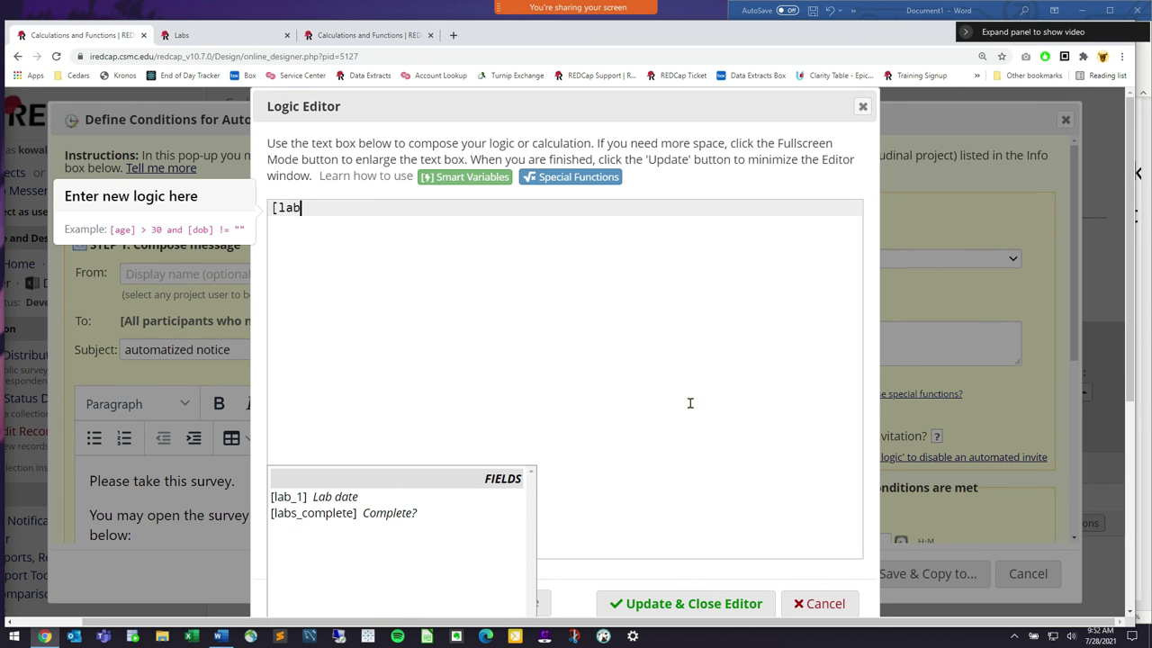
{"action": "type", "text": "_1"}
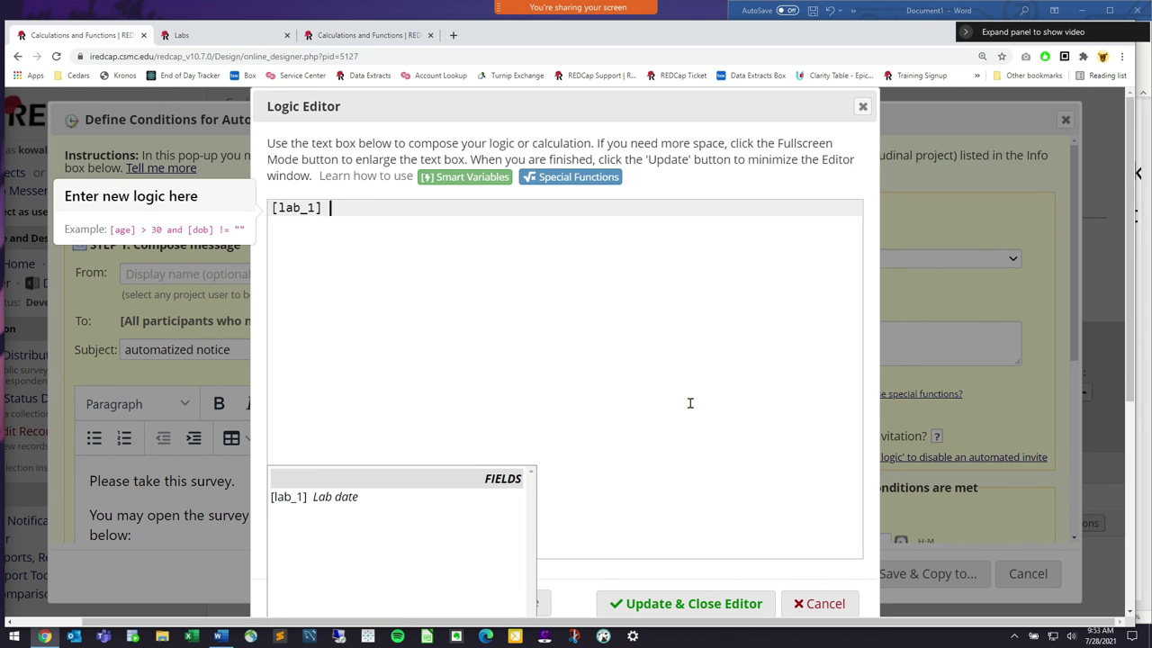
{"action": "type", "text": "< 100"}
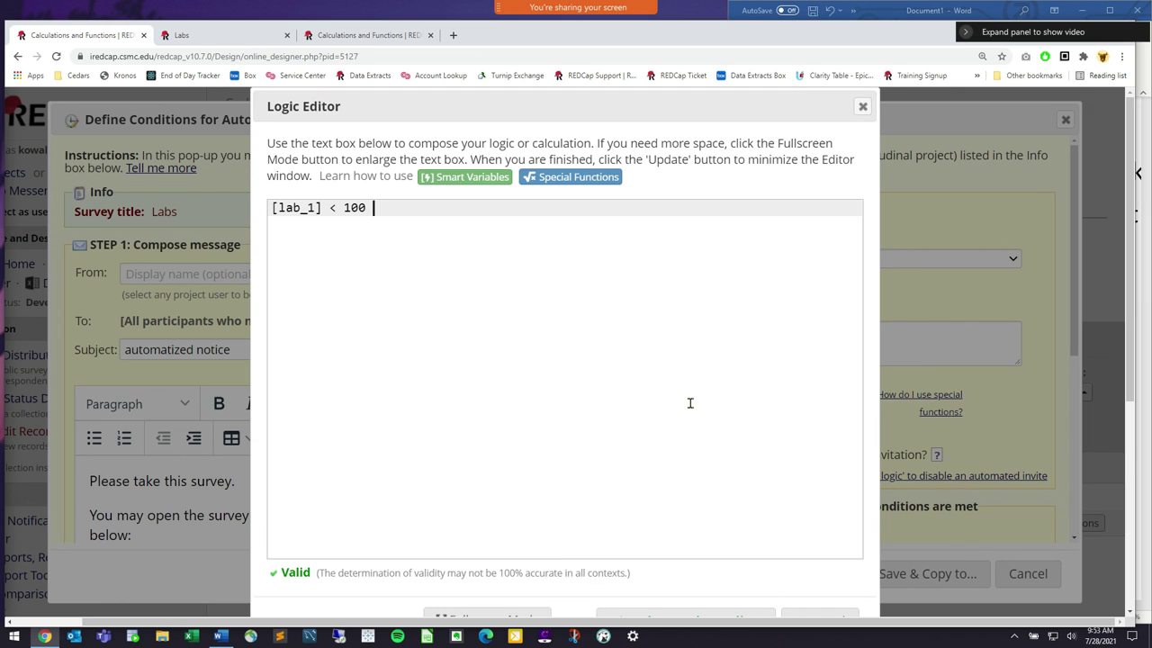
{"action": "type", "text": " or "}
{"action": "type", "text": "[lab"}
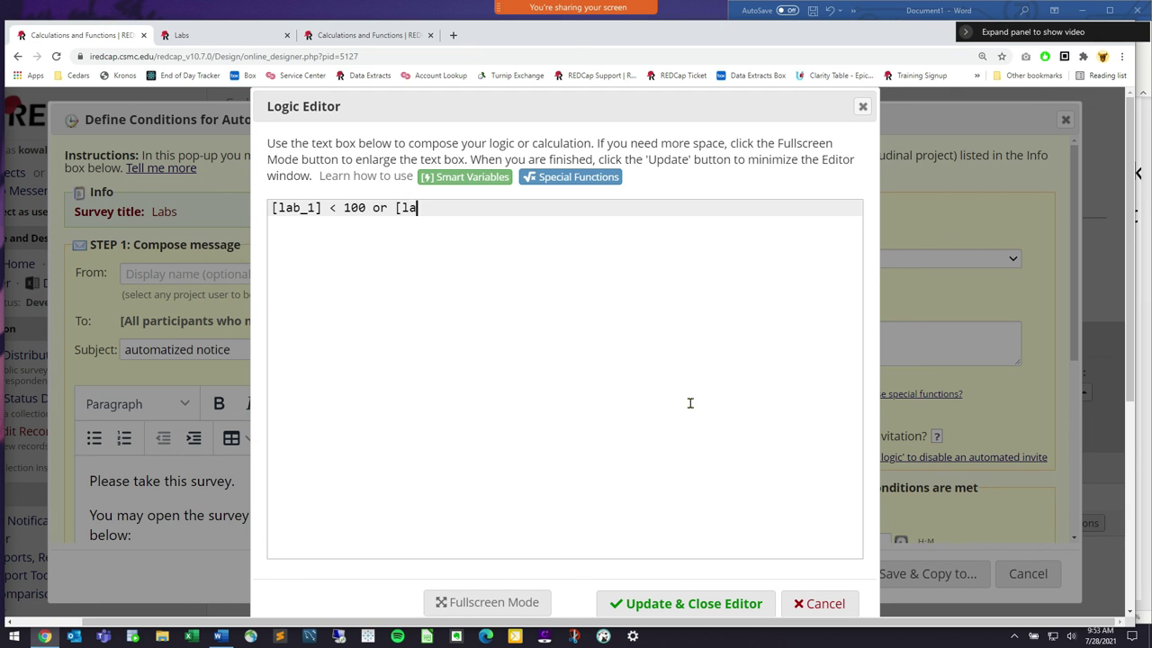
{"action": "type", "text": "_1] >1000"}
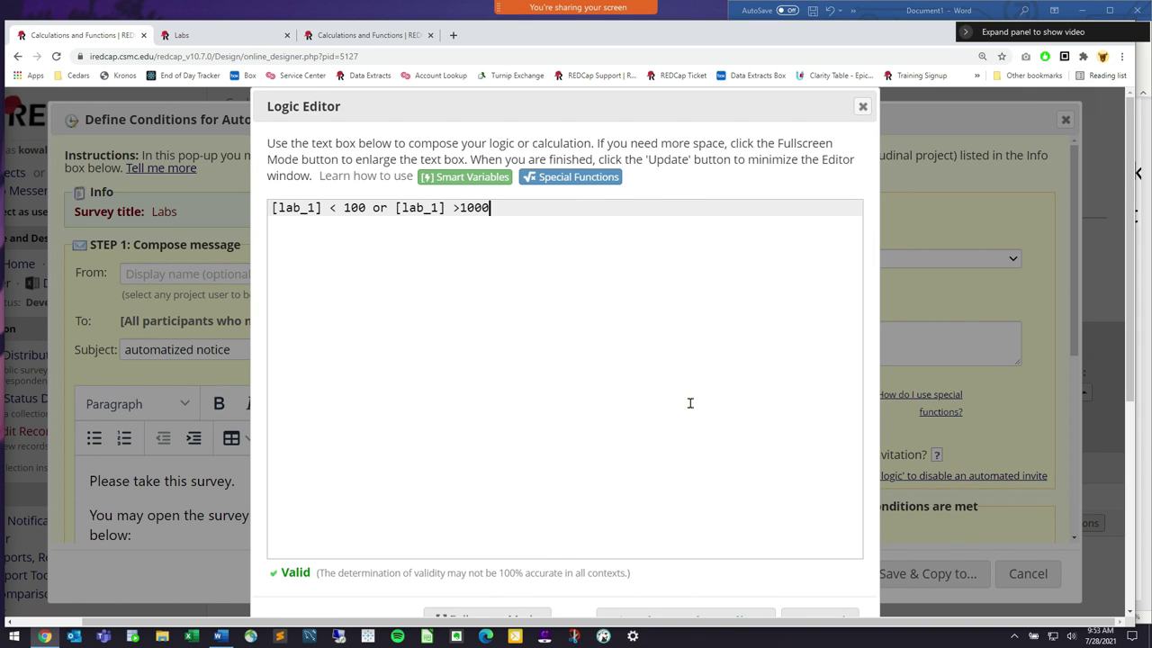
{"action": "scroll", "coordinate": [688, 399], "scroll_direction": "down", "scroll_amount": 3}
{"action": "left_click", "coordinate": [681, 509]}
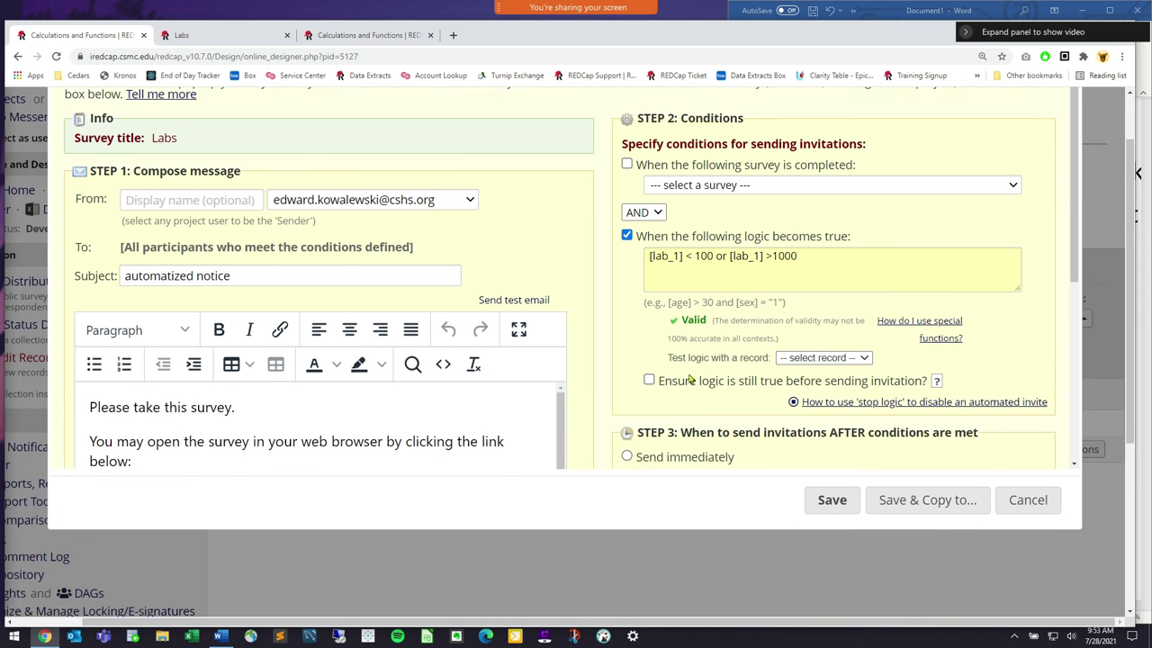
Review the invitation logic and discard the automated survey invitation setup for Labs.
{"action": "left_click_drag", "start_coordinate": [716, 255], "coordinate": [792, 250]}
{"action": "left_click", "coordinate": [830, 245]}
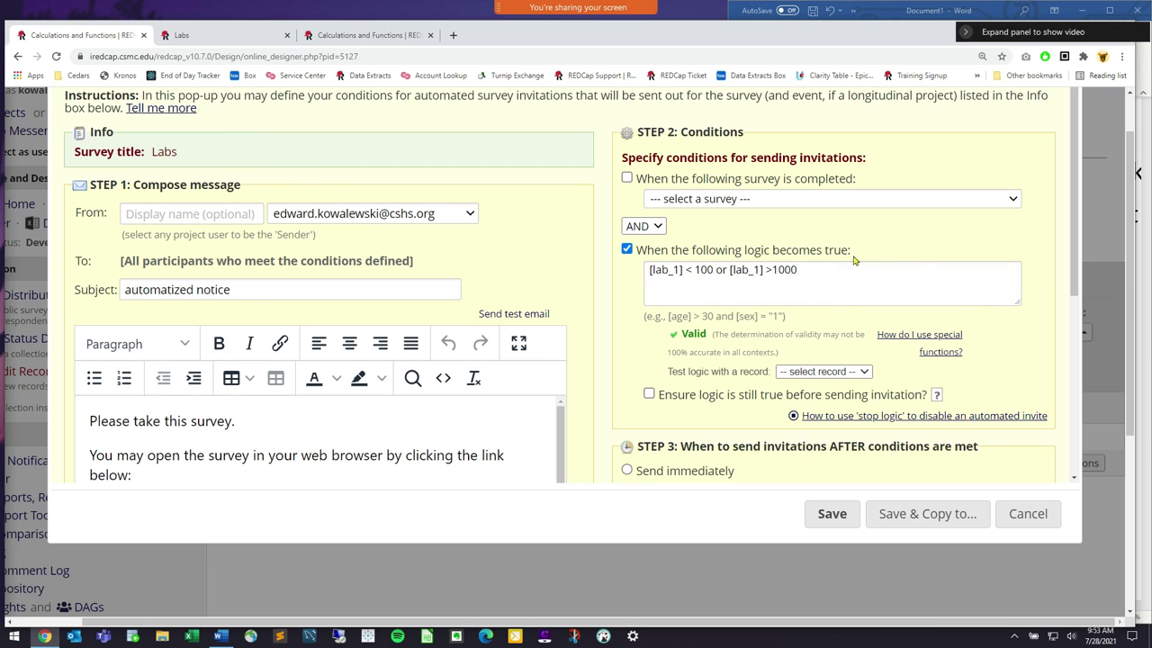
{"action": "scroll", "coordinate": [580, 306], "scroll_direction": "down", "scroll_amount": 1}
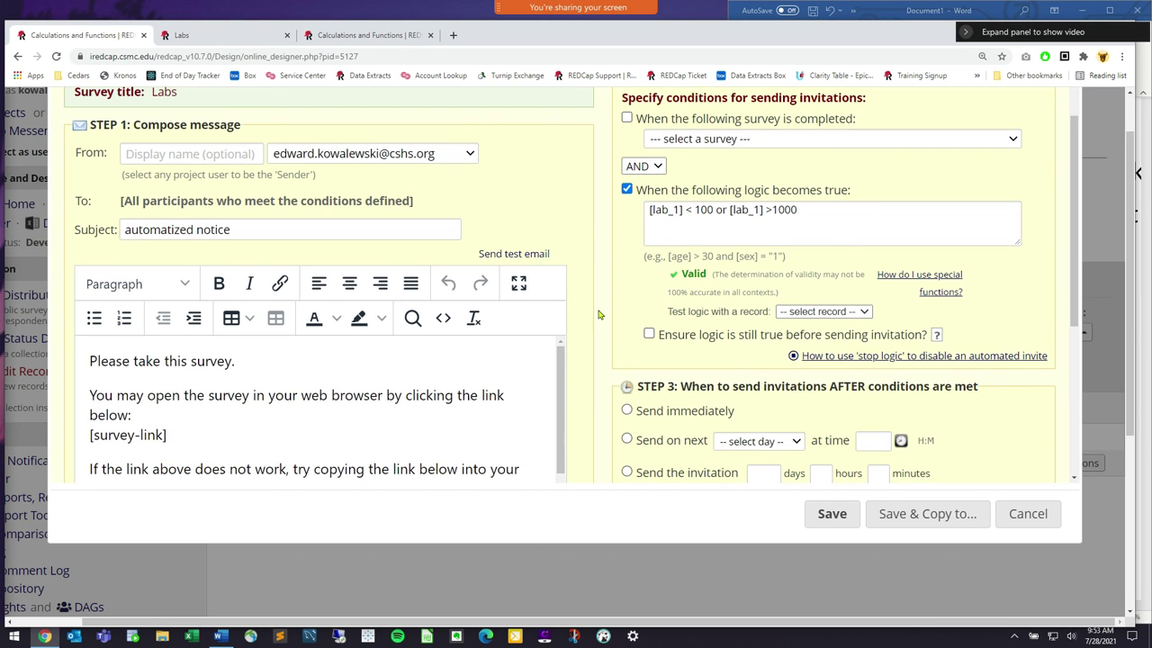
{"action": "left_click", "coordinate": [690, 210]}
{"action": "left_click", "coordinate": [819, 596]}
{"action": "left_click", "coordinate": [1028, 513]}
Open Data Exports, Reports, and Stats and start creating a new report.
{"action": "scroll", "coordinate": [440, 546], "scroll_direction": "down", "scroll_amount": 1}
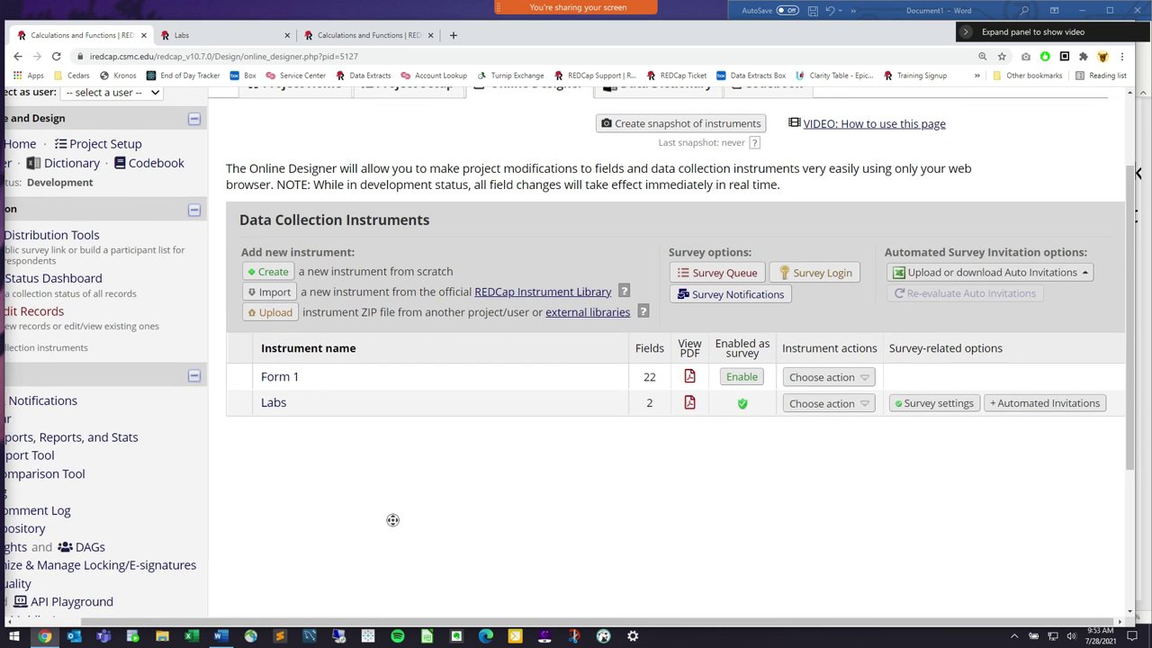
{"action": "scroll", "coordinate": [392, 519], "scroll_direction": "left", "scroll_amount": 2}
{"action": "left_click", "coordinate": [122, 440]}
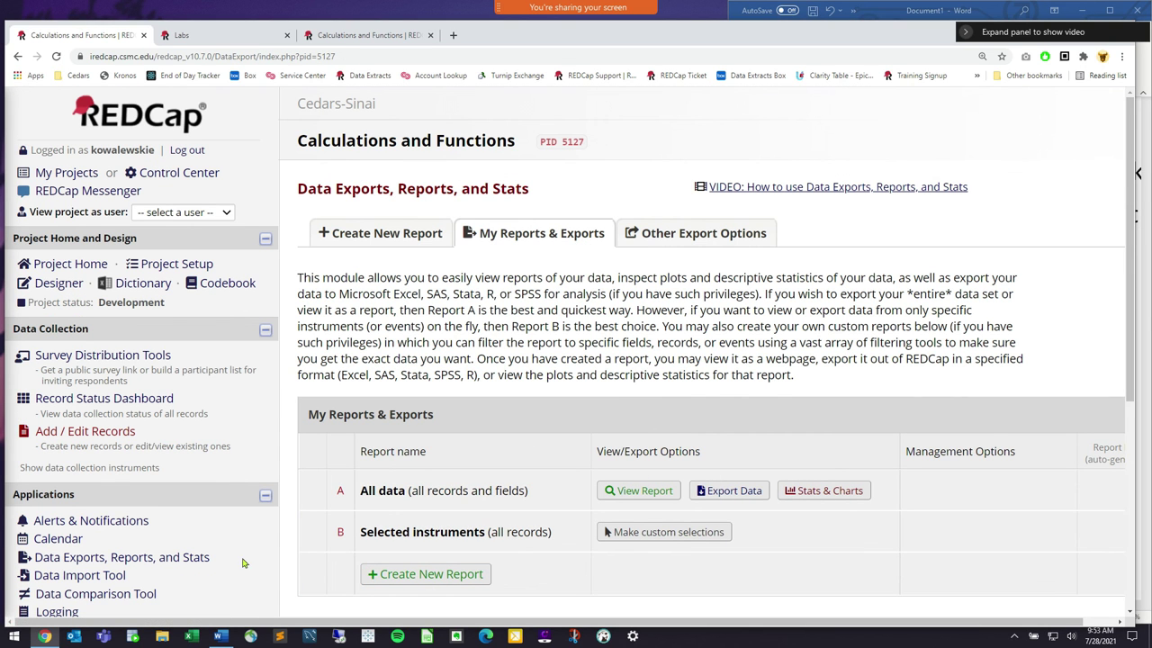
{"action": "left_click_drag", "start_coordinate": [243, 564], "coordinate": [35, 556]}
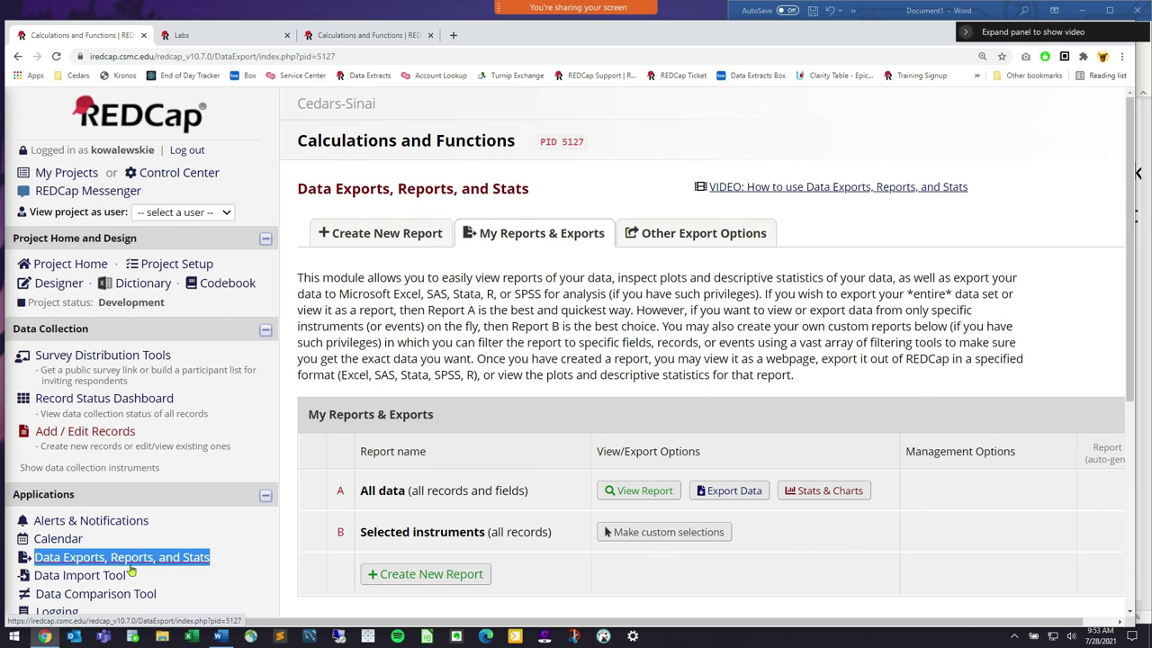
{"action": "left_click", "coordinate": [407, 574]}
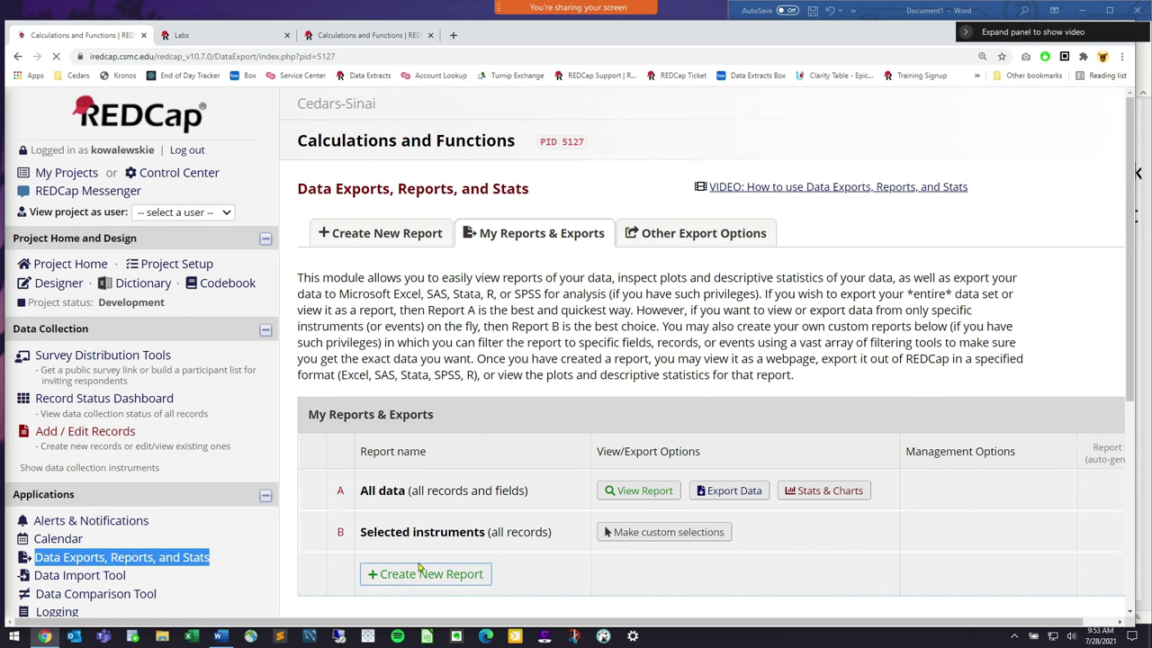
Add pat_name "Name" as the second field to include in the report.
{"action": "scroll", "coordinate": [445, 548], "scroll_direction": "down", "scroll_amount": 3}
{"action": "scroll", "coordinate": [456, 529], "scroll_direction": "down", "scroll_amount": 4}
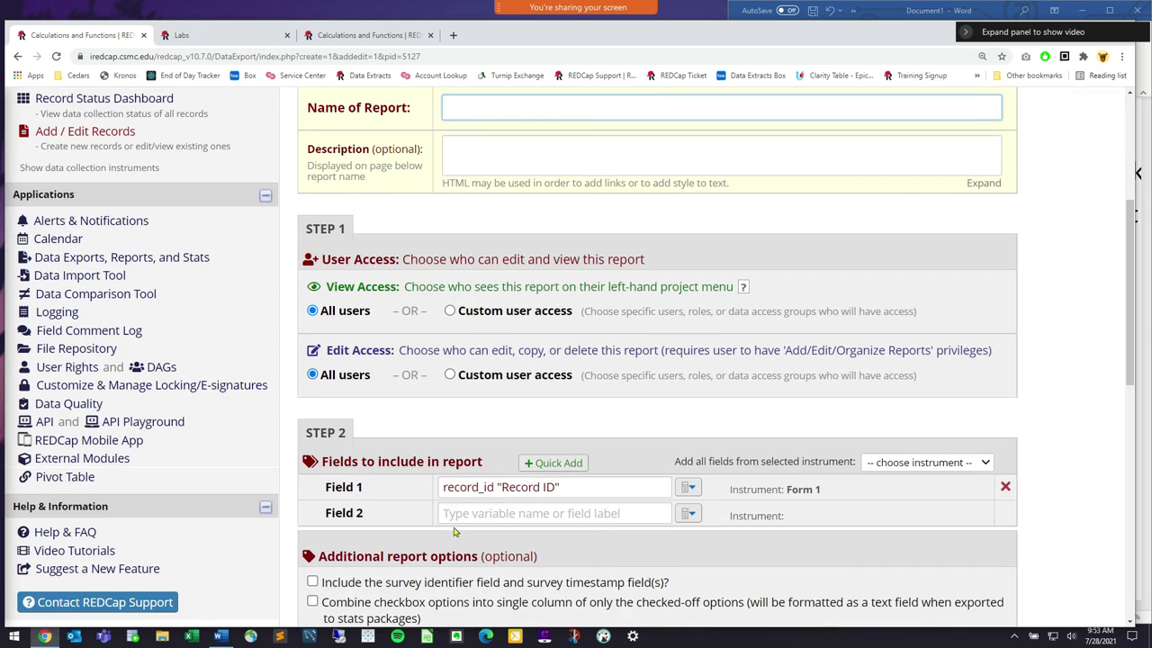
{"action": "scroll", "coordinate": [450, 519], "scroll_direction": "up", "scroll_amount": 1}
{"action": "left_click", "coordinate": [562, 394]}
{"action": "left_click", "coordinate": [686, 394]}
{"action": "left_click", "coordinate": [633, 395]}
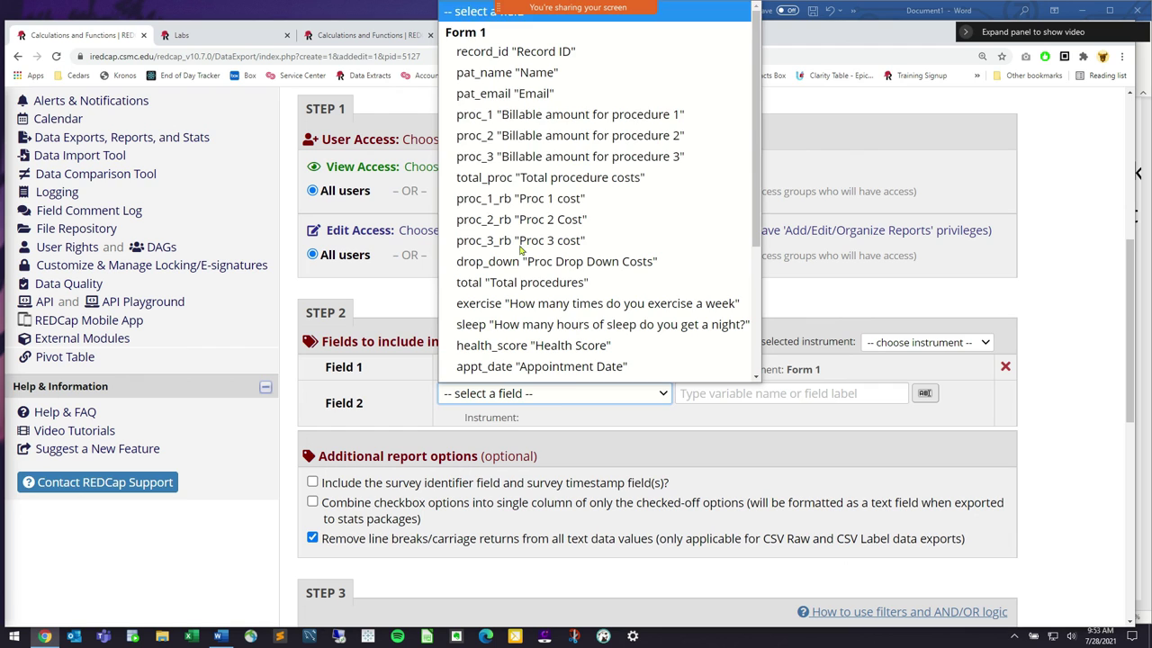
{"action": "left_click", "coordinate": [522, 69]}
Switch the report's Step 3 filters from simple field selection to advanced logic.
{"action": "scroll", "coordinate": [556, 447], "scroll_direction": "down", "scroll_amount": 2}
{"action": "left_click", "coordinate": [549, 484]}
{"action": "scroll", "coordinate": [465, 483], "scroll_direction": "down", "scroll_amount": 1}
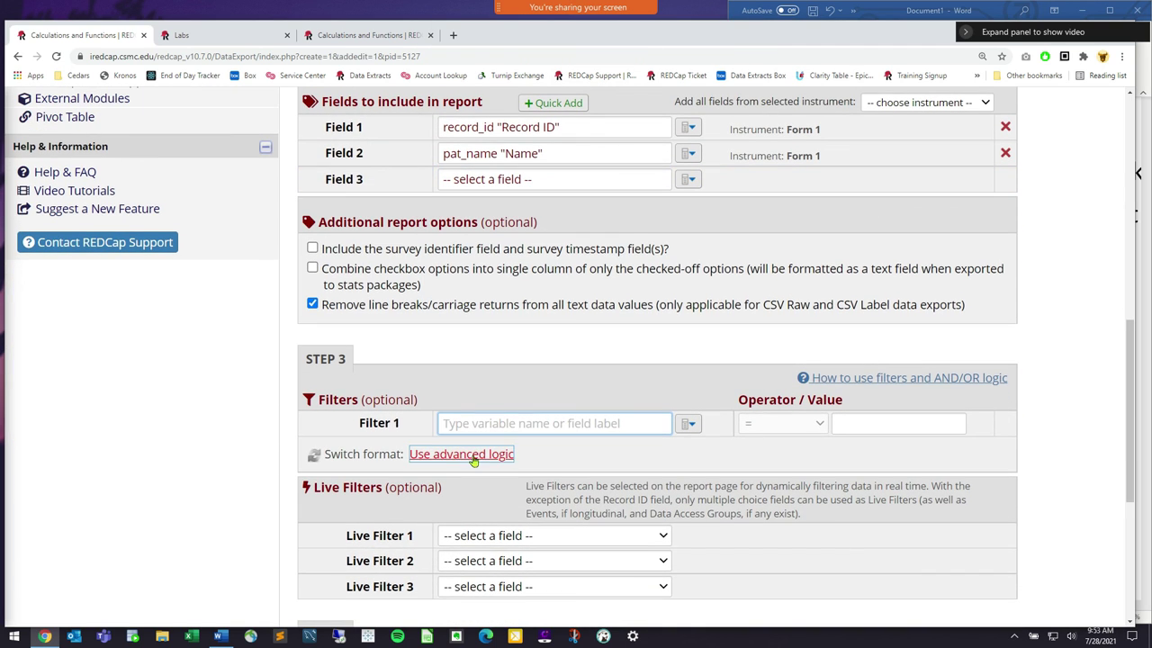
{"action": "left_click", "coordinate": [400, 401]}
{"action": "triple_click", "coordinate": [400, 402]}
{"action": "left_click", "coordinate": [326, 360]}
{"action": "triple_click", "coordinate": [340, 358]}
{"action": "left_click", "coordinate": [367, 385]}
{"action": "left_click", "coordinate": [468, 455]}
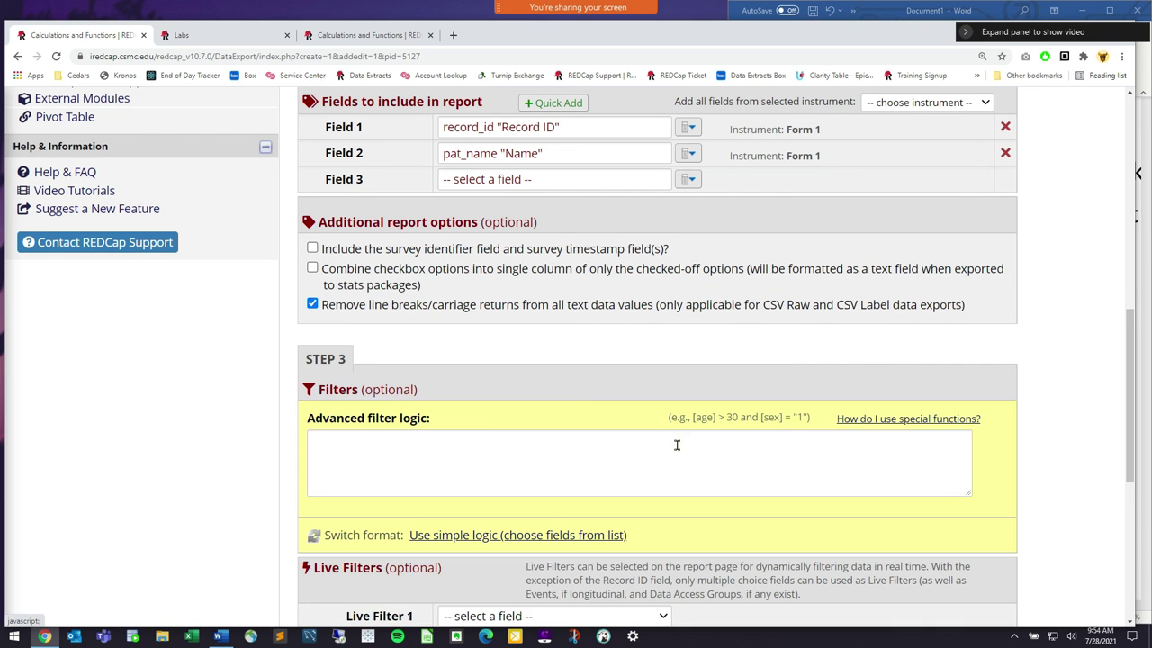
Enter [lab_1] < 100 or [lab_1] > 1000 as the report's advanced filter logic and review it in the Logic Editor.
{"action": "left_click", "coordinate": [486, 454]}
{"action": "type", "text": "["}
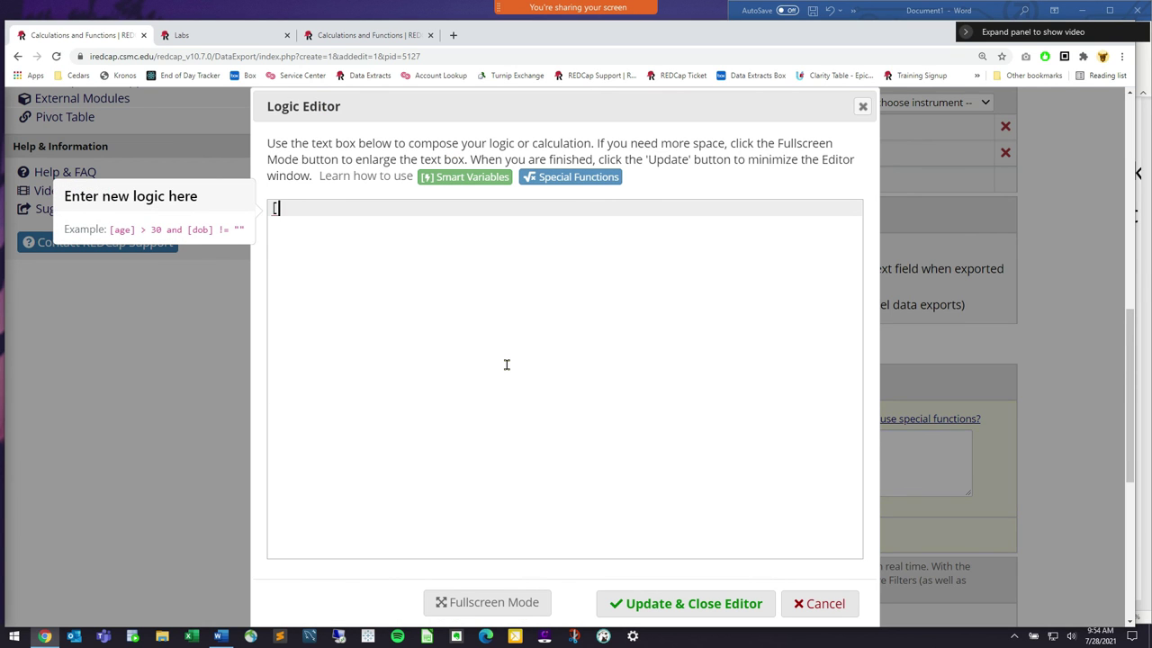
{"action": "type", "text": "lab_1] < 100 or [lab_1"}
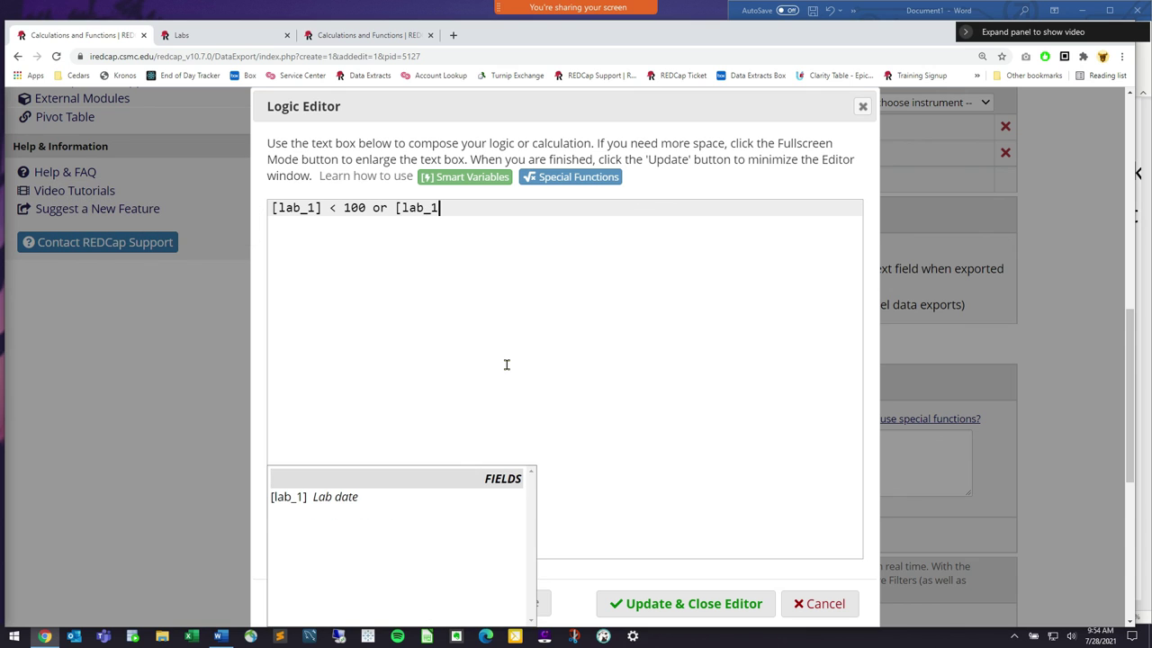
{"action": "type", "text": "] > 1000"}
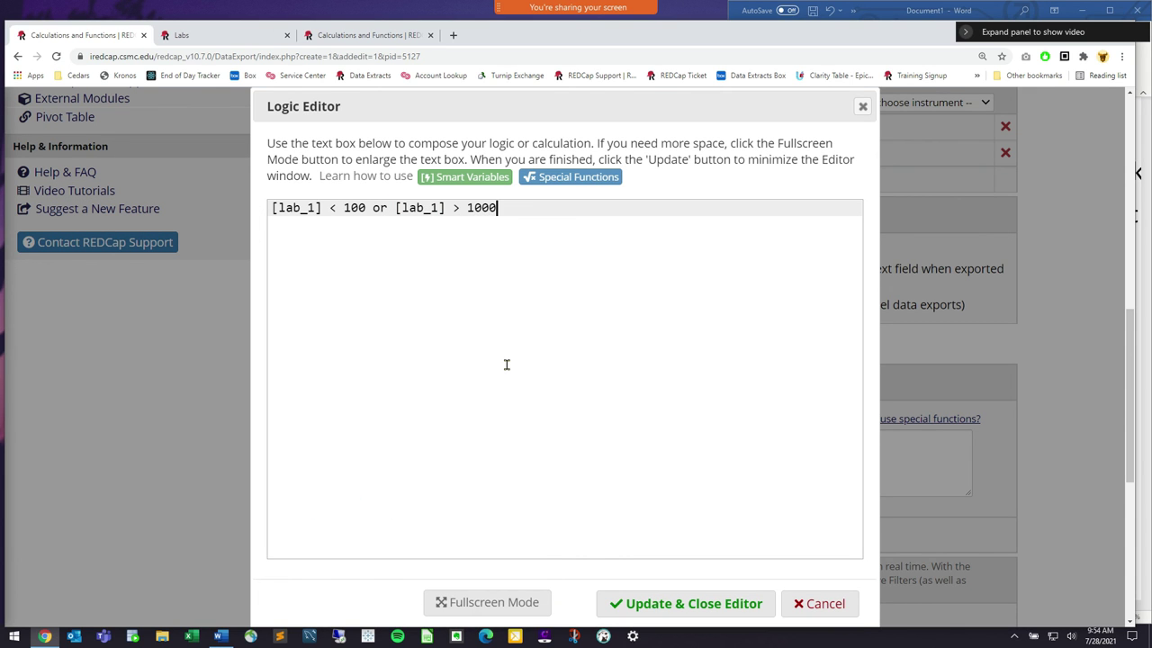
{"action": "left_click", "coordinate": [692, 621]}
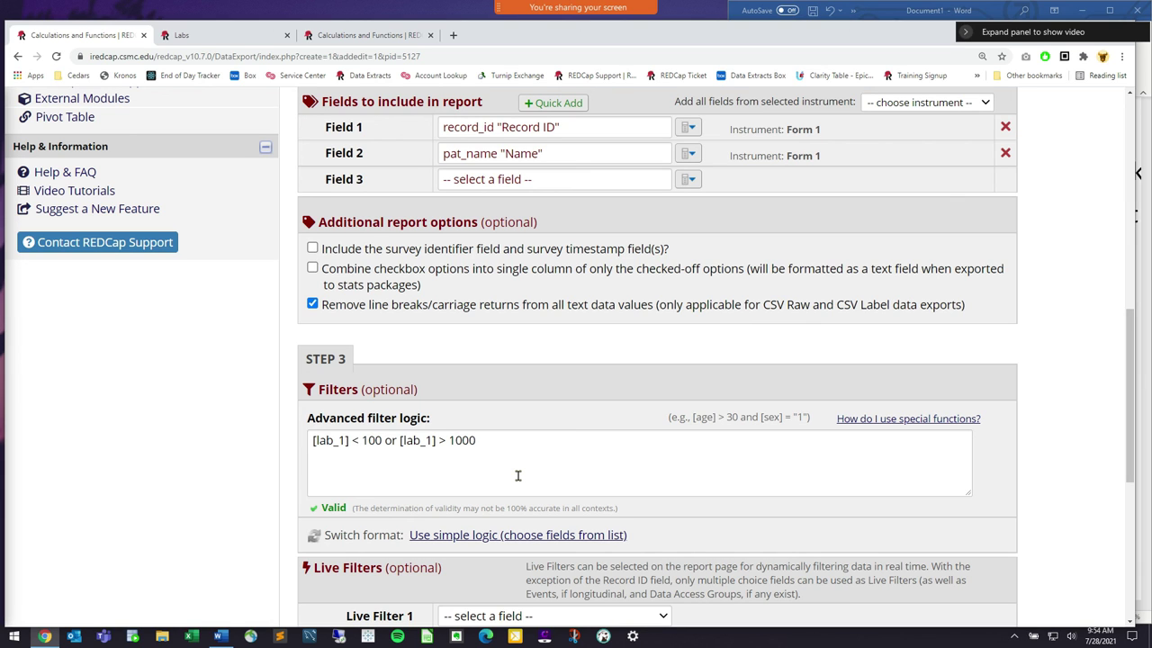
{"action": "left_click", "coordinate": [315, 444]}
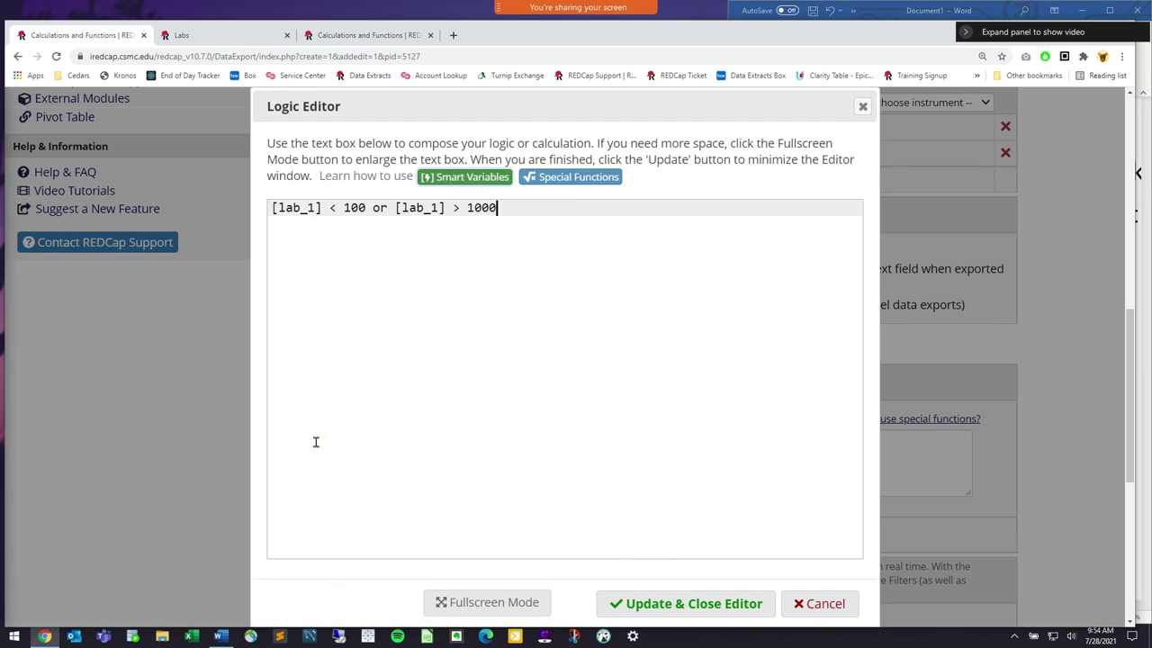
{"action": "left_click", "coordinate": [798, 591]}
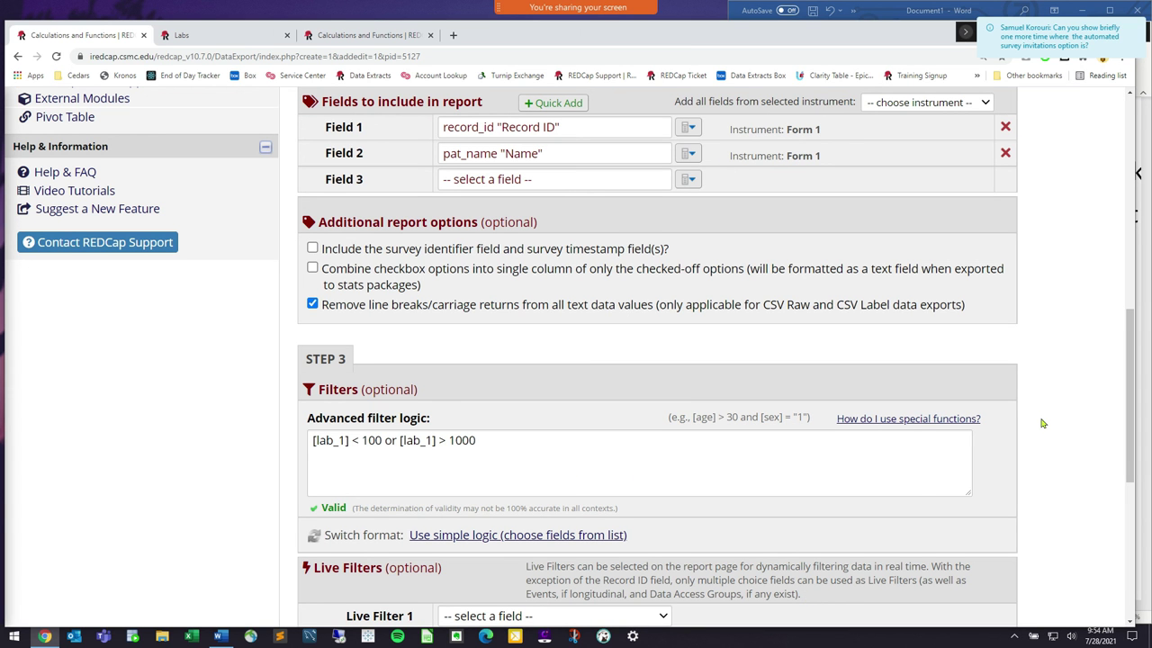
Open the meeting chat to read the latest attendee question.
{"action": "scroll", "coordinate": [1059, 419], "scroll_direction": "up", "scroll_amount": 10}
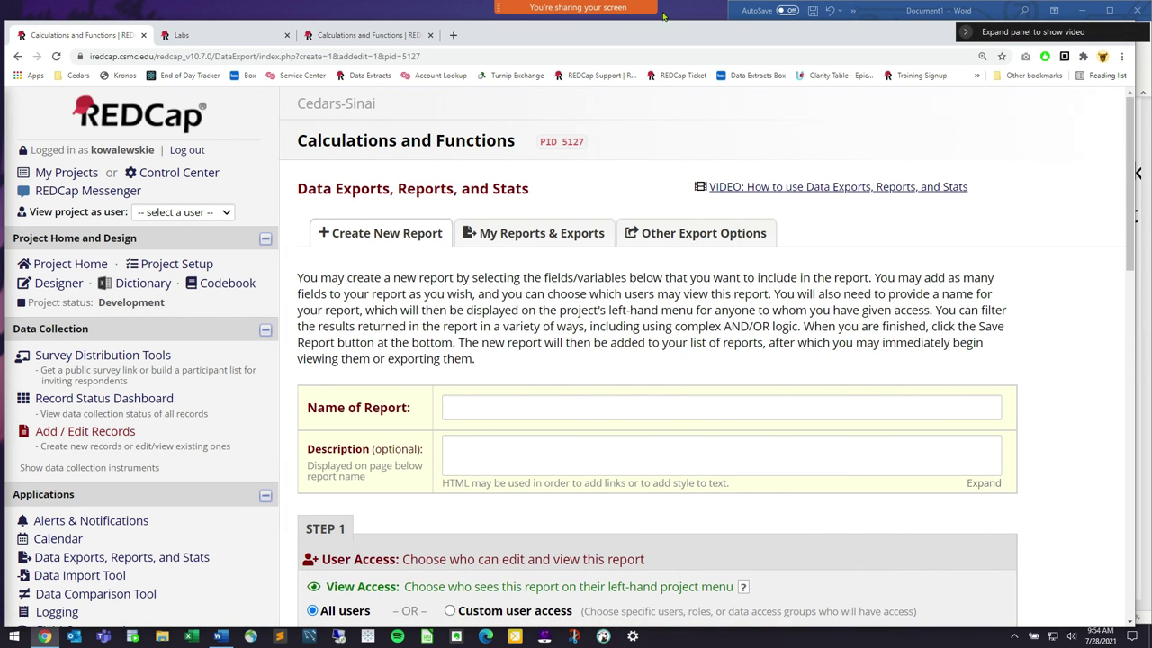
{"action": "mouse_move", "coordinate": [650, 9]}
{"action": "left_click", "coordinate": [715, 15]}
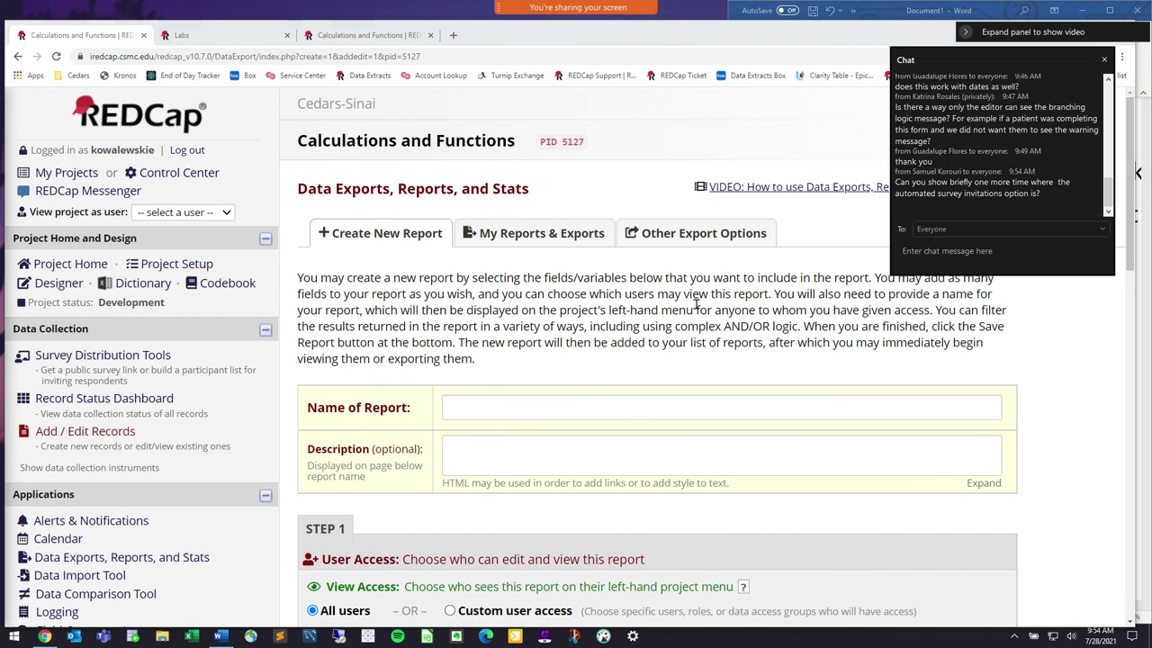
Open the project's Designer and show the Automated Invitations option among the survey-related options for Labs.
{"action": "left_click", "coordinate": [79, 288]}
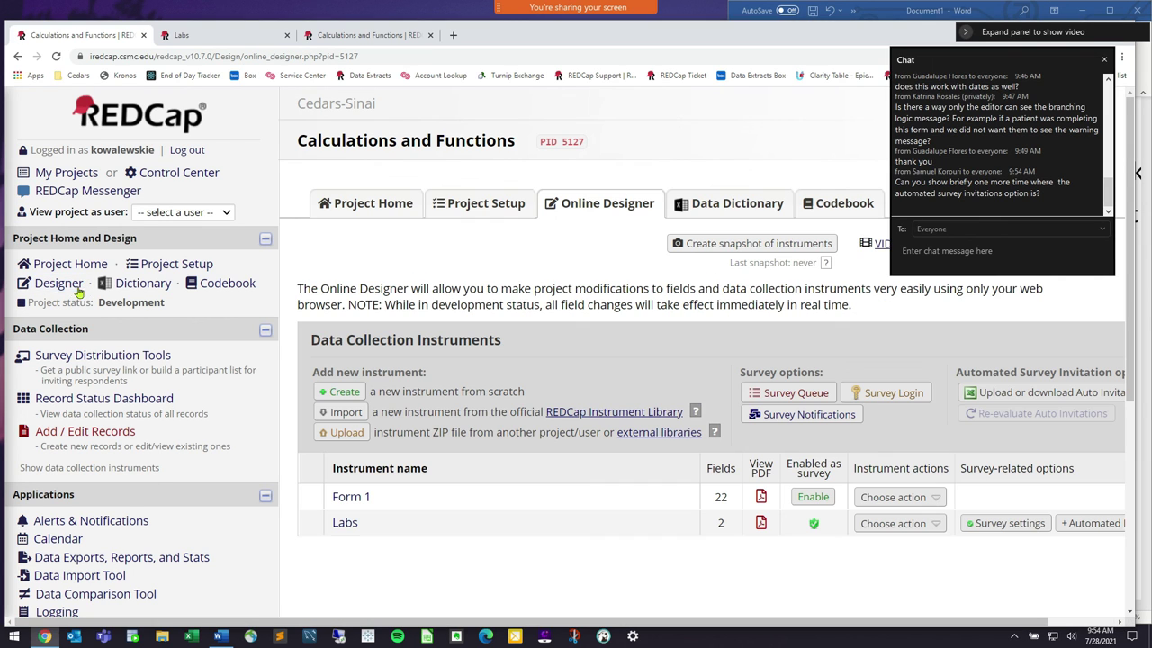
{"action": "left_click_drag", "start_coordinate": [86, 286], "coordinate": [30, 283]}
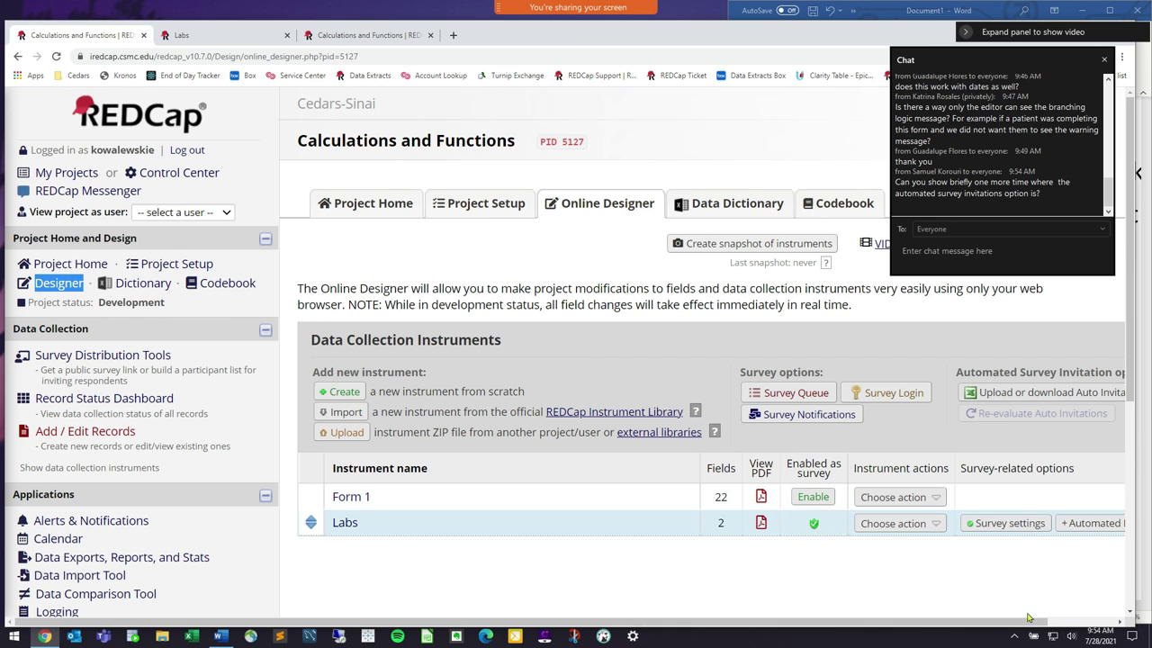
{"action": "left_click_drag", "start_coordinate": [1026, 622], "coordinate": [1085, 621]}
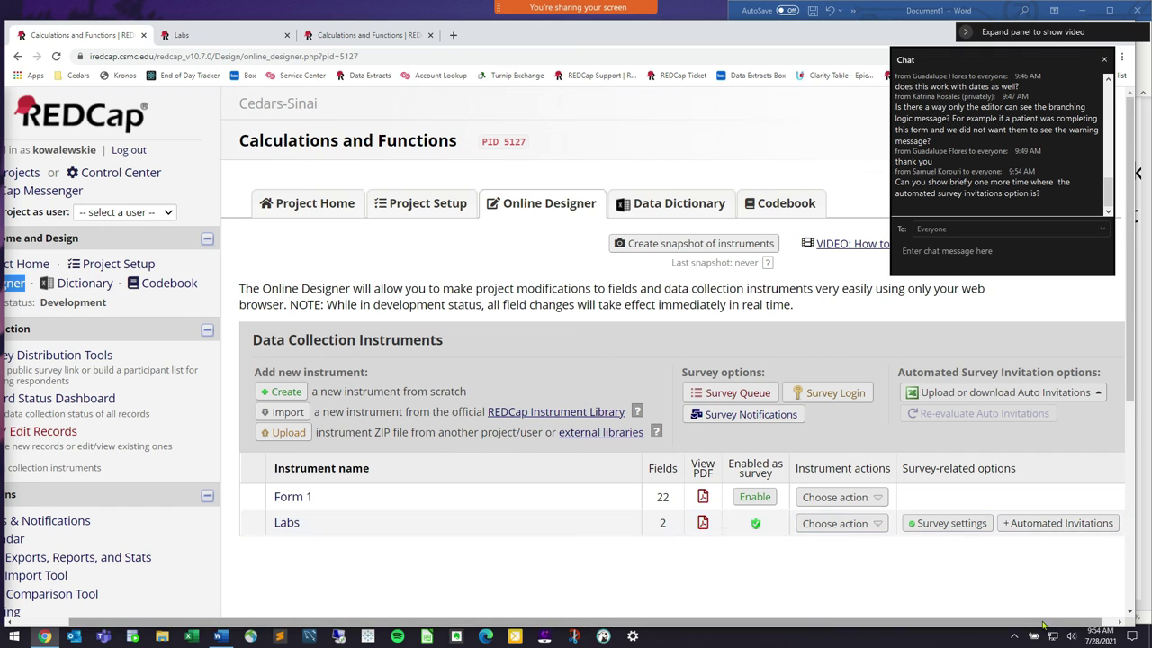
{"action": "left_click_drag", "start_coordinate": [1044, 624], "coordinate": [1065, 624]}
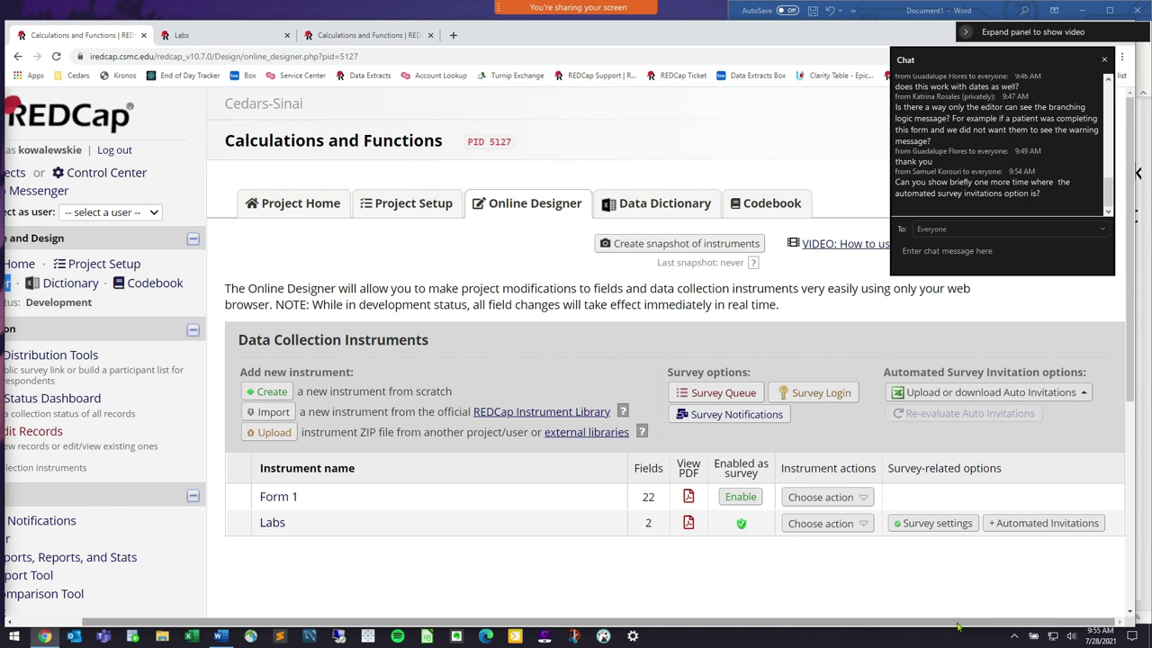
{"action": "left_click_drag", "start_coordinate": [958, 626], "coordinate": [891, 625]}
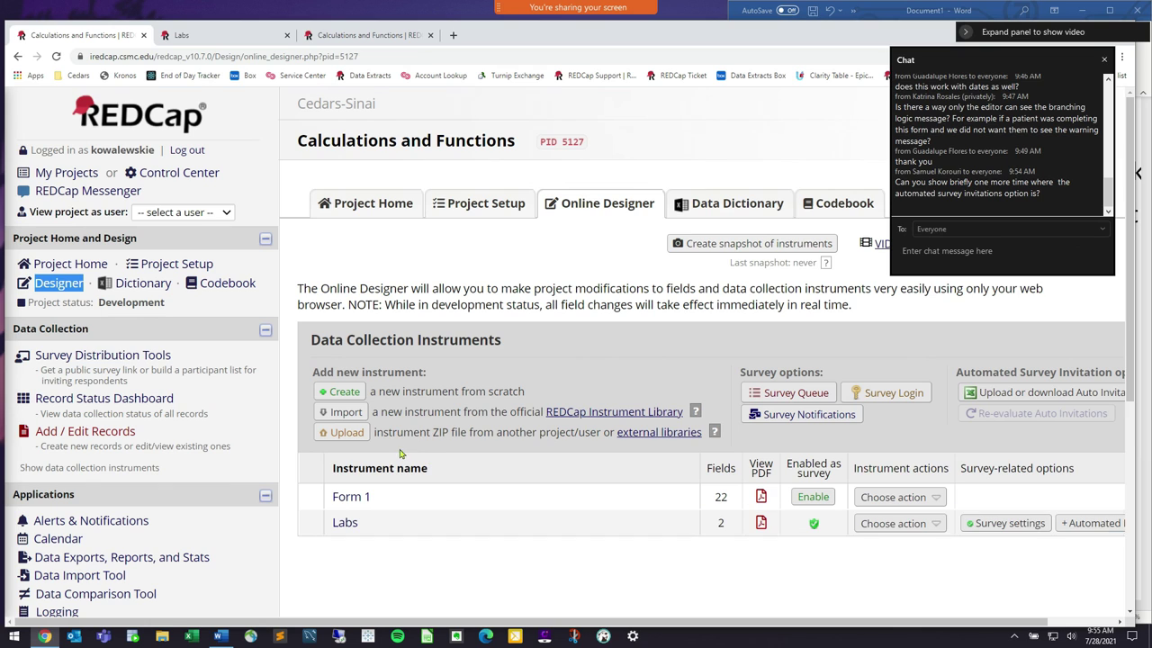
Point out Alerts & Notifications and the Enabled as survey column in the instrument list.
{"action": "left_click_drag", "start_coordinate": [149, 522], "coordinate": [31, 521]}
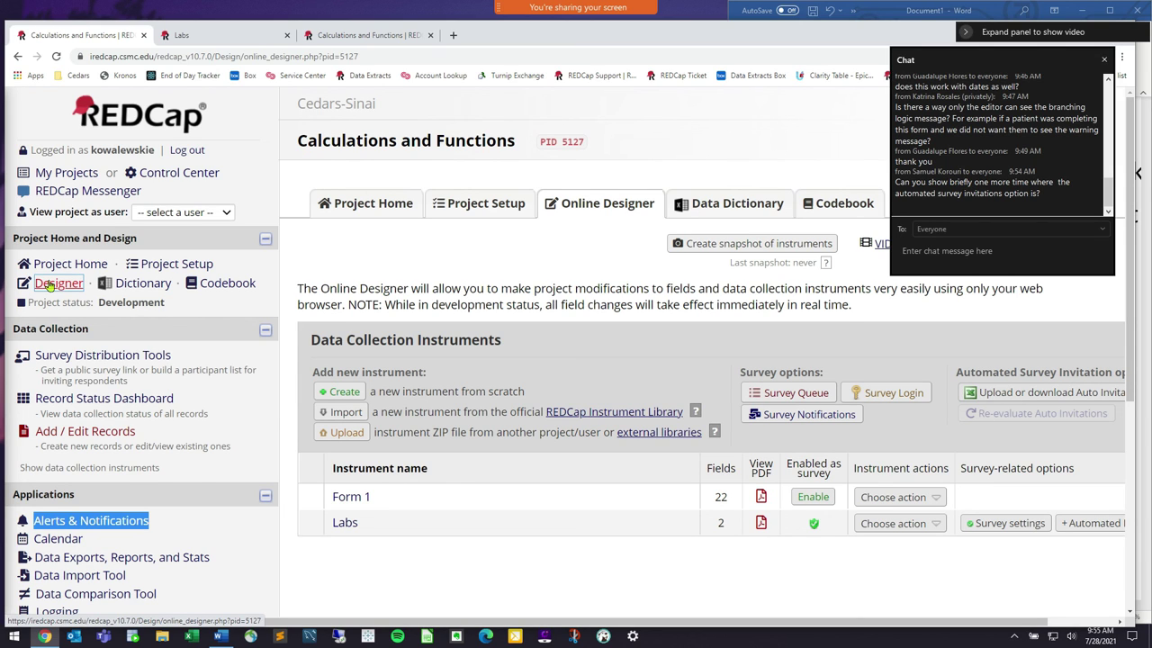
{"action": "left_click", "coordinate": [796, 464]}
{"action": "mouse_move", "coordinate": [796, 464]}
{"action": "left_mouse_down"}
{"action": "mouse_move", "coordinate": [815, 473]}
{"action": "mouse_move", "coordinate": [792, 466]}
{"action": "left_mouse_up"}
{"action": "left_click", "coordinate": [796, 465]}
{"action": "left_click", "coordinate": [802, 465]}
Open Project Setup and highlight the "Use surveys in this project" setting under the main project settings.
{"action": "left_click", "coordinate": [177, 263]}
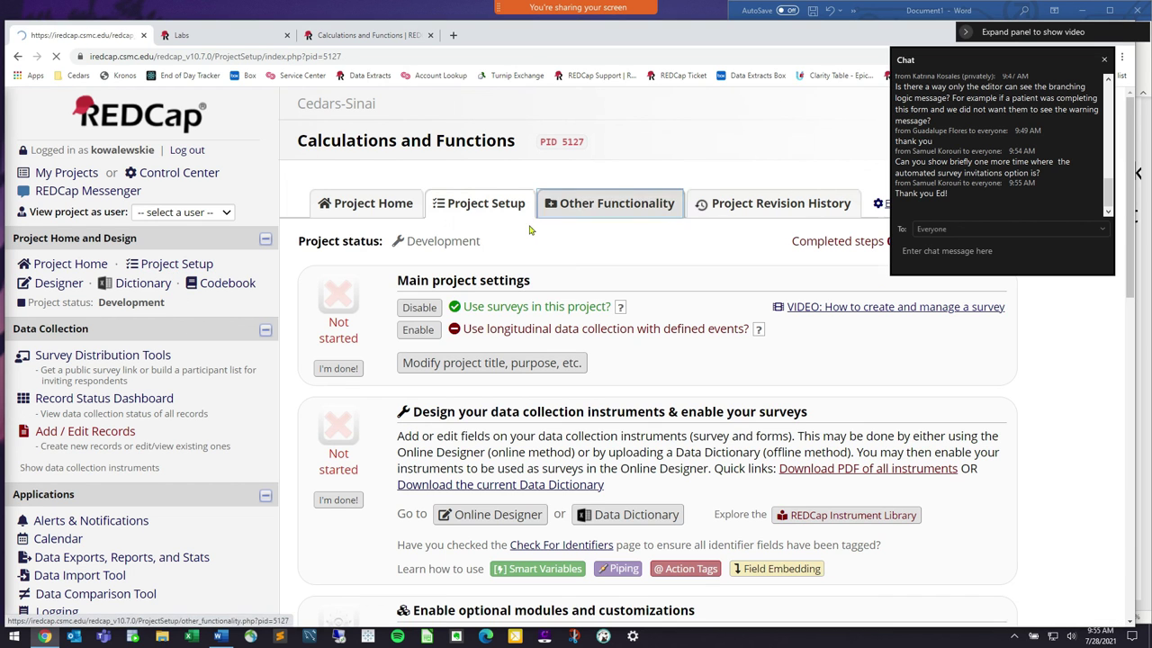
{"action": "left_click_drag", "start_coordinate": [236, 266], "coordinate": [137, 267]}
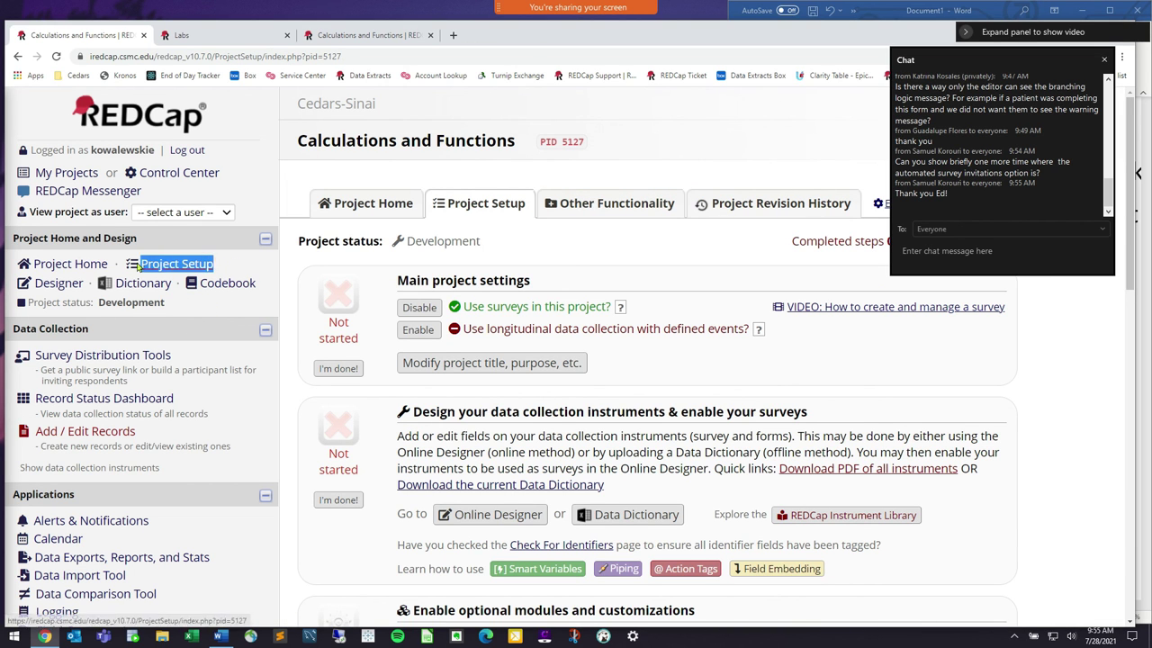
{"action": "left_click", "coordinate": [463, 306]}
{"action": "left_click_drag", "start_coordinate": [464, 306], "coordinate": [610, 306]}
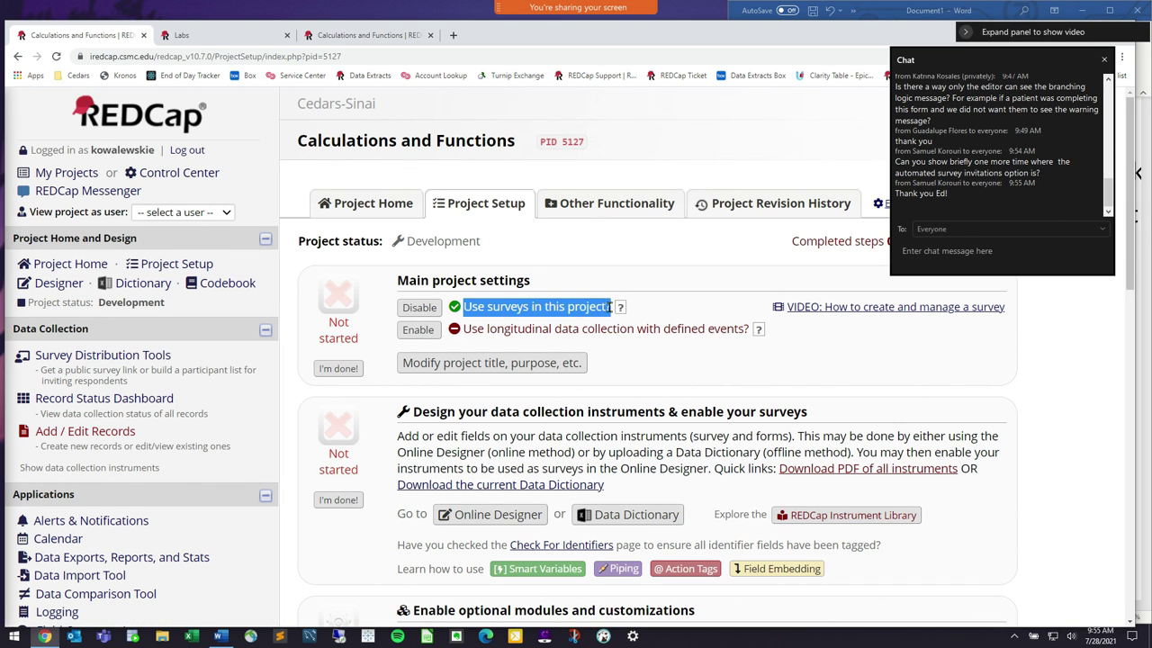
{"action": "left_click", "coordinate": [612, 307]}
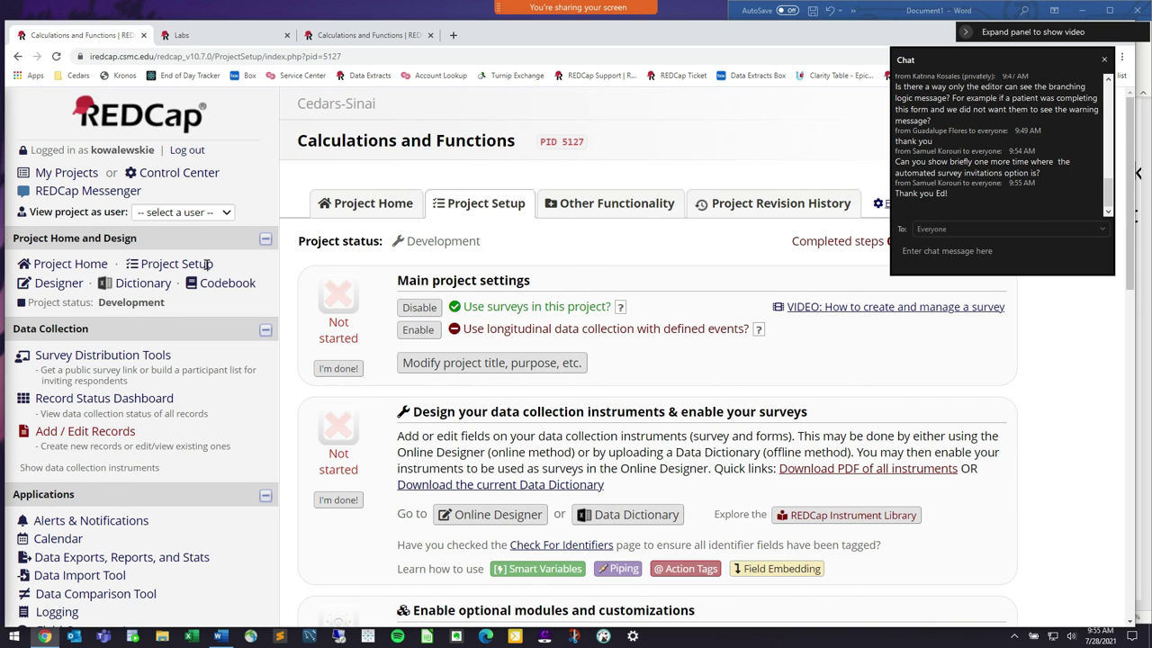
{"action": "left_click_drag", "start_coordinate": [216, 264], "coordinate": [128, 264]}
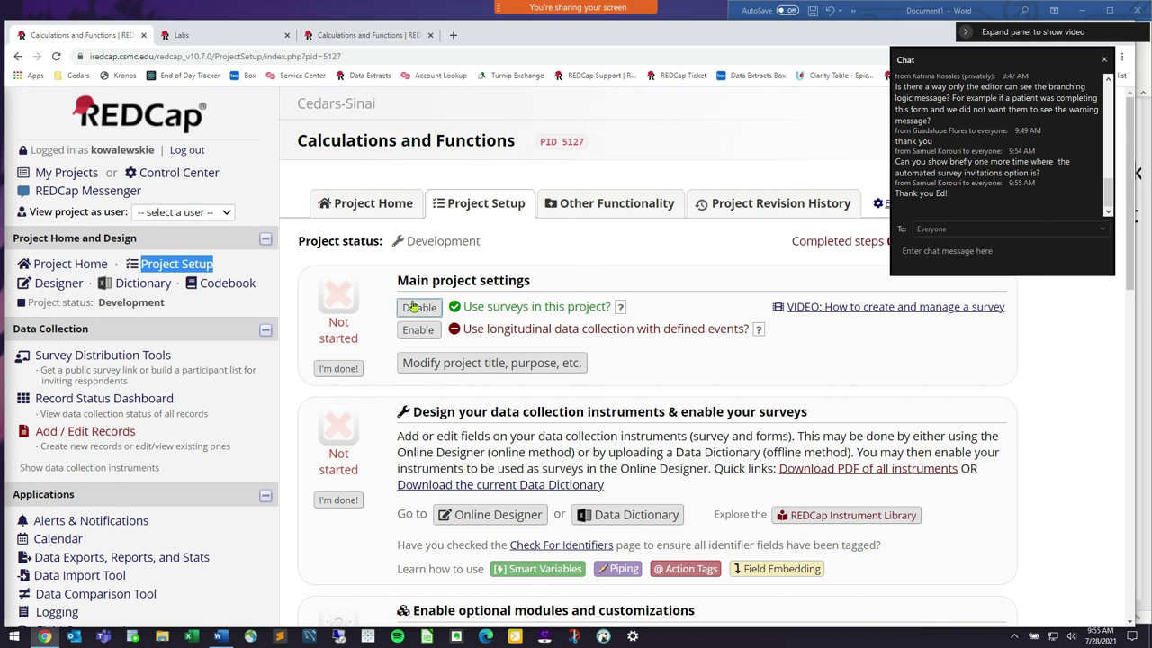
Return to the project's Designer from Project Setup.
{"action": "left_click", "coordinate": [56, 282]}
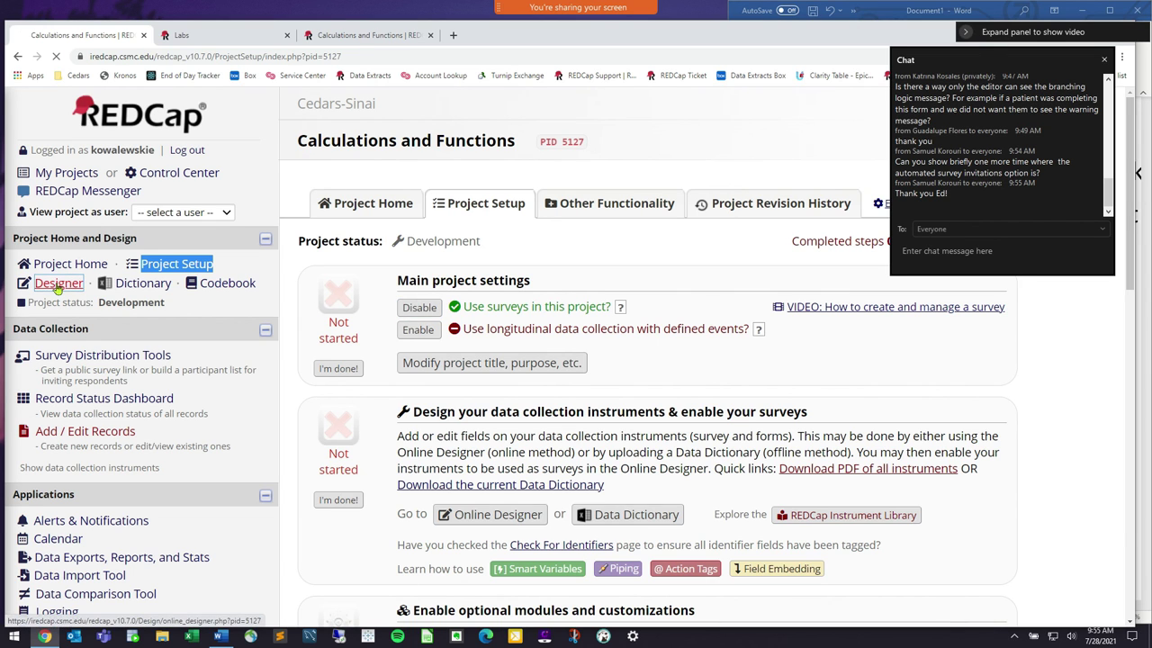